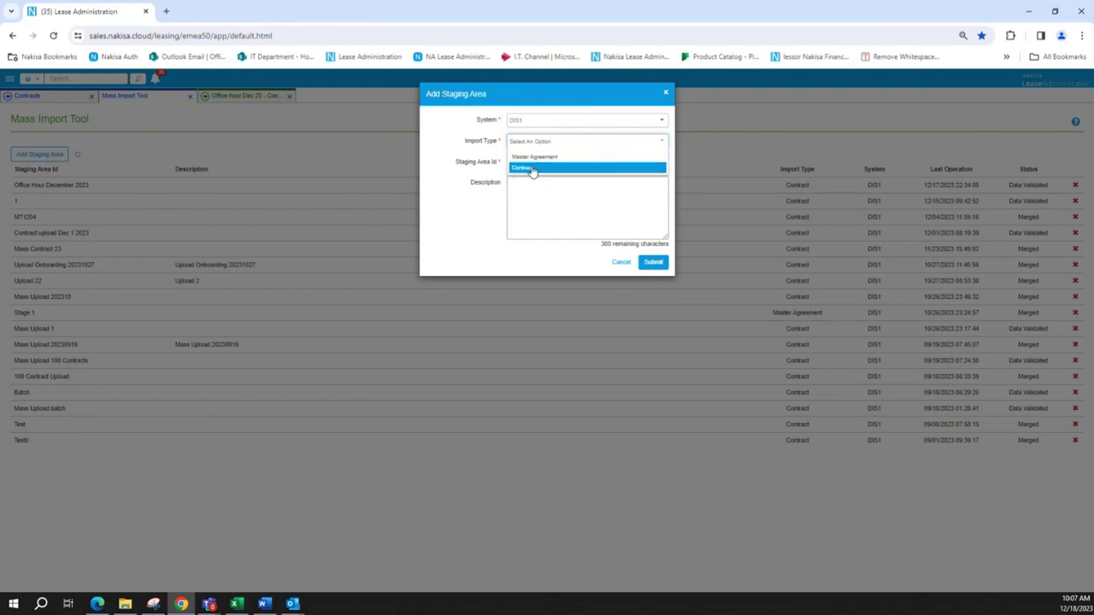
- Add a staging area with import type Contract and the staging area ID "Office hour"
{"action": "left_click", "coordinate": [530, 168]}
{"action": "left_click", "coordinate": [538, 161]}
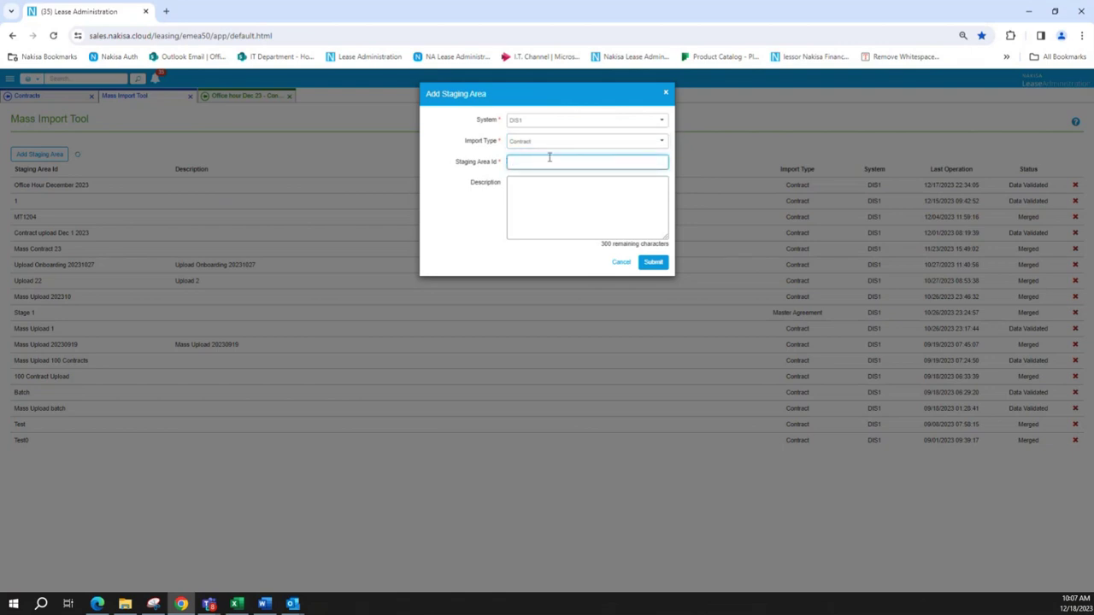
{"action": "type", "text": "Office "}
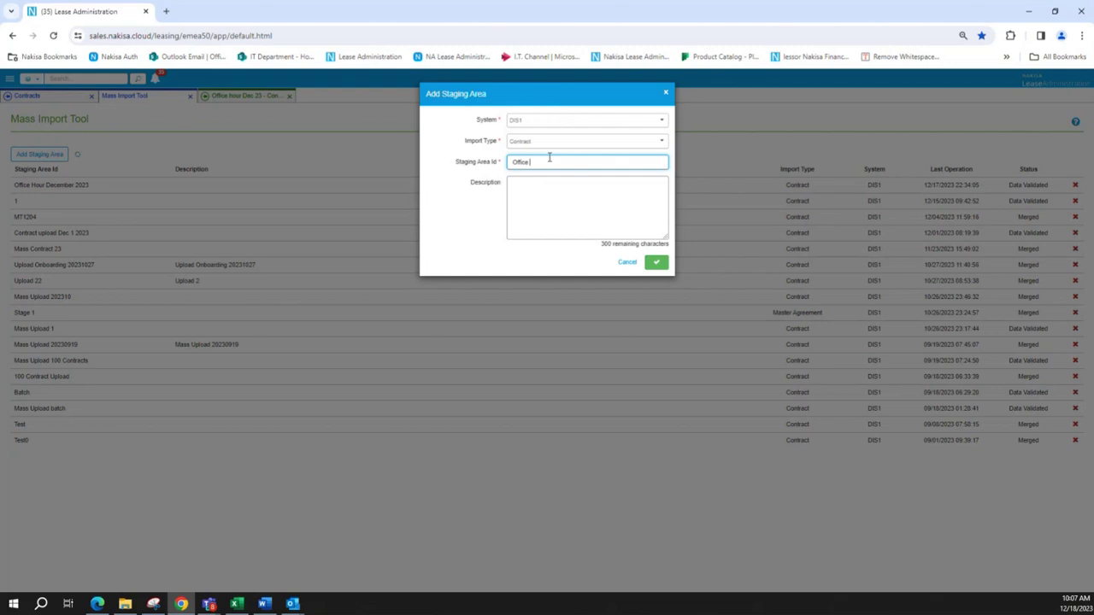
{"action": "type", "text": "hour"}
{"action": "left_click", "coordinate": [656, 263]}
{"action": "left_click", "coordinate": [655, 263]}
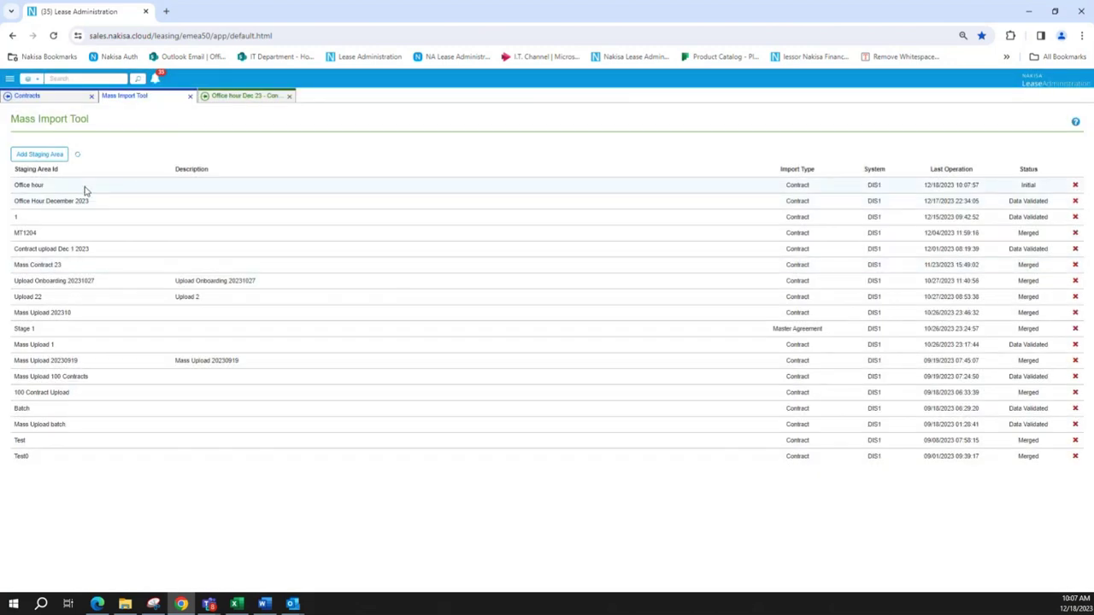
- Download the contract template from the Office hour staging area's file upload and open it in Excel at full size
{"action": "double_click", "coordinate": [83, 189]}
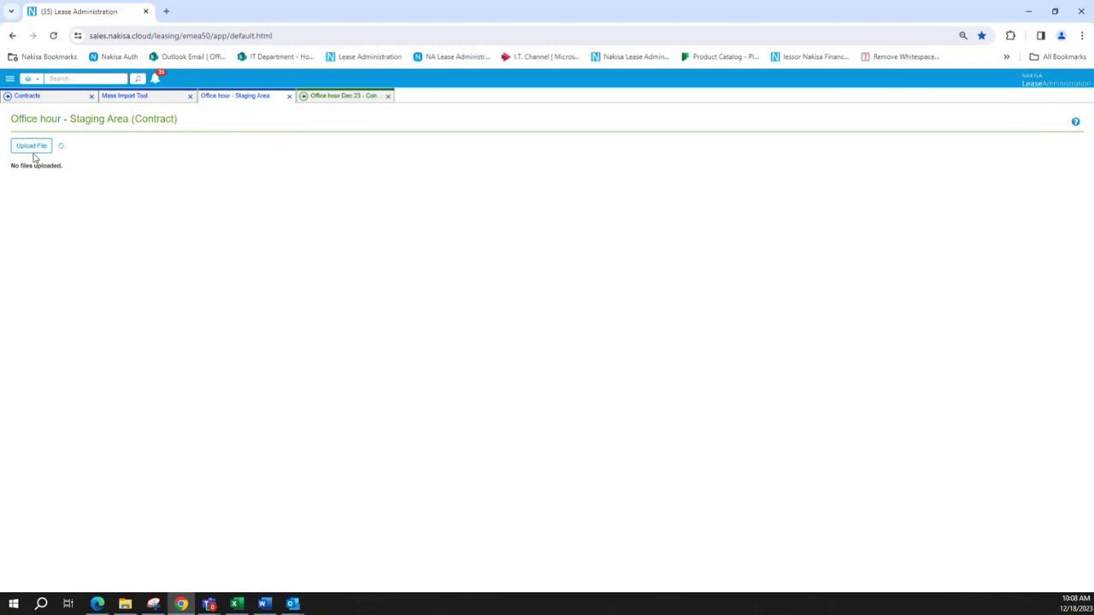
{"action": "left_click", "coordinate": [31, 147]}
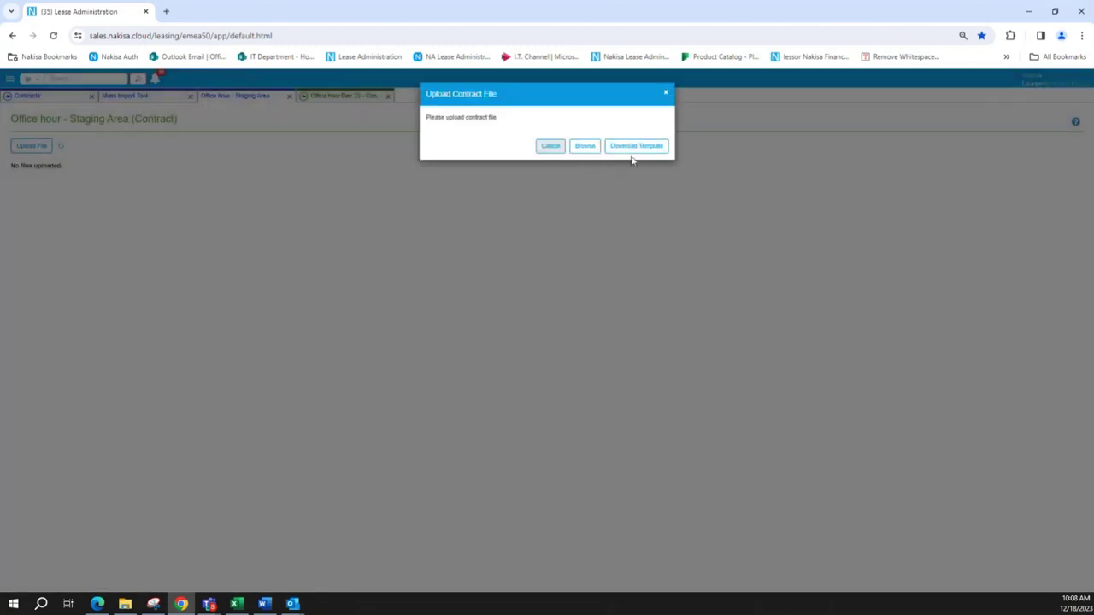
{"action": "left_click", "coordinate": [637, 148]}
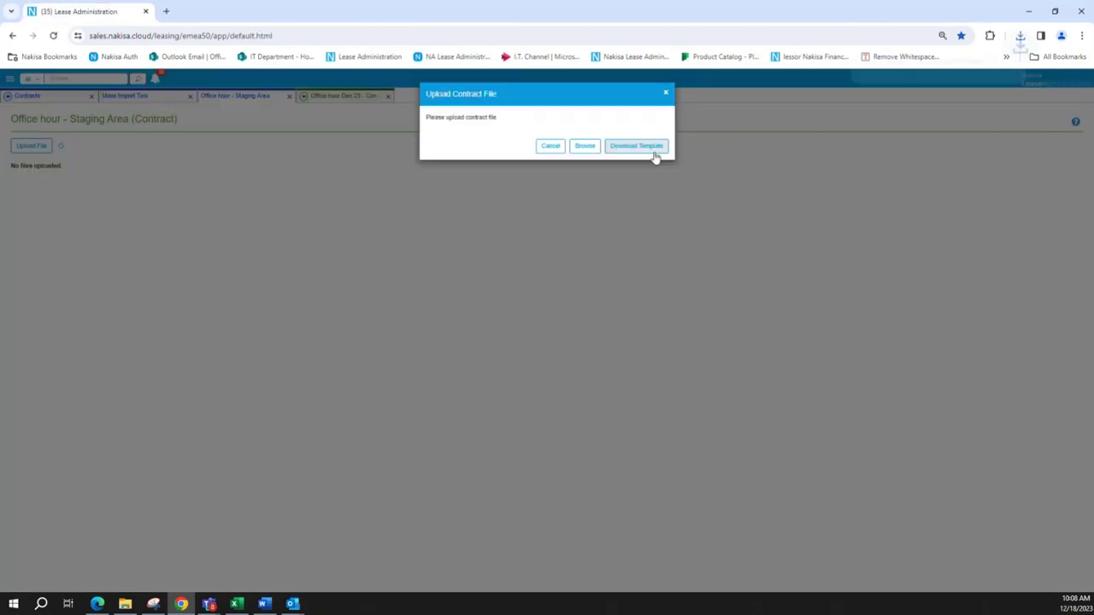
{"action": "left_click", "coordinate": [917, 67]}
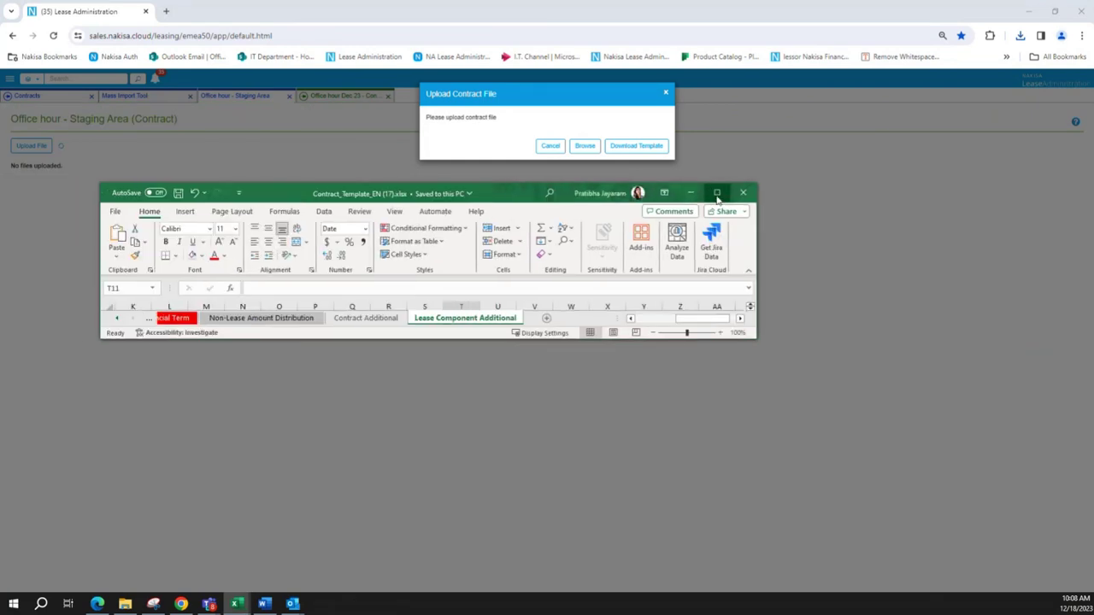
{"action": "left_click", "coordinate": [716, 192]}
- Examine the template's worksheets, including Contract, Lease Determination, Contract Partner, Partner Contact, Introduction and RevisionHistory
{"action": "left_click", "coordinate": [19, 572]}
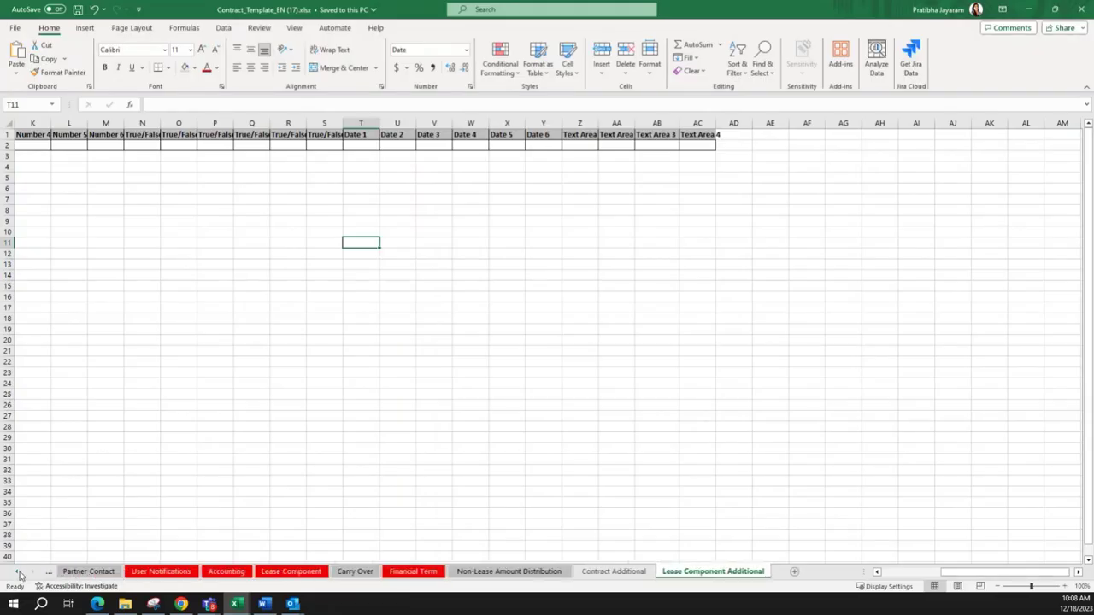
{"action": "left_click", "coordinate": [19, 572]}
{"action": "left_click", "coordinate": [19, 573]}
{"action": "left_click", "coordinate": [19, 573]}
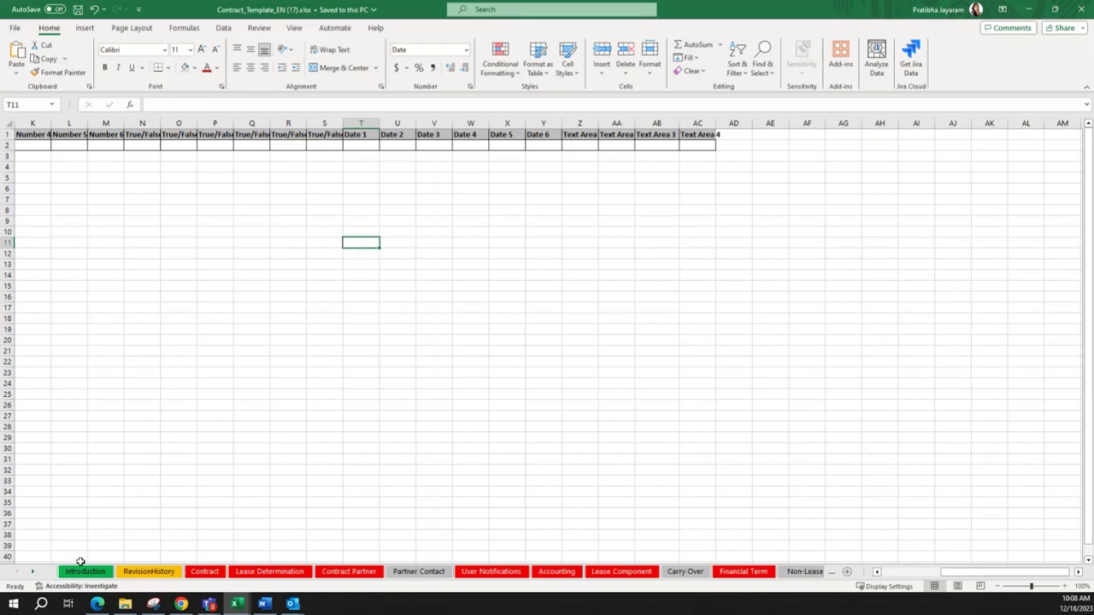
{"action": "left_click", "coordinate": [205, 572]}
{"action": "left_click", "coordinate": [270, 572]}
{"action": "left_click", "coordinate": [348, 572]}
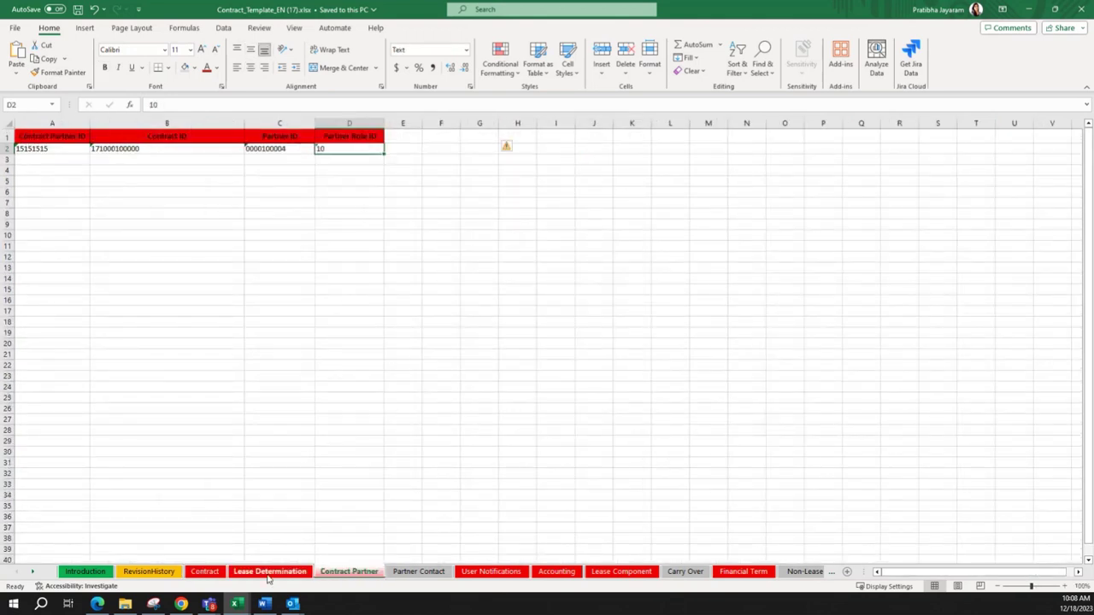
{"action": "left_click", "coordinate": [412, 572]}
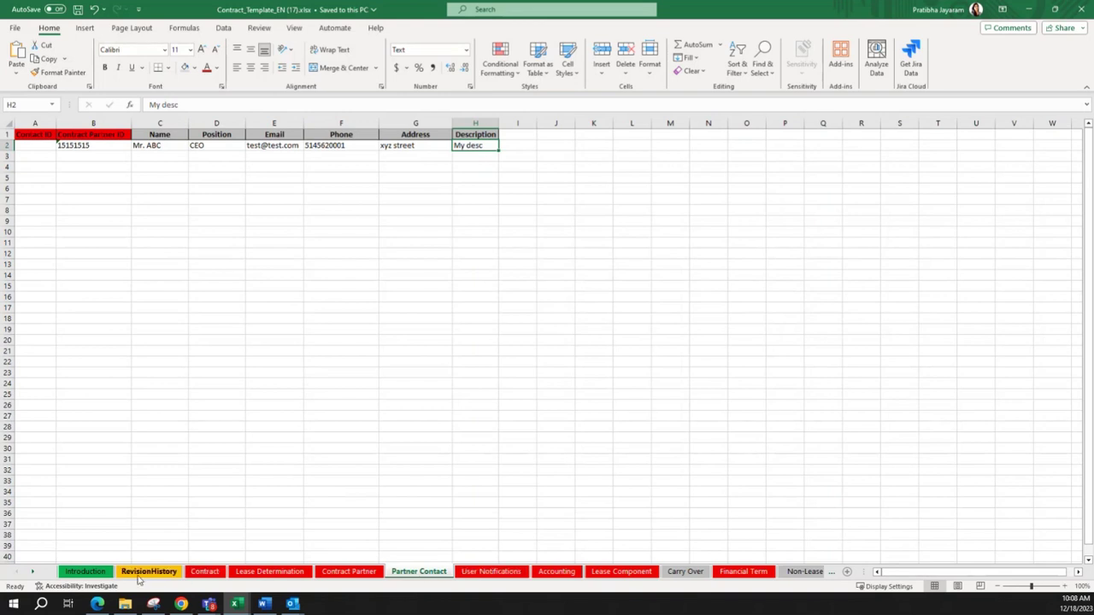
{"action": "left_click", "coordinate": [83, 571]}
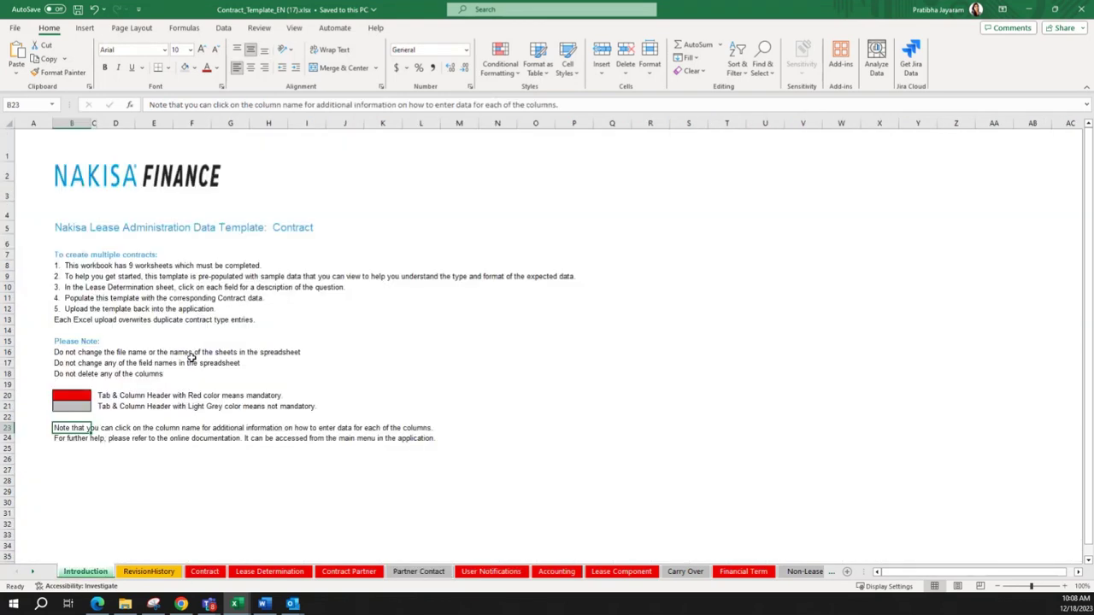
{"action": "left_click", "coordinate": [150, 572]}
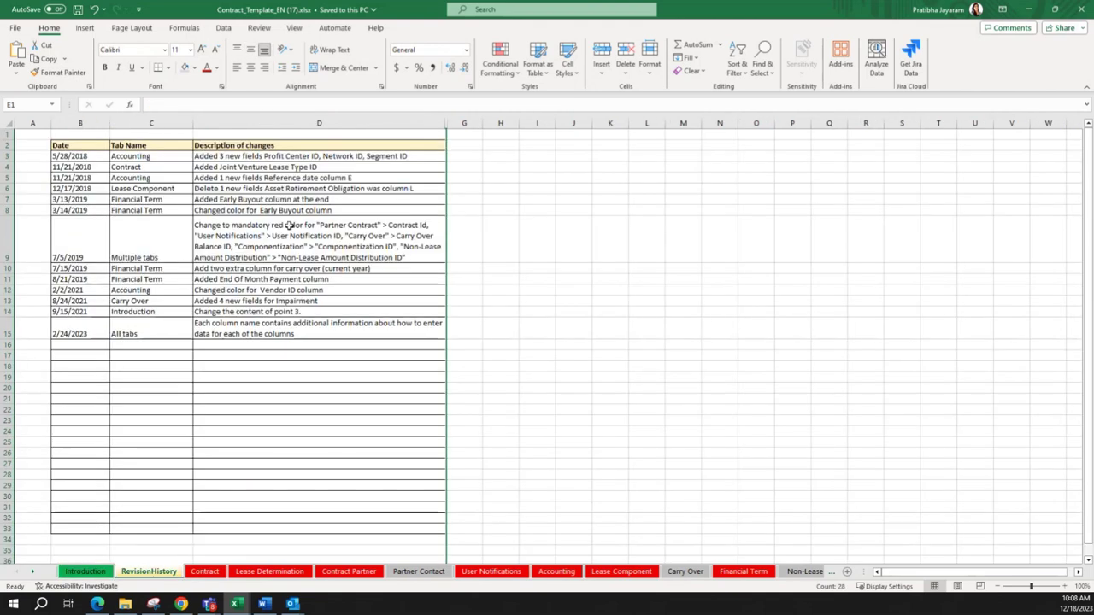
- Clear the sample data row on the Contract sheet
{"action": "left_click", "coordinate": [209, 571]}
{"action": "left_click", "coordinate": [393, 437]}
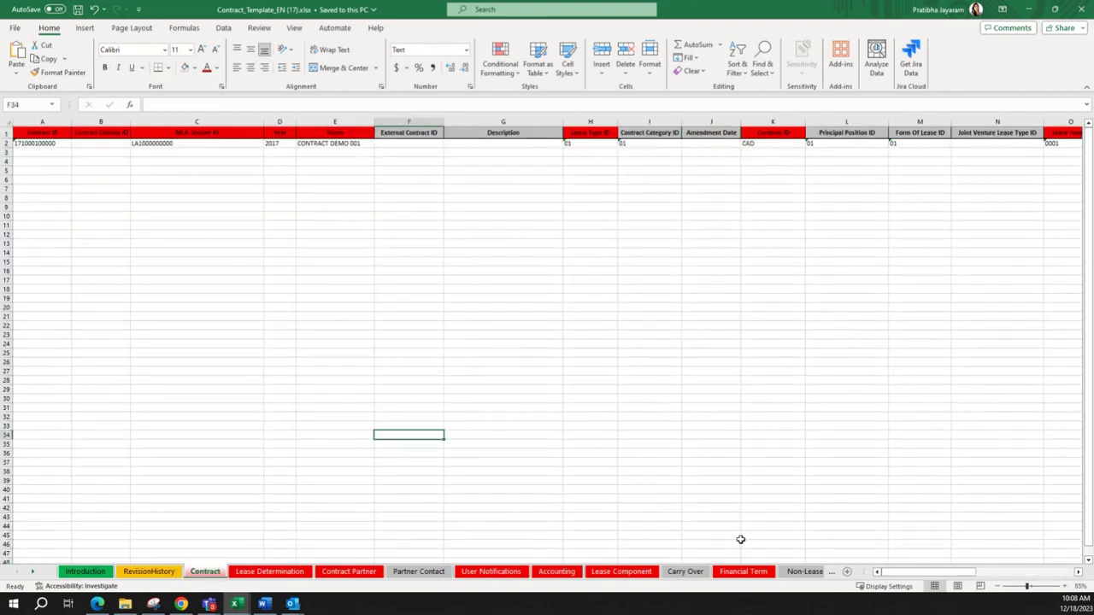
{"action": "left_click", "coordinate": [7, 143]}
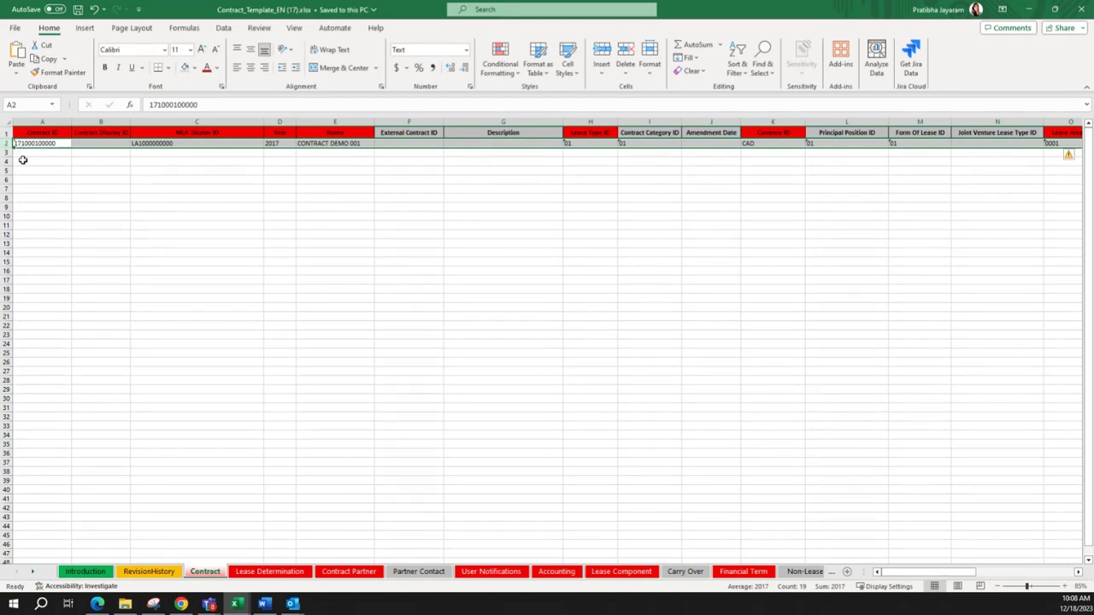
{"action": "key", "text": "Delete"}
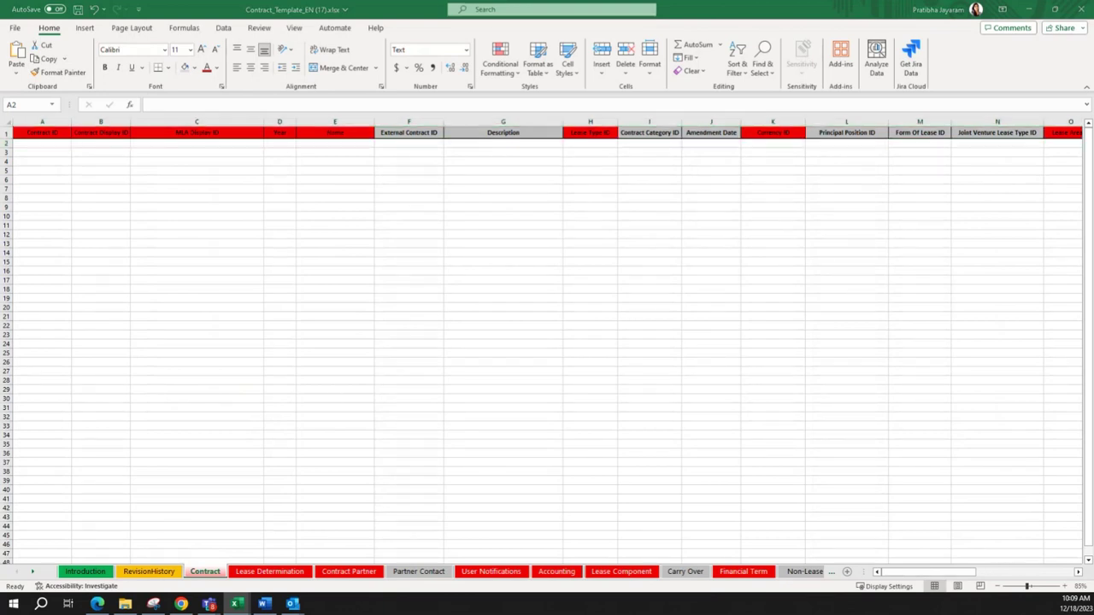
- Fill the first two Contract ID cells with Ofhour12220001 and Ofhour12220002, pasting the first and extending the series
{"action": "key", "text": "ctrl+c"}
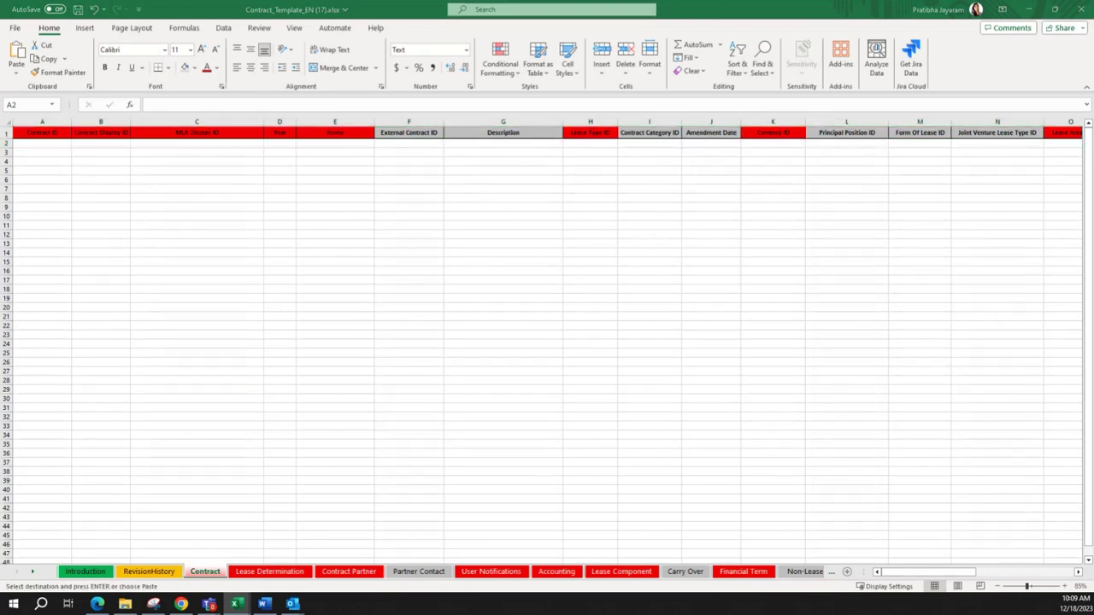
{"action": "left_click", "coordinate": [43, 143]}
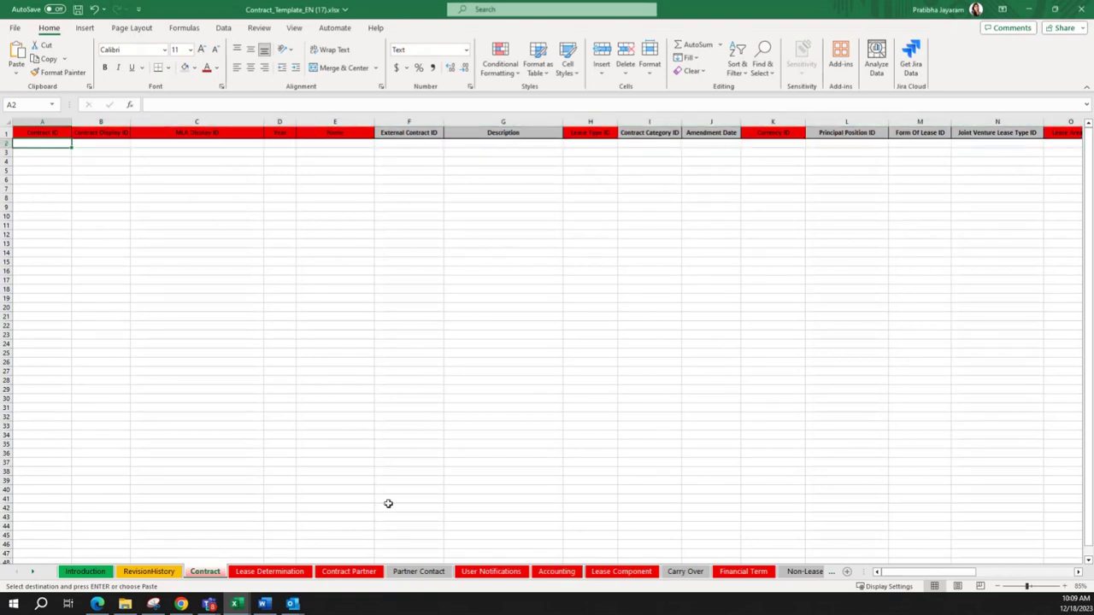
{"action": "scroll", "coordinate": [427, 444], "scroll_direction": "up", "scroll_amount": 3}
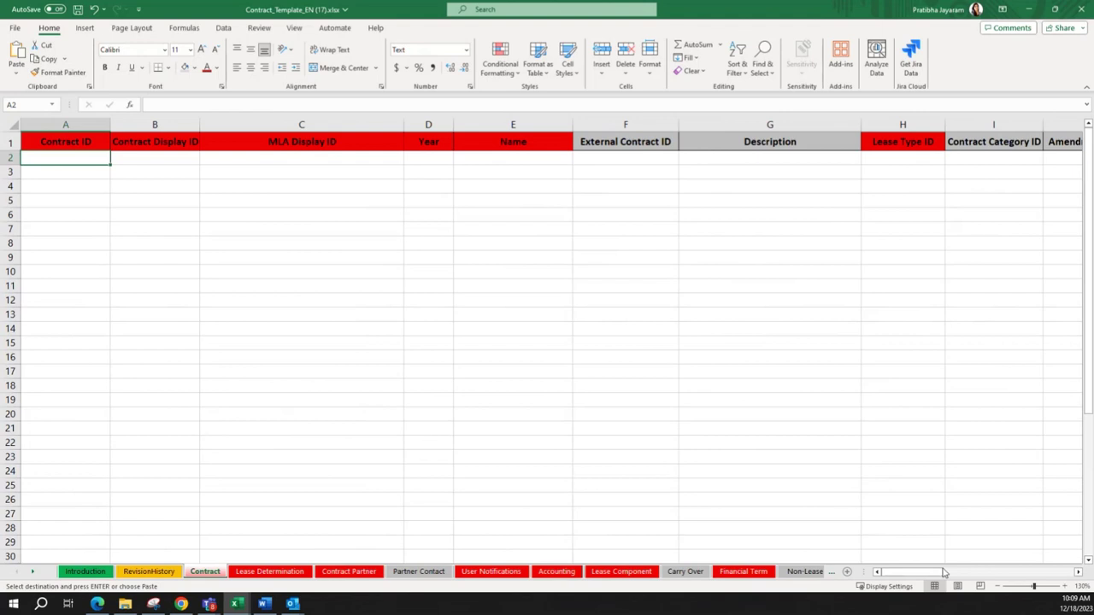
{"action": "left_click", "coordinate": [301, 286]}
{"action": "left_click", "coordinate": [42, 157]}
{"action": "left_click", "coordinate": [205, 174]}
{"action": "left_click", "coordinate": [62, 158]}
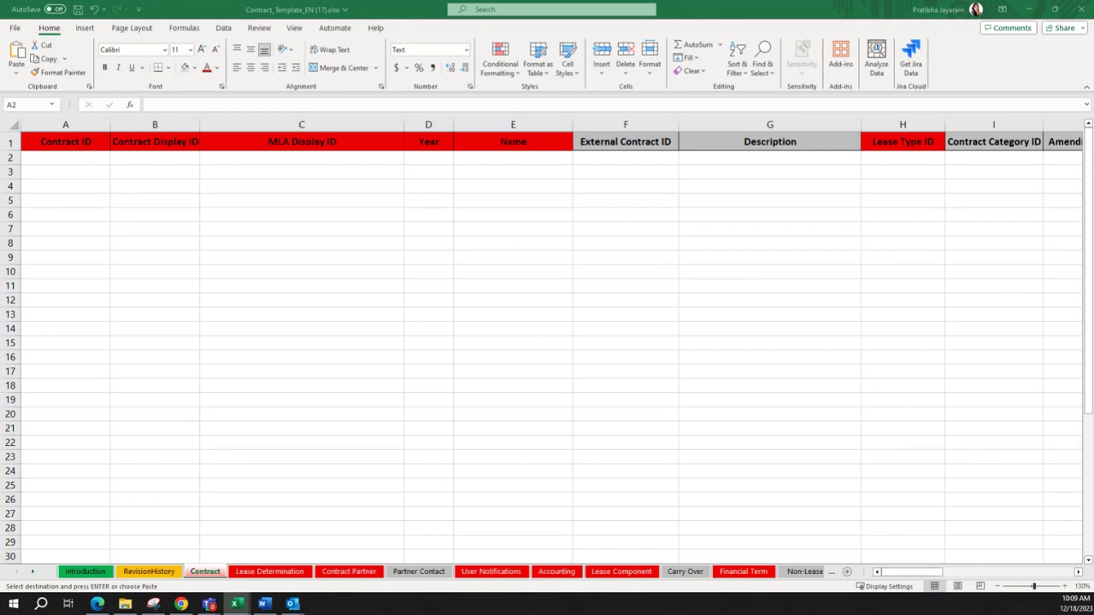
{"action": "left_click", "coordinate": [61, 158]}
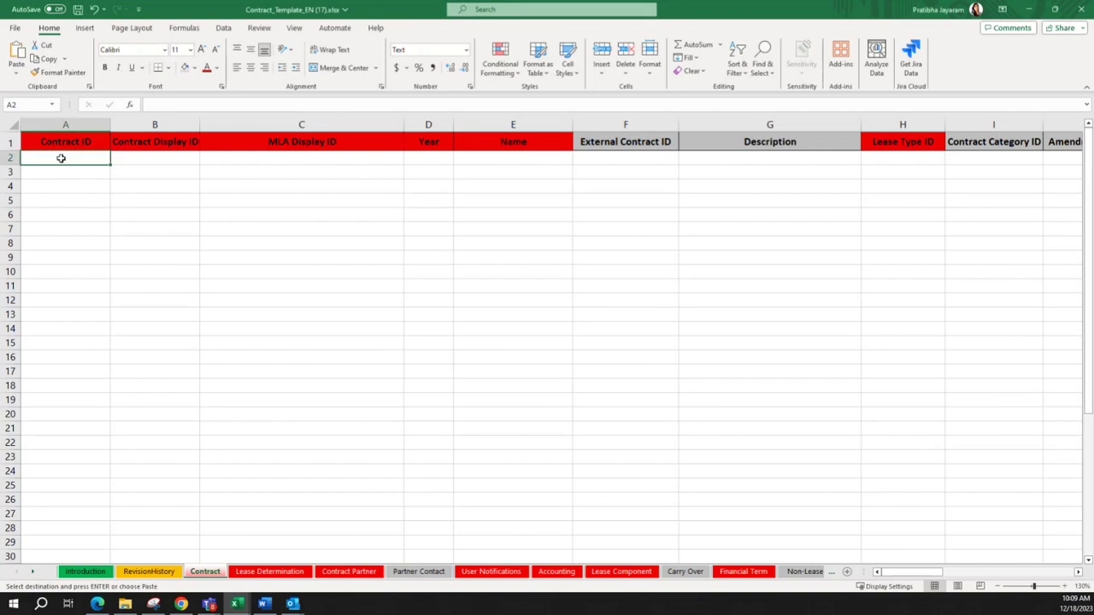
{"action": "key", "text": "ctrl+v"}
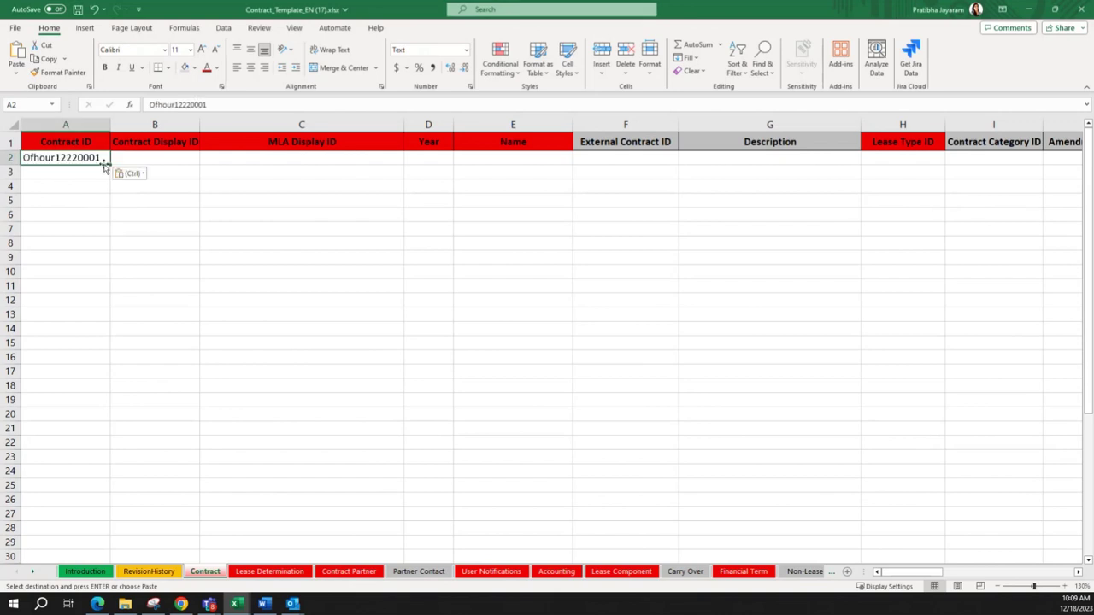
{"action": "left_click_drag", "start_coordinate": [110, 165], "coordinate": [109, 177]}
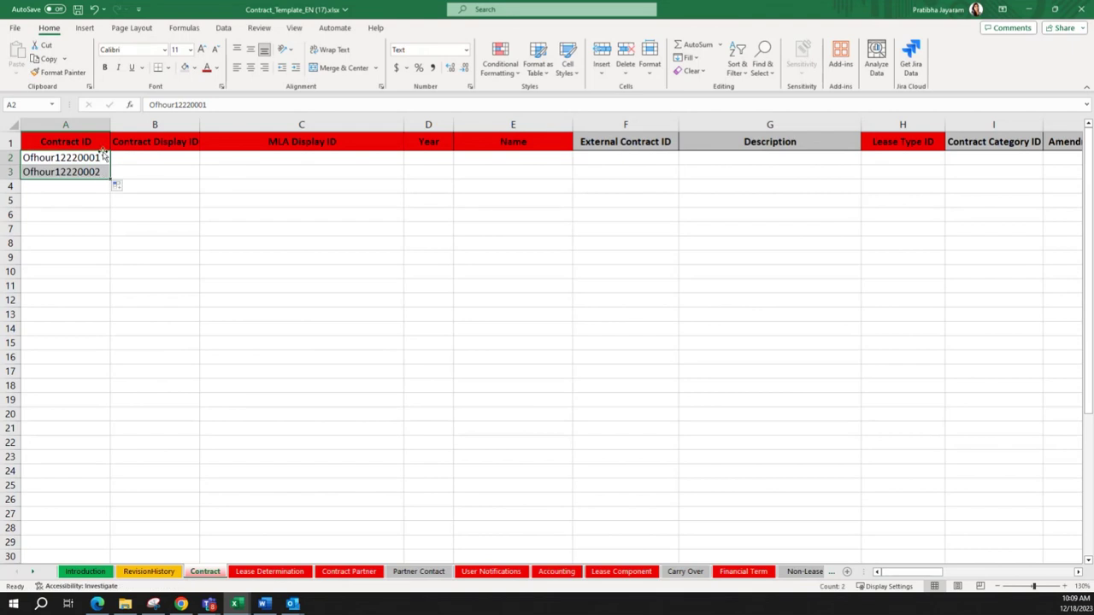
- Copy both contract IDs into the Contract Display ID column
{"action": "left_click", "coordinate": [144, 162]}
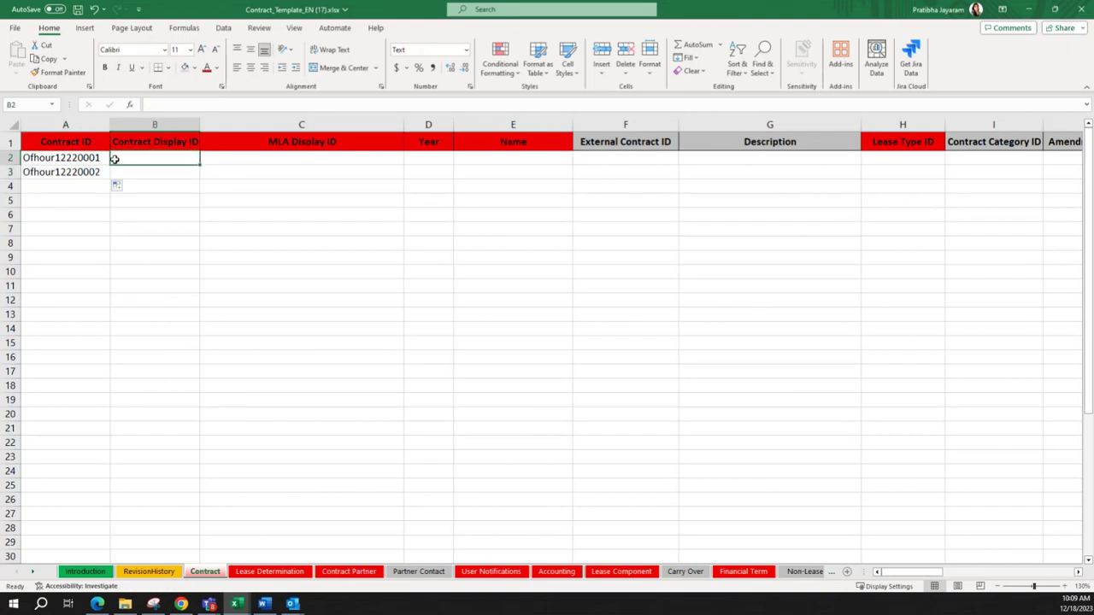
{"action": "left_click_drag", "start_coordinate": [52, 157], "coordinate": [50, 172]}
{"action": "key", "text": "ctrl+c"}
{"action": "left_click", "coordinate": [135, 159]}
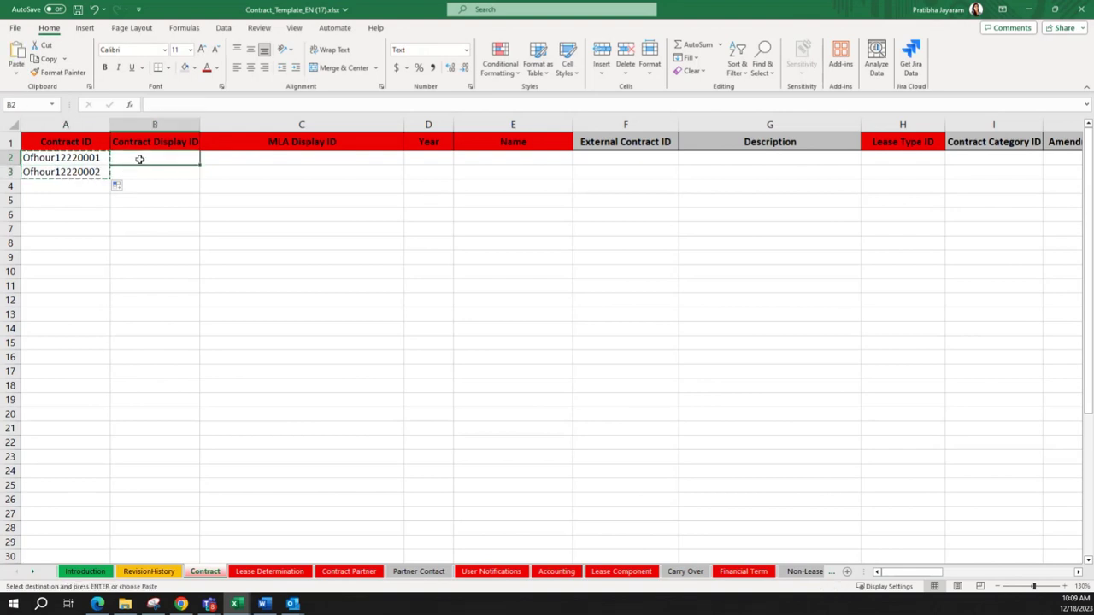
{"action": "key", "text": "ctrl+v"}
{"action": "left_click", "coordinate": [273, 161]}
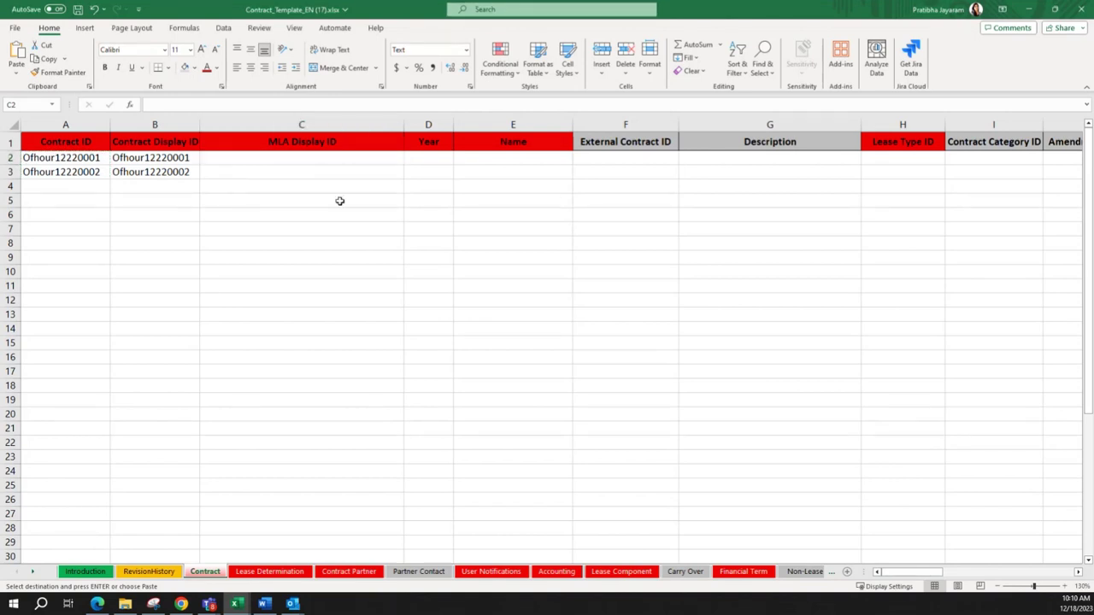
{"action": "left_click", "coordinate": [250, 156]}
{"action": "left_click_drag", "start_coordinate": [250, 156], "coordinate": [248, 172]}
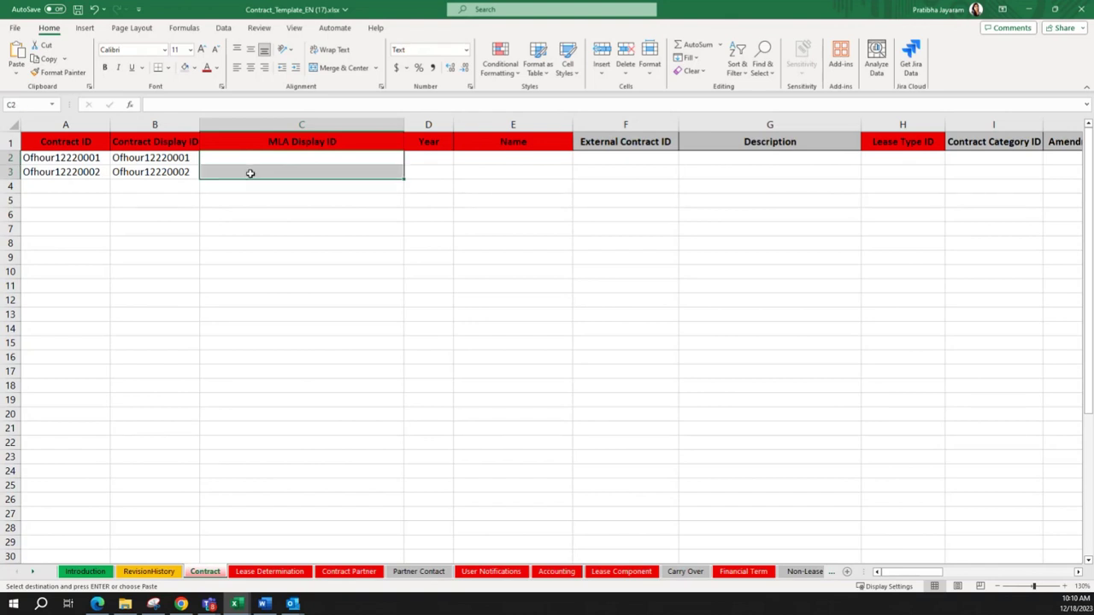
{"action": "key", "text": "ctrl+v"}
{"action": "left_click", "coordinate": [289, 190]}
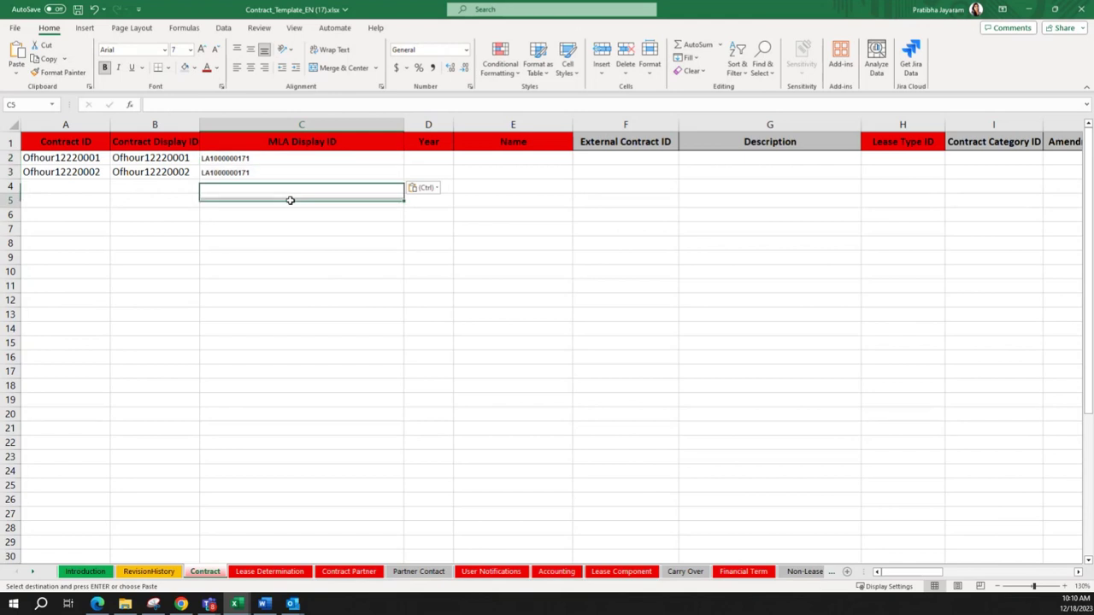
- Enter 2022 as the Year for the first contract and copy it to the second
{"action": "left_click", "coordinate": [434, 158]}
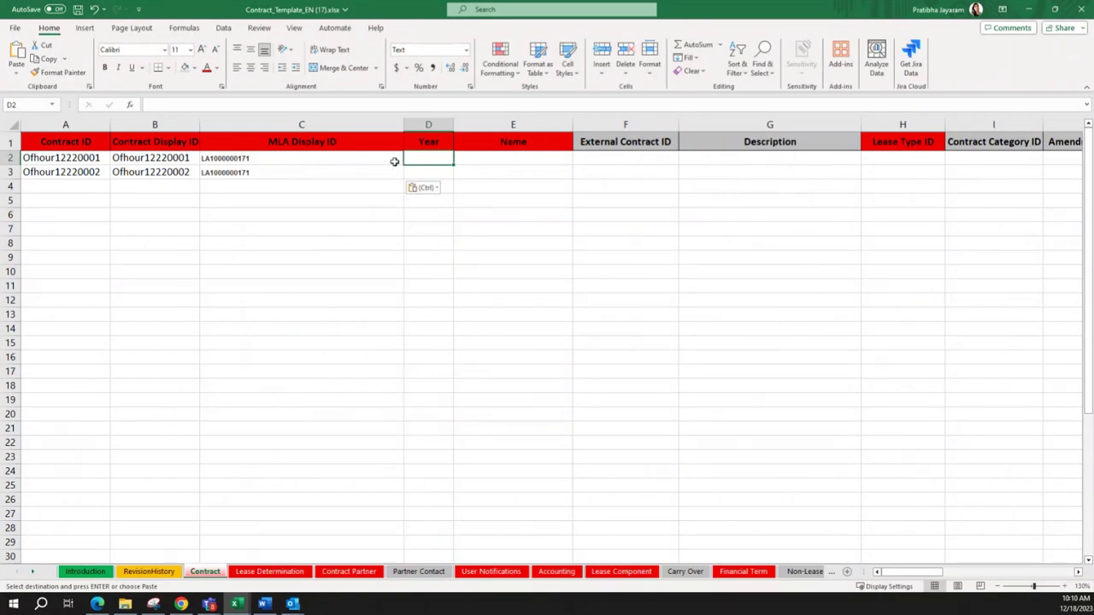
{"action": "type", "text": "2"}
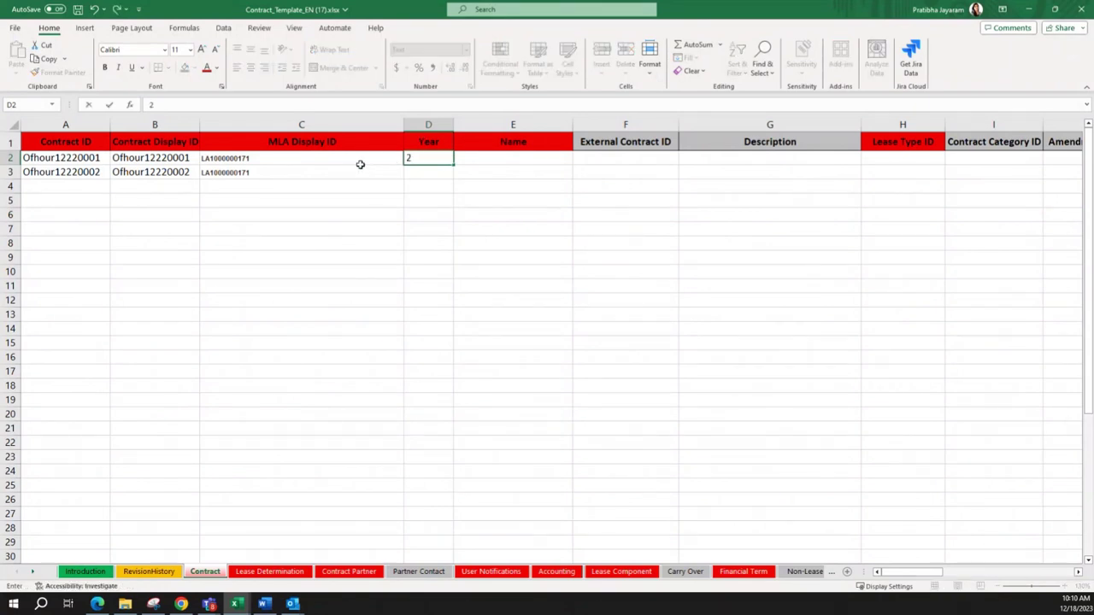
{"action": "type", "text": "0222"}
{"action": "key", "text": "BackSpace"}
{"action": "left_click", "coordinate": [419, 202]}
{"action": "left_click", "coordinate": [423, 158]}
{"action": "key", "text": "ctrl+c"}
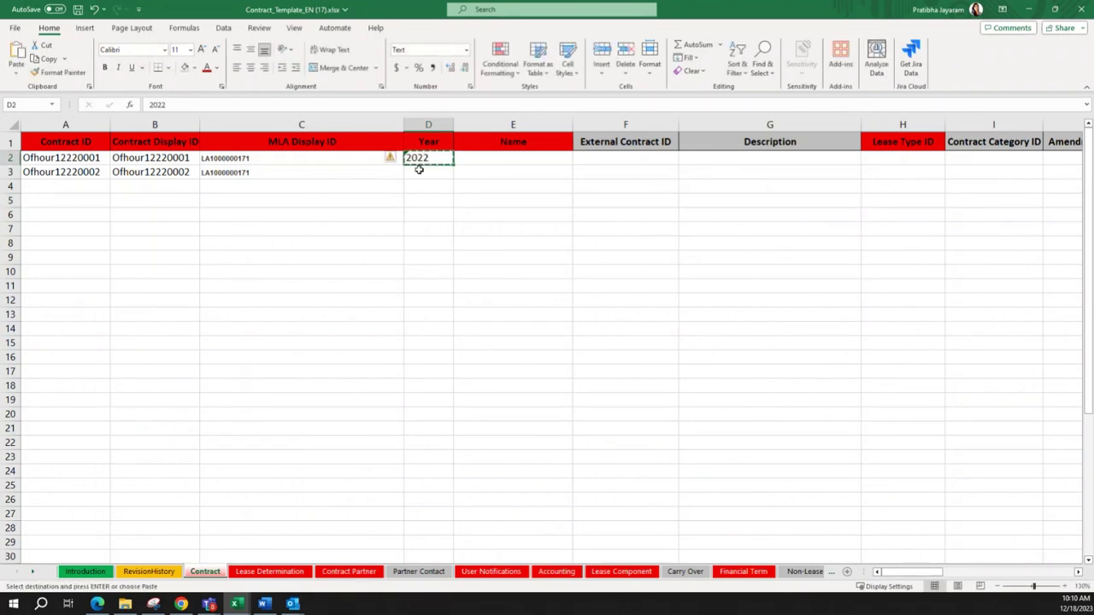
{"action": "left_click", "coordinate": [419, 173]}
{"action": "key", "text": "ctrl+v"}
- Paste the contract names "Office Hour Dec 2023 1" and "Office Hour Dec 2023 2" into the Name column
{"action": "left_click", "coordinate": [555, 159]}
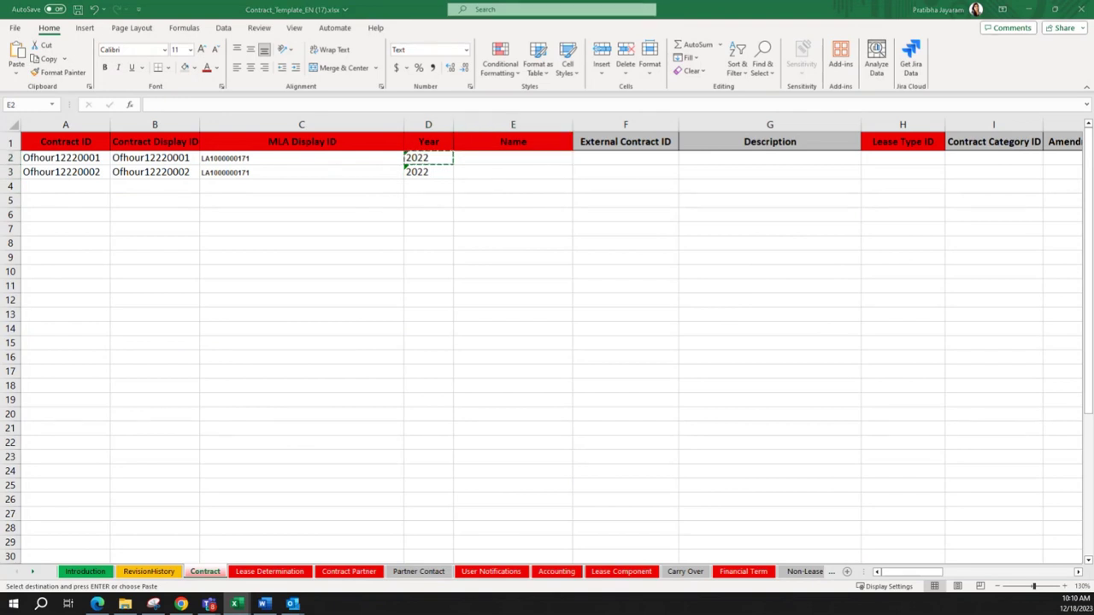
{"action": "key", "text": "ctrl+c"}
{"action": "left_click", "coordinate": [503, 161]}
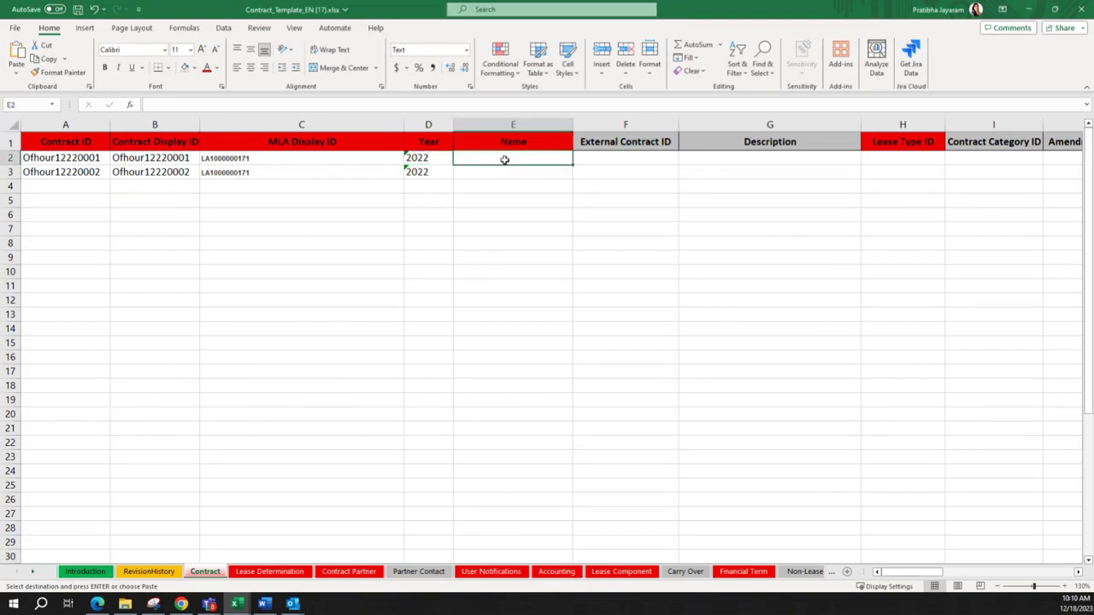
{"action": "key", "text": "ctrl+v"}
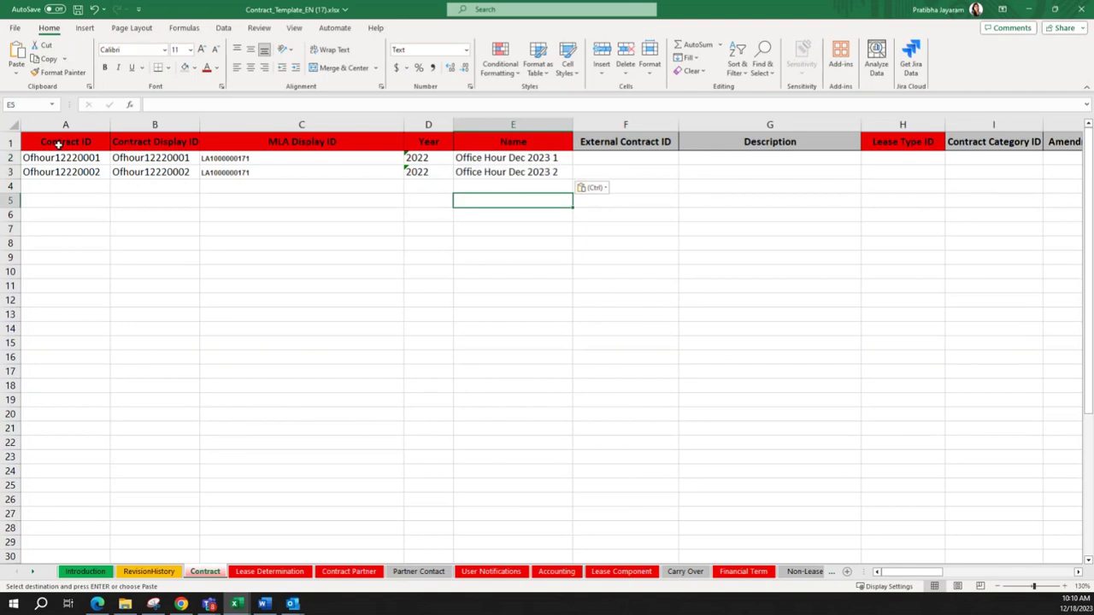
{"action": "left_click_drag", "start_coordinate": [57, 145], "coordinate": [486, 145]}
{"action": "left_click", "coordinate": [301, 152]}
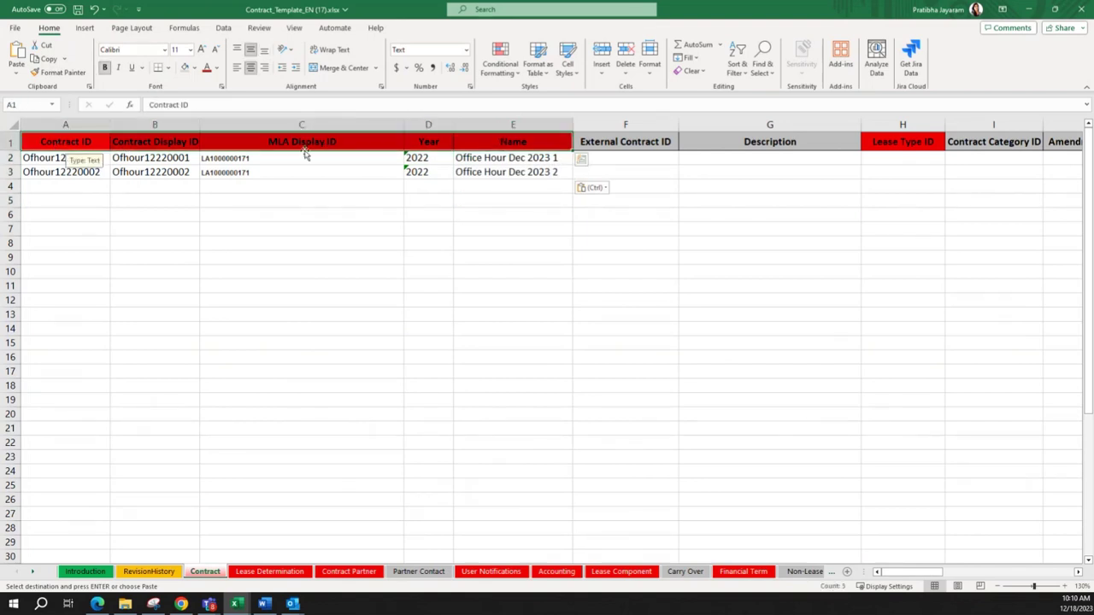
{"action": "left_click", "coordinate": [75, 136]}
{"action": "left_click_drag", "start_coordinate": [75, 137], "coordinate": [509, 139]}
{"action": "left_click_drag", "start_coordinate": [620, 140], "coordinate": [784, 145]}
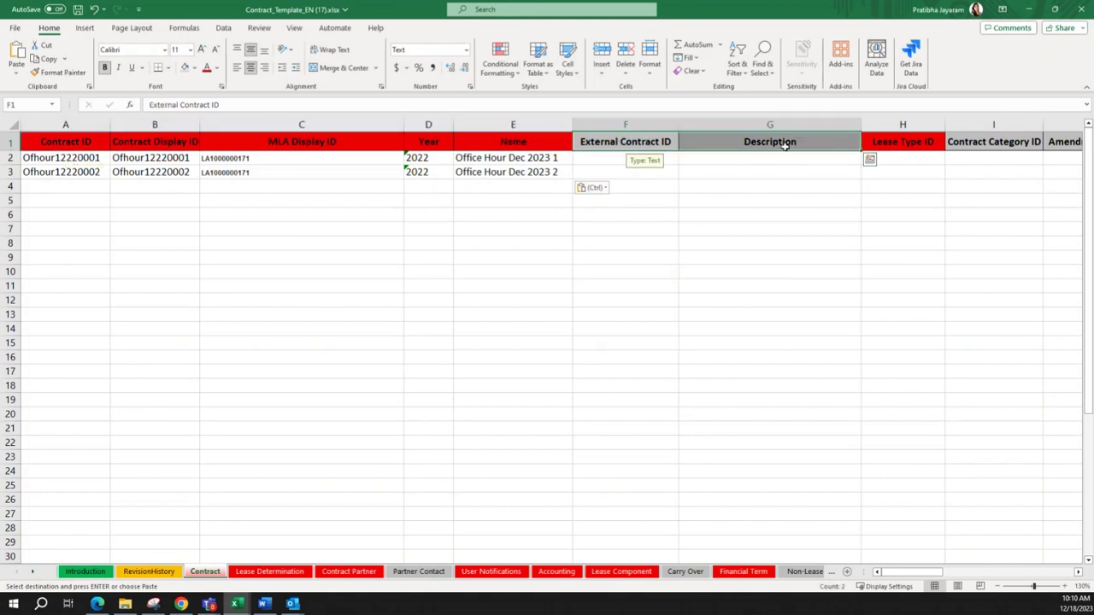
{"action": "left_click", "coordinate": [583, 158]}
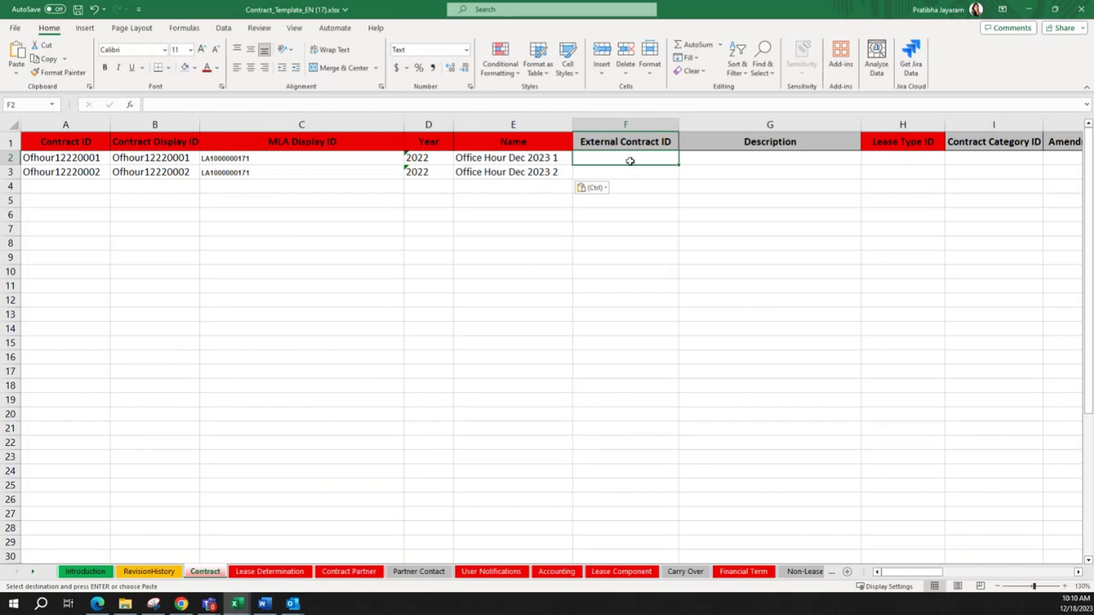
- Copy the two contract names from the Name column into the Description column
{"action": "left_click_drag", "start_coordinate": [787, 160], "coordinate": [786, 171]}
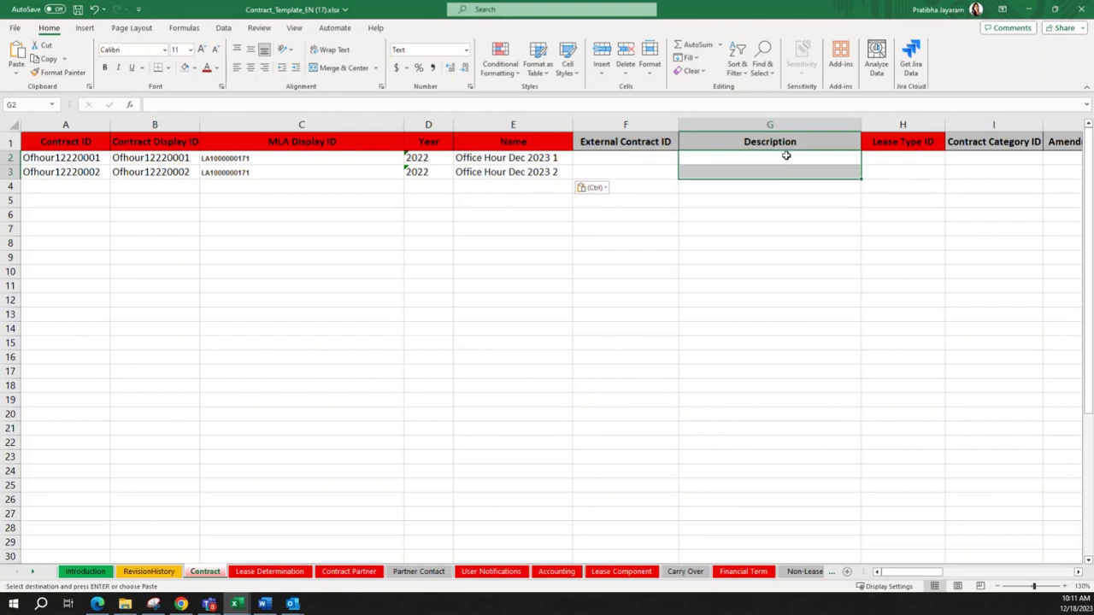
{"action": "left_click", "coordinate": [490, 160]}
{"action": "left_click_drag", "start_coordinate": [489, 160], "coordinate": [489, 179]}
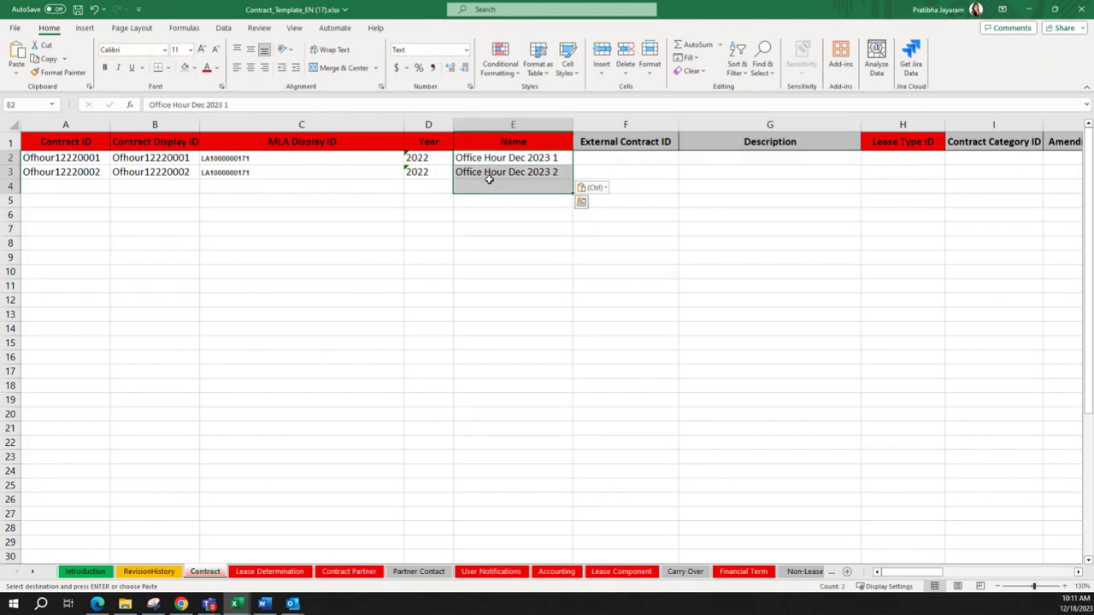
{"action": "key", "text": "ctrl+c"}
{"action": "left_click", "coordinate": [758, 162]}
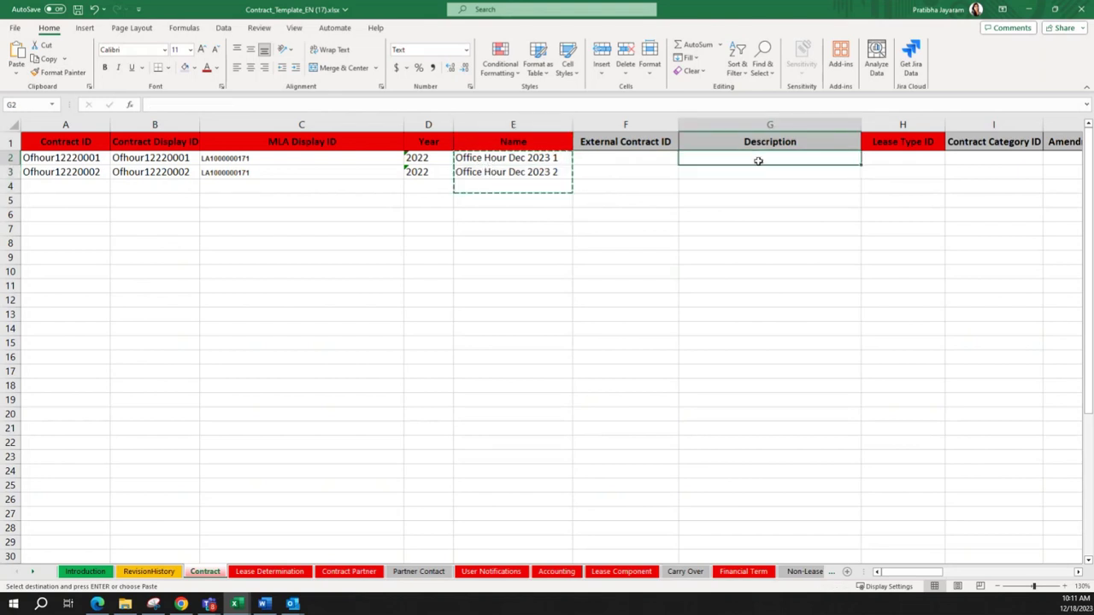
{"action": "key", "text": "ctrl+v"}
- Switch to Back end details.docx in Word and find the Lease Type table with its Lease Type IDs
{"action": "left_click", "coordinate": [918, 170]}
{"action": "left_click", "coordinate": [909, 158]}
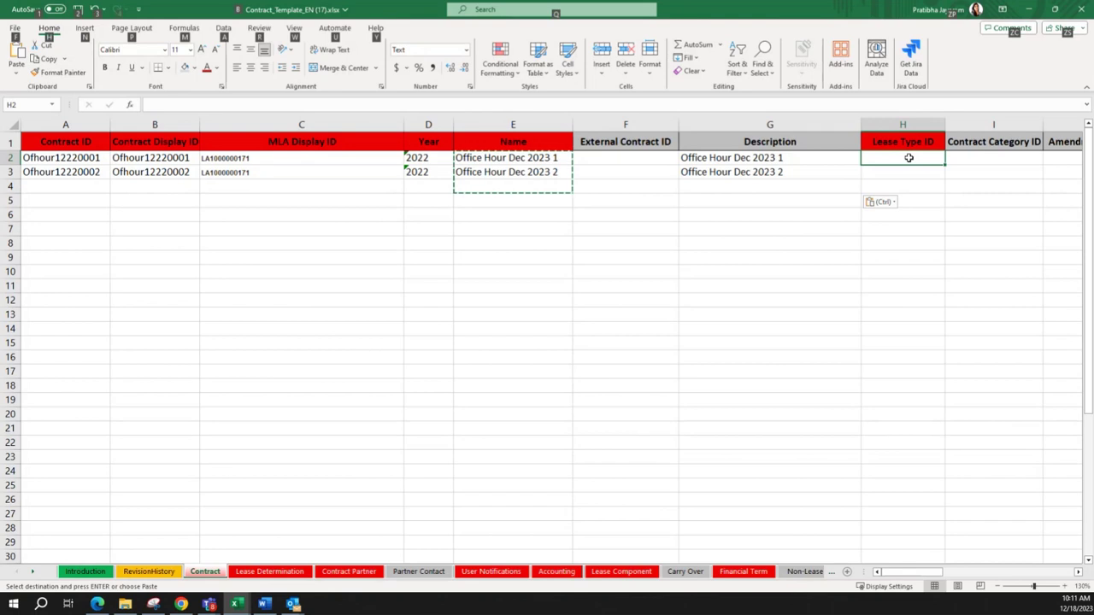
{"action": "key", "text": "alt+Tab"}
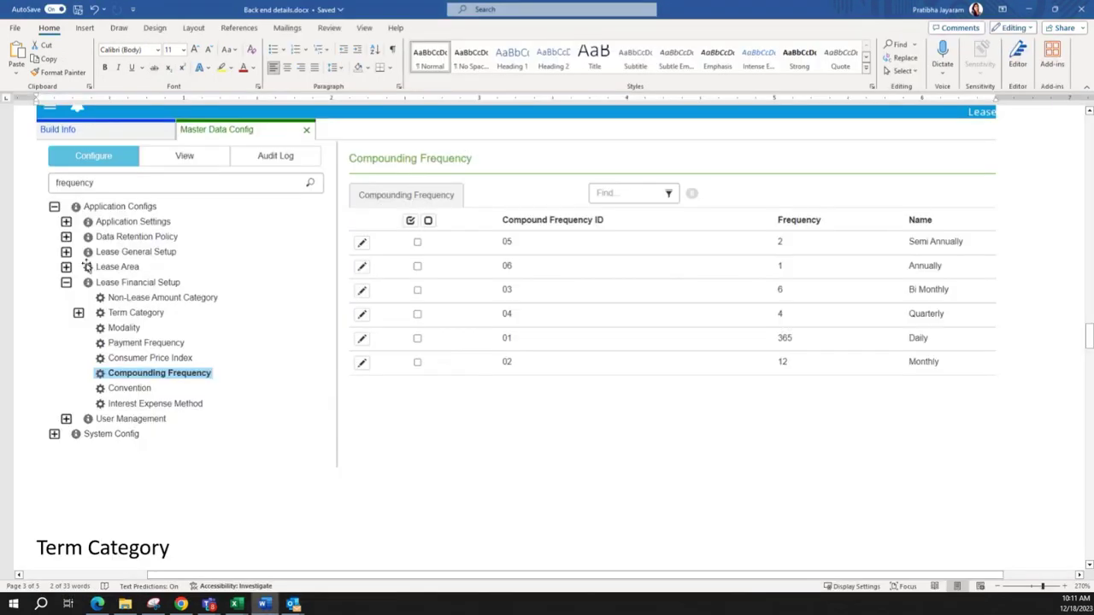
{"action": "scroll", "coordinate": [471, 190], "scroll_direction": "up", "scroll_amount": 1}
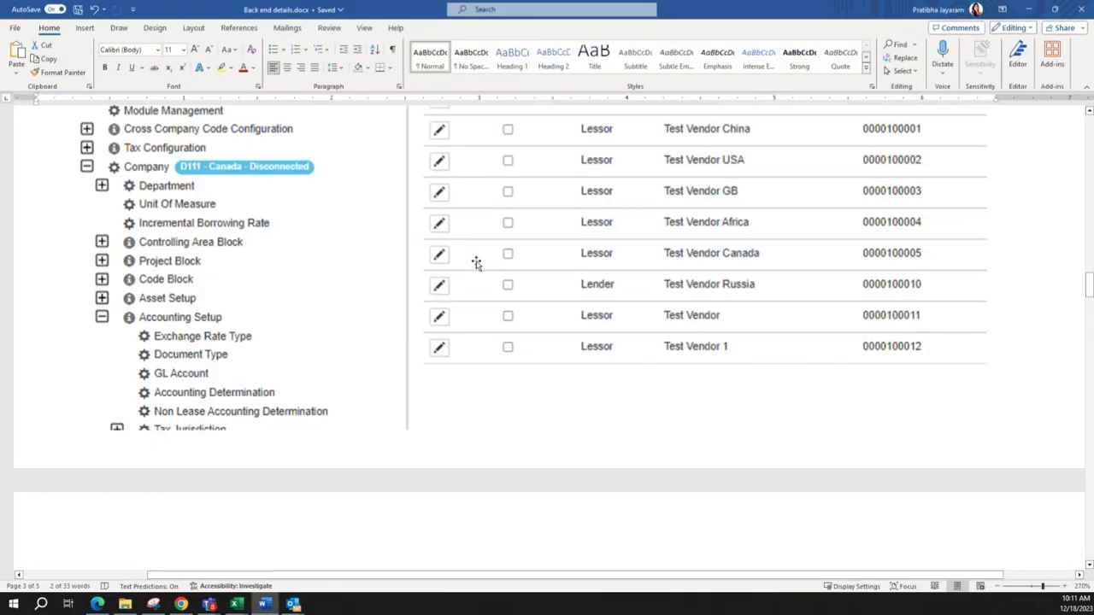
{"action": "scroll", "coordinate": [476, 264], "scroll_direction": "up", "scroll_amount": 10}
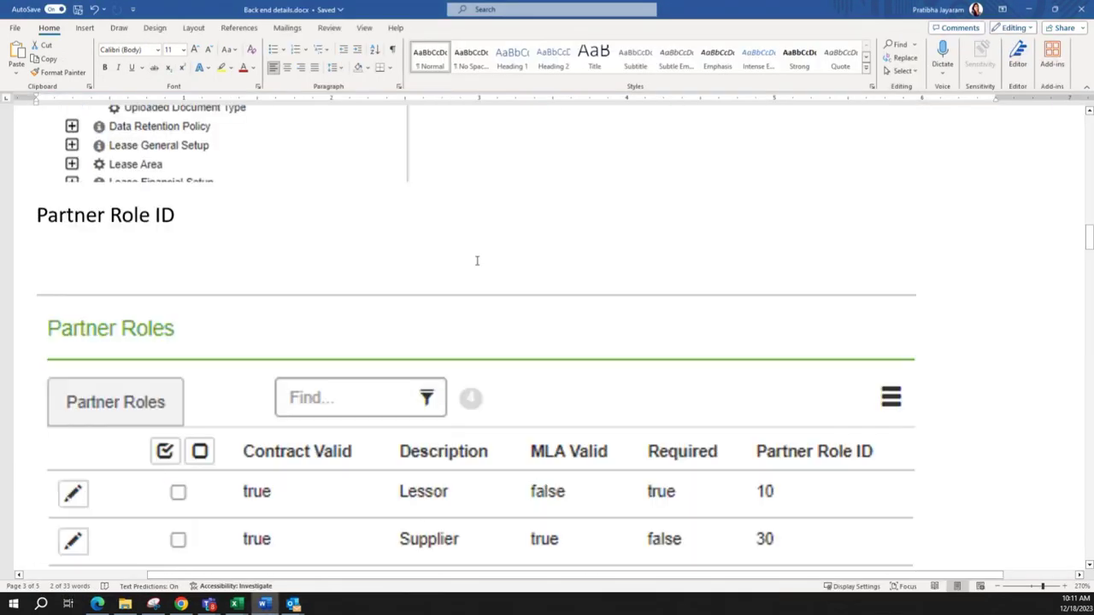
{"action": "scroll", "coordinate": [476, 263], "scroll_direction": "down", "scroll_amount": 5}
{"action": "scroll", "coordinate": [476, 263], "scroll_direction": "up", "scroll_amount": 15}
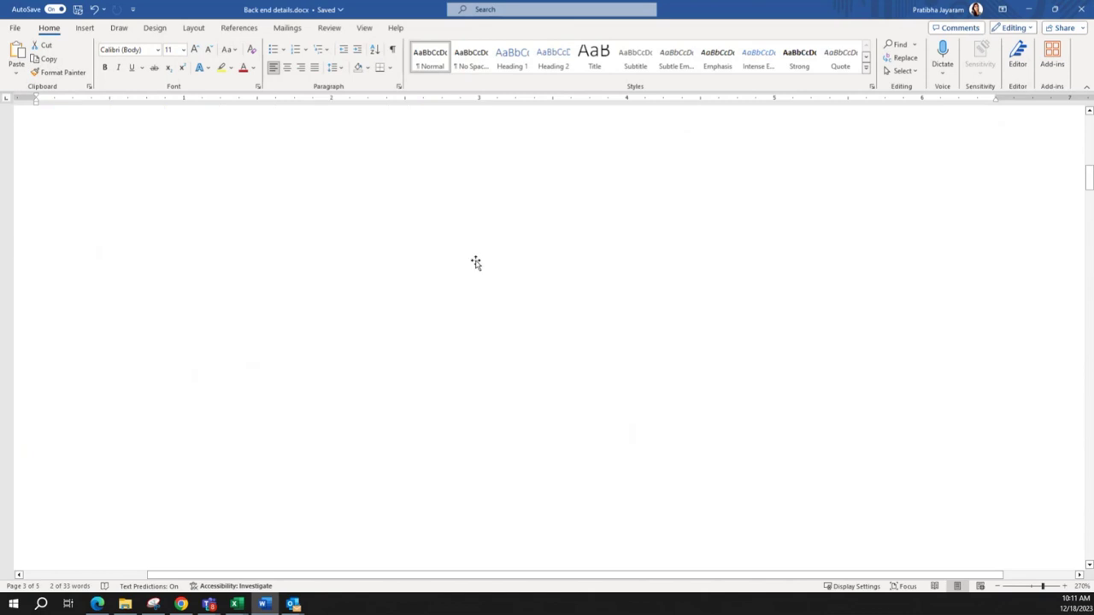
{"action": "scroll", "coordinate": [476, 264], "scroll_direction": "up", "scroll_amount": 3}
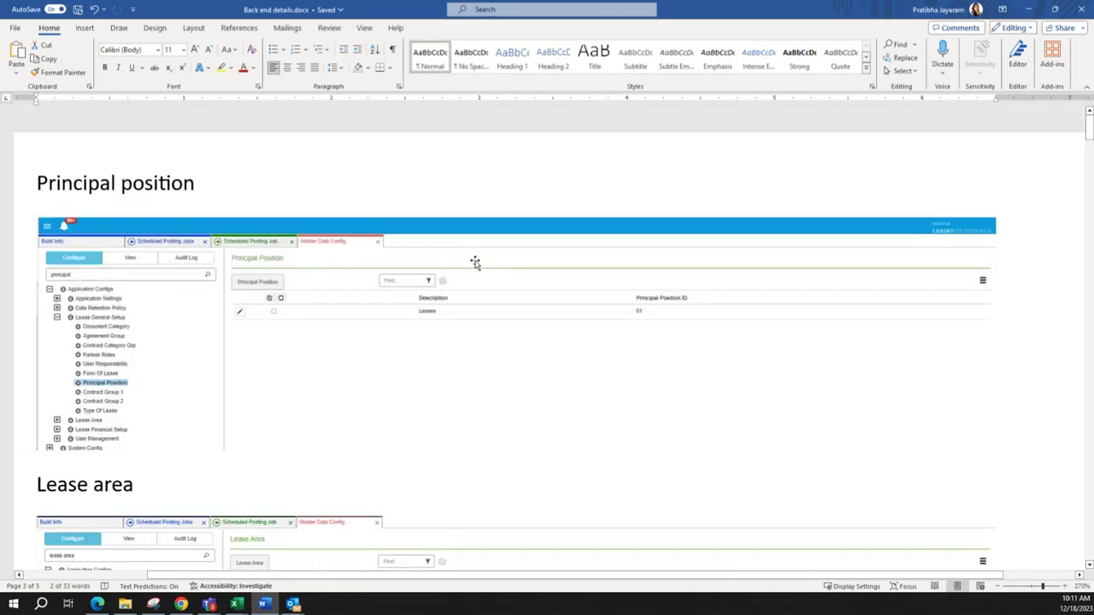
{"action": "scroll", "coordinate": [476, 263], "scroll_direction": "down", "scroll_amount": 8}
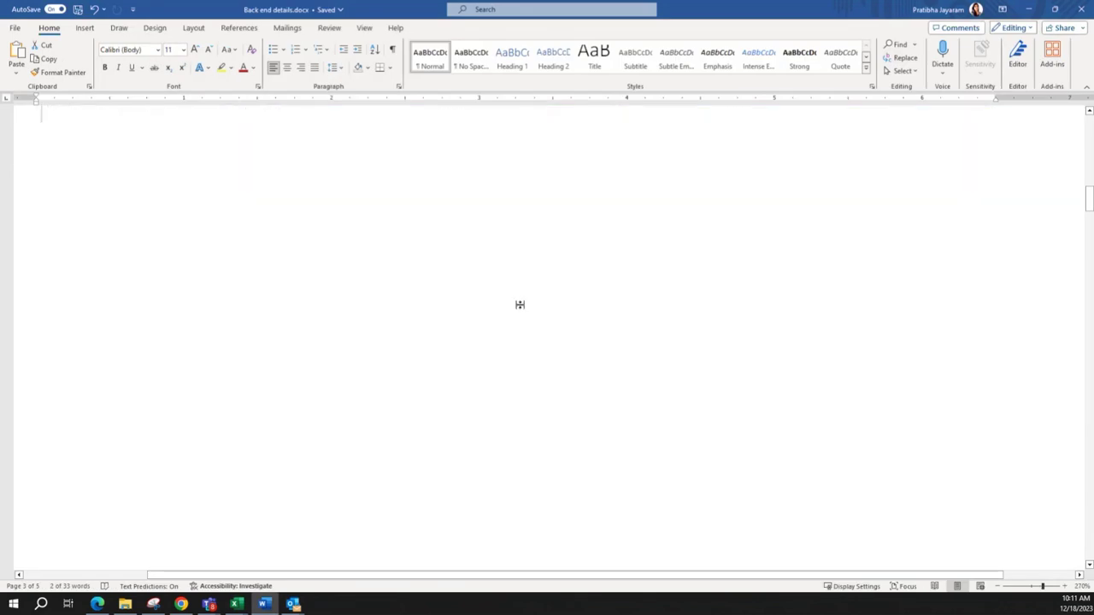
{"action": "scroll", "coordinate": [520, 305], "scroll_direction": "down", "scroll_amount": 5}
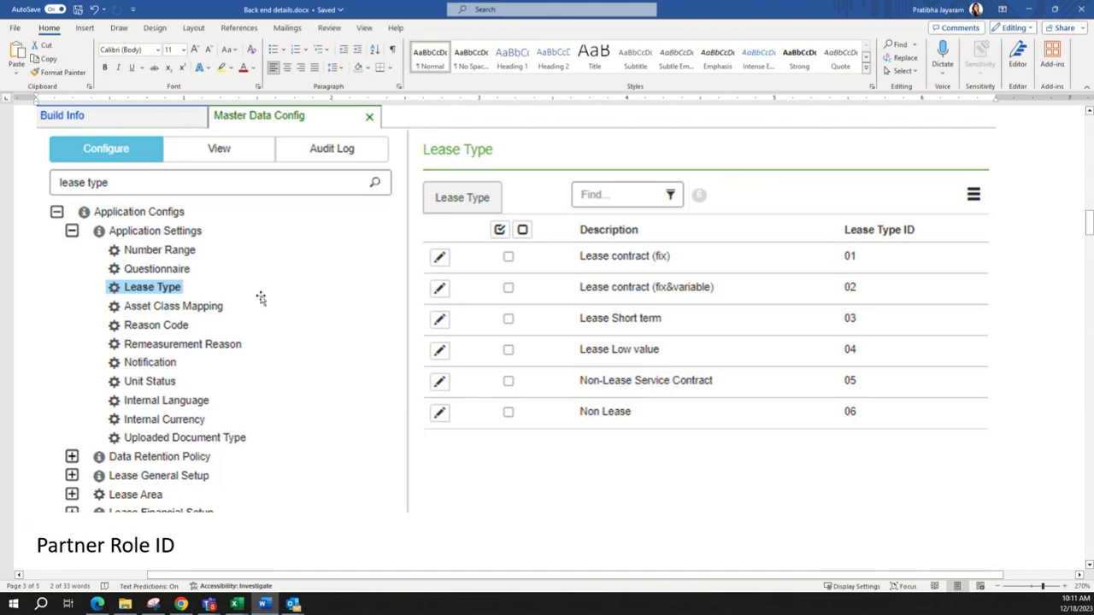
- Return to the Excel contract template and paste Lease Type ID 01 for both contracts
{"action": "key", "text": "alt+Tab"}
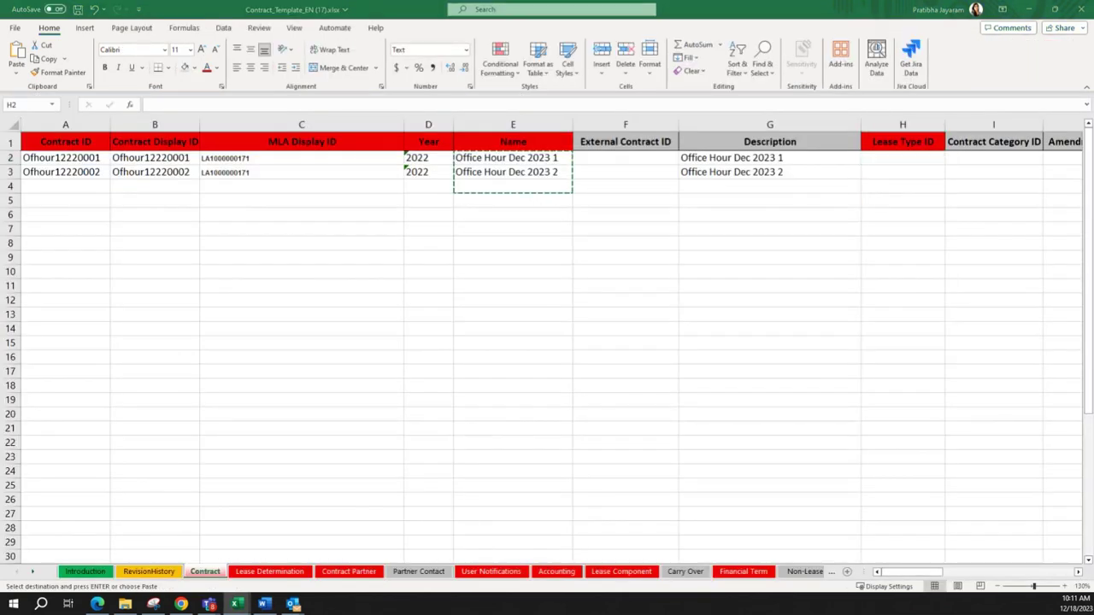
{"action": "left_click", "coordinate": [900, 162]}
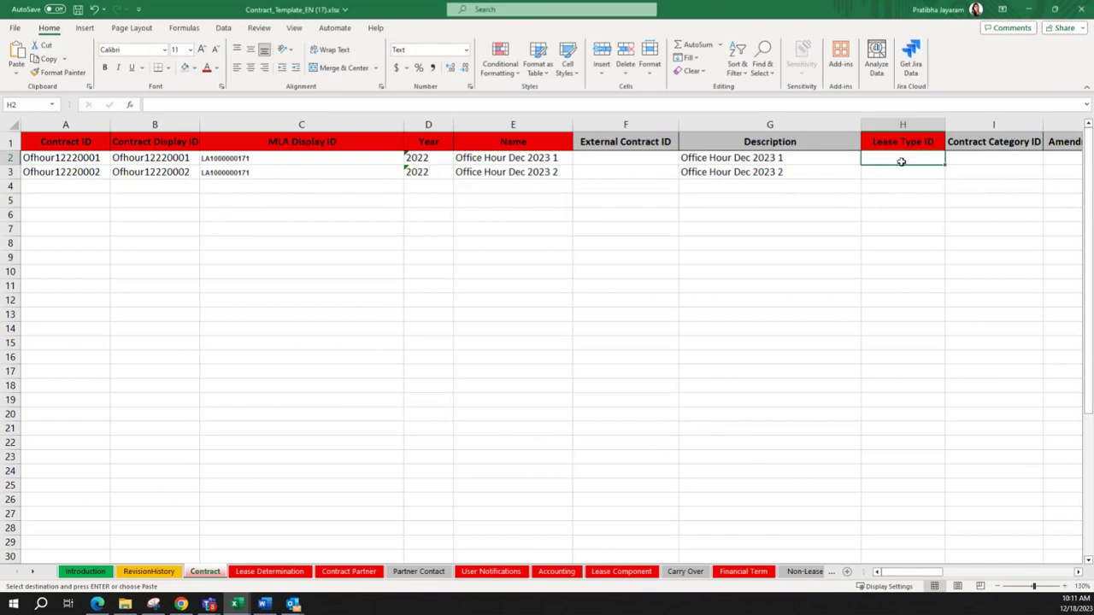
{"action": "key", "text": "ctrl+v"}
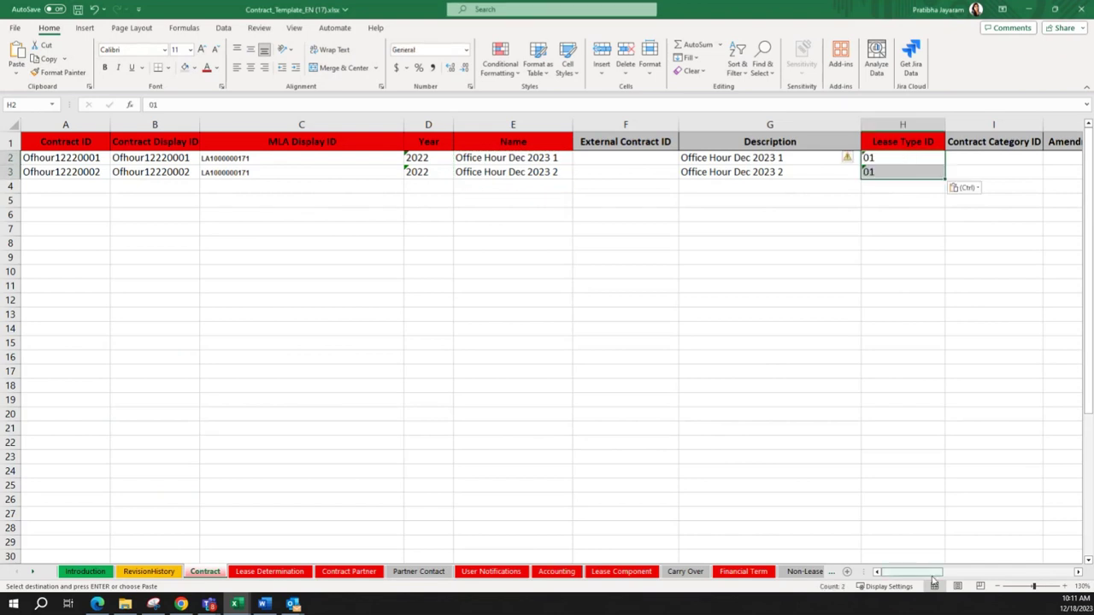
- Enter CAD as the Currency ID for both contracts, leaving Contract Category ID and Amendment Date blank
{"action": "left_click_drag", "start_coordinate": [922, 578], "coordinate": [943, 575]}
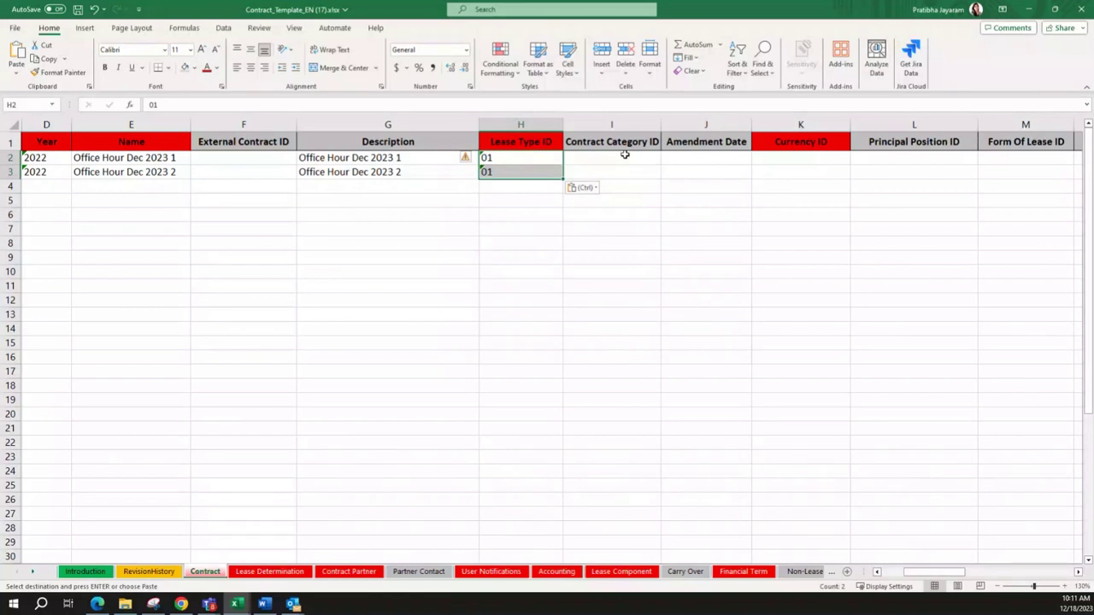
{"action": "left_click_drag", "start_coordinate": [625, 155], "coordinate": [702, 172]}
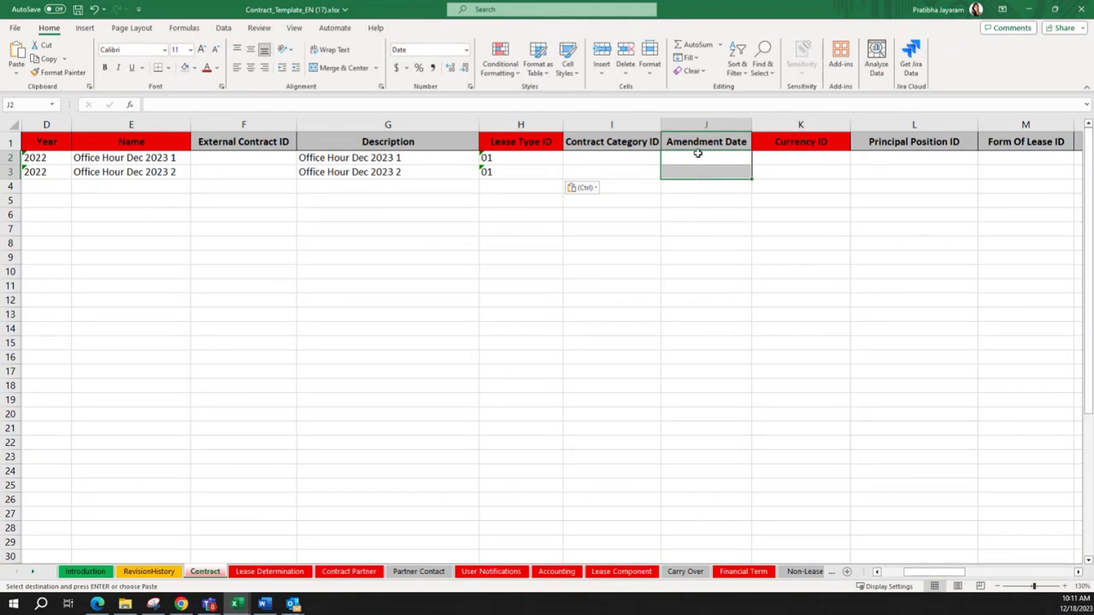
{"action": "left_click_drag", "start_coordinate": [695, 151], "coordinate": [696, 171]}
{"action": "left_click", "coordinate": [782, 157]}
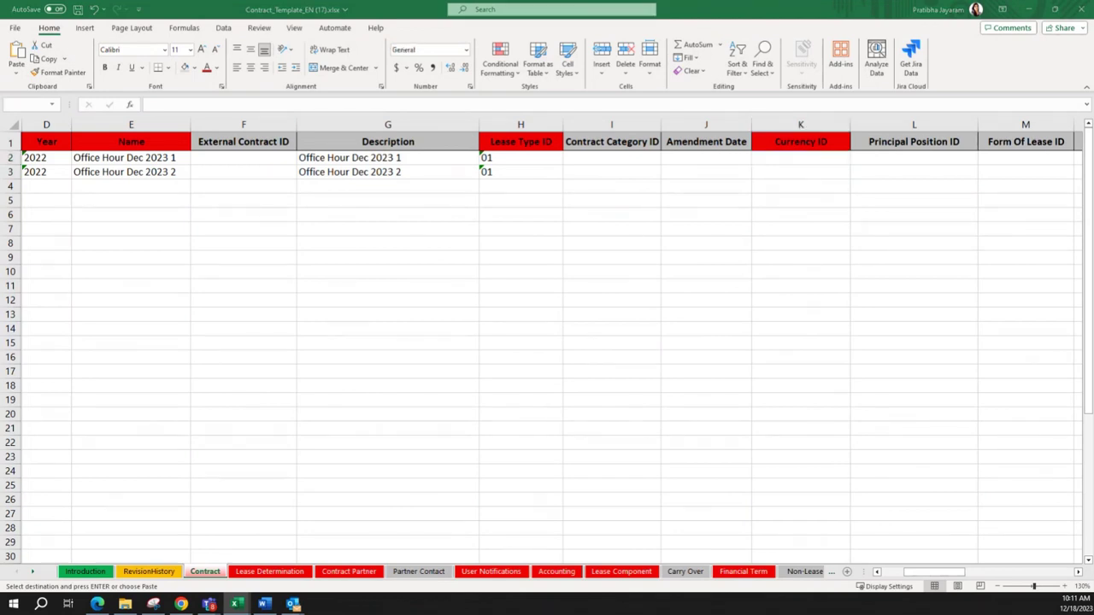
{"action": "left_click", "coordinate": [783, 159]}
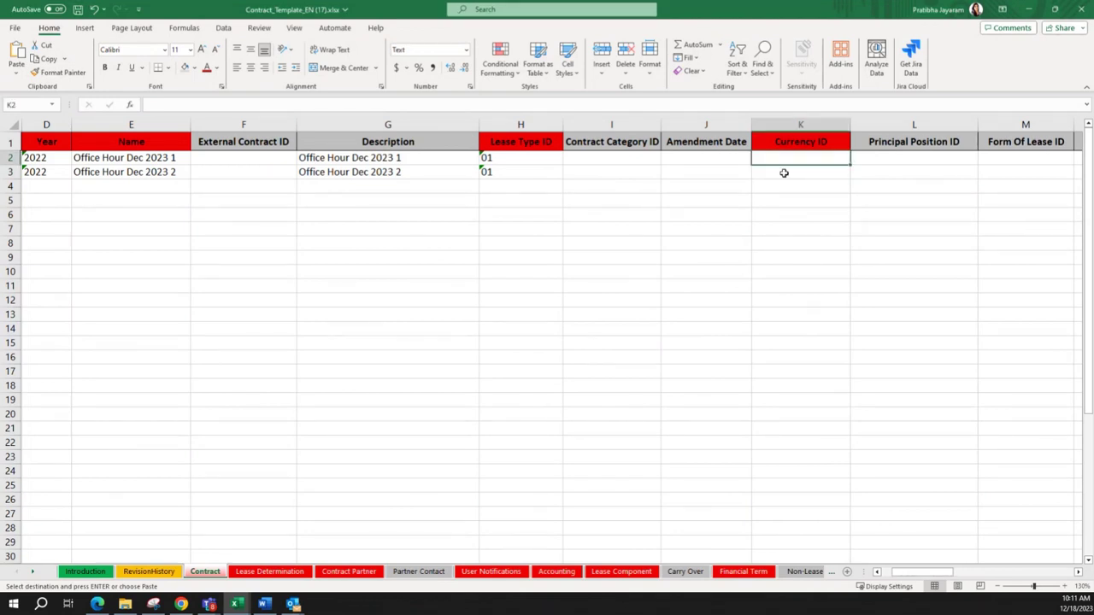
{"action": "key", "text": "shift+Down"}
{"action": "type", "text": "CAD CAD"}
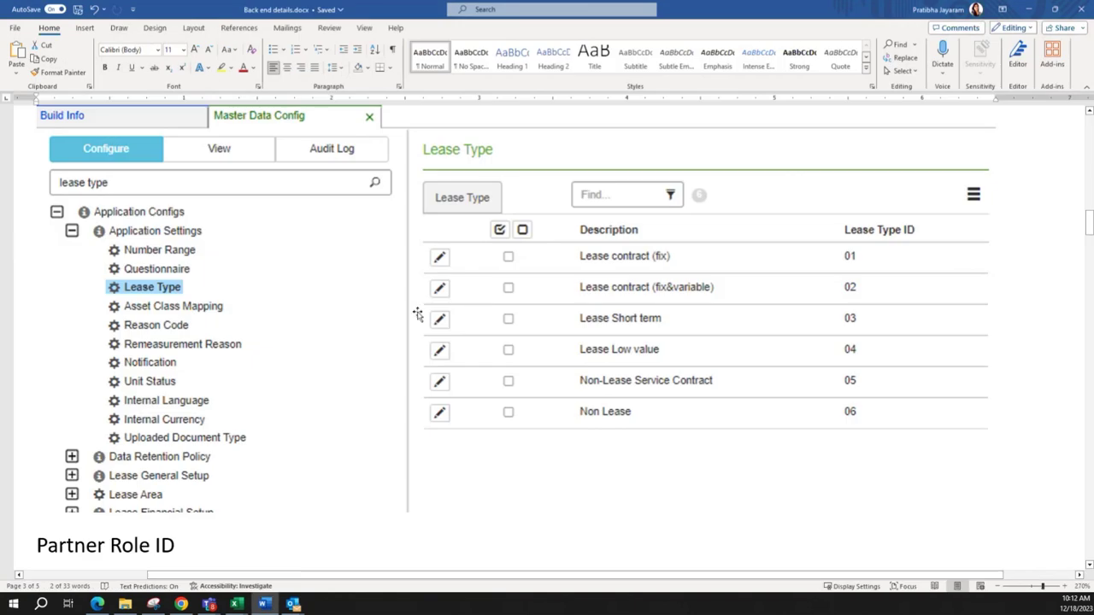
- Check the Principal position section of the Word document, return to Excel and enter Principal Position ID 01 for both contracts
{"action": "scroll", "coordinate": [420, 313], "scroll_direction": "down", "scroll_amount": 20}
{"action": "scroll", "coordinate": [419, 313], "scroll_direction": "up", "scroll_amount": 2}
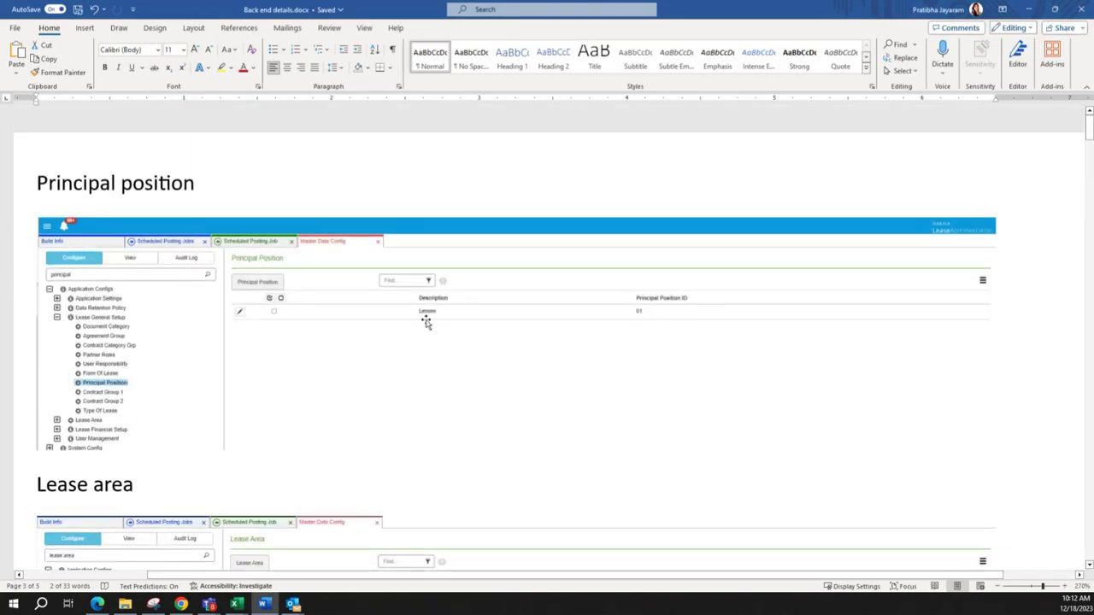
{"action": "key", "text": "alt+Tab"}
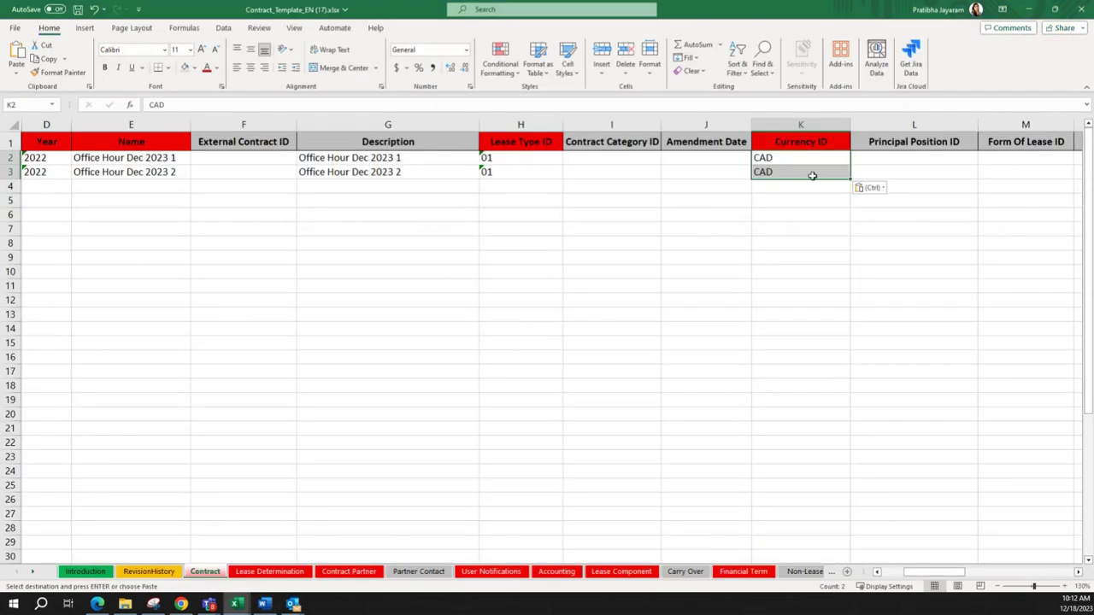
{"action": "left_click", "coordinate": [904, 164]}
{"action": "type", "text": "01"}
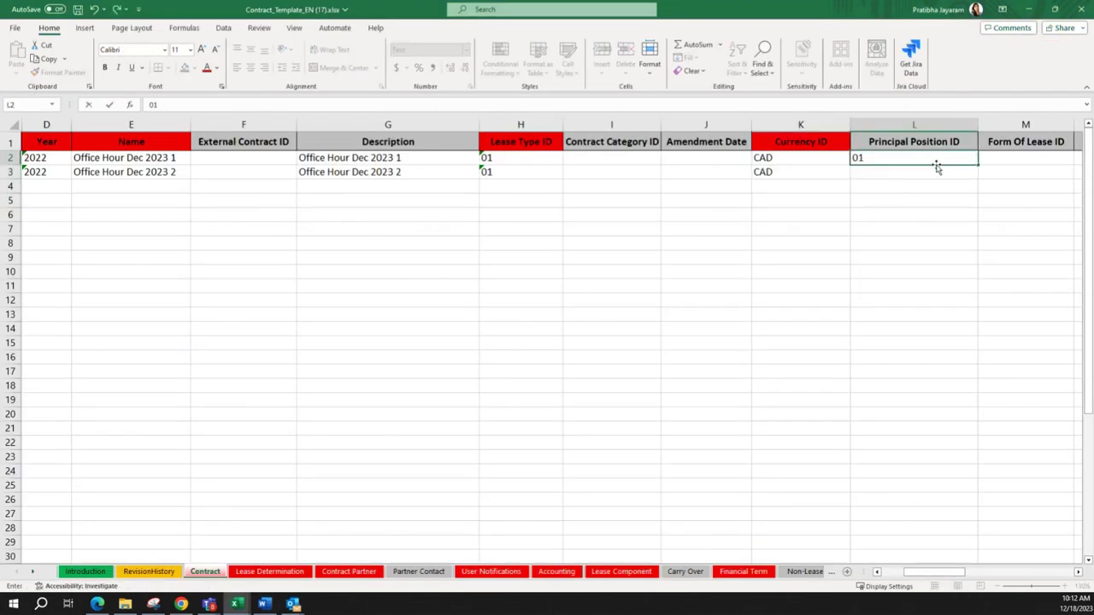
{"action": "key", "text": "Return"}
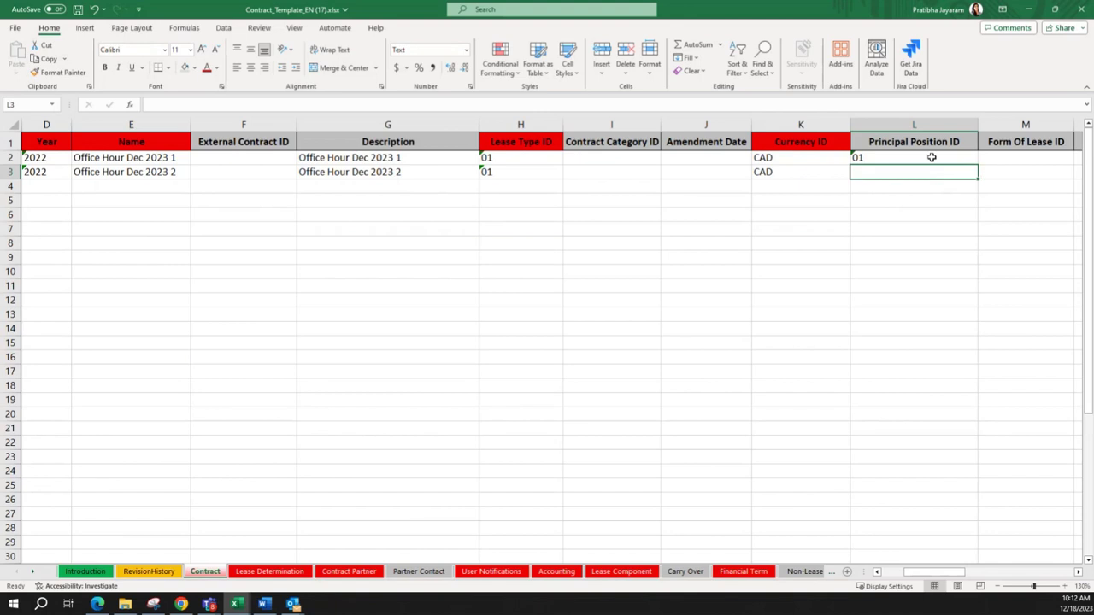
{"action": "left_click", "coordinate": [930, 157]}
{"action": "key", "text": "ctrl+c"}
{"action": "left_click", "coordinate": [893, 173]}
{"action": "key", "text": "ctrl+v"}
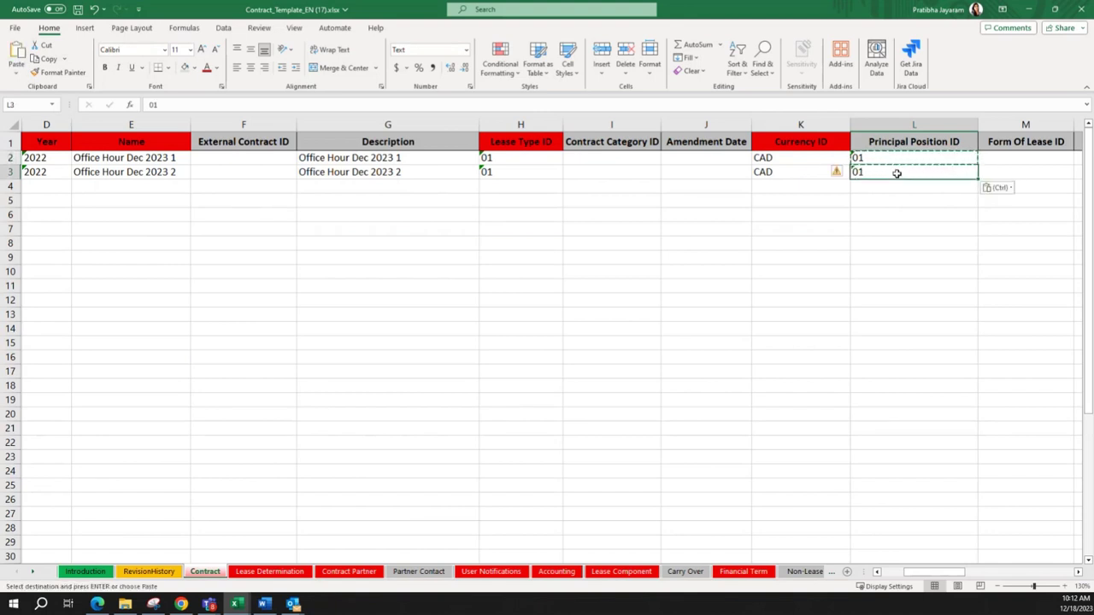
{"action": "left_click", "coordinate": [897, 214]}
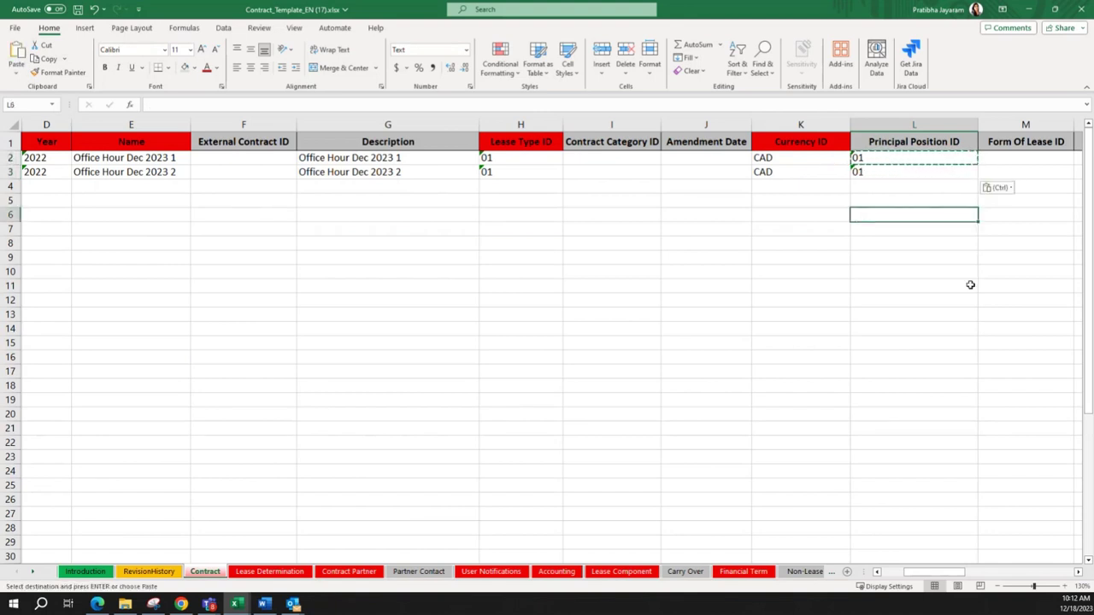
- Examine the optional Form Of Lease ID and Joint Venture Lease Type ID columns for both contracts
{"action": "left_click", "coordinate": [1076, 573]}
{"action": "left_click", "coordinate": [1077, 572]}
{"action": "left_click", "coordinate": [1076, 573]}
{"action": "left_click", "coordinate": [1076, 573]}
{"action": "left_click", "coordinate": [1076, 573]}
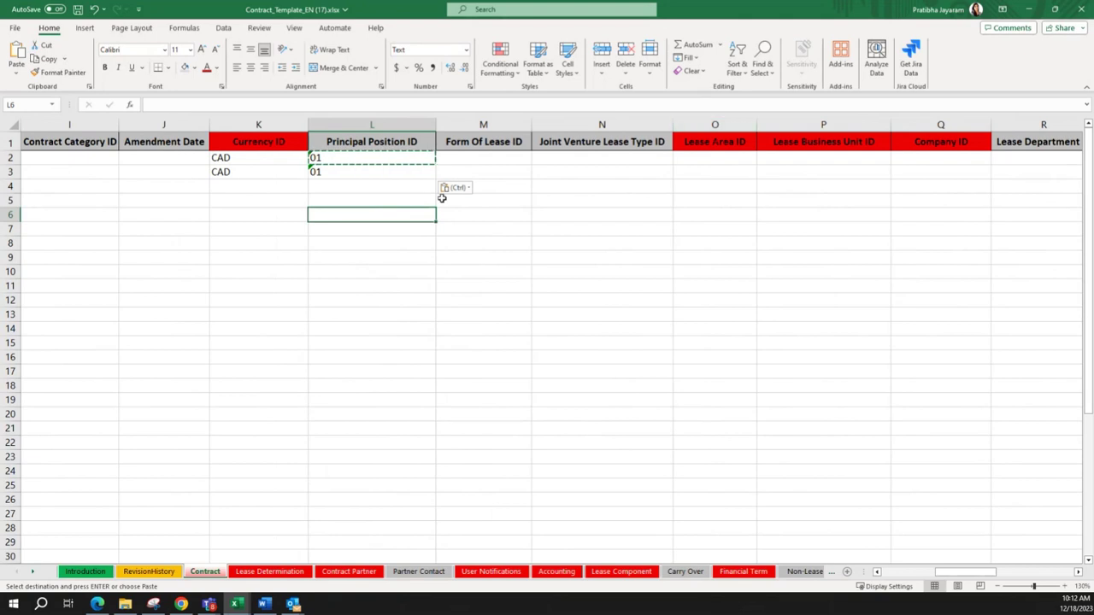
{"action": "left_click", "coordinate": [495, 160]}
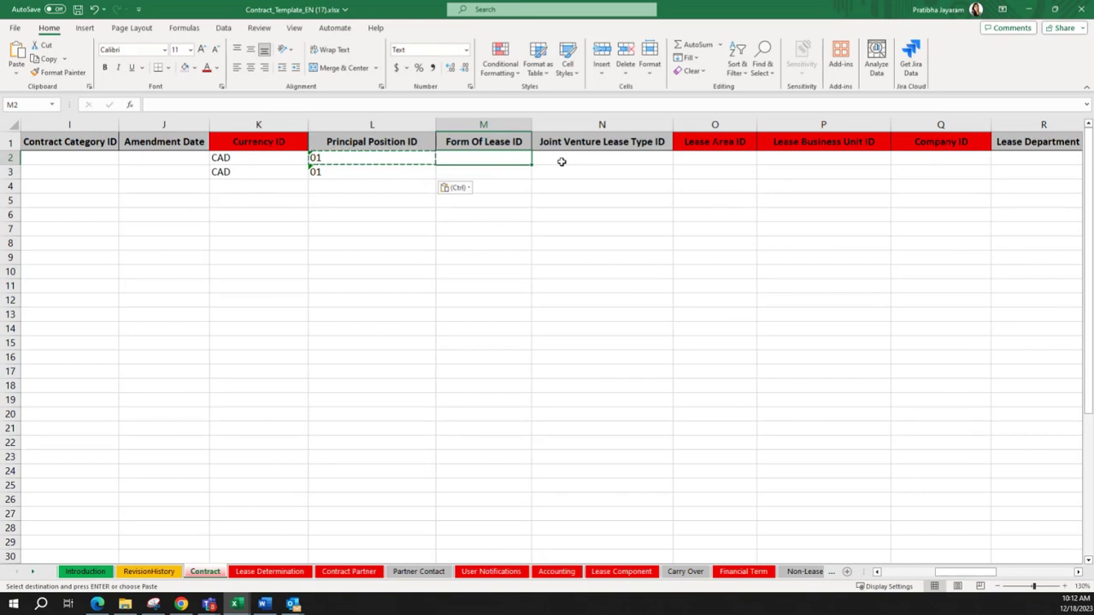
{"action": "left_click_drag", "start_coordinate": [466, 157], "coordinate": [619, 180]}
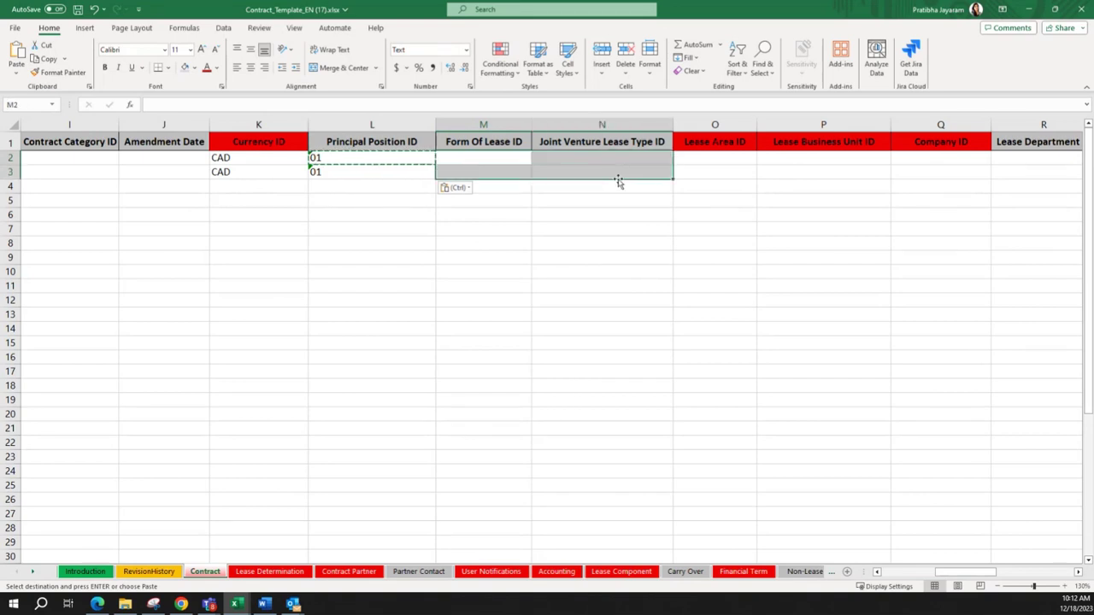
{"action": "left_click", "coordinate": [475, 158]}
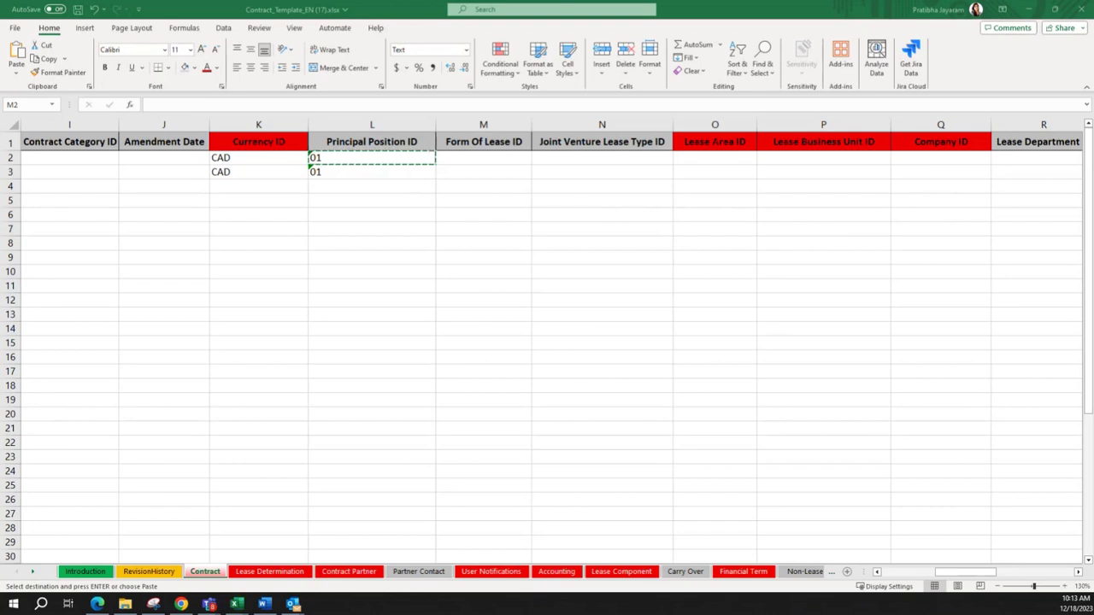
- Switch to the back-end details Word document and examine the Lease area and Lease business unit sections for their IDs
{"action": "key", "text": "alt+Tab"}
{"action": "scroll", "coordinate": [369, 390], "scroll_direction": "down", "scroll_amount": 2}
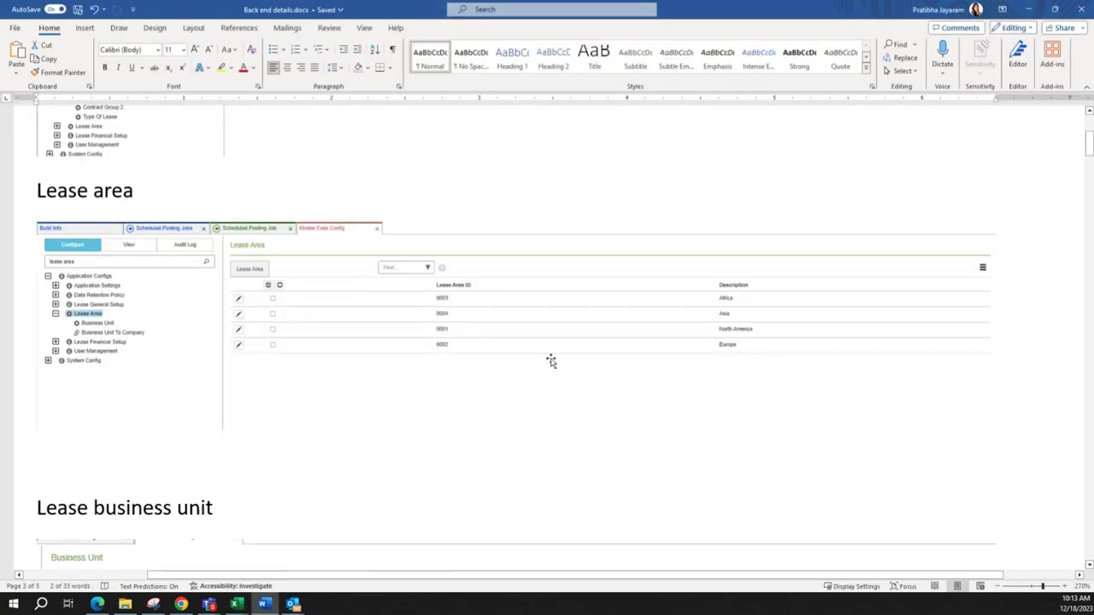
{"action": "scroll", "coordinate": [452, 344], "scroll_direction": "up", "scroll_amount": 1, "text": "ctrl"}
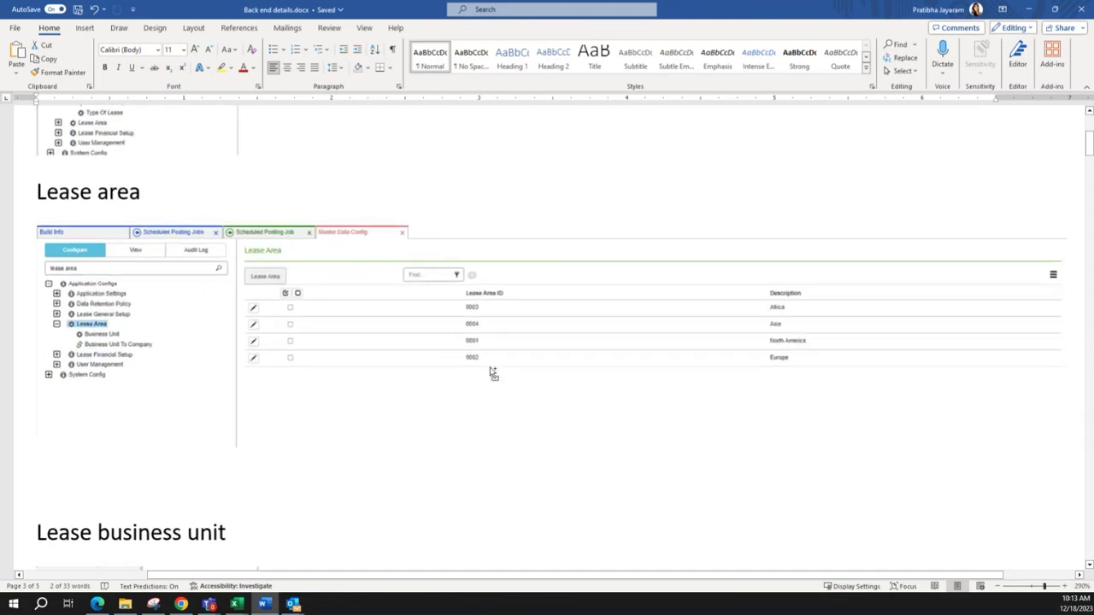
{"action": "scroll", "coordinate": [493, 373], "scroll_direction": "up", "scroll_amount": 1, "text": "ctrl"}
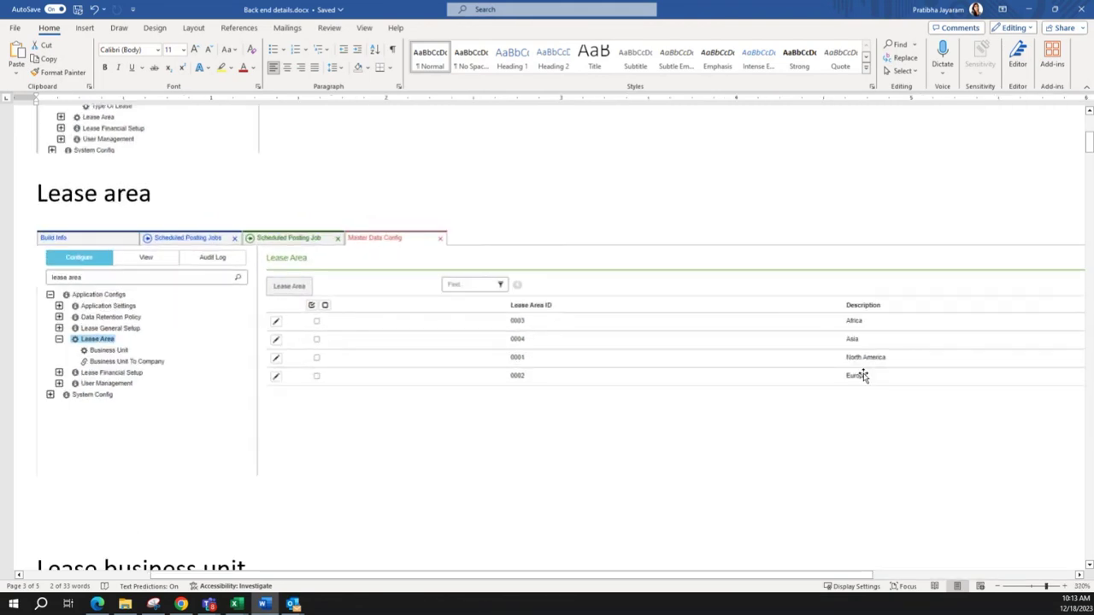
{"action": "scroll", "coordinate": [383, 420], "scroll_direction": "down", "scroll_amount": 4}
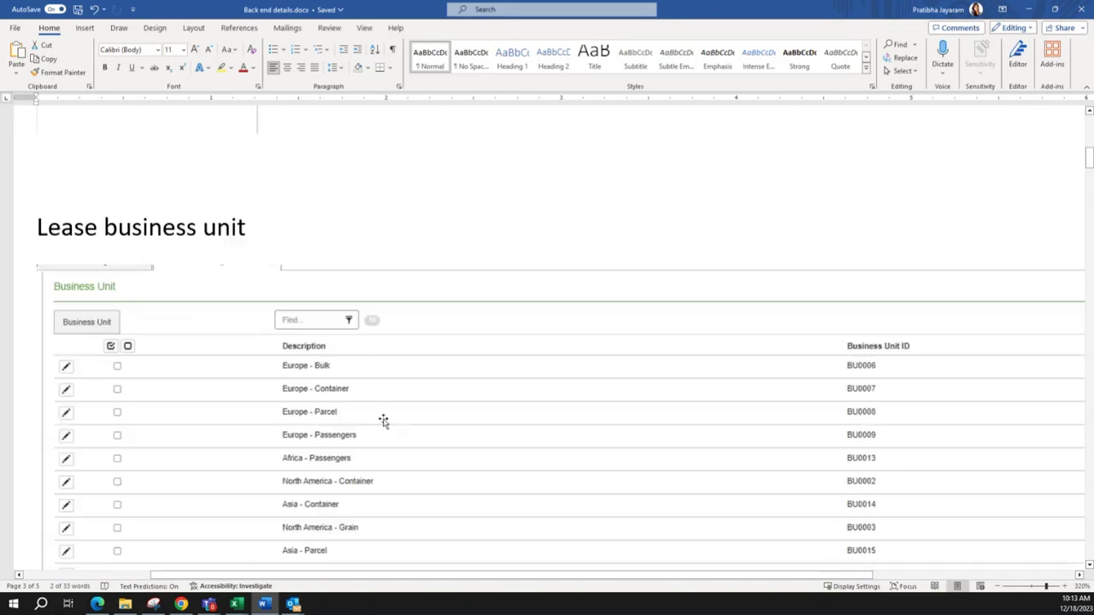
{"action": "scroll", "coordinate": [382, 420], "scroll_direction": "down", "scroll_amount": 3}
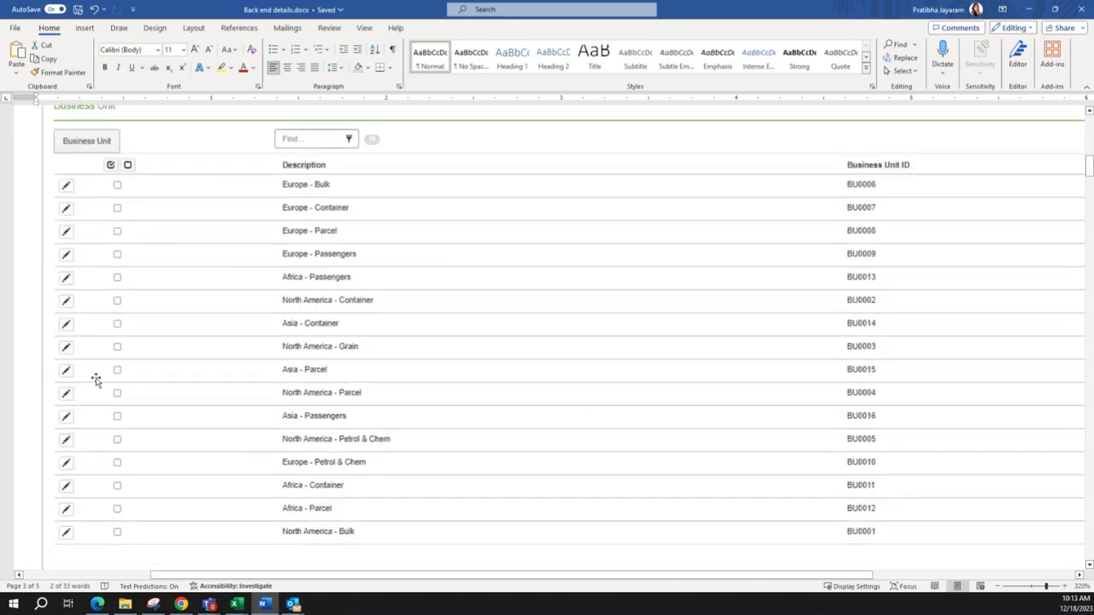
{"action": "scroll", "coordinate": [293, 403], "scroll_direction": "down", "scroll_amount": 15}
{"action": "scroll", "coordinate": [325, 417], "scroll_direction": "up", "scroll_amount": 3}
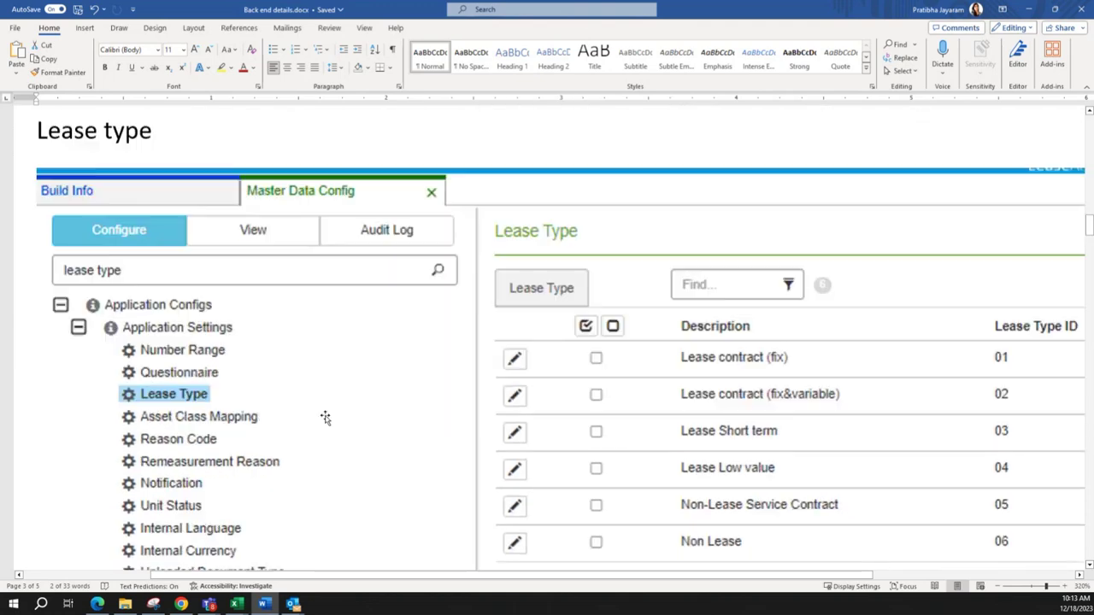
{"action": "scroll", "coordinate": [325, 417], "scroll_direction": "down", "scroll_amount": 5}
{"action": "scroll", "coordinate": [325, 417], "scroll_direction": "up", "scroll_amount": 12}
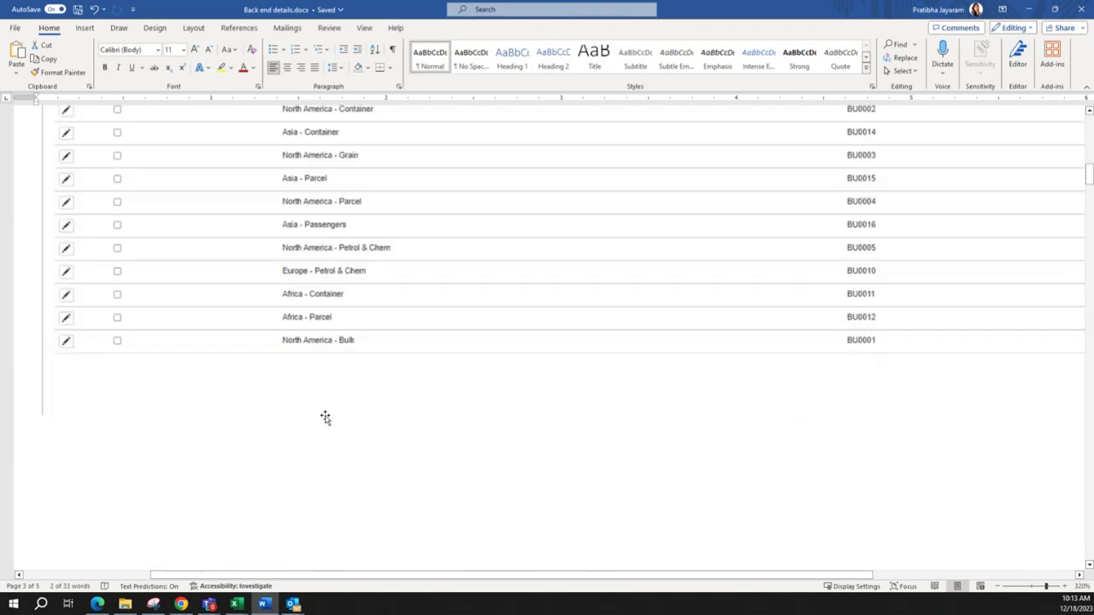
{"action": "scroll", "coordinate": [325, 417], "scroll_direction": "up", "scroll_amount": 1}
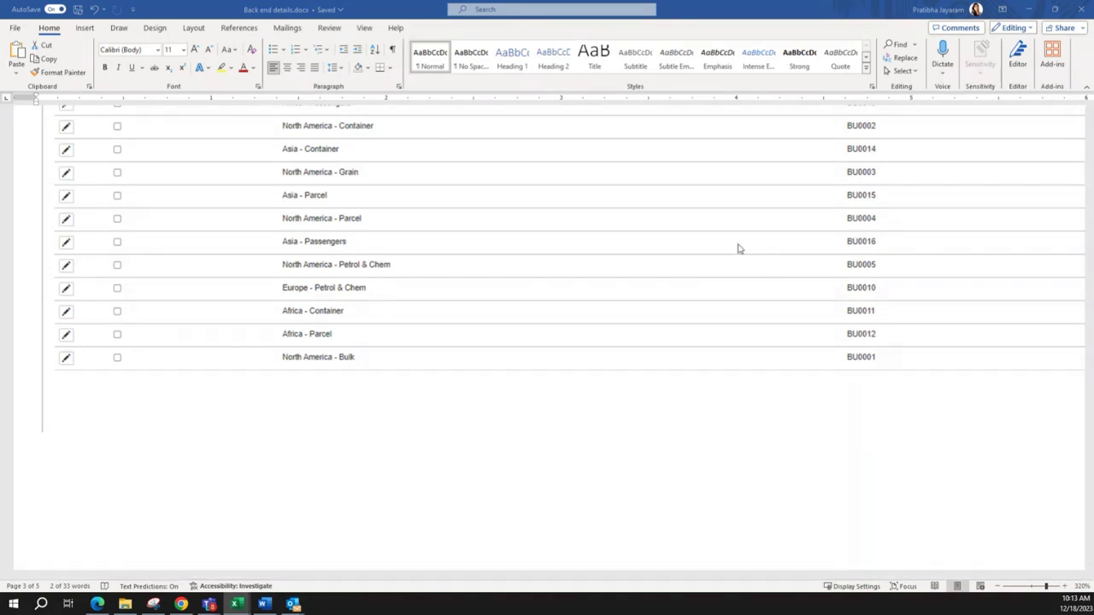
- Return to the Excel template and paste Lease Area ID 0001, Lease Business Unit ID BU0002 and Company ID D111 for both contracts
{"action": "key", "text": "alt+Tab"}
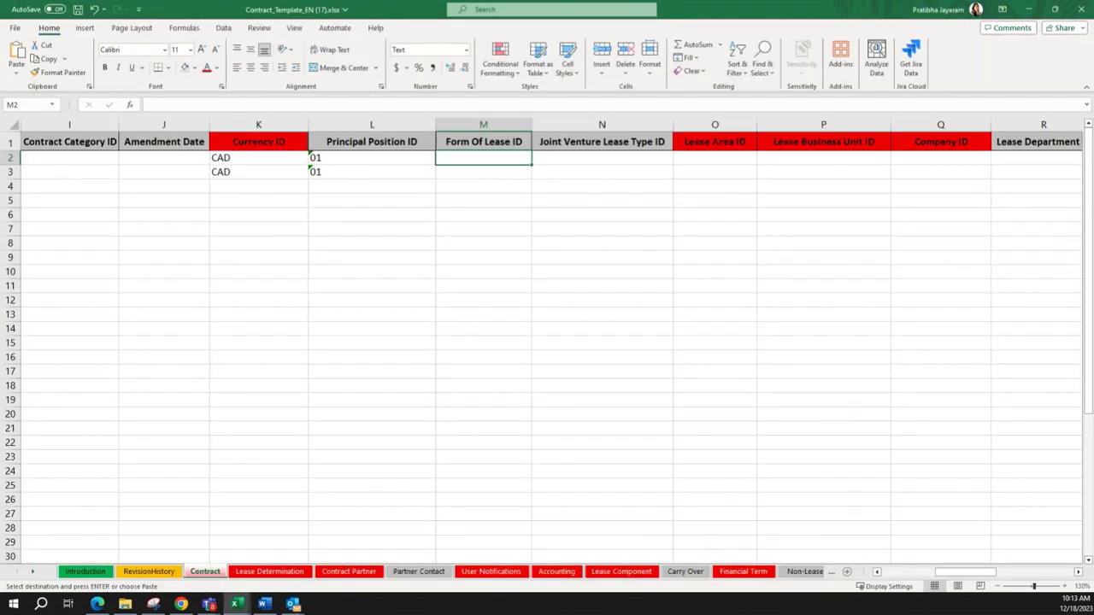
{"action": "left_click", "coordinate": [670, 158]}
{"action": "left_click_drag", "start_coordinate": [706, 161], "coordinate": [706, 171]}
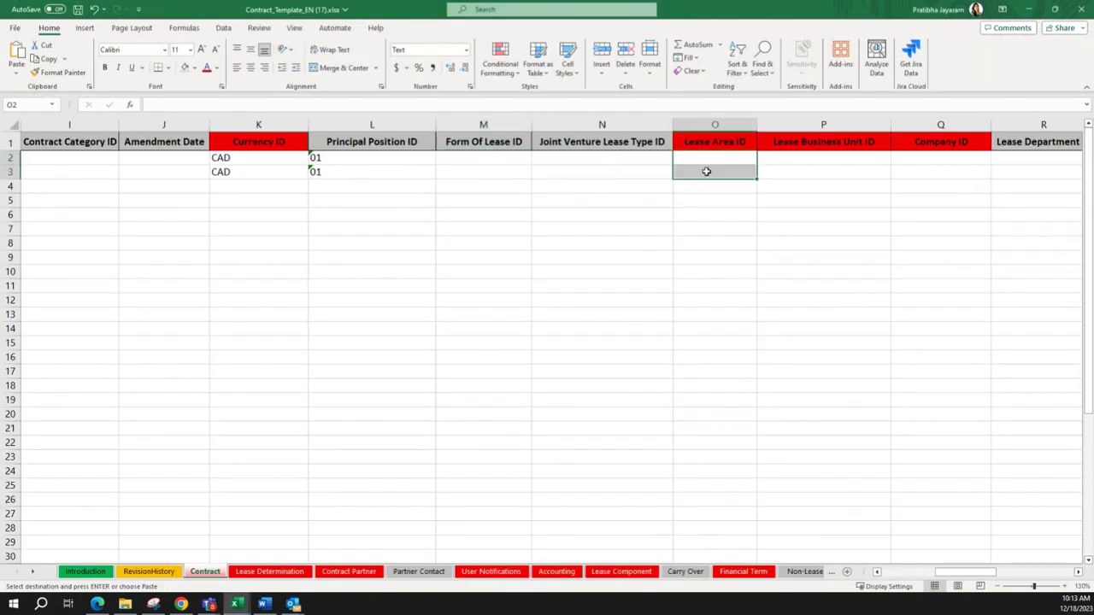
{"action": "key", "text": "ctrl+v"}
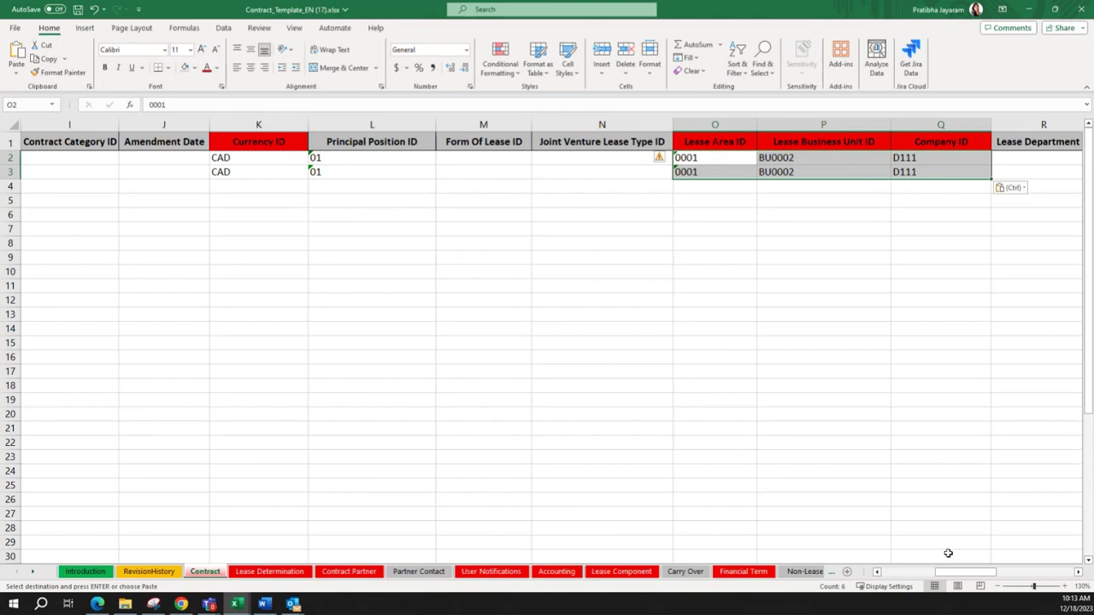
- Review the optional columns from Lease Department ID through Place Of Signature for both contracts
{"action": "left_click_drag", "start_coordinate": [955, 572], "coordinate": [978, 574]}
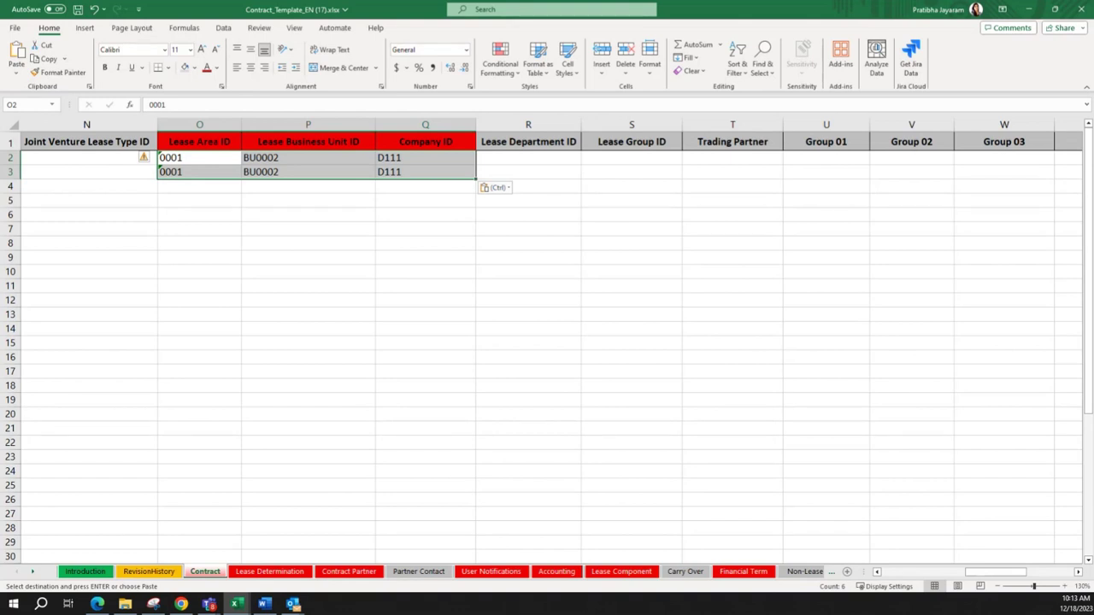
{"action": "key", "text": "alt+Tab"}
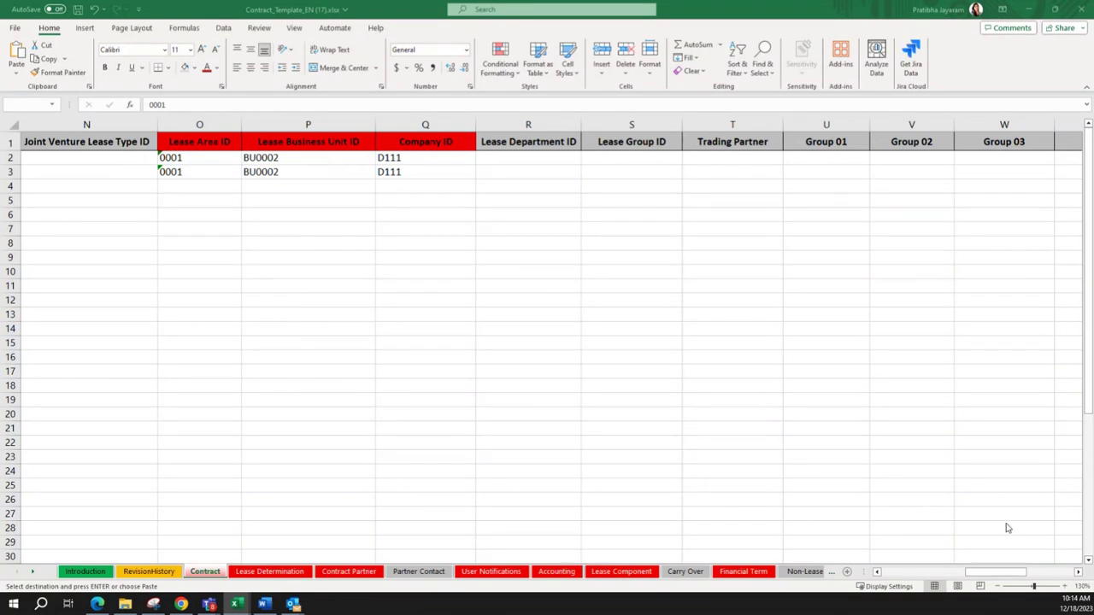
{"action": "left_click_drag", "start_coordinate": [1018, 577], "coordinate": [1022, 578]}
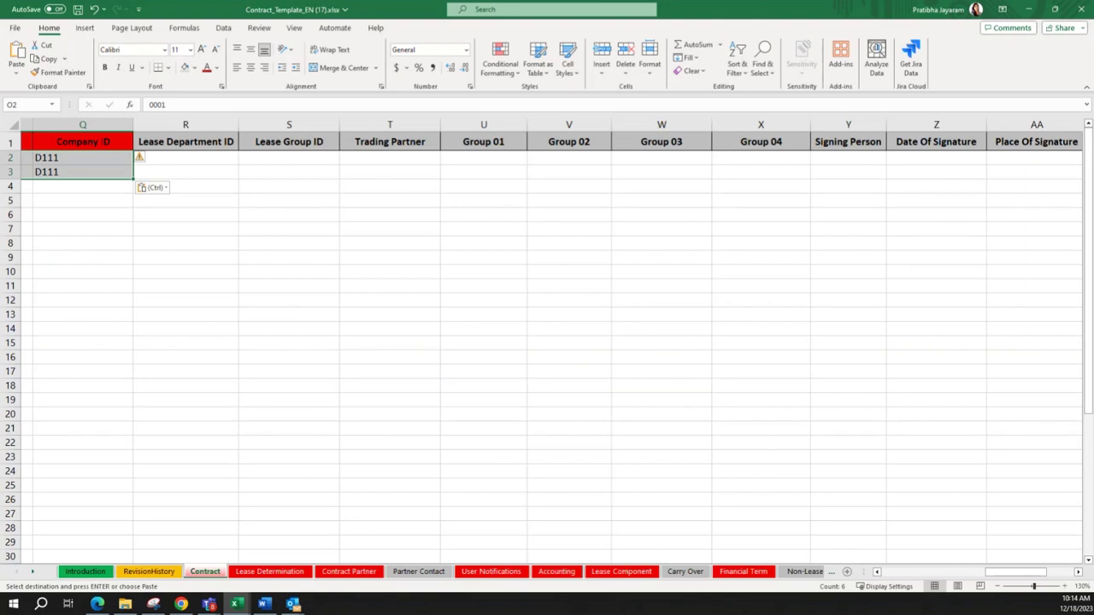
{"action": "left_click", "coordinate": [435, 390]}
{"action": "left_click_drag", "start_coordinate": [383, 162], "coordinate": [934, 170]}
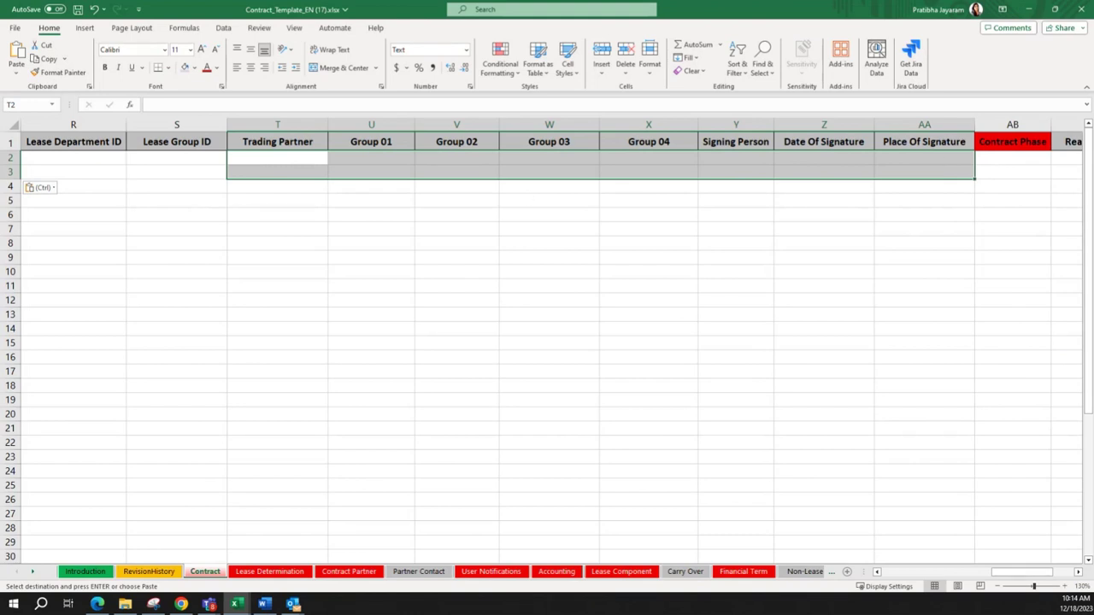
{"action": "key", "text": "Escape"}
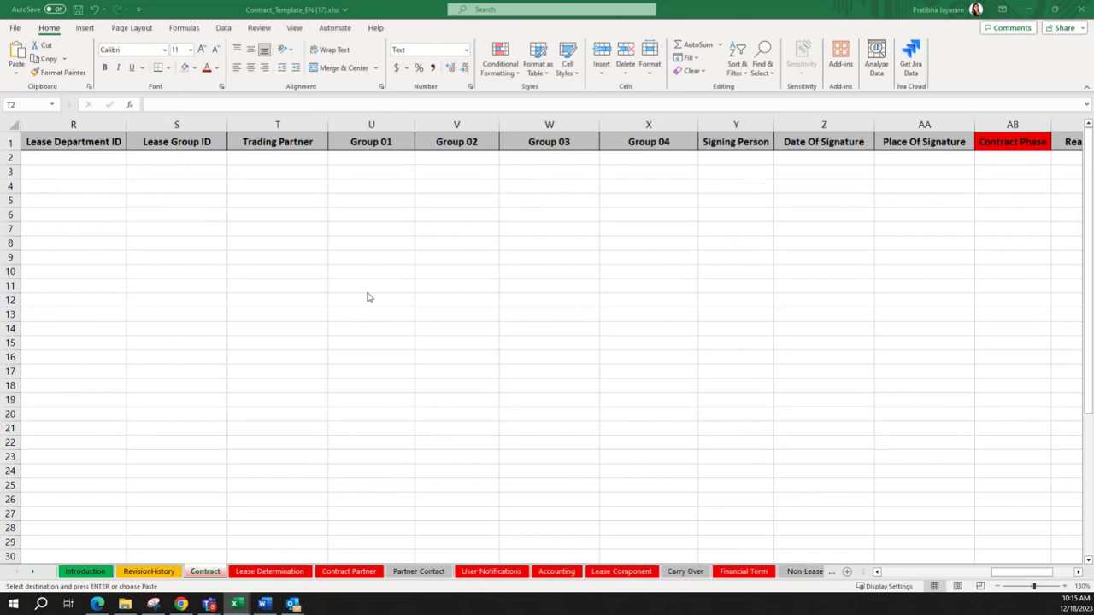
- Switch to Nakisa Lease Administration, dismiss the contract upload dialog and check the Contract Phase of the Office hour Dec 23 contract
{"action": "left_click", "coordinate": [1039, 156], "text": "shift"}
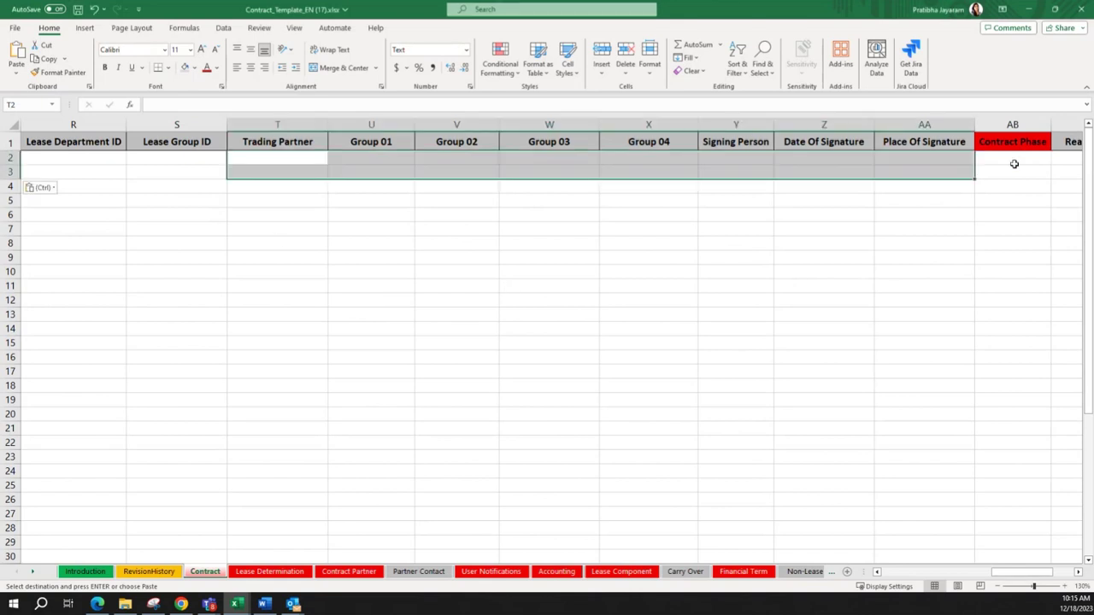
{"action": "left_click", "coordinate": [1013, 161]}
{"action": "left_click_drag", "start_coordinate": [1013, 161], "coordinate": [1012, 168]}
{"action": "key", "text": "alt+Tab"}
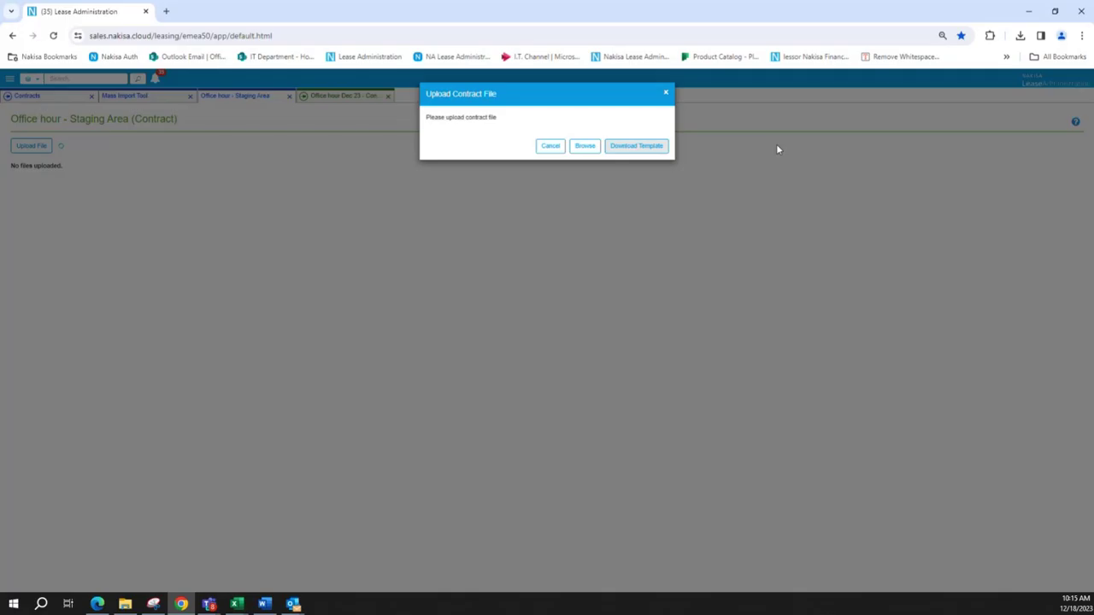
{"action": "left_click", "coordinate": [667, 95]}
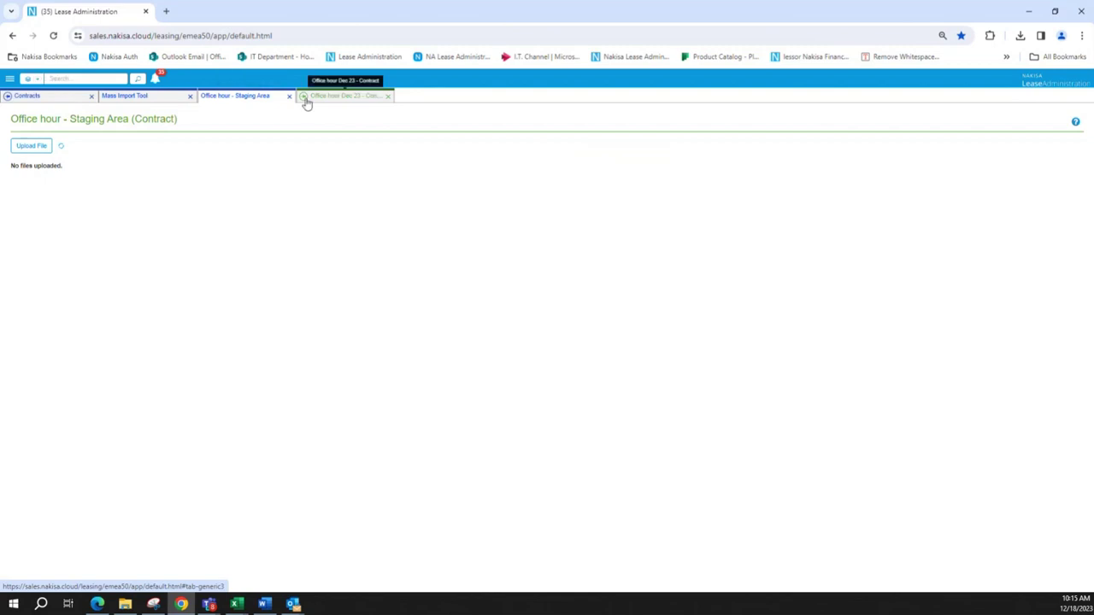
{"action": "left_click", "coordinate": [65, 101]}
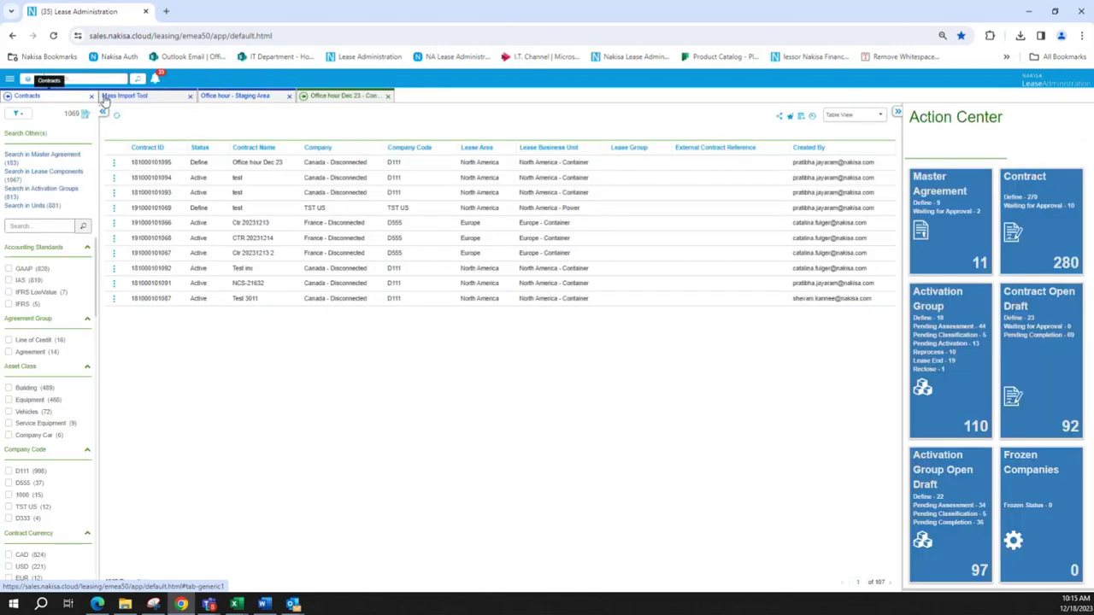
{"action": "left_click", "coordinate": [339, 98]}
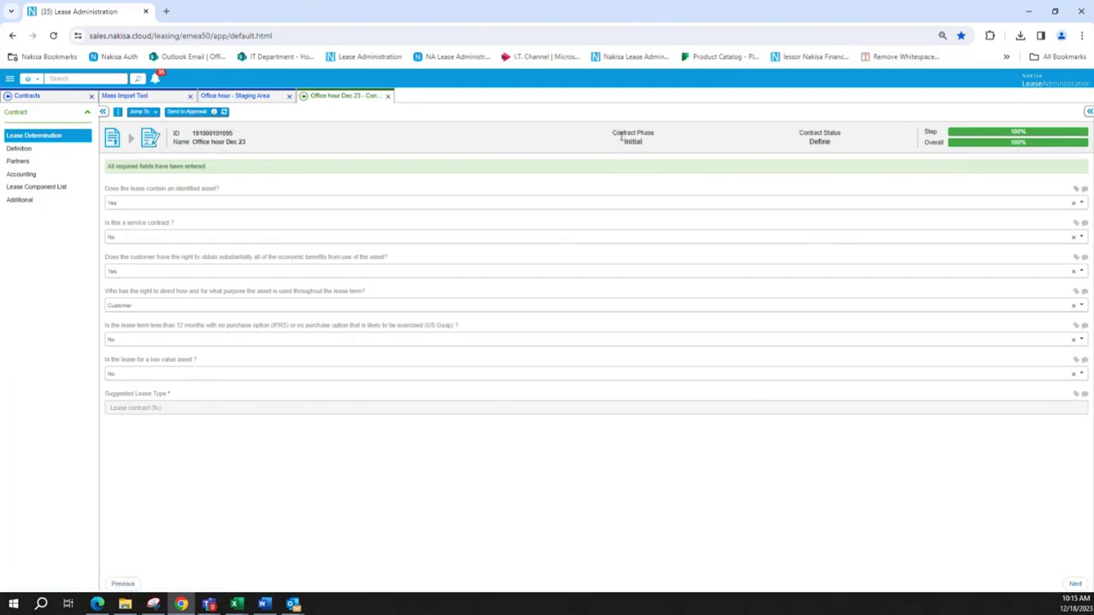
{"action": "left_click_drag", "start_coordinate": [622, 144], "coordinate": [649, 146]}
- Return to the Excel template and enter INITIAL as the Contract Phase for both contracts
{"action": "left_click", "coordinate": [609, 45]}
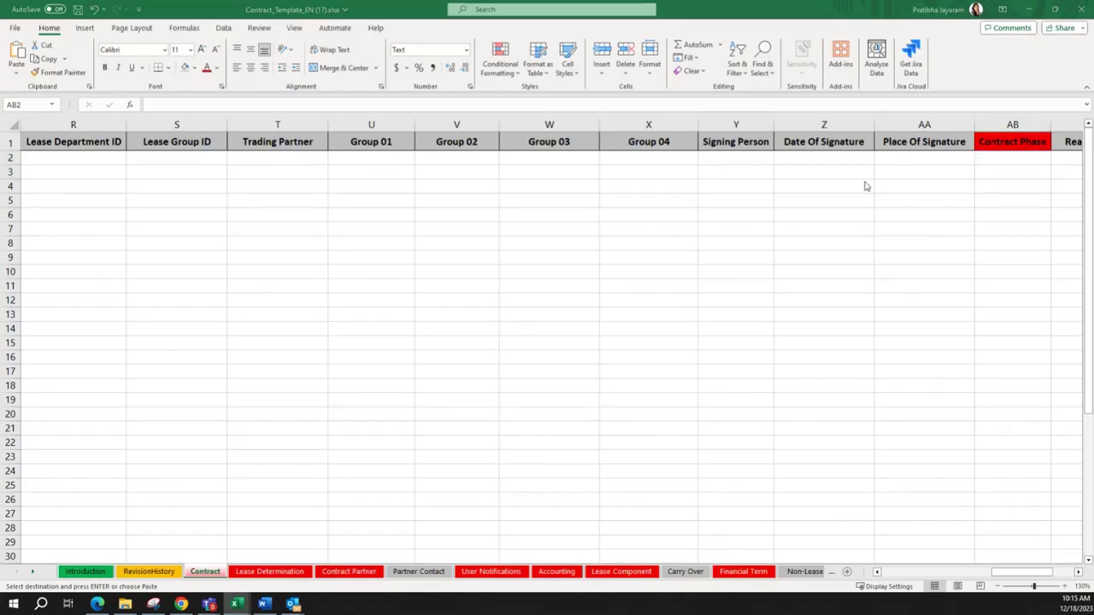
{"action": "left_click_drag", "start_coordinate": [1016, 159], "coordinate": [1026, 171]}
{"action": "type", "text": "INITIAL INITIAL"}
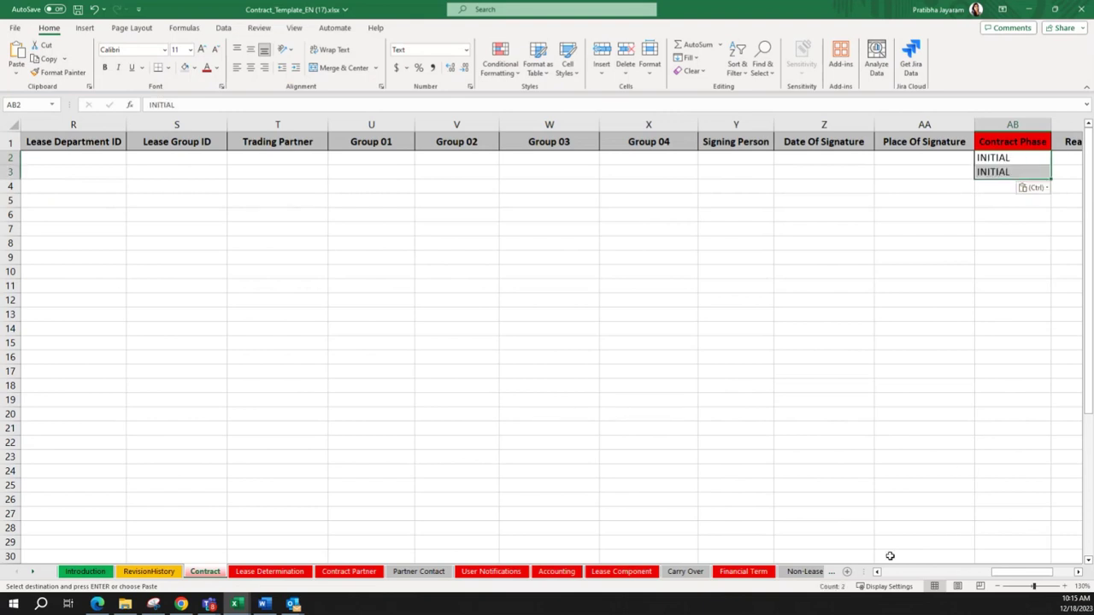
- Leave Reason Code, Approver and Approved Date Time blank and enter TRUE under Ready For Lease Component for both contracts
{"action": "left_click_drag", "start_coordinate": [1008, 572], "coordinate": [1028, 576]}
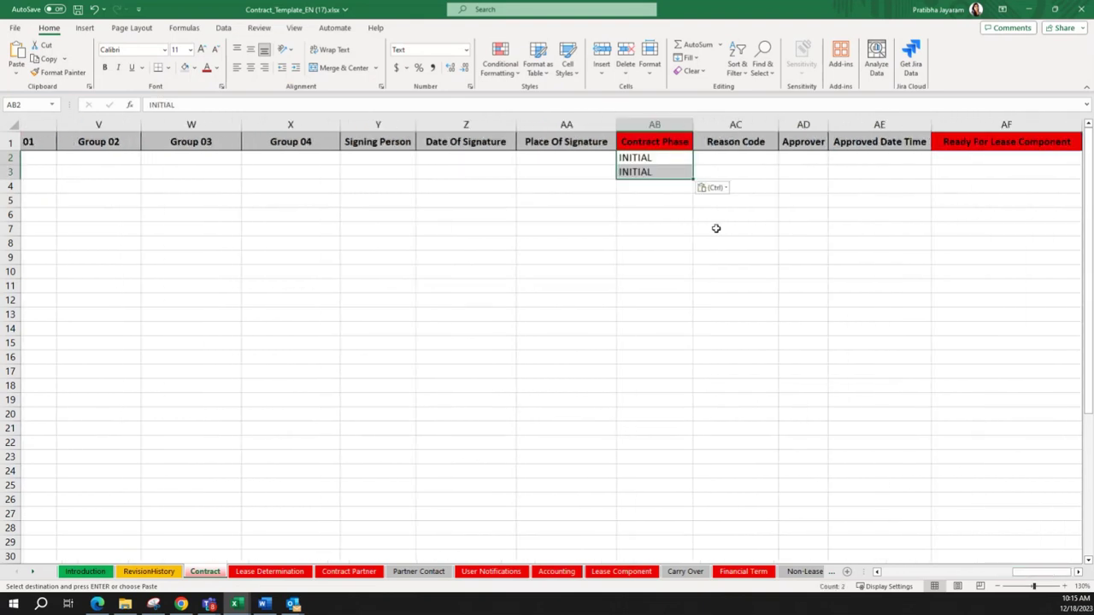
{"action": "left_click", "coordinate": [732, 158]}
{"action": "key", "text": "shift+Down"}
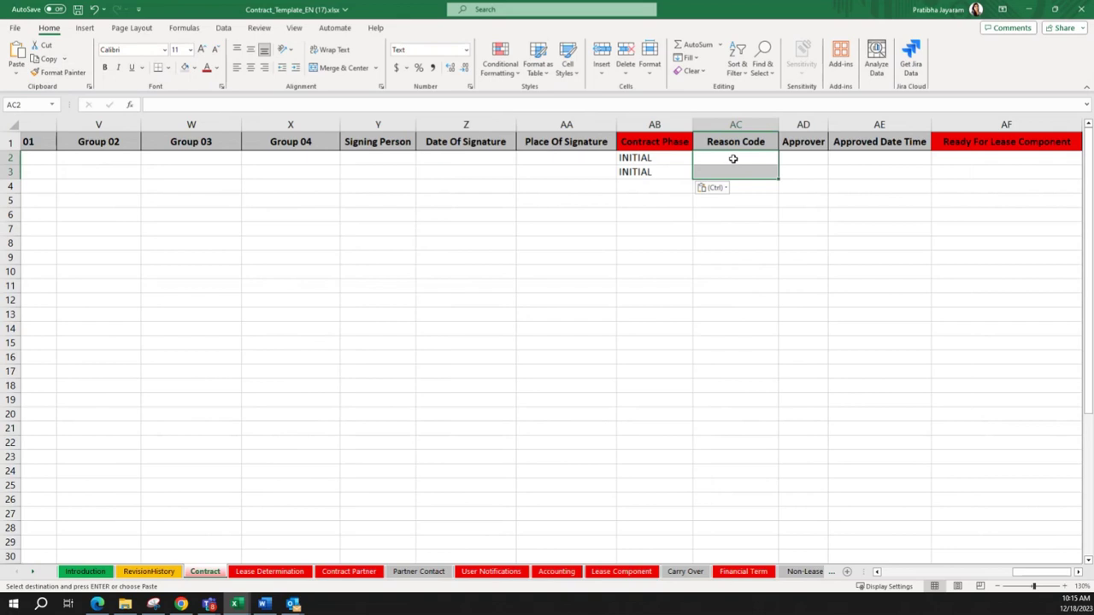
{"action": "left_click", "coordinate": [733, 158]}
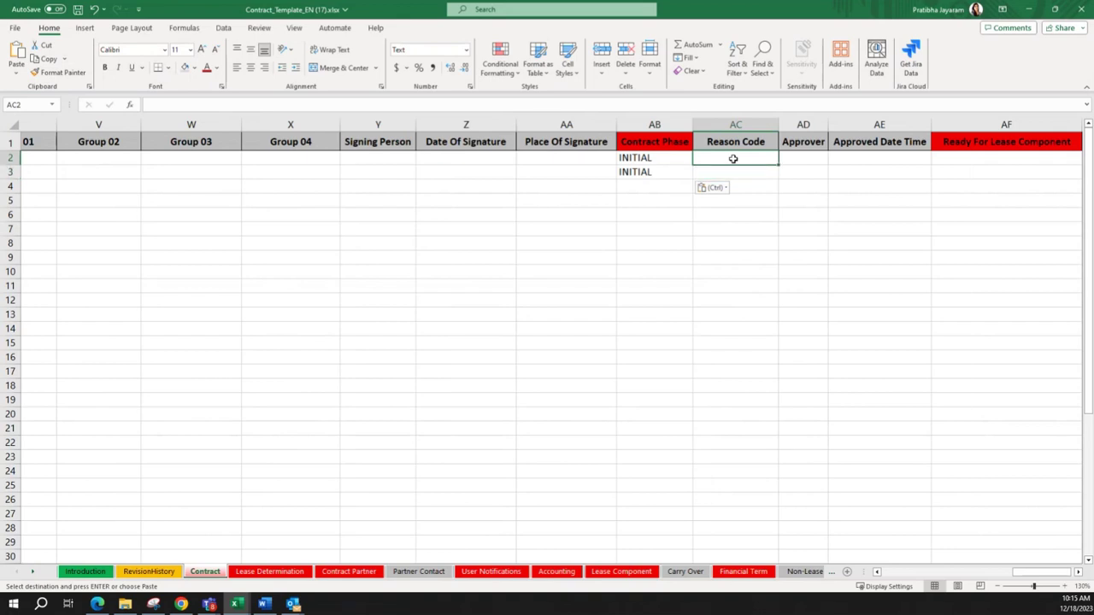
{"action": "key", "text": "shift+Down"}
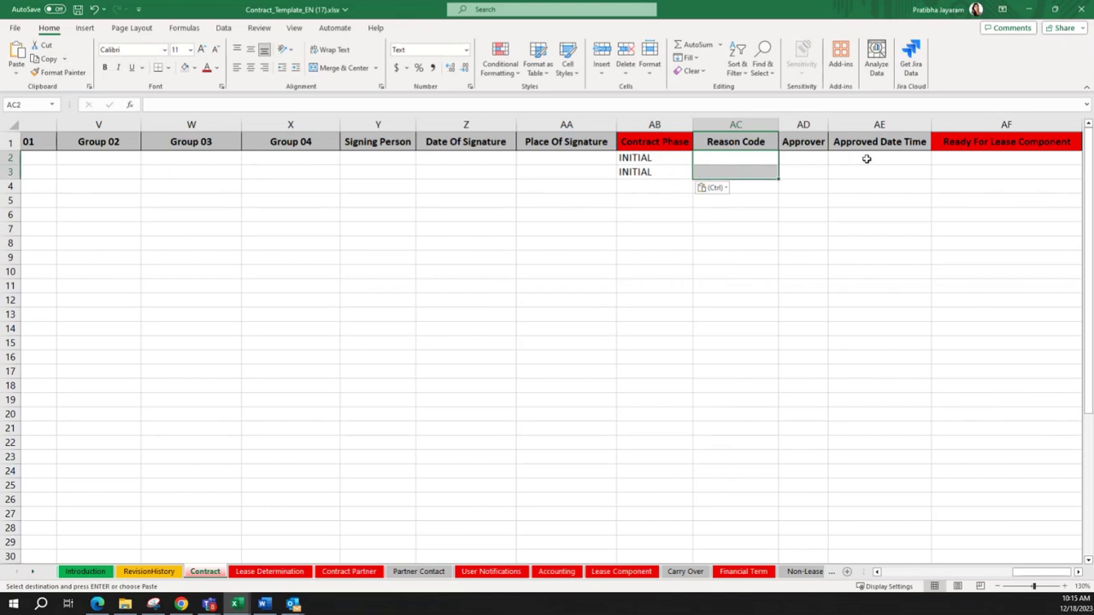
{"action": "left_click_drag", "start_coordinate": [810, 156], "coordinate": [888, 175]}
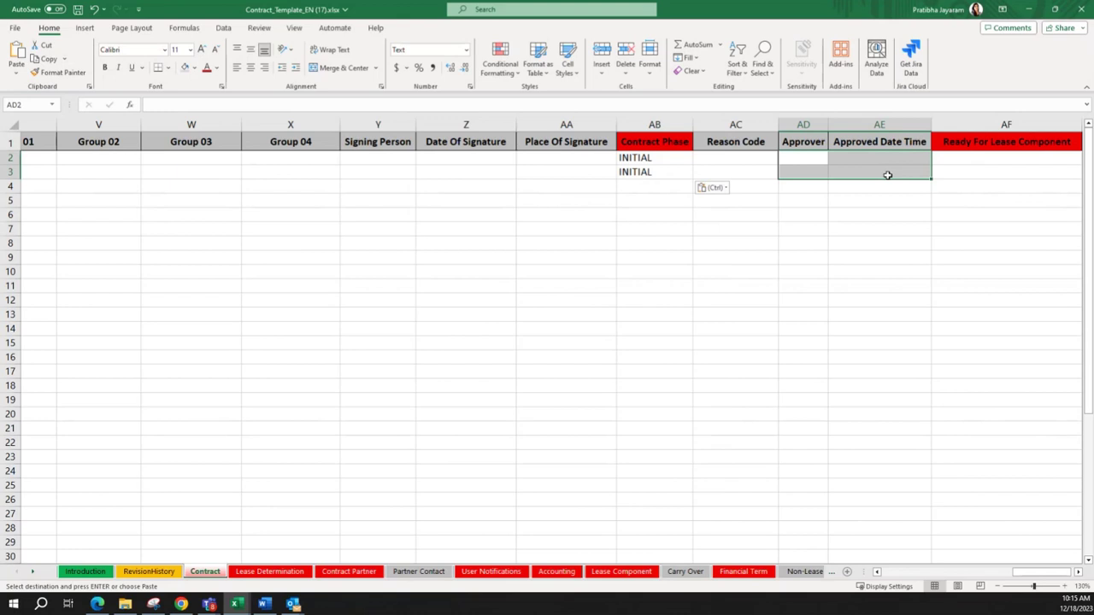
{"action": "left_click", "coordinate": [967, 159]}
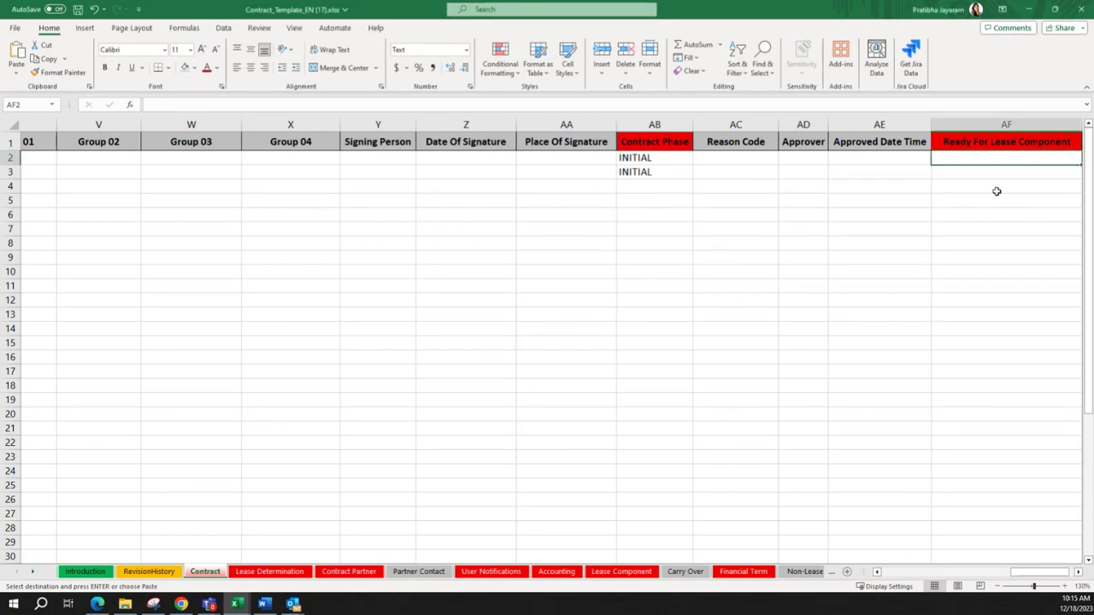
{"action": "type", "text": "TRUE TRUE"}
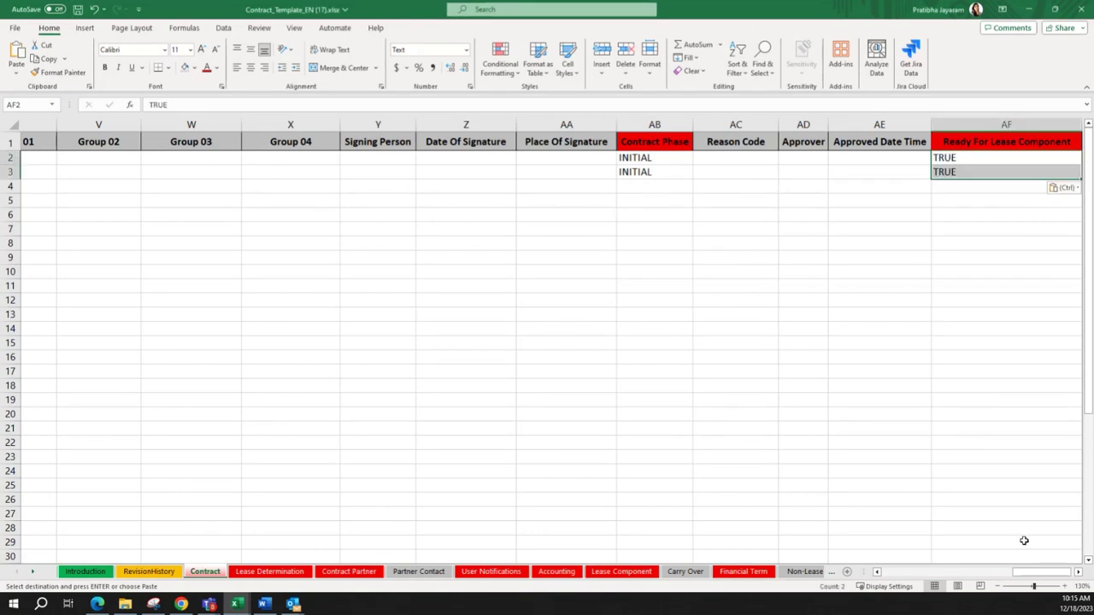
- Compare the Lease Determination sheet's question columns with the lease determination questions in Nakisa, then return to the Contract sheet
{"action": "left_click_drag", "start_coordinate": [1039, 572], "coordinate": [944, 573]}
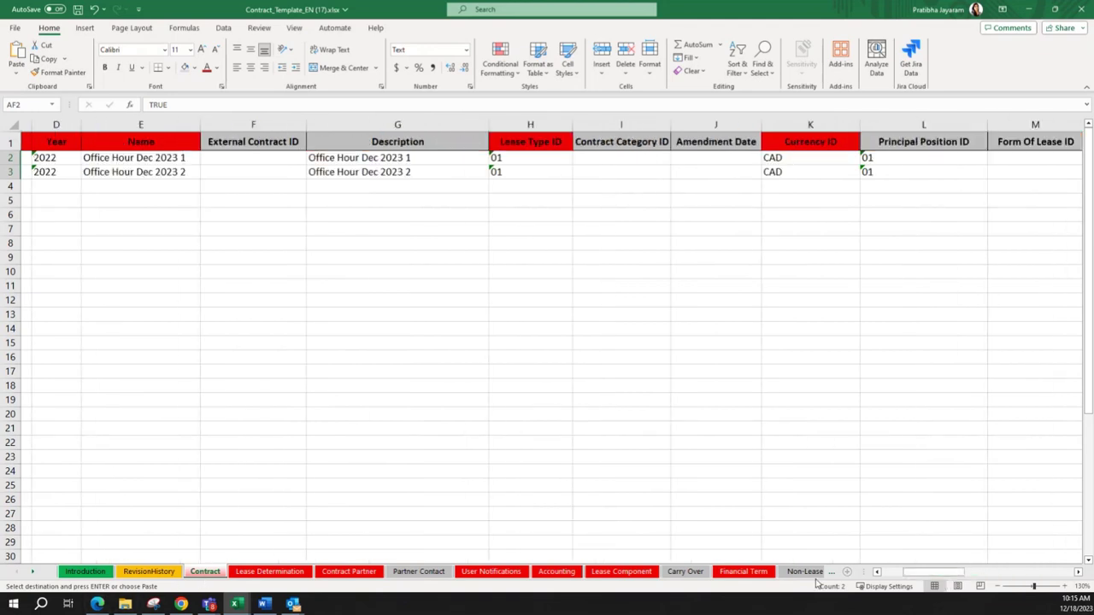
{"action": "left_click", "coordinate": [264, 571]}
{"action": "left_click", "coordinate": [146, 276]}
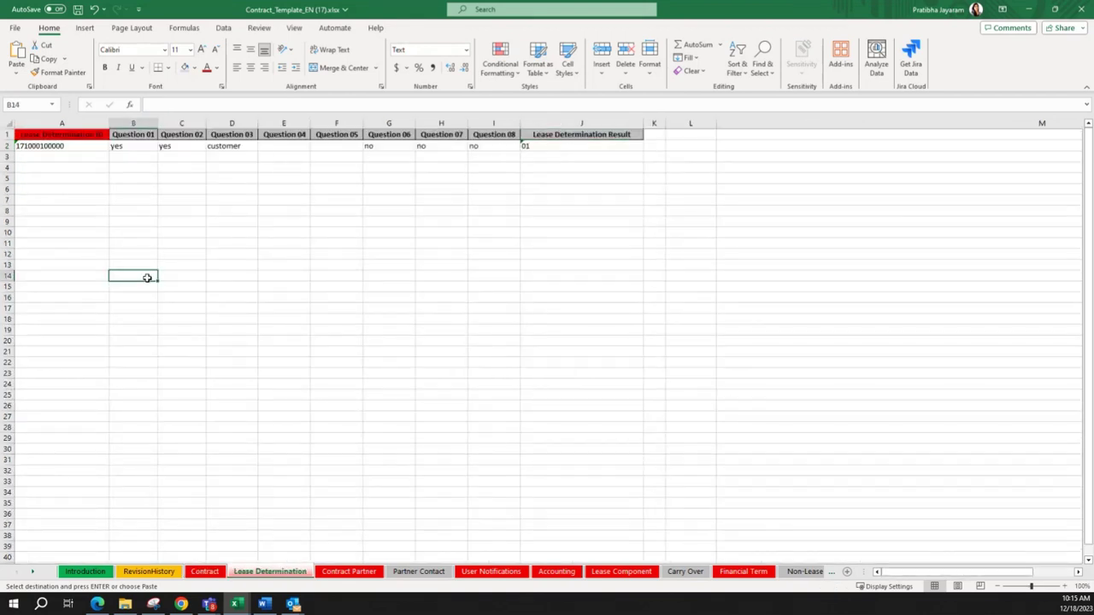
{"action": "left_click", "coordinate": [892, 581]}
{"action": "key", "text": "alt+Tab"}
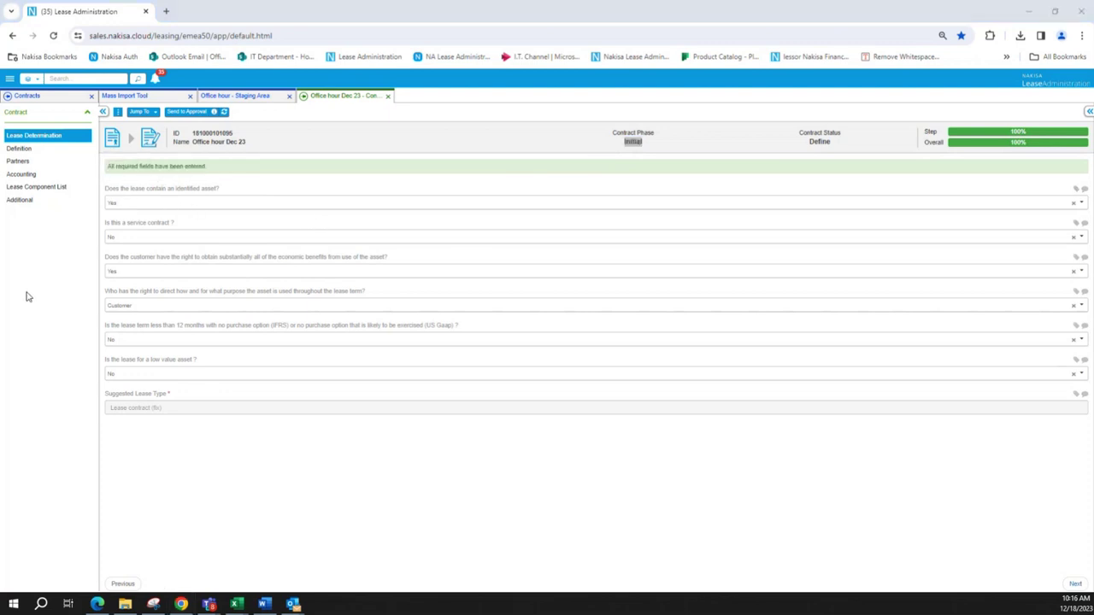
{"action": "key", "text": "alt+Tab"}
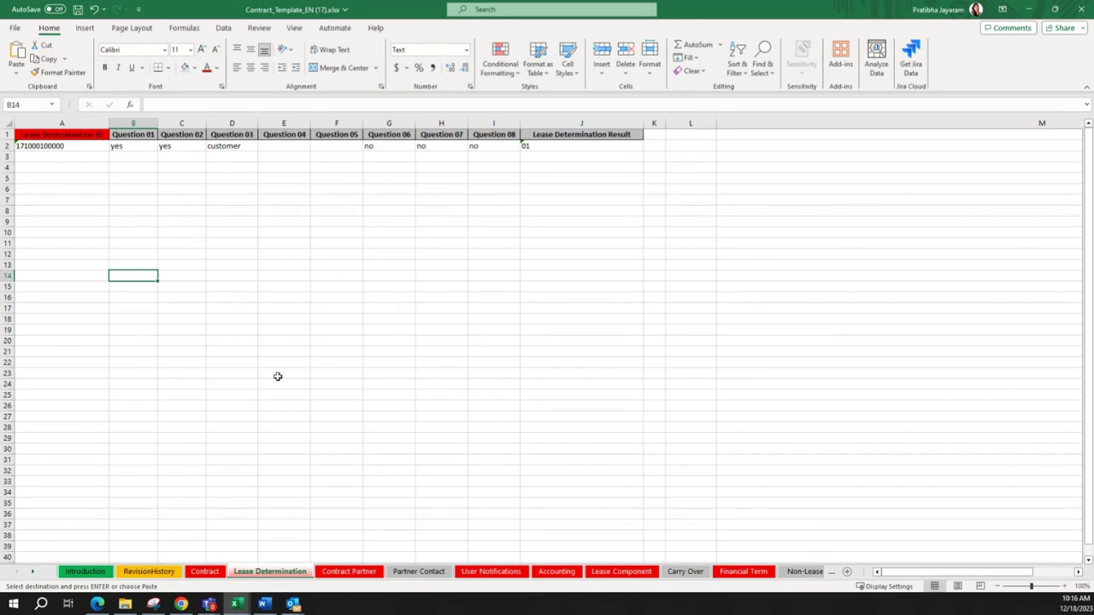
{"action": "left_click", "coordinate": [204, 571]}
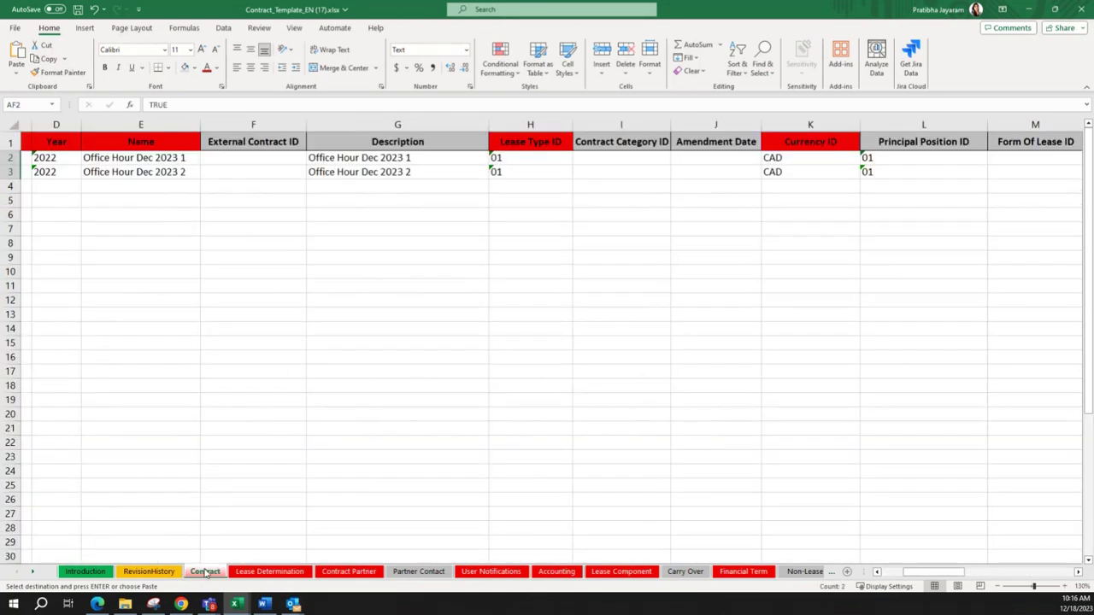
- Review the Contract sheet's columns from Contract ID through Ready For Lease Component, including the Contract Display IDs
{"action": "left_click", "coordinate": [500, 399]}
{"action": "left_click_drag", "start_coordinate": [931, 572], "coordinate": [1078, 558]}
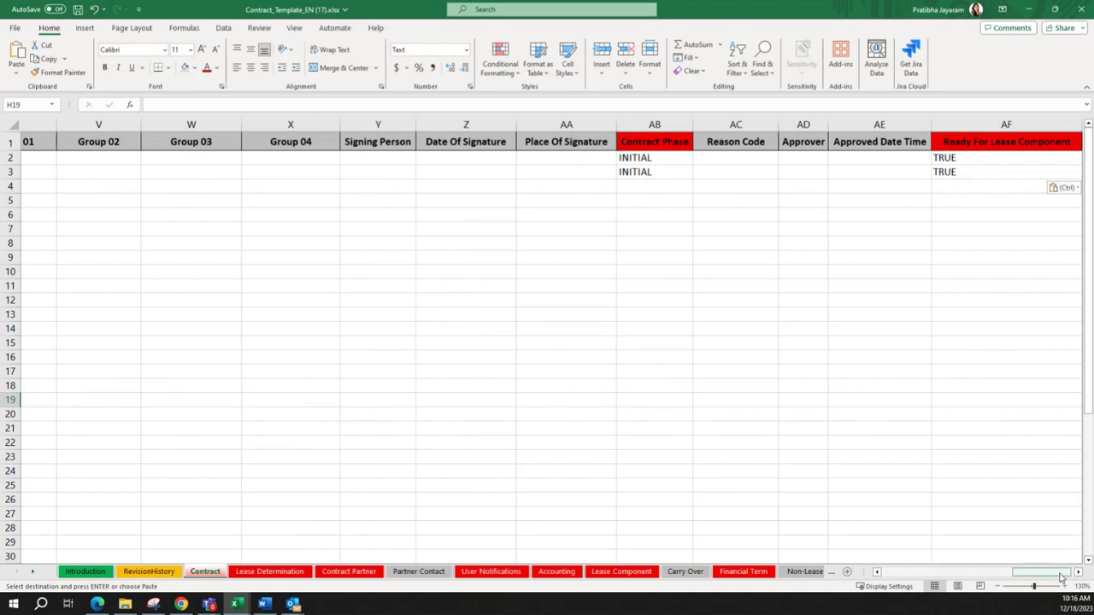
{"action": "left_click_drag", "start_coordinate": [1062, 572], "coordinate": [929, 572]}
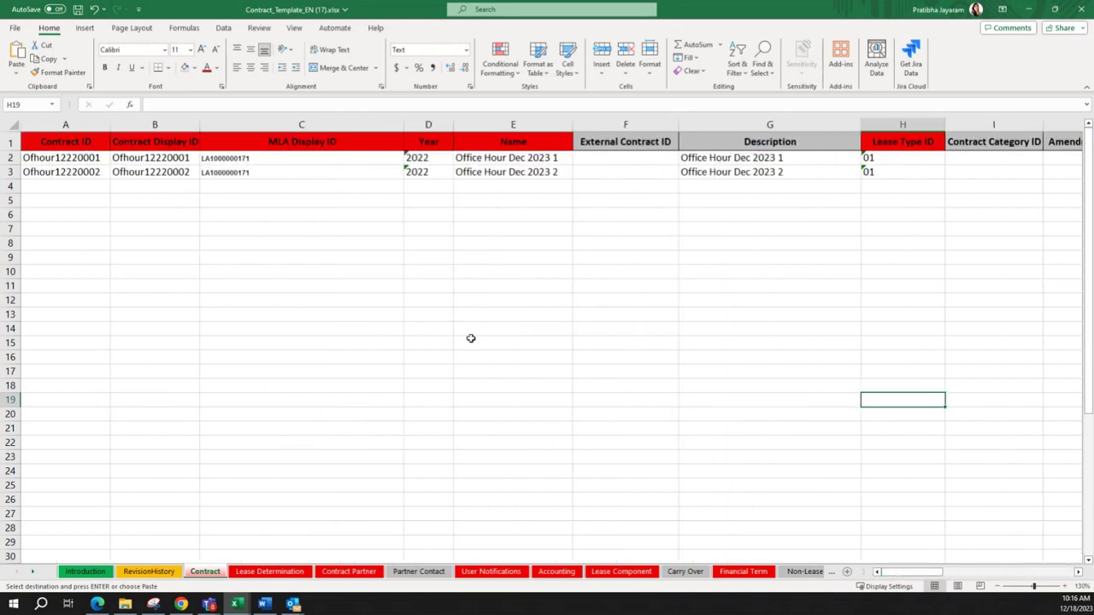
{"action": "left_click", "coordinate": [471, 339]}
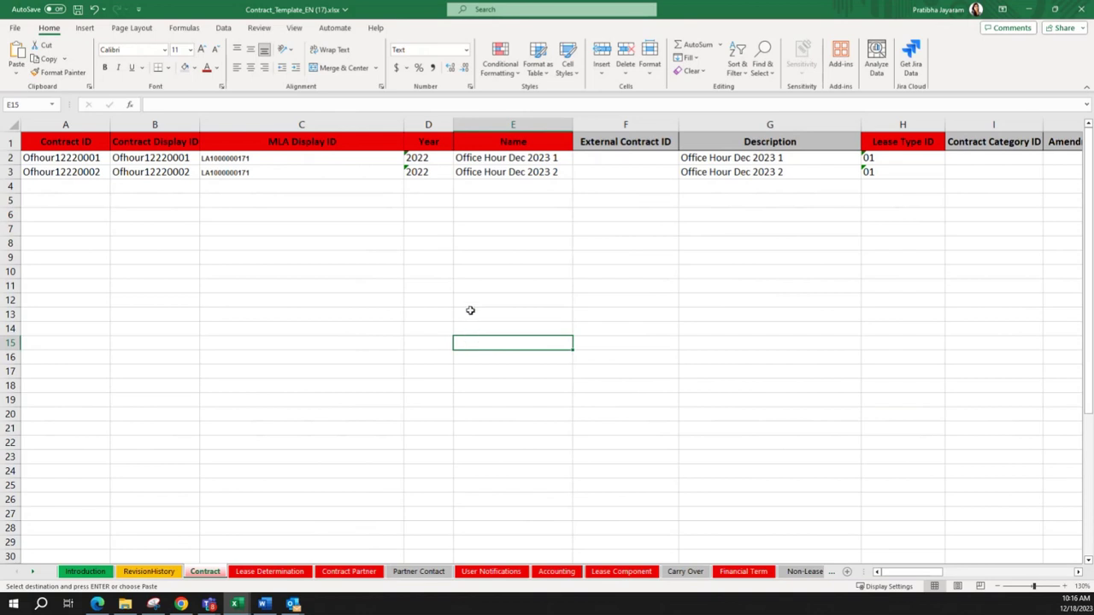
{"action": "left_click_drag", "start_coordinate": [173, 160], "coordinate": [170, 174]}
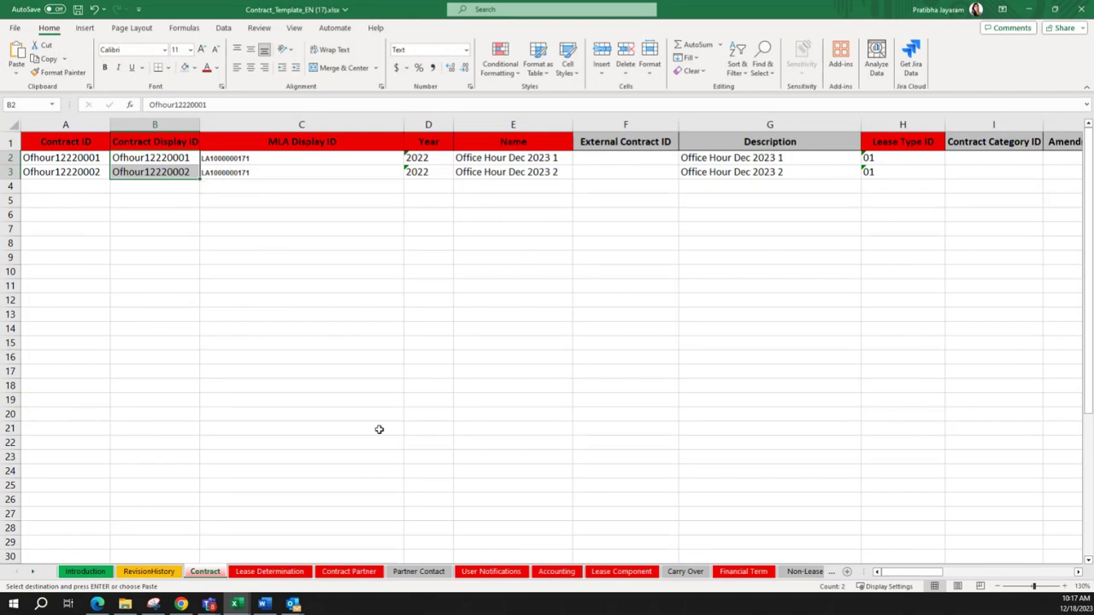
{"action": "left_click", "coordinate": [180, 259]}
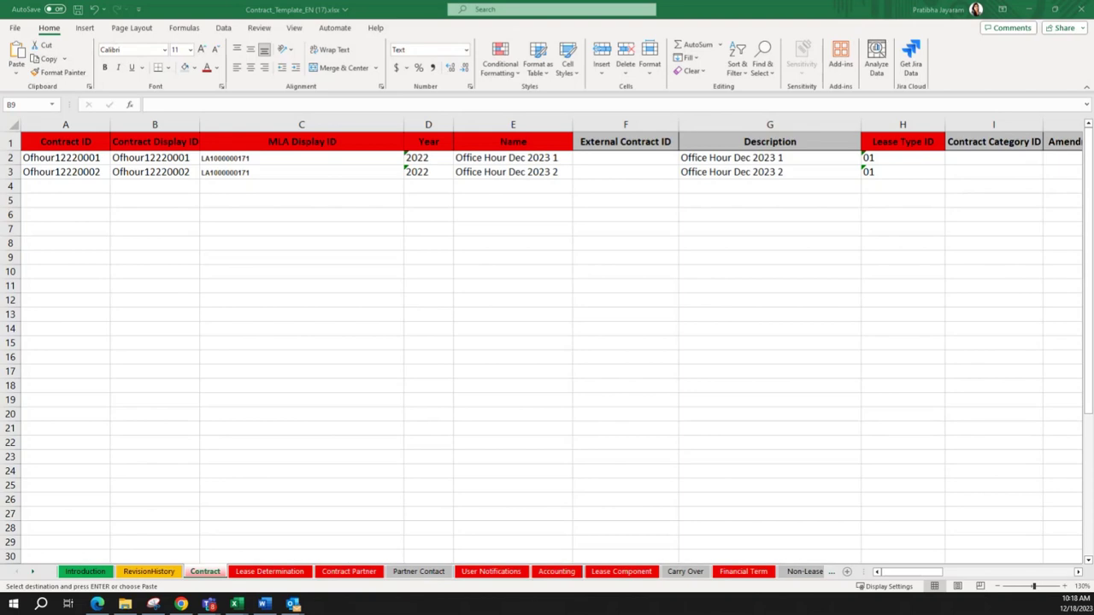
- Switch to the PowerPoint slide show and go to the Mass Contract Upload slide about Lease Determination
{"action": "key", "text": "alt+Tab"}
{"action": "scroll", "coordinate": [408, 281], "scroll_direction": "down", "scroll_amount": 3}
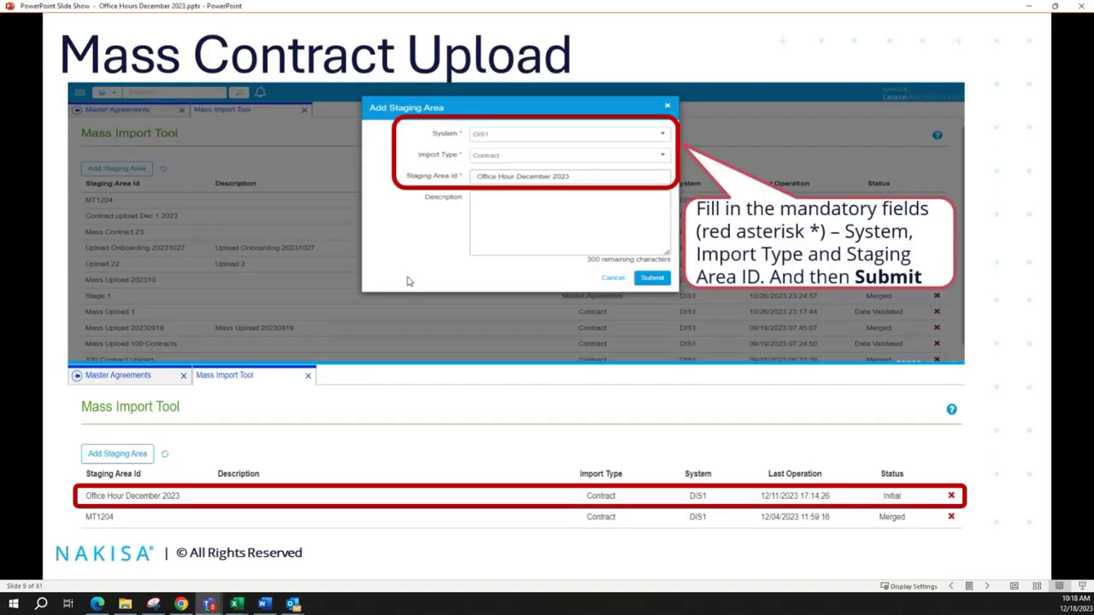
{"action": "scroll", "coordinate": [407, 281], "scroll_direction": "up", "scroll_amount": 1}
{"action": "scroll", "coordinate": [409, 280], "scroll_direction": "down", "scroll_amount": 5}
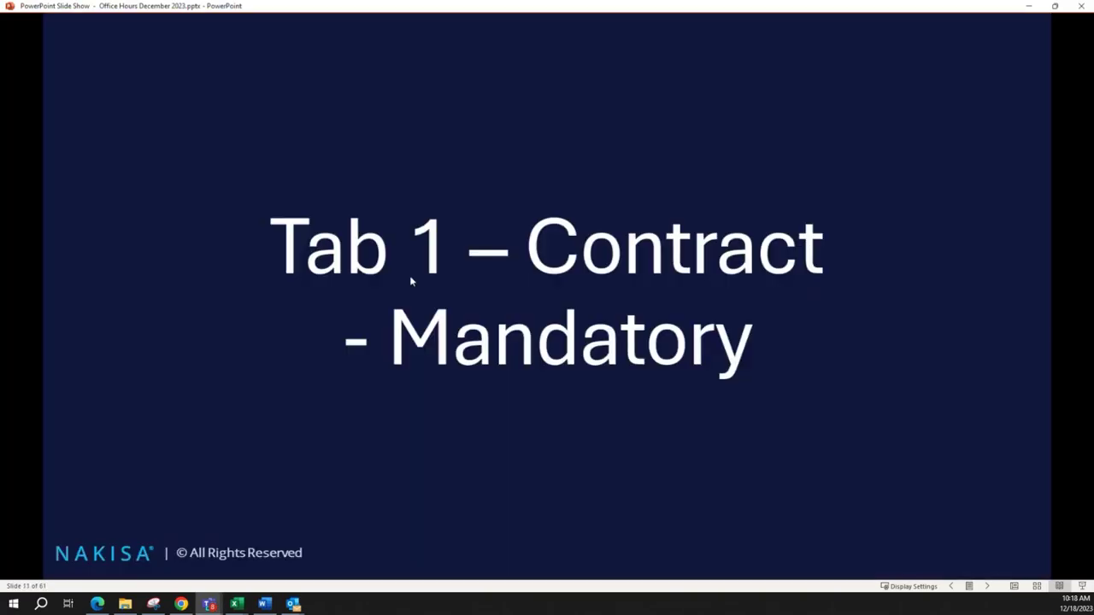
{"action": "scroll", "coordinate": [409, 280], "scroll_direction": "down", "scroll_amount": 5}
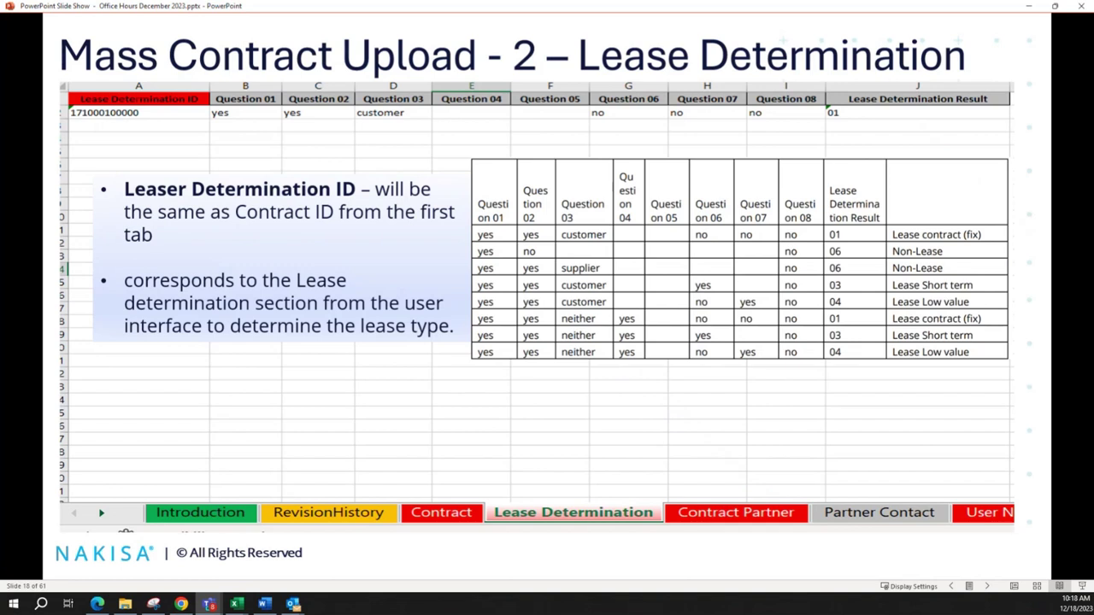
- Return to the Excel template and clear the sample data row on the Lease Determination sheet
{"action": "key", "text": "alt+Tab"}
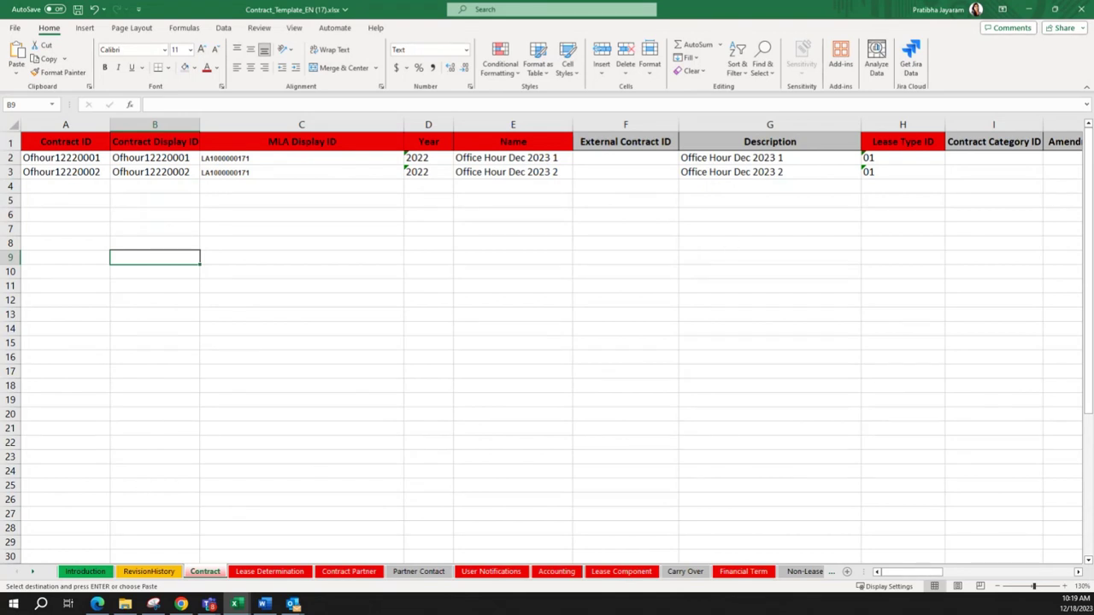
{"action": "left_click", "coordinate": [289, 576]}
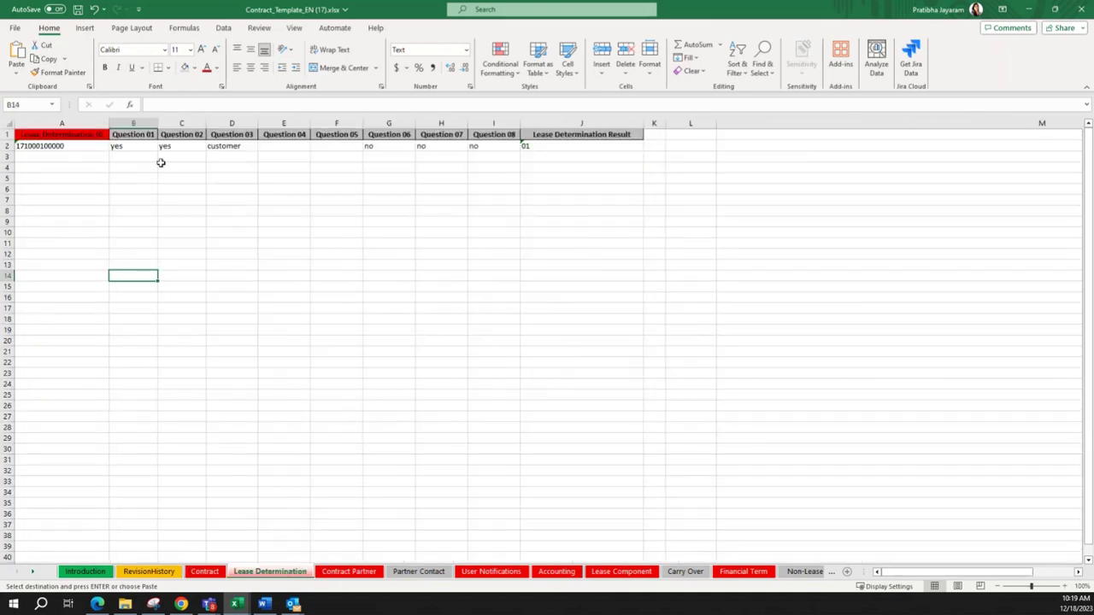
{"action": "left_click", "coordinate": [160, 164]}
{"action": "left_click", "coordinate": [58, 147]}
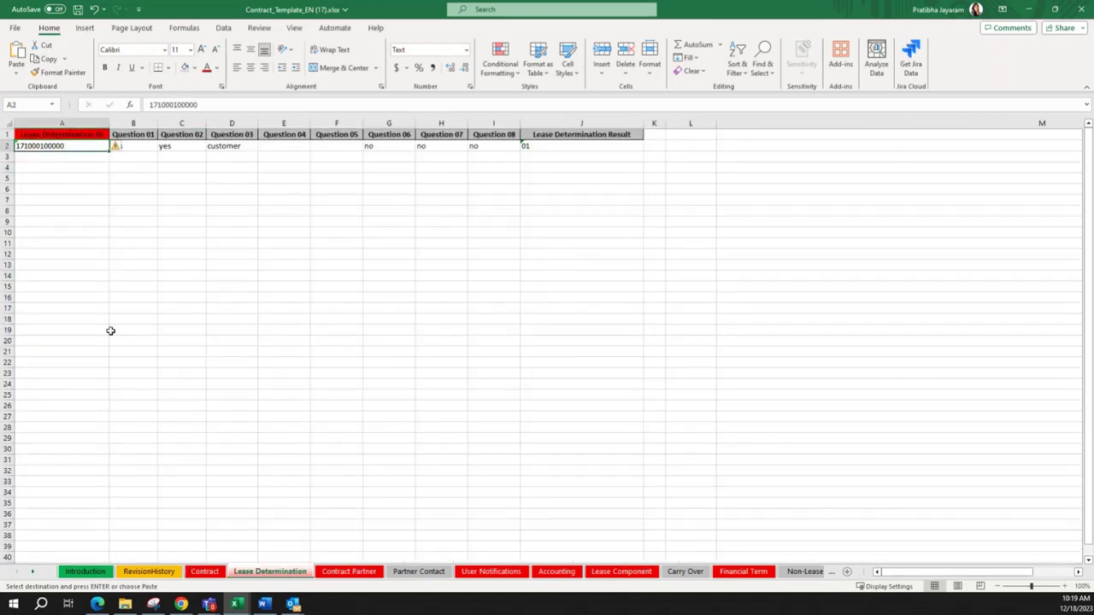
{"action": "left_click", "coordinate": [5, 146]}
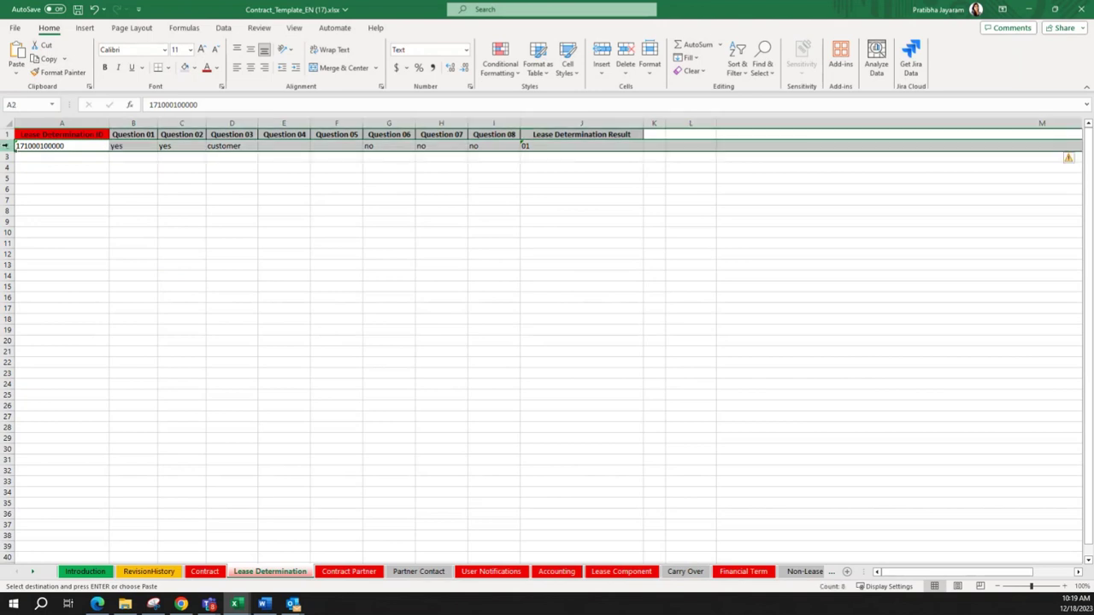
{"action": "key", "text": "Delete"}
{"action": "left_click", "coordinate": [29, 146]}
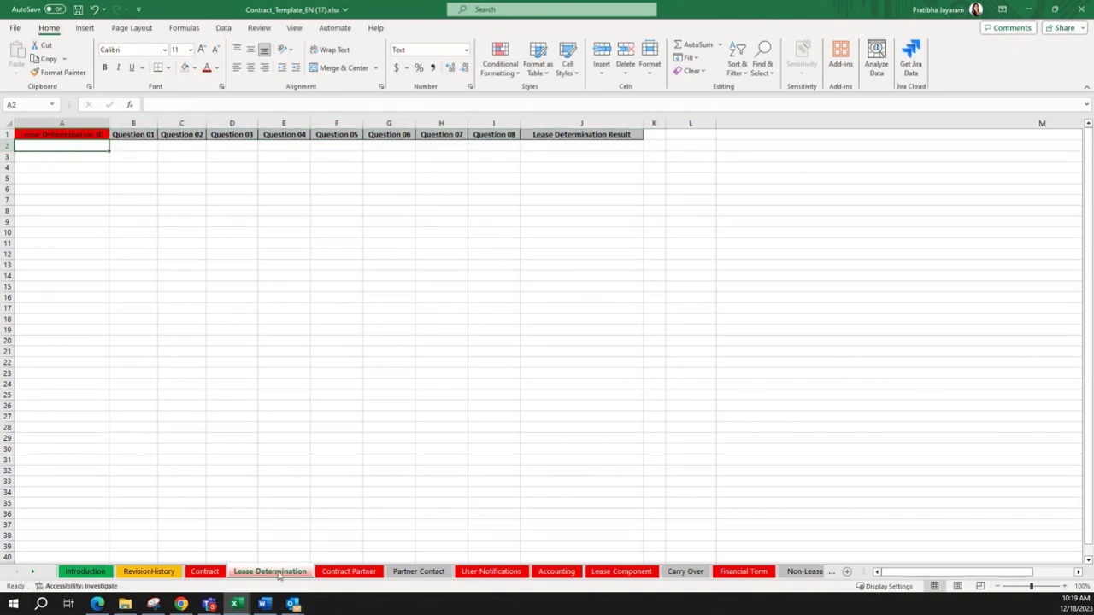
- Copy both Contract IDs from the Contract sheet into the Lease Determination ID column of the Lease Determination sheet
{"action": "left_click", "coordinate": [205, 572]}
{"action": "left_click", "coordinate": [82, 160]}
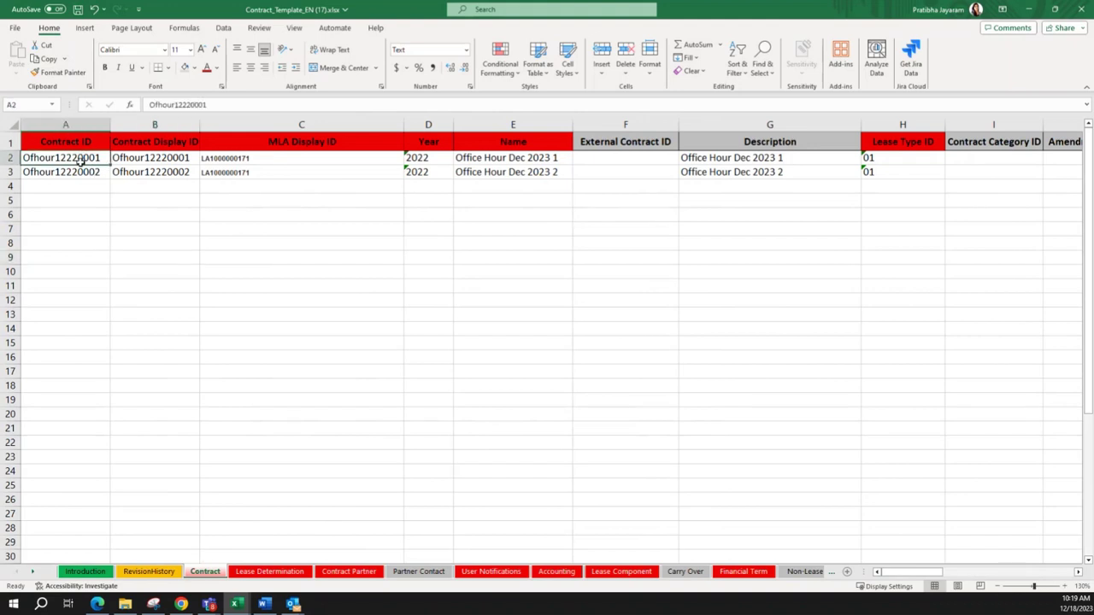
{"action": "left_click_drag", "start_coordinate": [81, 161], "coordinate": [82, 172]}
{"action": "key", "text": "ctrl+c"}
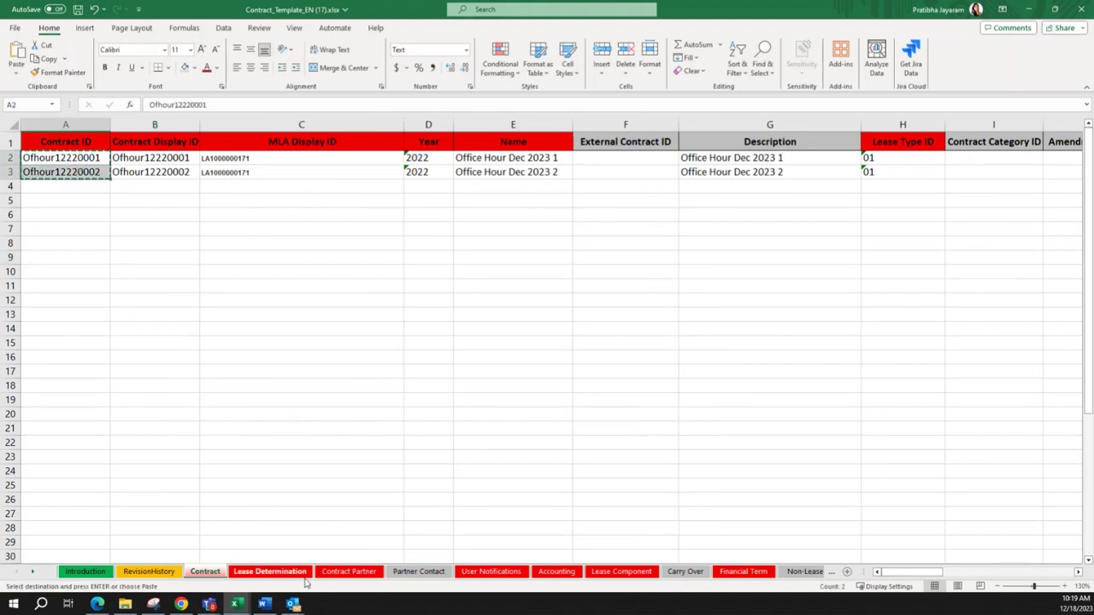
{"action": "left_click", "coordinate": [289, 572]}
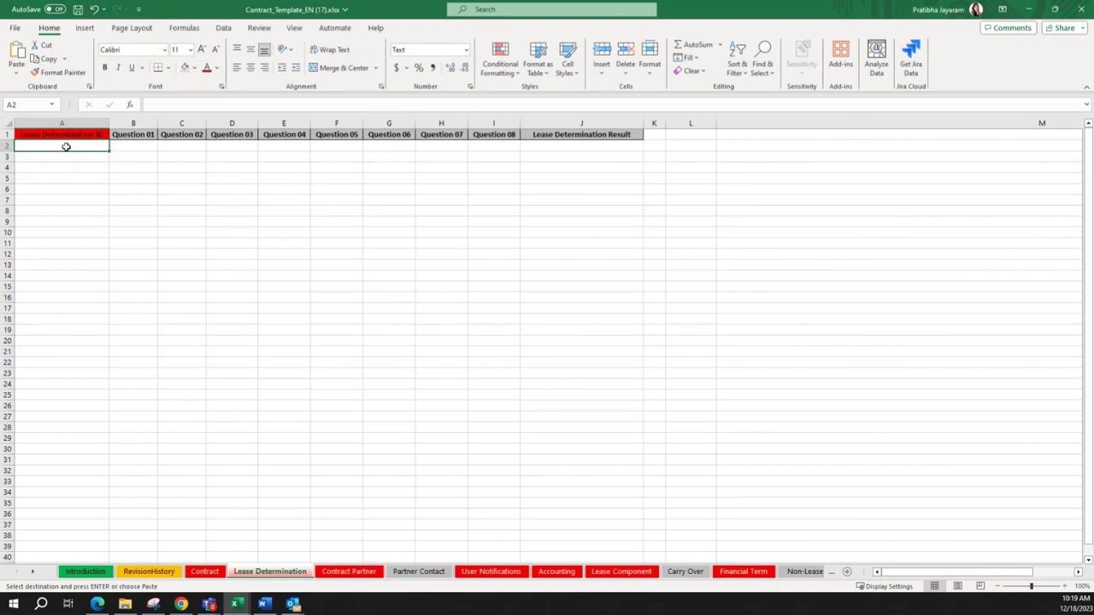
{"action": "key", "text": "ctrl+v"}
- Following the slide's determination table, enter yes, yes, customer for Questions 01–03, no for 06–08 and result 01 for both contracts
{"action": "key", "text": "alt+Tab"}
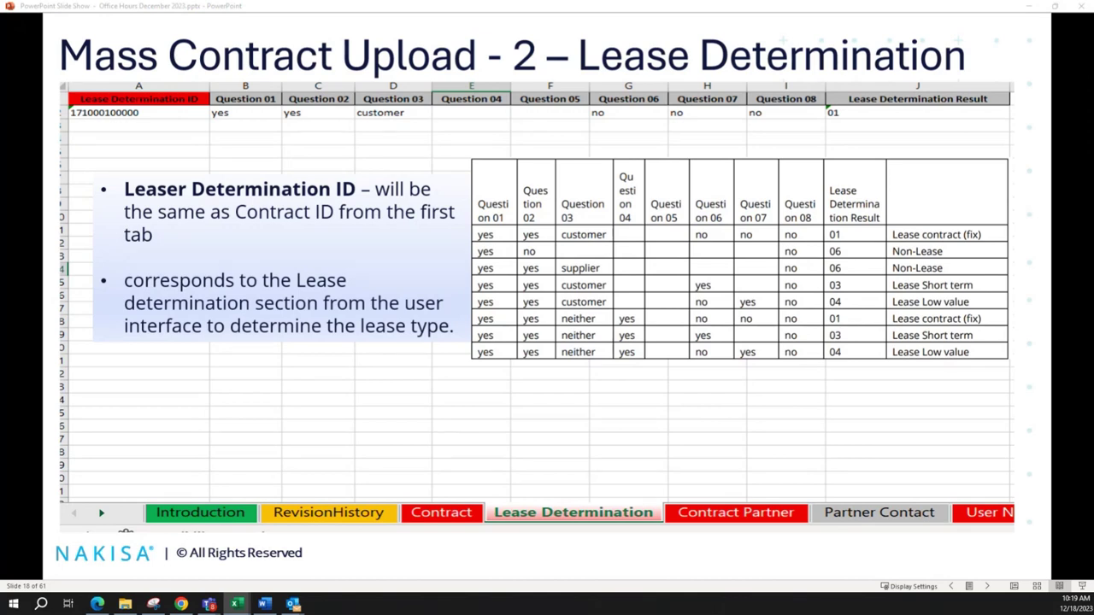
{"action": "left_click", "coordinate": [235, 604]}
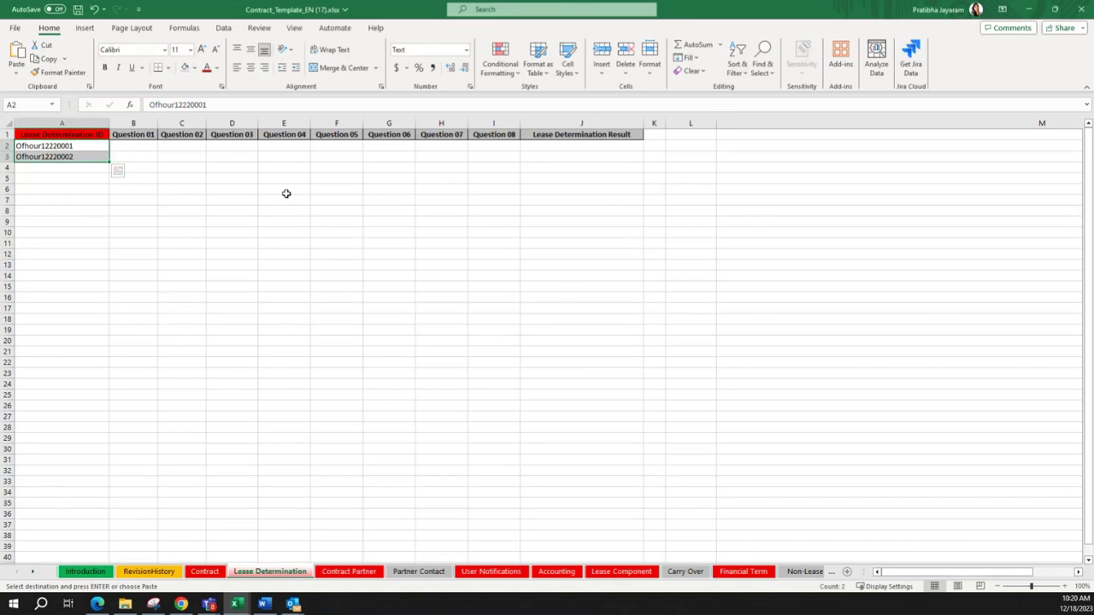
{"action": "left_click", "coordinate": [125, 147]}
{"action": "key", "text": "ctrl+v"}
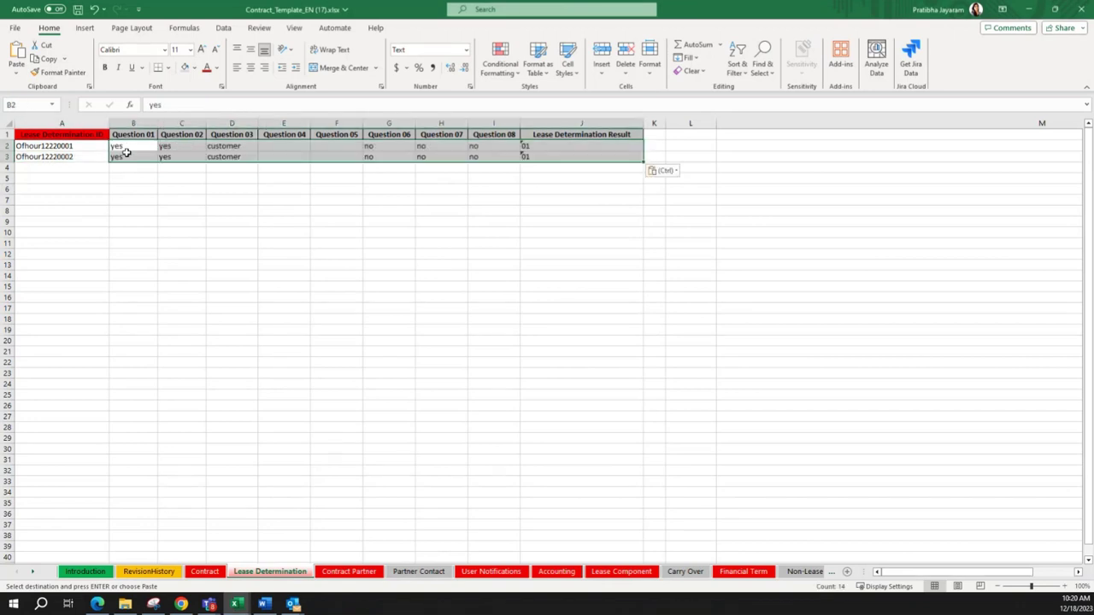
{"action": "left_click", "coordinate": [409, 245]}
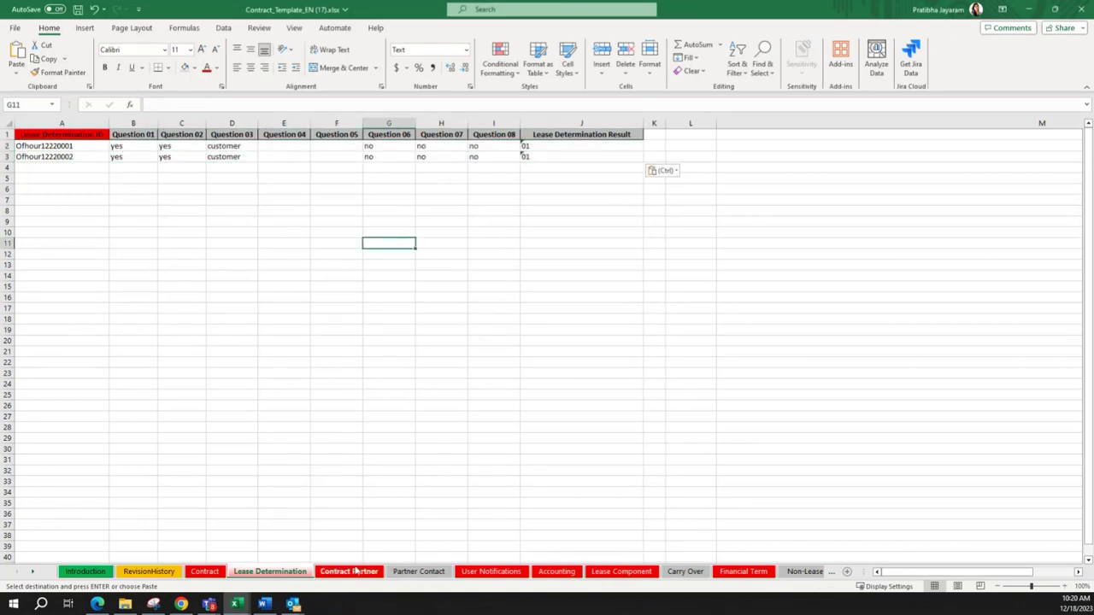
{"action": "left_click", "coordinate": [216, 430]}
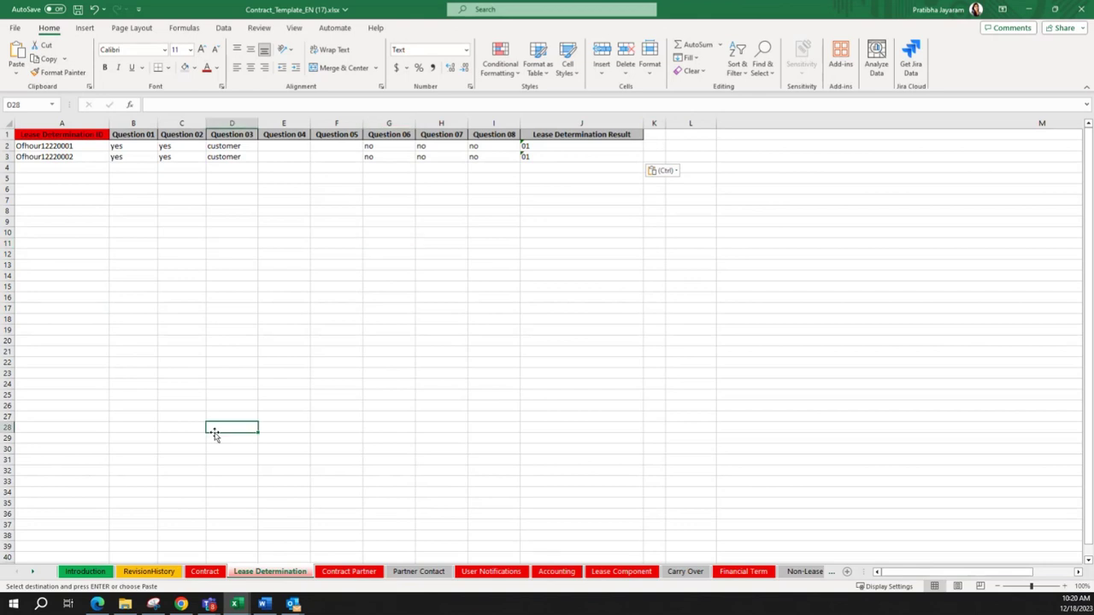
- Clear the sample data row on the Contract Partner sheet
{"action": "left_click", "coordinate": [339, 572]}
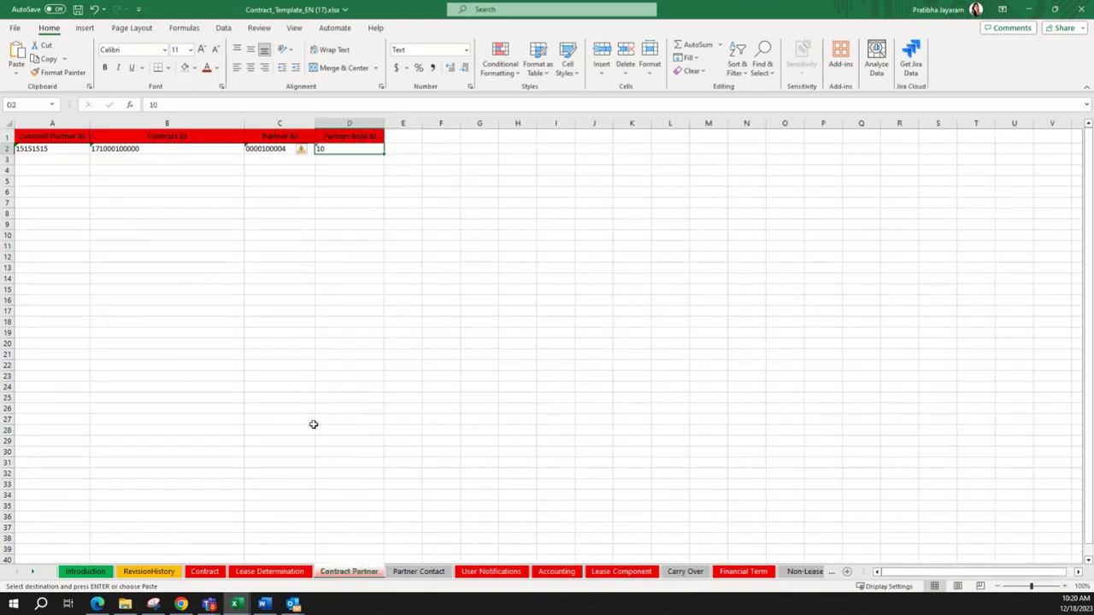
{"action": "left_click", "coordinate": [266, 452]}
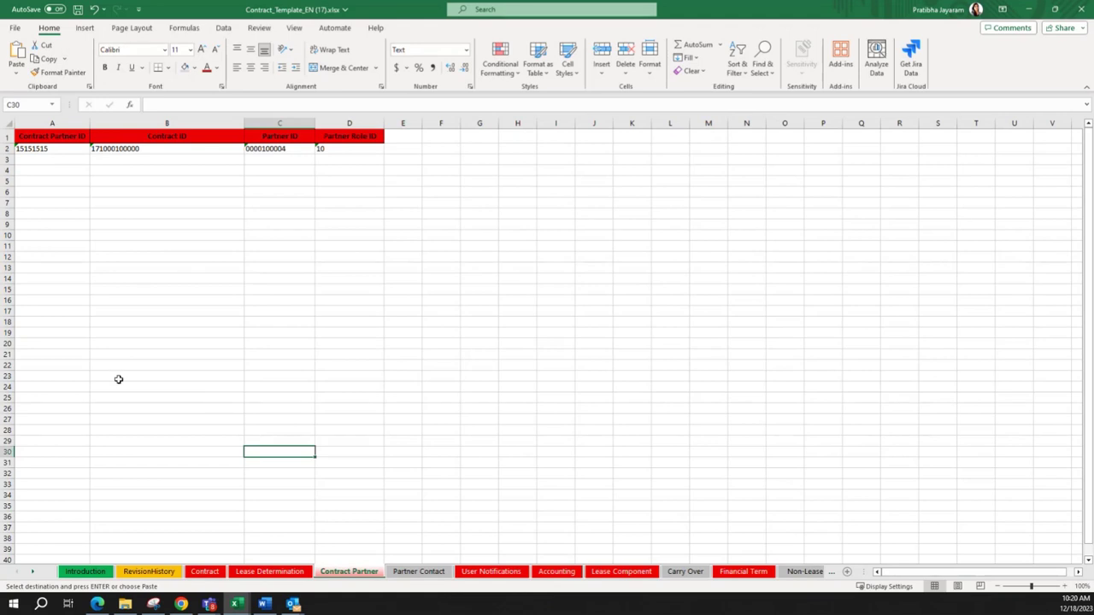
{"action": "left_click", "coordinate": [206, 244]}
{"action": "left_click", "coordinate": [7, 149]}
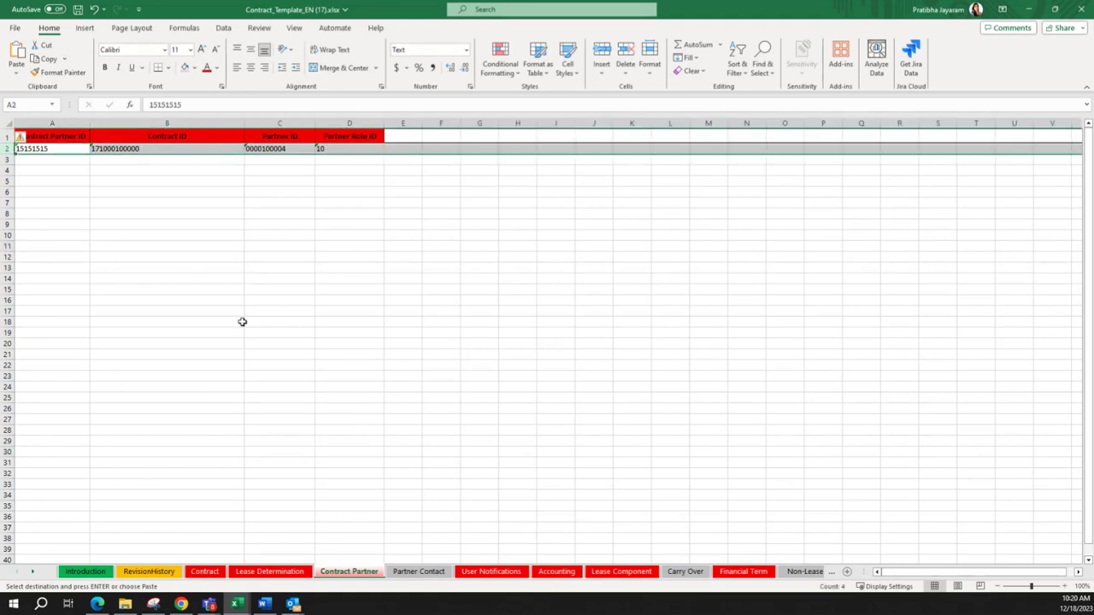
{"action": "key", "text": "Delete"}
- Copy both Contract IDs from the Contract sheet into the Contract ID column of the Contract Partner sheet
{"action": "left_click", "coordinate": [214, 572]}
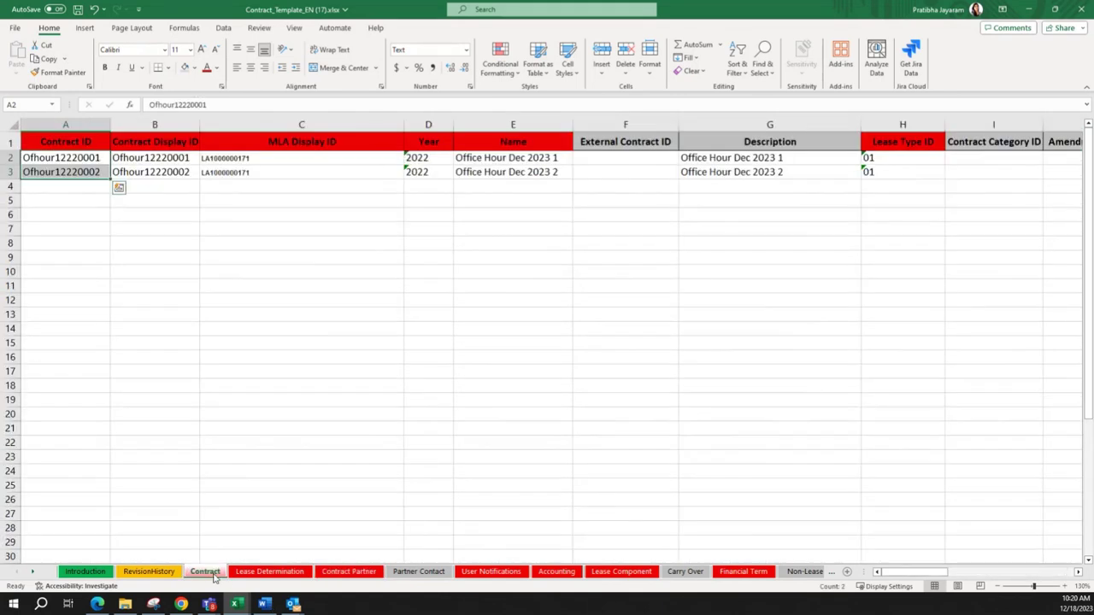
{"action": "left_click_drag", "start_coordinate": [68, 158], "coordinate": [68, 171]}
{"action": "key", "text": "ctrl+c"}
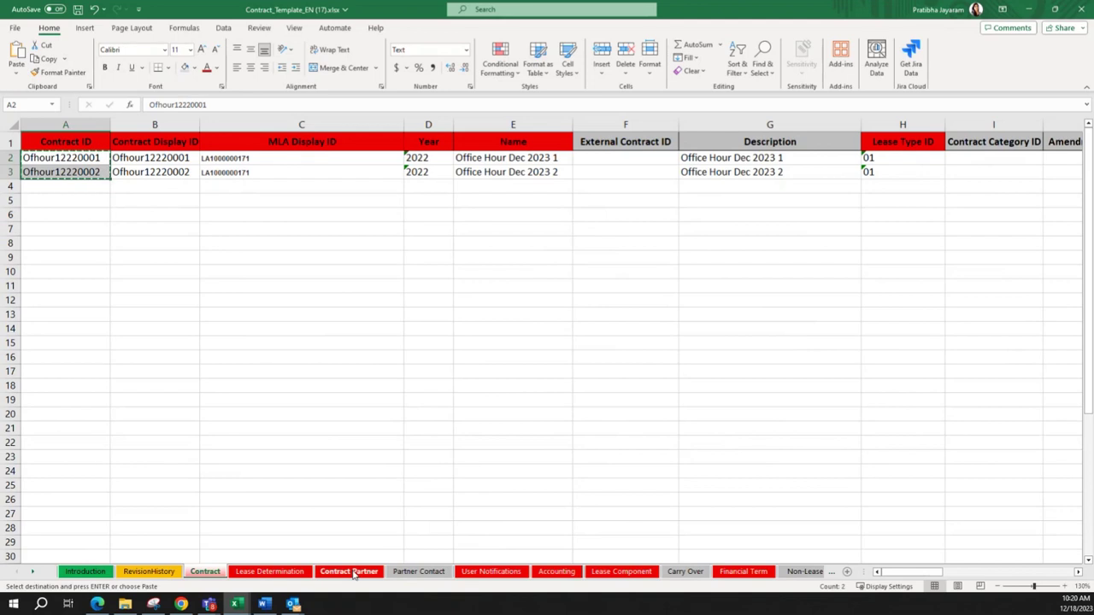
{"action": "left_click", "coordinate": [348, 571]}
{"action": "left_click", "coordinate": [176, 148]}
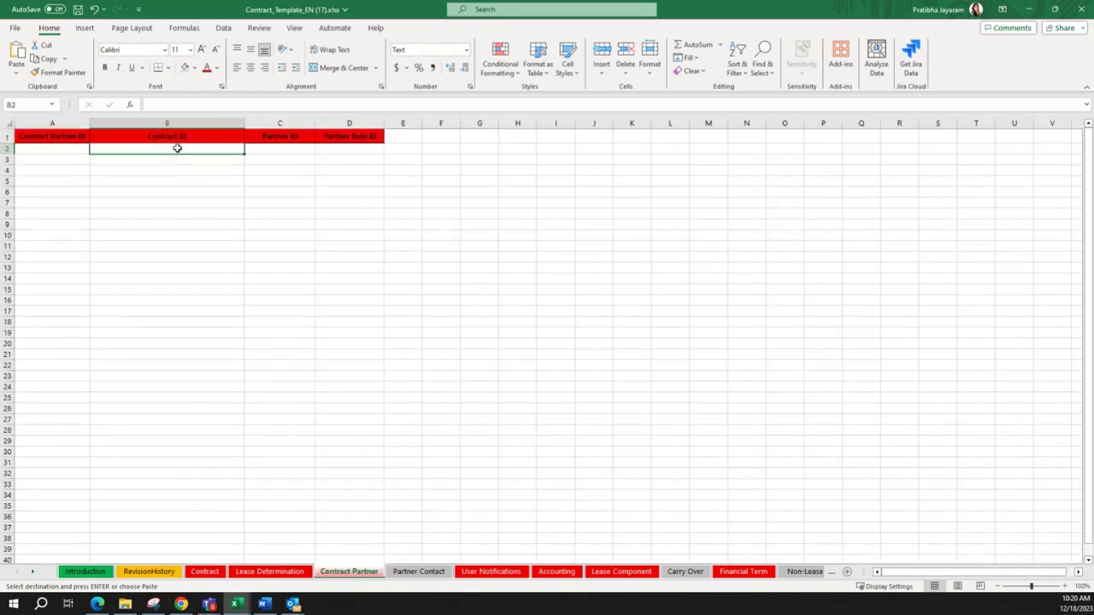
{"action": "key", "text": "ctrl+v"}
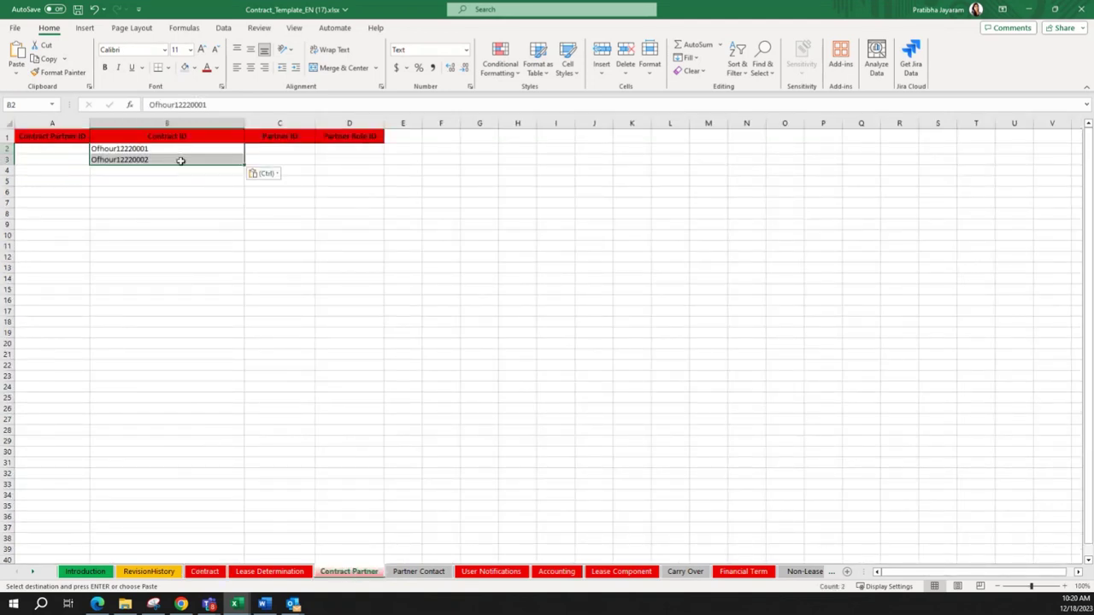
{"action": "scroll", "coordinate": [197, 234], "scroll_direction": "up", "scroll_amount": 1, "text": "ctrl"}
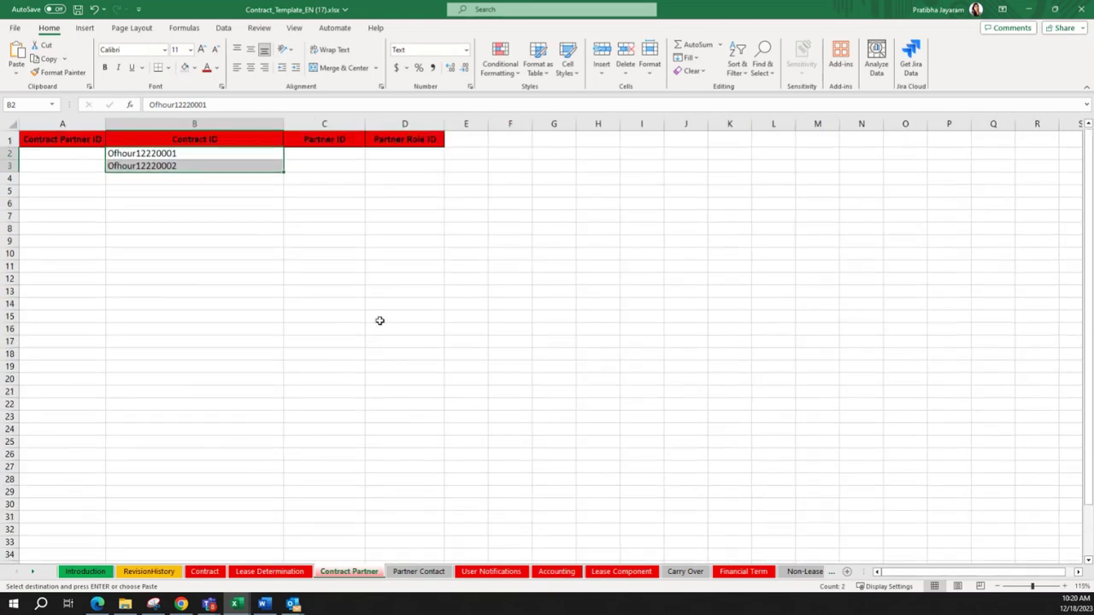
- Duplicate the two Contract IDs into the Contract Partner ID column of the Contract Partner sheet
{"action": "left_click", "coordinate": [39, 148]}
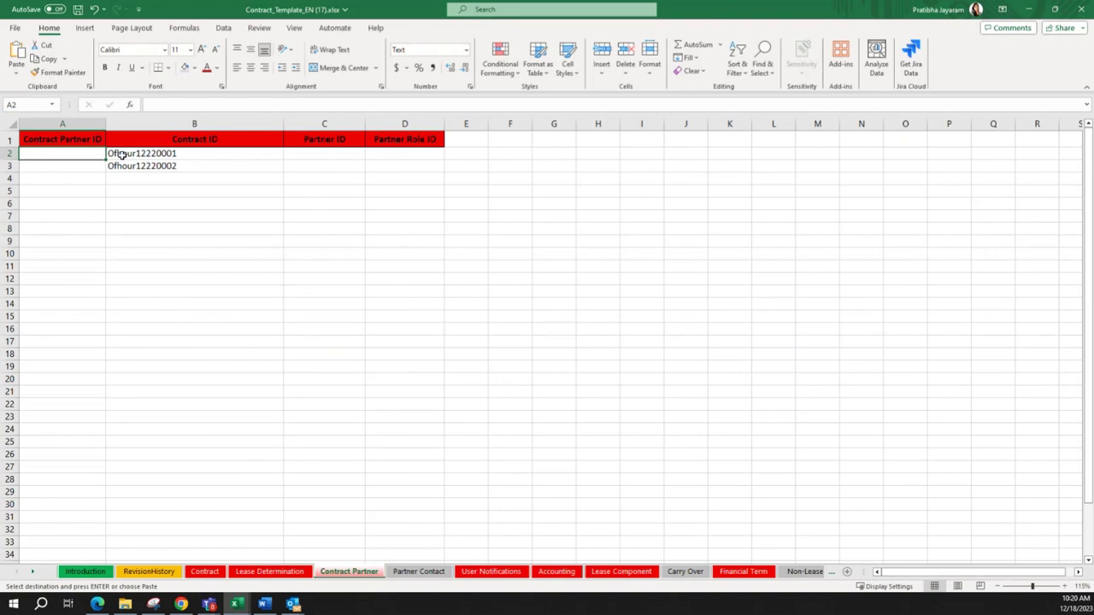
{"action": "left_click_drag", "start_coordinate": [123, 155], "coordinate": [134, 166]}
{"action": "key", "text": "ctrl+c"}
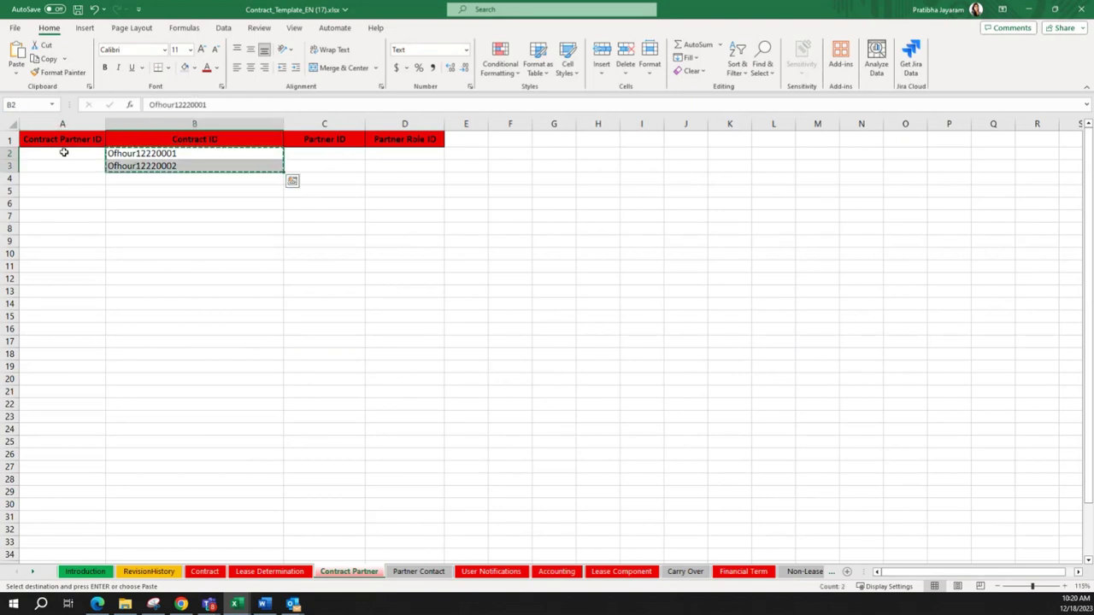
{"action": "left_click", "coordinate": [61, 153]}
{"action": "key", "text": "ctrl+v"}
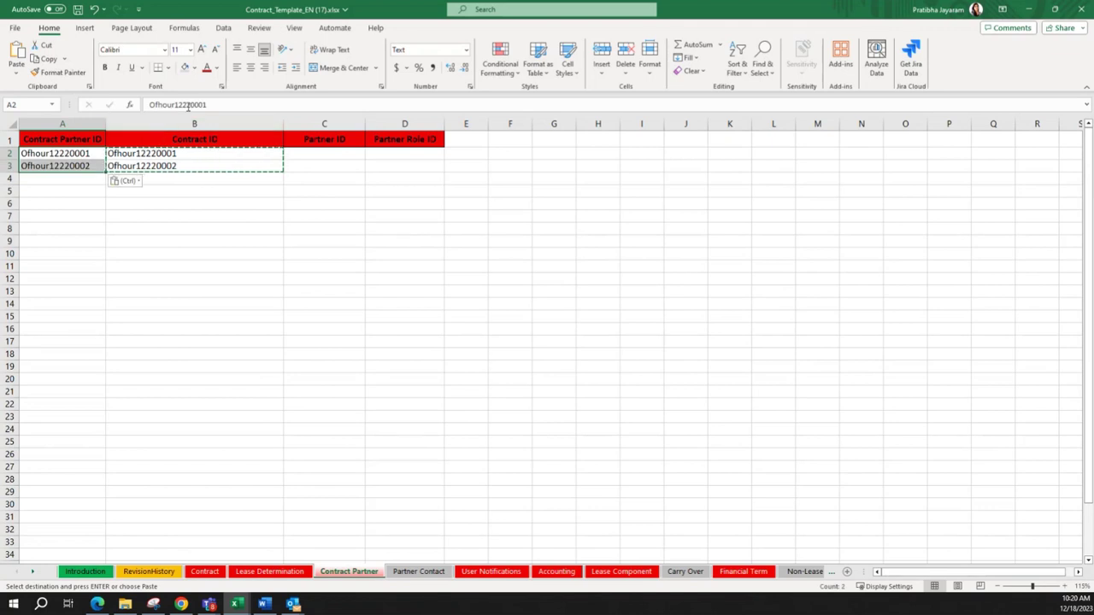
{"action": "key", "text": "Escape"}
- Insert a P after "Ofhour" in both Contract Partner IDs on the Contract Partner sheet
{"action": "left_click", "coordinate": [176, 104]}
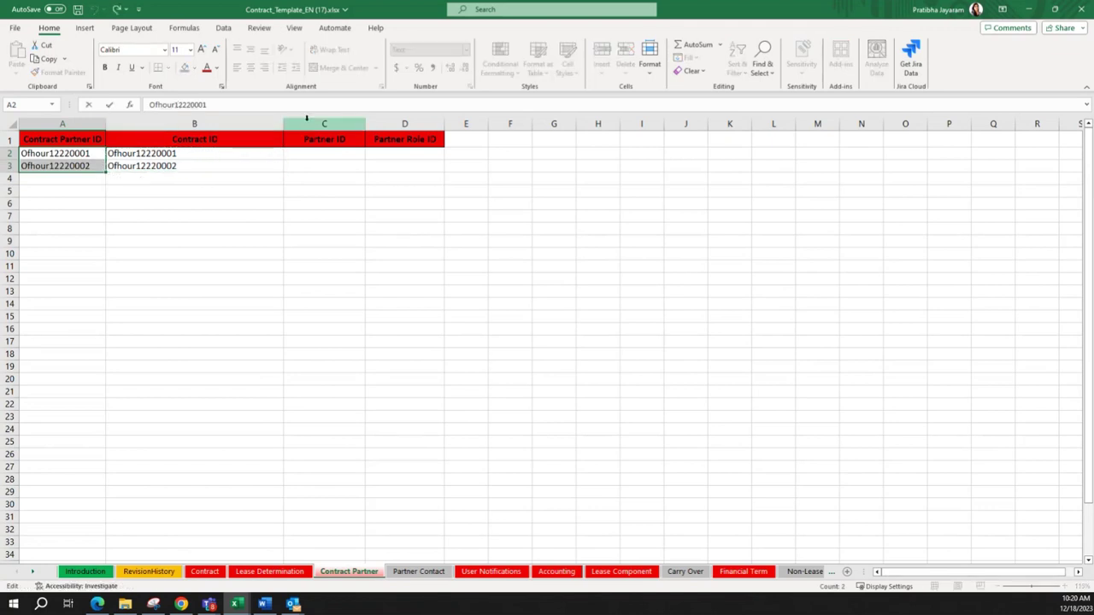
{"action": "type", "text": "P"}
{"action": "key", "text": "Return"}
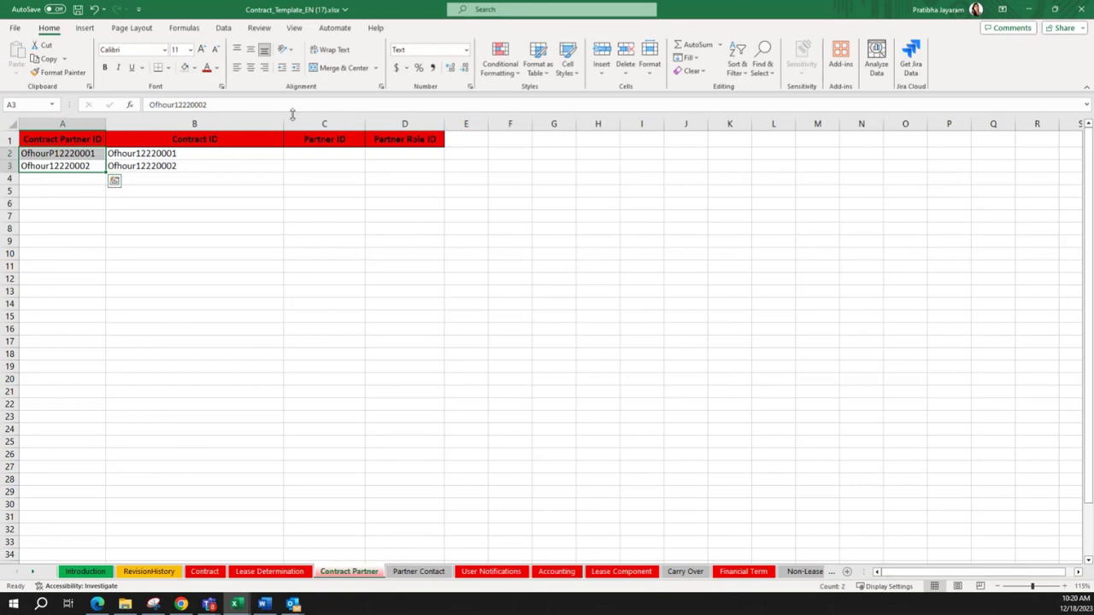
{"action": "left_click", "coordinate": [176, 105]}
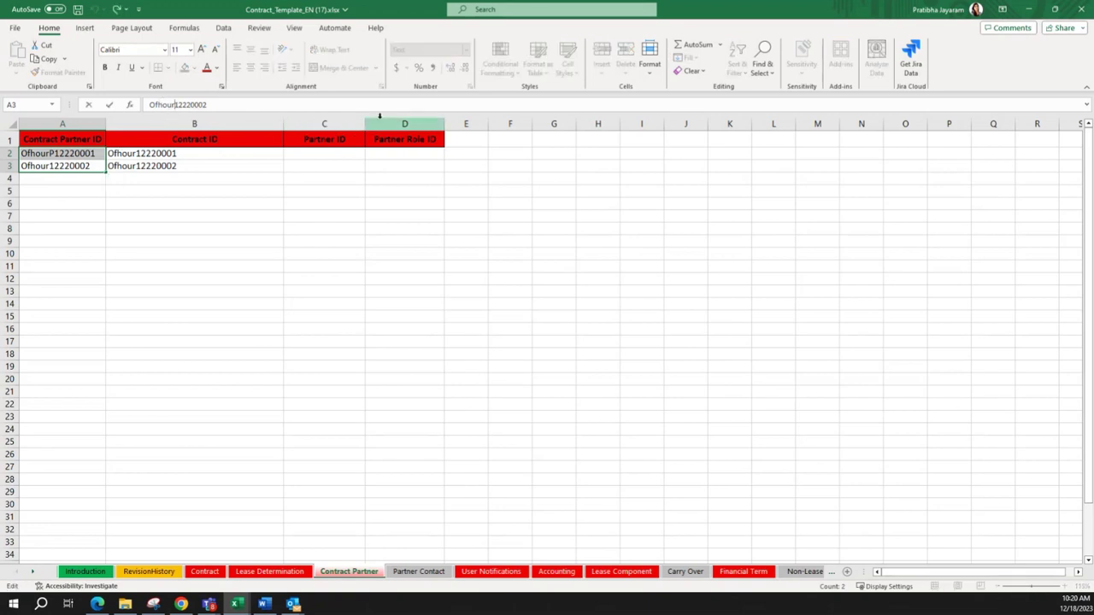
{"action": "type", "text": "P"}
{"action": "key", "text": "Return"}
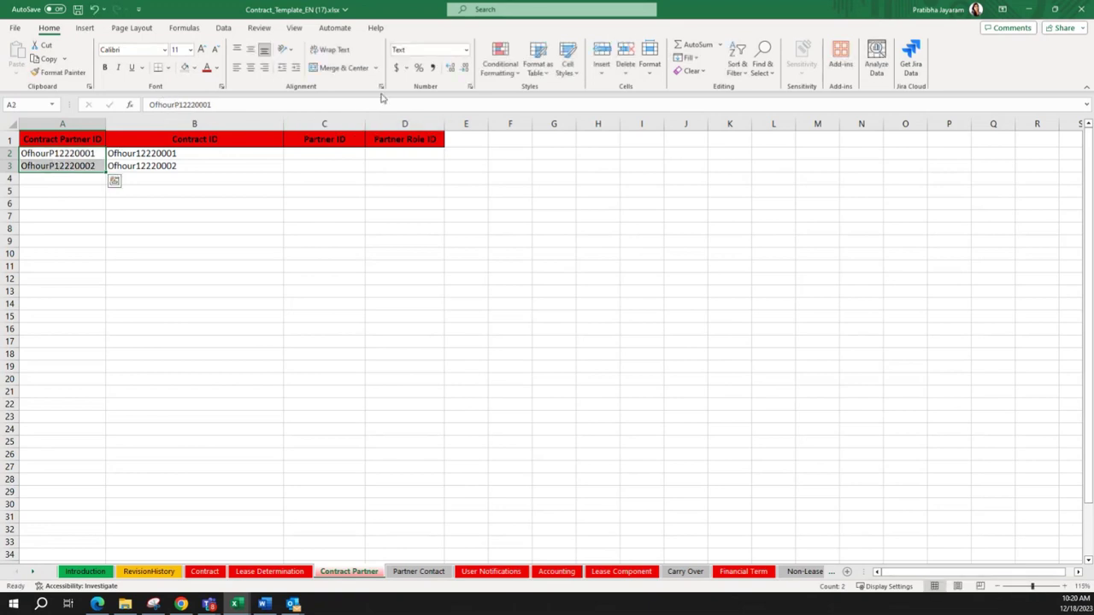
- Switch to the Back end details Word document and look up the Partner Role ID and Partner ID tables
{"action": "left_click", "coordinate": [331, 217]}
{"action": "left_click", "coordinate": [324, 156]}
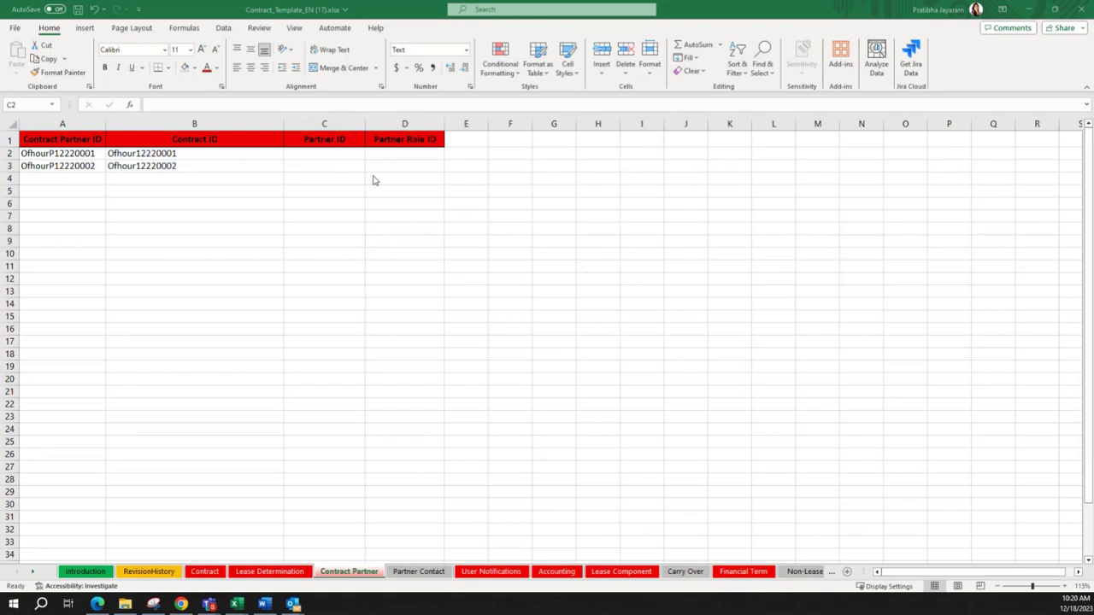
{"action": "key", "text": "alt+Tab"}
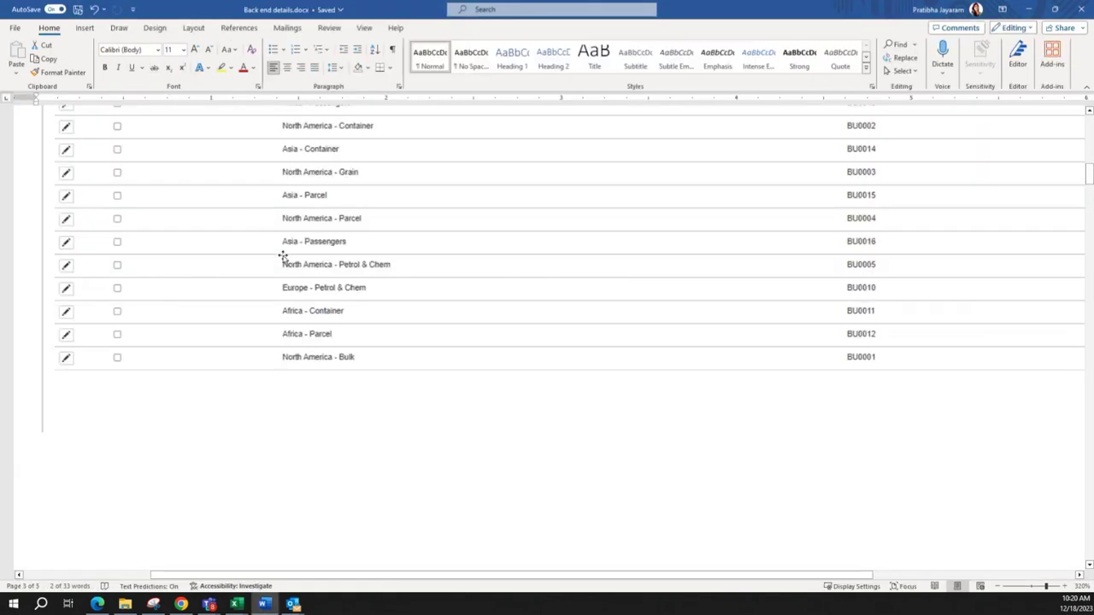
{"action": "scroll", "coordinate": [291, 265], "scroll_direction": "up", "scroll_amount": 5}
{"action": "scroll", "coordinate": [301, 280], "scroll_direction": "up", "scroll_amount": 10}
{"action": "scroll", "coordinate": [301, 280], "scroll_direction": "down", "scroll_amount": 20}
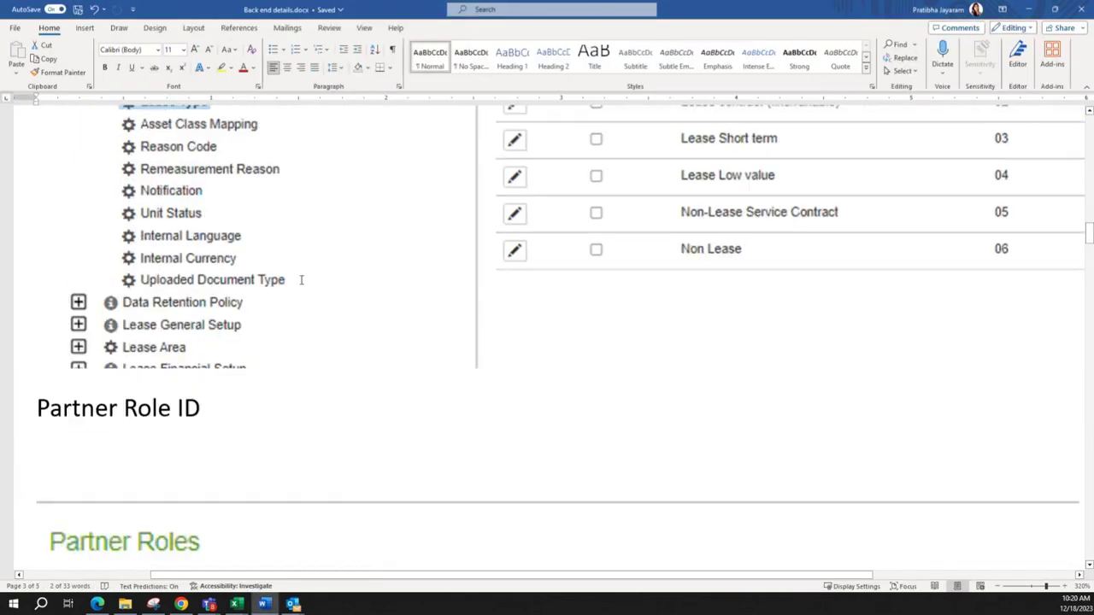
{"action": "scroll", "coordinate": [301, 280], "scroll_direction": "up", "scroll_amount": 2}
{"action": "scroll", "coordinate": [390, 350], "scroll_direction": "down", "scroll_amount": 6}
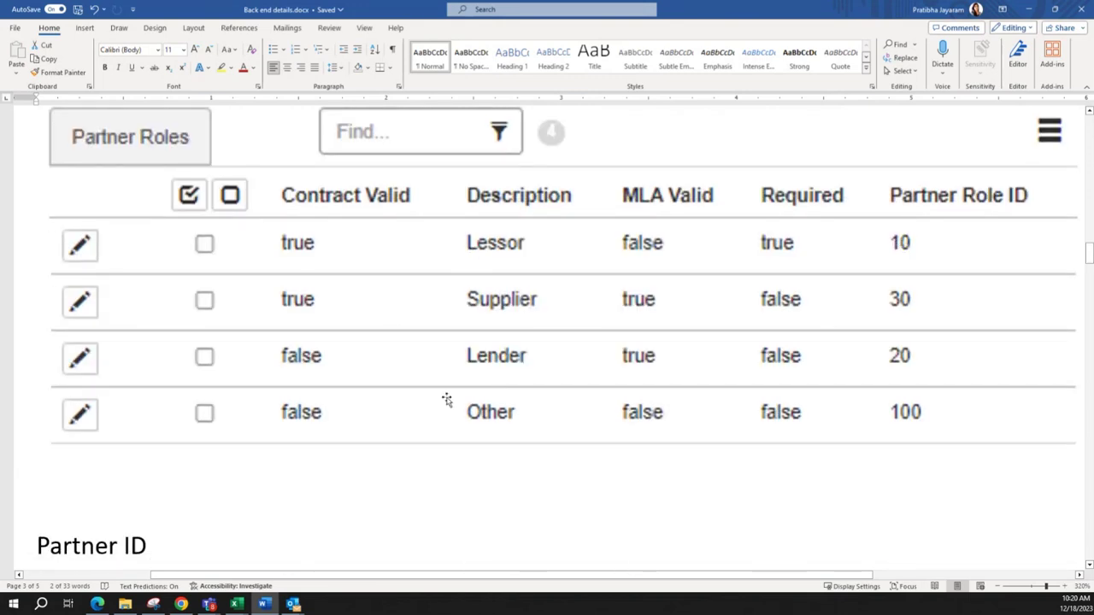
{"action": "scroll", "coordinate": [442, 398], "scroll_direction": "down", "scroll_amount": 12}
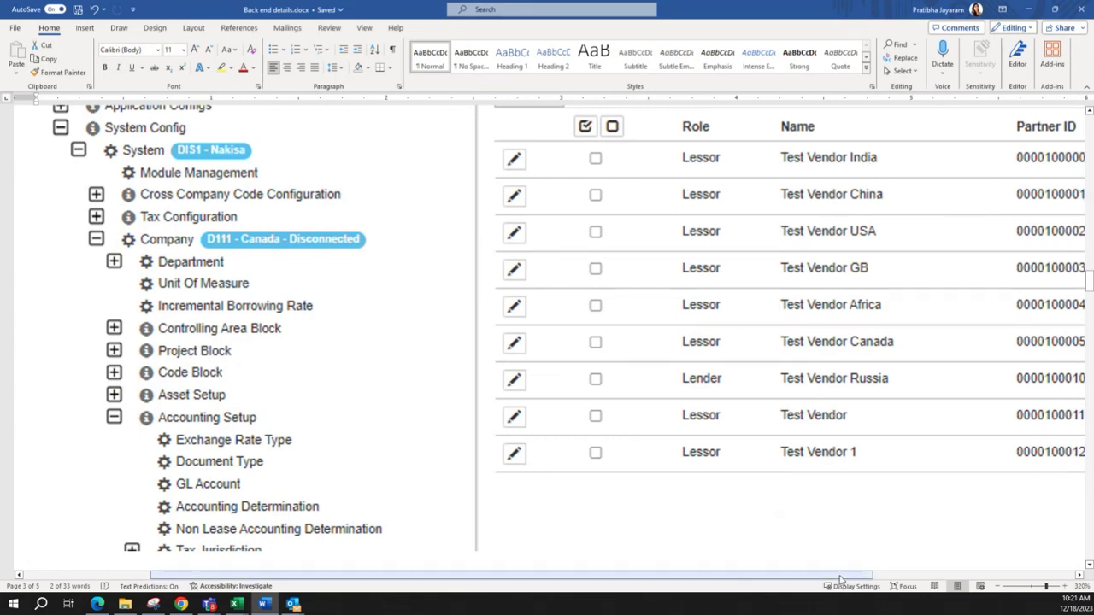
{"action": "left_click_drag", "start_coordinate": [835, 575], "coordinate": [876, 578]}
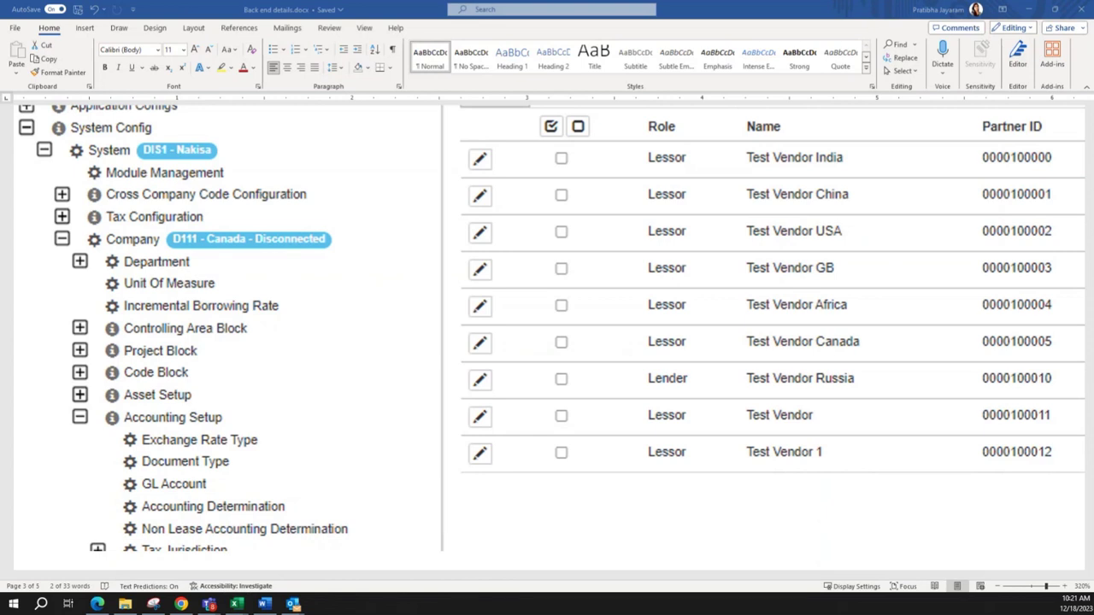
{"action": "left_click", "coordinate": [236, 604]}
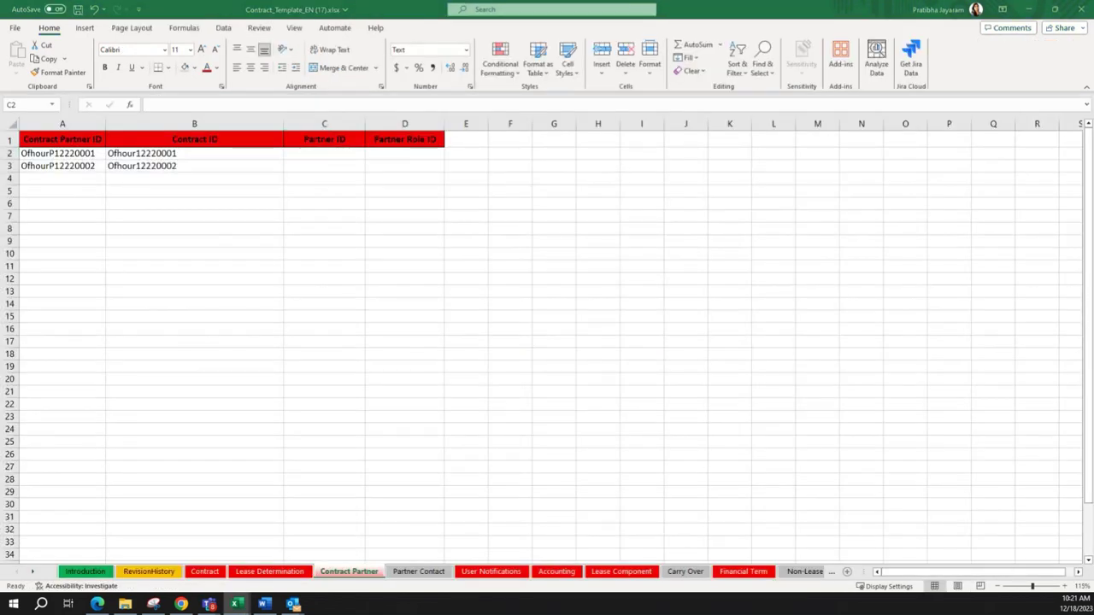
{"action": "key", "text": "ctrl+c"}
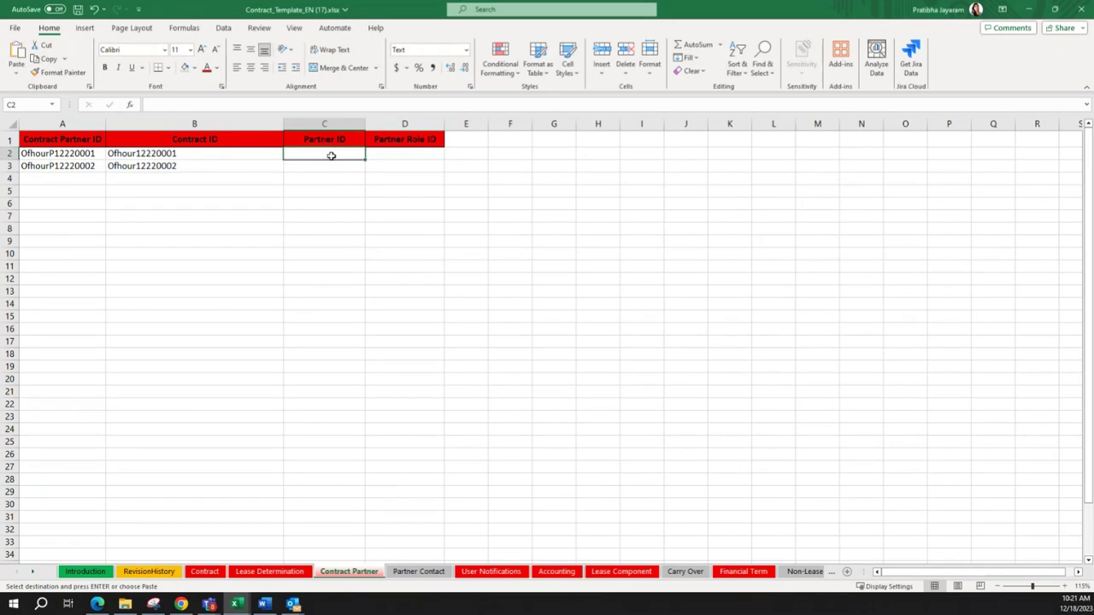
{"action": "key", "text": "ctrl+v"}
{"action": "left_click", "coordinate": [70, 276]}
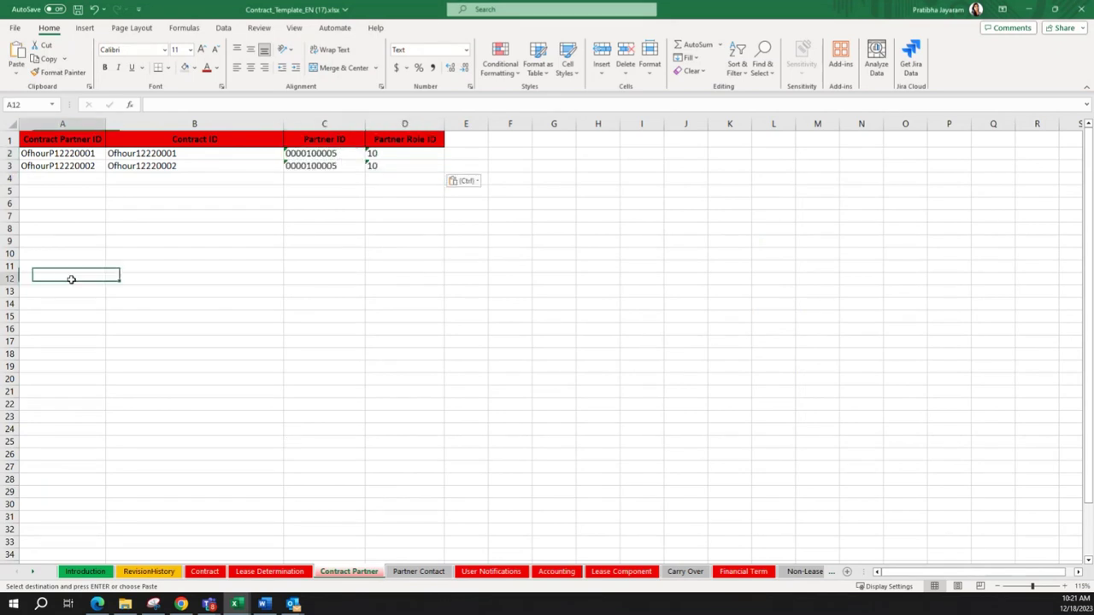
{"action": "key", "text": "ctrl+s"}
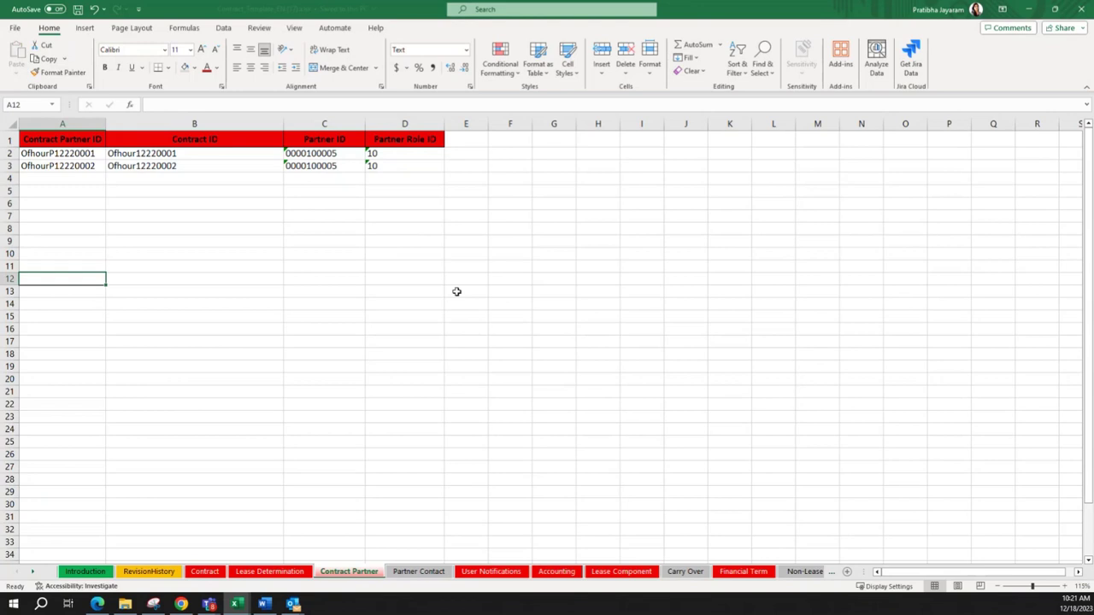
- Clear the sample data row on the Partner Contact sheet
{"action": "left_click", "coordinate": [419, 571]}
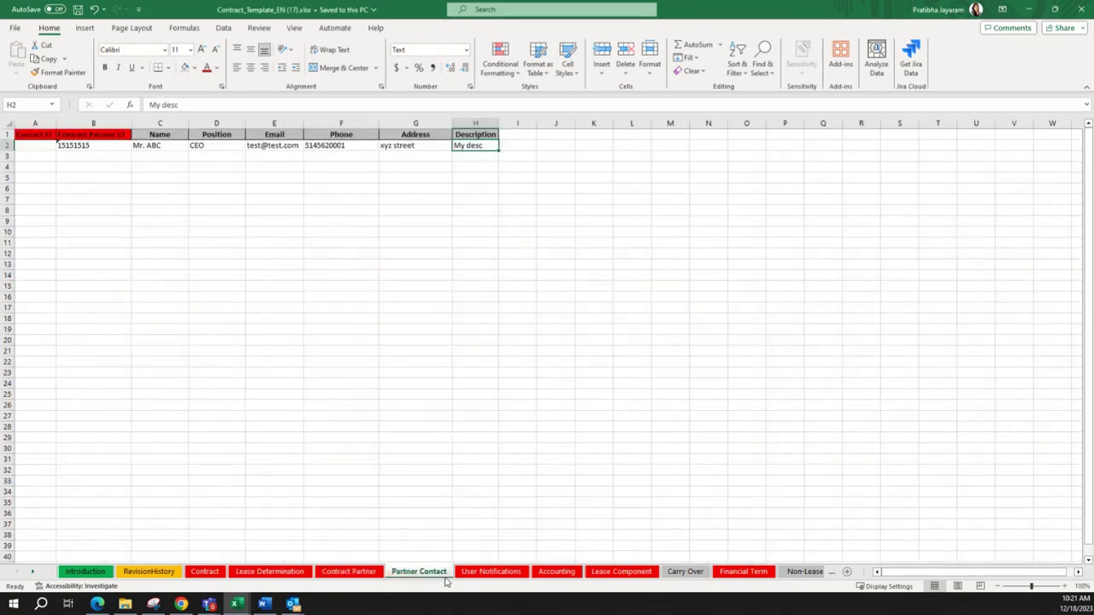
{"action": "left_click", "coordinate": [8, 145]}
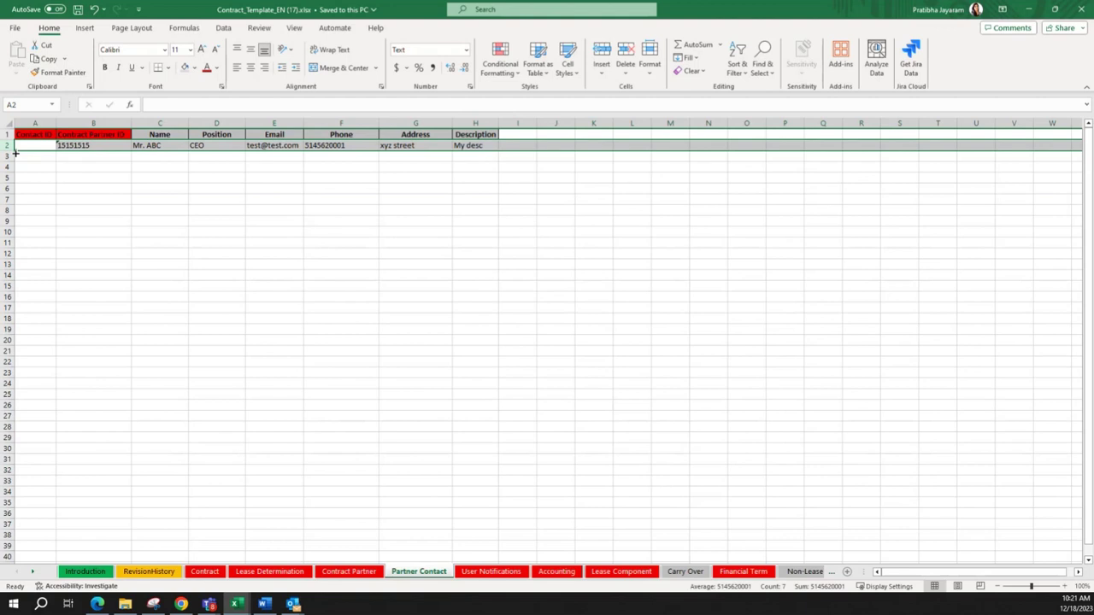
{"action": "key", "text": "Delete"}
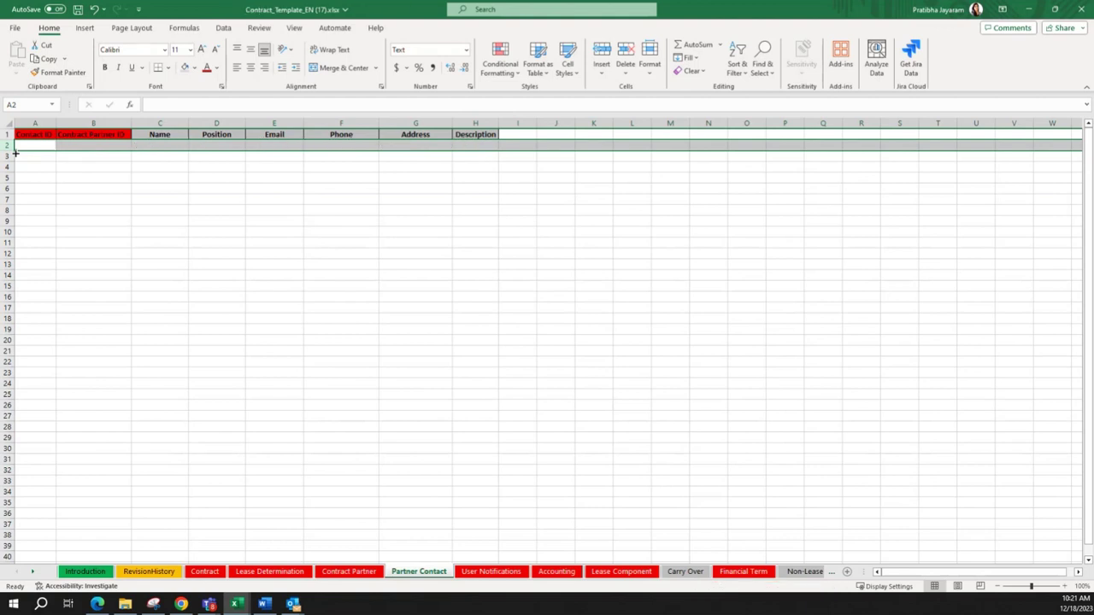
{"action": "left_click", "coordinate": [256, 221]}
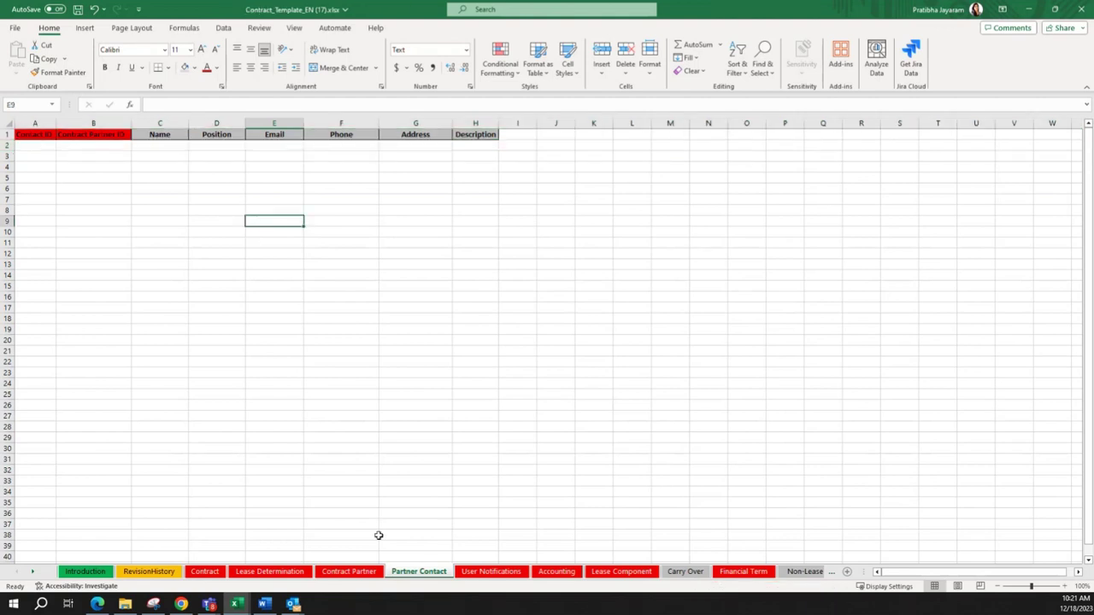
- Compare the User Notifications sheet with the user notifications on the Office hour Dec 23 contract's Partners page in Nakisa Lease Administration
{"action": "left_click", "coordinate": [505, 569]}
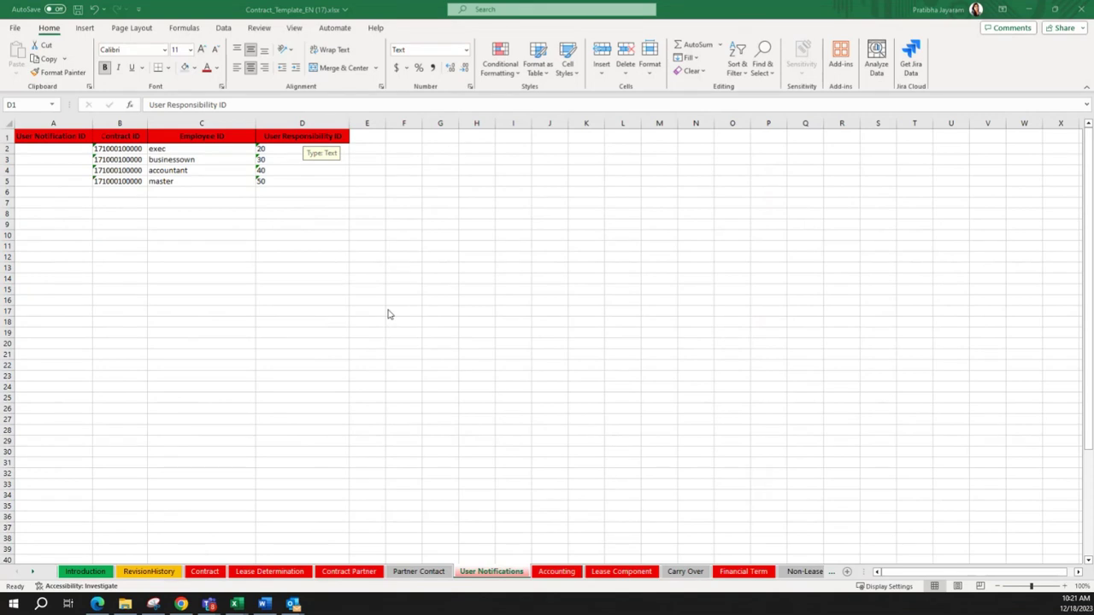
{"action": "key", "text": "alt+Tab"}
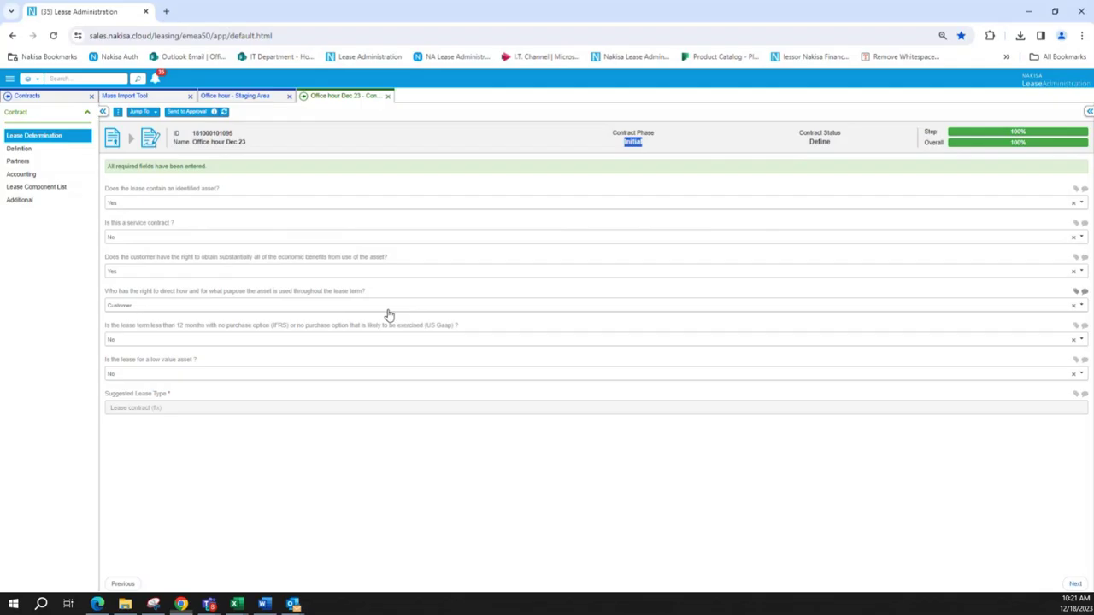
{"action": "left_click", "coordinate": [24, 149]}
{"action": "left_click", "coordinate": [29, 163]}
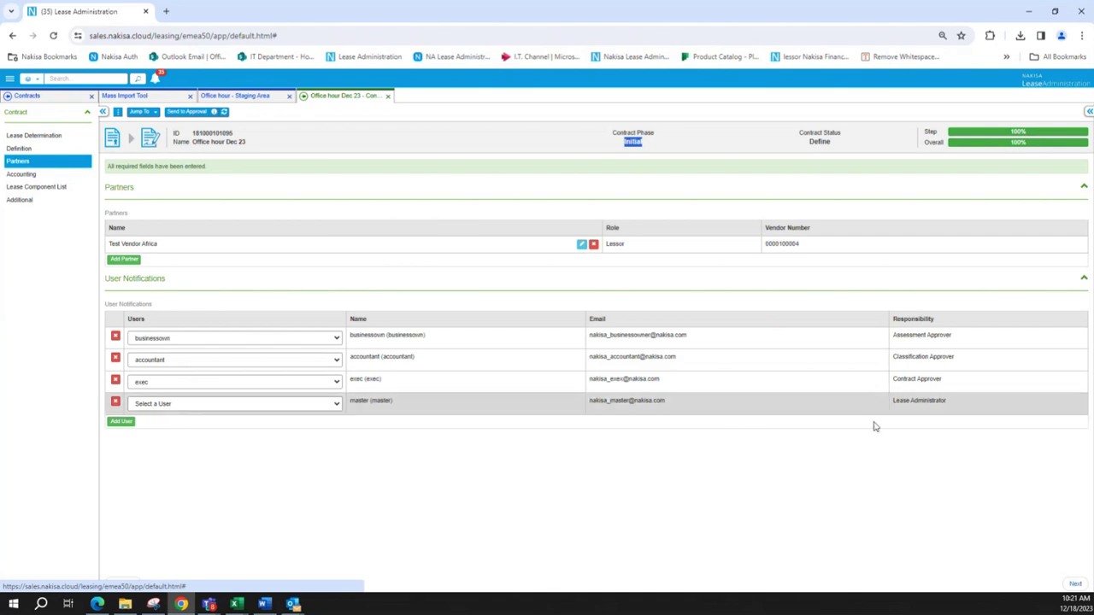
{"action": "left_click", "coordinate": [1031, 12]}
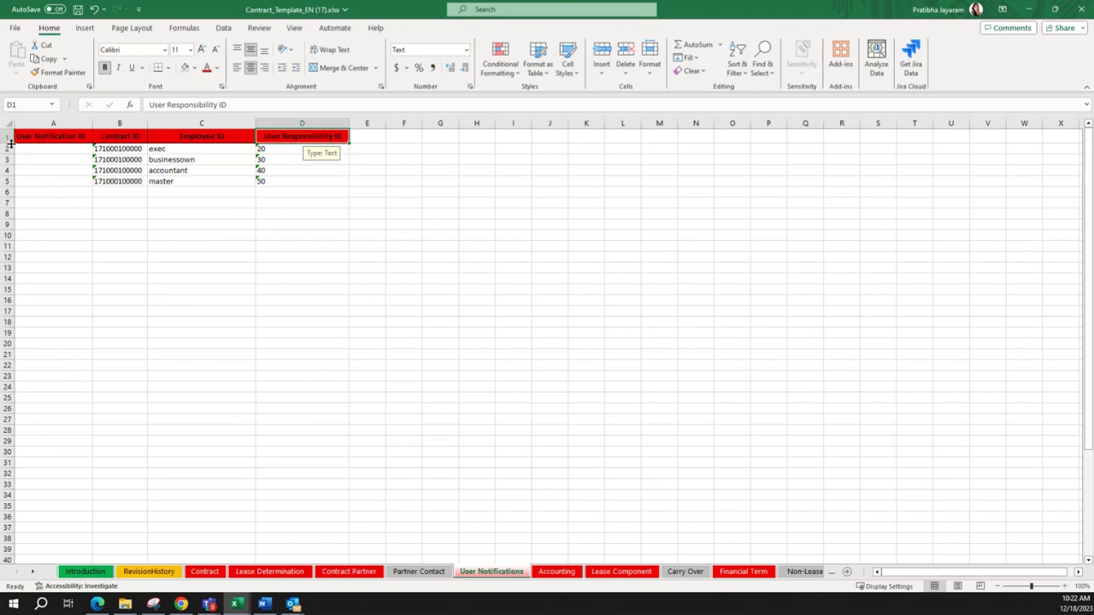
- Replace the four sample Contract IDs on the User Notifications sheet with the first Contract ID from the Contract sheet
{"action": "left_click", "coordinate": [51, 139]}
{"action": "left_click_drag", "start_coordinate": [52, 152], "coordinate": [52, 209]}
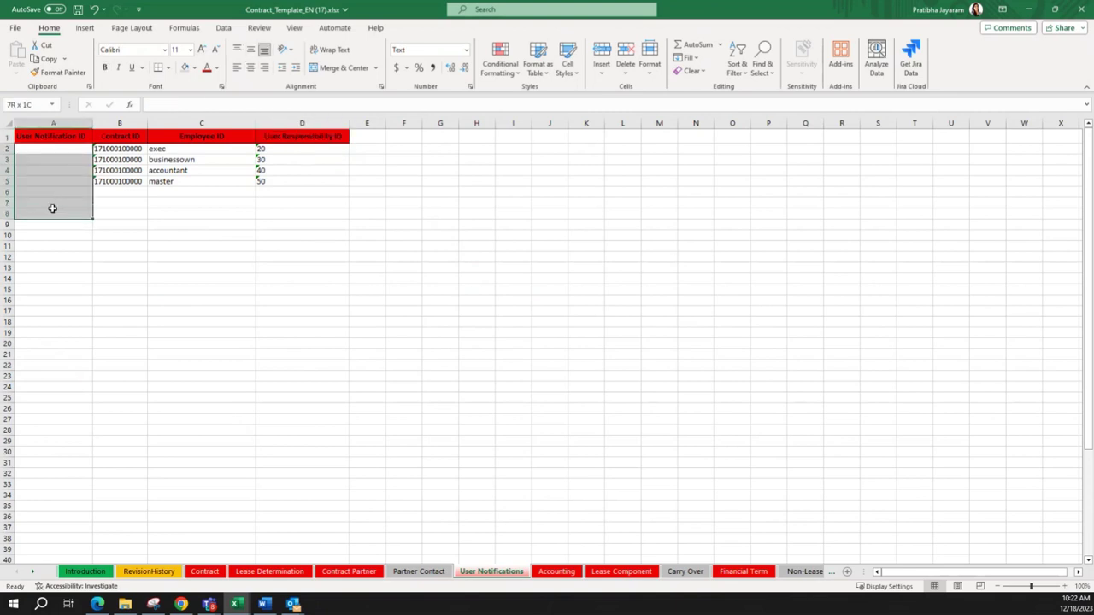
{"action": "left_click", "coordinate": [140, 195]}
{"action": "left_click", "coordinate": [204, 570]}
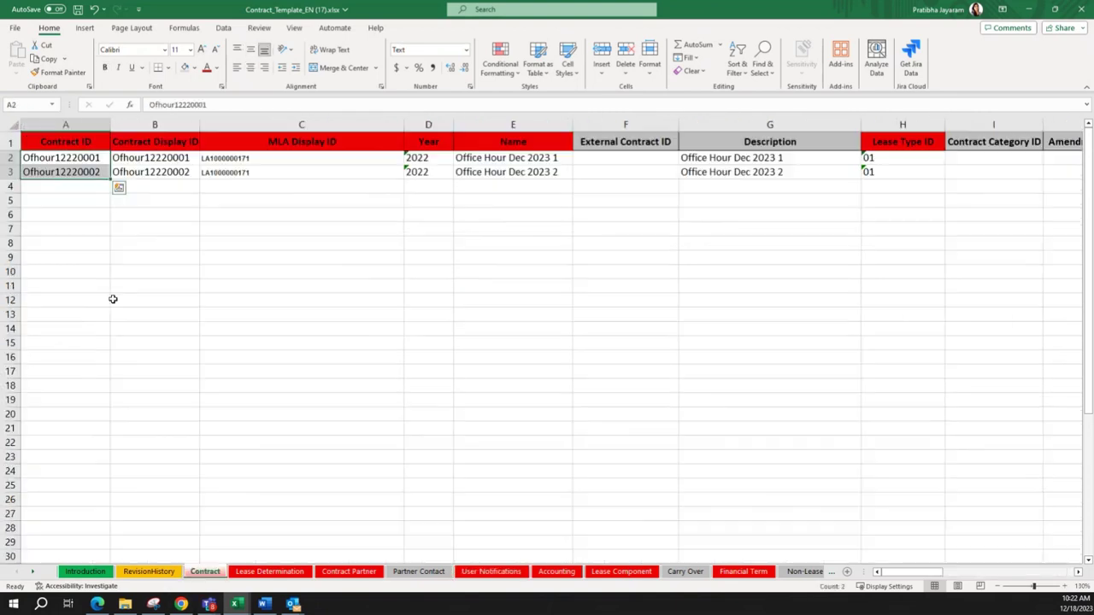
{"action": "left_click", "coordinate": [68, 162]}
{"action": "key", "text": "ctrl+c"}
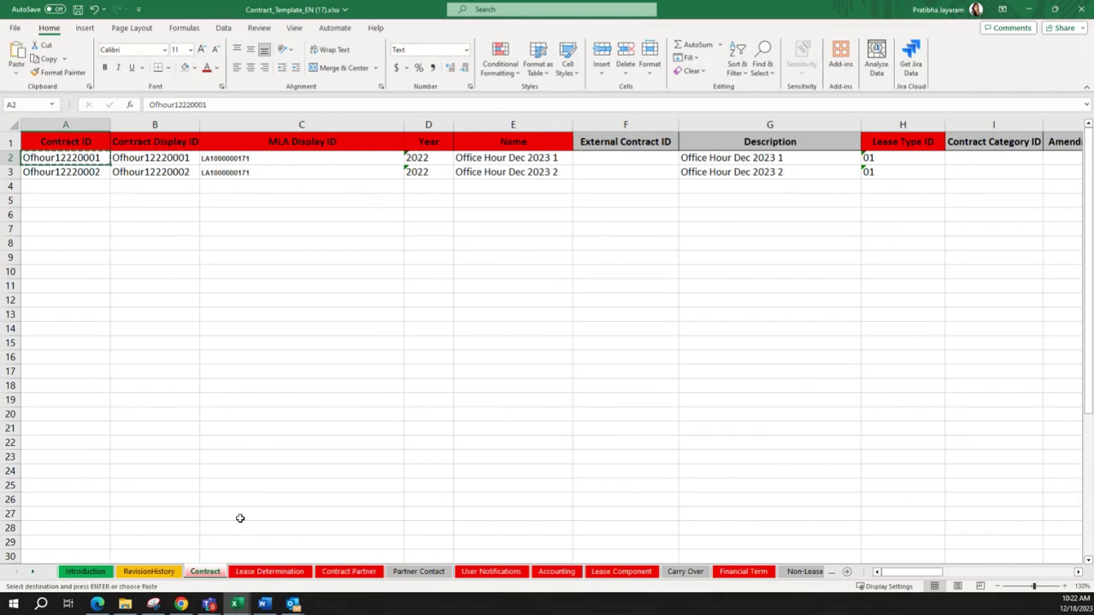
{"action": "left_click", "coordinate": [492, 570]}
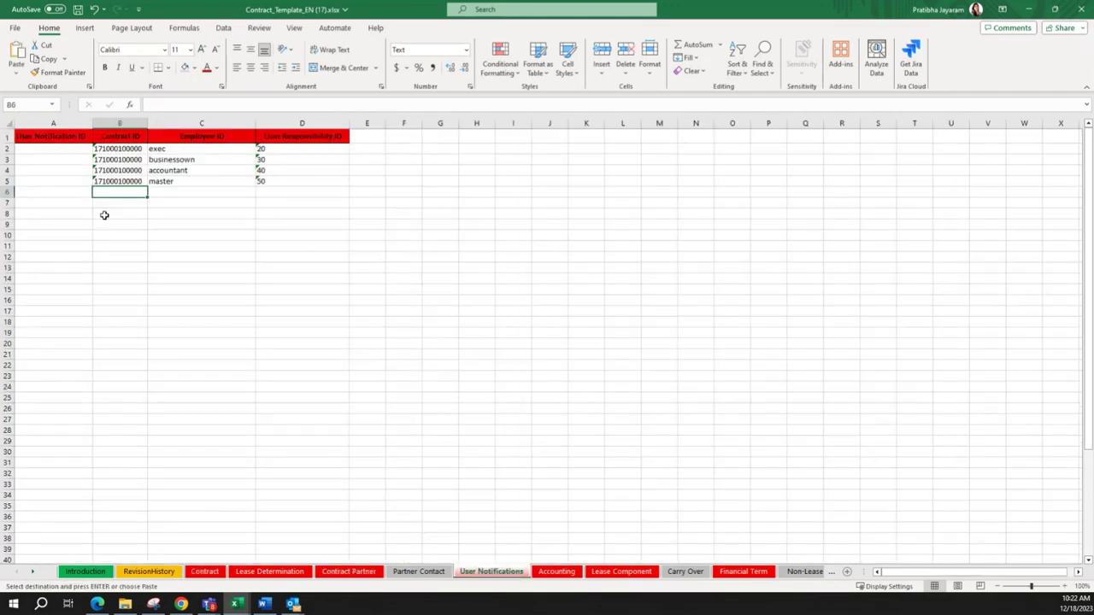
{"action": "left_click_drag", "start_coordinate": [118, 149], "coordinate": [127, 178]}
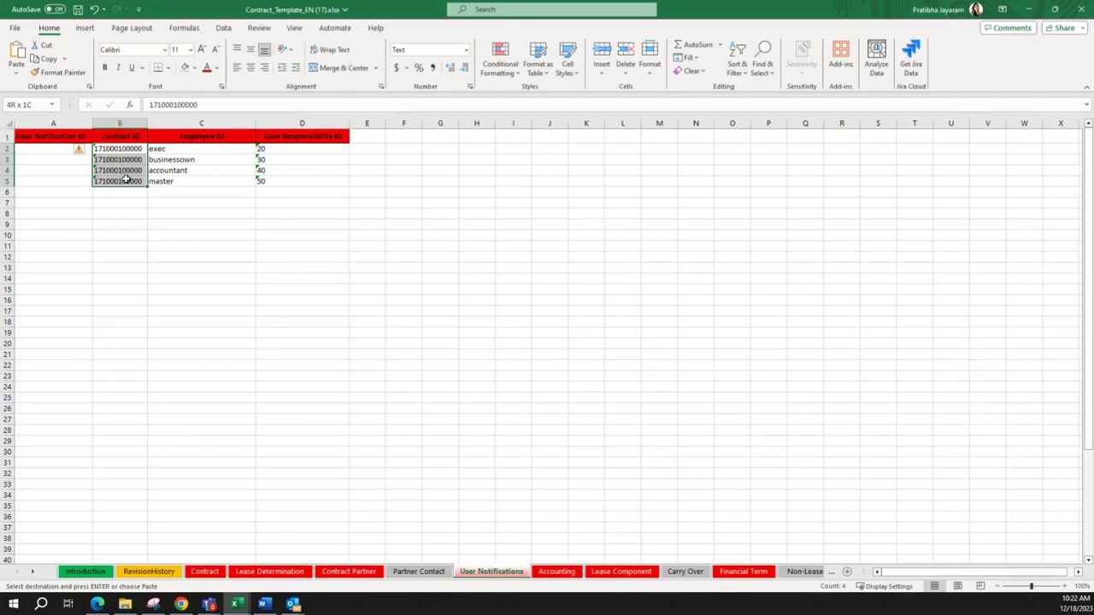
{"action": "key", "text": "ctrl+v"}
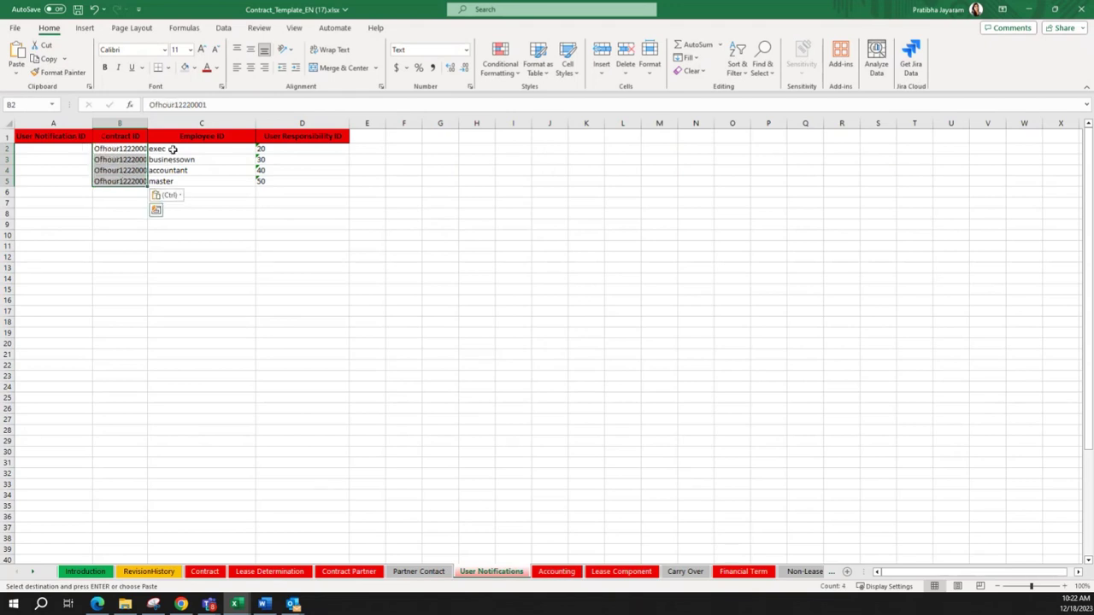
- Duplicate the four Employee ID and User Responsibility ID entries directly below the existing rows for the second contract
{"action": "left_click_drag", "start_coordinate": [172, 149], "coordinate": [265, 192]}
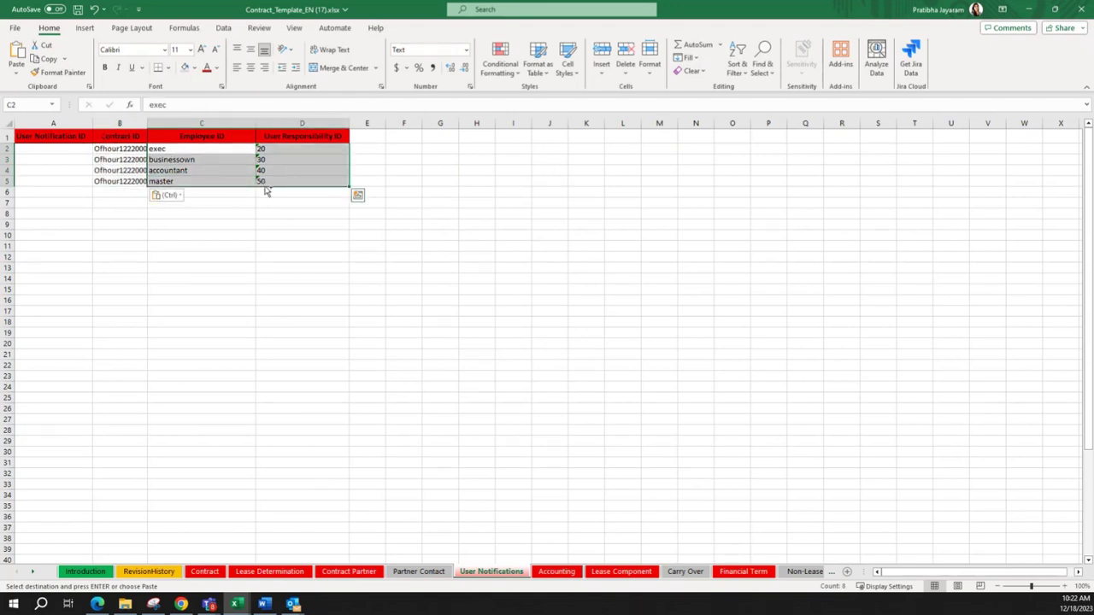
{"action": "key", "text": "ctrl+c"}
{"action": "key", "text": "ctrl+q"}
{"action": "left_click", "coordinate": [174, 199]}
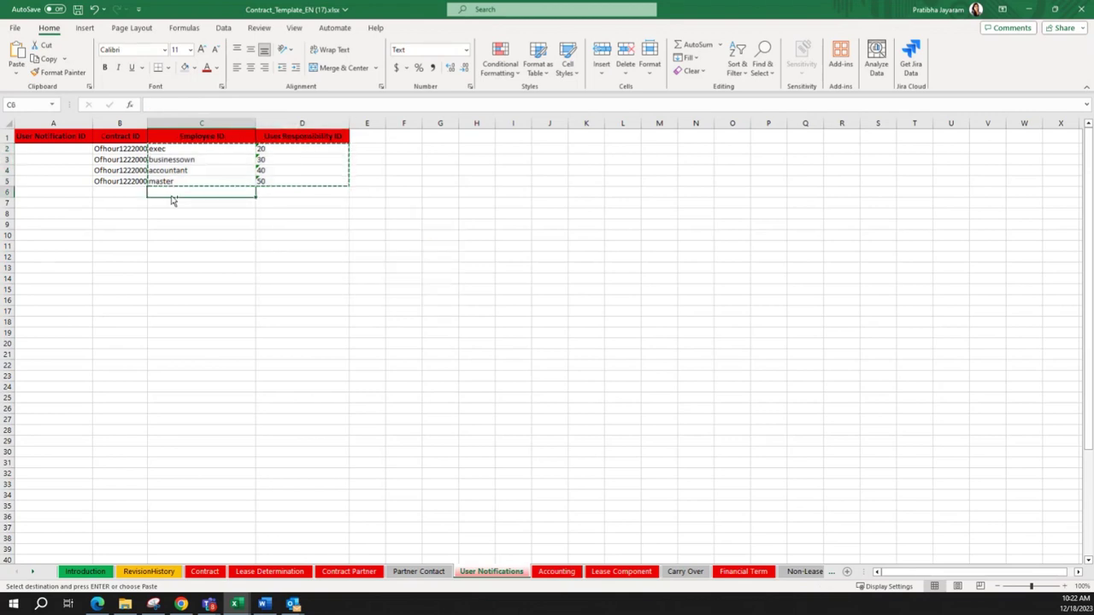
{"action": "key", "text": "ctrl+v"}
- Copy the second Contract ID from the Contract sheet into the Contract ID cells of User Notifications rows 6 to 9
{"action": "left_click", "coordinate": [205, 571]}
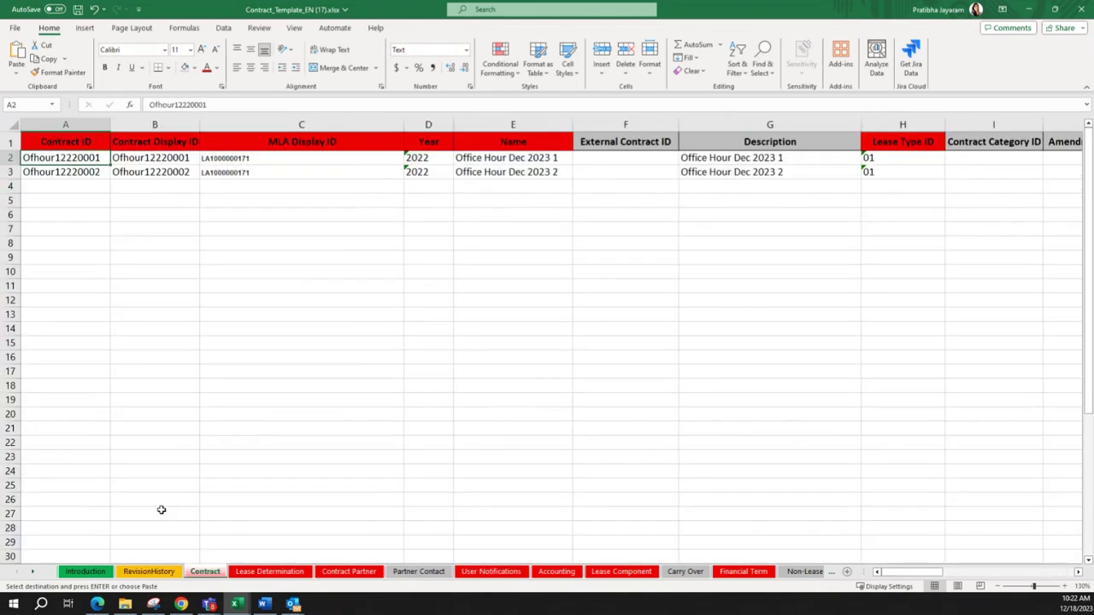
{"action": "left_click", "coordinate": [53, 174]}
{"action": "key", "text": "ctrl+c"}
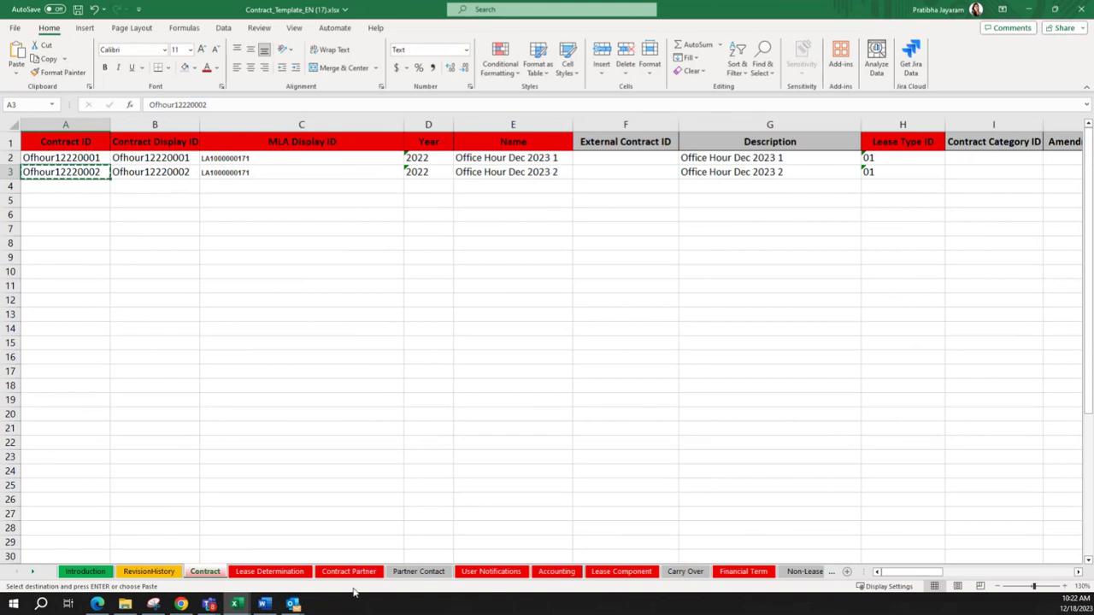
{"action": "left_click", "coordinate": [490, 571]}
{"action": "left_click_drag", "start_coordinate": [129, 193], "coordinate": [128, 220]}
{"action": "key", "text": "ctrl+v"}
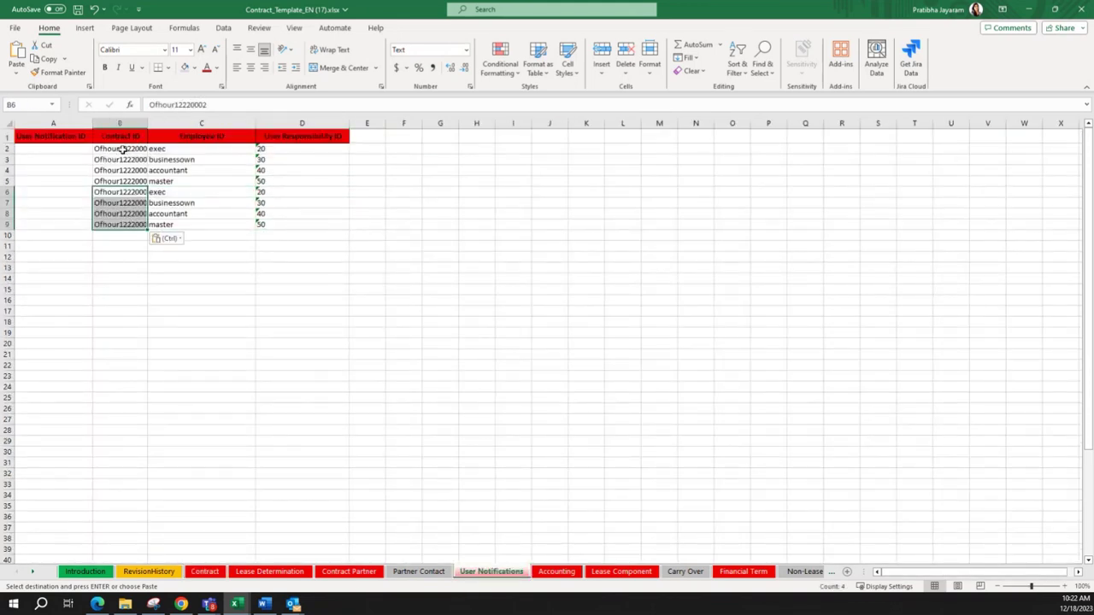
- Copy the eight Contract IDs in rows 2 to 9 into the User Notification ID column of the User Notifications sheet
{"action": "left_click_drag", "start_coordinate": [122, 148], "coordinate": [122, 223]}
{"action": "key", "text": "ctrl+c"}
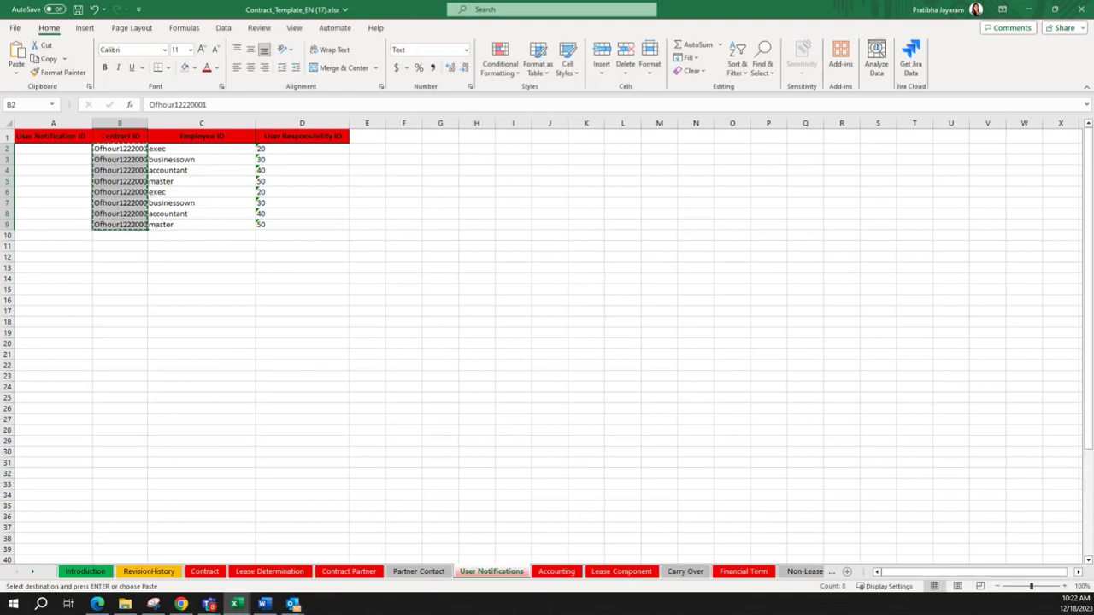
{"action": "left_click", "coordinate": [40, 149]}
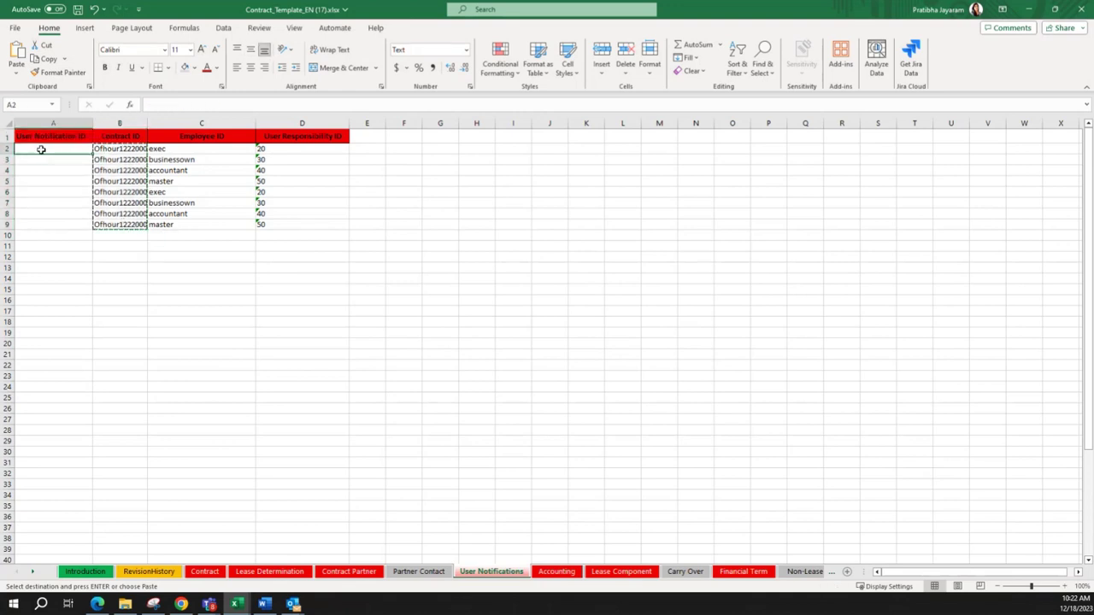
{"action": "key", "text": "ctrl+v"}
- Append UN1 to the User Notification ID in row 2 and fill the numbered series down to row 5
{"action": "left_click", "coordinate": [66, 149]}
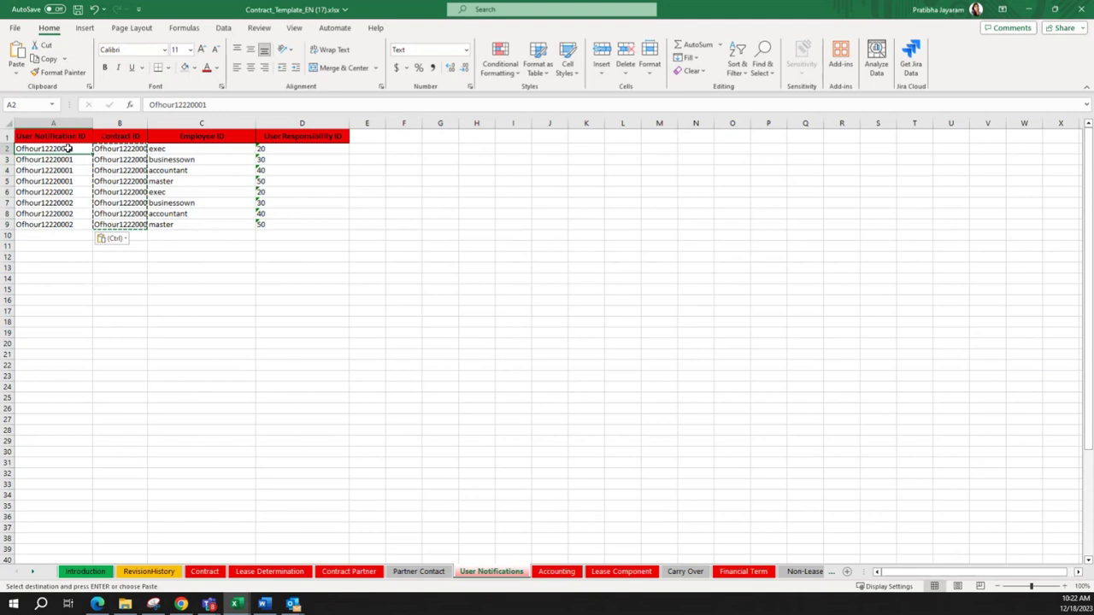
{"action": "left_click", "coordinate": [230, 103]}
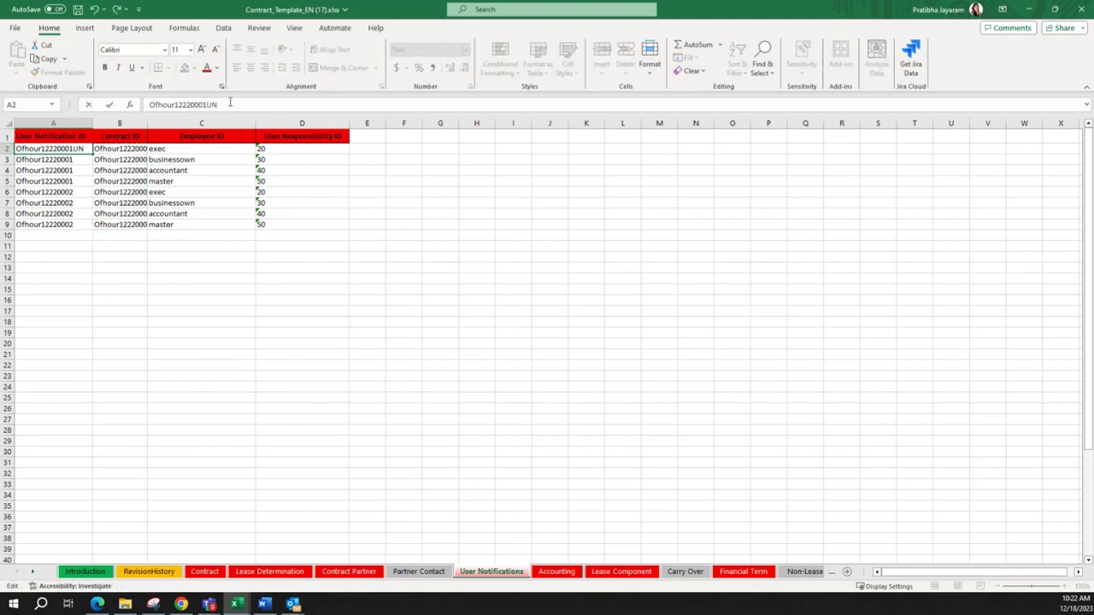
{"action": "type", "text": "UN1"}
{"action": "left_click", "coordinate": [89, 159]}
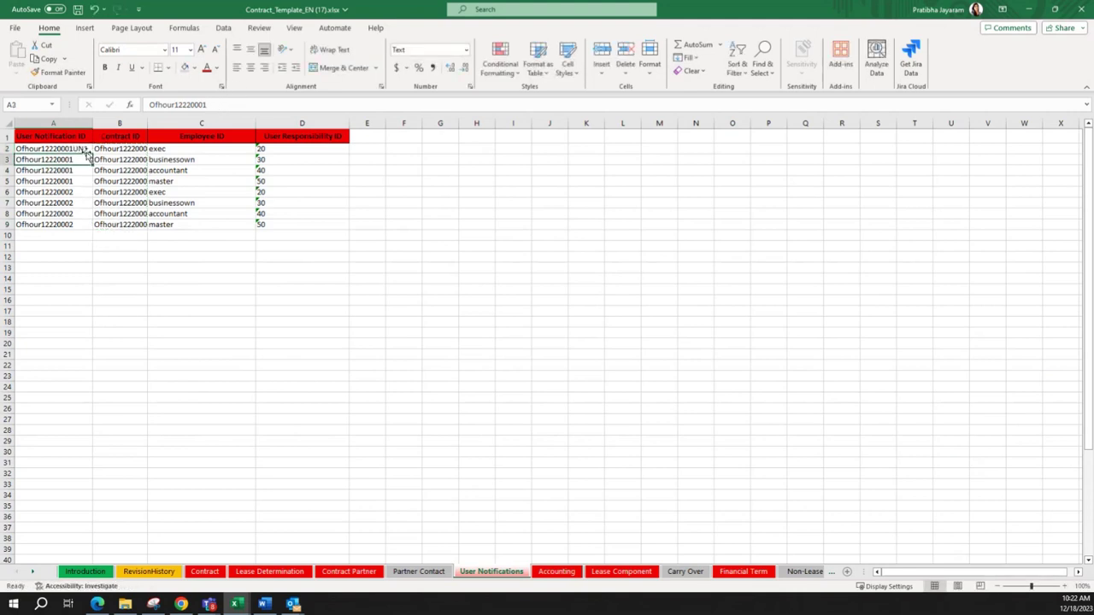
{"action": "left_click", "coordinate": [89, 149]}
{"action": "left_click_drag", "start_coordinate": [91, 154], "coordinate": [92, 181]}
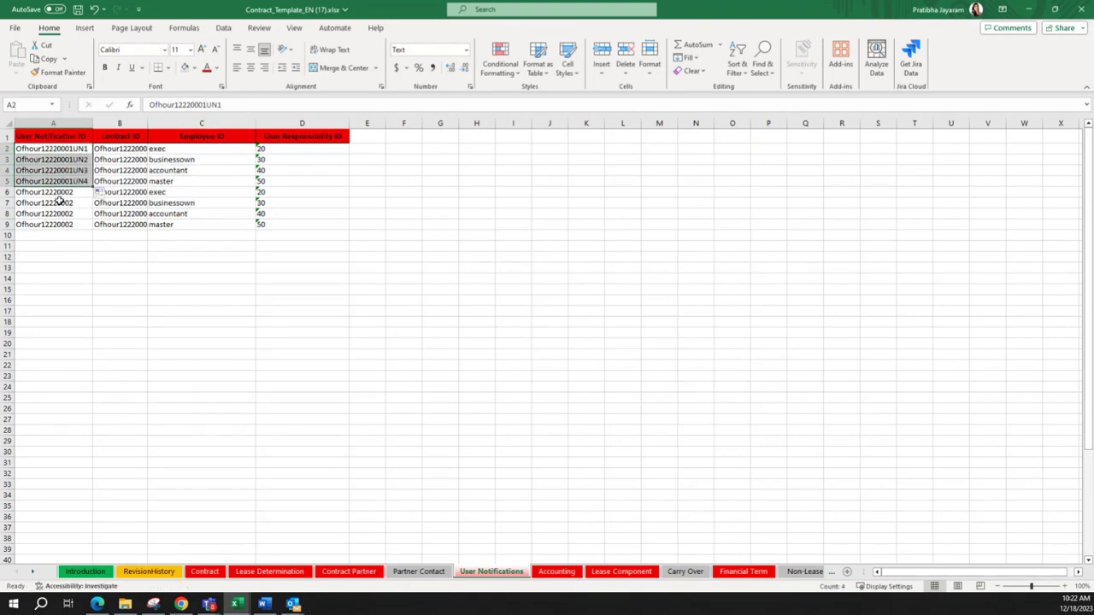
- Append UN1 to the second contract's User Notification ID in row 6 and fill the numbered series down to row 9
{"action": "left_click", "coordinate": [60, 192]}
{"action": "left_click", "coordinate": [216, 105]}
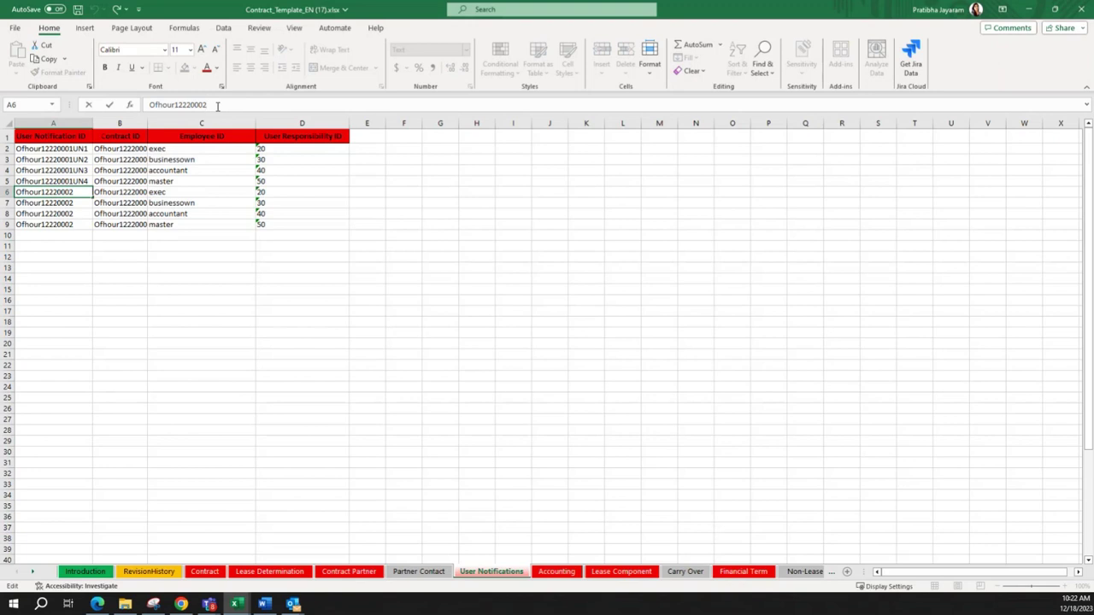
{"action": "type", "text": "UN1"}
{"action": "left_click", "coordinate": [164, 263]}
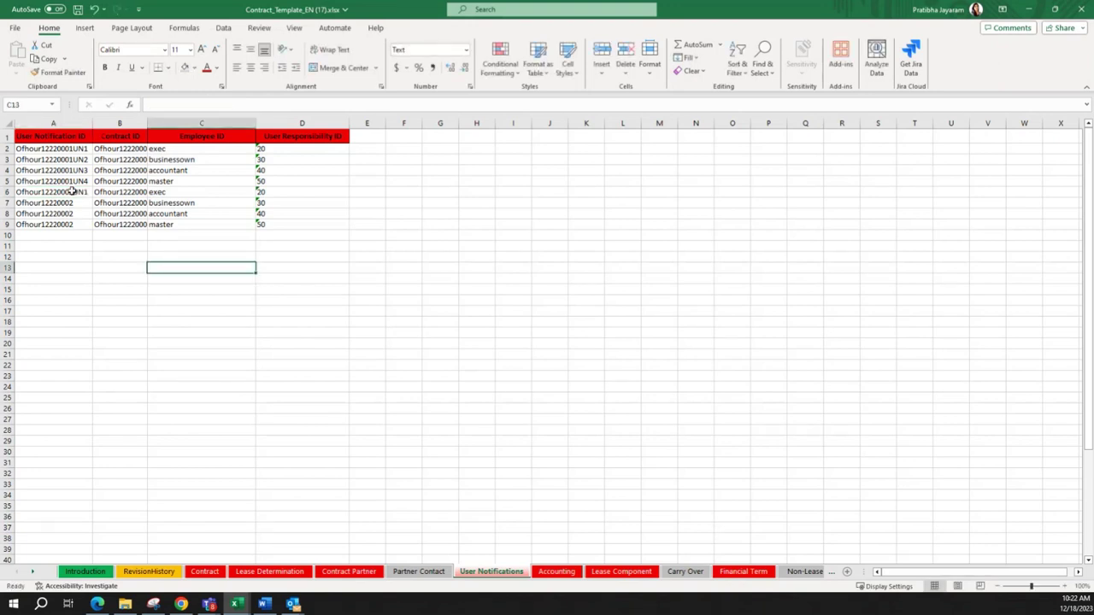
{"action": "left_click", "coordinate": [79, 192]}
{"action": "left_click_drag", "start_coordinate": [91, 196], "coordinate": [93, 228]}
{"action": "left_click", "coordinate": [119, 278]}
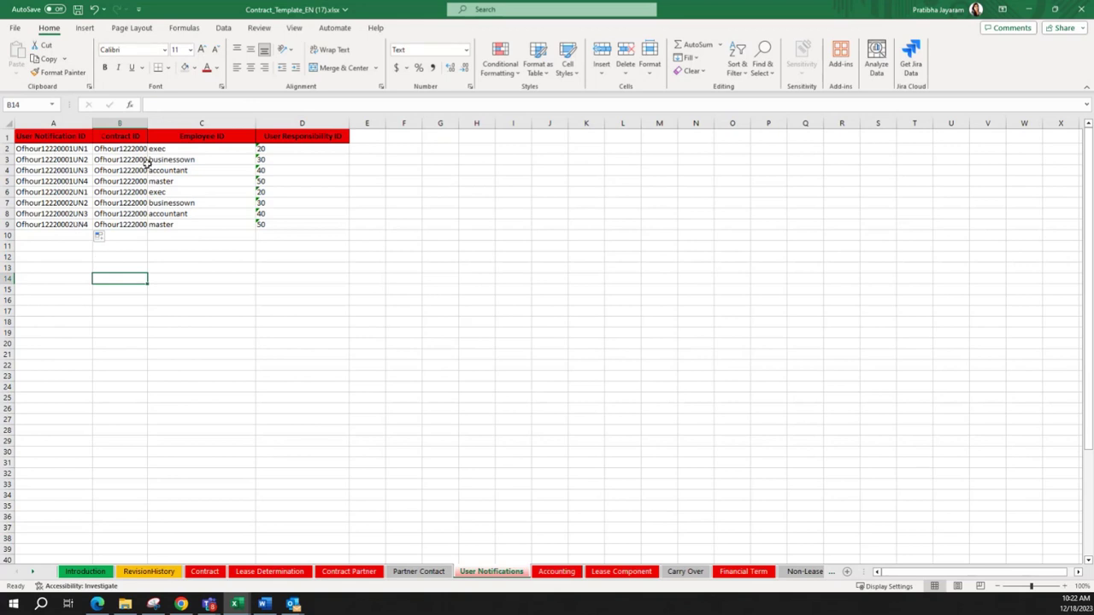
- Save the contract template workbook with the completed User Notifications sheet
{"action": "left_click", "coordinate": [168, 242]}
{"action": "left_click", "coordinate": [474, 323]}
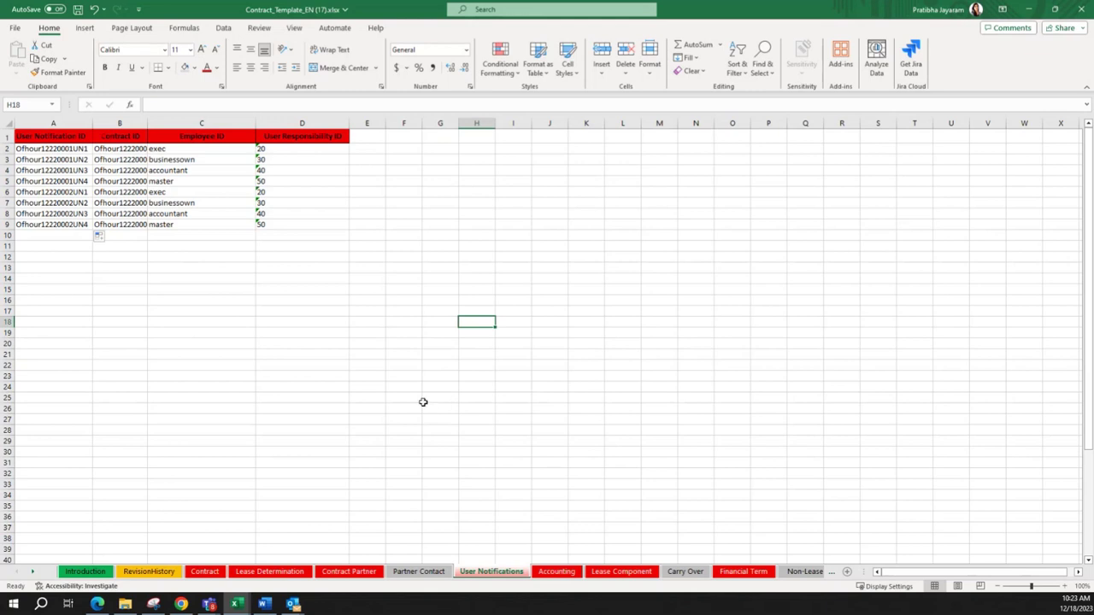
{"action": "key", "text": "ctrl+s"}
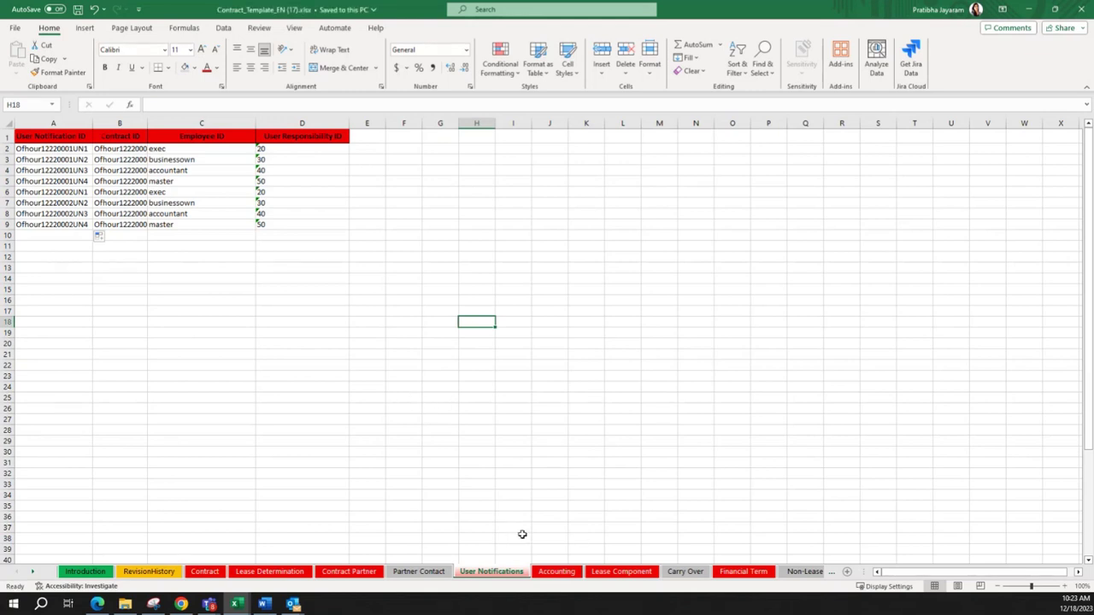
- Clear the sample data from row 2 of the Accounting sheet
{"action": "left_click", "coordinate": [555, 572]}
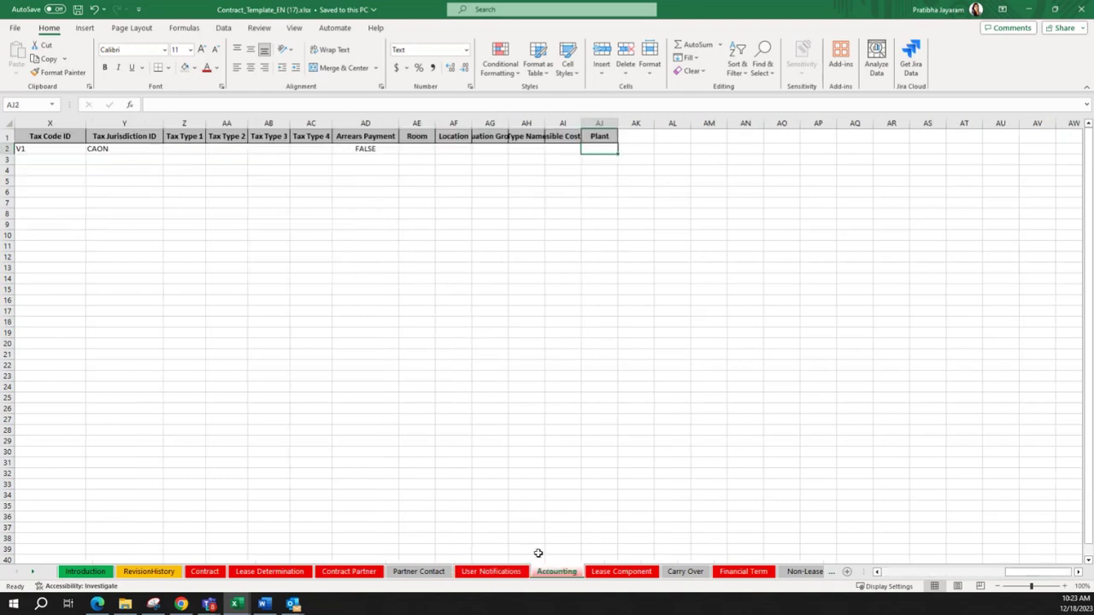
{"action": "left_click", "coordinate": [391, 373]}
{"action": "left_click_drag", "start_coordinate": [1017, 574], "coordinate": [884, 574]}
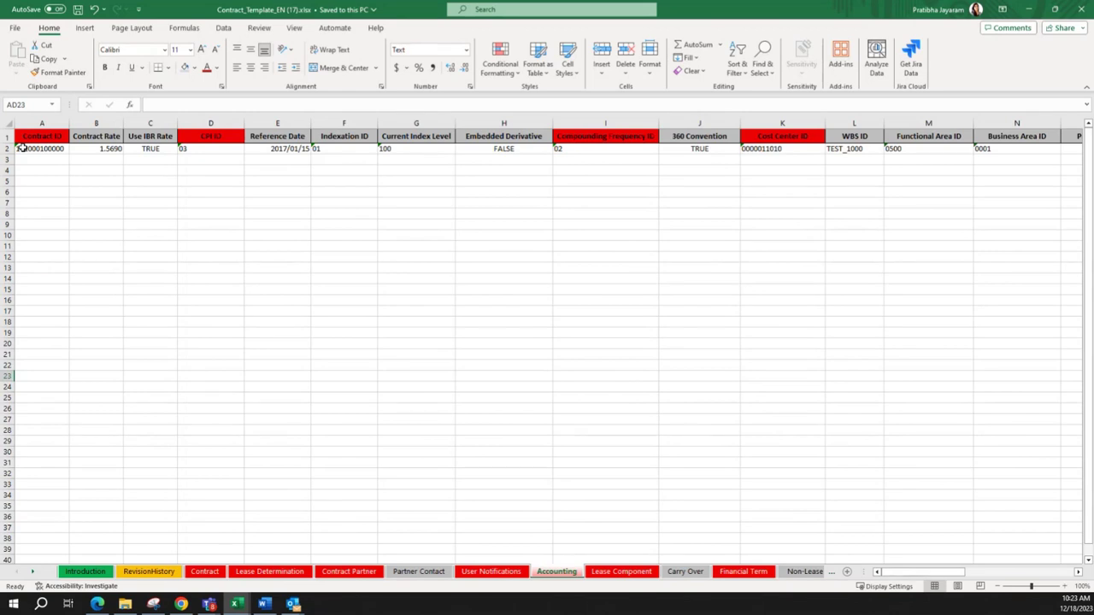
{"action": "left_click", "coordinate": [338, 212]}
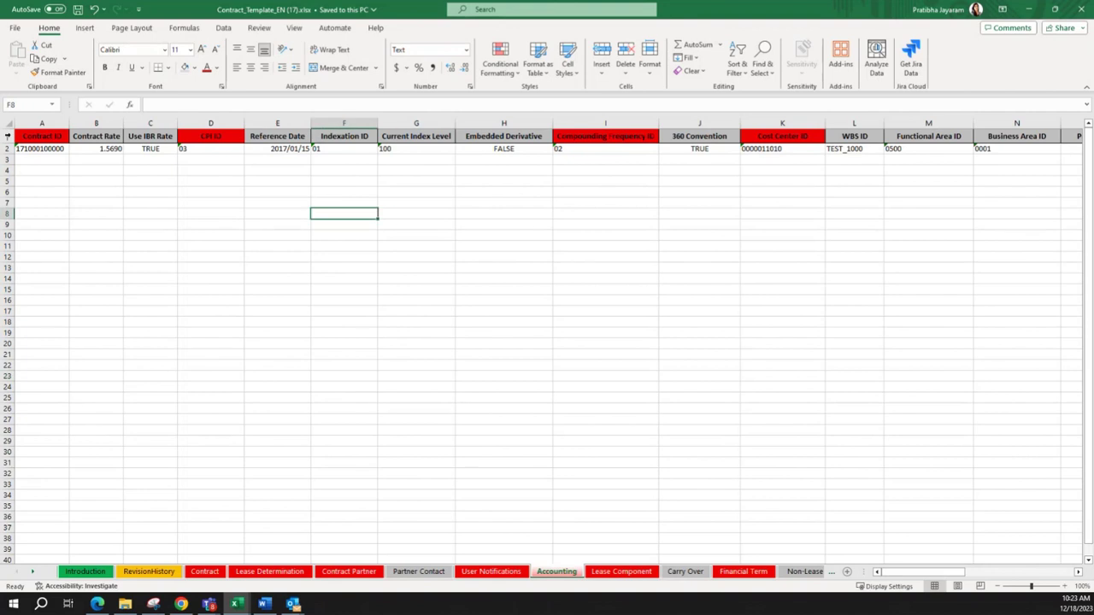
{"action": "left_click", "coordinate": [6, 149]}
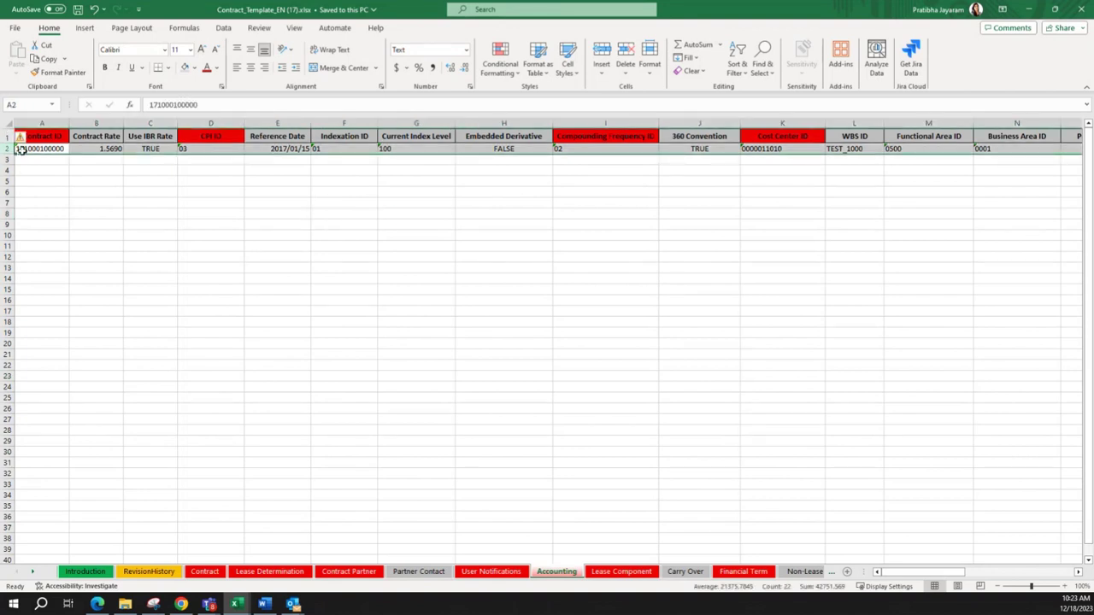
{"action": "key", "text": "Delete"}
- Copy both Contract IDs from the Contract Partner sheet into the Contract ID column of the Accounting sheet
{"action": "left_click", "coordinate": [47, 148]}
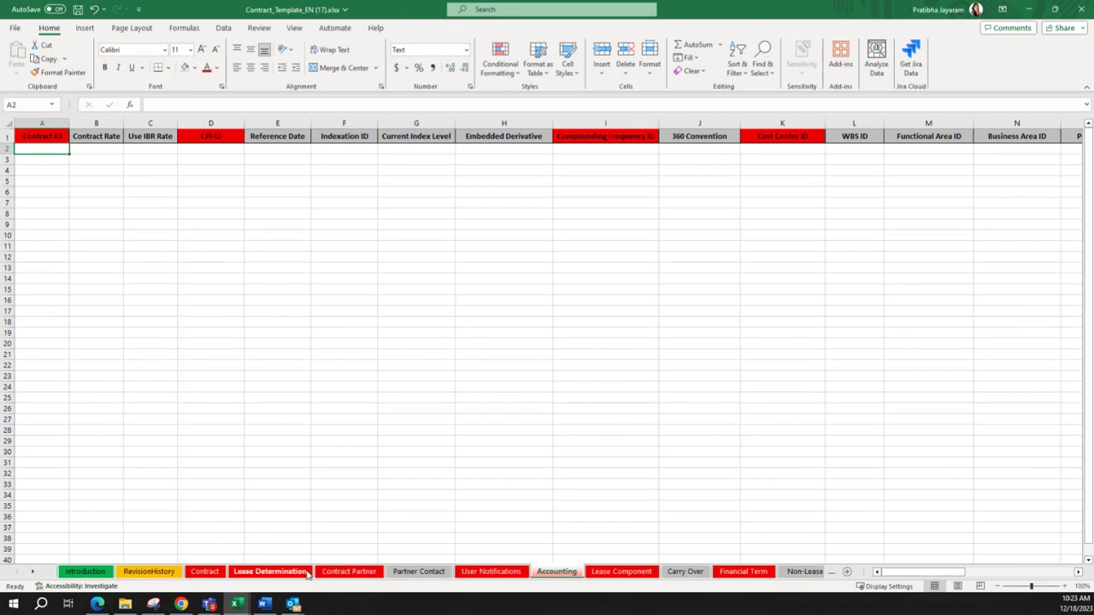
{"action": "left_click", "coordinate": [343, 573]}
{"action": "left_click_drag", "start_coordinate": [182, 155], "coordinate": [180, 165]}
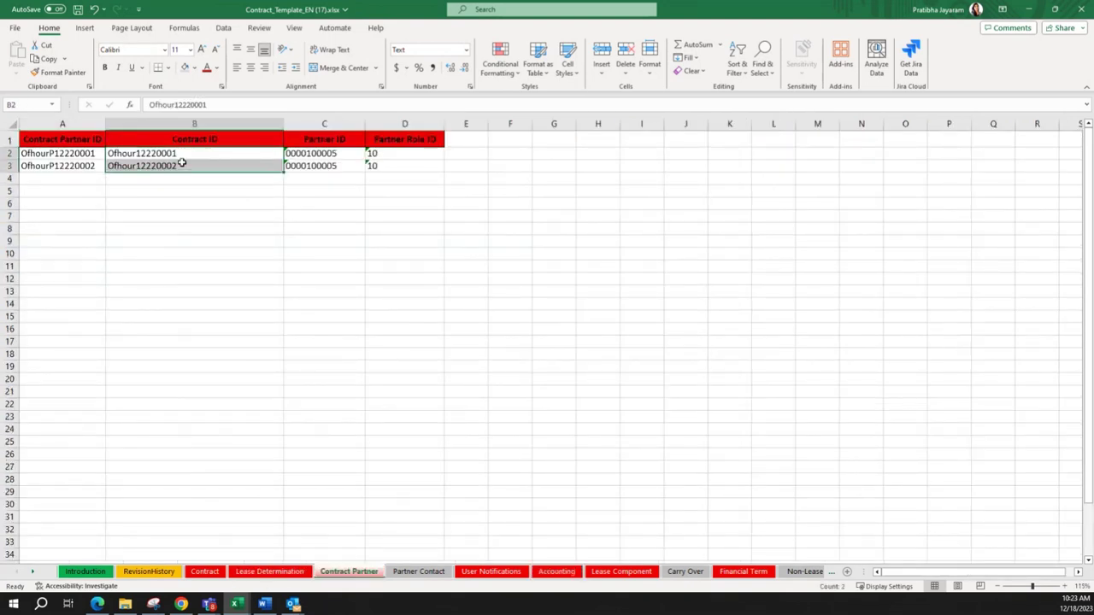
{"action": "key", "text": "ctrl+c"}
{"action": "left_click", "coordinate": [556, 571]}
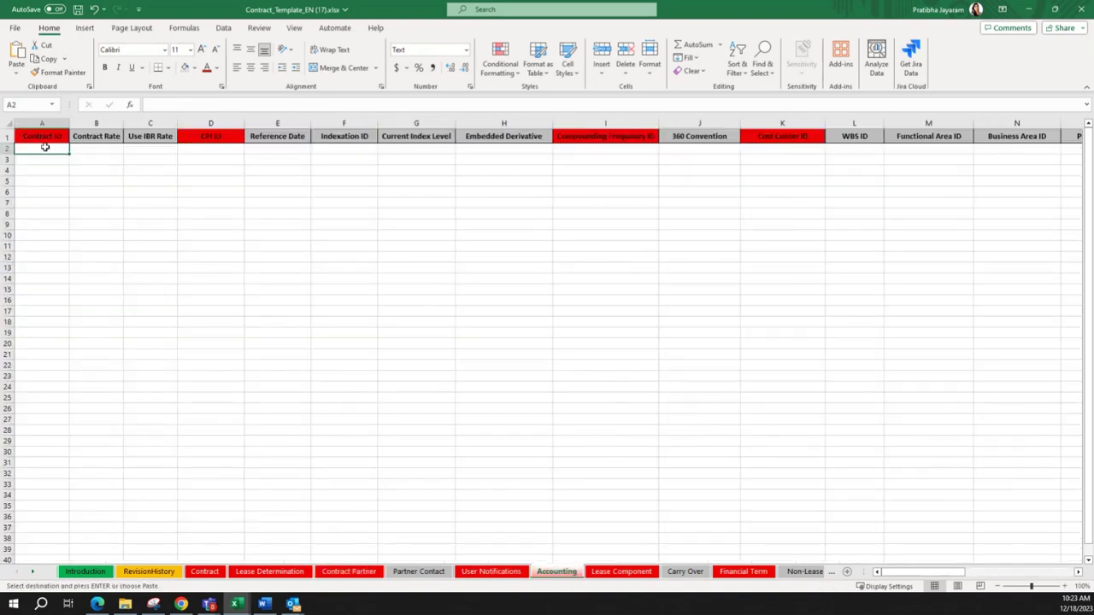
{"action": "key", "text": "ctrl+v"}
- Set the Contract Rate to 2 for both contracts on the Accounting sheet
{"action": "left_click", "coordinate": [101, 151]}
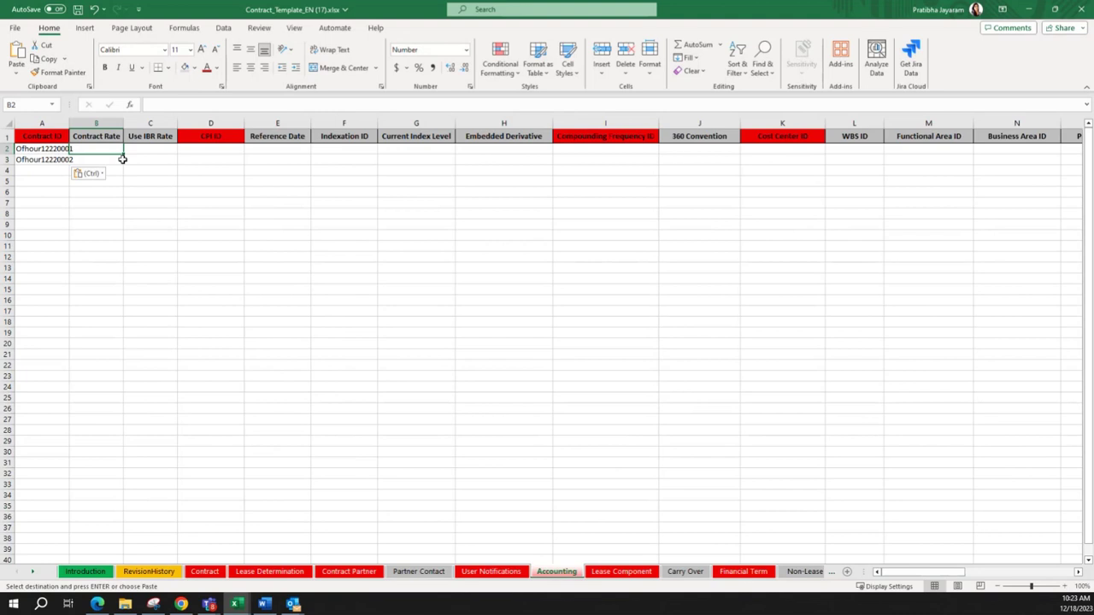
{"action": "type", "text": "2"}
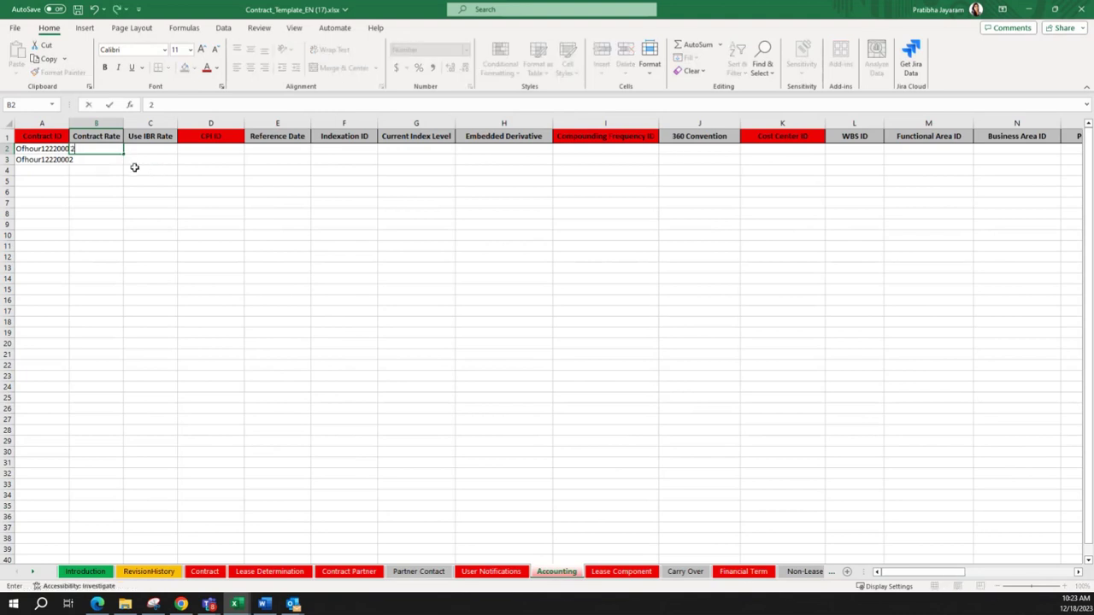
{"action": "key", "text": "Return"}
{"action": "left_click", "coordinate": [113, 149]}
{"action": "key", "text": "ctrl+c"}
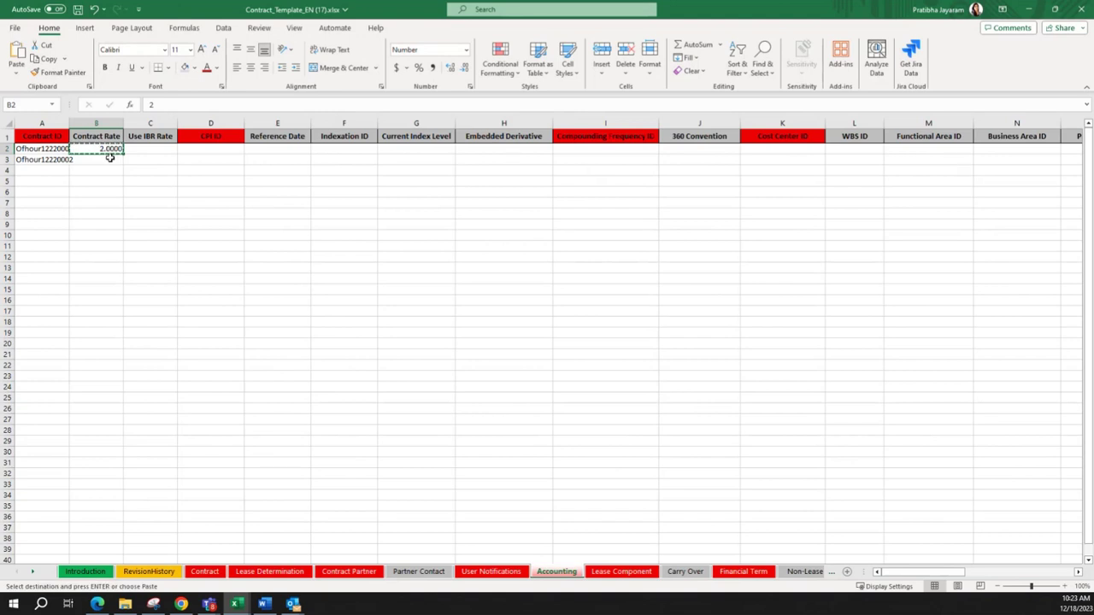
{"action": "left_click", "coordinate": [109, 158]}
{"action": "key", "text": "ctrl+v"}
- Set Use IBR Rate to FALSE for both contracts on the Accounting sheet
{"action": "left_click_drag", "start_coordinate": [165, 149], "coordinate": [165, 159]}
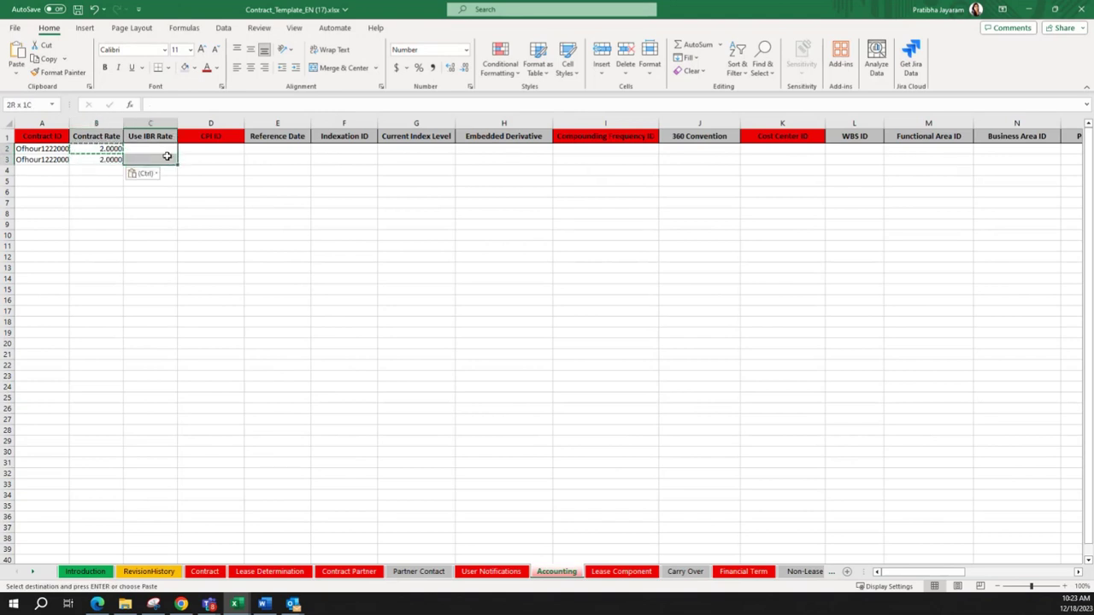
{"action": "left_click", "coordinate": [165, 150]}
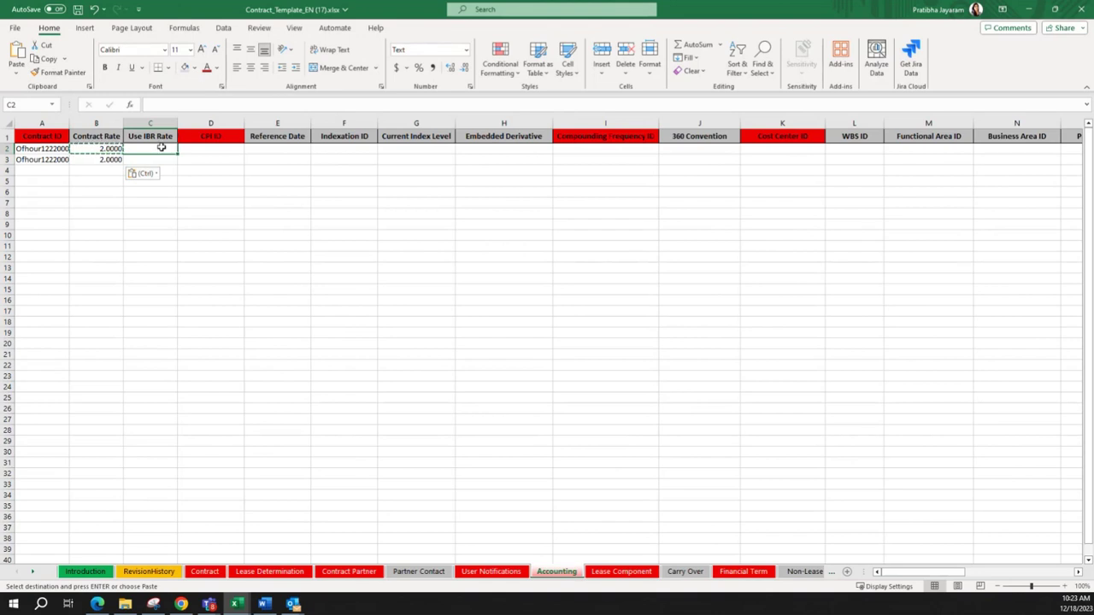
{"action": "type", "text": "FA"}
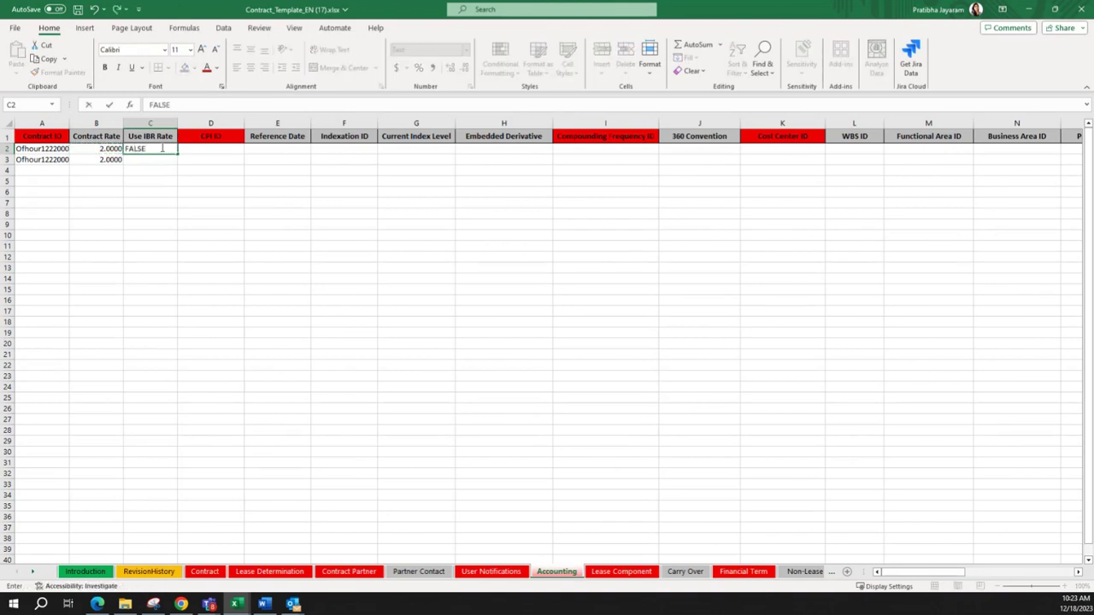
{"action": "type", "text": "LSE"}
{"action": "key", "text": "Return"}
{"action": "left_click_drag", "start_coordinate": [162, 148], "coordinate": [142, 161]}
{"action": "key", "text": "ctrl+c"}
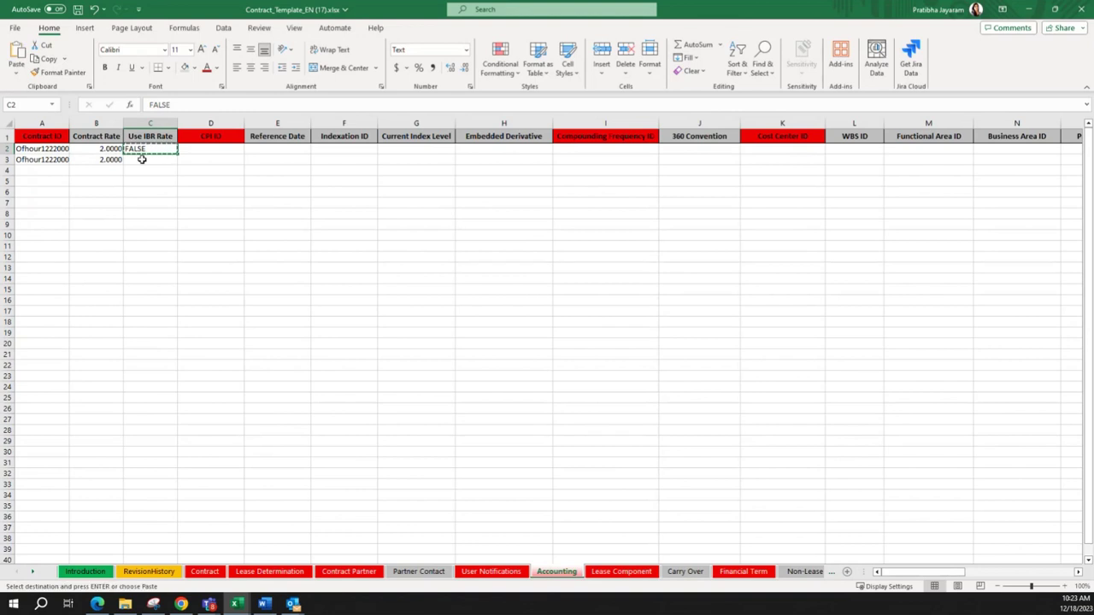
{"action": "key", "text": "ctrl+v"}
- Switch to the Back end details document in Word and look up the Consumer Price Index IDs for the CPI ID column
{"action": "left_click", "coordinate": [213, 153]}
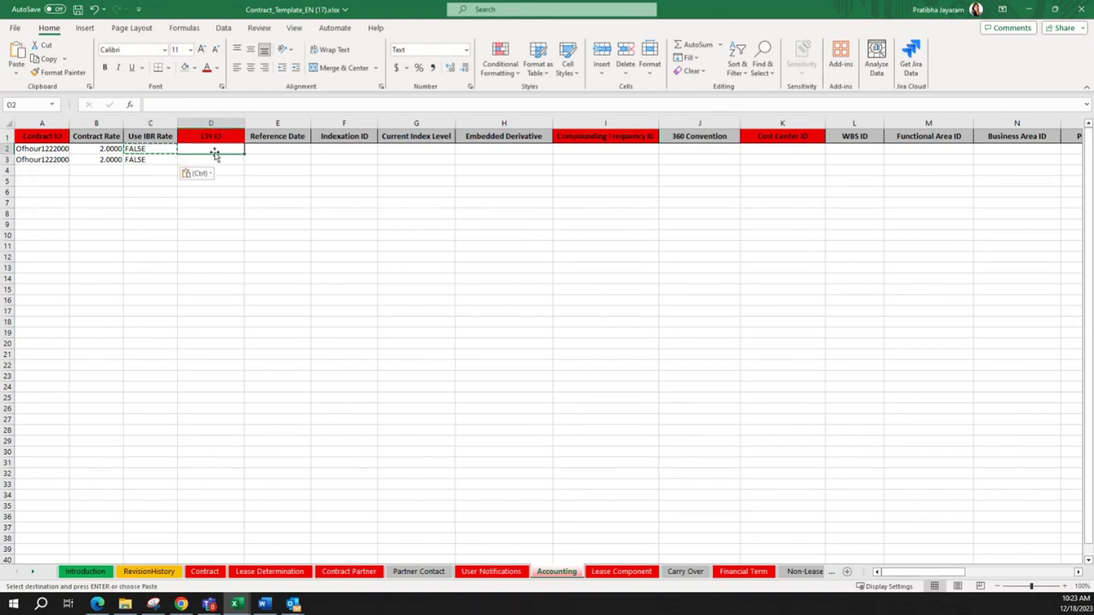
{"action": "key", "text": "alt+Tab"}
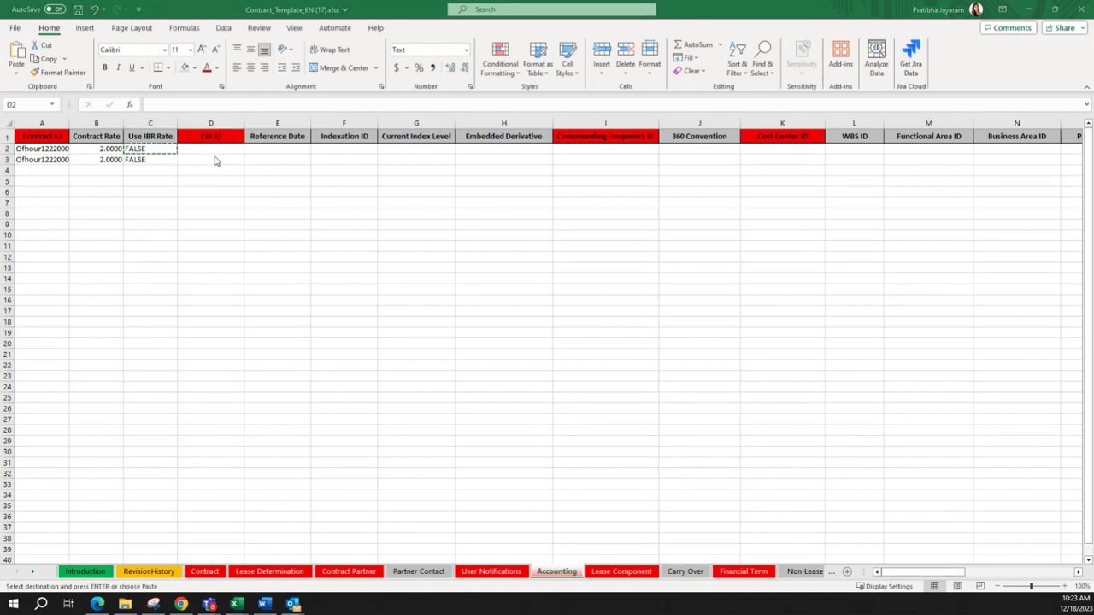
{"action": "scroll", "coordinate": [312, 304], "scroll_direction": "down", "scroll_amount": 10}
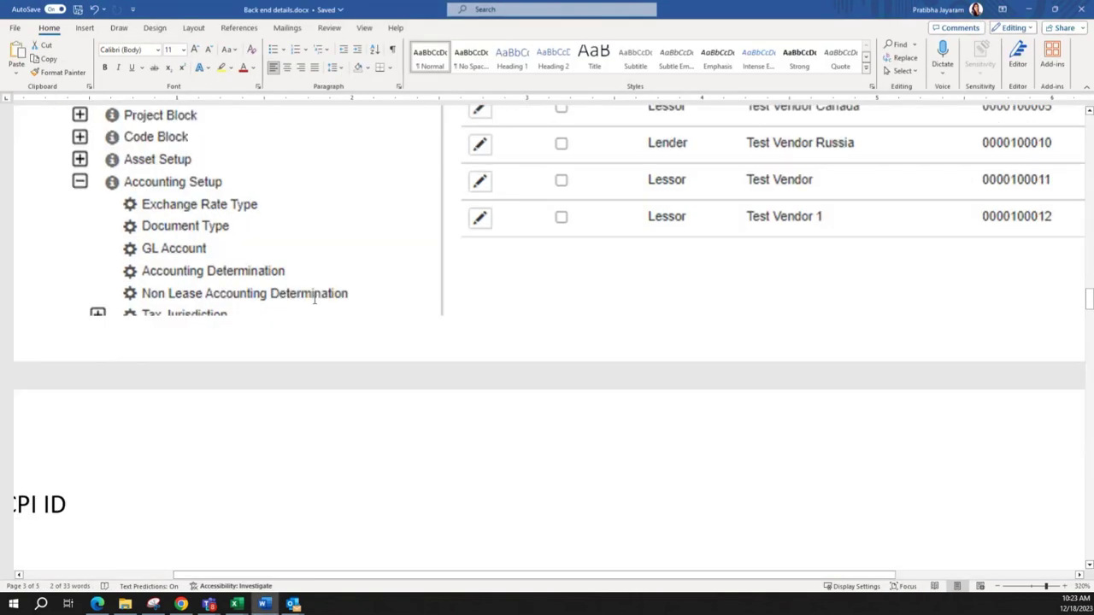
{"action": "scroll", "coordinate": [313, 303], "scroll_direction": "up", "scroll_amount": 5}
{"action": "scroll", "coordinate": [312, 313], "scroll_direction": "down", "scroll_amount": 5}
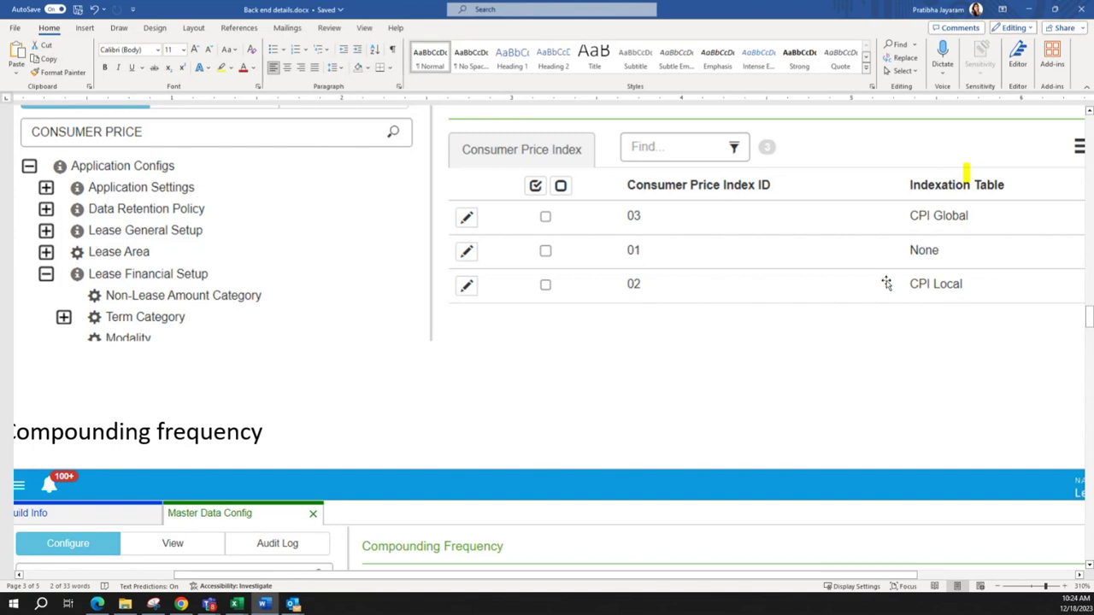
{"action": "key", "text": "alt"}
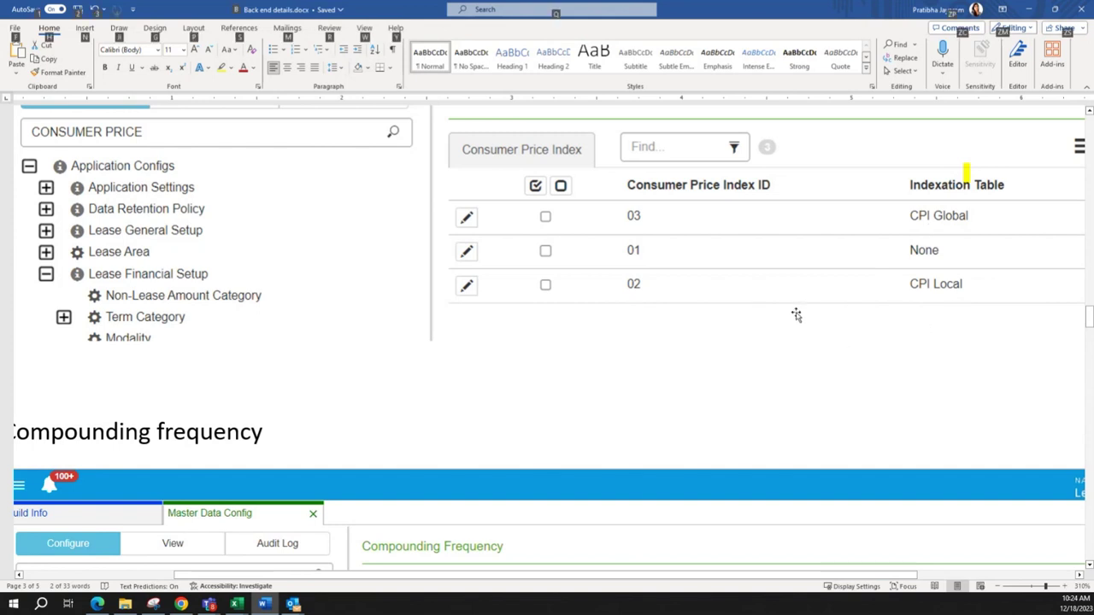
- Switch back to the Excel template and set the CPI ID to 01 for both contracts on the Accounting sheet
{"action": "key", "text": "alt+Tab"}
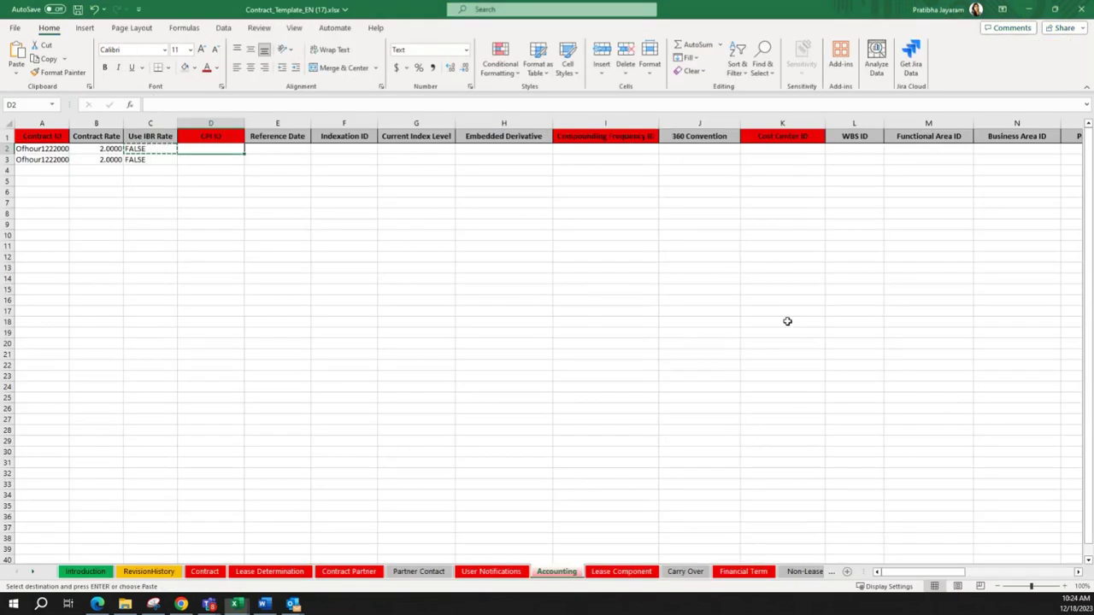
{"action": "type", "text": "01"}
{"action": "key", "text": "Return"}
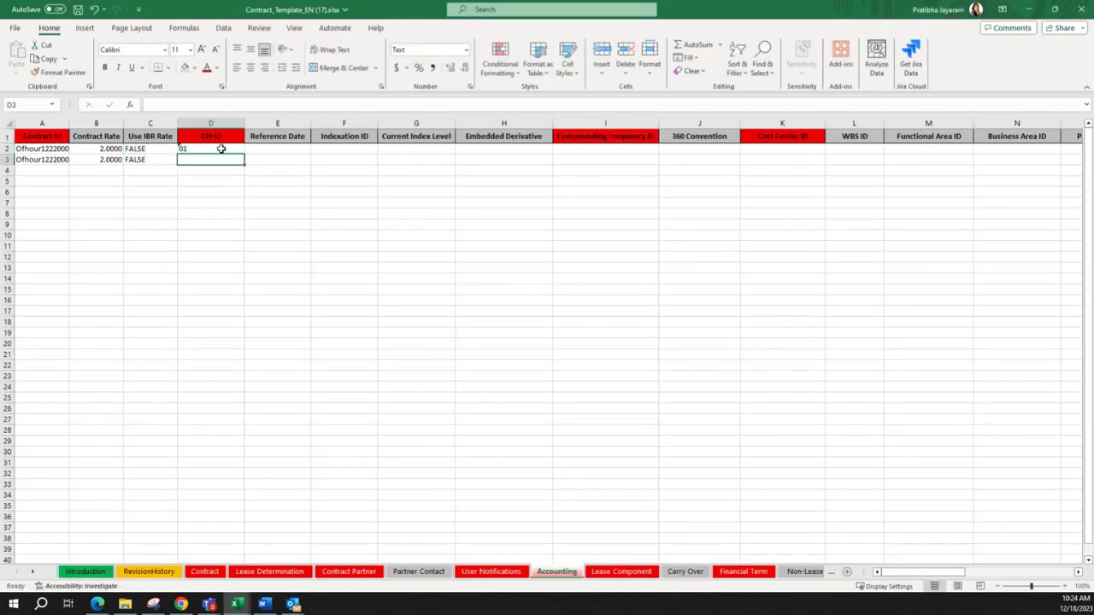
{"action": "left_click", "coordinate": [221, 148]}
{"action": "key", "text": "ctrl+c"}
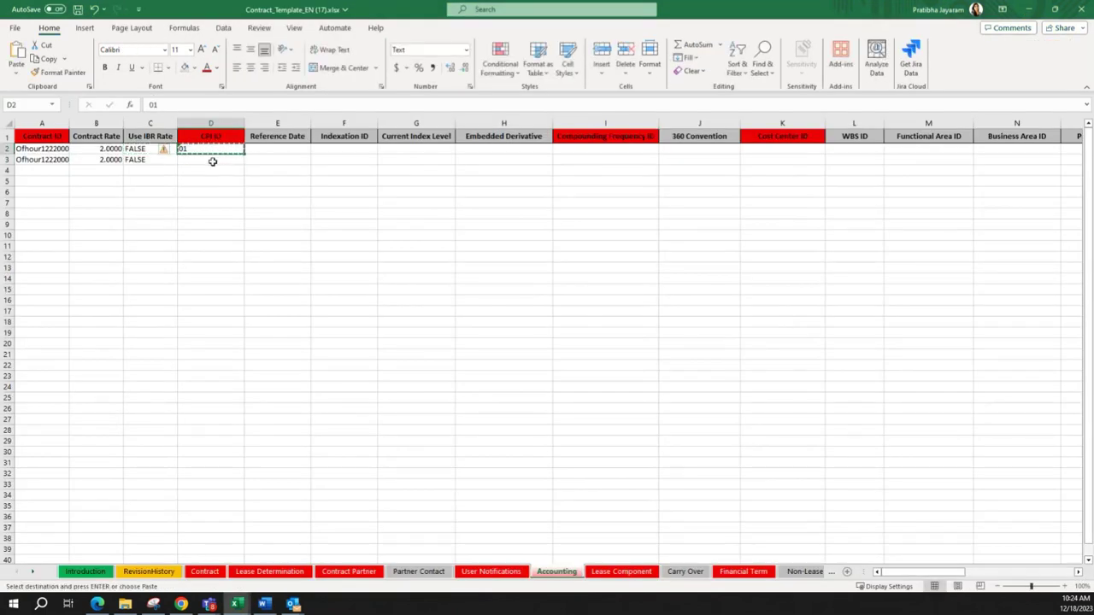
{"action": "left_click", "coordinate": [212, 160]}
{"action": "key", "text": "ctrl+v"}
{"action": "left_click_drag", "start_coordinate": [278, 150], "coordinate": [504, 156]}
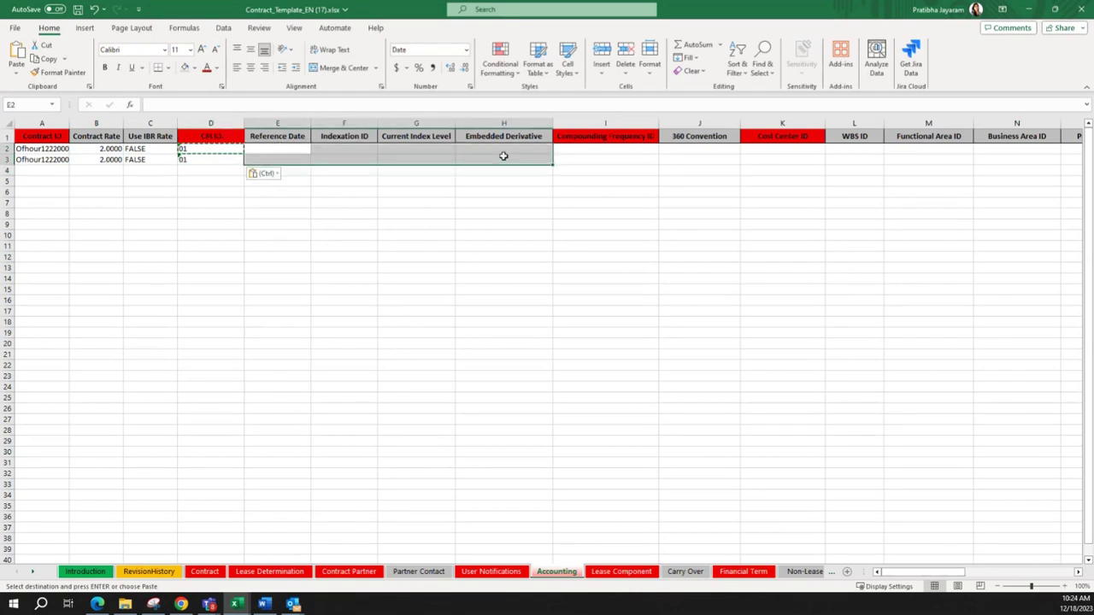
{"action": "left_click", "coordinate": [195, 148]}
{"action": "left_click_drag", "start_coordinate": [195, 159], "coordinate": [209, 156]}
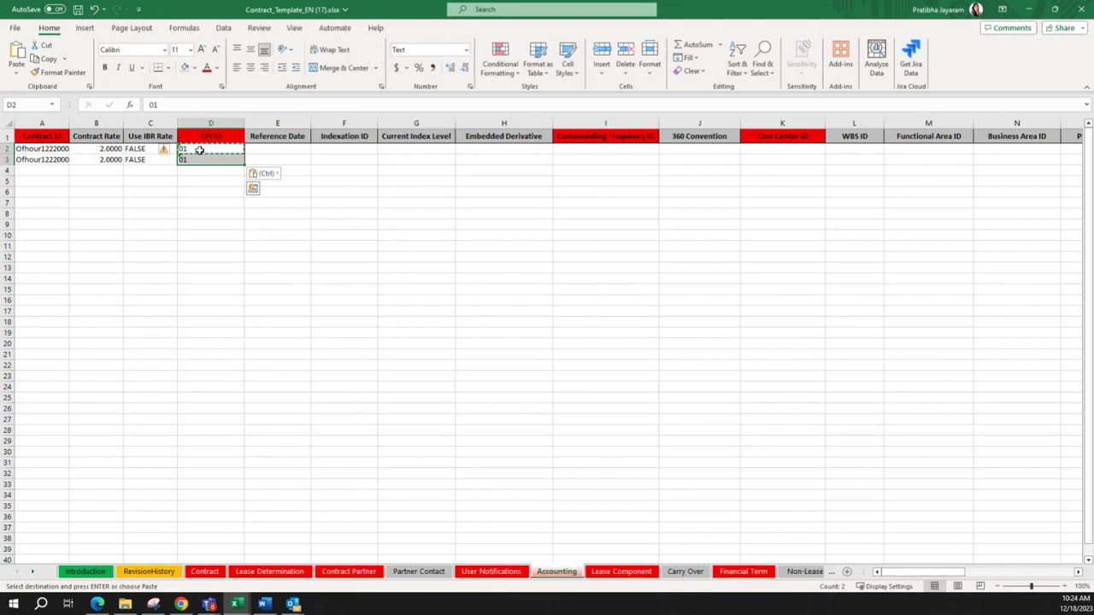
{"action": "left_click_drag", "start_coordinate": [268, 151], "coordinate": [330, 160]}
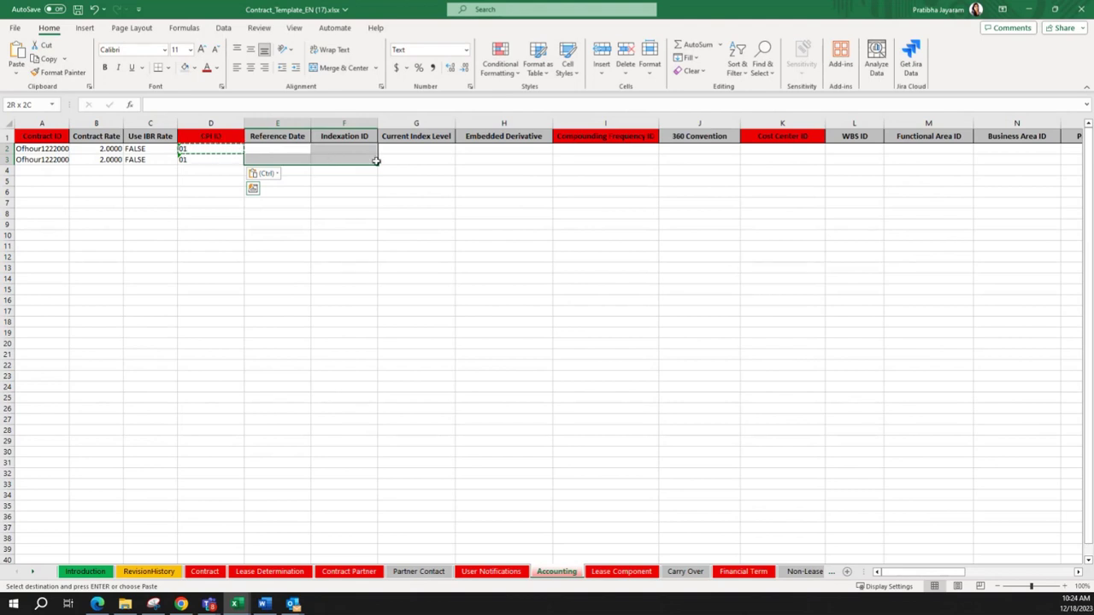
{"action": "left_click", "coordinate": [215, 148]}
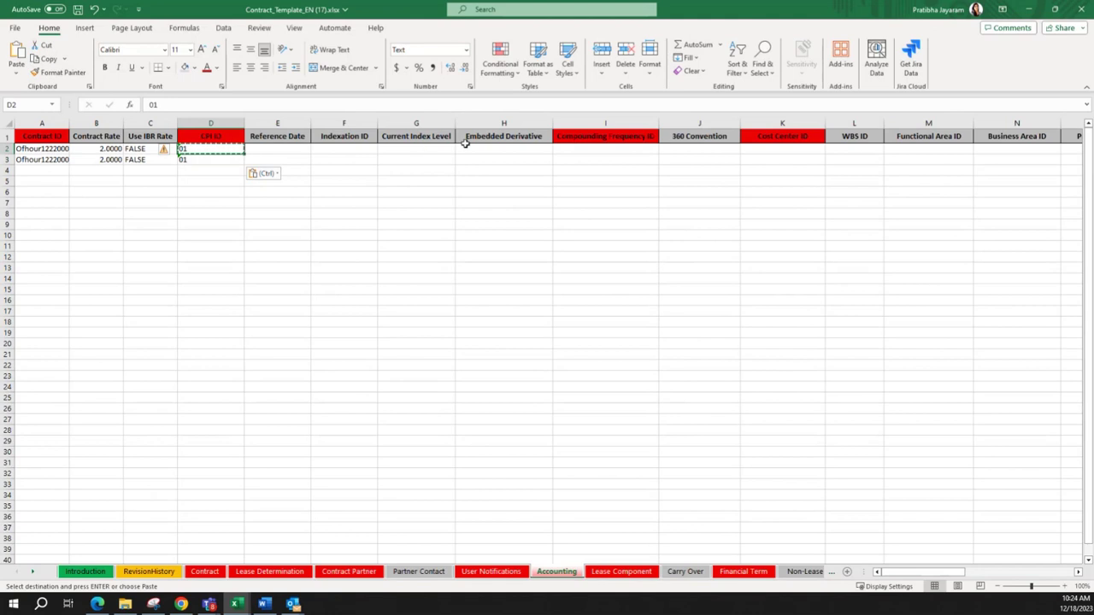
{"action": "left_click_drag", "start_coordinate": [429, 145], "coordinate": [430, 162]}
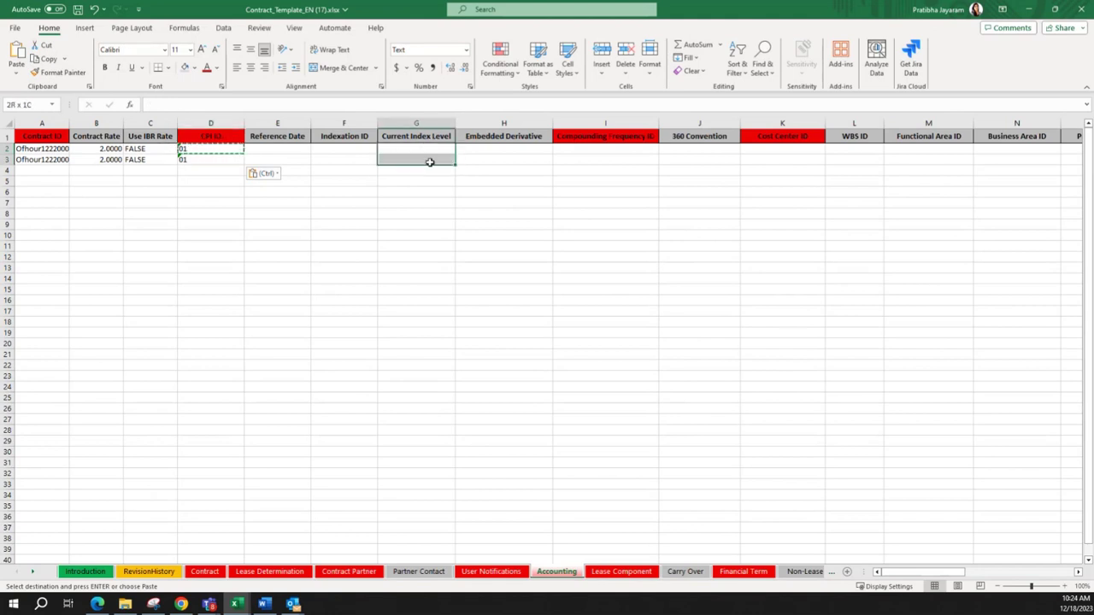
{"action": "left_click", "coordinate": [503, 150]}
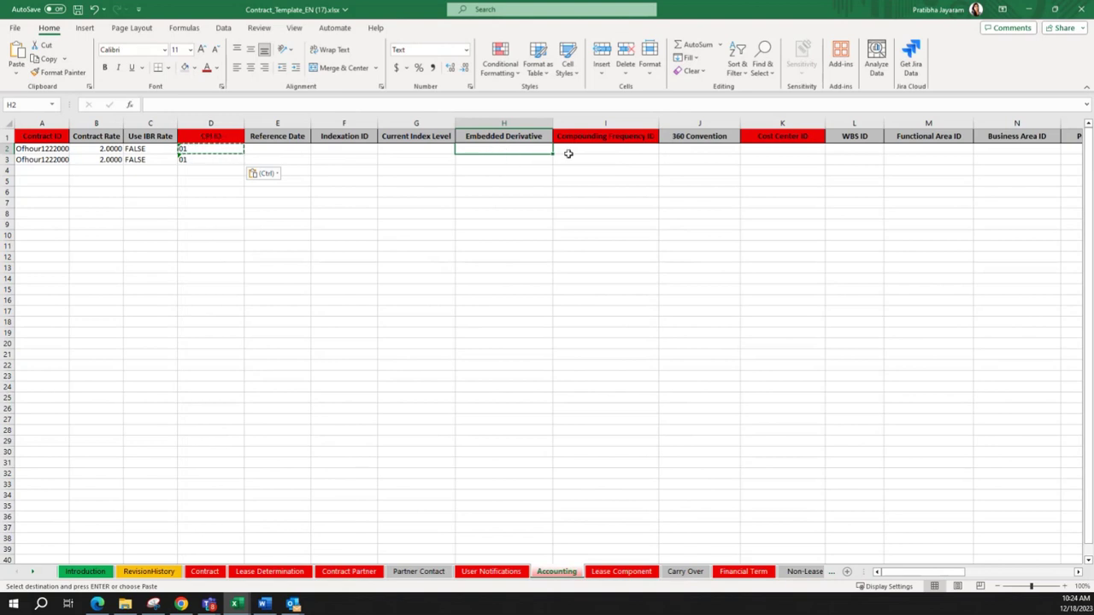
- Switch to the Back end details document in Word and look up the Compounding Frequency IDs for the Compounding Frequency ID column
{"action": "left_click", "coordinate": [596, 153]}
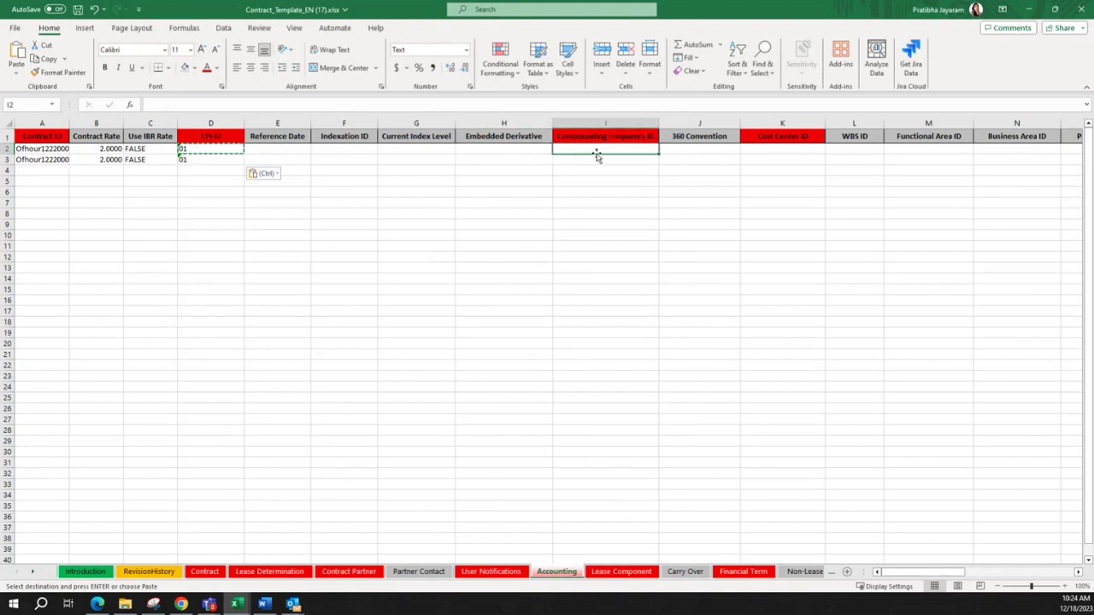
{"action": "key", "text": "alt+Tab"}
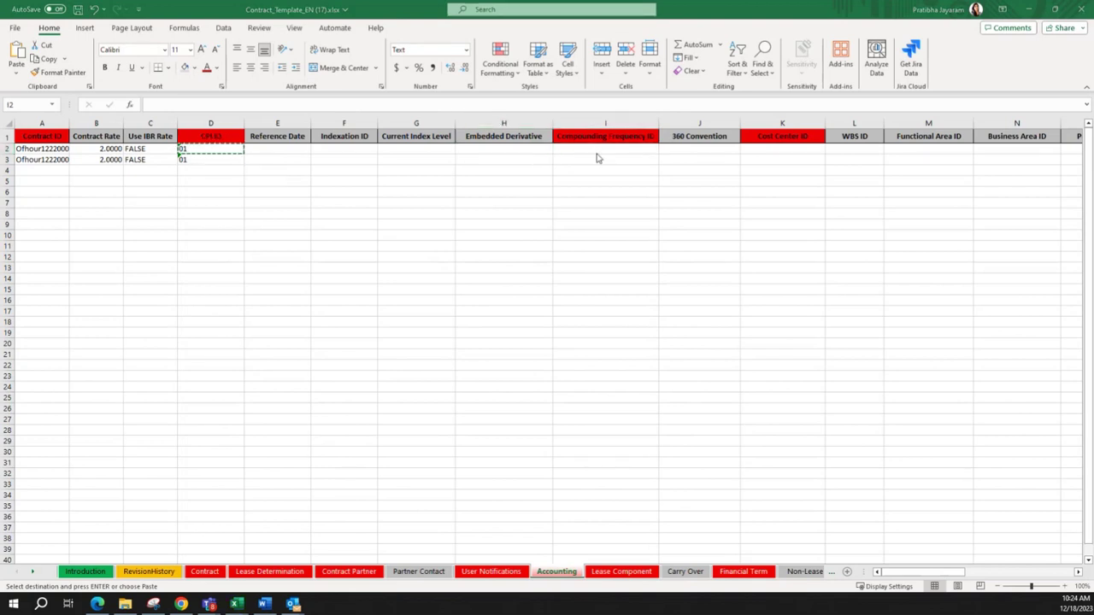
{"action": "scroll", "coordinate": [418, 334], "scroll_direction": "down", "scroll_amount": 5}
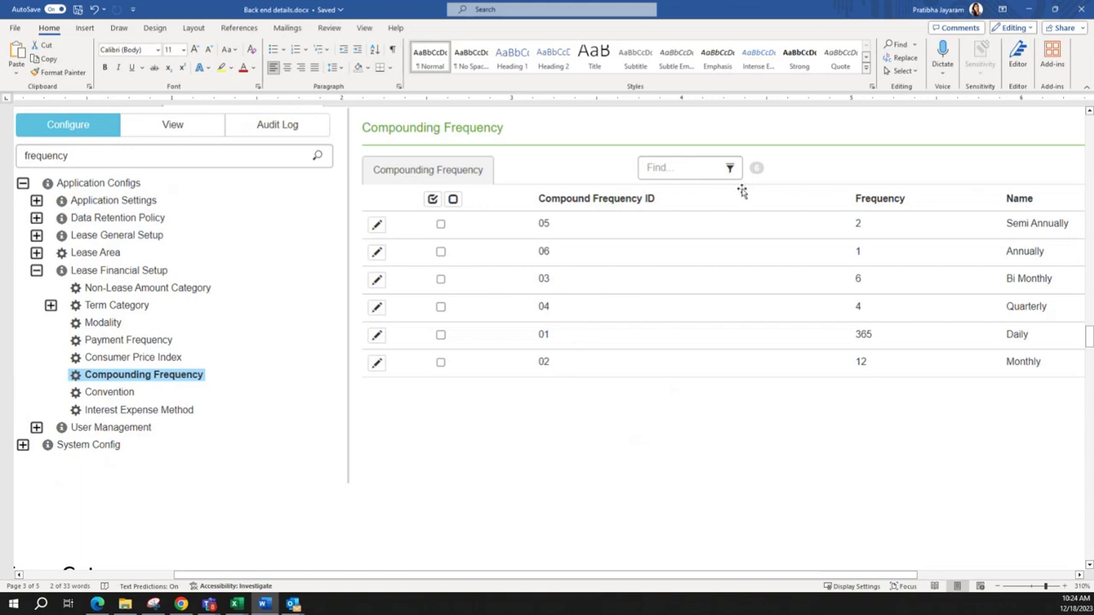
{"action": "key", "text": "alt+Tab"}
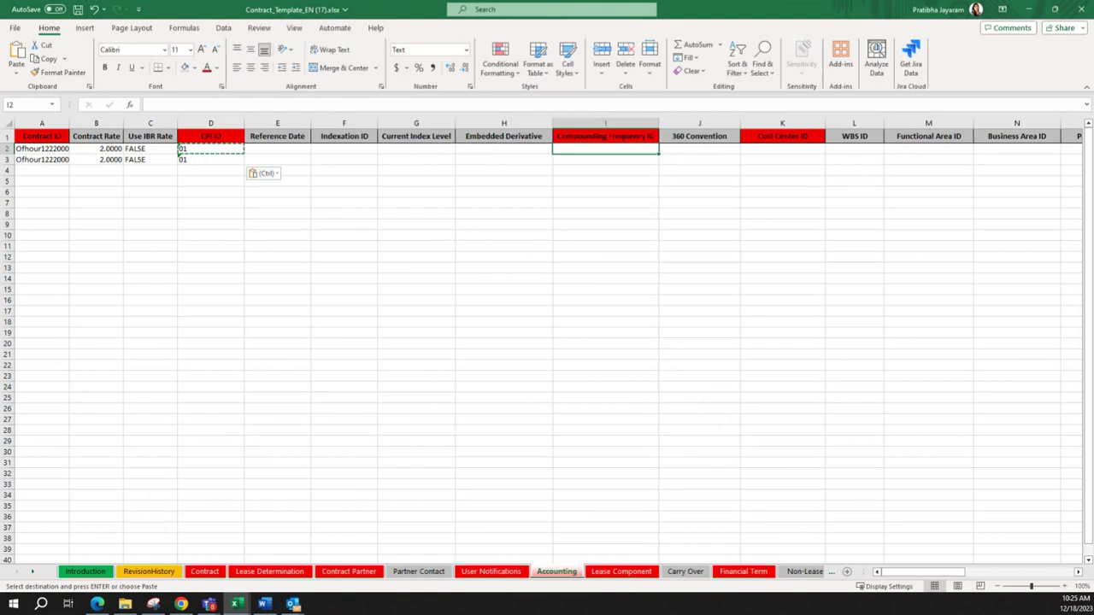
- Set the Compounding Frequency ID to 02 for both contracts on the Accounting sheet and check it against the Word document's list
{"action": "key", "text": "alt+Tab"}
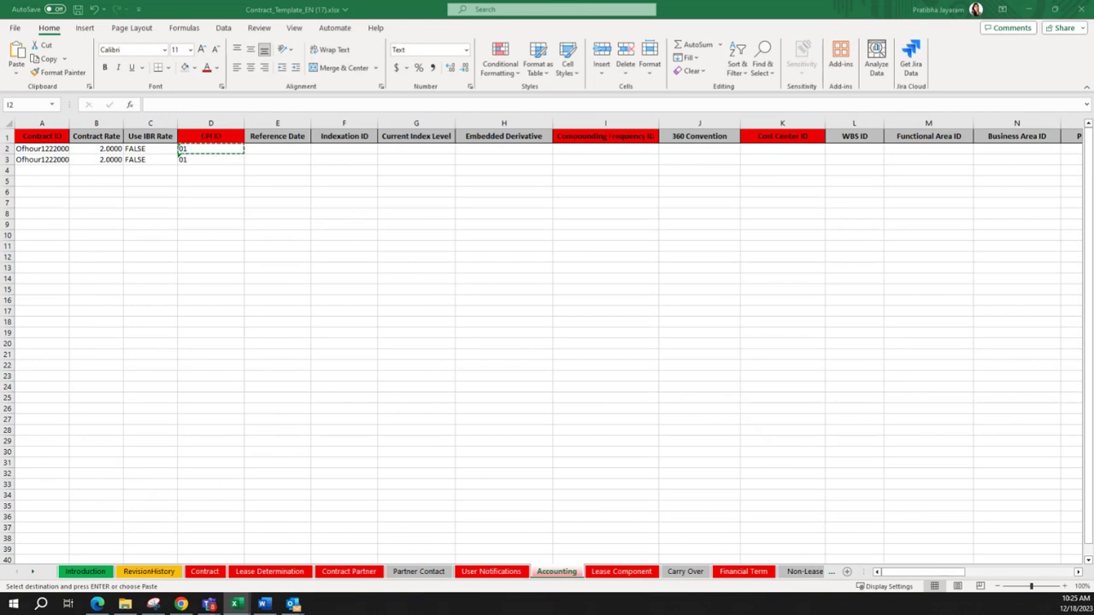
{"action": "key", "text": "alt+Tab"}
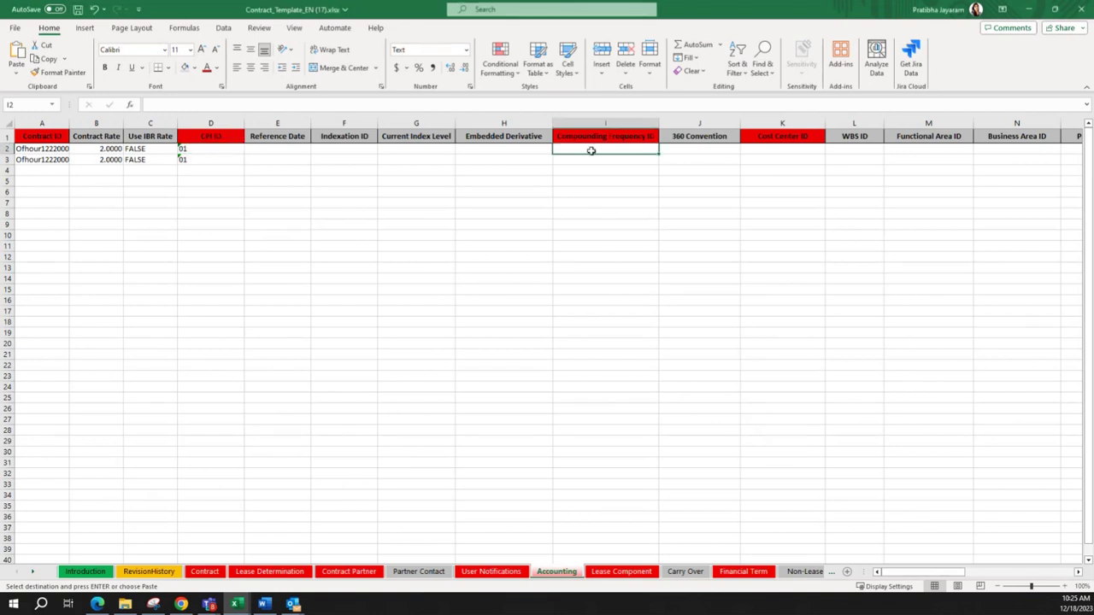
{"action": "type", "text": "02 02"}
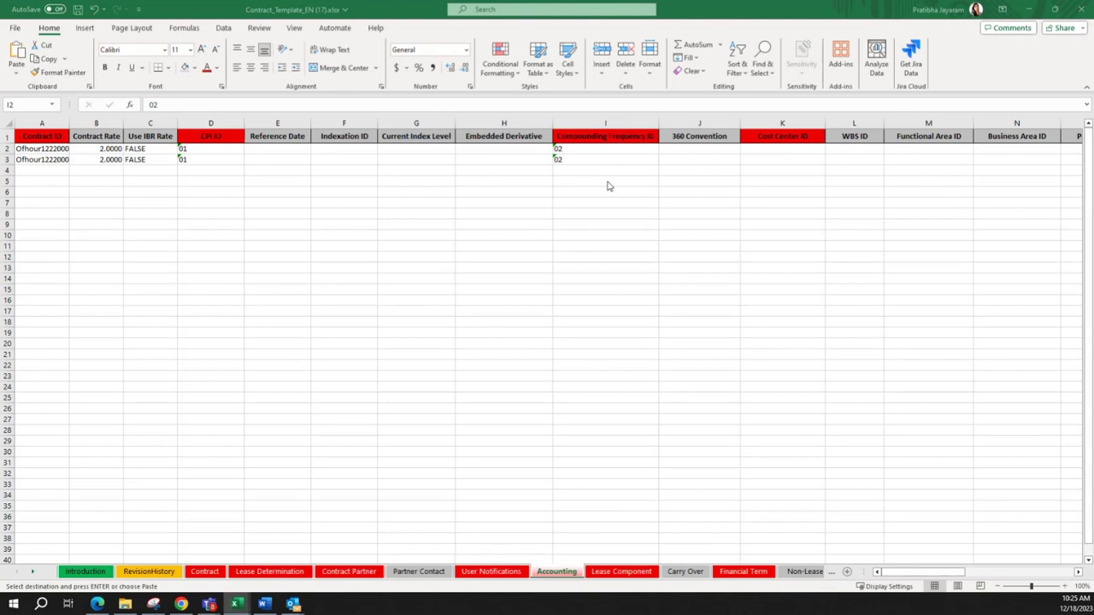
{"action": "key", "text": "alt+Tab"}
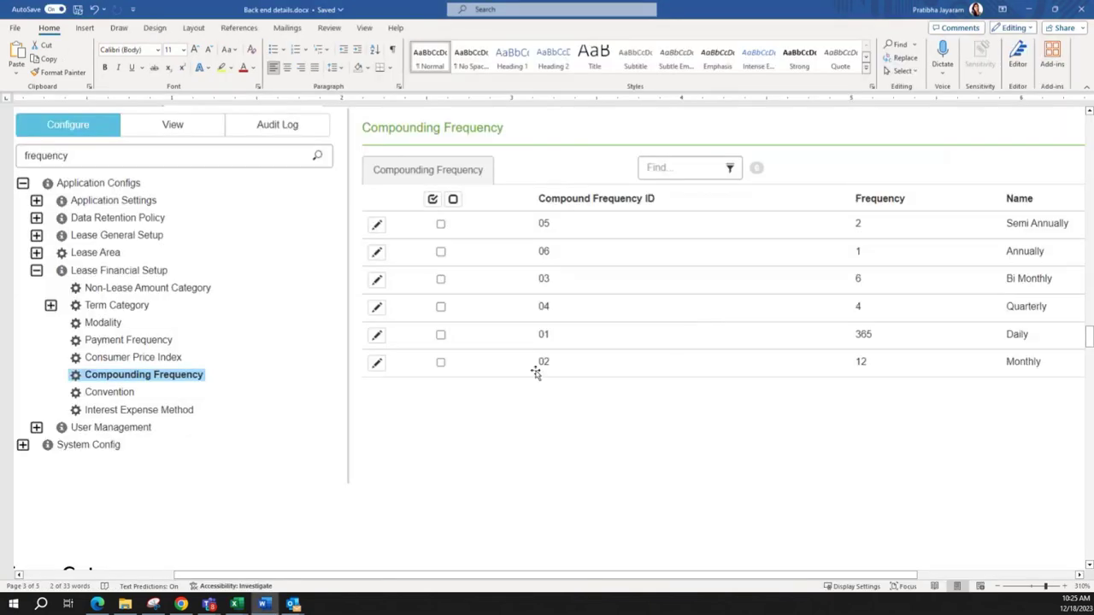
{"action": "key", "text": "alt+Tab"}
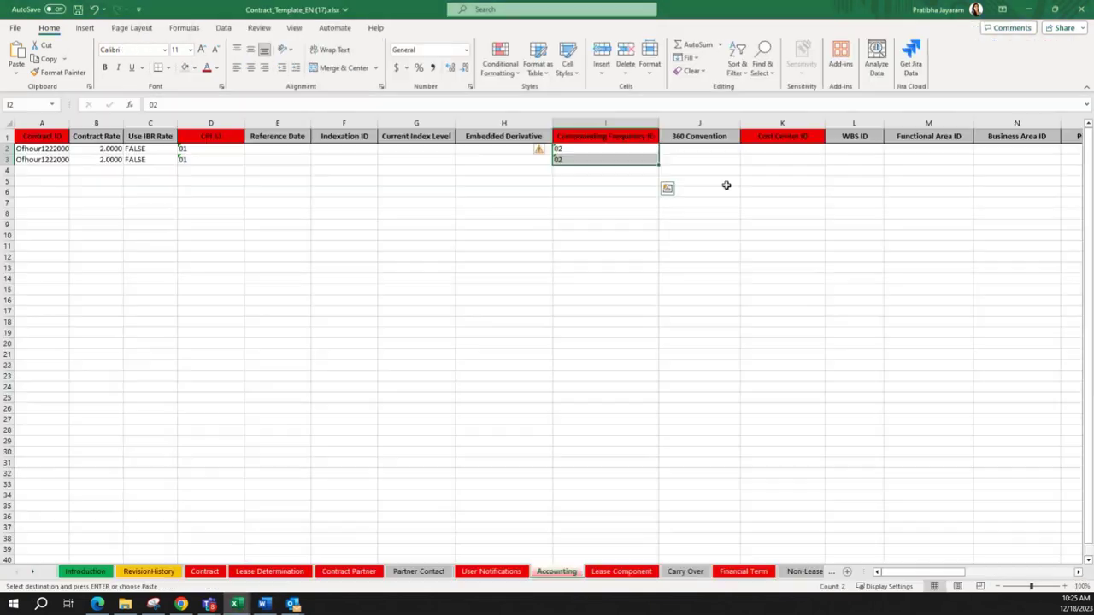
- Set 360 Convention to TRUE for both contracts on the Accounting sheet
{"action": "left_click", "coordinate": [772, 159]}
{"action": "left_click", "coordinate": [687, 152]}
{"action": "left_click_drag", "start_coordinate": [687, 152], "coordinate": [686, 160]}
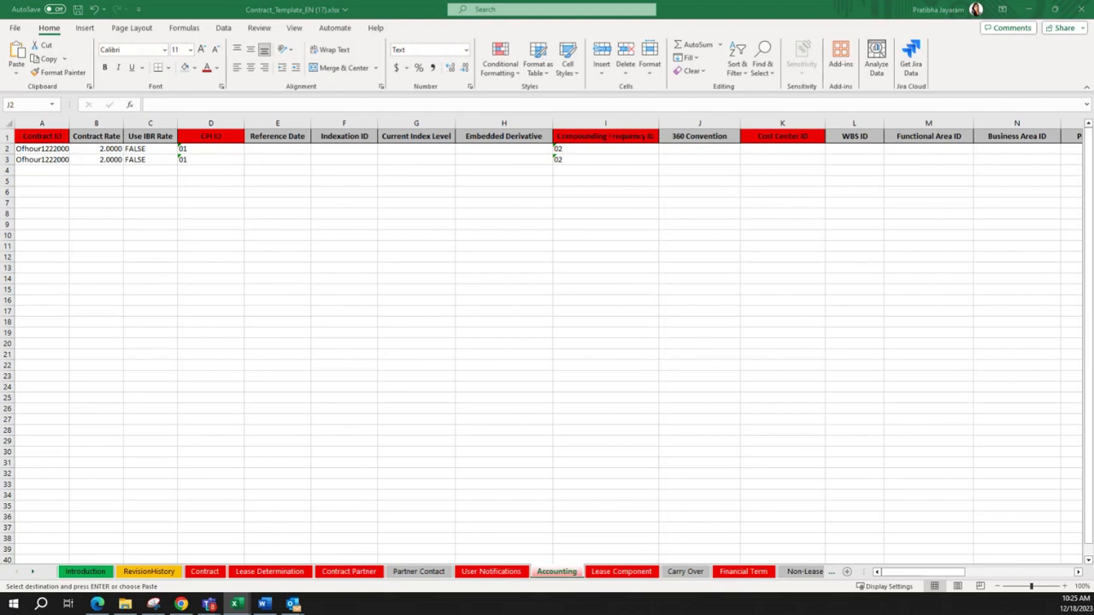
{"action": "left_click_drag", "start_coordinate": [693, 148], "coordinate": [693, 159]}
{"action": "type", "text": "TRUE TRUE"}
{"action": "left_click", "coordinate": [690, 192]}
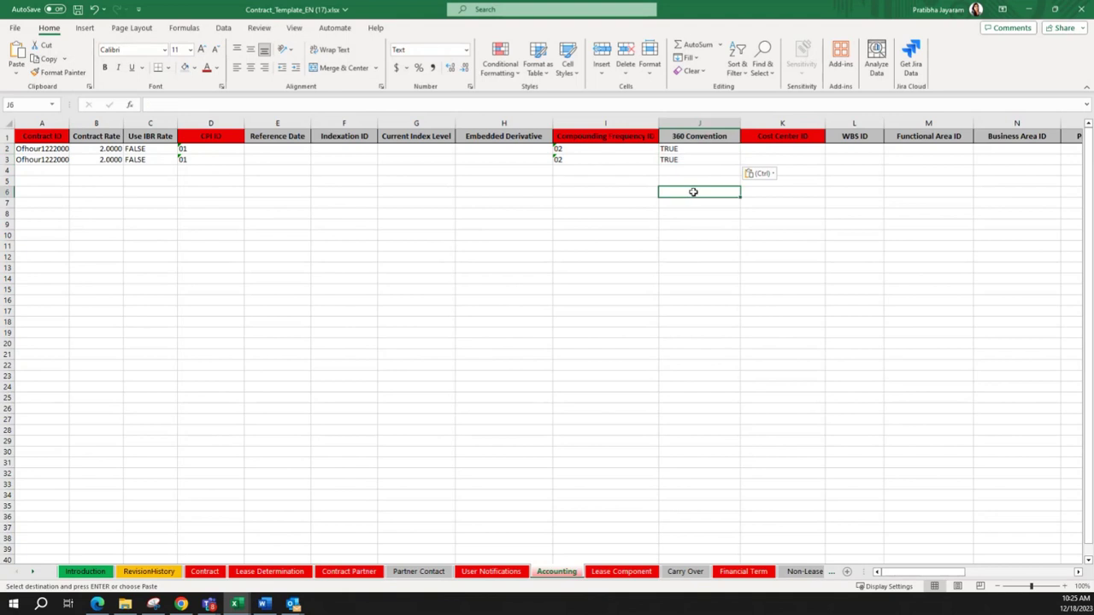
- Switch to the Back end details document in Word and look up the Administration cost center's ID for the Cost Center ID column
{"action": "left_click", "coordinate": [775, 152]}
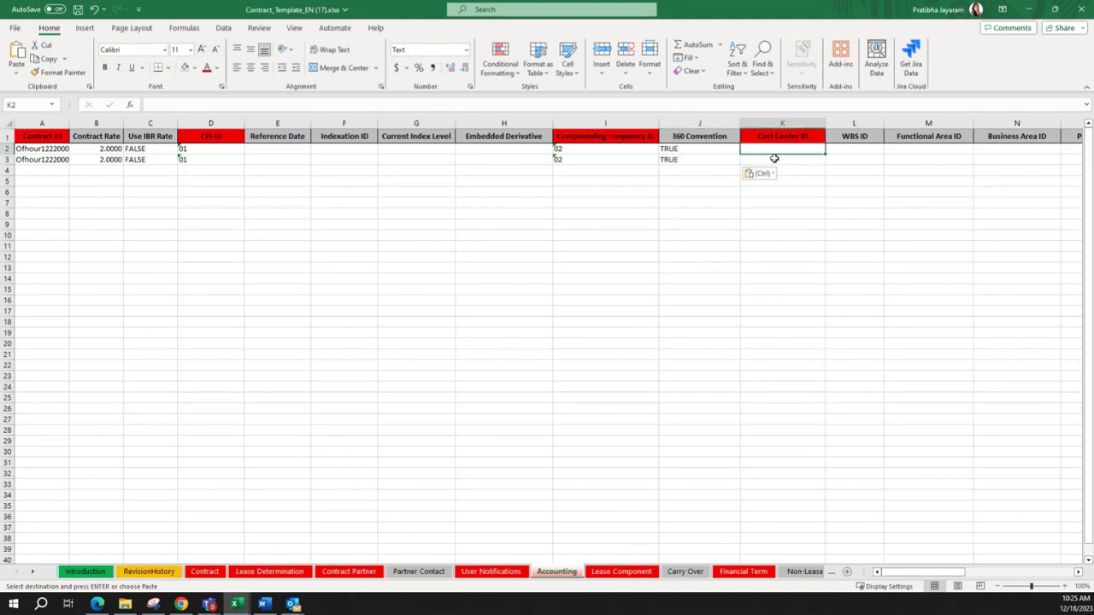
{"action": "key", "text": "alt+Tab"}
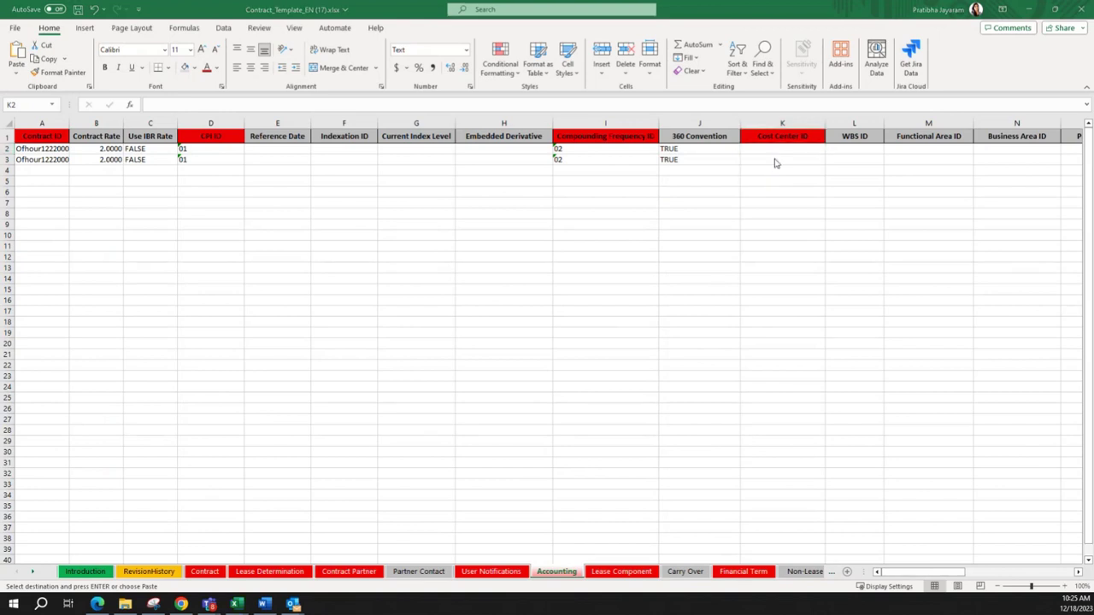
{"action": "scroll", "coordinate": [531, 325], "scroll_direction": "down", "scroll_amount": 10}
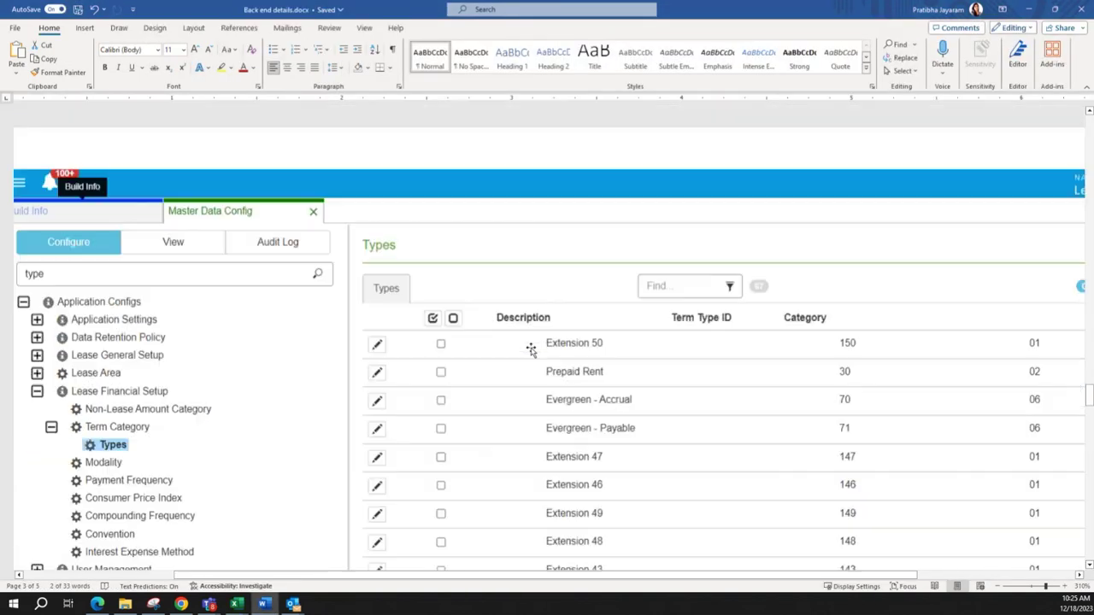
{"action": "scroll", "coordinate": [531, 348], "scroll_direction": "down", "scroll_amount": 15}
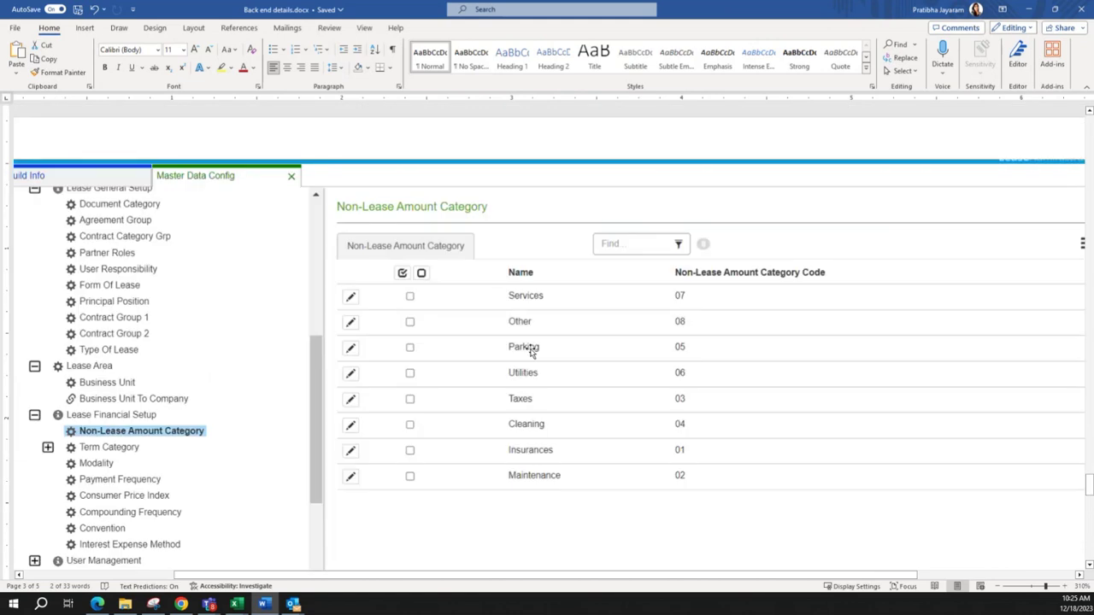
{"action": "scroll", "coordinate": [531, 349], "scroll_direction": "down", "scroll_amount": 12}
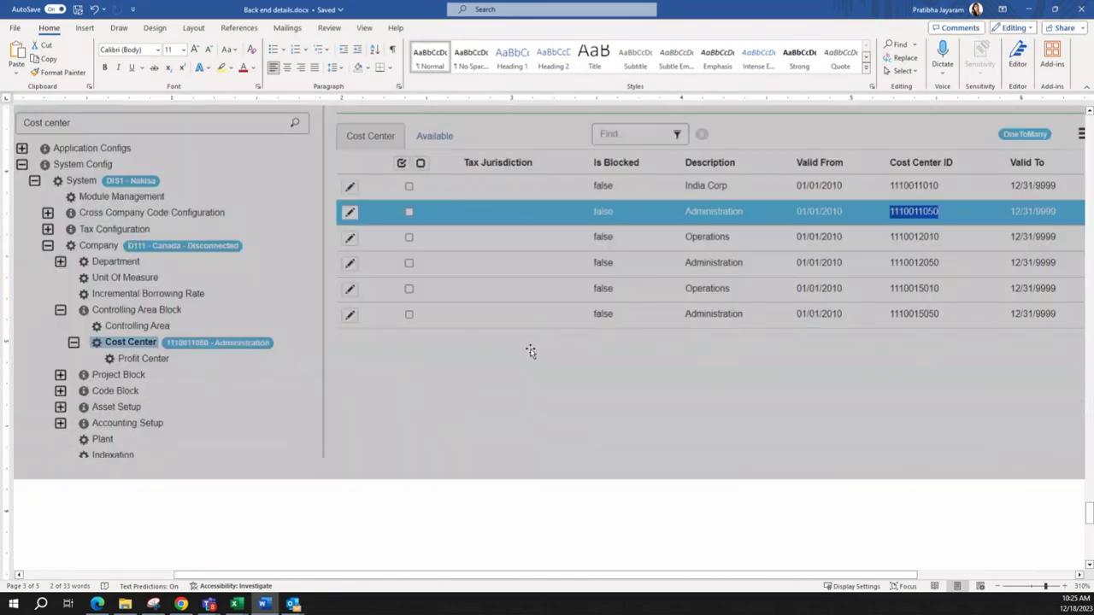
{"action": "scroll", "coordinate": [530, 350], "scroll_direction": "up", "scroll_amount": 1}
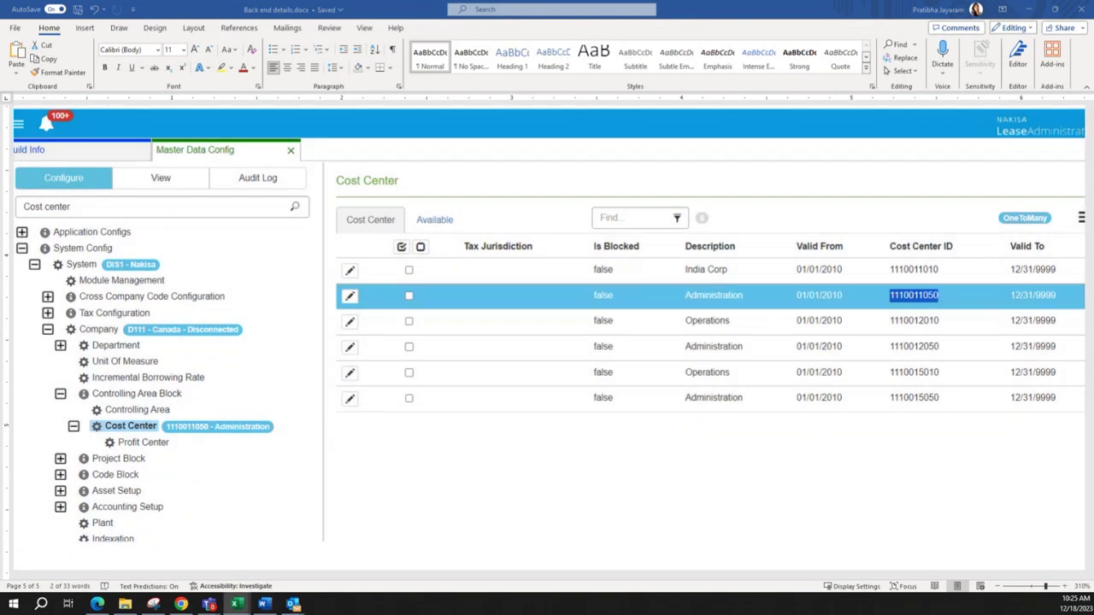
{"action": "key", "text": "alt+Tab"}
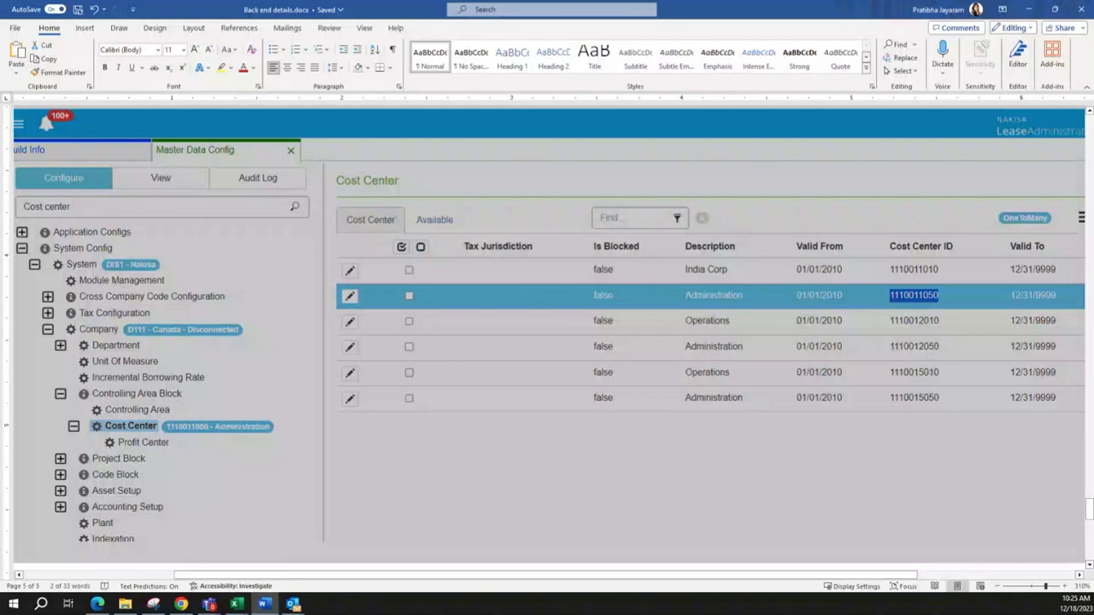
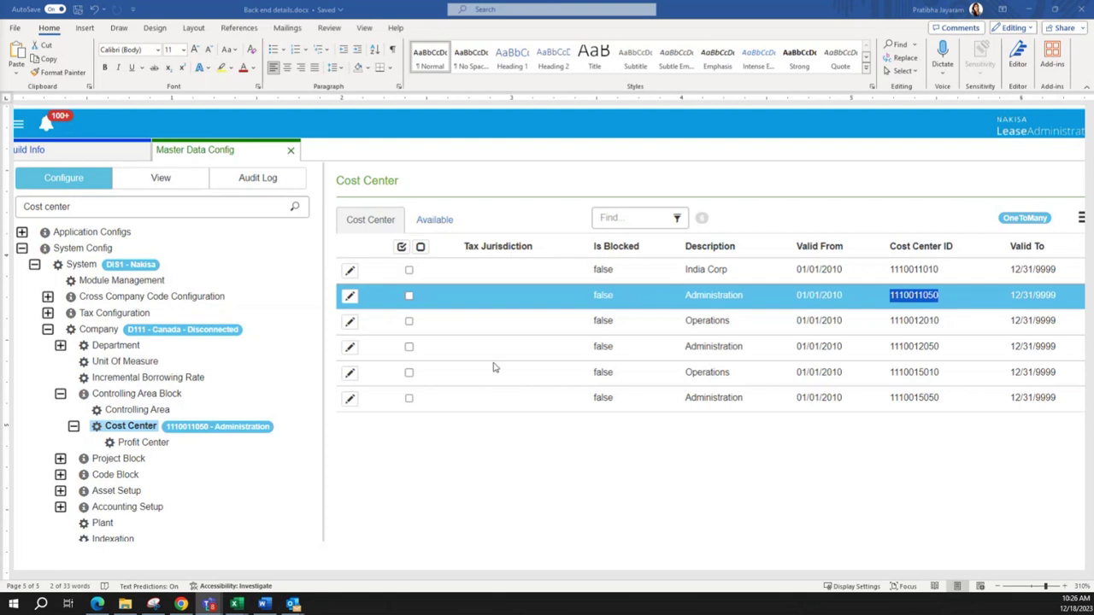
{"action": "scroll", "coordinate": [427, 323], "scroll_direction": "up", "scroll_amount": 2}
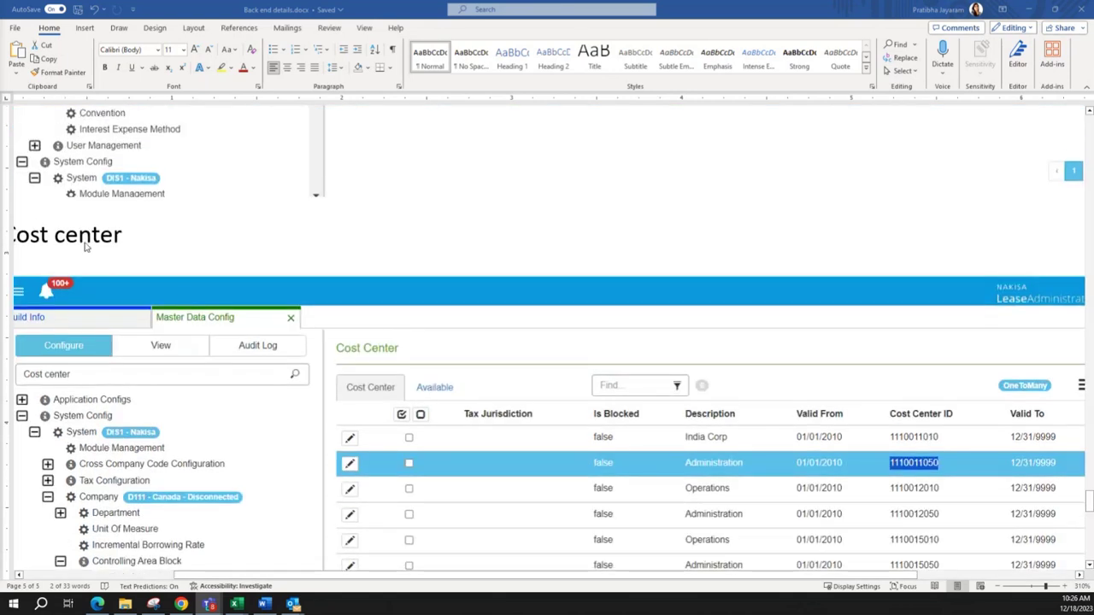
{"action": "scroll", "coordinate": [188, 278], "scroll_direction": "down", "scroll_amount": 2}
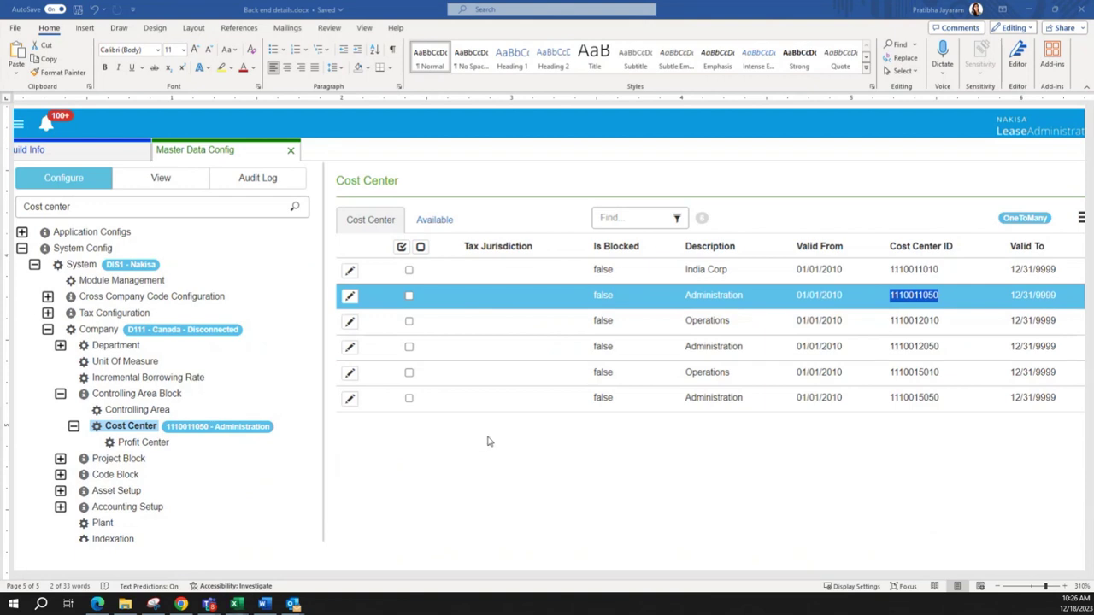
{"action": "key", "text": "alt+Tab"}
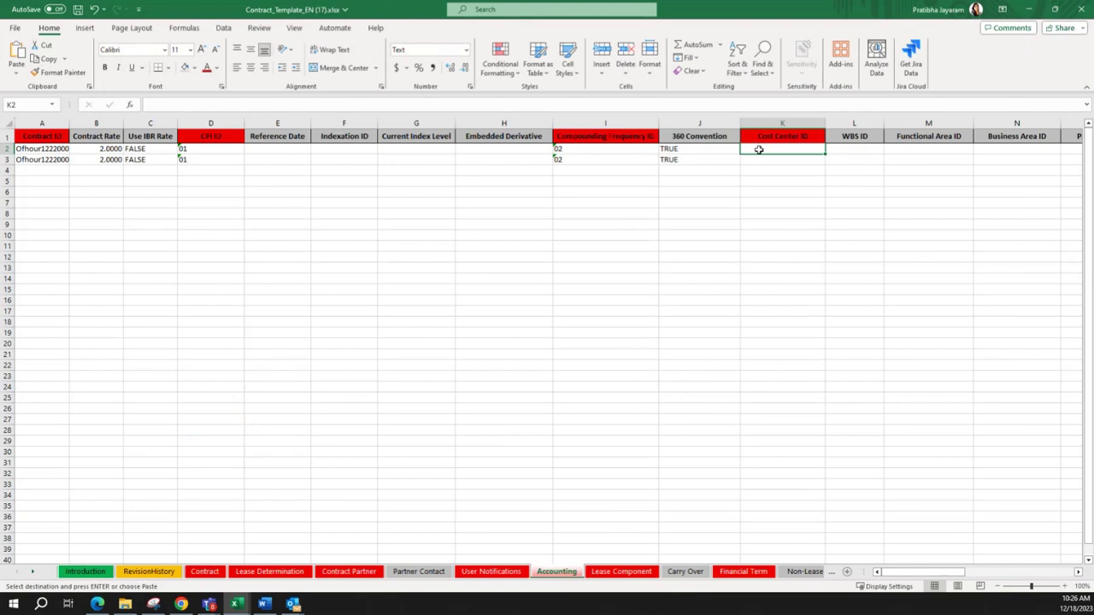
{"action": "key", "text": "ctrl+v"}
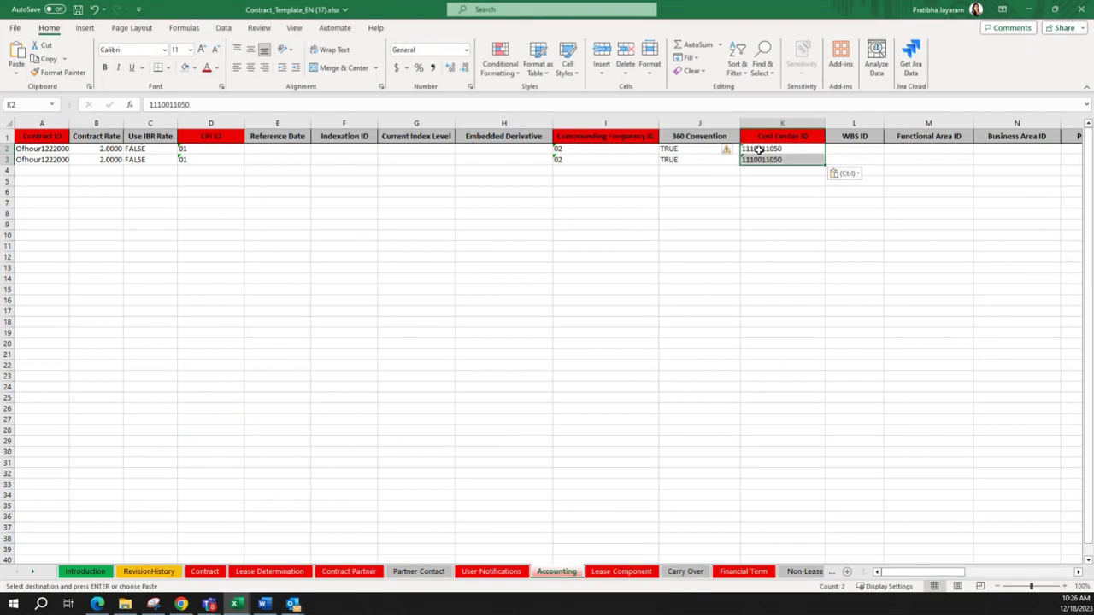
{"action": "left_click", "coordinate": [865, 153]}
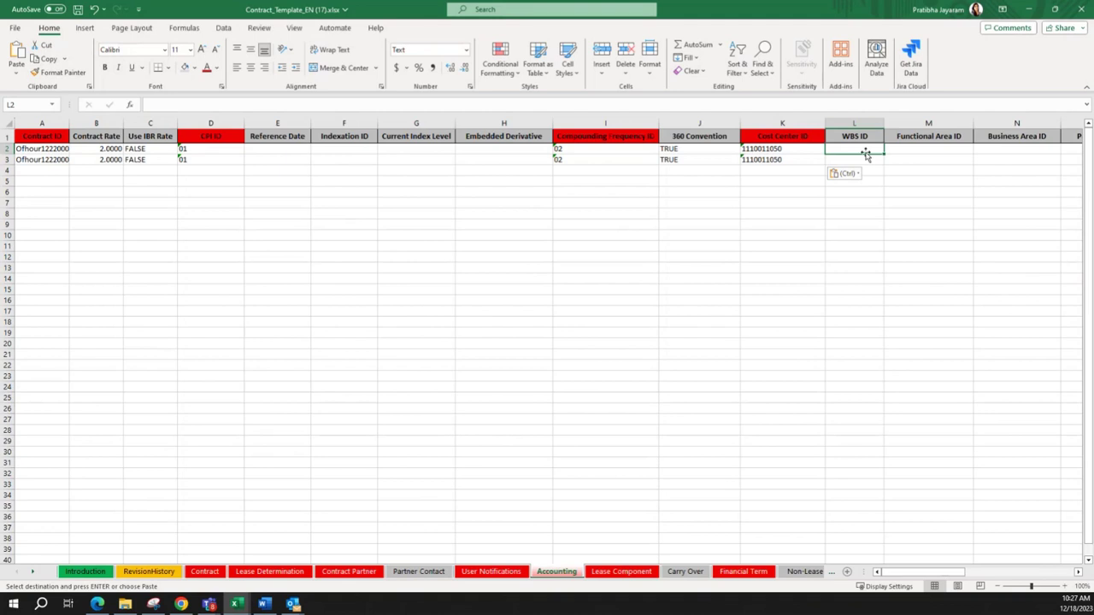
- Examine the Functional Area ID, Business Area ID and Profit Center ID columns alongside the Cost Center IDs on the Accounting sheet
{"action": "left_click_drag", "start_coordinate": [940, 148], "coordinate": [1001, 152]}
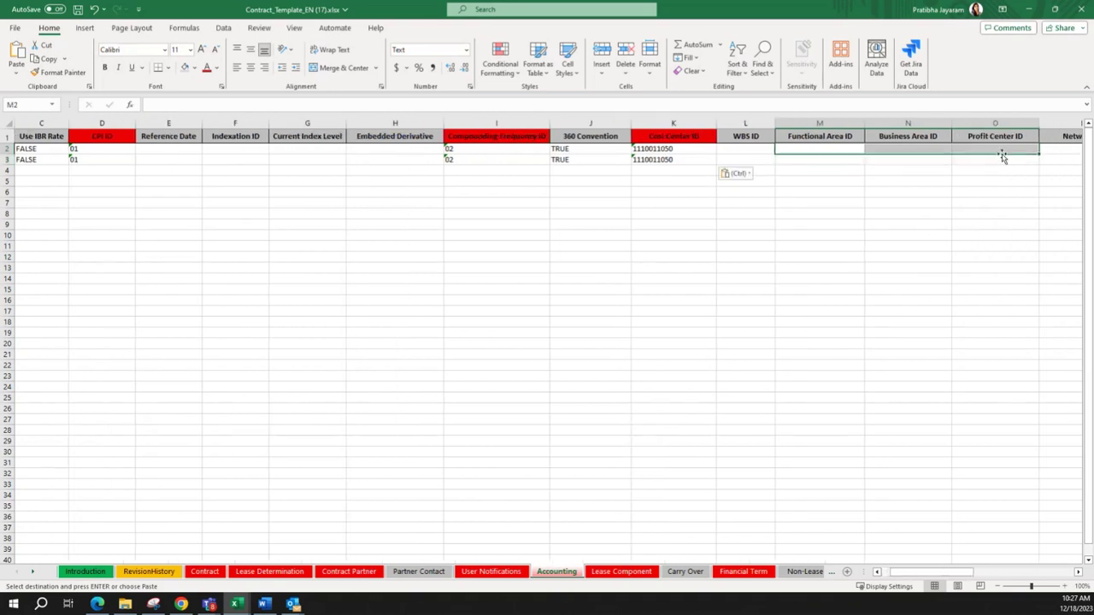
{"action": "left_click", "coordinate": [792, 136]}
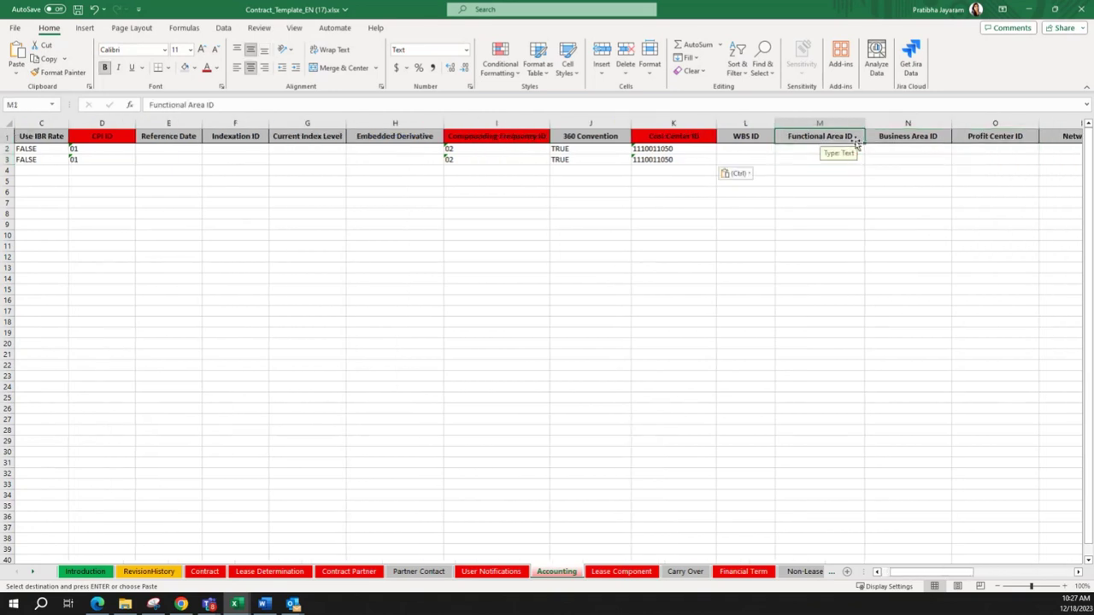
{"action": "left_click", "coordinate": [992, 138]}
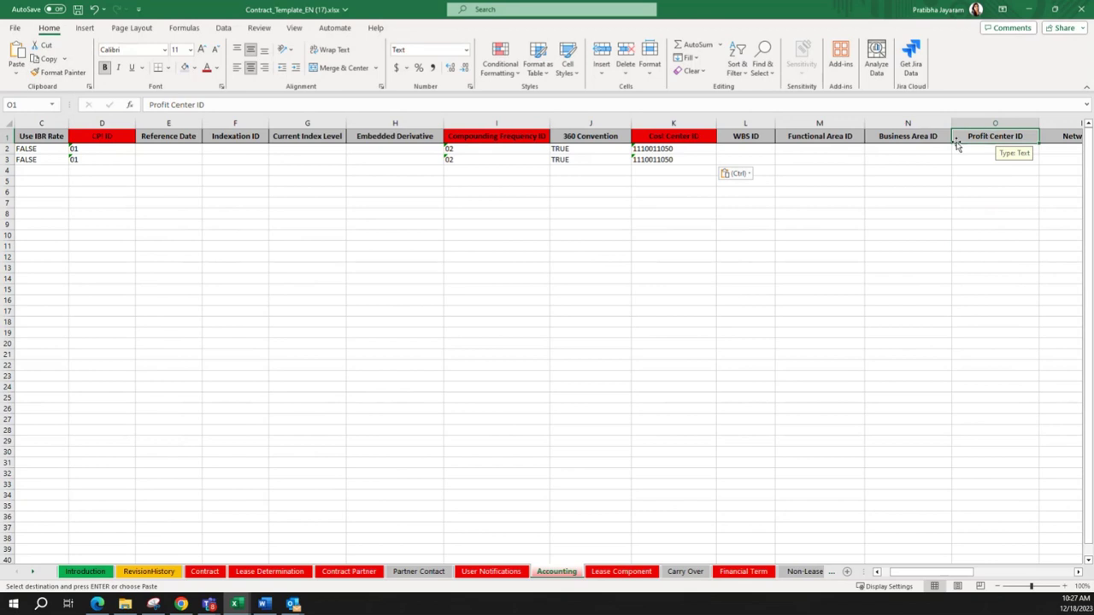
{"action": "left_click_drag", "start_coordinate": [918, 152], "coordinate": [995, 171]}
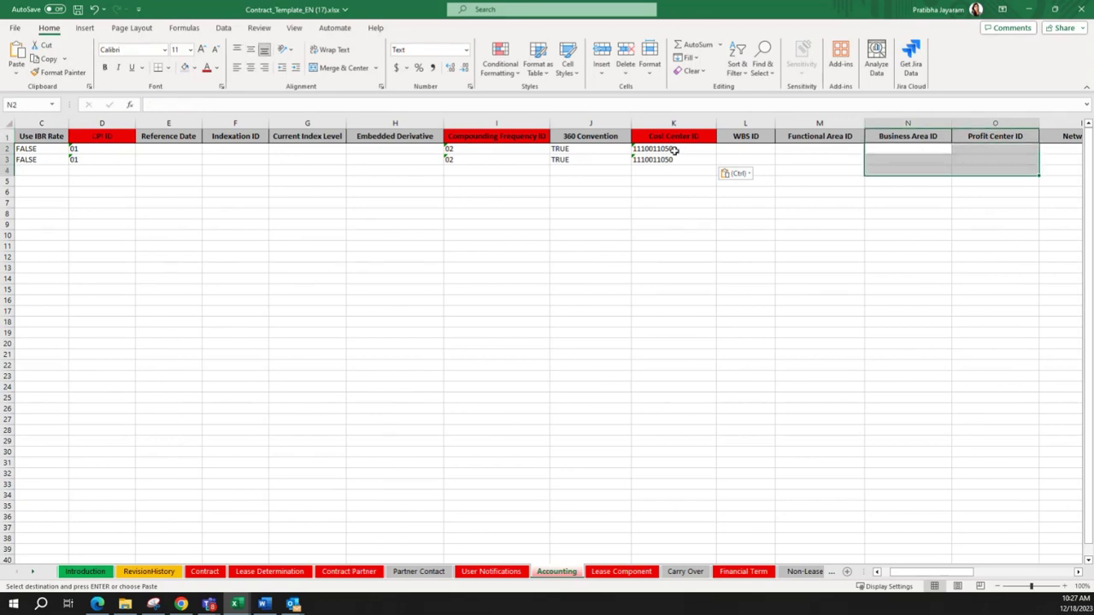
{"action": "left_click_drag", "start_coordinate": [672, 149], "coordinate": [675, 160]}
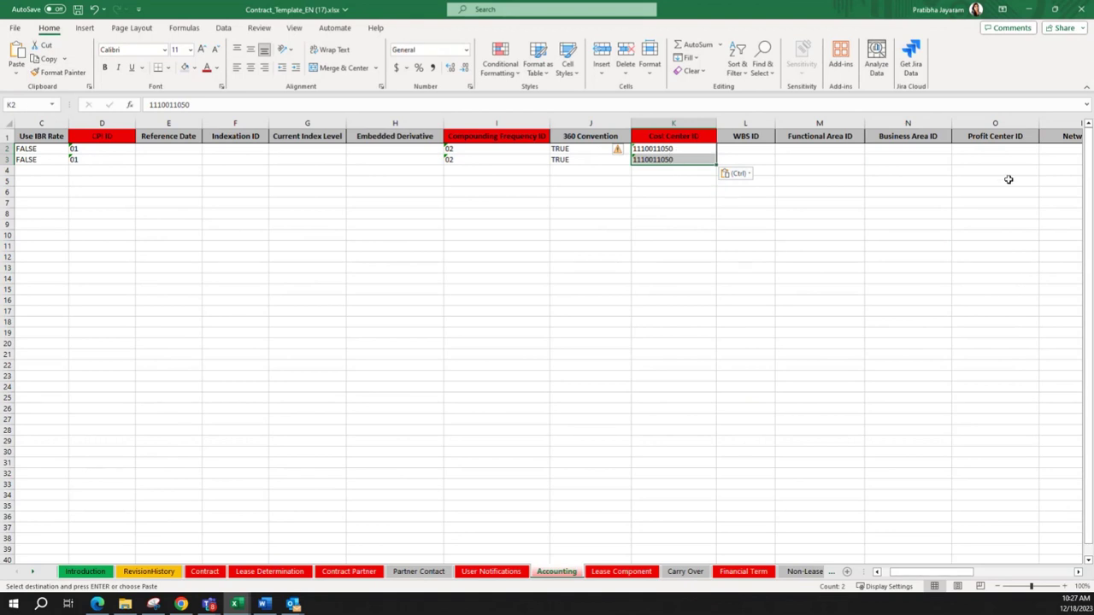
{"action": "left_click", "coordinate": [1023, 162]}
{"action": "left_click_drag", "start_coordinate": [955, 577], "coordinate": [981, 578]}
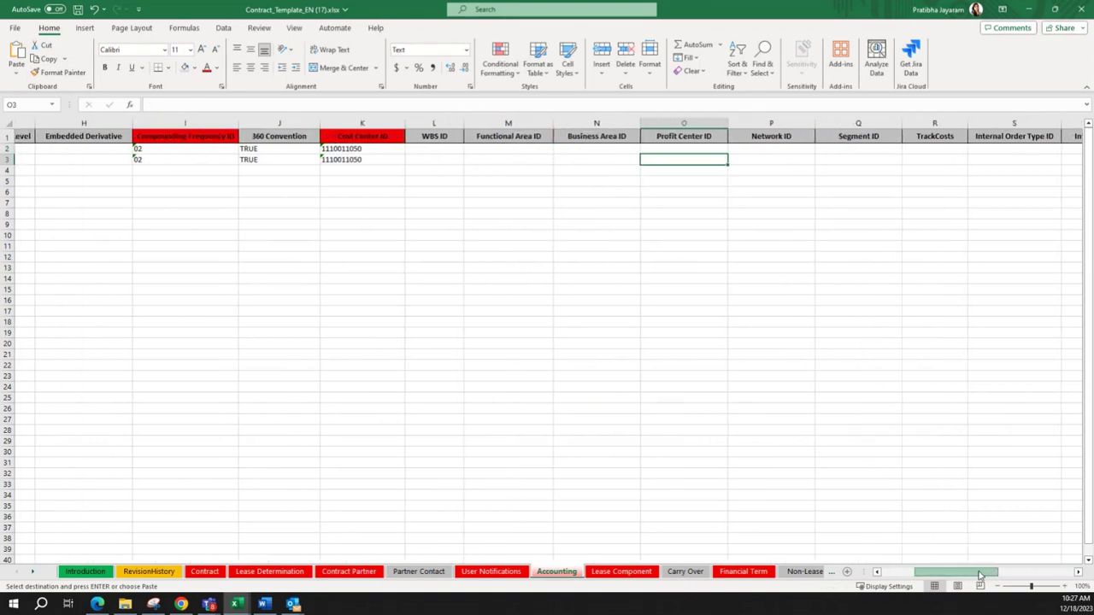
{"action": "left_click", "coordinate": [680, 150]}
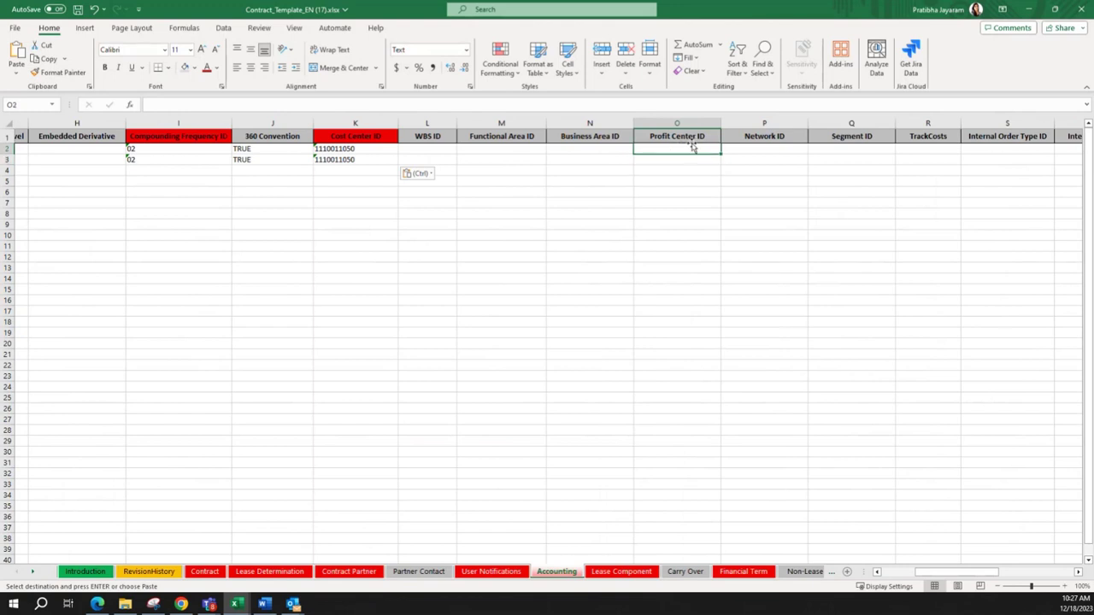
- Examine the Internal Order, Vendor ID and Arrears Payment columns on the Accounting sheet for fields that still need values
{"action": "left_click", "coordinate": [946, 574]}
{"action": "left_click_drag", "start_coordinate": [946, 575], "coordinate": [969, 576]}
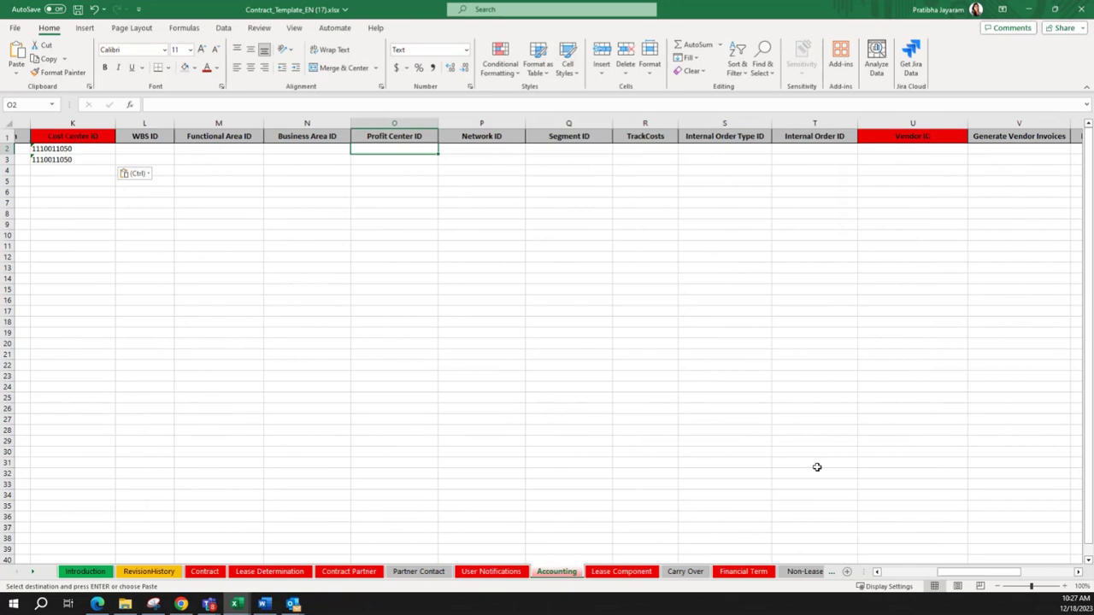
{"action": "left_click", "coordinate": [651, 149]}
{"action": "left_click", "coordinate": [723, 154]}
{"action": "left_click_drag", "start_coordinate": [724, 155], "coordinate": [787, 160]}
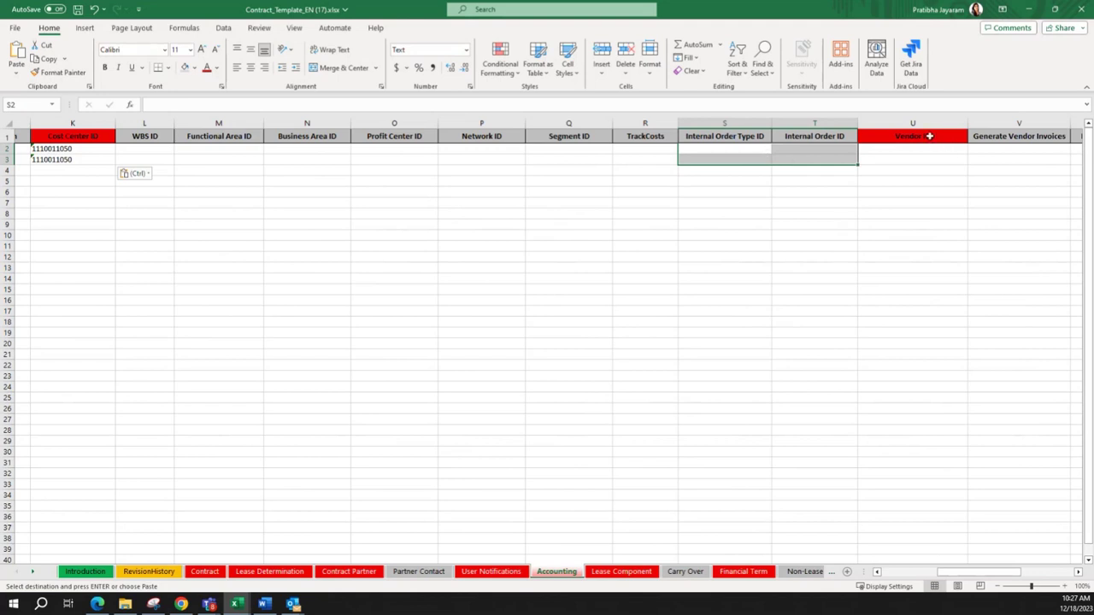
{"action": "left_click_drag", "start_coordinate": [929, 136], "coordinate": [869, 161]}
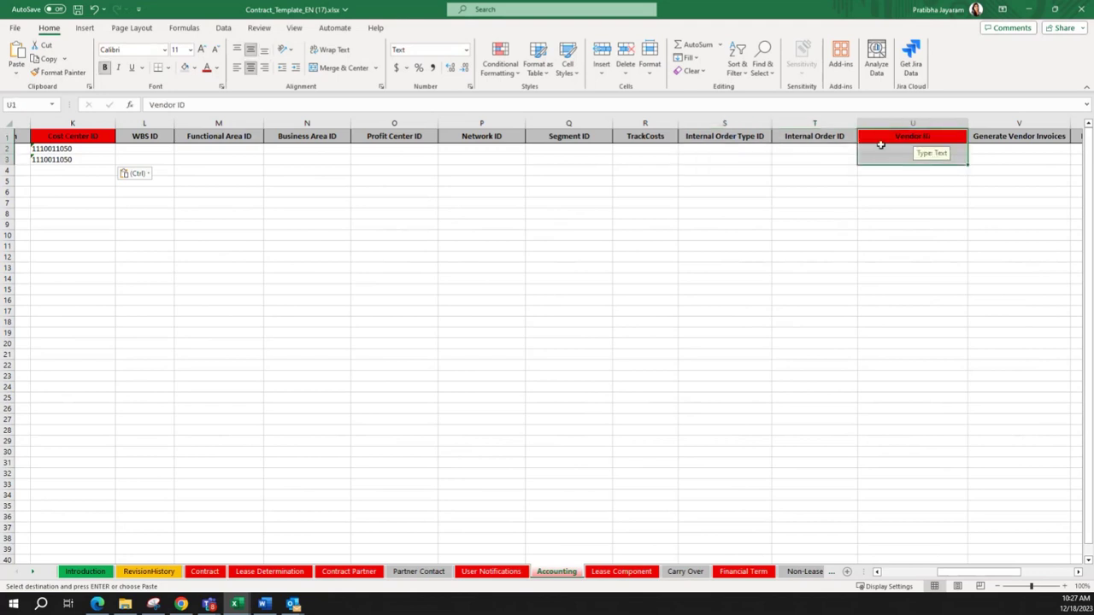
{"action": "left_click", "coordinate": [884, 139]}
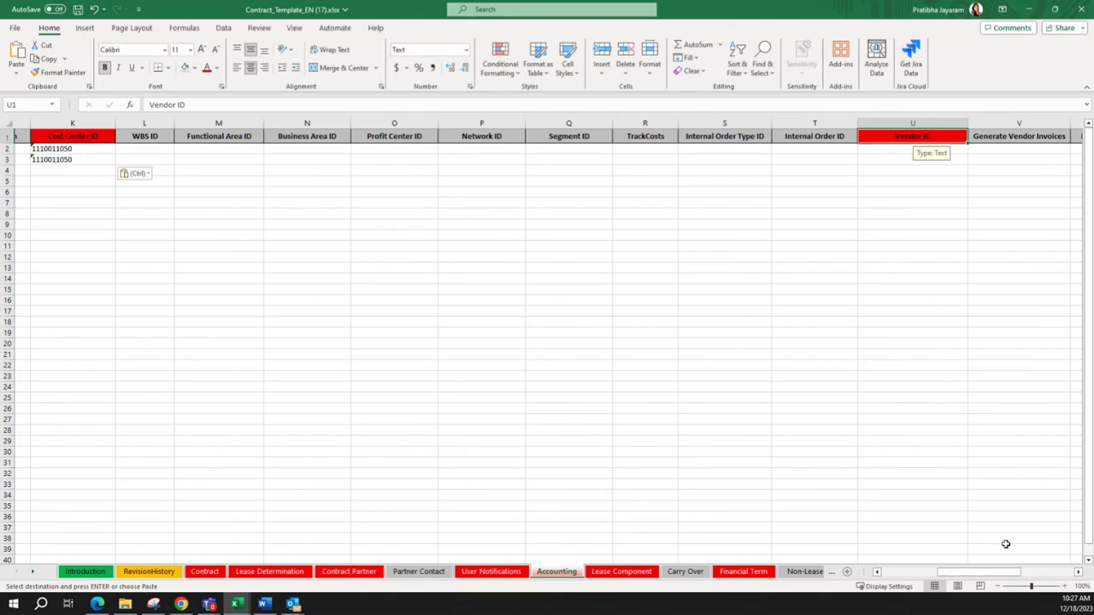
{"action": "left_click_drag", "start_coordinate": [995, 573], "coordinate": [1058, 578]}
{"action": "left_click", "coordinate": [775, 170]}
{"action": "left_click", "coordinate": [829, 138]}
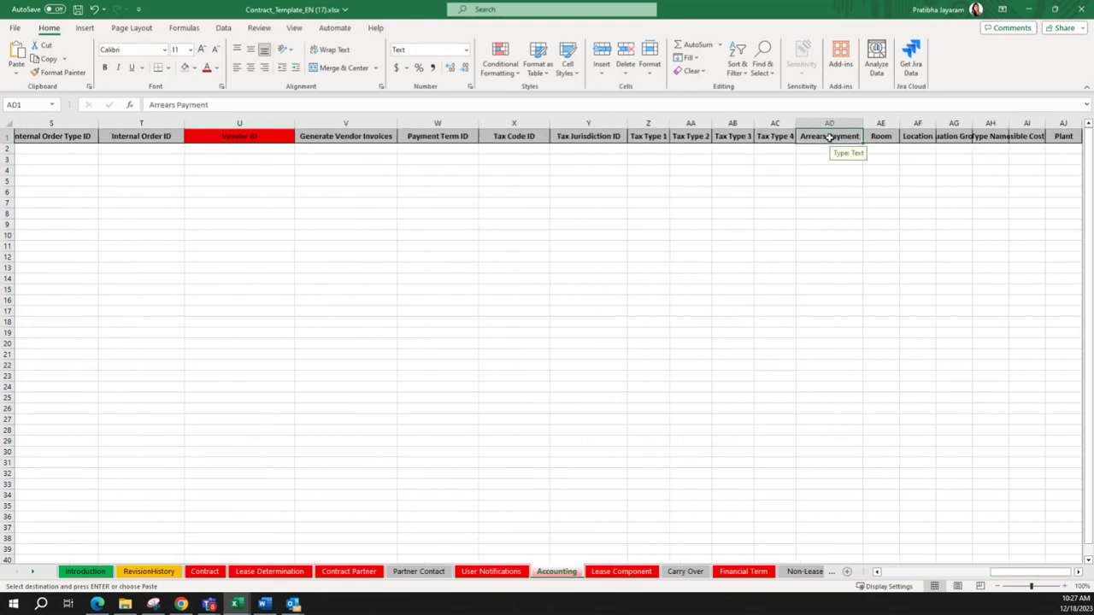
{"action": "left_click_drag", "start_coordinate": [818, 151], "coordinate": [817, 159]}
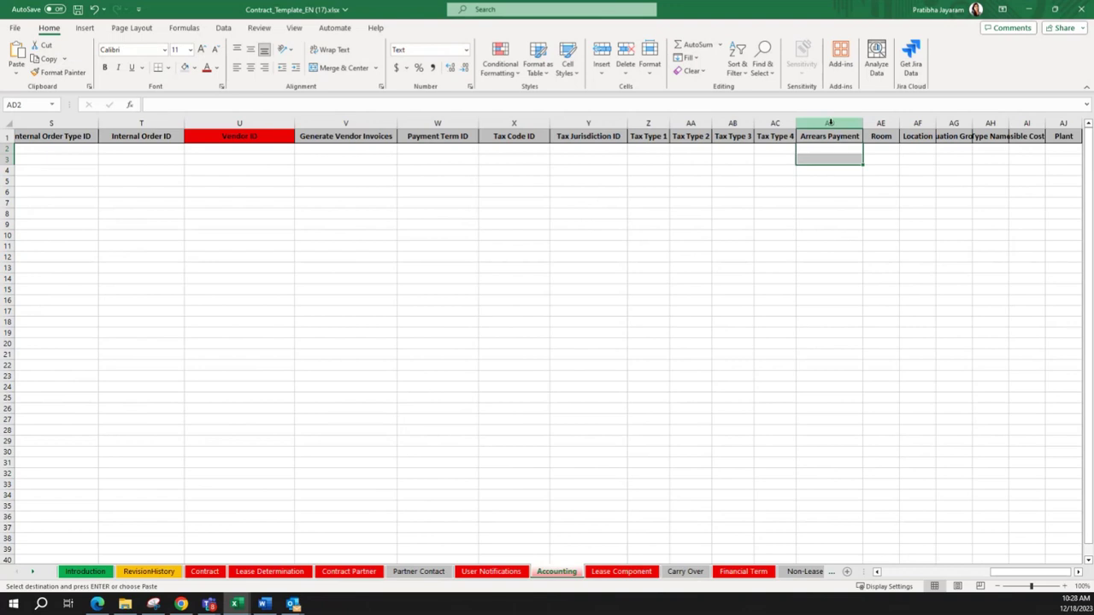
{"action": "left_click", "coordinate": [822, 152]}
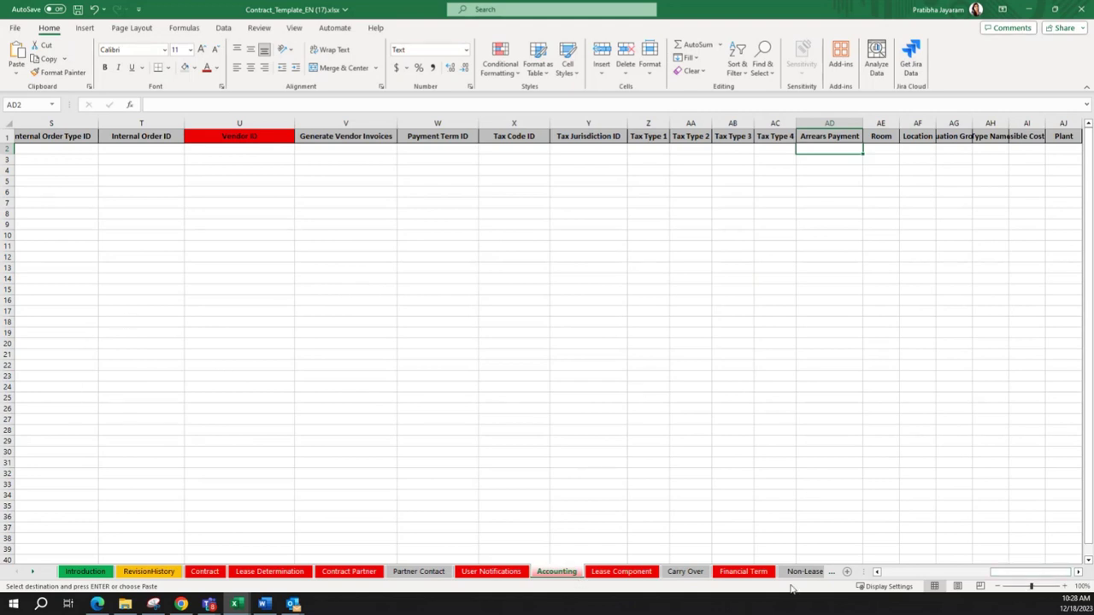
- Clear the sample lease component data from row 2 of the Lease Component sheet
{"action": "left_click", "coordinate": [621, 571]}
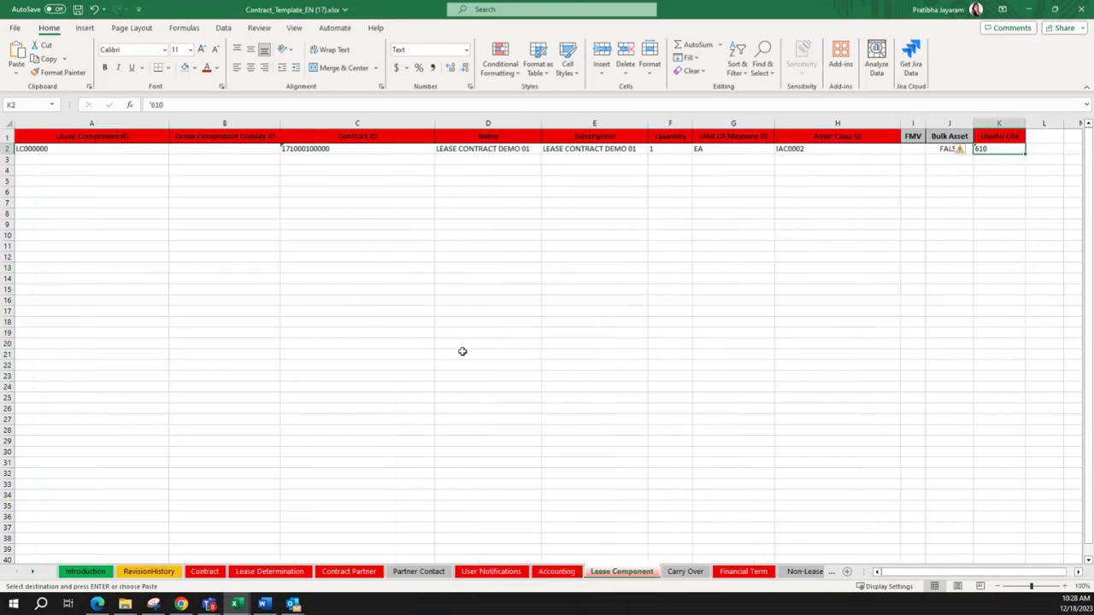
{"action": "left_click", "coordinate": [461, 354]}
{"action": "left_click", "coordinate": [642, 407]}
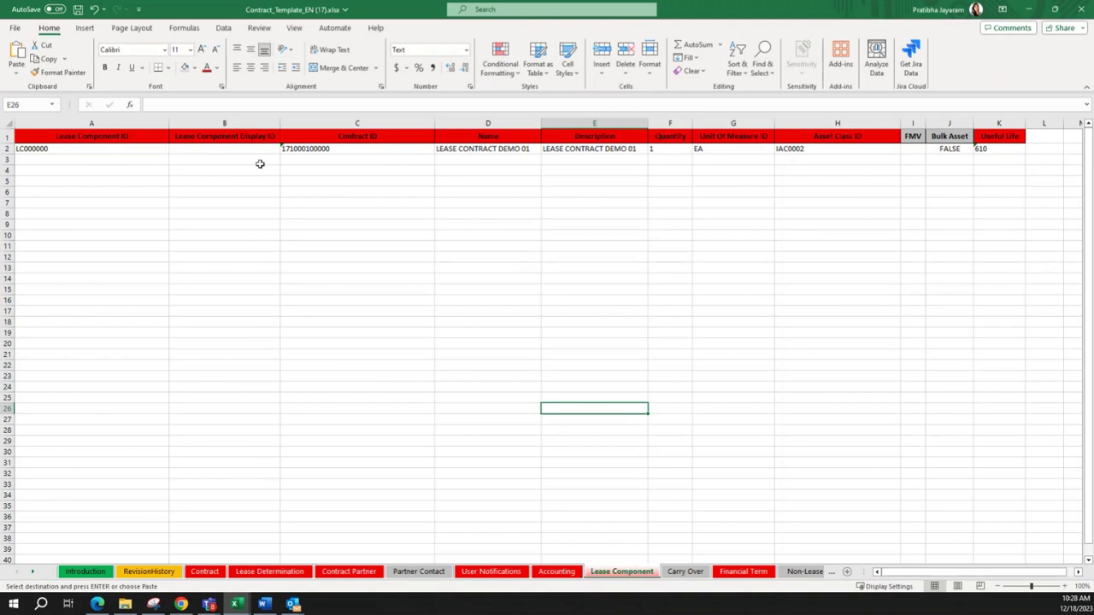
{"action": "left_click", "coordinate": [202, 148]}
{"action": "left_click", "coordinate": [385, 149]}
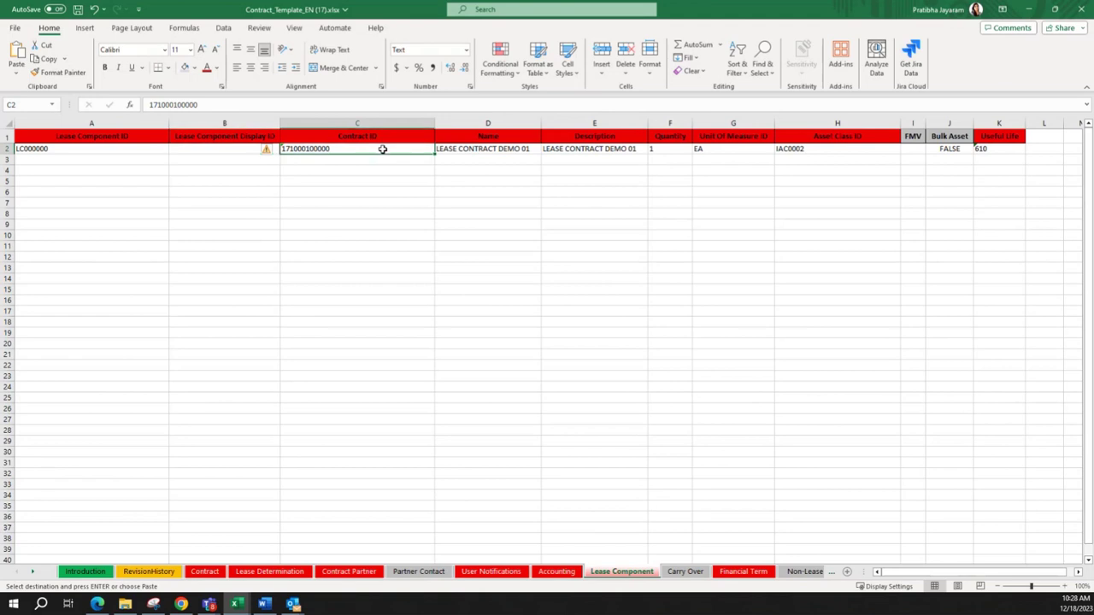
{"action": "left_click", "coordinate": [5, 149]}
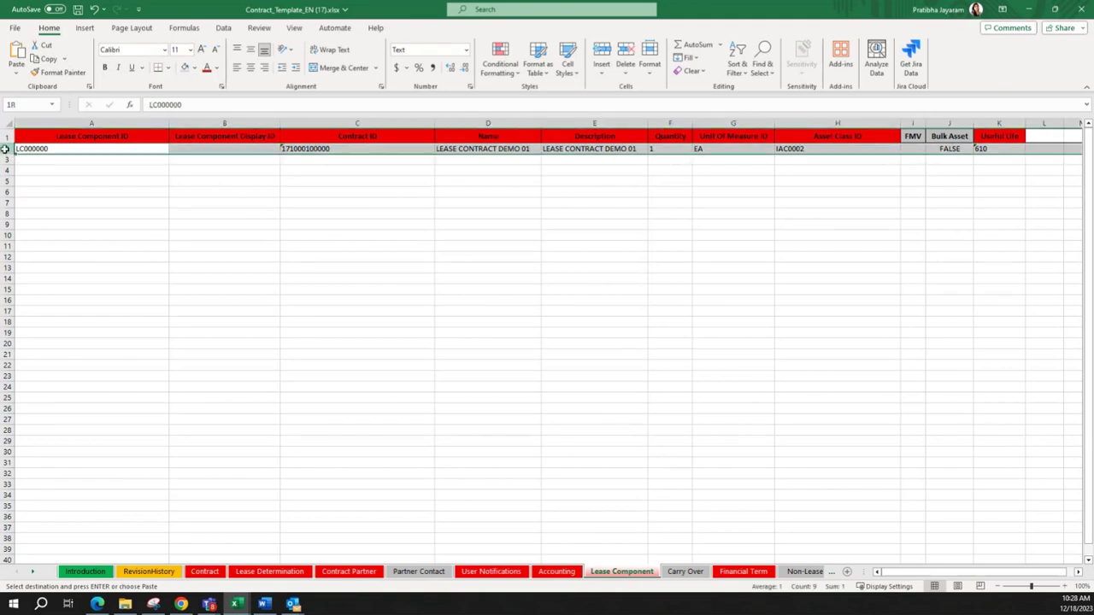
{"action": "key", "text": "Delete"}
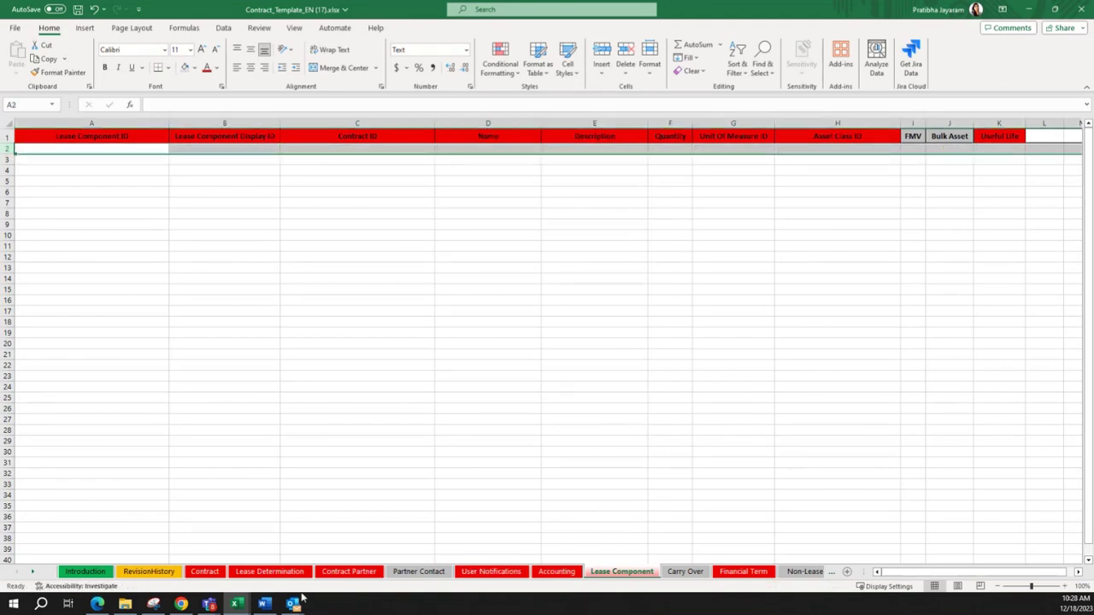
- Copy both contract IDs from the Contract sheet into the Contract ID column of the Lease Component sheet
{"action": "left_click", "coordinate": [218, 571]}
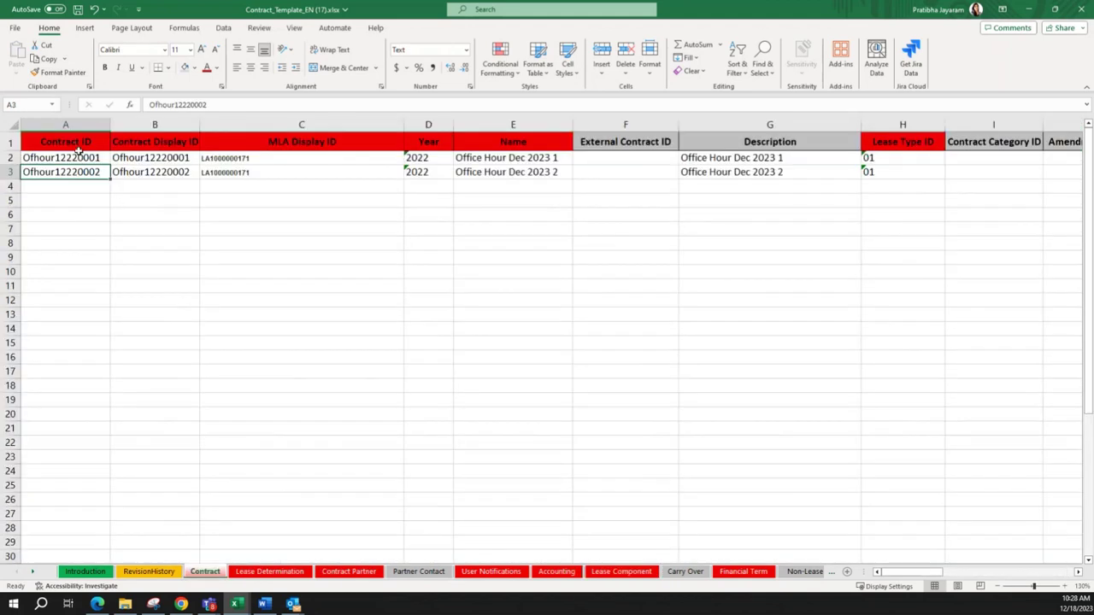
{"action": "left_click_drag", "start_coordinate": [76, 157], "coordinate": [77, 171]}
{"action": "key", "text": "ctrl+c"}
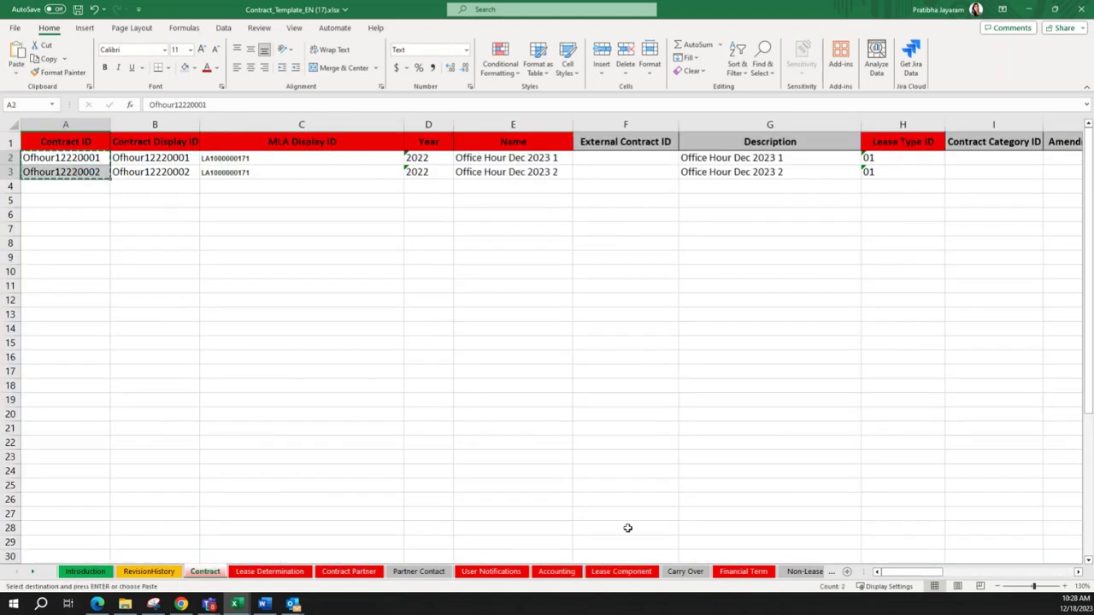
{"action": "left_click", "coordinate": [602, 570]}
{"action": "left_click", "coordinate": [313, 149]}
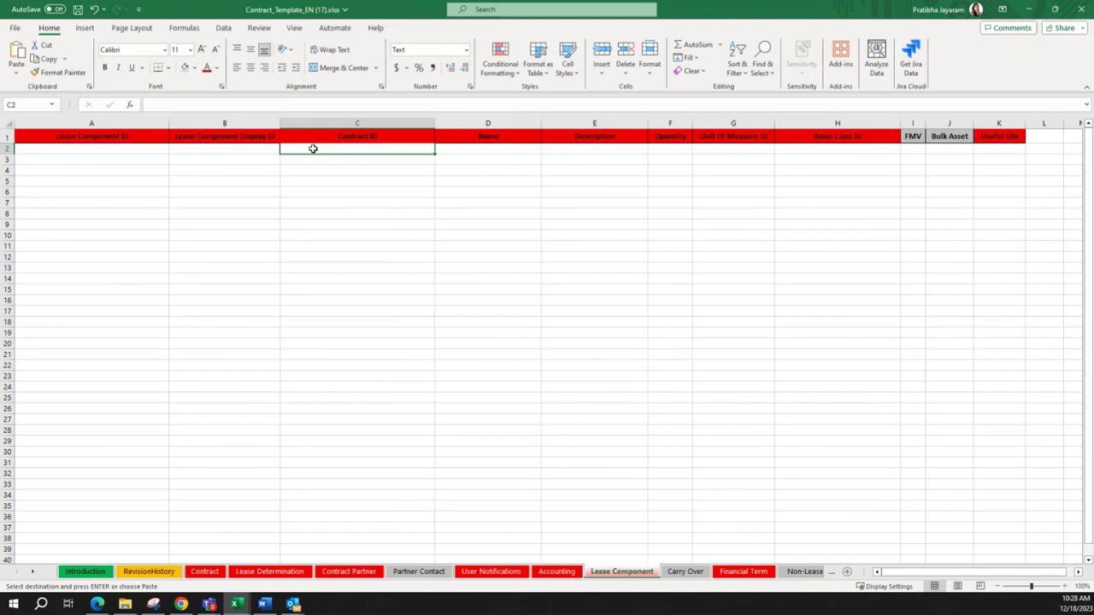
{"action": "key", "text": "ctrl+v"}
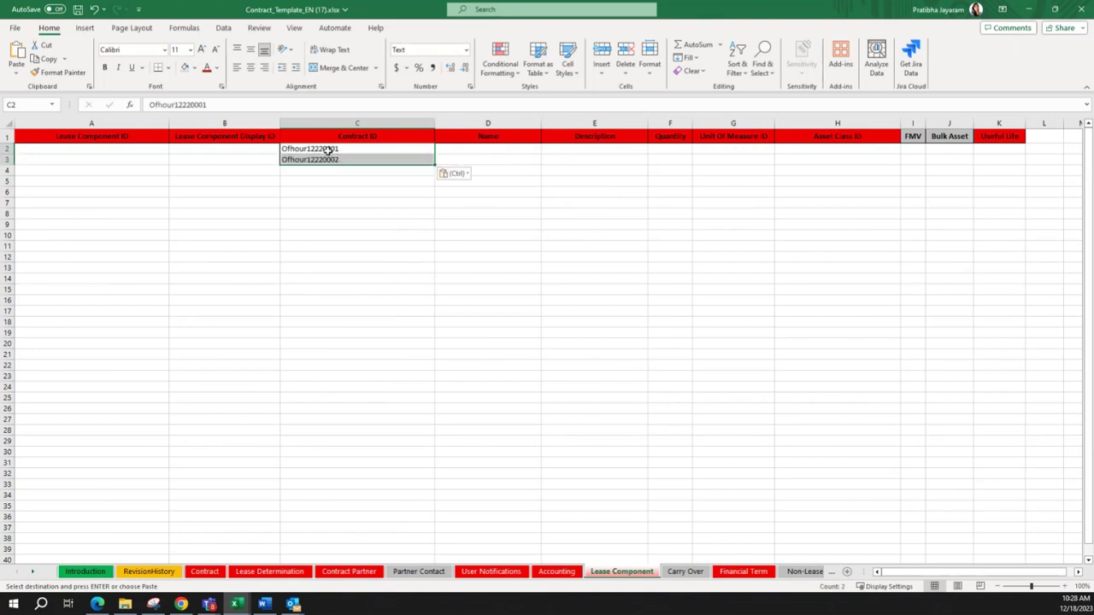
- Fill the Lease Component ID column with OfhourLC12220001 and OfhourLC12220002, based on the contract IDs with LC inserted
{"action": "key", "text": "ctrl+c"}
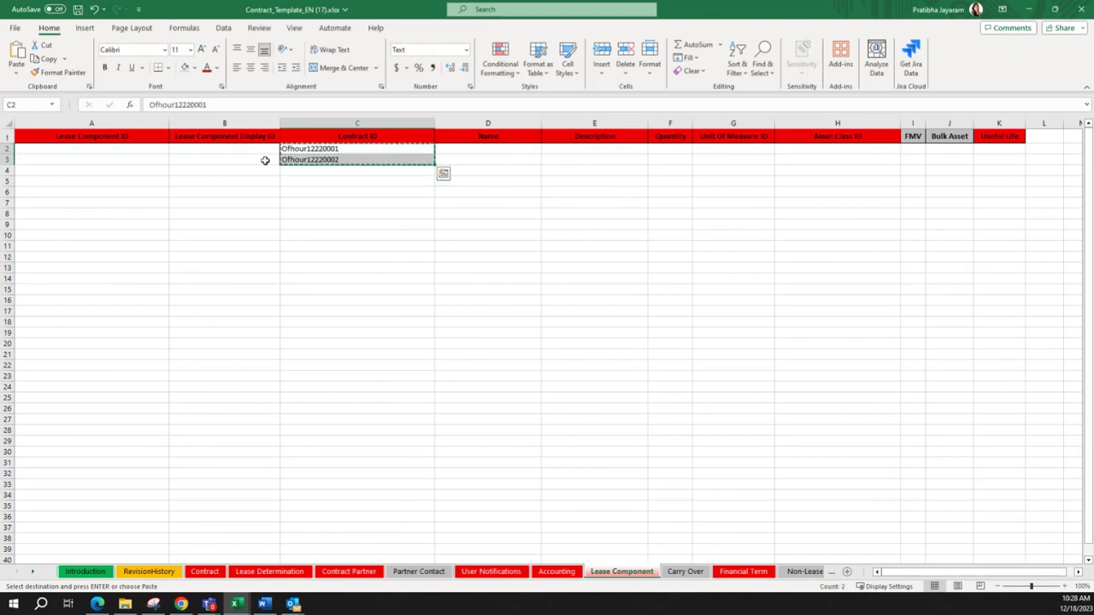
{"action": "left_click", "coordinate": [65, 149]}
{"action": "key", "text": "ctrl+v"}
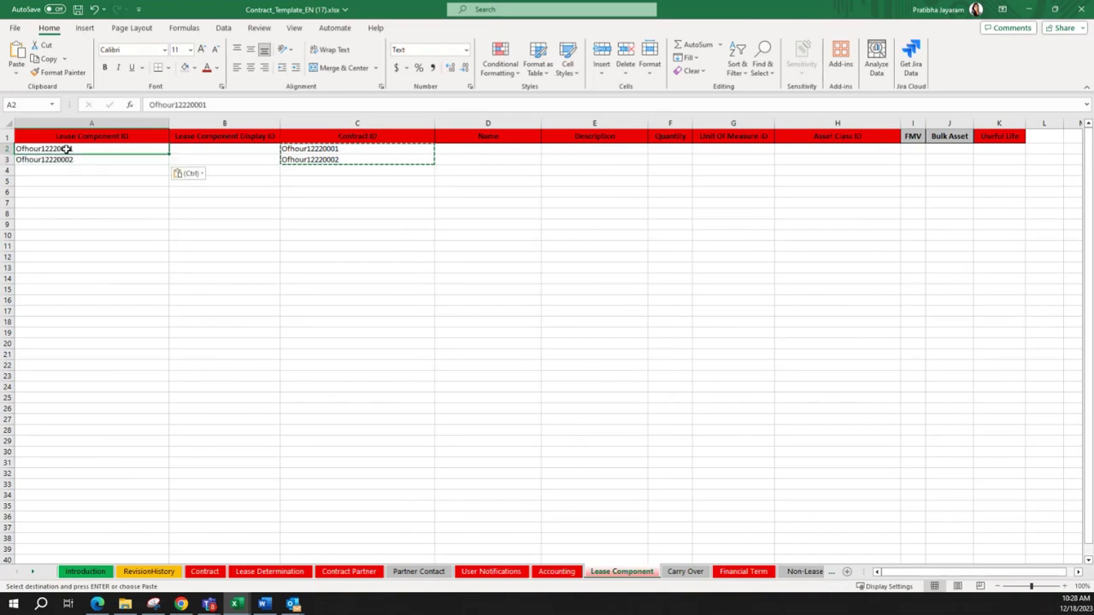
{"action": "left_click", "coordinate": [175, 105]}
{"action": "type", "text": "LC"}
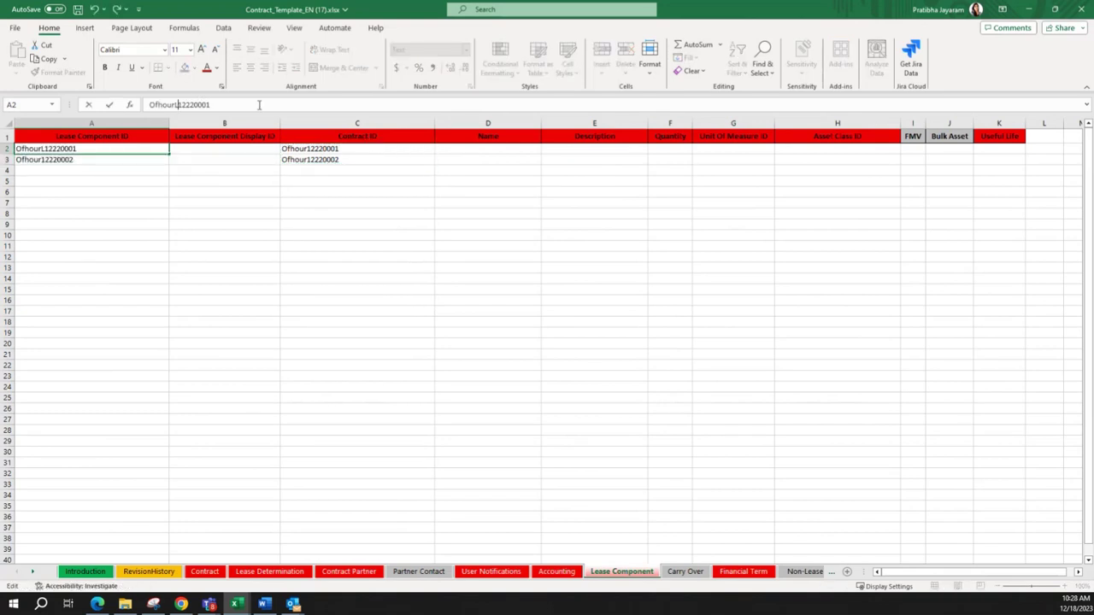
{"action": "key", "text": "Return"}
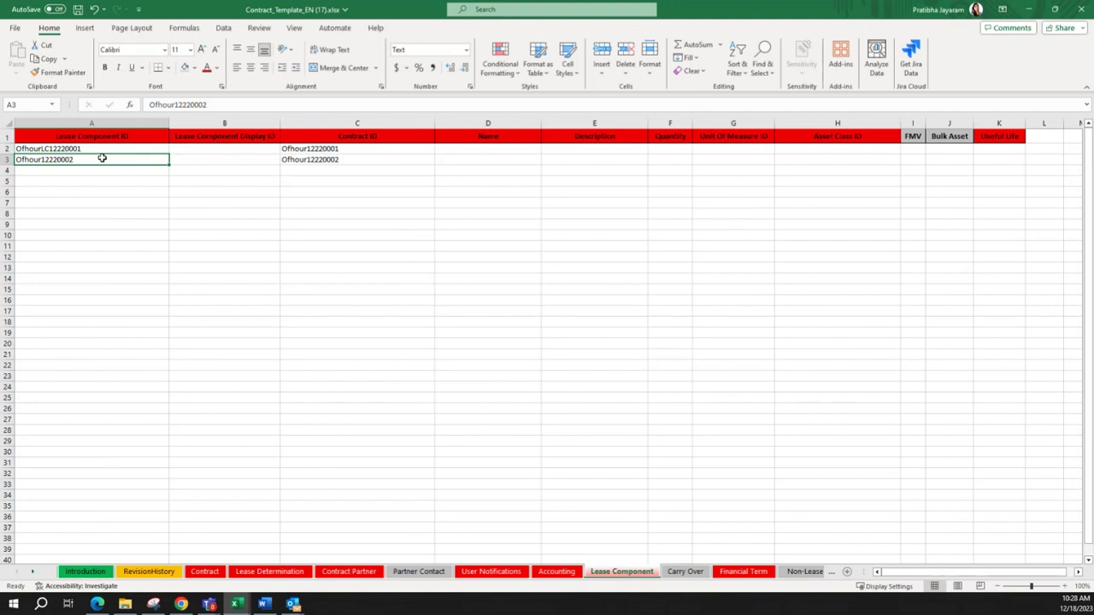
{"action": "left_click", "coordinate": [132, 150]}
{"action": "left_click_drag", "start_coordinate": [169, 153], "coordinate": [171, 167]}
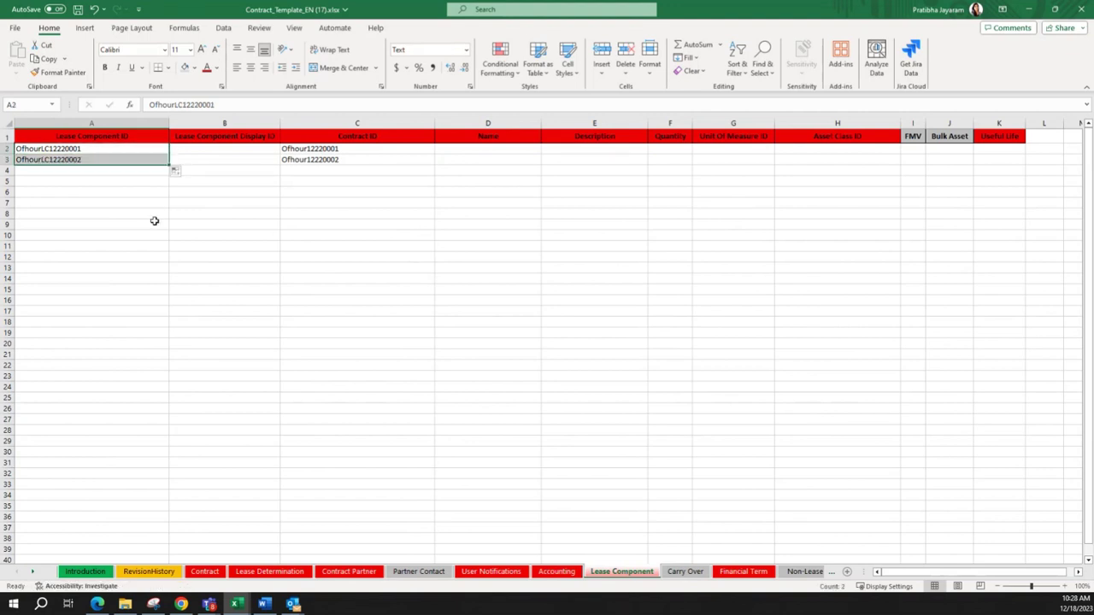
- Copy both lease component IDs into the Lease Component Display ID column
{"action": "key", "text": "ctrl+c"}
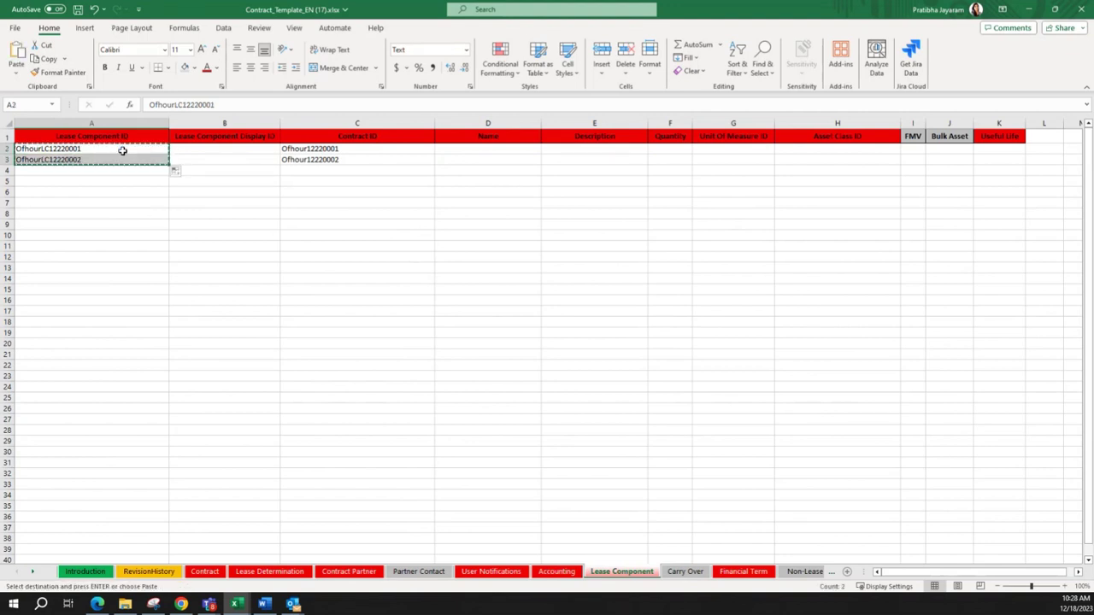
{"action": "left_click", "coordinate": [192, 150]}
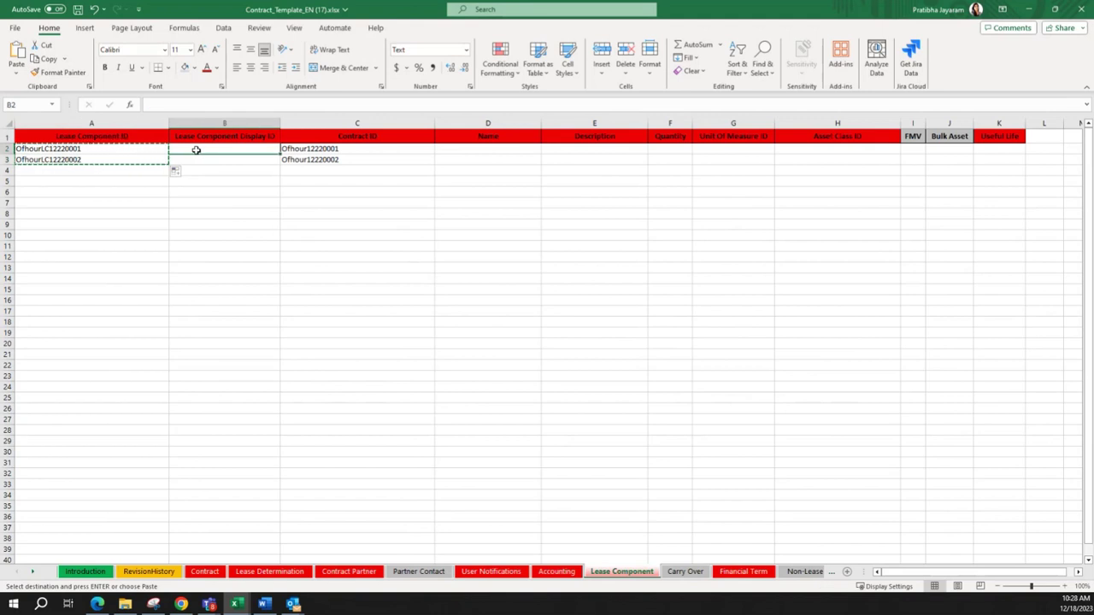
{"action": "key", "text": "ctrl+v"}
{"action": "left_click", "coordinate": [425, 200]}
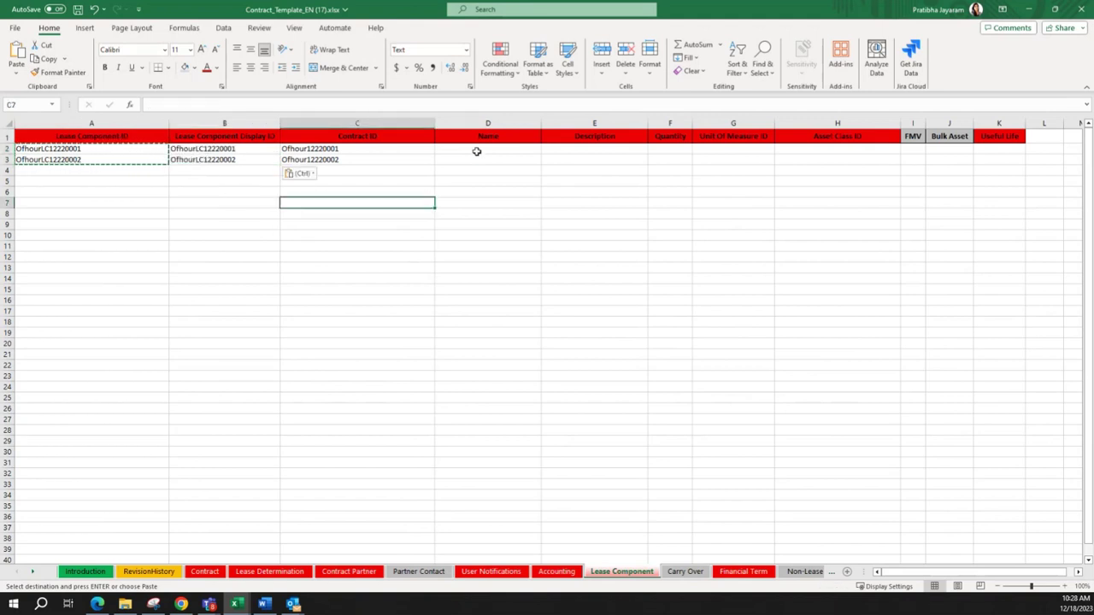
- Set the Name to "OFFIce hOUr" for both lease components
{"action": "left_click", "coordinate": [447, 154]}
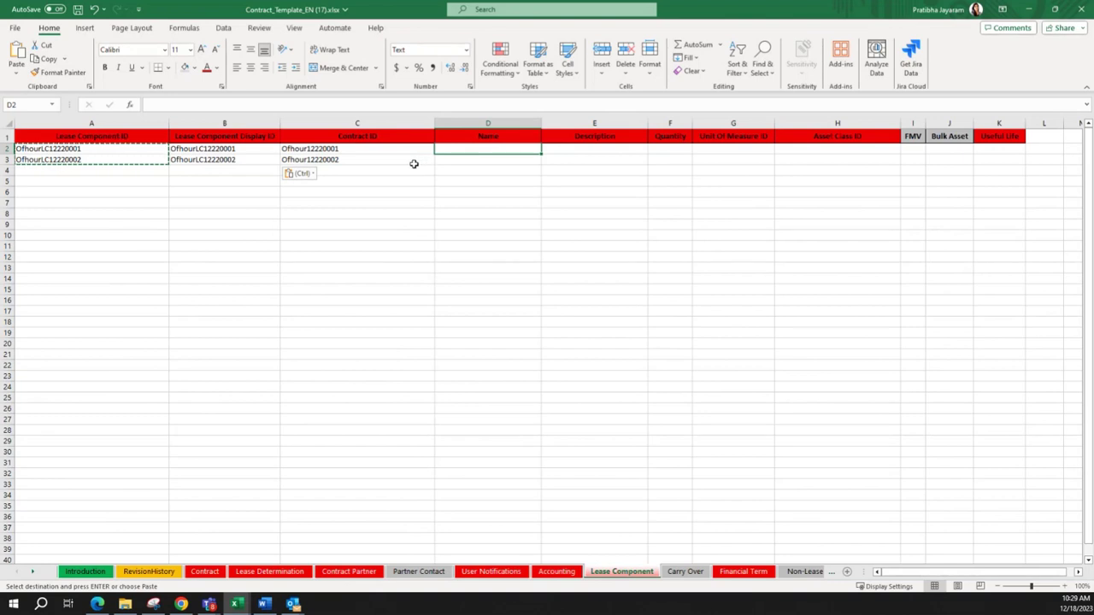
{"action": "key", "text": "Escape"}
{"action": "type", "text": "OFFice hOU"}
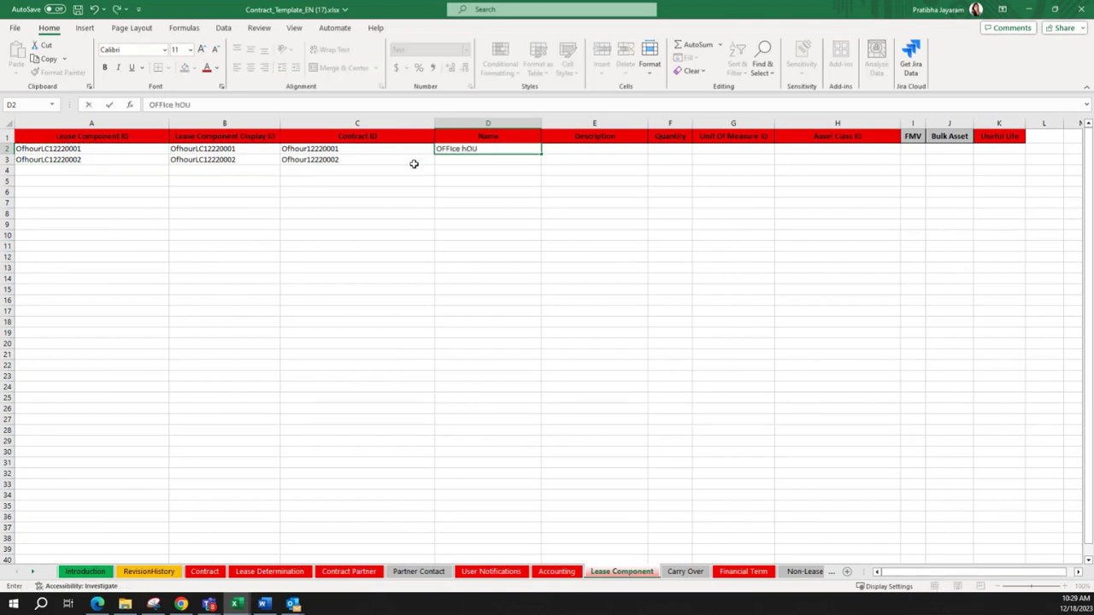
{"action": "type", "text": "r"}
{"action": "key", "text": "Return"}
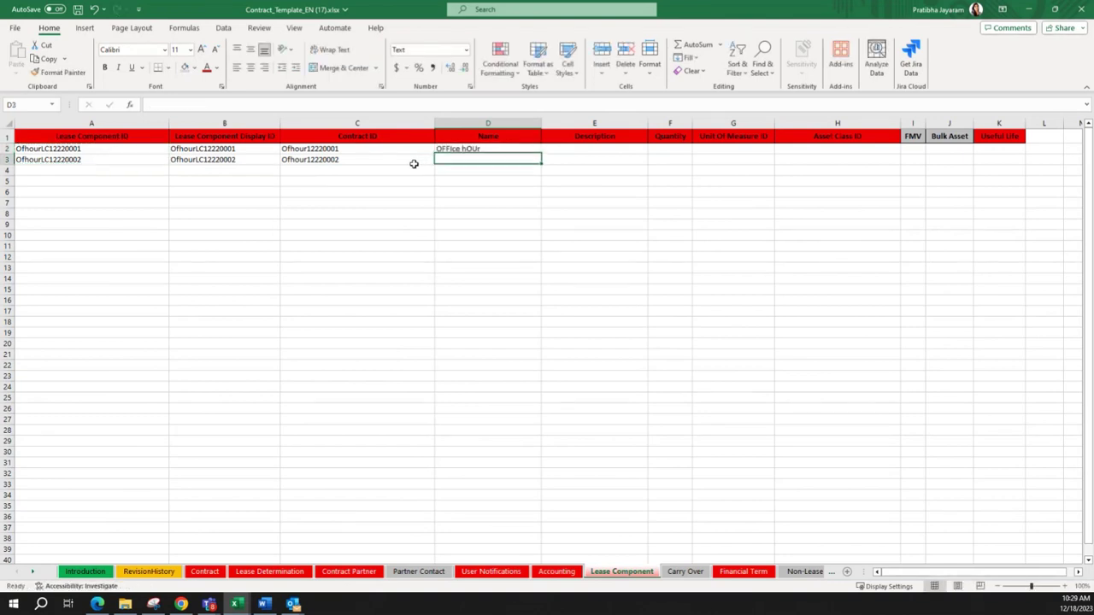
{"action": "left_click", "coordinate": [459, 148]}
{"action": "key", "text": "ctrl+c"}
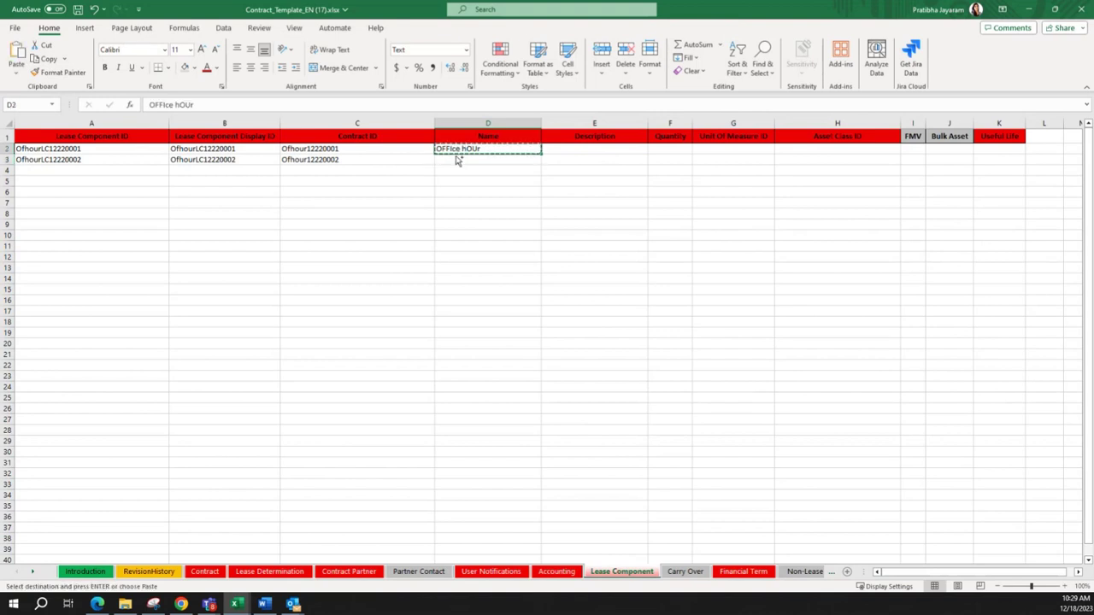
{"action": "left_click", "coordinate": [443, 158]}
{"action": "key", "text": "ctrl+v"}
- Copy the names of both lease components into the Description column
{"action": "left_click", "coordinate": [581, 159]}
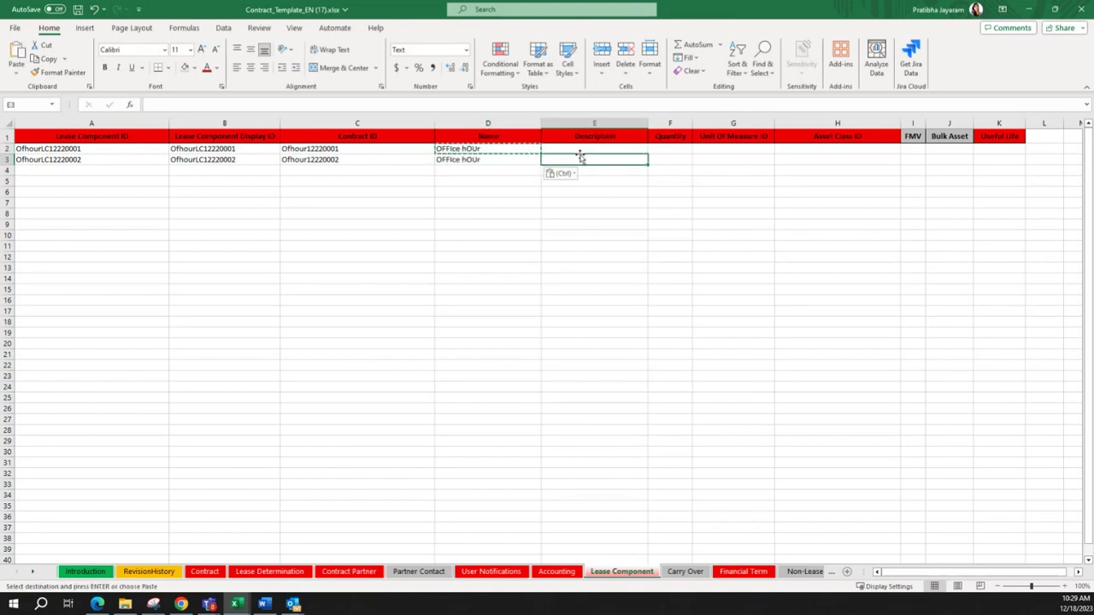
{"action": "left_click", "coordinate": [508, 151]}
{"action": "left_click_drag", "start_coordinate": [507, 150], "coordinate": [508, 157]}
{"action": "key", "text": "ctrl+c"}
{"action": "left_click", "coordinate": [565, 147]}
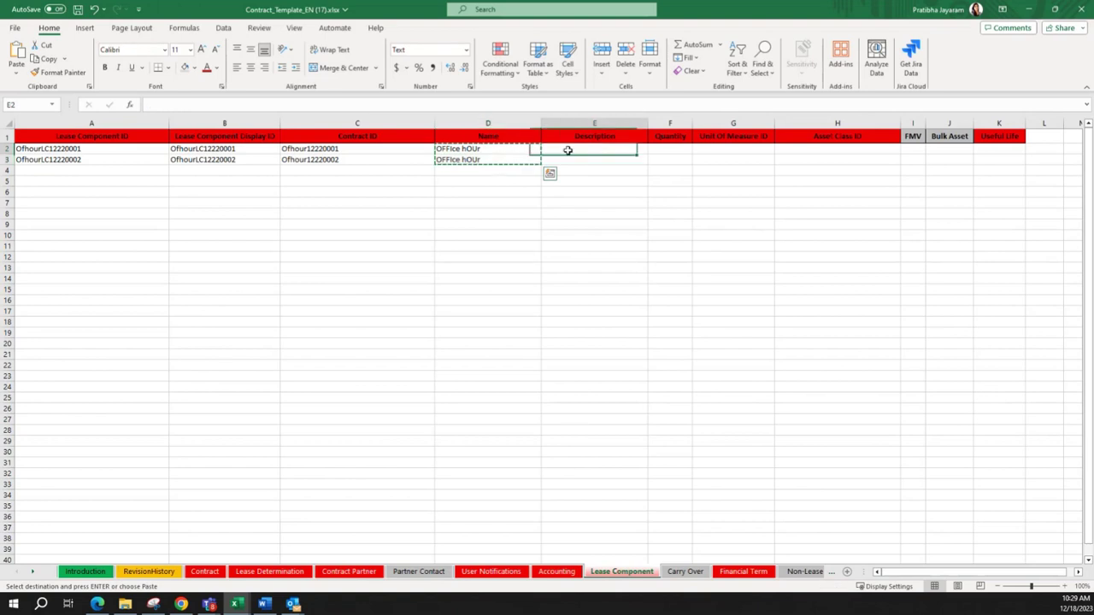
{"action": "key", "text": "ctrl+v"}
{"action": "left_click", "coordinate": [621, 201]}
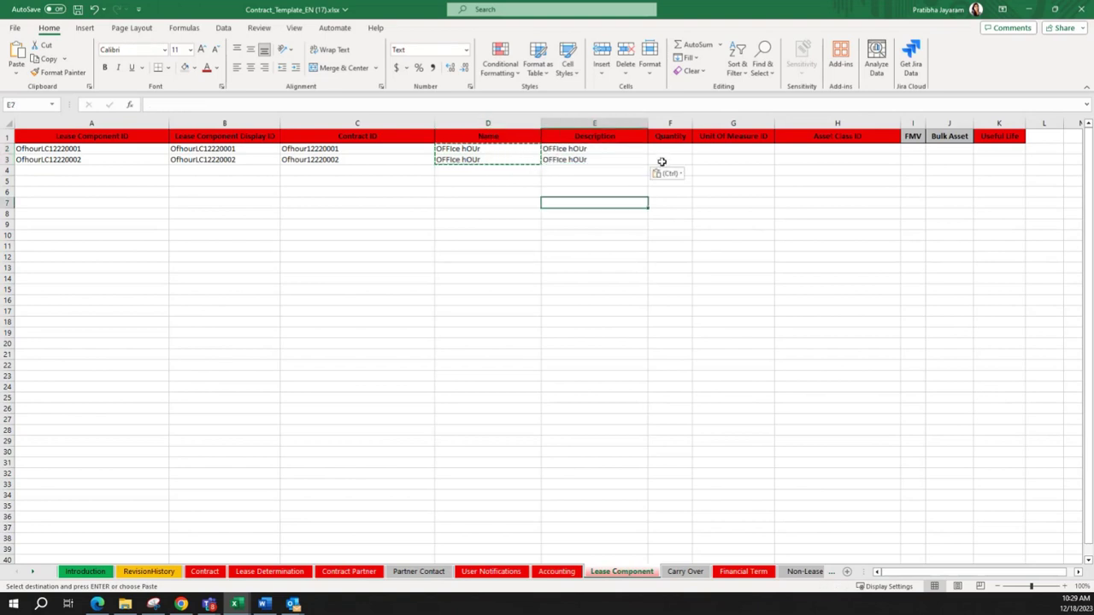
- Set the Quantity to 1 for the first lease component and 2 for the second
{"action": "left_click", "coordinate": [664, 149]}
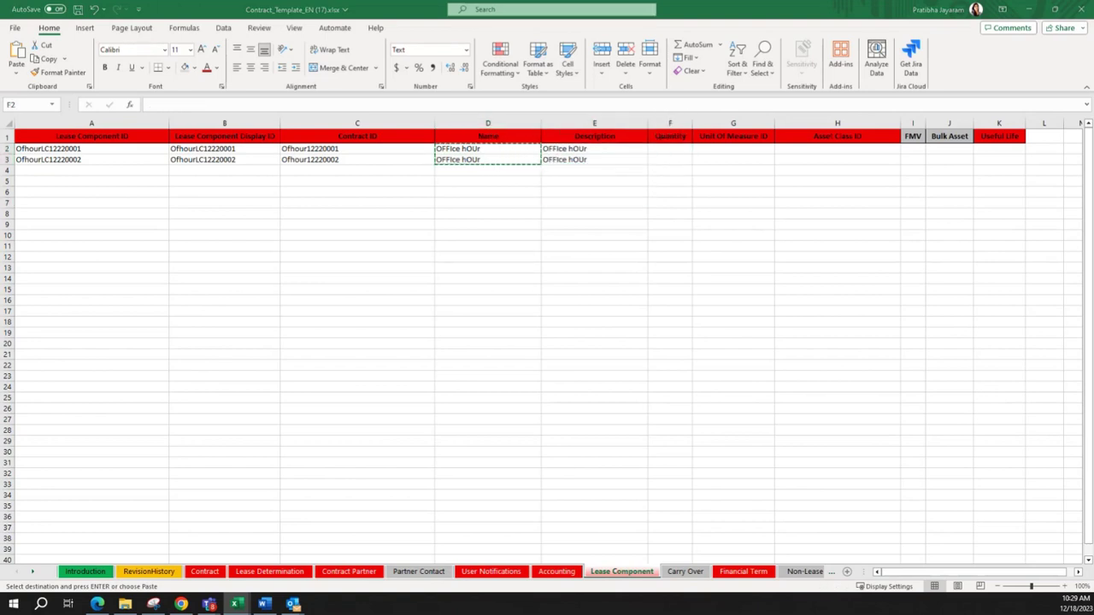
{"action": "left_click", "coordinate": [667, 148]}
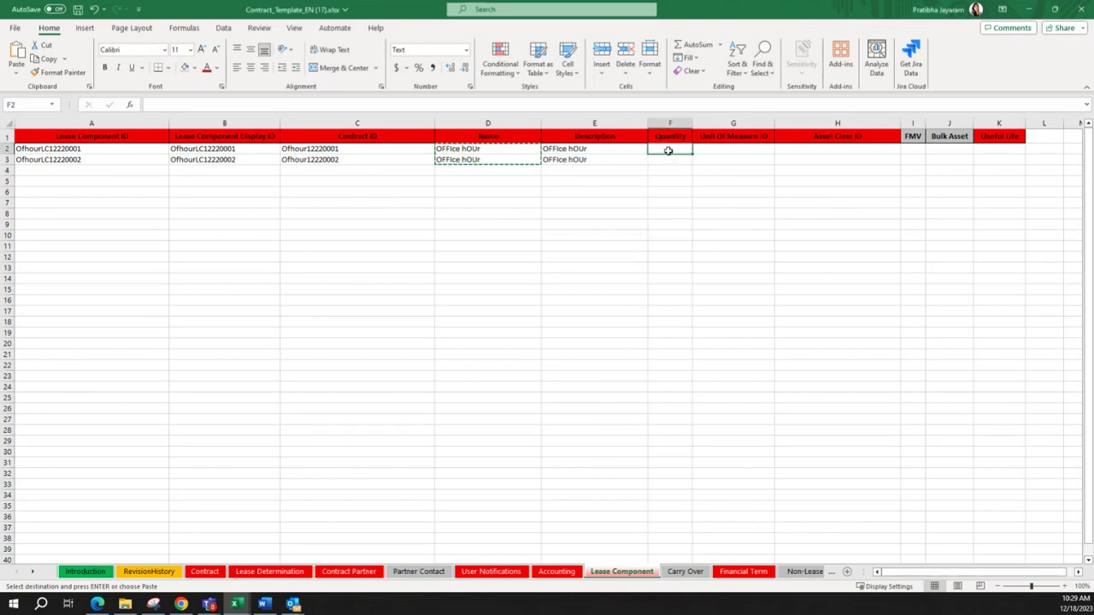
{"action": "type", "text": "1"}
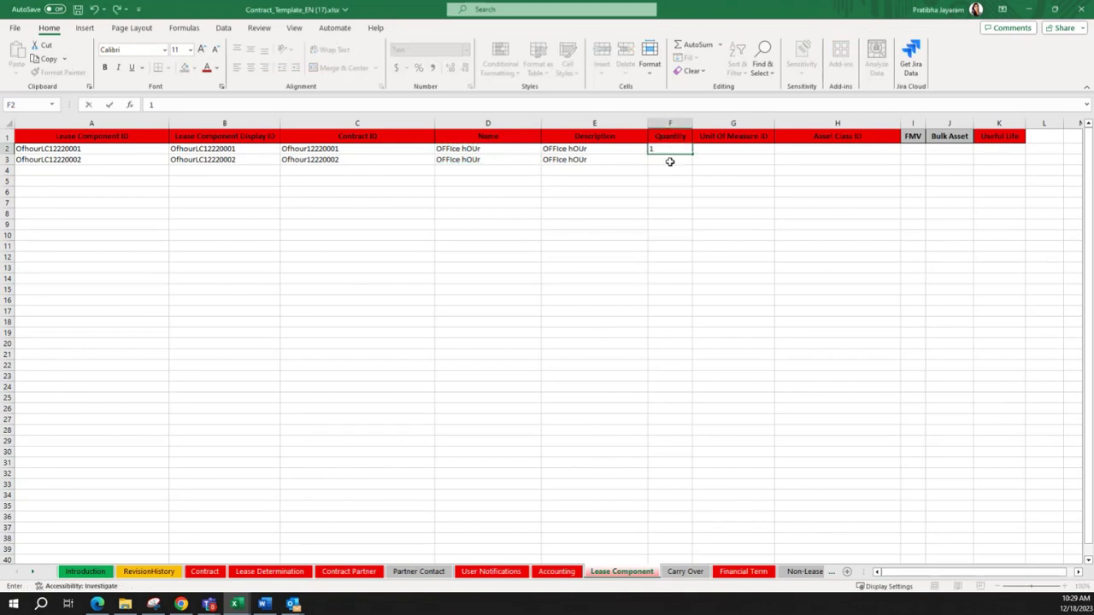
{"action": "left_click", "coordinate": [669, 162]}
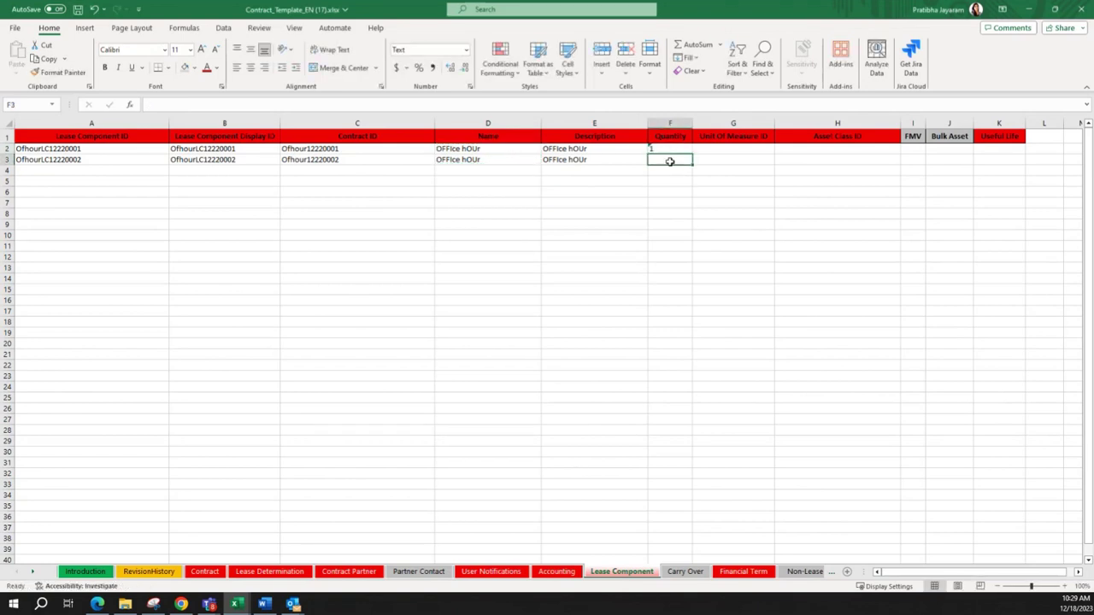
{"action": "type", "text": "2"}
{"action": "left_click", "coordinate": [719, 171]}
- Set the Unit Of Measure ID to EA for both lease components
{"action": "left_click", "coordinate": [722, 149]}
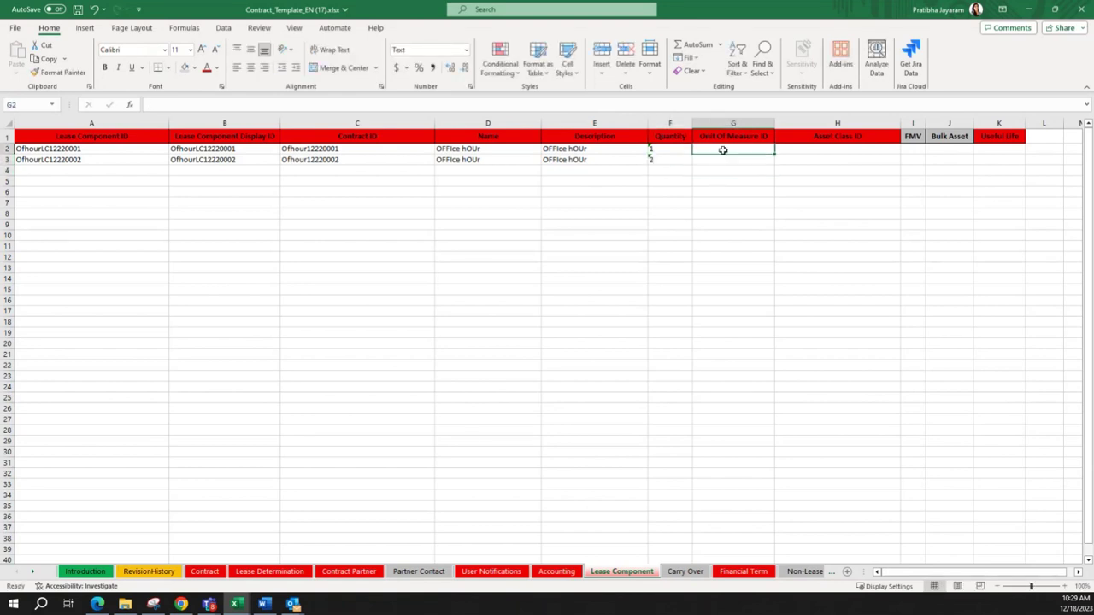
{"action": "type", "text": "EA"}
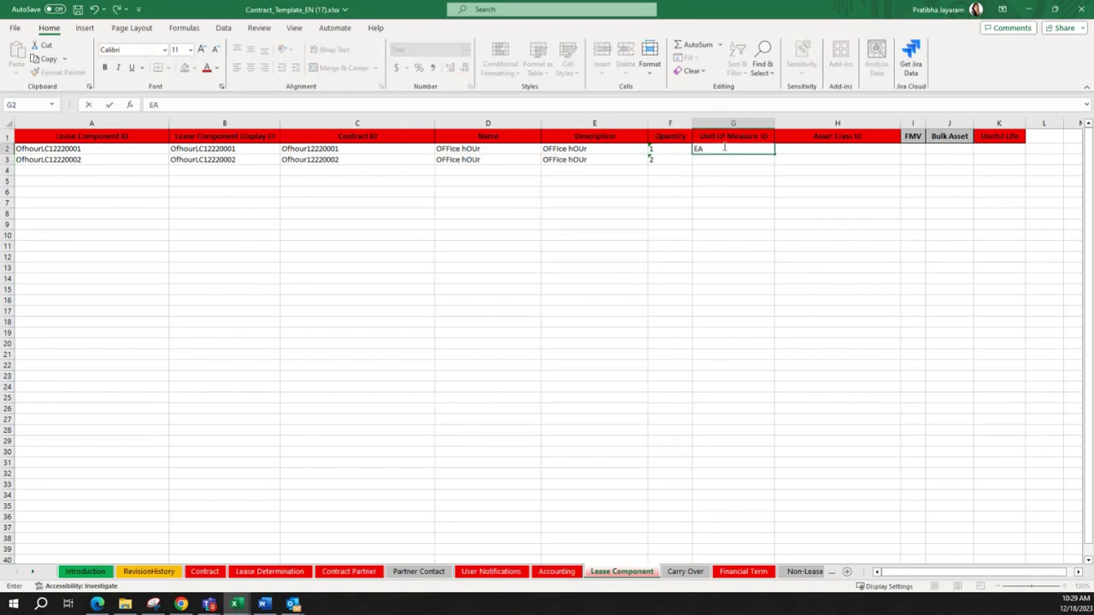
{"action": "key", "text": "Return"}
{"action": "left_click", "coordinate": [734, 151]}
{"action": "key", "text": "ctrl+c"}
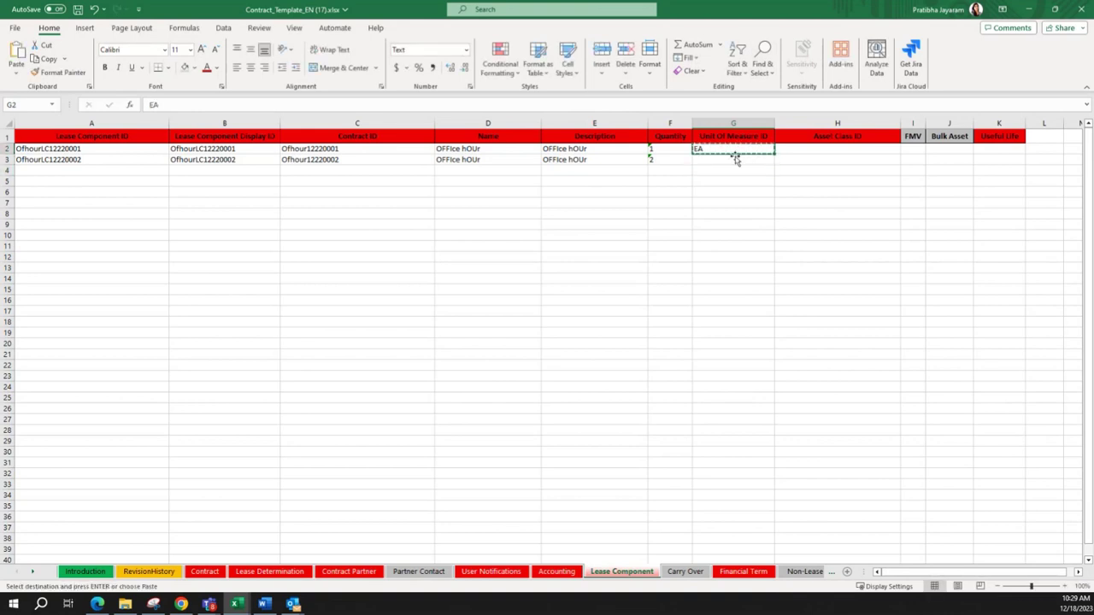
{"action": "left_click", "coordinate": [731, 160]}
{"action": "key", "text": "ctrl+v"}
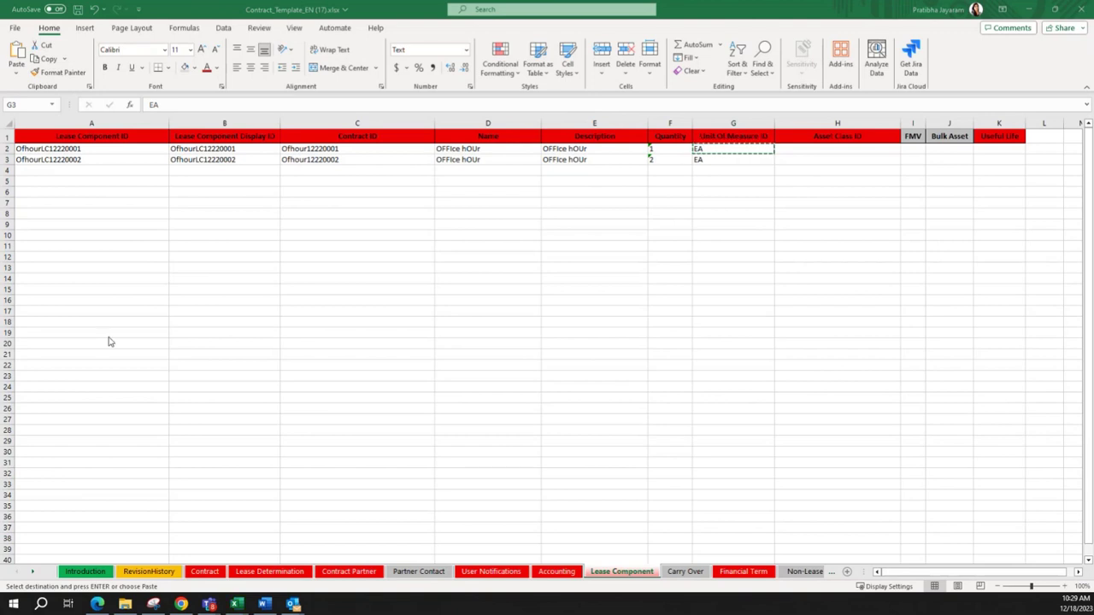
- Switch to the Back end details document in Word and look through it for the asset class ID
{"action": "key", "text": "alt+Tab"}
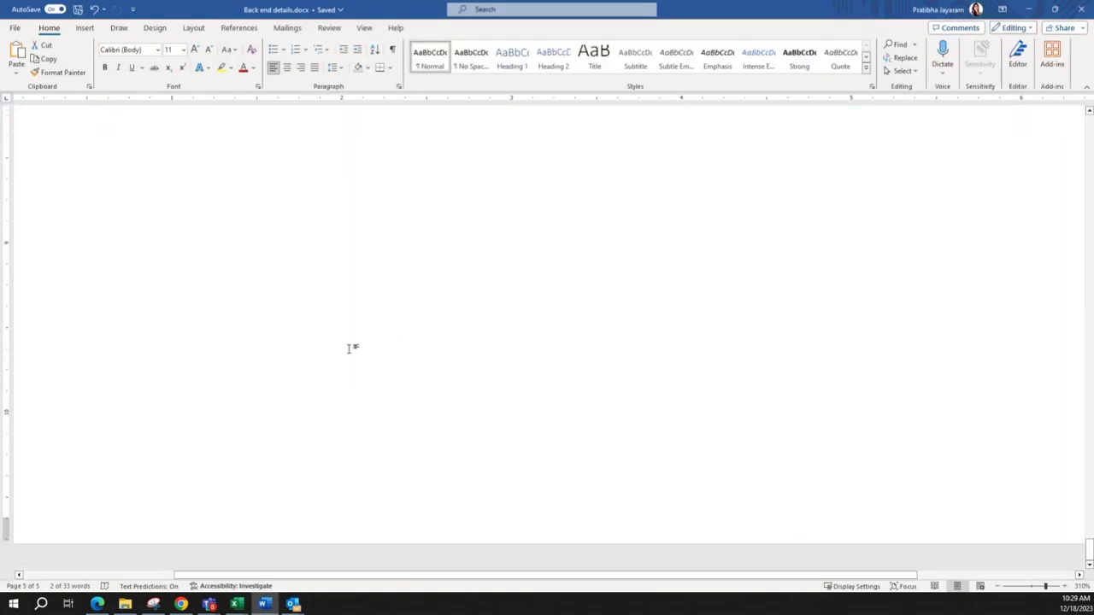
{"action": "scroll", "coordinate": [348, 349], "scroll_direction": "up", "scroll_amount": 15}
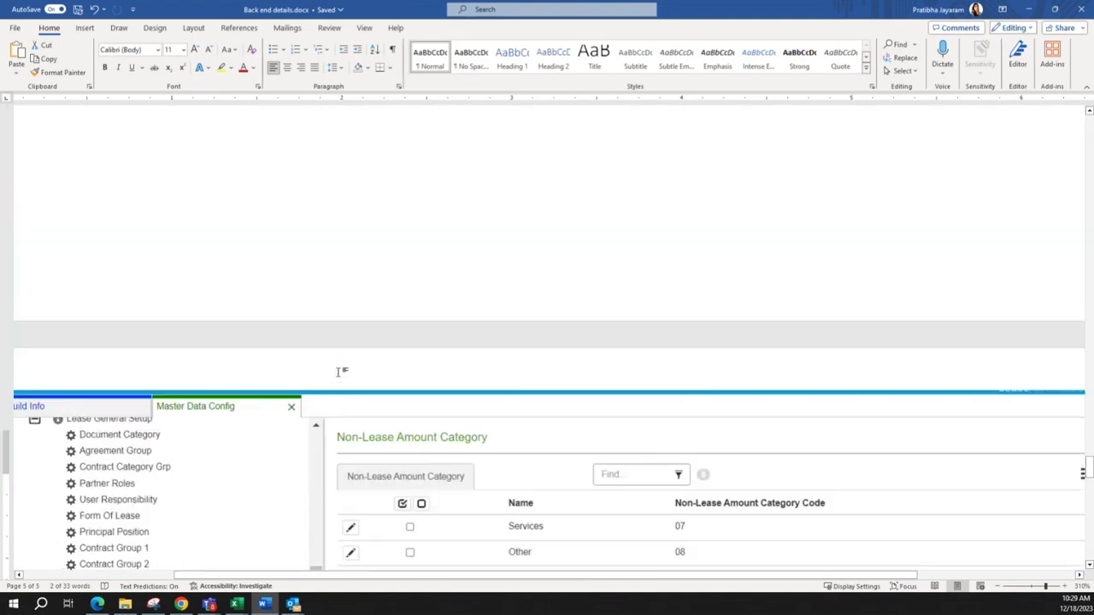
{"action": "scroll", "coordinate": [342, 372], "scroll_direction": "up", "scroll_amount": 2}
{"action": "scroll", "coordinate": [590, 547], "scroll_direction": "left", "scroll_amount": 3}
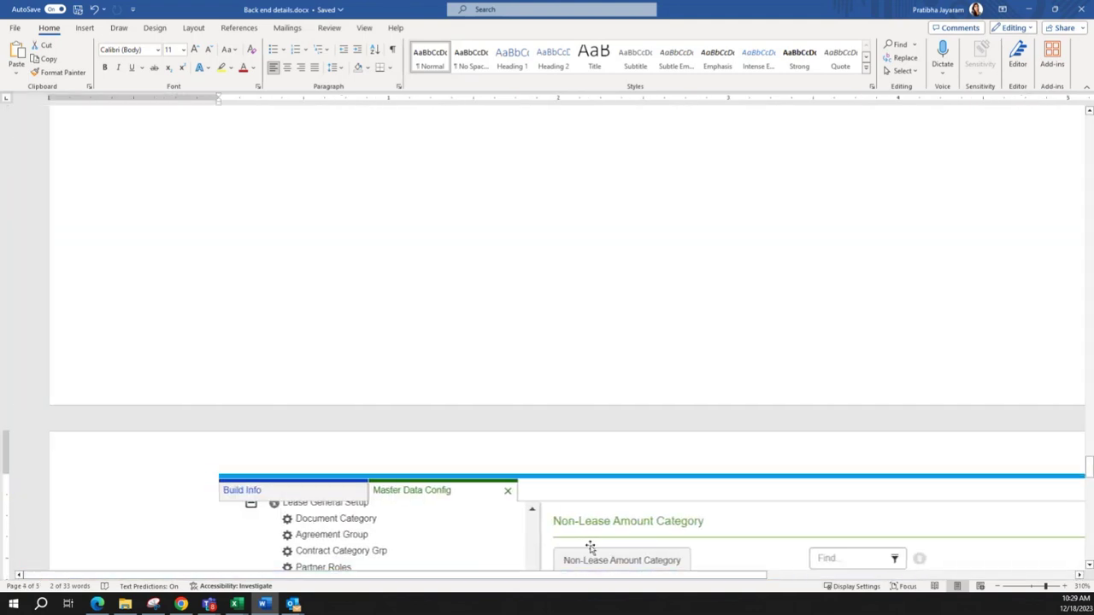
{"action": "scroll", "coordinate": [313, 244], "scroll_direction": "up", "scroll_amount": 5}
{"action": "key", "text": "ctrl+f"}
{"action": "type", "text": "asa"}
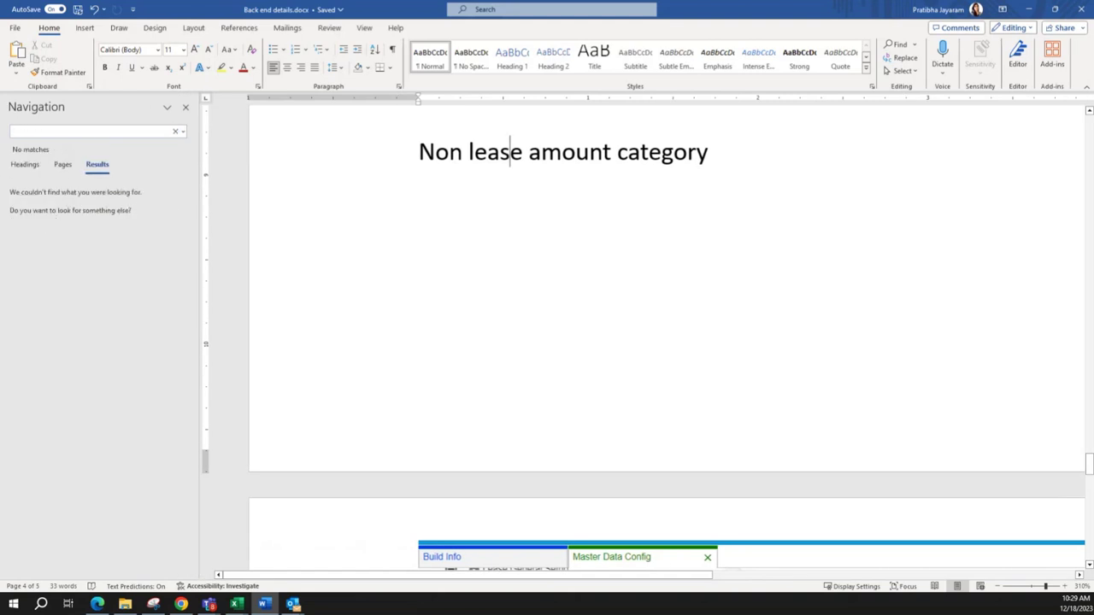
{"action": "scroll", "coordinate": [537, 317], "scroll_direction": "down", "scroll_amount": 10}
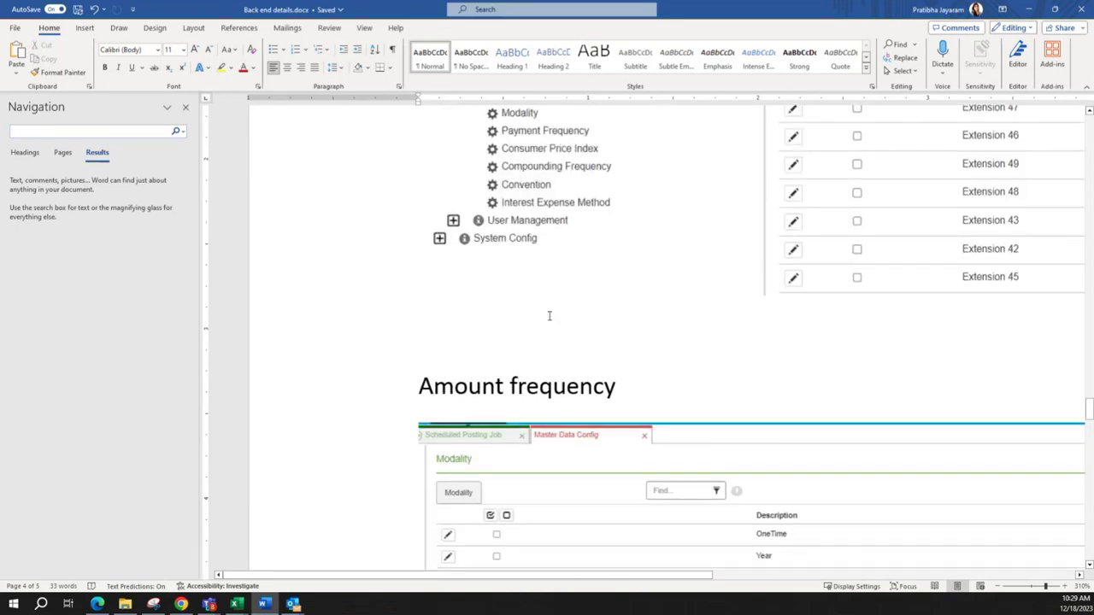
- Return to the Excel contract template and paste IAC0001 as the Asset Class ID for both lease components
{"action": "key", "text": "alt+Tab"}
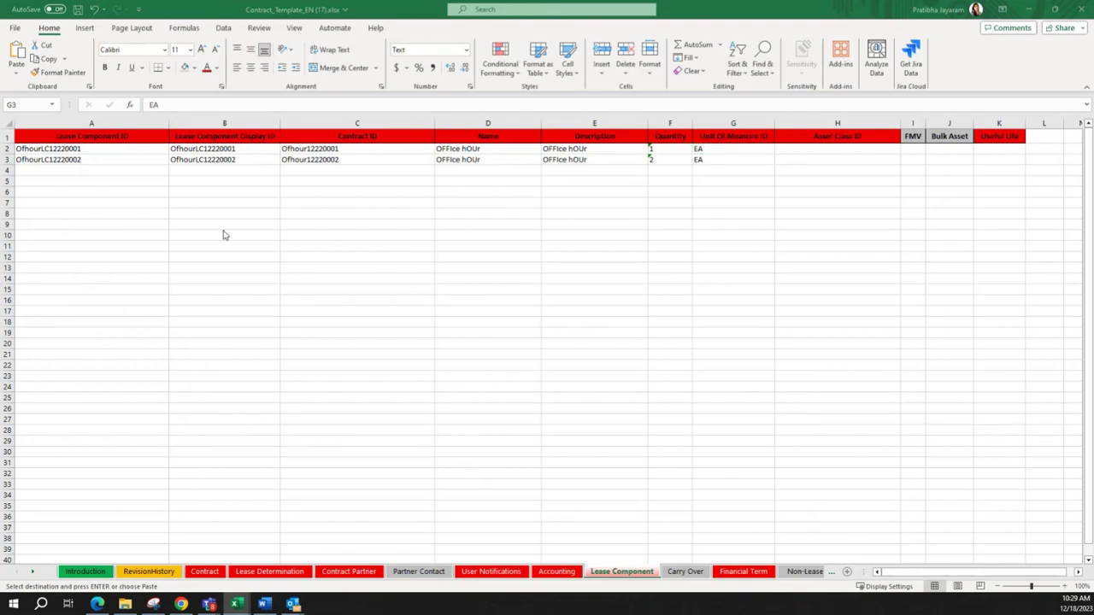
{"action": "left_click_drag", "start_coordinate": [813, 147], "coordinate": [813, 158]}
{"action": "key", "text": "ctrl+v"}
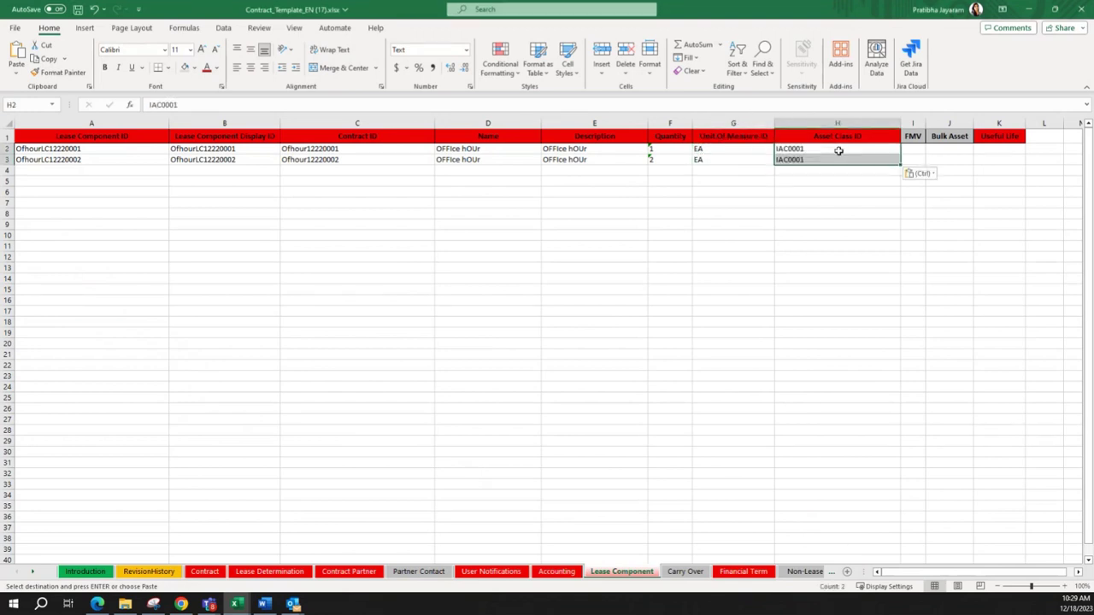
{"action": "left_click", "coordinate": [916, 151]}
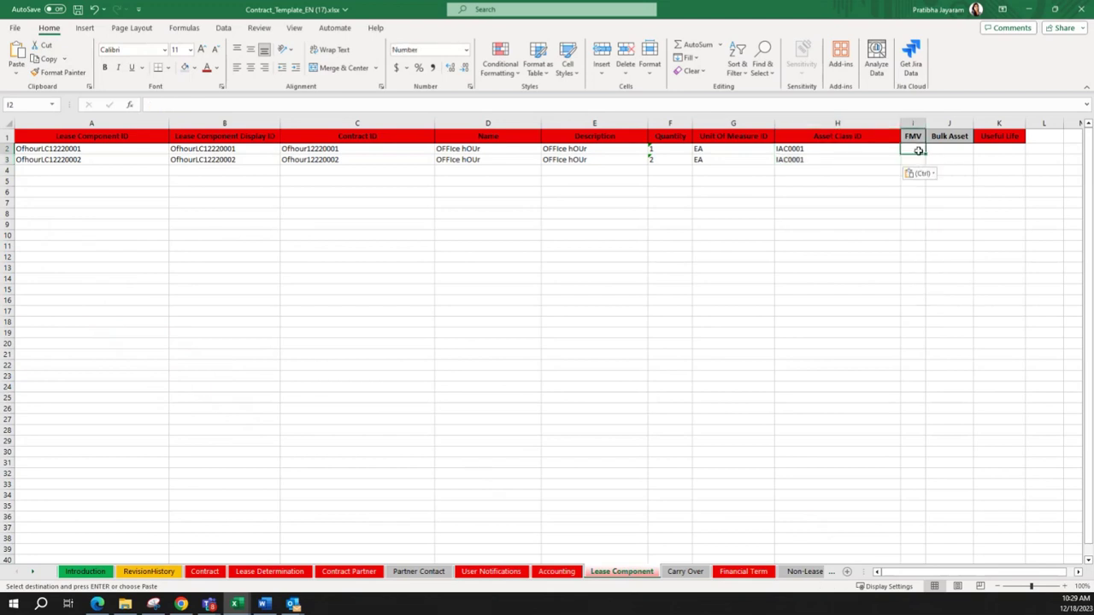
{"action": "left_click", "coordinate": [934, 151]}
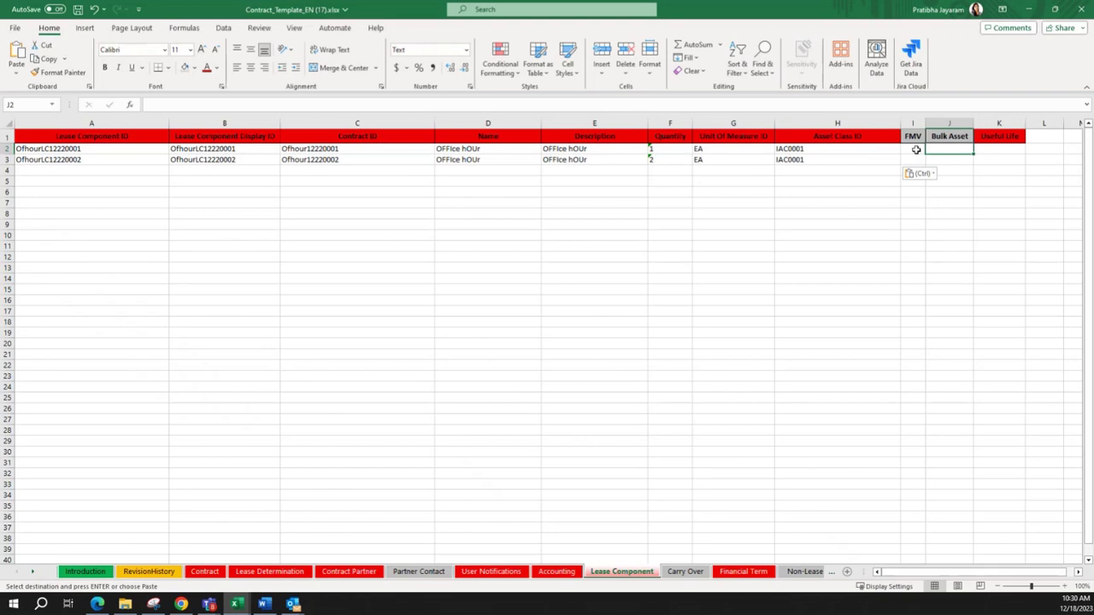
{"action": "left_click_drag", "start_coordinate": [913, 151], "coordinate": [915, 157]}
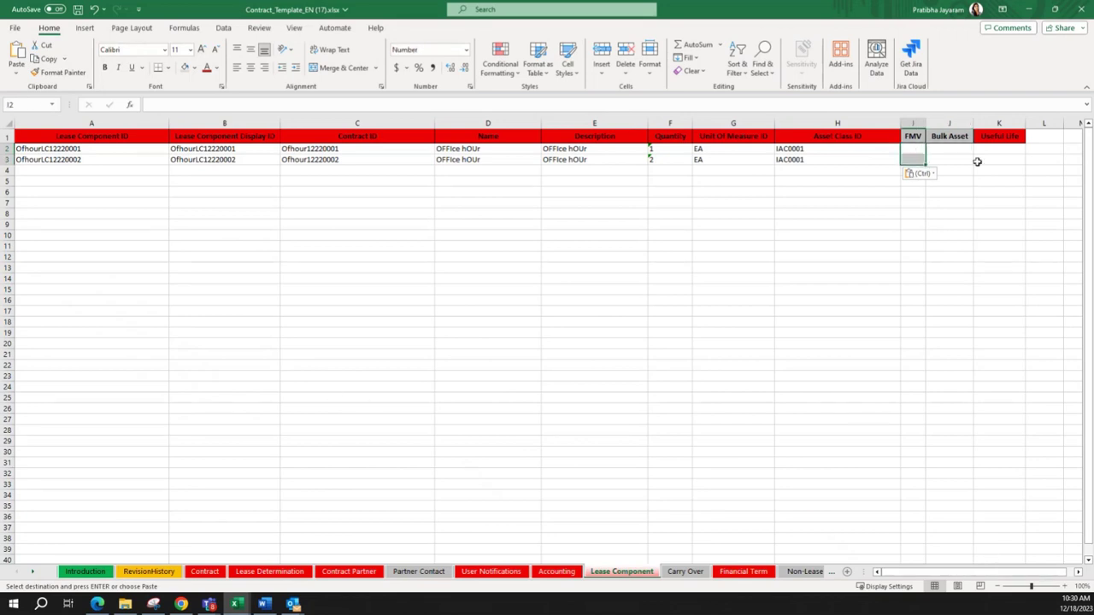
{"action": "left_click", "coordinate": [963, 152]}
- Set Bulk Asset to TRUE for the second lease component, the one with a quantity of 2
{"action": "left_click", "coordinate": [665, 163]}
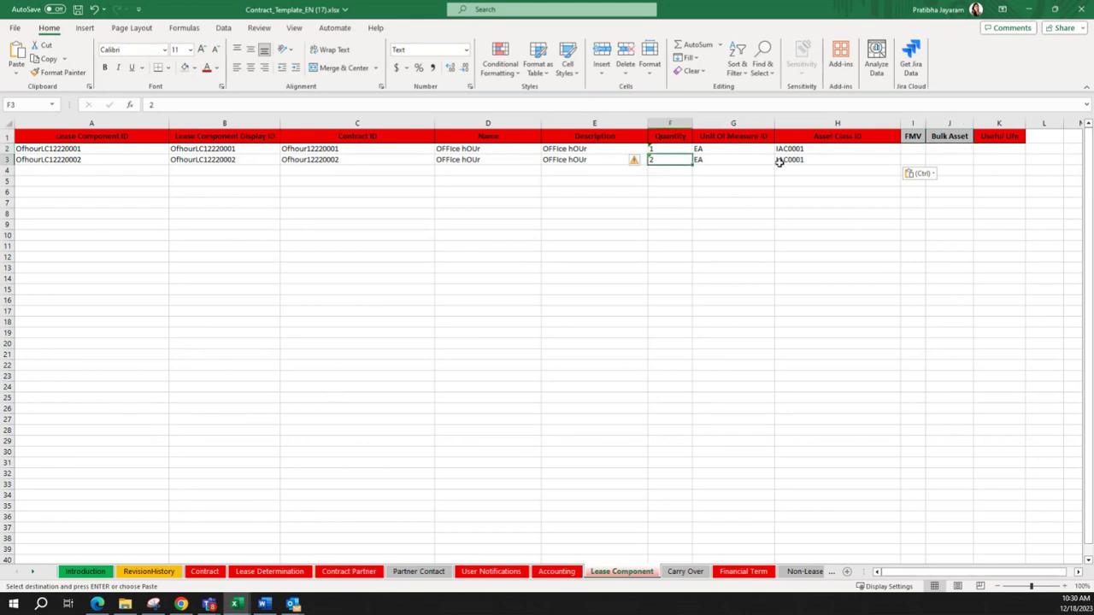
{"action": "left_click", "coordinate": [950, 160]}
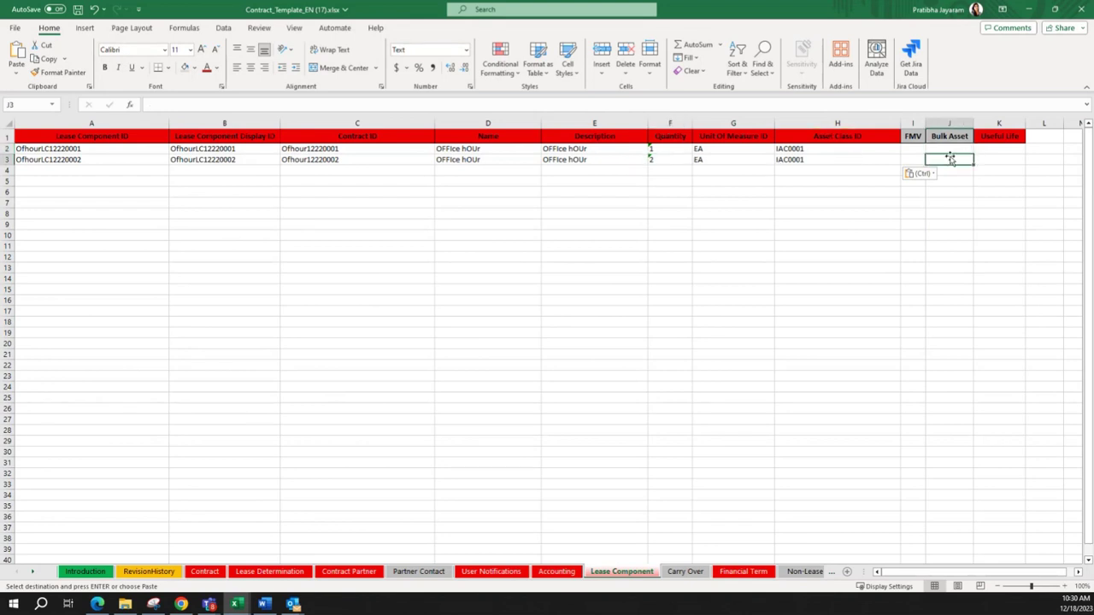
{"action": "left_click", "coordinate": [665, 163]}
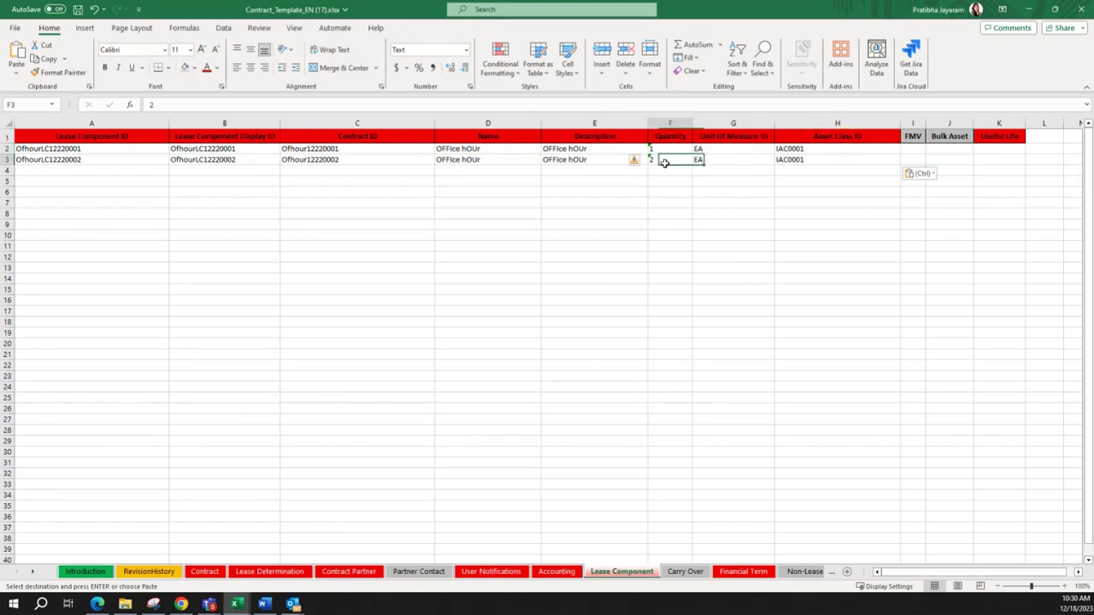
{"action": "left_click", "coordinate": [954, 164]}
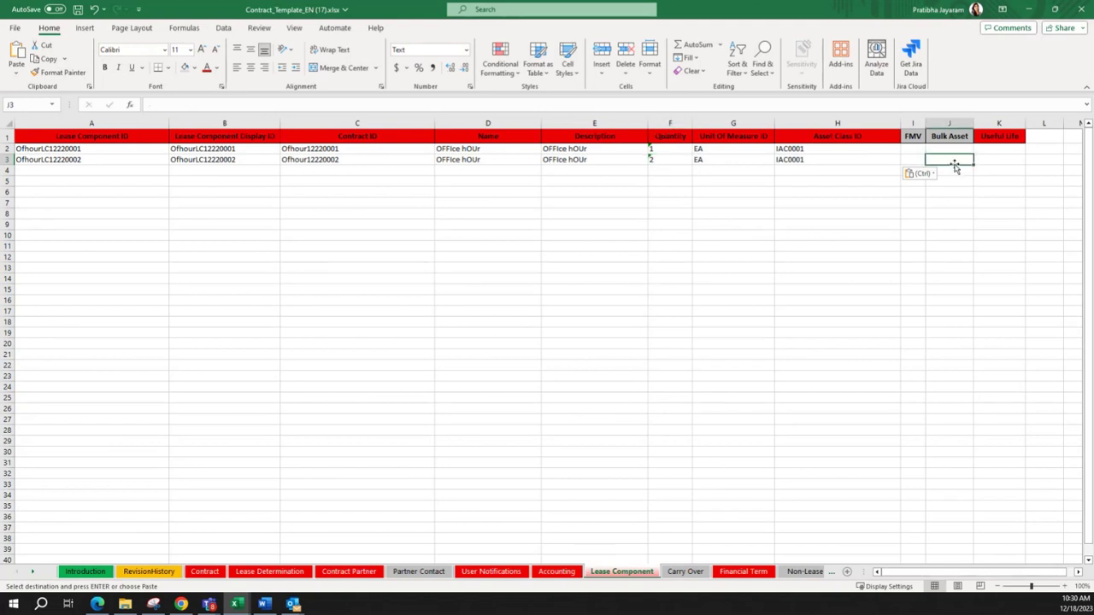
{"action": "type", "text": "Tr"}
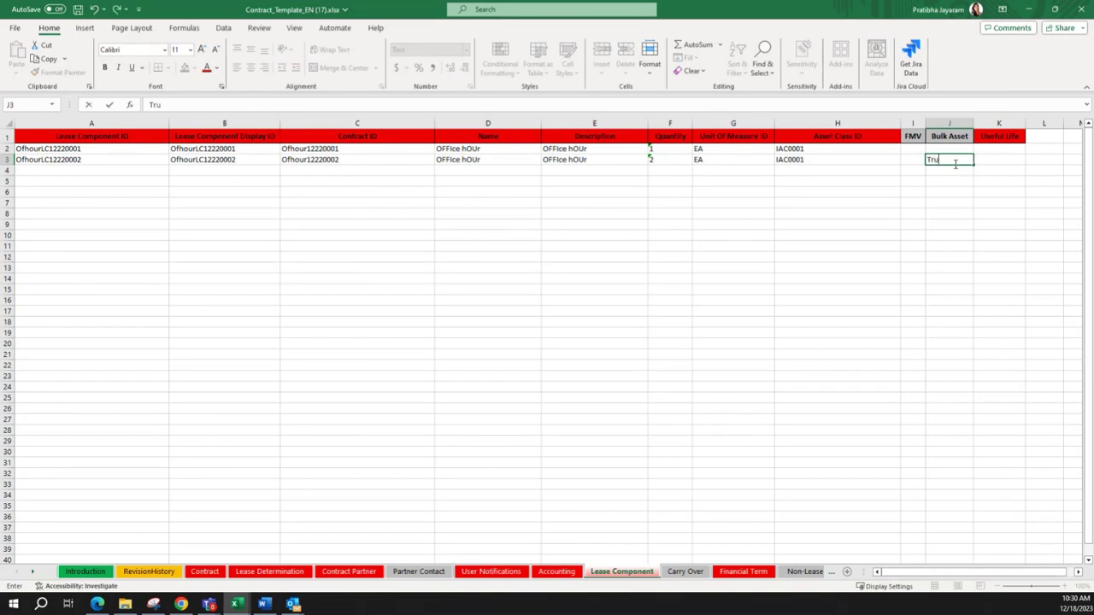
{"action": "type", "text": "UE"}
{"action": "left_click", "coordinate": [987, 158]}
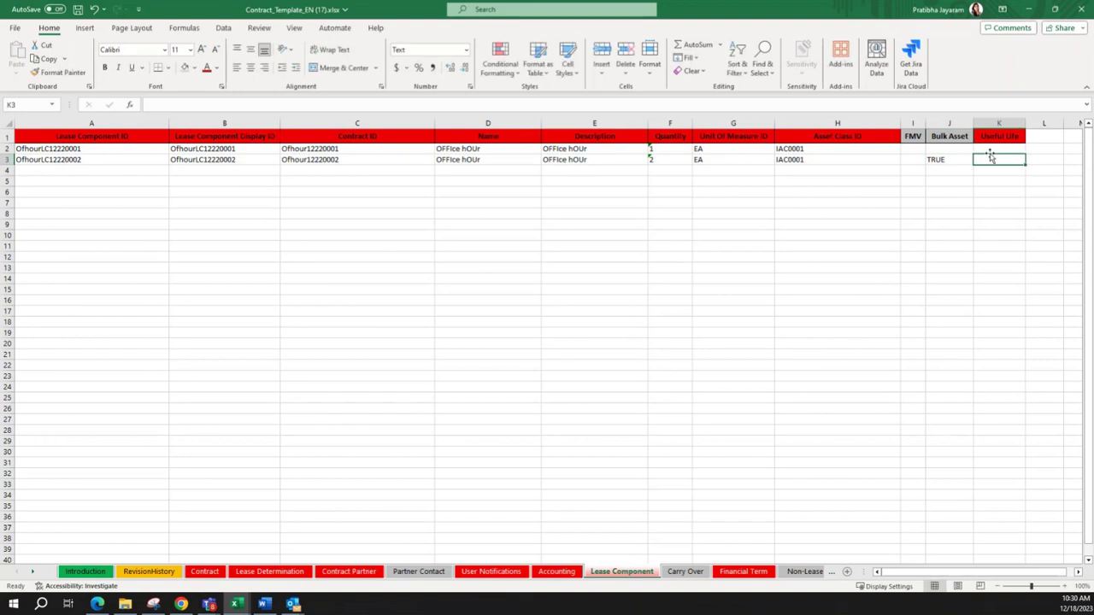
- Set the Useful Life to 100 for both lease components and save the workbook
{"action": "left_click", "coordinate": [993, 150]}
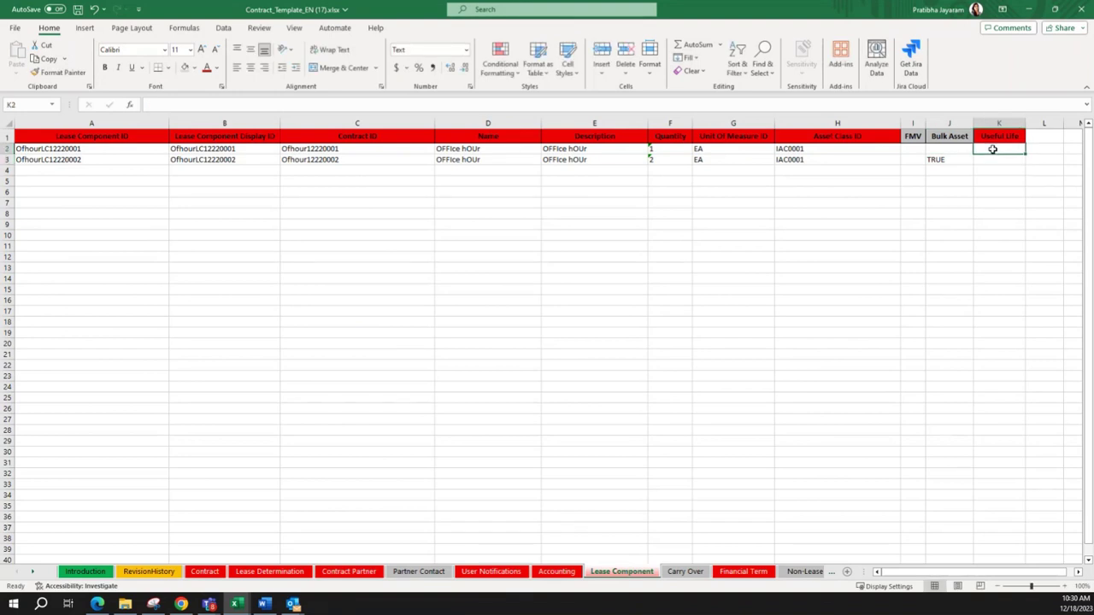
{"action": "type", "text": "100"}
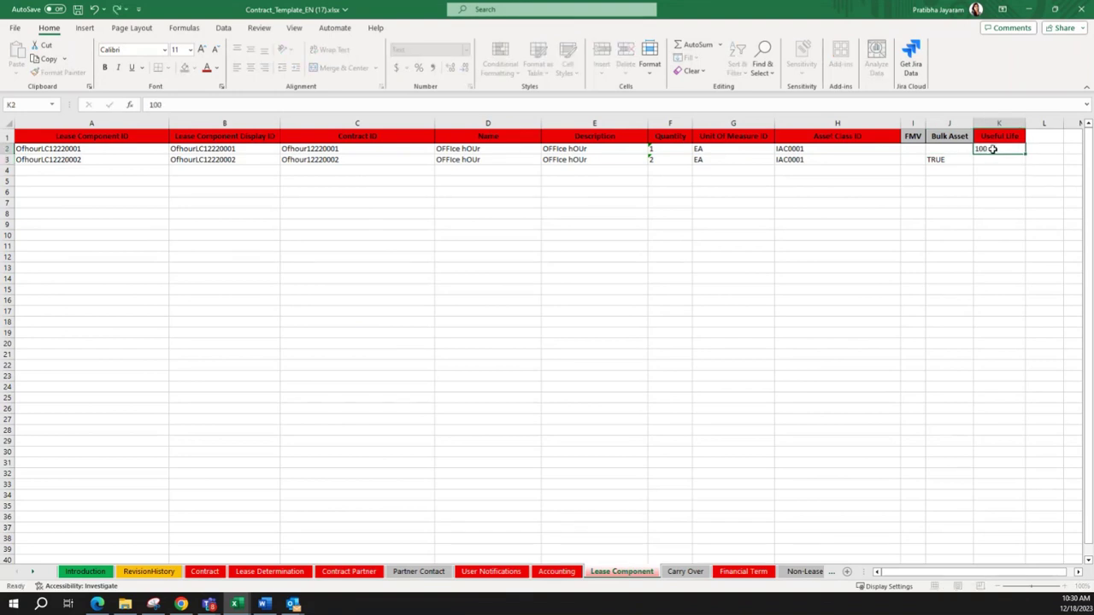
{"action": "key", "text": "Return"}
{"action": "left_click", "coordinate": [993, 150]}
{"action": "key", "text": "ctrl+c"}
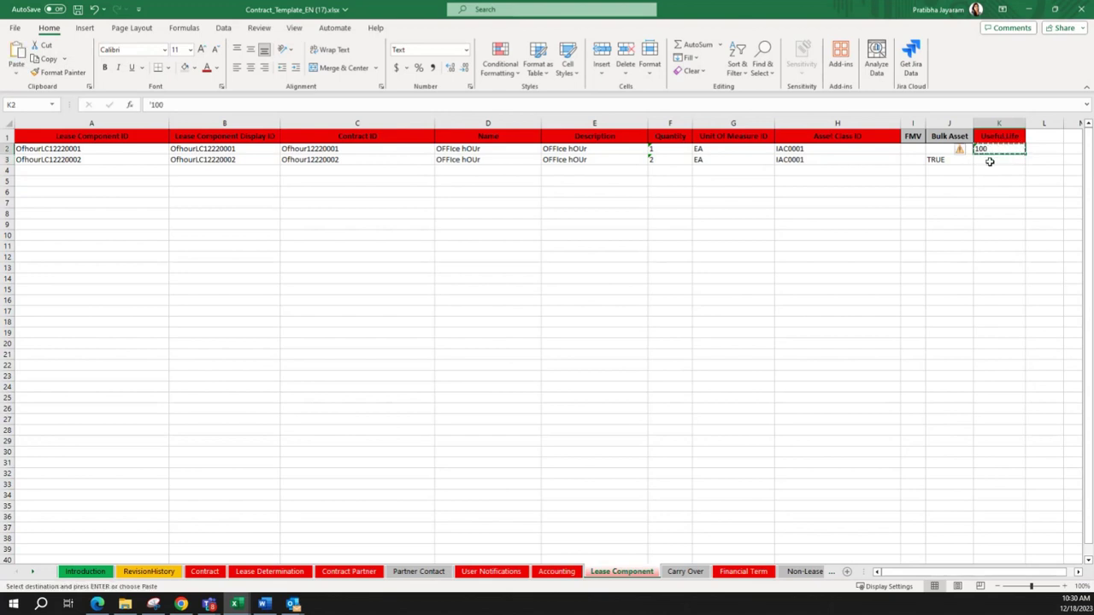
{"action": "left_click", "coordinate": [990, 161]}
{"action": "key", "text": "ctrl+v"}
{"action": "left_click", "coordinate": [894, 257]}
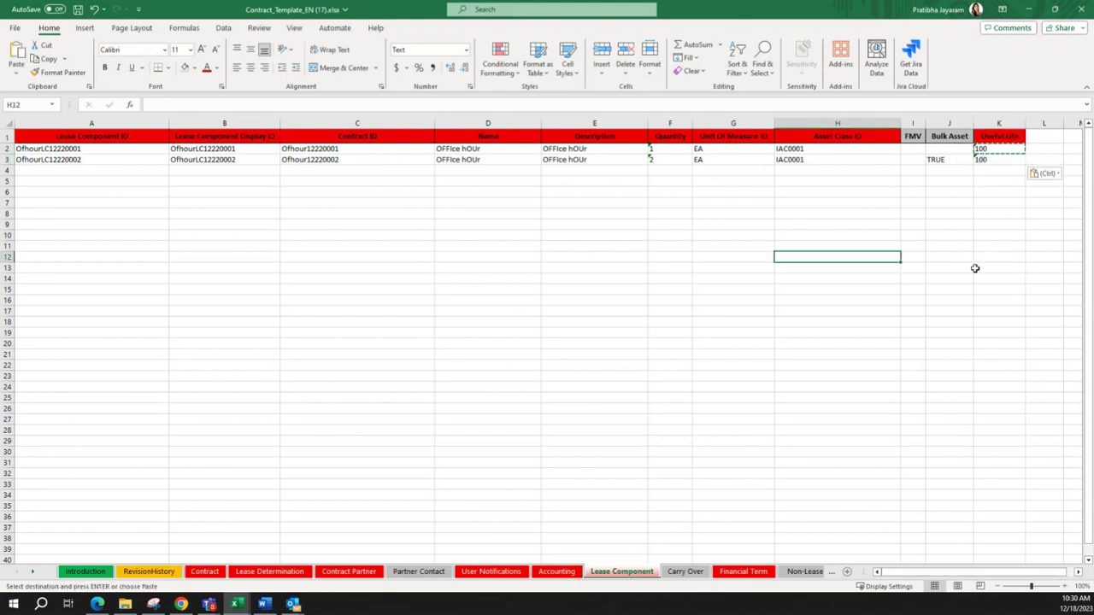
{"action": "key", "text": "ctrl+s"}
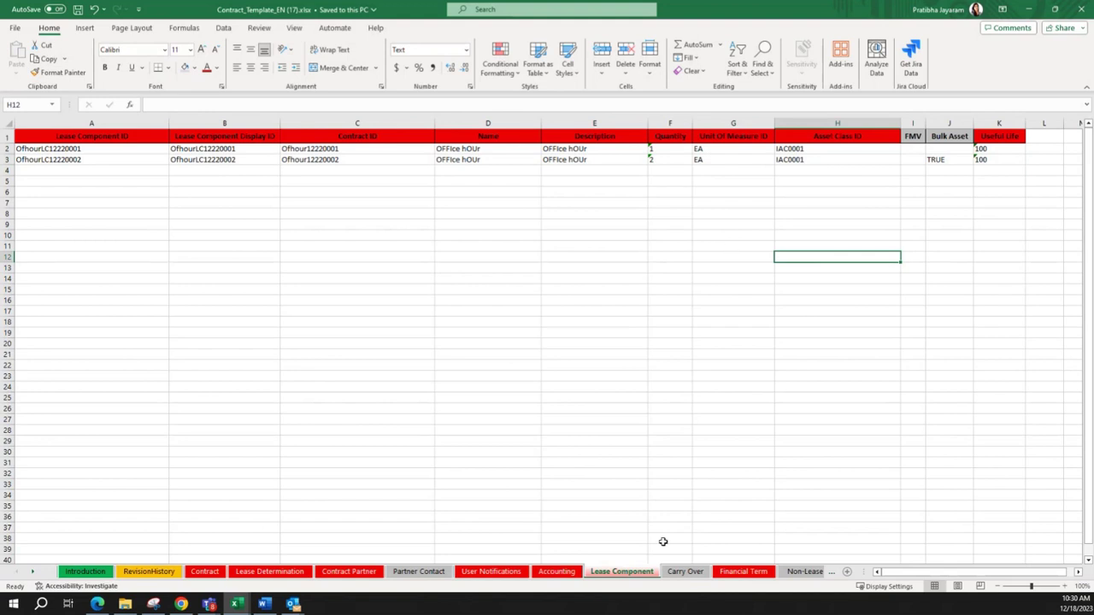
{"action": "left_click", "coordinate": [656, 429]}
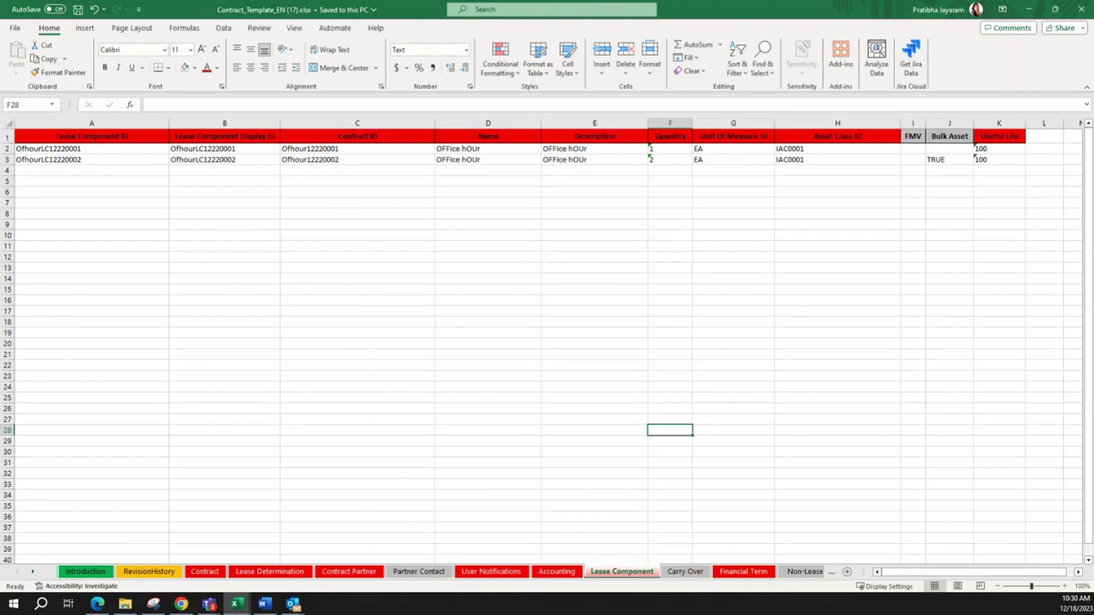
{"action": "left_click", "coordinate": [714, 441]}
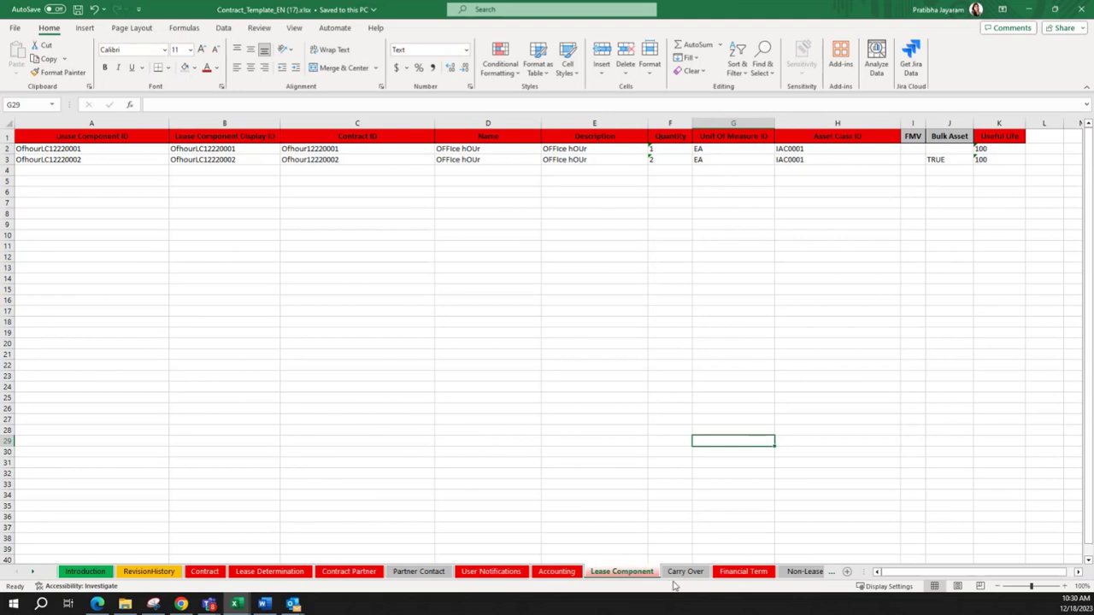
- Open the Carry Over sheet and clear all sample values from row 2
{"action": "left_click", "coordinate": [31, 571]}
{"action": "left_click", "coordinate": [32, 571]}
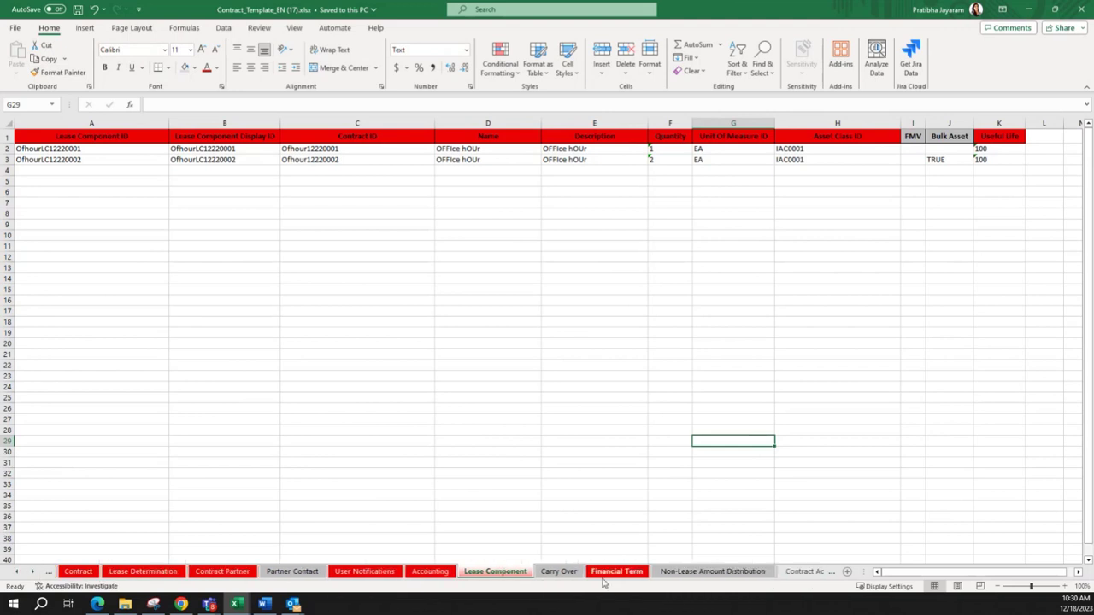
{"action": "left_click", "coordinate": [559, 571]}
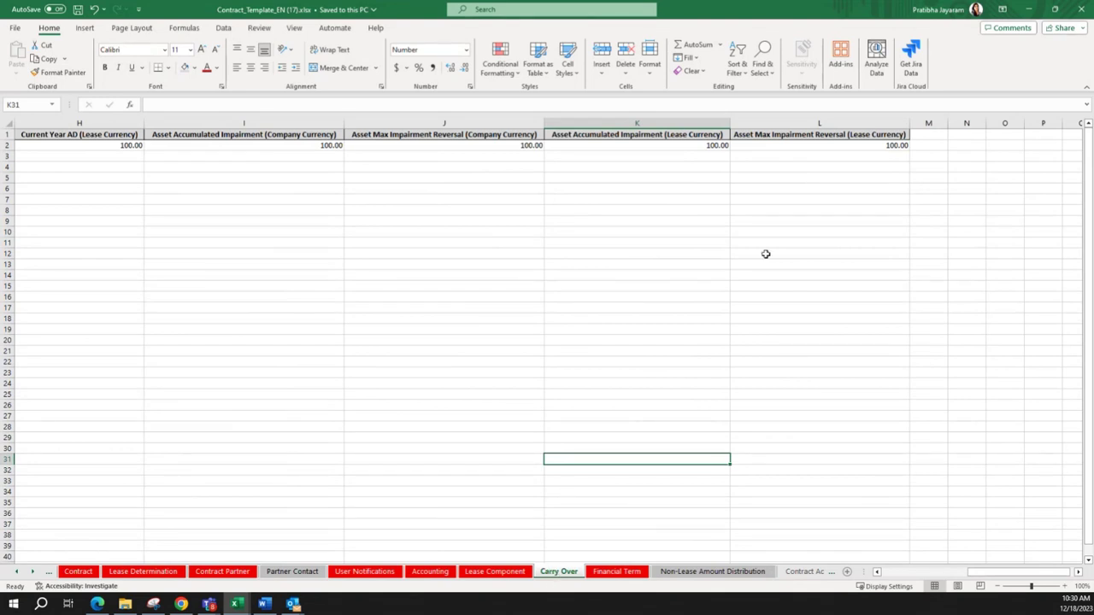
{"action": "left_click_drag", "start_coordinate": [891, 146], "coordinate": [140, 159]}
{"action": "scroll", "coordinate": [140, 159], "scroll_direction": "right", "scroll_amount": 5}
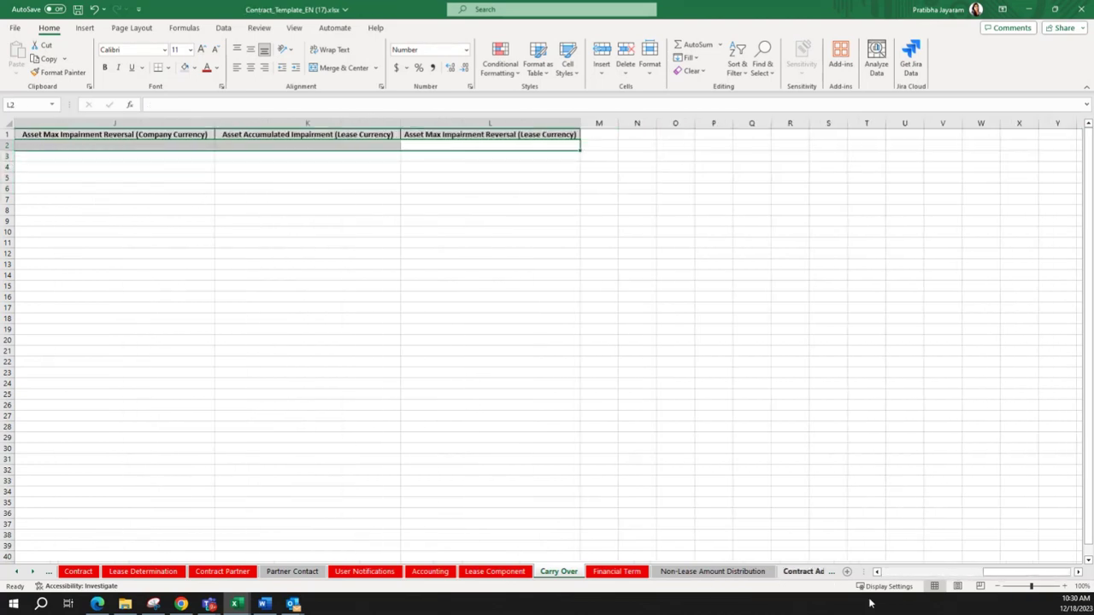
{"action": "left_click_drag", "start_coordinate": [1003, 575], "coordinate": [867, 582]}
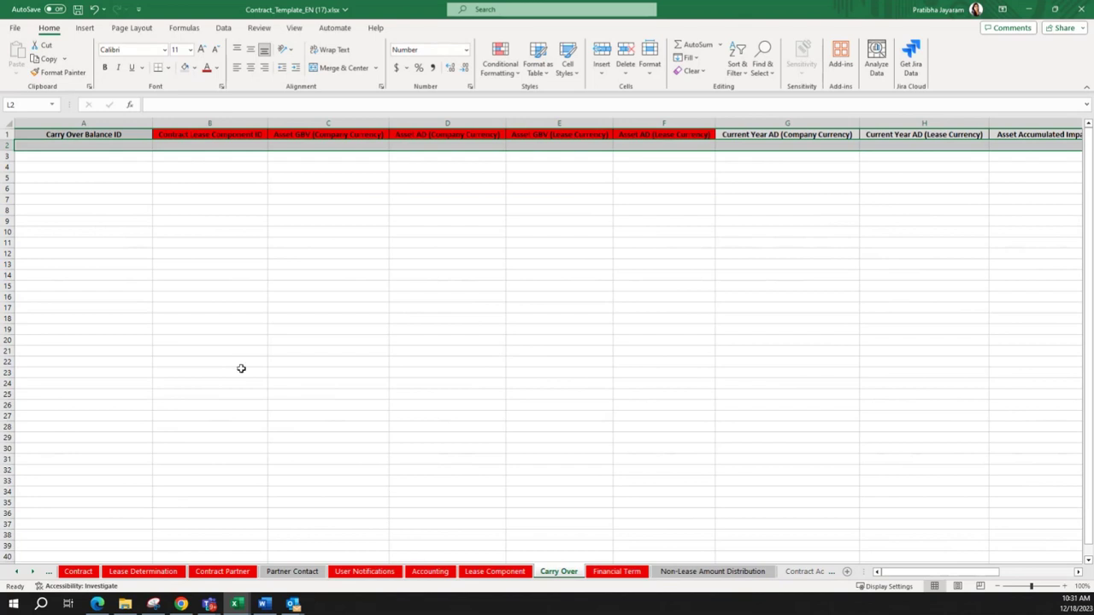
- Copy the second lease component's ID, OfhourLC12220002, from the Lease Component sheet into Contract Lease Component ID in row 2 of Carry Over
{"action": "left_click", "coordinate": [82, 147]}
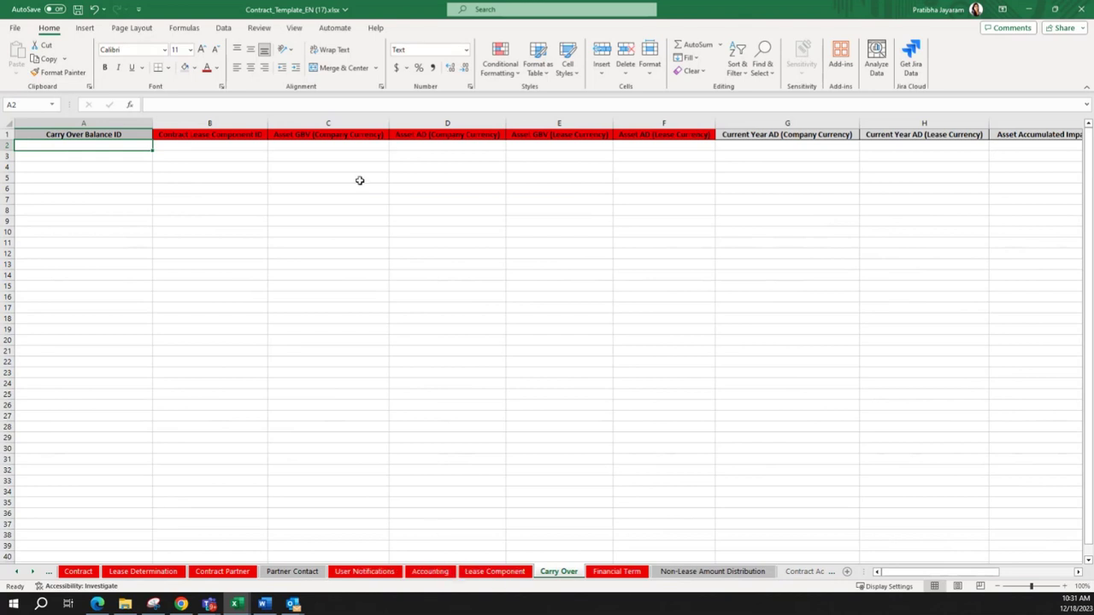
{"action": "left_click", "coordinate": [236, 161]}
{"action": "left_click", "coordinate": [233, 144]}
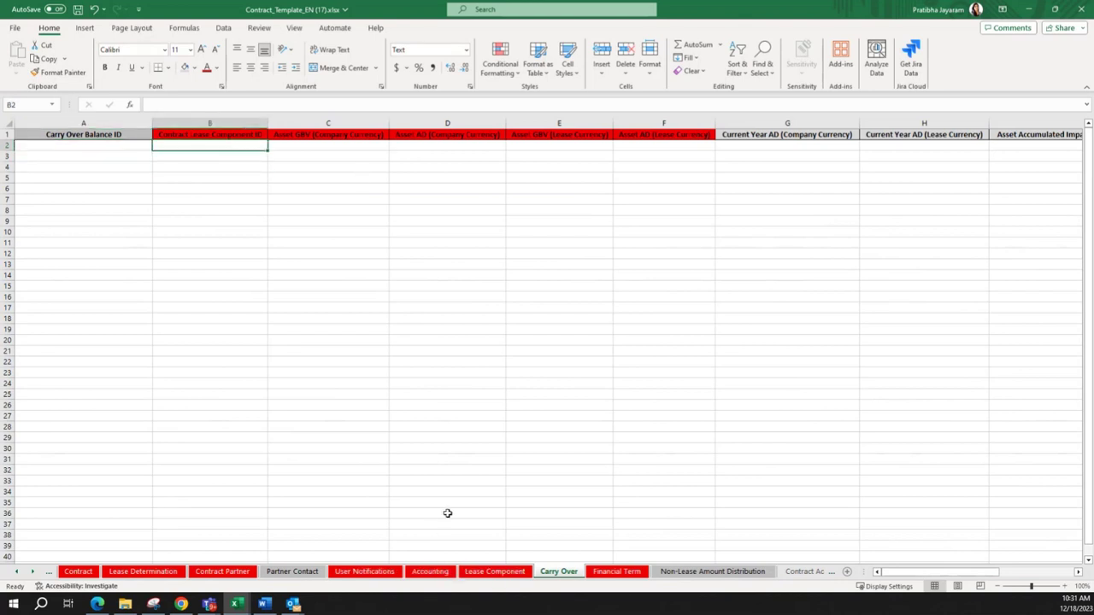
{"action": "left_click", "coordinate": [495, 572]}
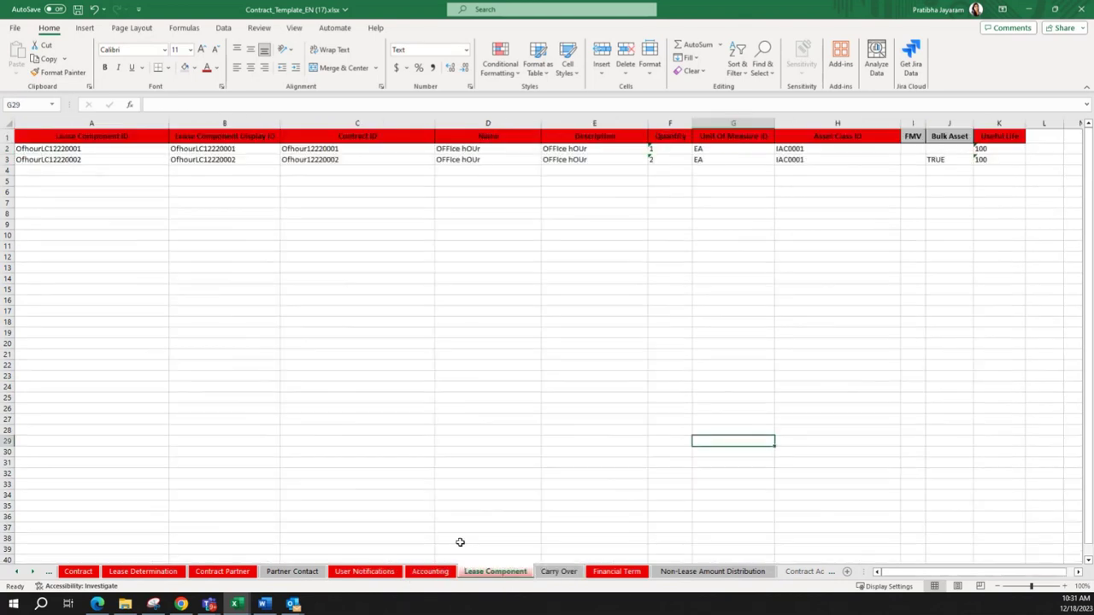
{"action": "left_click", "coordinate": [210, 149]}
{"action": "left_click", "coordinate": [210, 159]}
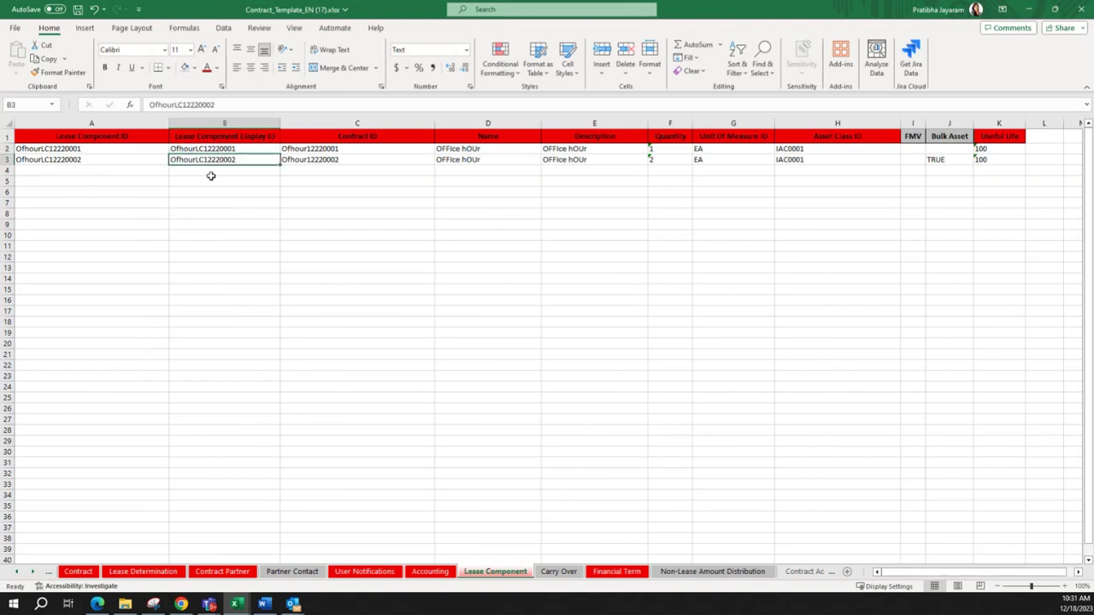
{"action": "key", "text": "ctrl+c"}
{"action": "left_click", "coordinate": [558, 571]}
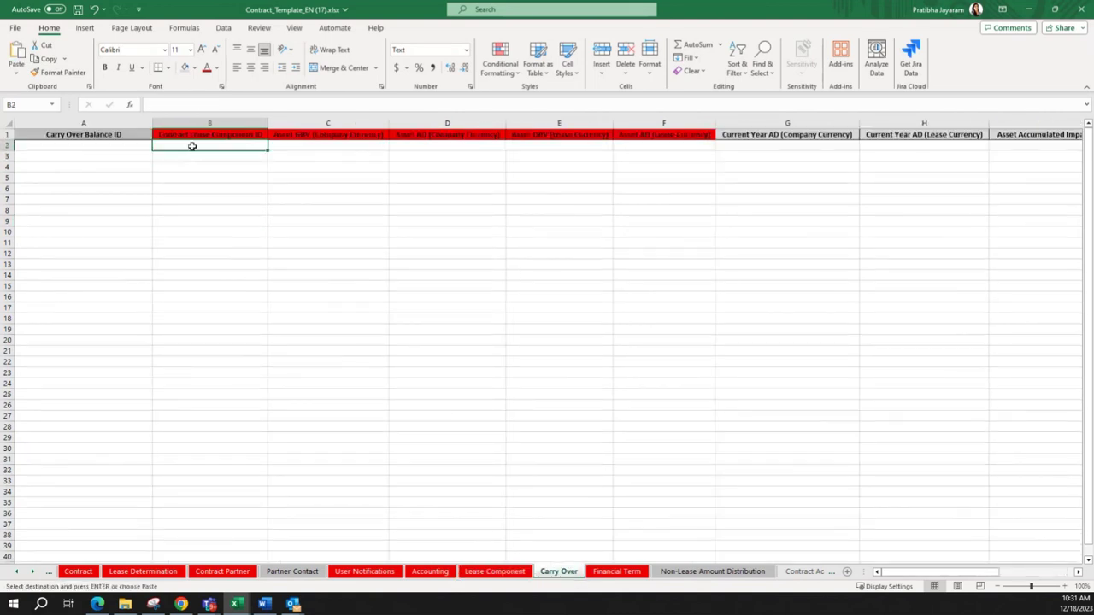
{"action": "key", "text": "ctrl+v"}
- Fill the Carry Over Balance ID in row 2 with the copied component ID, modified to OfhourLCCB12220002
{"action": "left_click", "coordinate": [97, 147]}
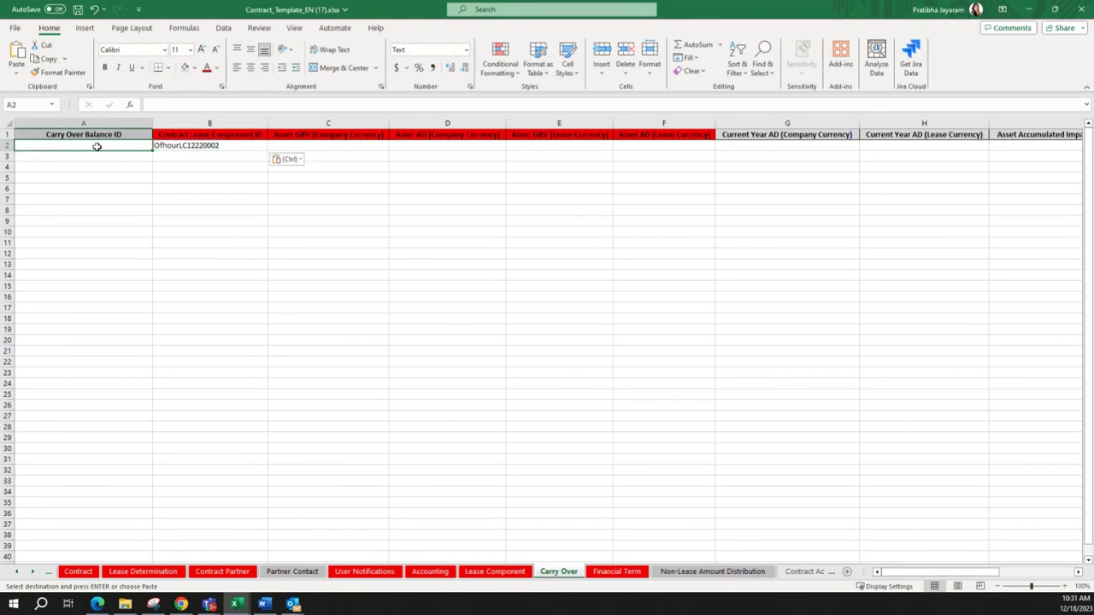
{"action": "key", "text": "ctrl+v"}
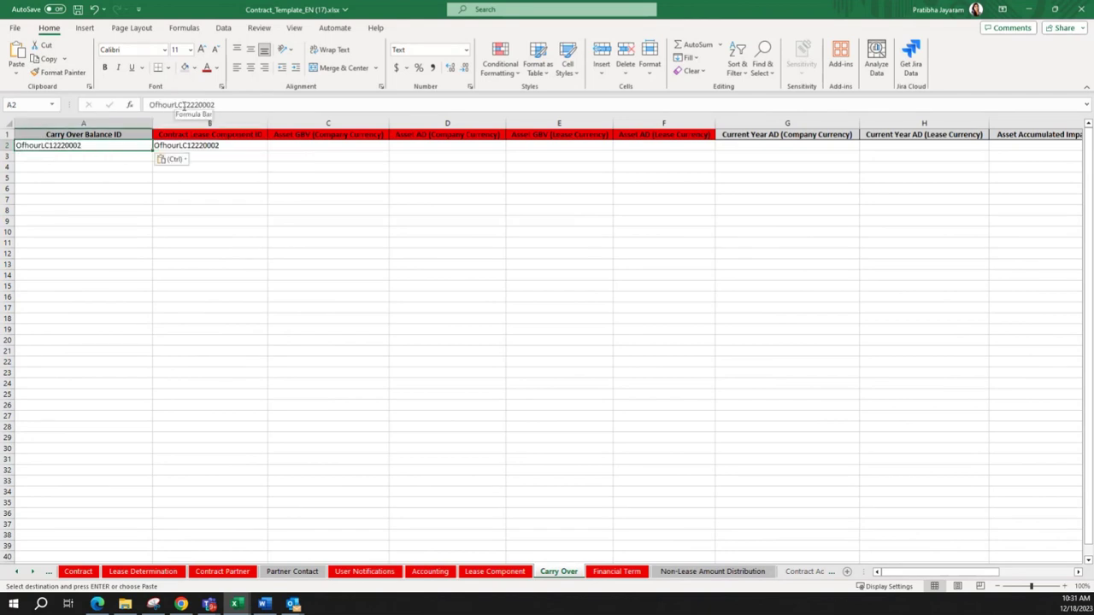
{"action": "left_click", "coordinate": [214, 105]}
{"action": "type", "text": "C"}
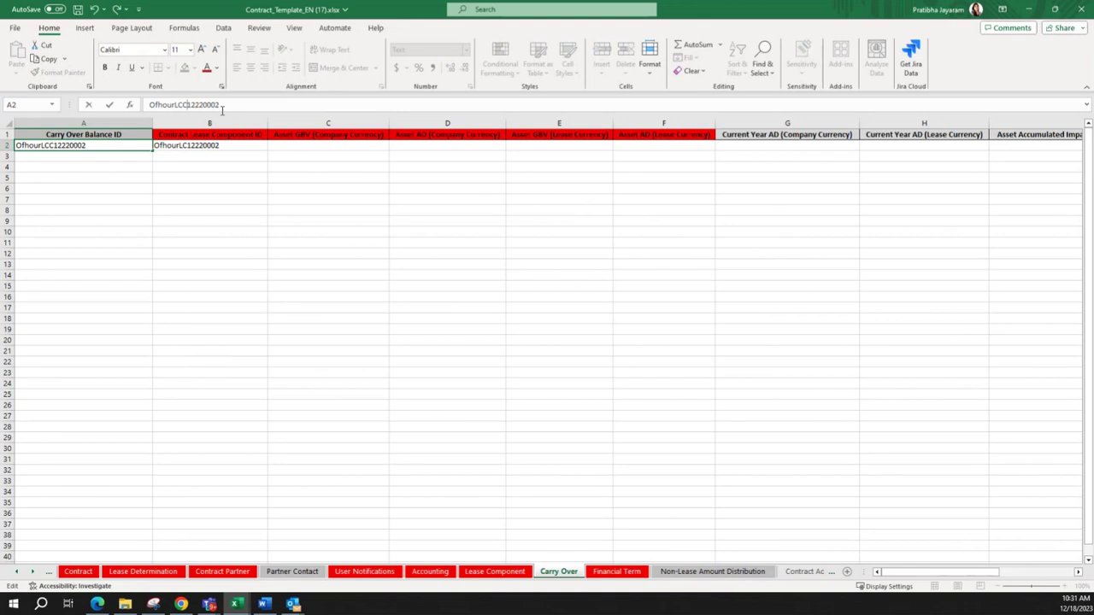
{"action": "type", "text": "B"}
{"action": "key", "text": "Return"}
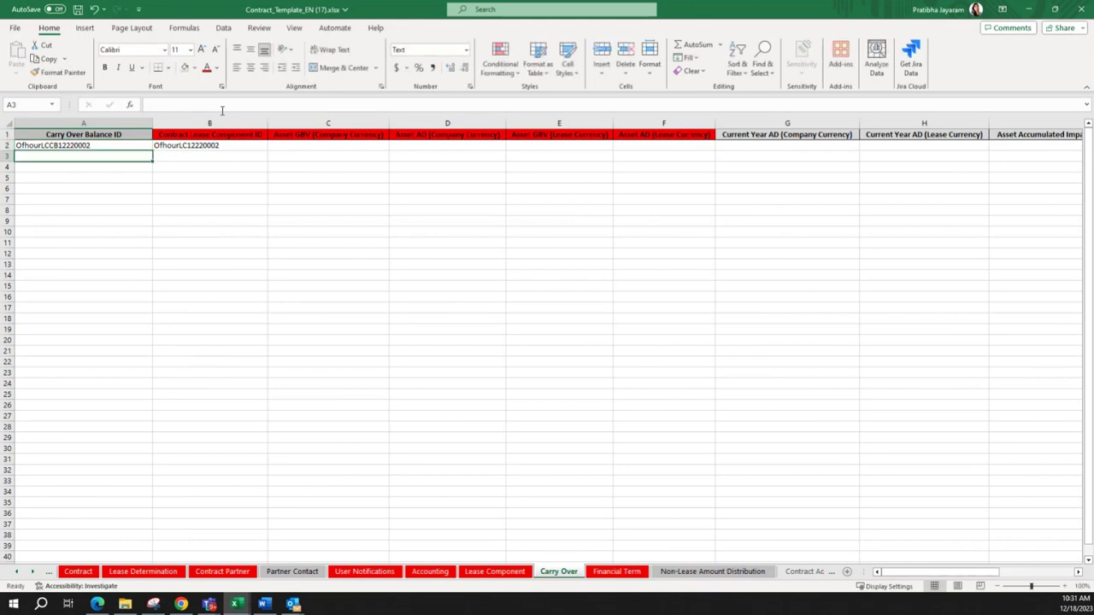
- Enter 1000 as the Asset GBV (Company Currency) for the carry over balance in row 2
{"action": "left_click", "coordinate": [219, 179]}
{"action": "left_click", "coordinate": [306, 146]}
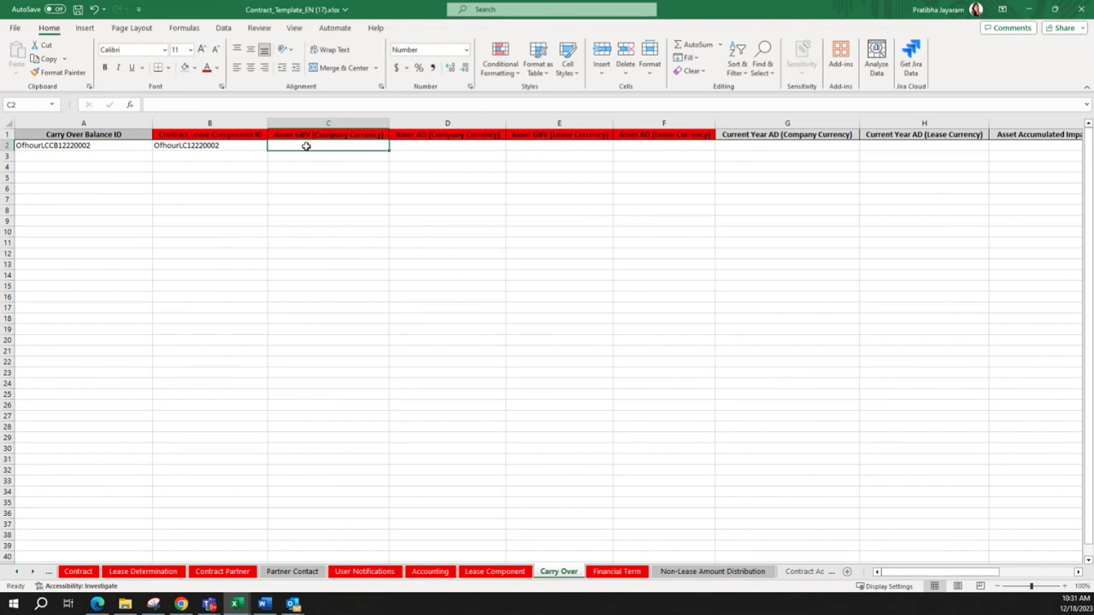
{"action": "type", "text": "10000"}
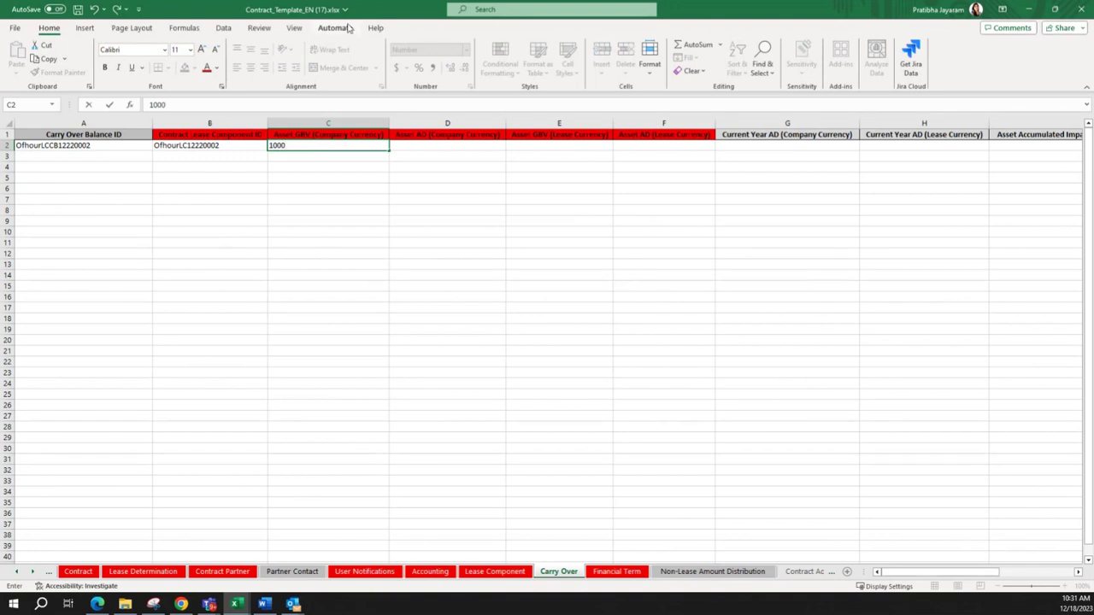
- Enter 500 as the Asset AD (Company Currency) in row 2 of the Carry Over sheet
{"action": "left_click", "coordinate": [430, 145]}
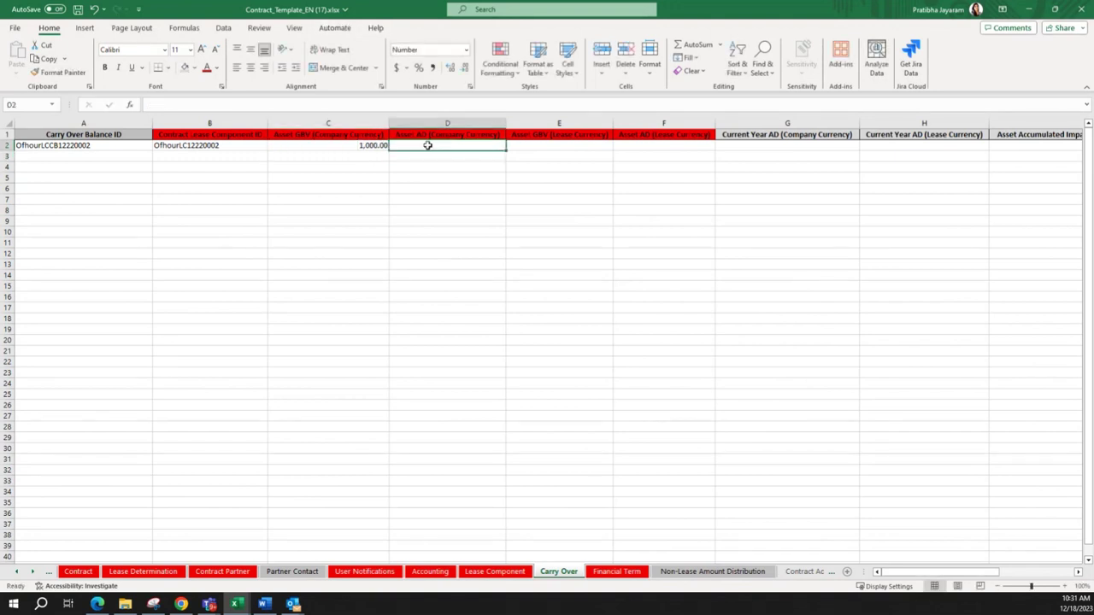
{"action": "type", "text": "500"}
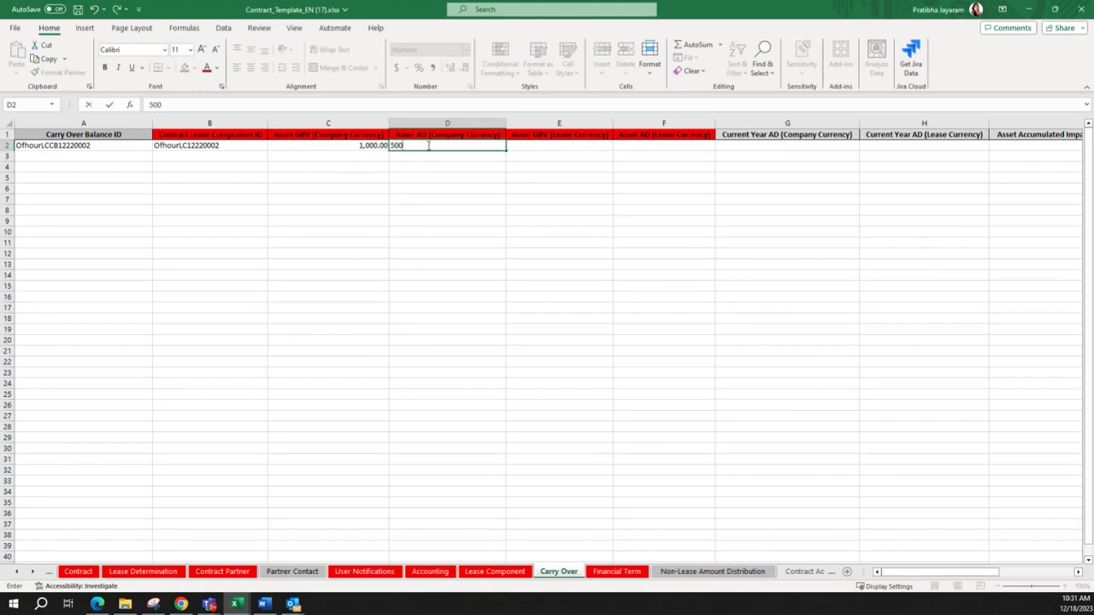
{"action": "key", "text": "Return"}
{"action": "left_click", "coordinate": [502, 178]}
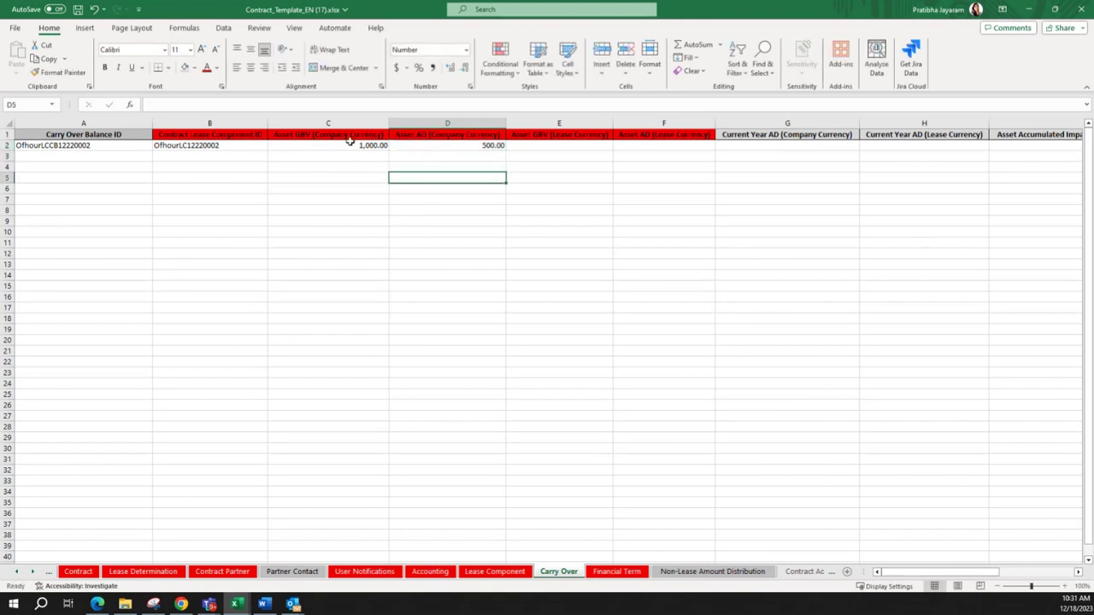
- Copy the company-currency GRV and AD amounts into the lease-currency GRV and AD cells of row 2, and save the workbook
{"action": "left_click_drag", "start_coordinate": [349, 144], "coordinate": [451, 146]}
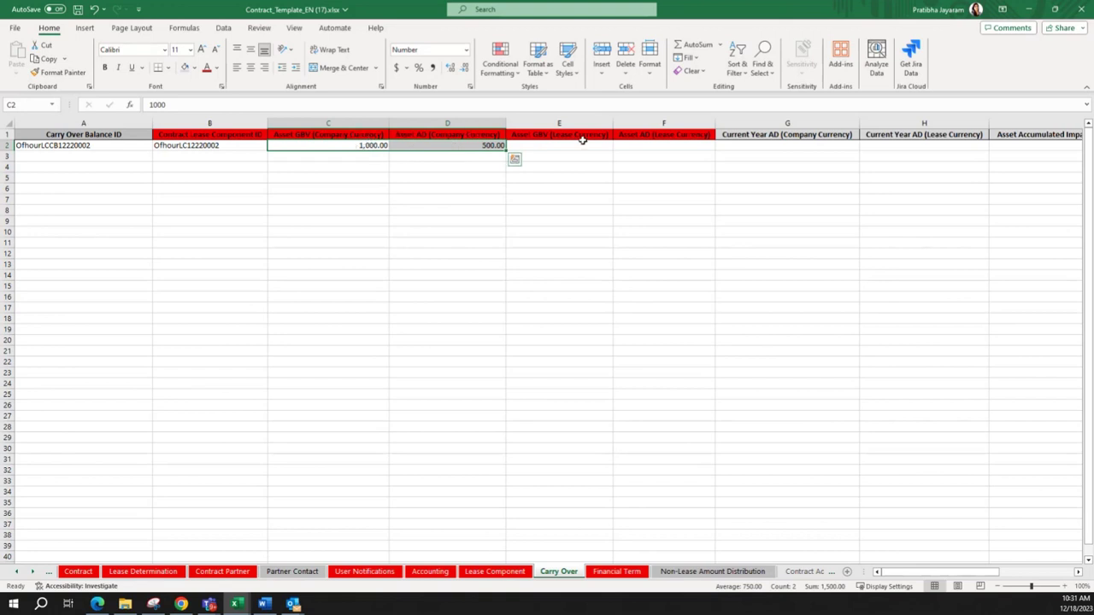
{"action": "key", "text": "ctrl+c"}
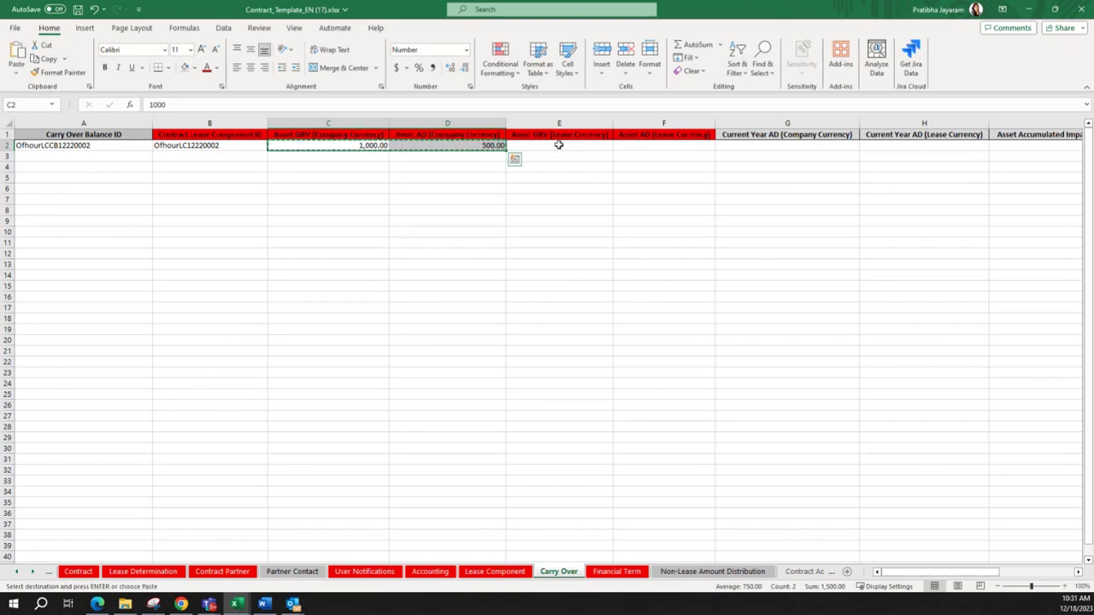
{"action": "left_click", "coordinate": [558, 144]}
{"action": "key", "text": "ctrl+v"}
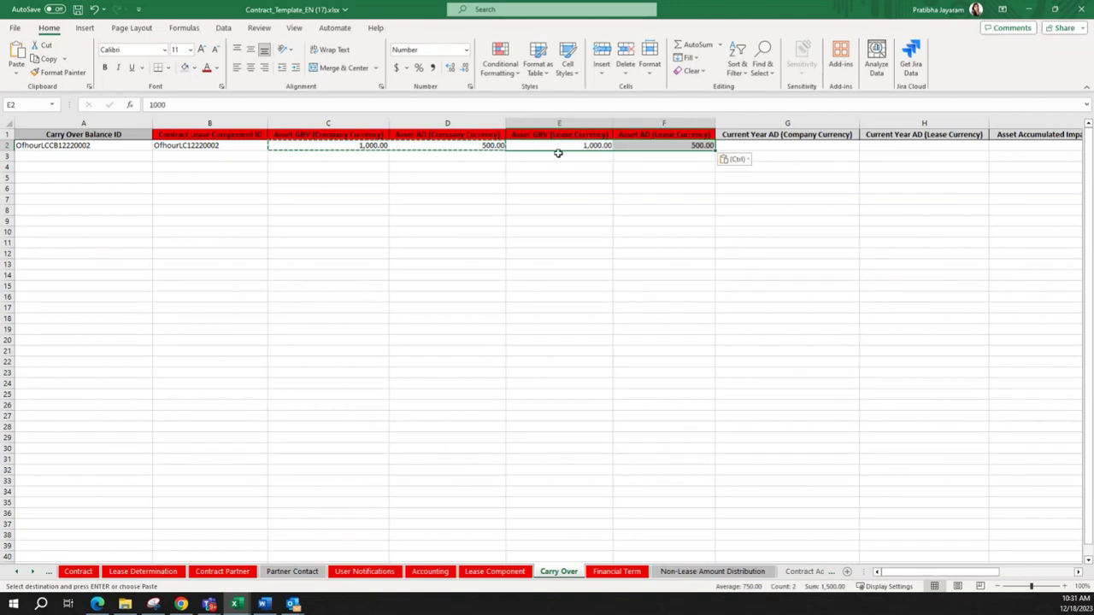
{"action": "left_click", "coordinate": [886, 274]}
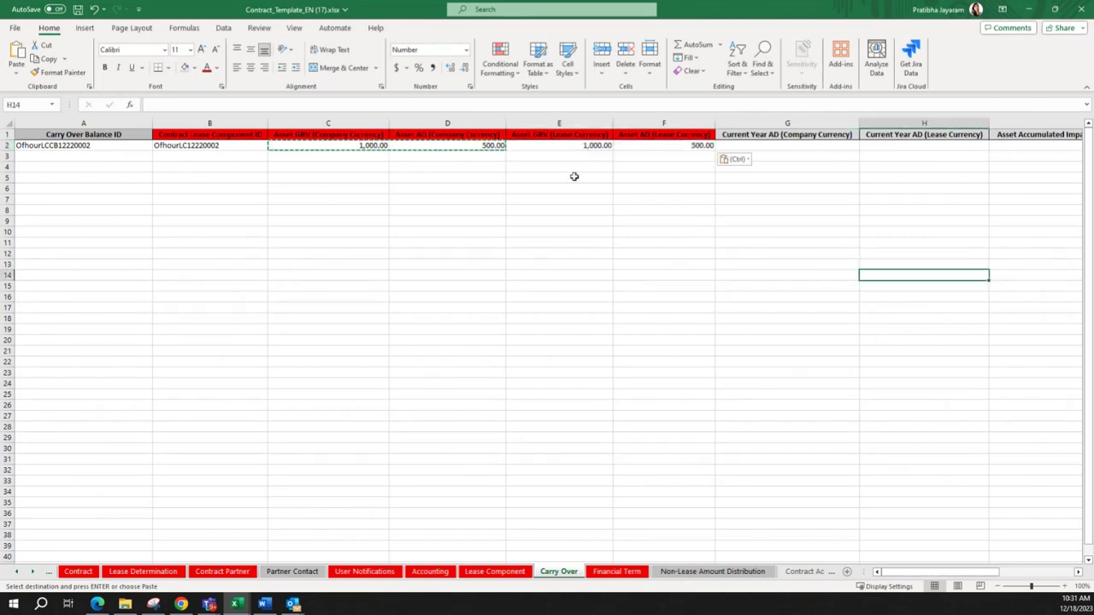
{"action": "left_click", "coordinate": [574, 147]}
{"action": "left_click", "coordinate": [695, 213]}
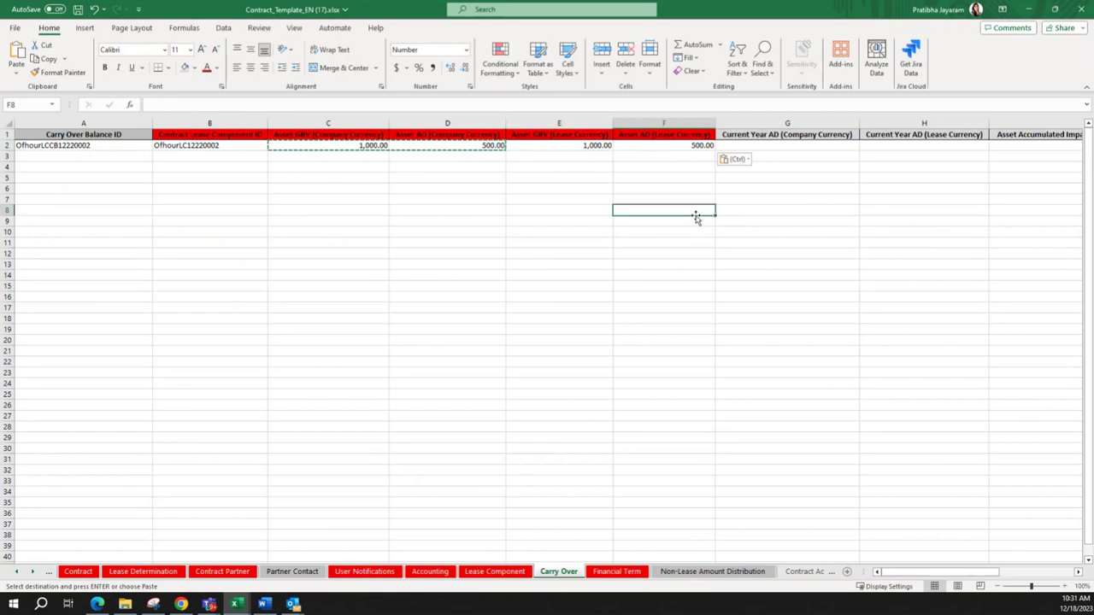
{"action": "key", "text": "ctrl+s"}
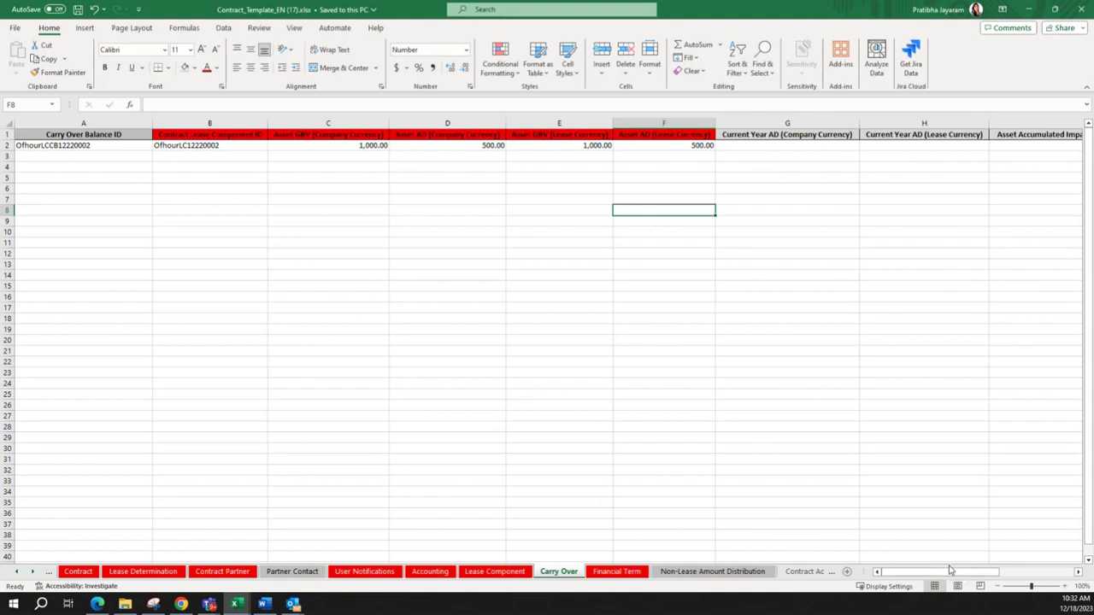
{"action": "left_click_drag", "start_coordinate": [950, 570], "coordinate": [1034, 555]}
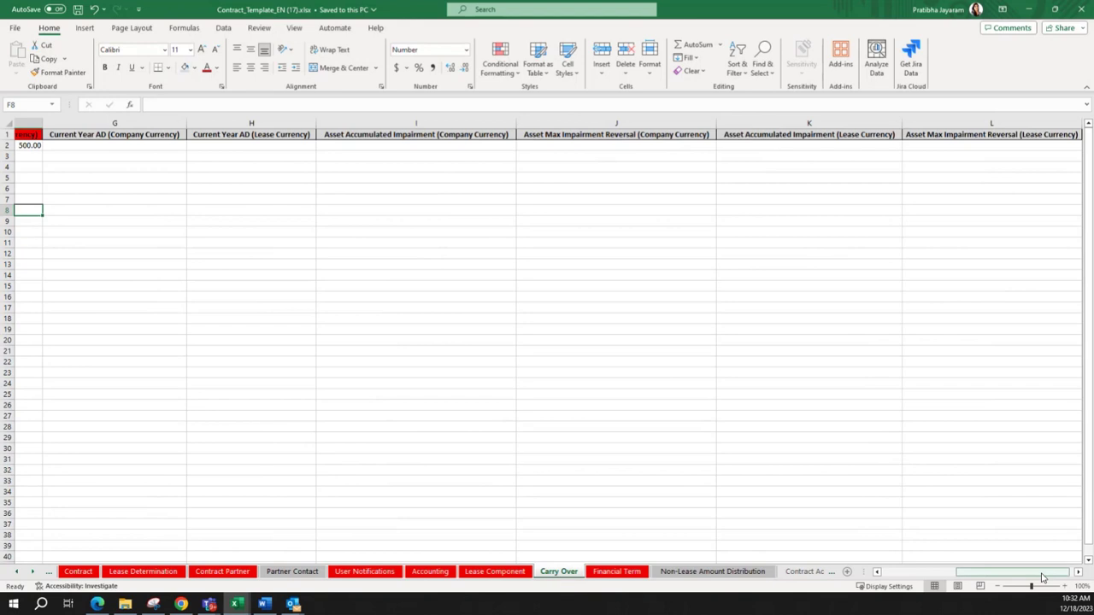
{"action": "left_click_drag", "start_coordinate": [1029, 571], "coordinate": [955, 572]}
{"action": "left_click", "coordinate": [568, 483]}
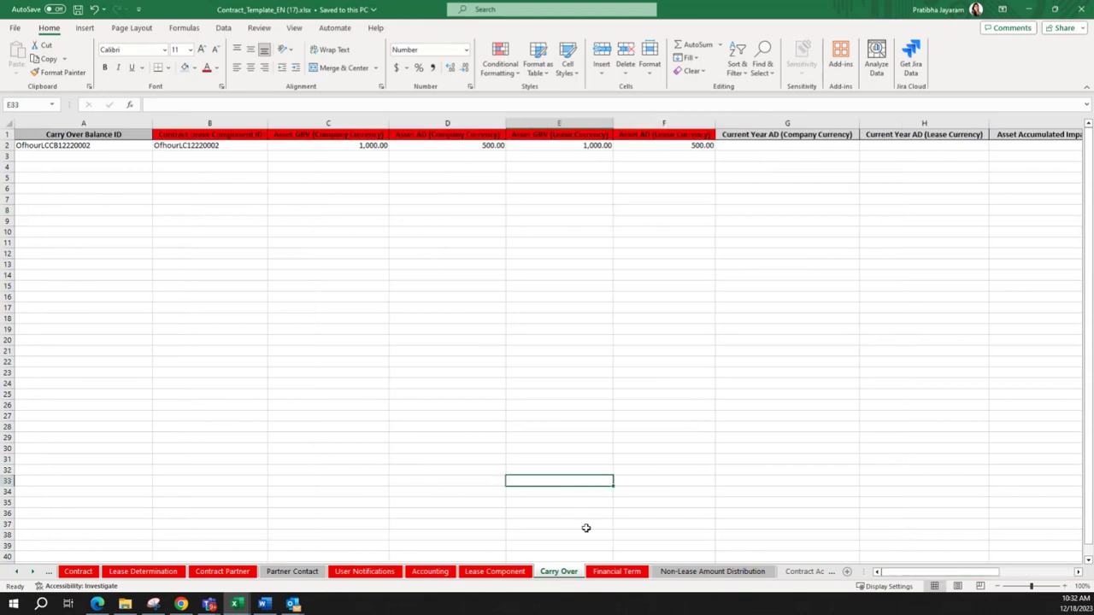
- Clear the sample record from row 2 of the Financial Term sheet
{"action": "left_click", "coordinate": [615, 572]}
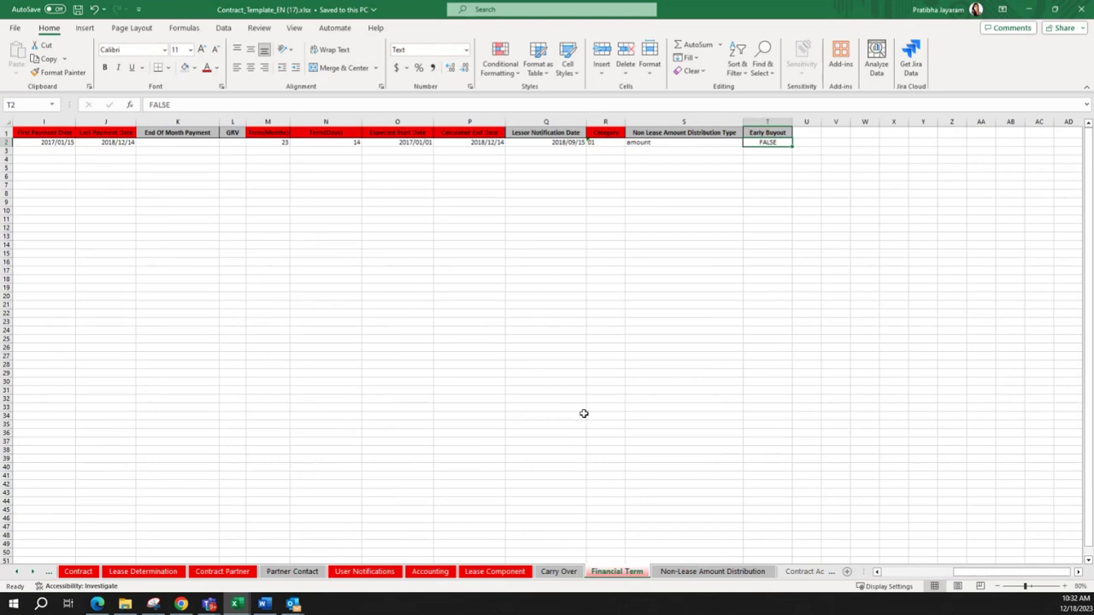
{"action": "left_click", "coordinate": [544, 398]}
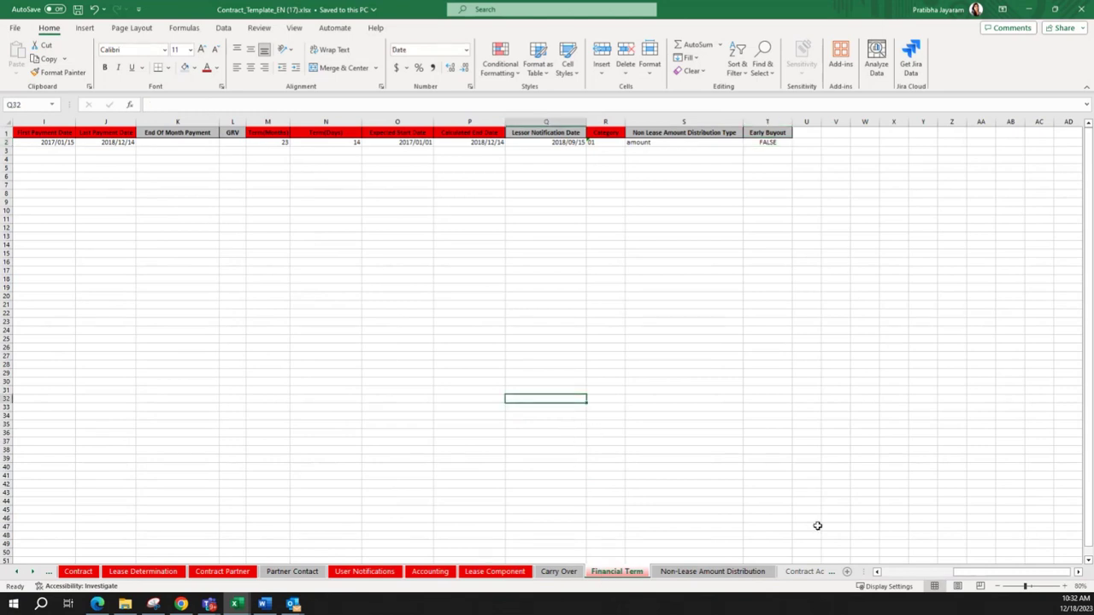
{"action": "left_click_drag", "start_coordinate": [956, 572], "coordinate": [859, 587]}
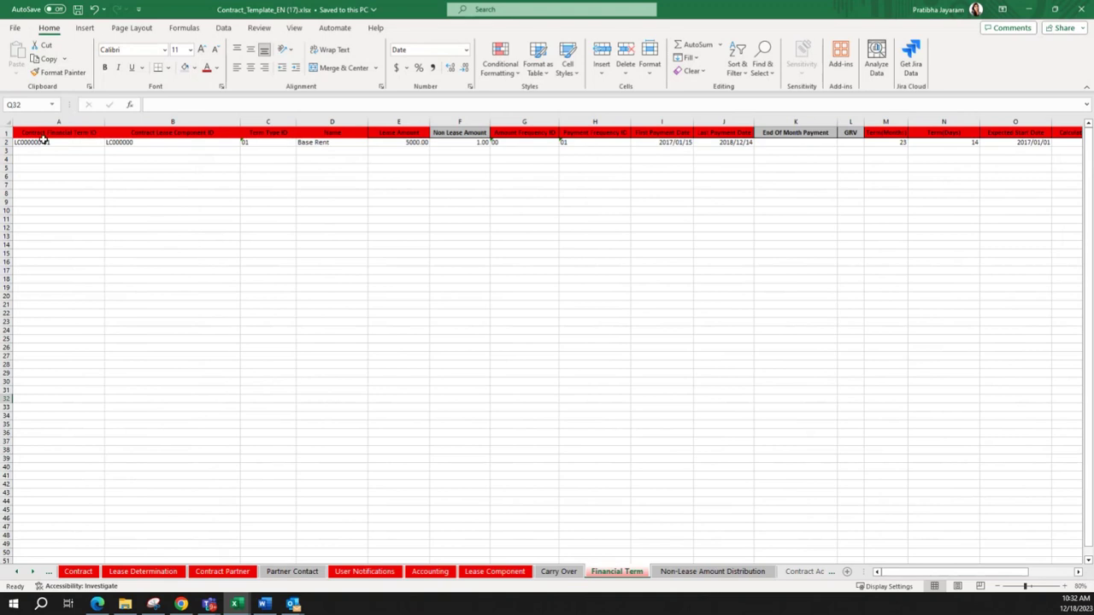
{"action": "left_click", "coordinate": [7, 143]}
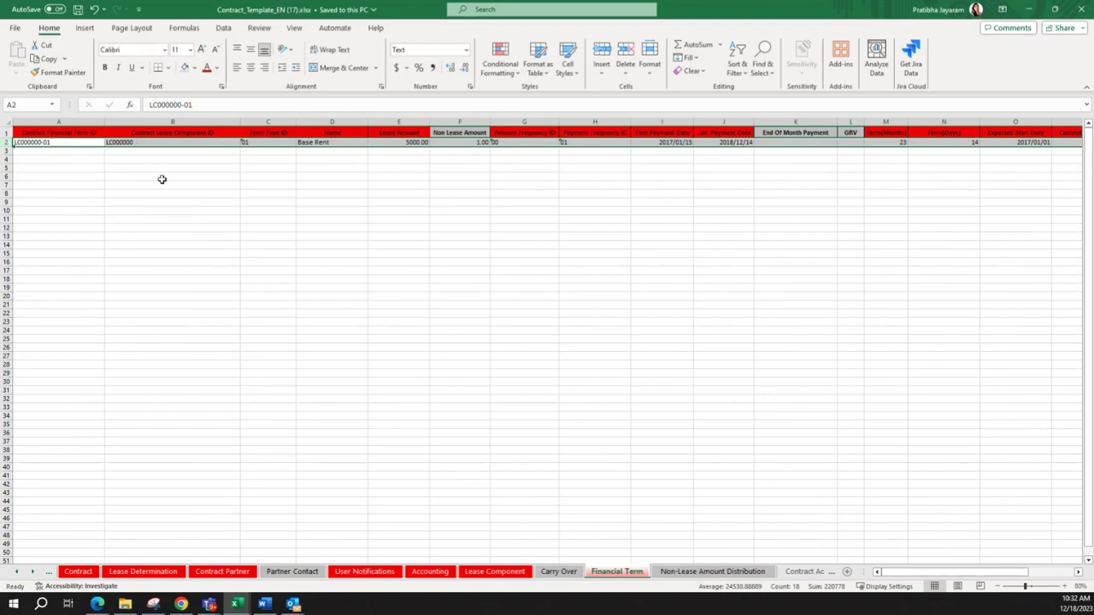
{"action": "key", "text": "Delete"}
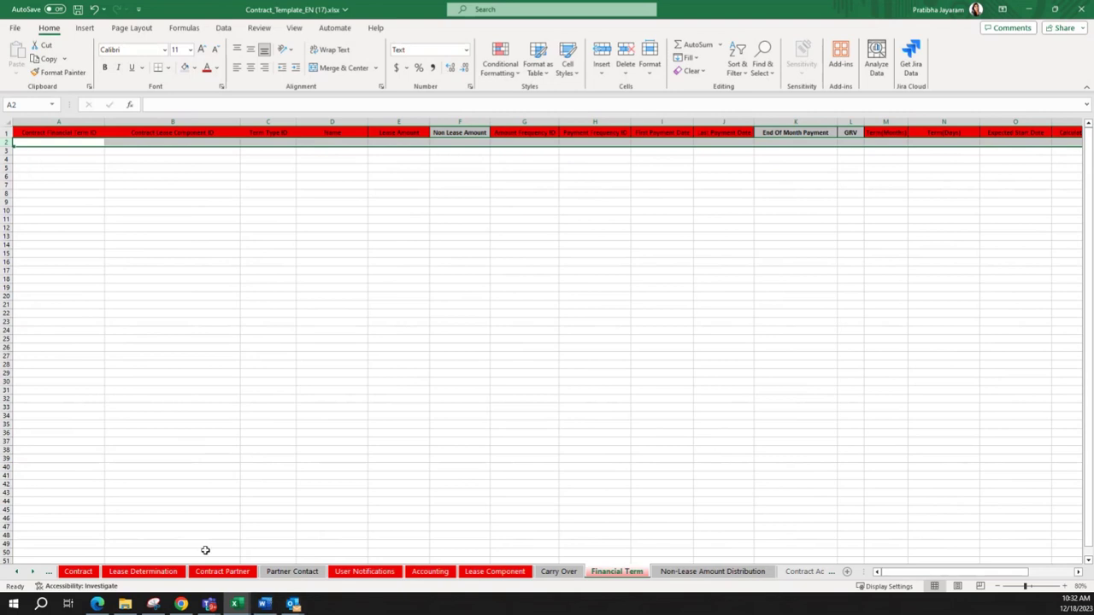
{"action": "left_click", "coordinate": [175, 229]}
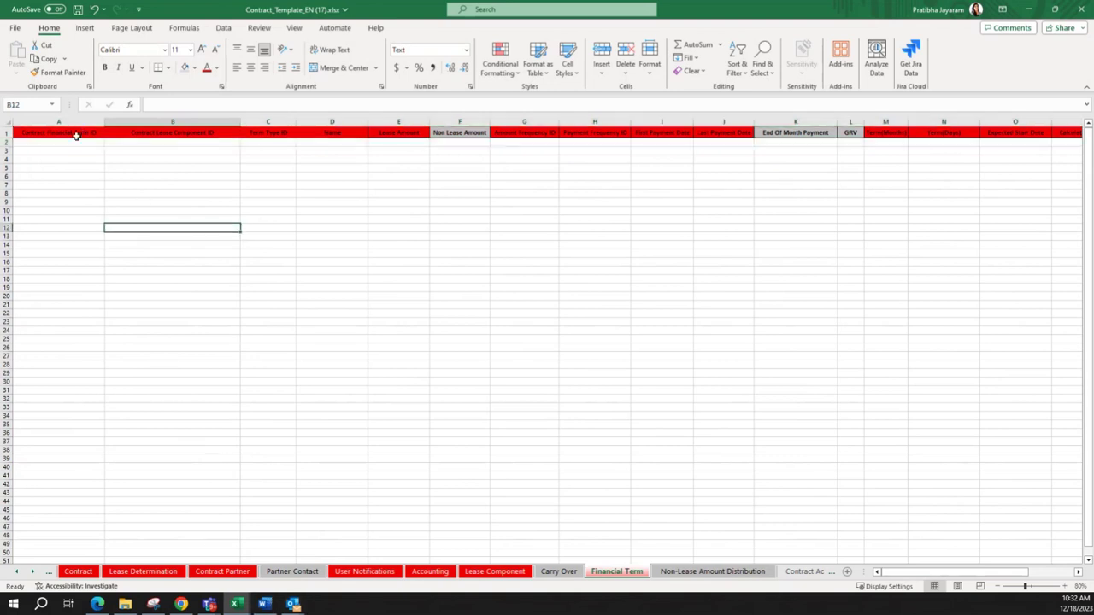
- Copy both Lease Component IDs from the Lease Component sheet into the Contract Lease Component ID column of Financial Term, starting at B2
{"action": "left_click_drag", "start_coordinate": [72, 144], "coordinate": [48, 153]}
{"action": "left_click", "coordinate": [123, 169]}
{"action": "left_click", "coordinate": [146, 144]}
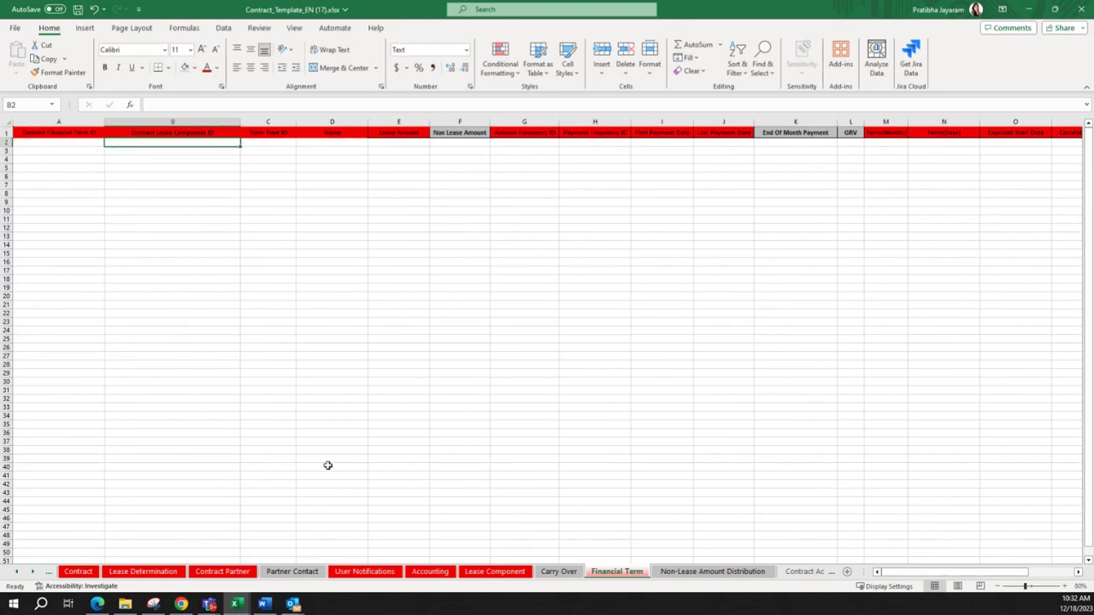
{"action": "left_click", "coordinate": [494, 572]}
{"action": "left_click", "coordinate": [183, 223]}
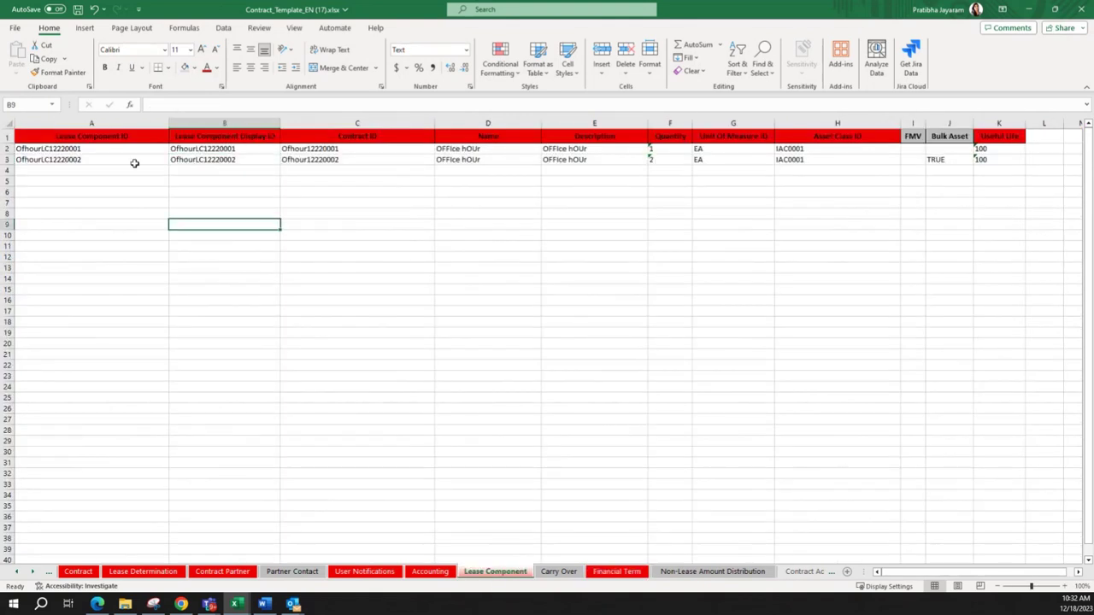
{"action": "left_click", "coordinate": [83, 148]}
{"action": "left_click_drag", "start_coordinate": [83, 149], "coordinate": [85, 159]}
{"action": "key", "text": "ctrl+c"}
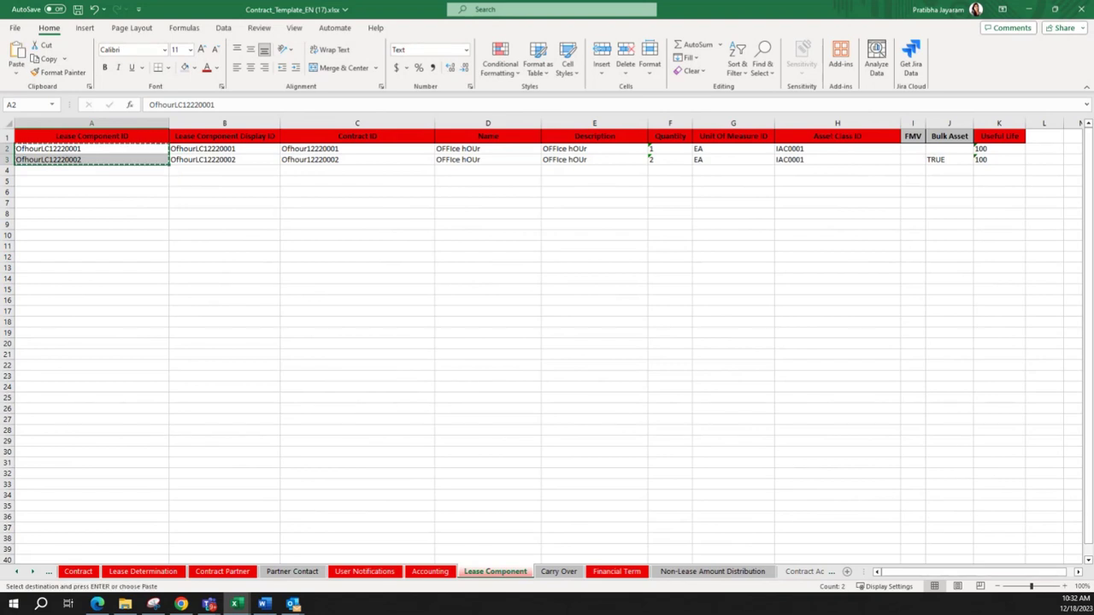
{"action": "left_click", "coordinate": [615, 572]}
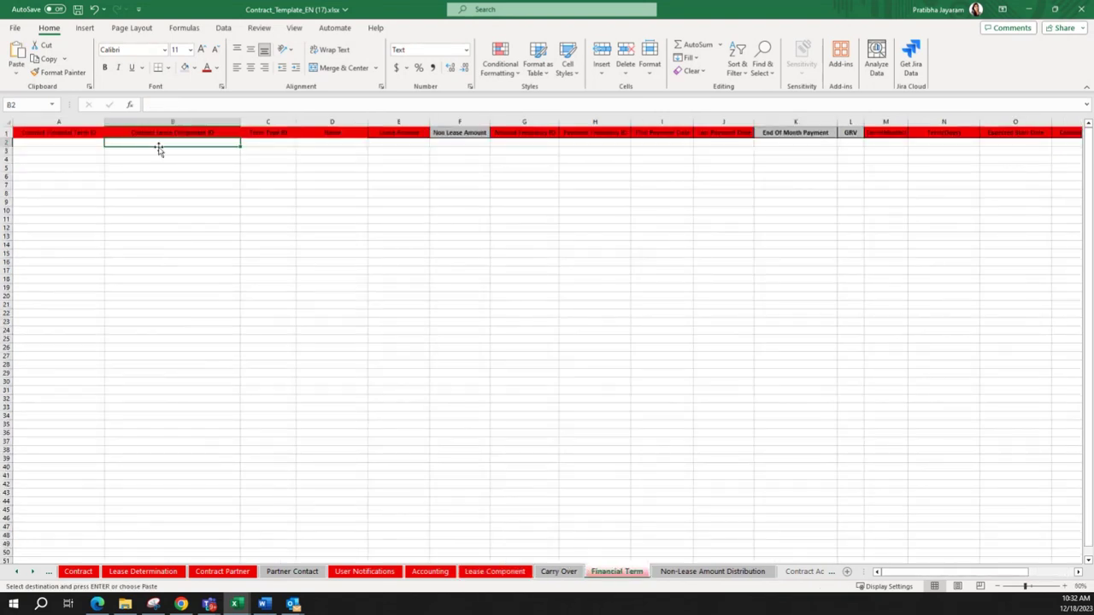
{"action": "key", "text": "ctrl+v"}
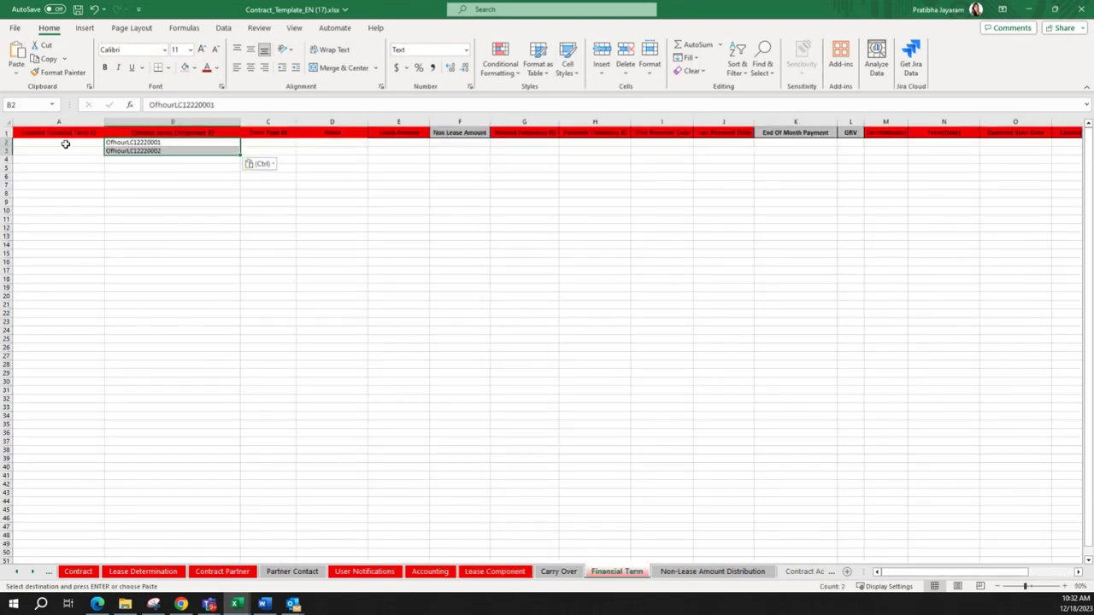
- Paste the same IDs into the Contract Financial Term ID column and change the one in A2 to OfhourLFC12220001
{"action": "left_click", "coordinate": [65, 143]}
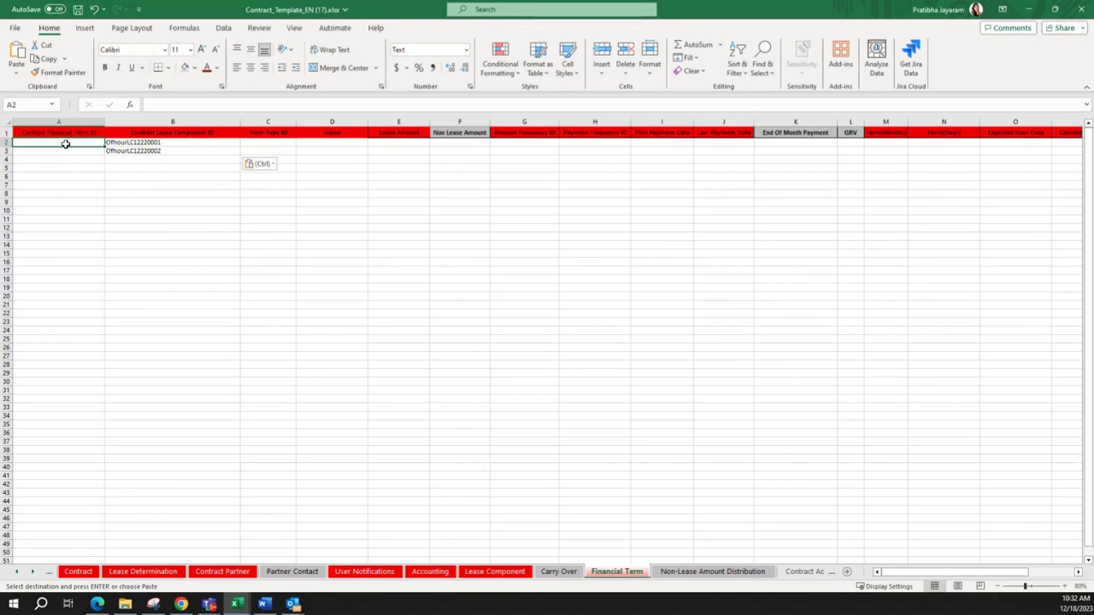
{"action": "key", "text": "ctrl+v"}
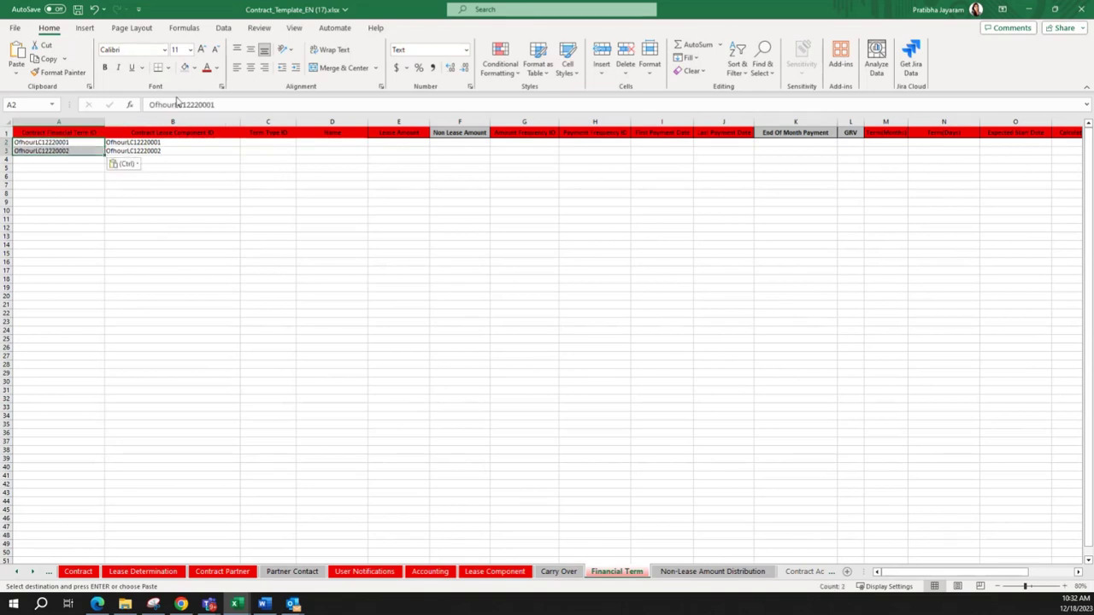
{"action": "left_click", "coordinate": [215, 105]}
{"action": "key", "text": "Left"}
{"action": "key", "text": "Left"}
{"action": "key", "text": "Left"}
{"action": "key", "text": "Left"}
{"action": "key", "text": "Left"}
{"action": "key", "text": "Left"}
{"action": "key", "text": "Left"}
{"action": "key", "text": "Left"}
{"action": "key", "text": "Left"}
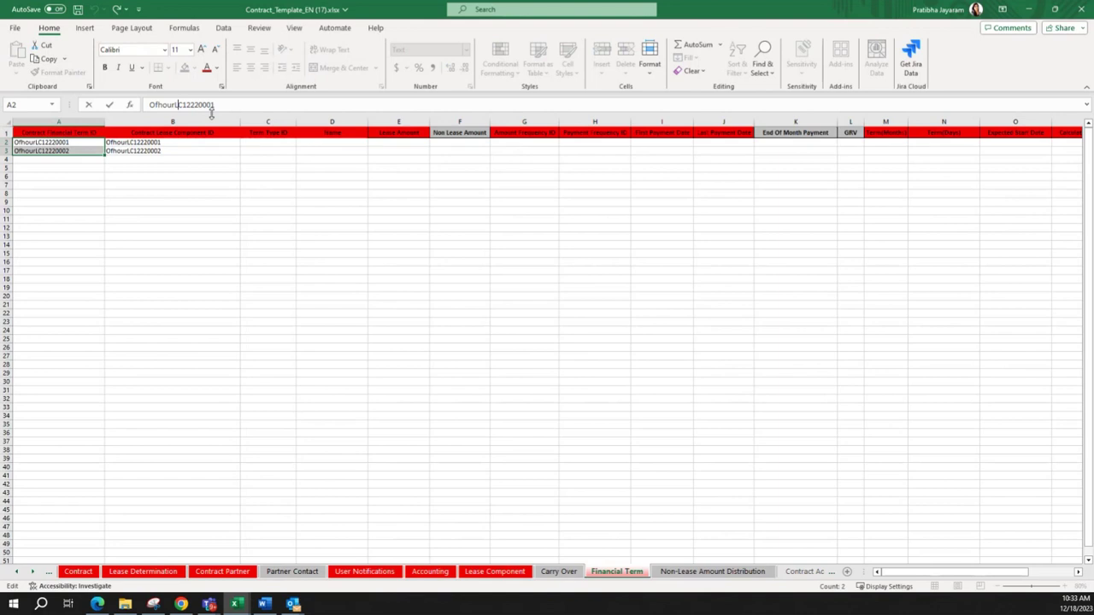
{"action": "type", "text": "F"}
{"action": "key", "text": "Return"}
{"action": "left_click", "coordinate": [171, 132]}
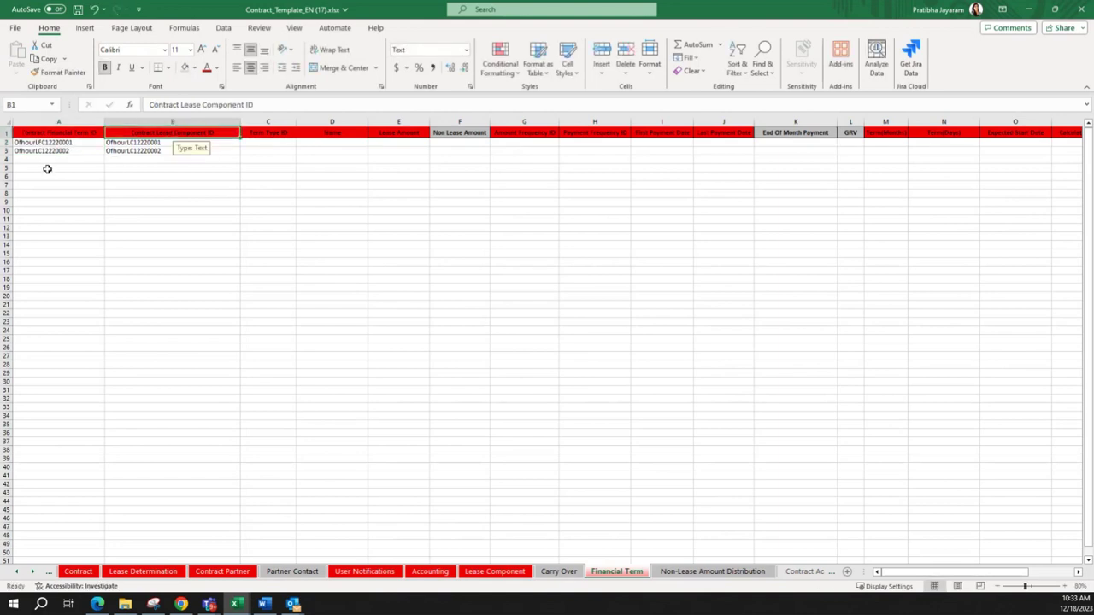
- Fill the Contract Financial Term ID series from A2 down to A3
{"action": "left_click", "coordinate": [59, 142]}
{"action": "left_click_drag", "start_coordinate": [105, 147], "coordinate": [104, 156]}
{"action": "left_click", "coordinate": [359, 211]}
- Search the Word document Back end details for "term", examine the Term Type IDs in its Types table, and return to the Excel workbook
{"action": "left_click", "coordinate": [267, 144]}
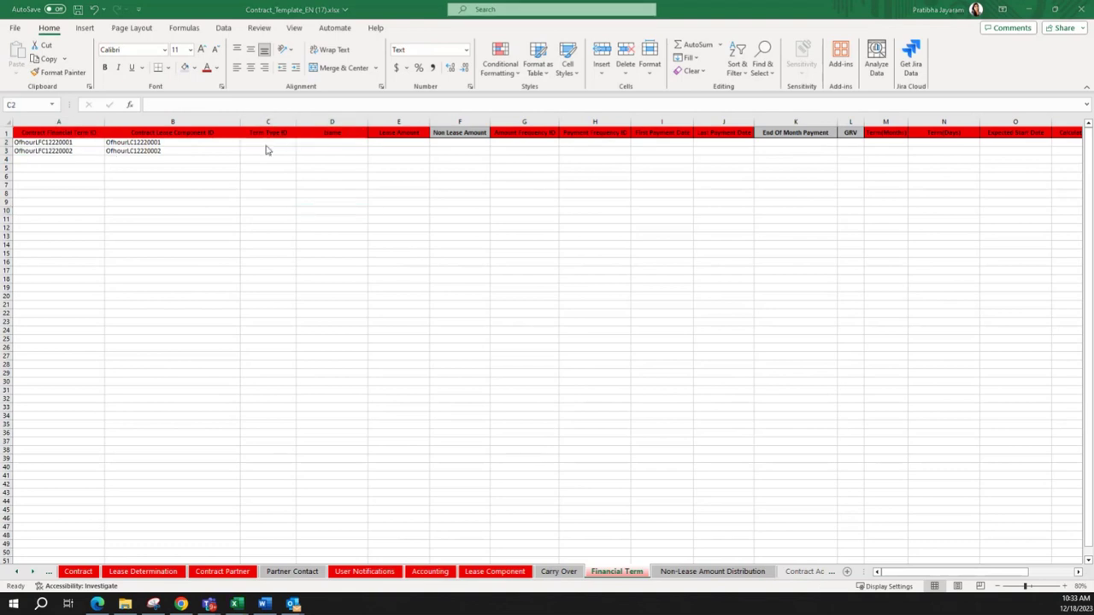
{"action": "key", "text": "alt+Tab"}
{"action": "scroll", "coordinate": [424, 323], "scroll_direction": "up", "scroll_amount": 10}
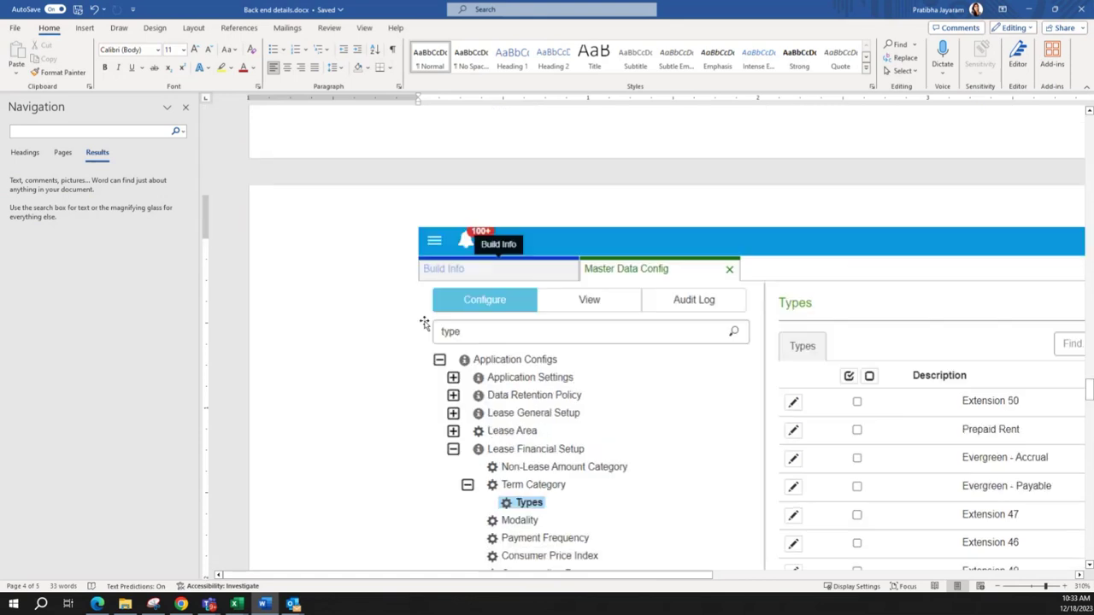
{"action": "key", "text": "ctrl+f"}
{"action": "type", "text": "te"}
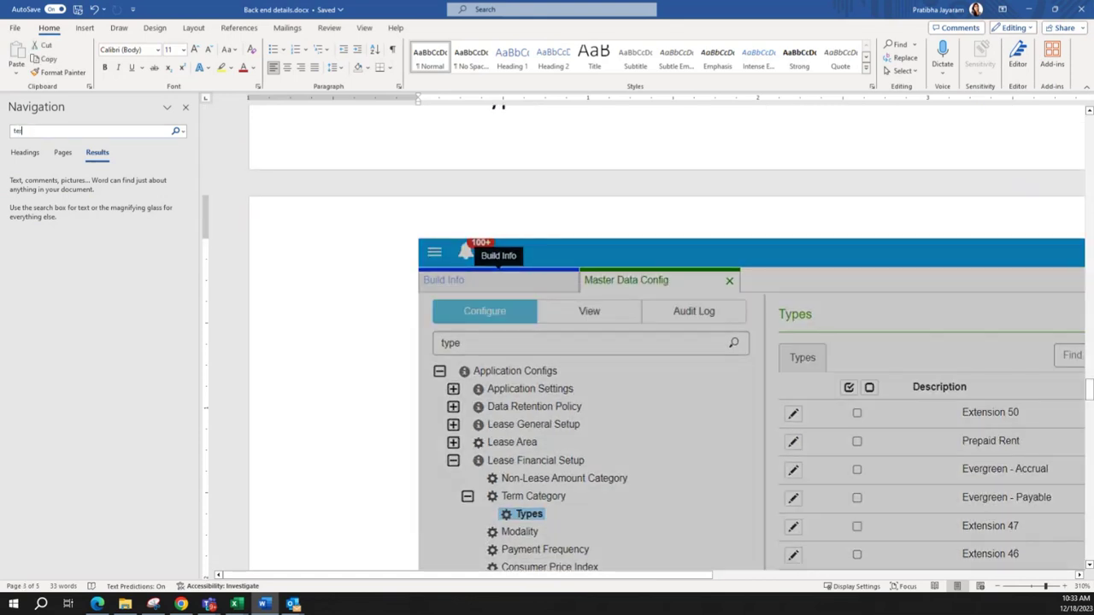
{"action": "type", "text": "rm"}
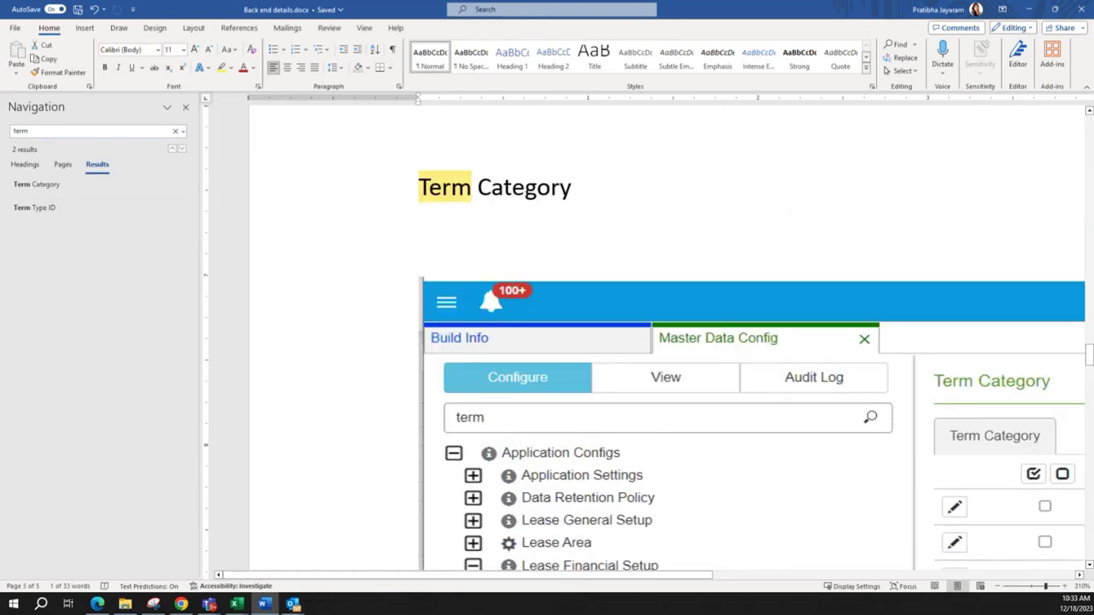
{"action": "scroll", "coordinate": [587, 291], "scroll_direction": "up", "scroll_amount": 15}
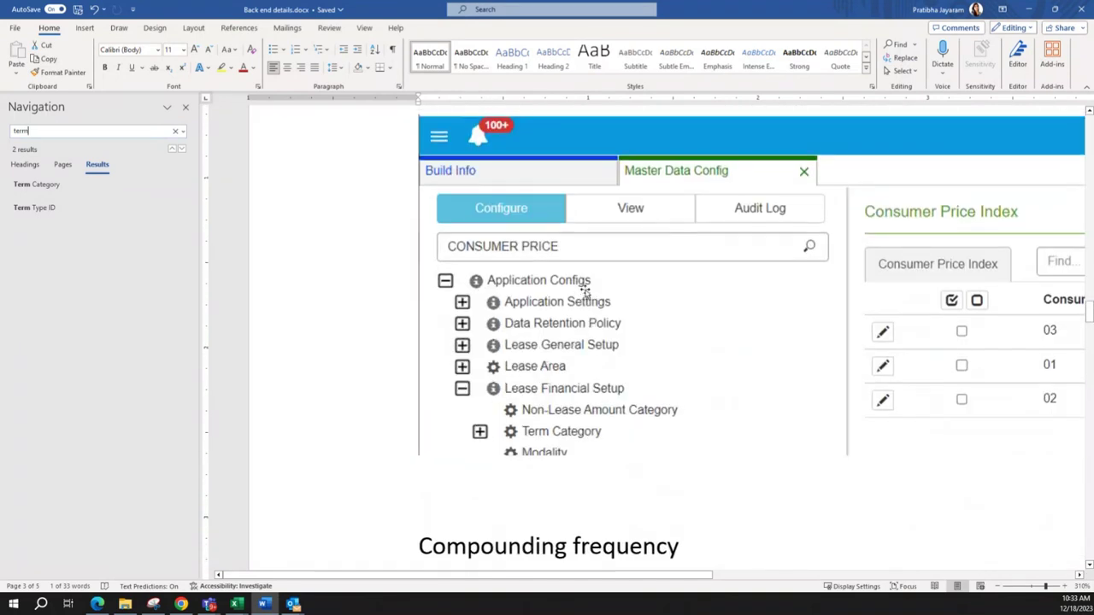
{"action": "scroll", "coordinate": [587, 291], "scroll_direction": "up", "scroll_amount": 4}
{"action": "scroll", "coordinate": [586, 291], "scroll_direction": "down", "scroll_amount": 20}
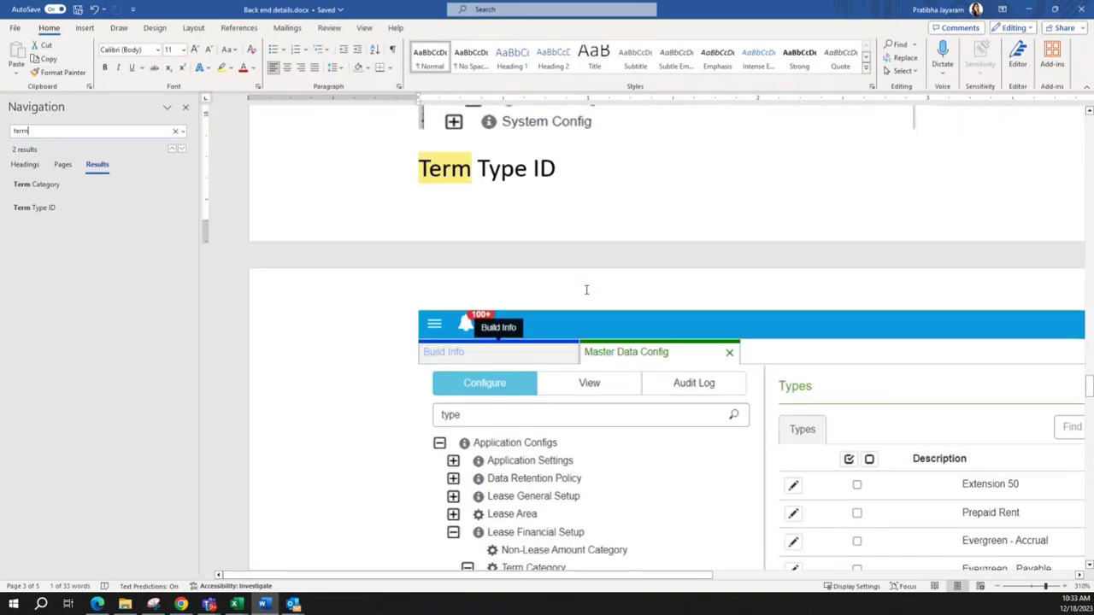
{"action": "scroll", "coordinate": [586, 290], "scroll_direction": "down", "scroll_amount": 3}
{"action": "scroll", "coordinate": [647, 317], "scroll_direction": "down", "scroll_amount": 3, "text": "ctrl"}
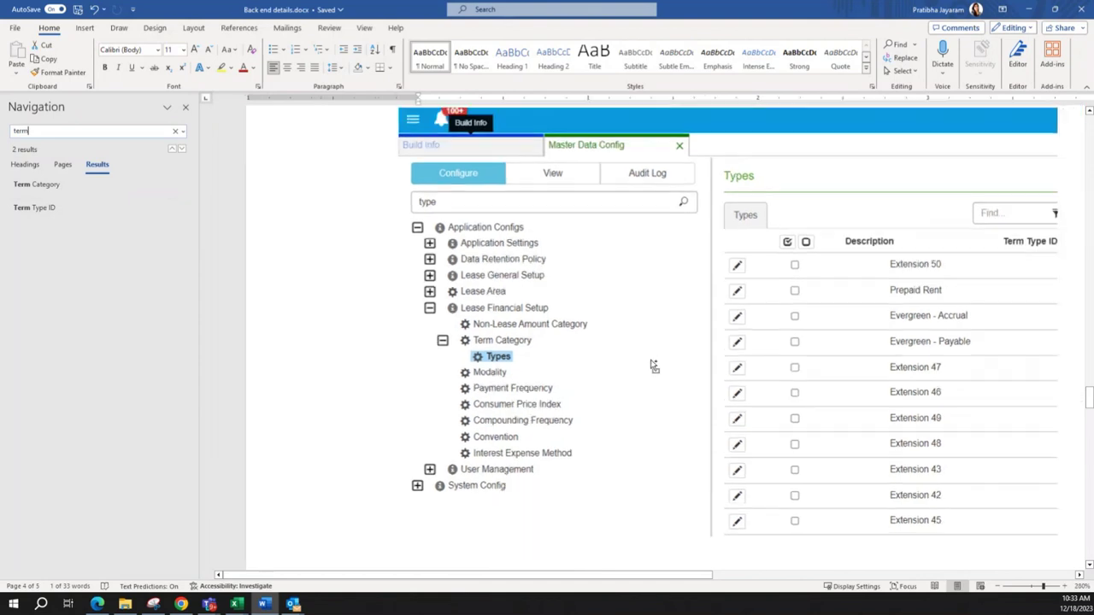
{"action": "left_click_drag", "start_coordinate": [615, 574], "coordinate": [858, 589]}
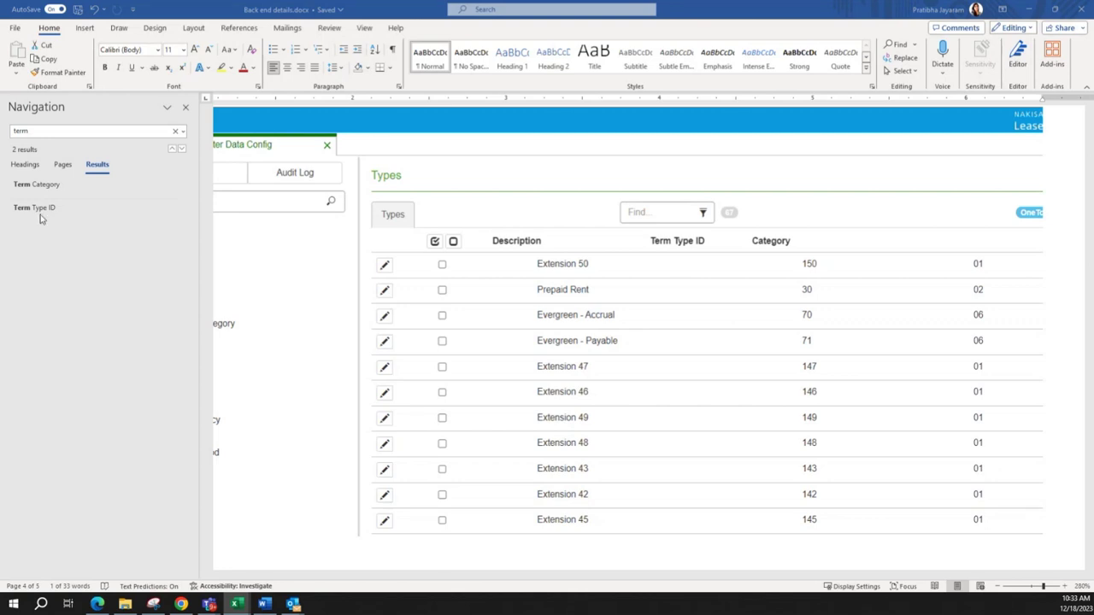
{"action": "key", "text": "alt+Tab"}
{"action": "left_click", "coordinate": [577, 184]}
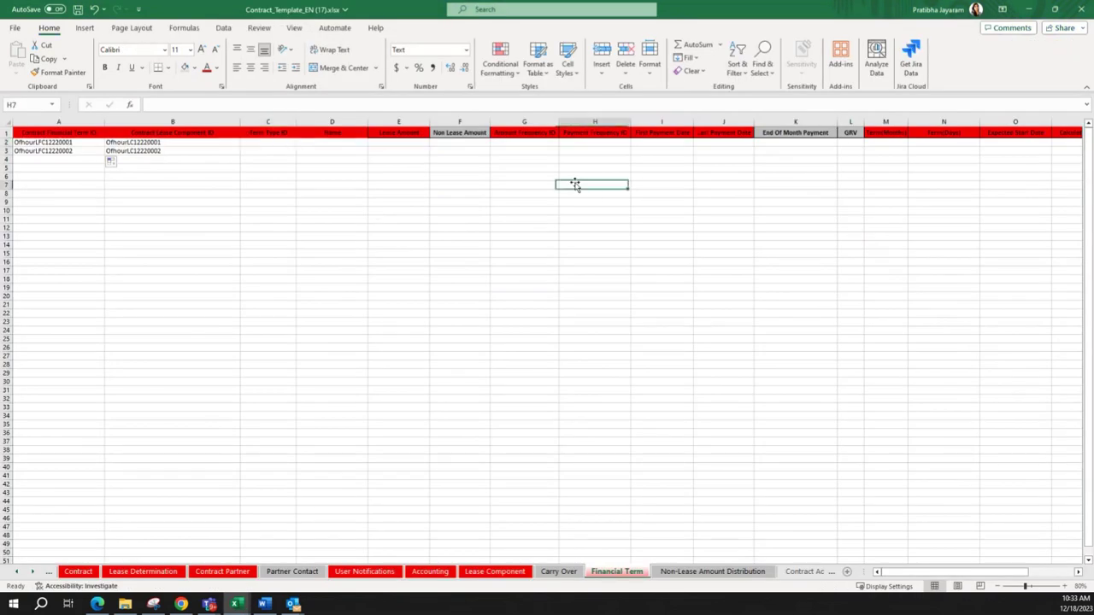
- Enter 01 as the Term Type ID in C2 and paste Base Rent as the Name in D2
{"action": "left_click", "coordinate": [265, 142]}
{"action": "type", "text": "01"}
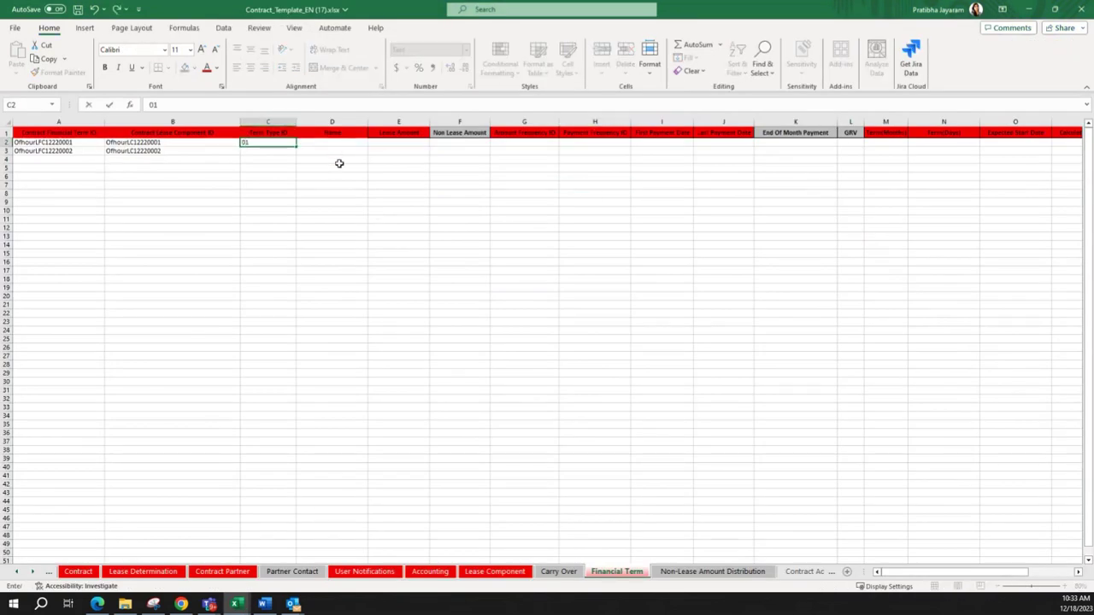
{"action": "key", "text": "Return"}
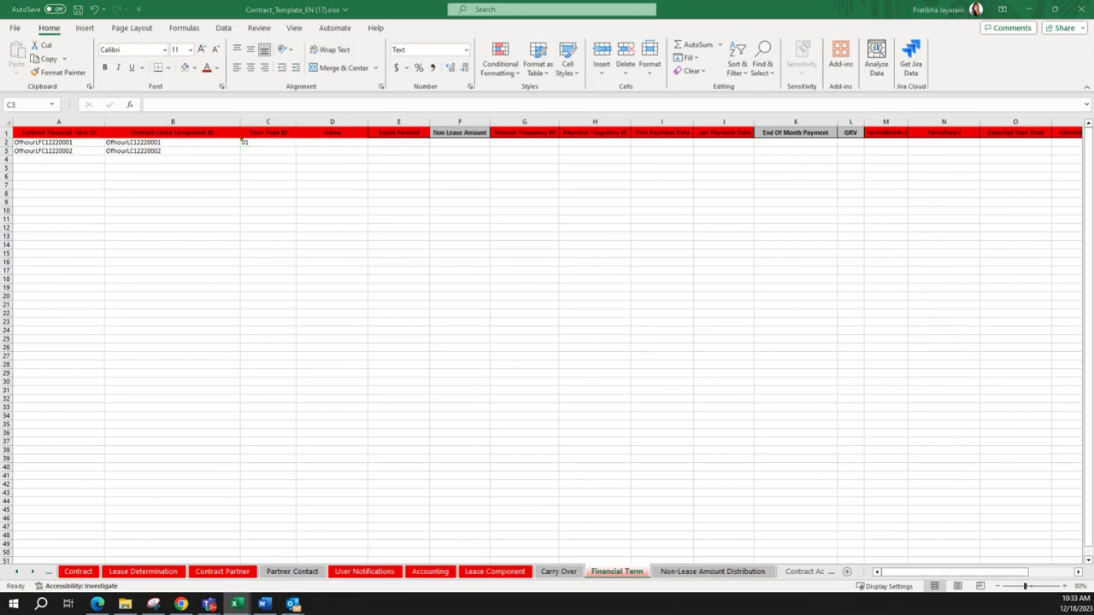
{"action": "key", "text": "ctrl+c"}
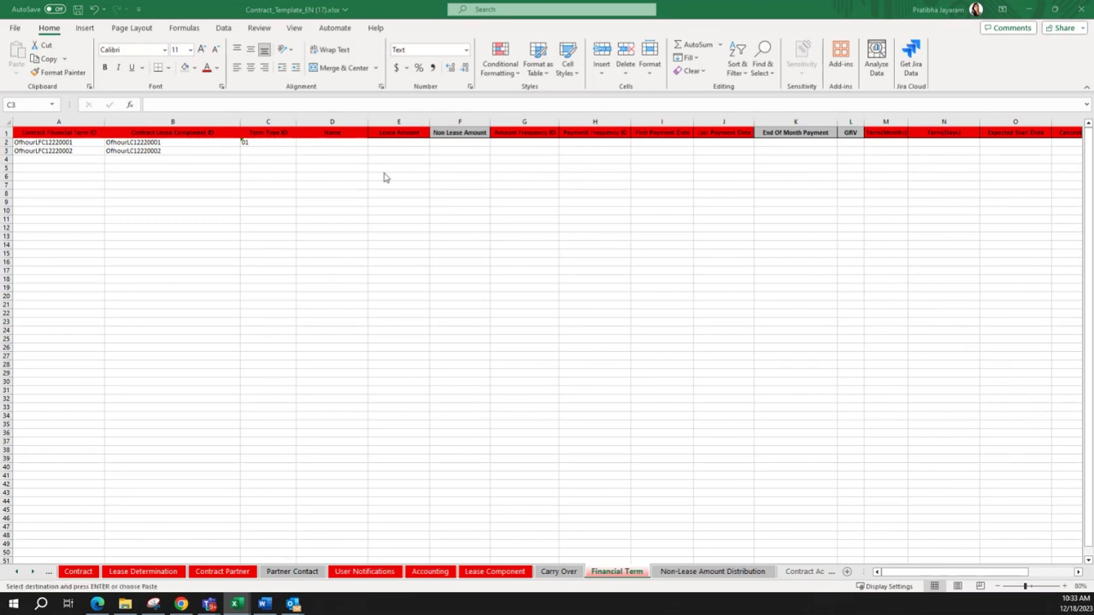
{"action": "left_click", "coordinate": [324, 144]}
{"action": "key", "text": "ctrl+v"}
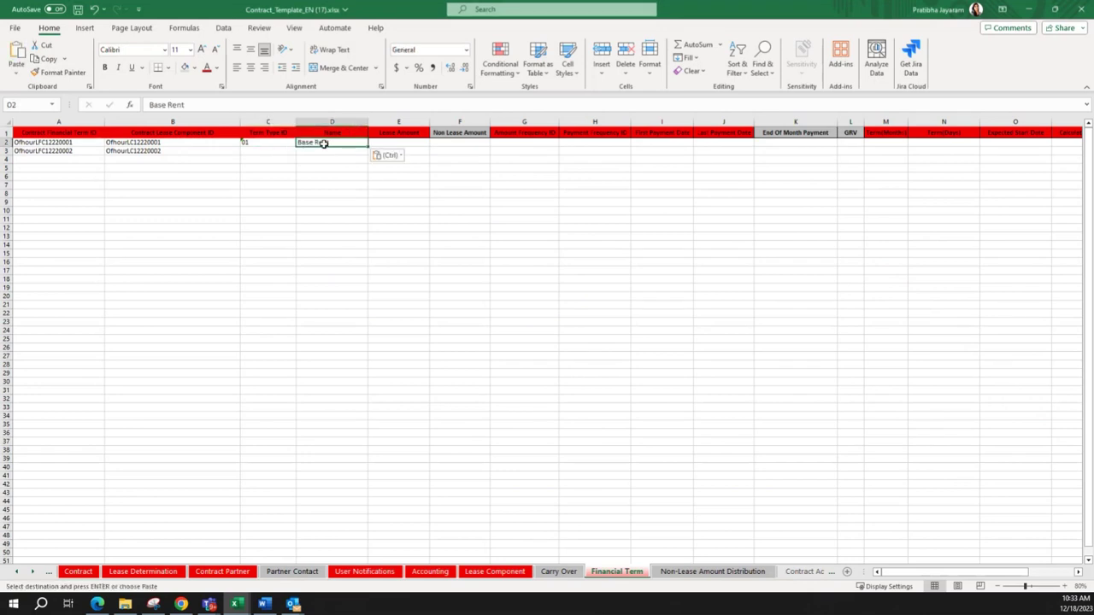
- Enter a Lease Amount of 1000 in E2 and a Non Lease Amount of 0 in F2
{"action": "left_click", "coordinate": [402, 146]}
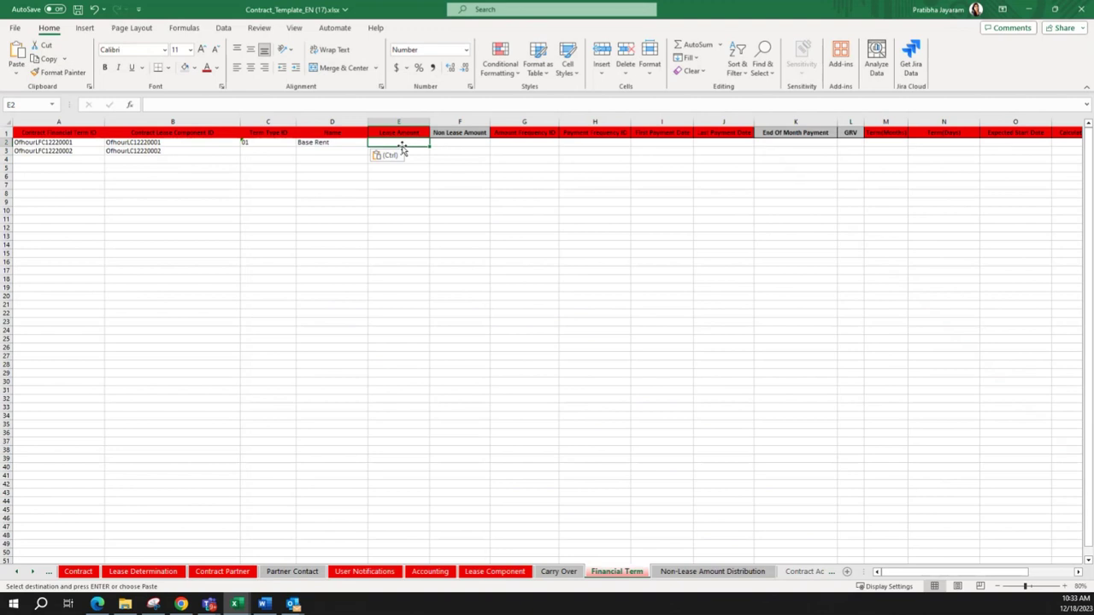
{"action": "type", "text": "1000"}
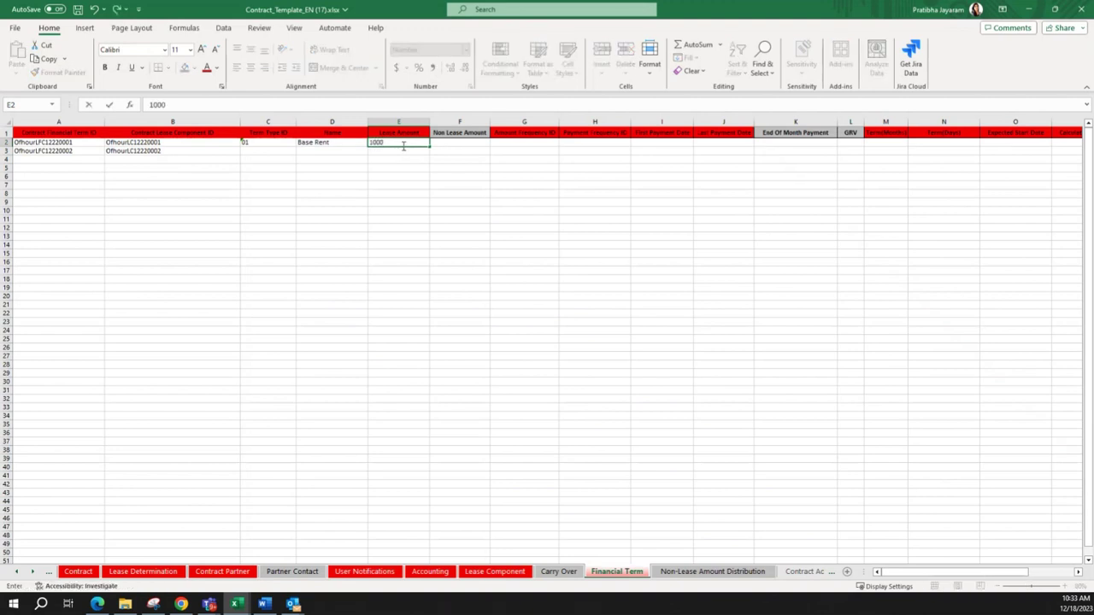
{"action": "key", "text": "Return"}
{"action": "left_click", "coordinate": [461, 143]}
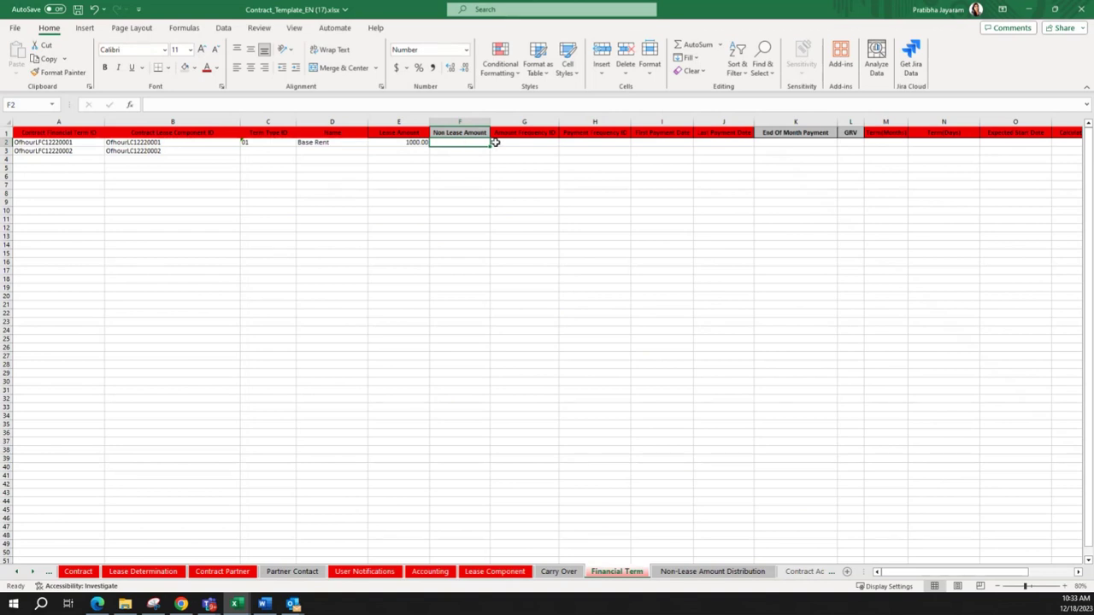
{"action": "type", "text": "0"}
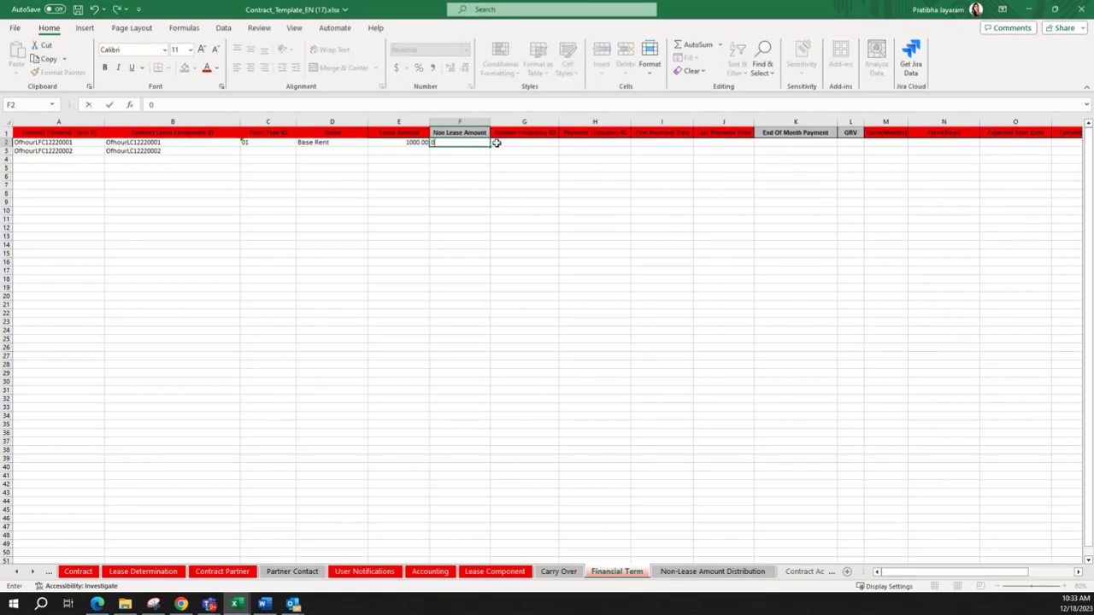
- Look up the Modality IDs under Amount frequency in the Word document Back end details and paste 00 into Amount Frequency ID cell G2 in Excel
{"action": "left_click", "coordinate": [515, 147]}
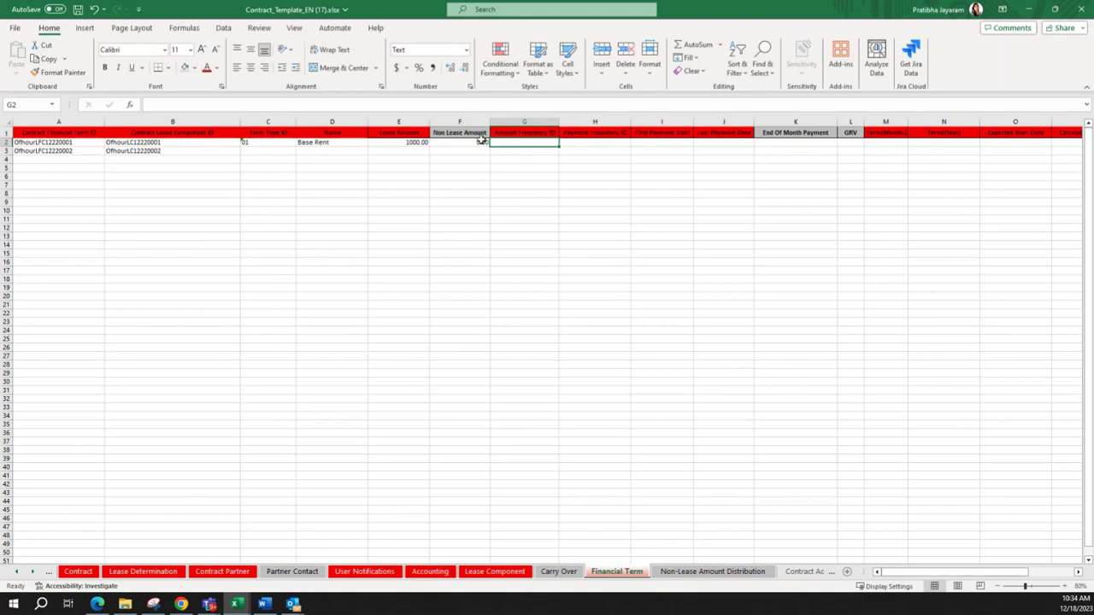
{"action": "key", "text": "alt+Tab"}
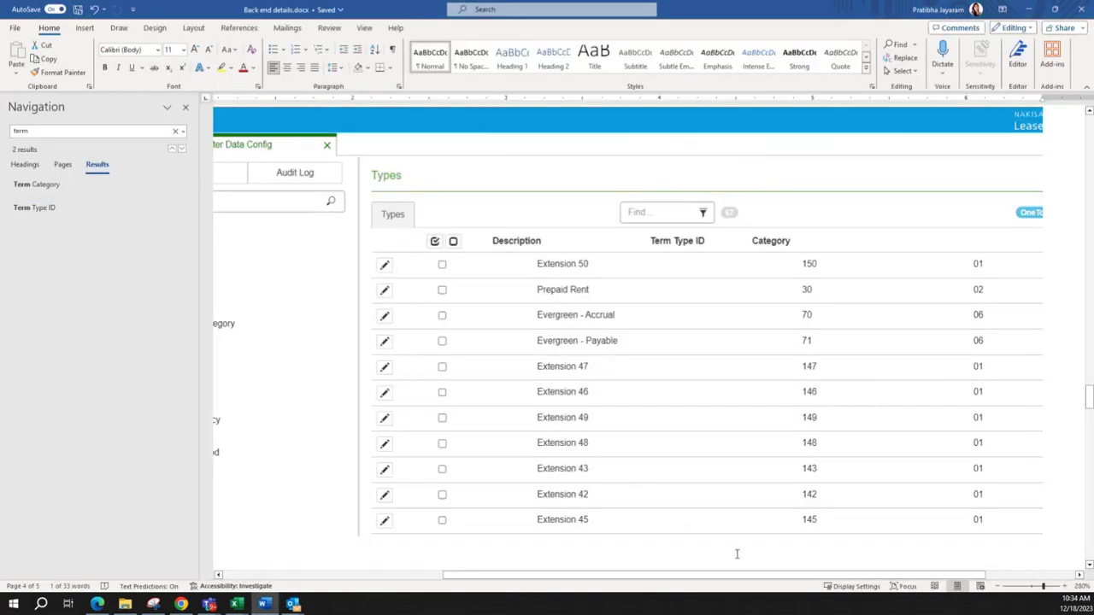
{"action": "left_click", "coordinate": [185, 107]}
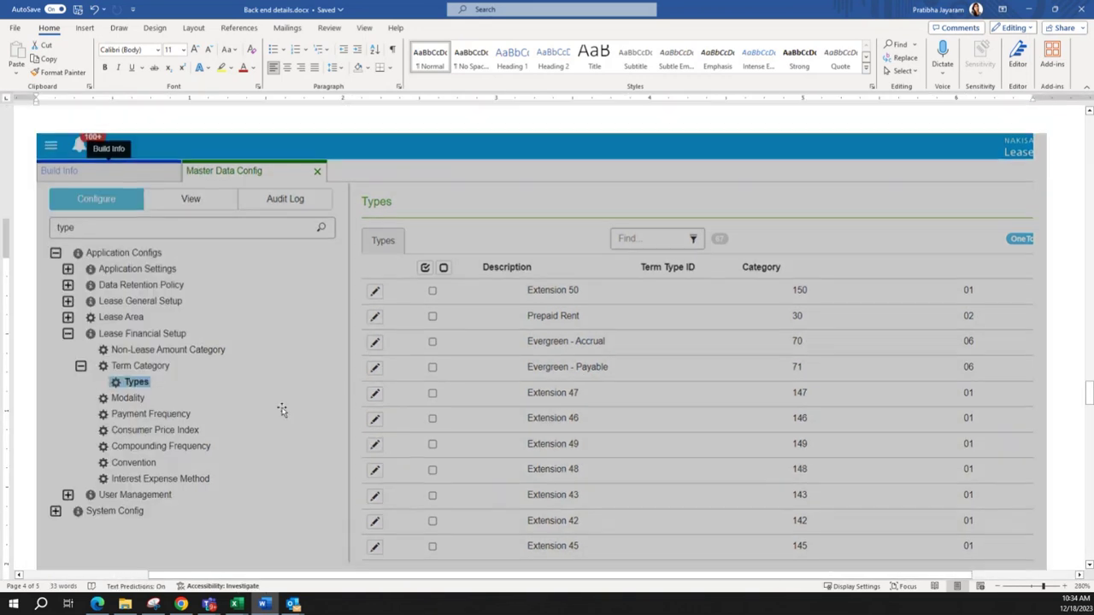
{"action": "scroll", "coordinate": [375, 401], "scroll_direction": "down", "scroll_amount": 15}
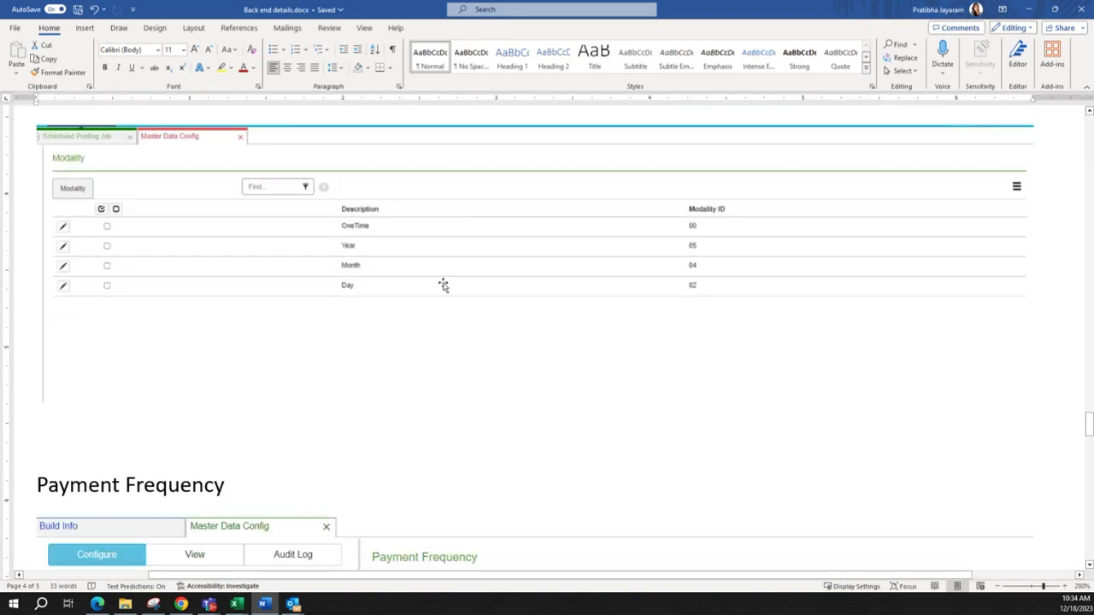
{"action": "scroll", "coordinate": [441, 278], "scroll_direction": "up", "scroll_amount": 1}
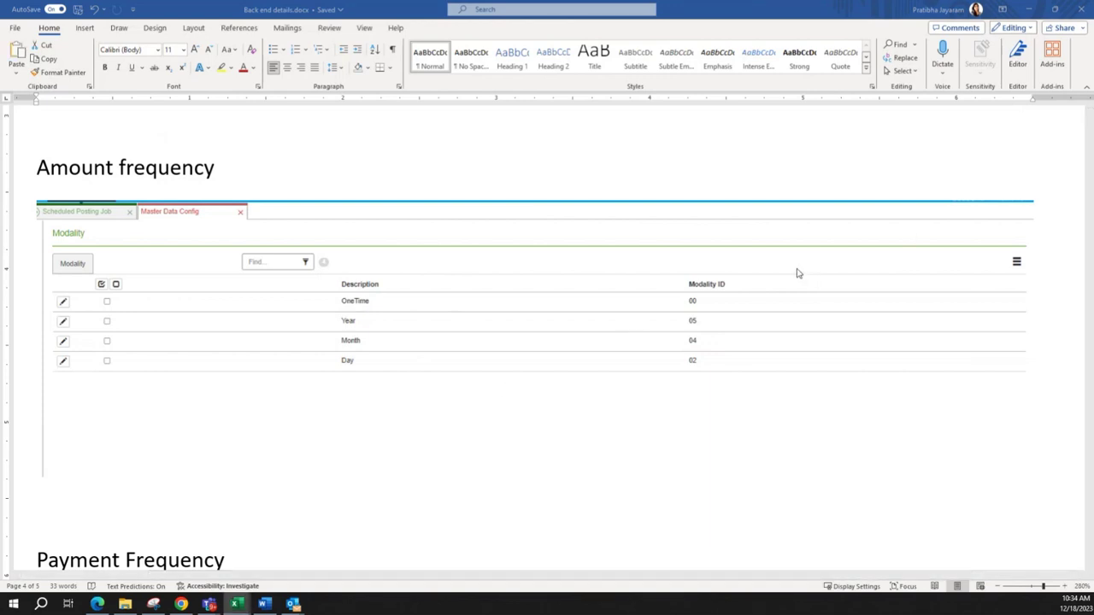
{"action": "key", "text": "alt+Tab"}
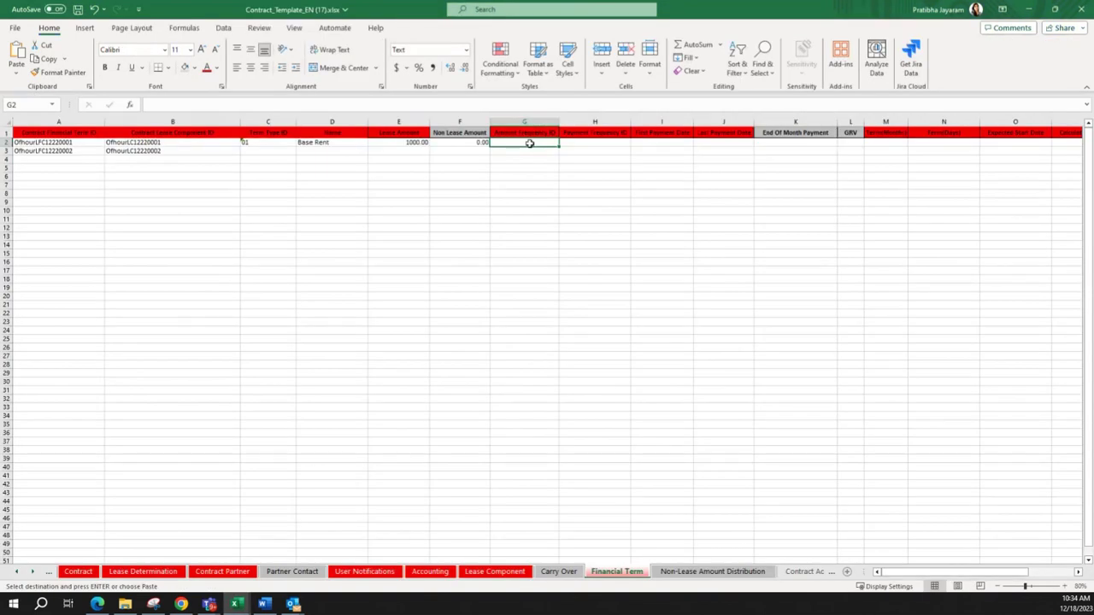
{"action": "key", "text": "ctrl+v"}
- Look up the Payment Frequency table in the Word document and enter 01 in the Excel sheet's Payment Frequency ID cell H2
{"action": "left_click", "coordinate": [586, 141]}
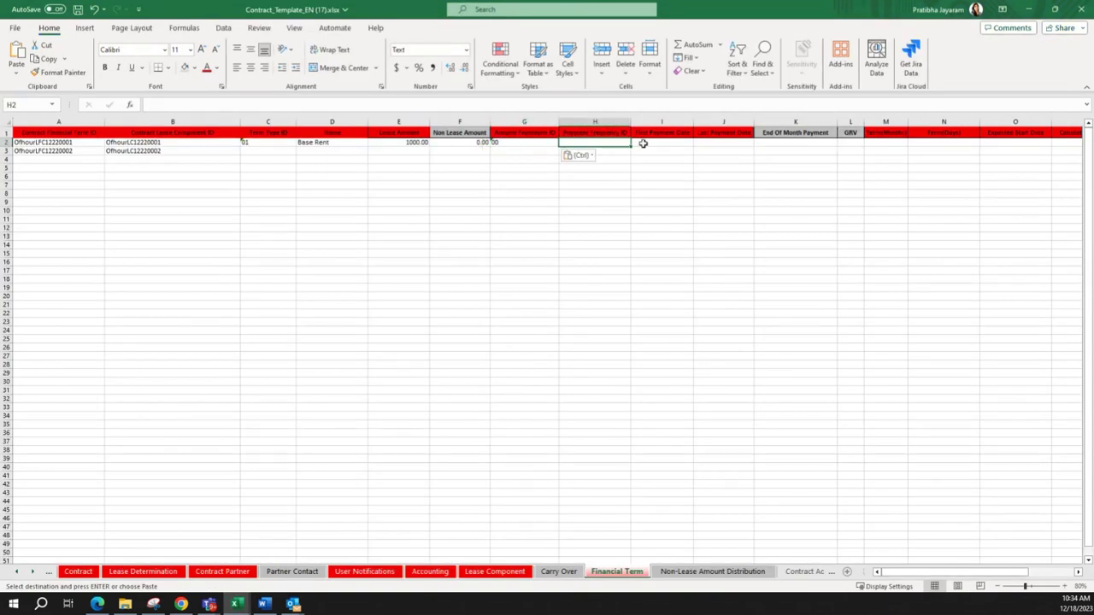
{"action": "key", "text": "alt+Tab"}
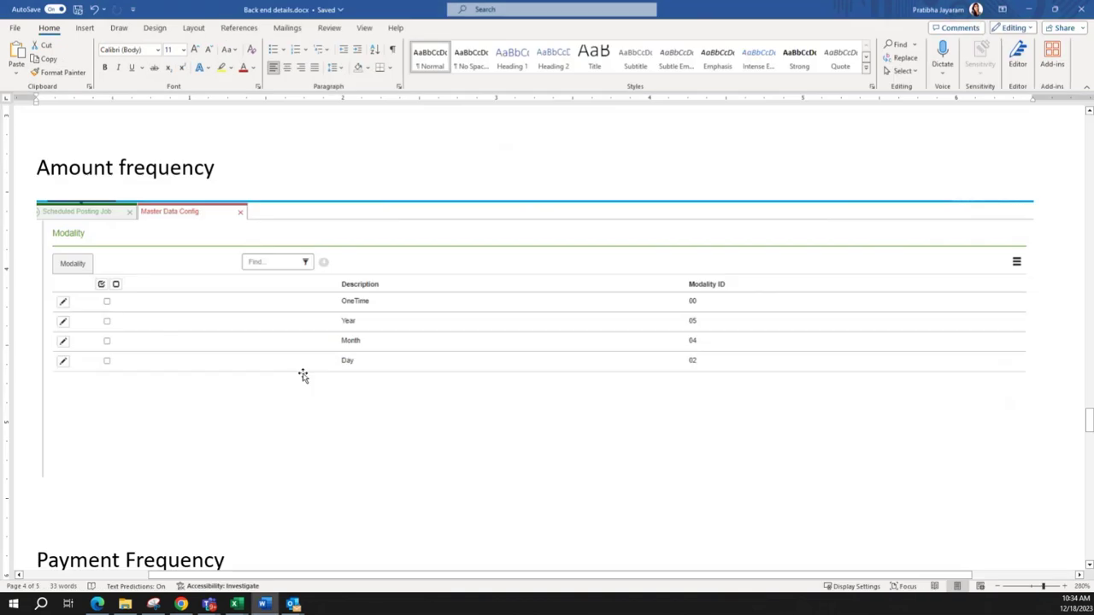
{"action": "scroll", "coordinate": [303, 376], "scroll_direction": "down", "scroll_amount": 8}
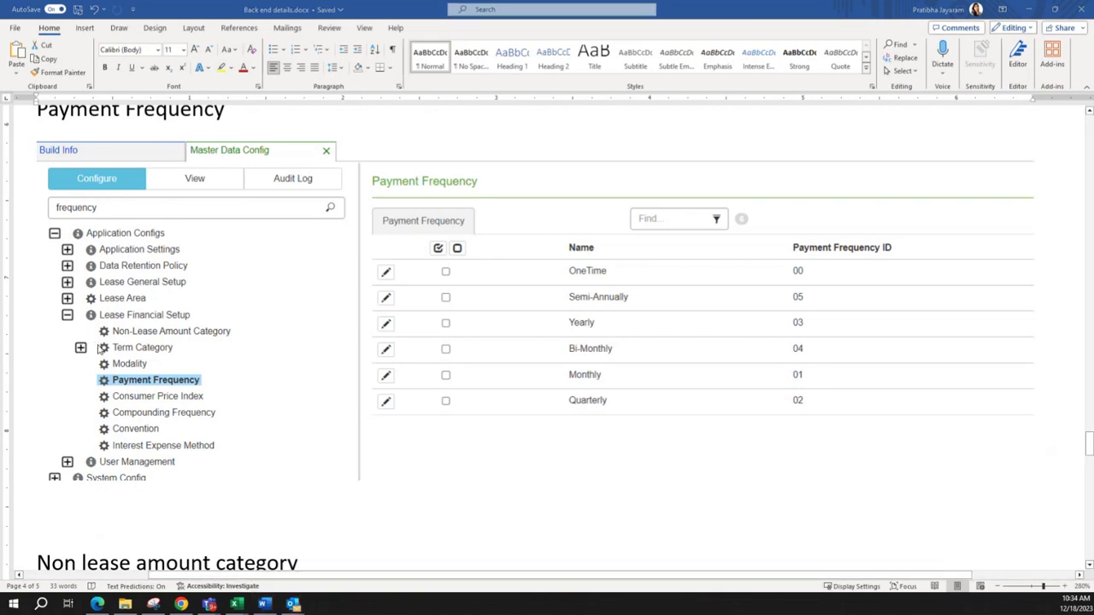
{"action": "key", "text": "alt+Tab"}
{"action": "type", "text": "01"}
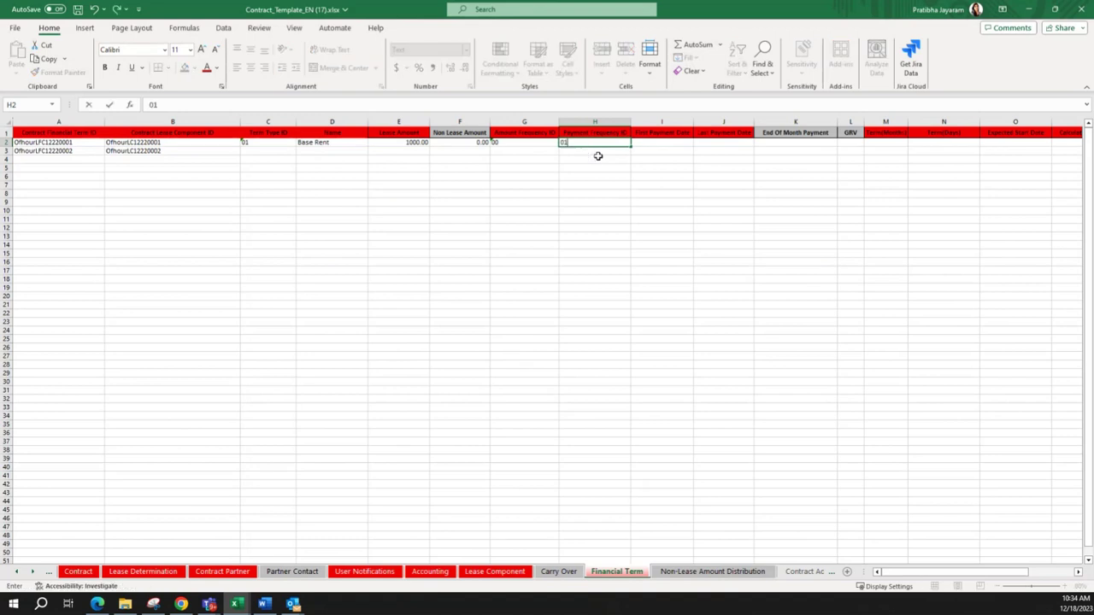
{"action": "key", "text": "Return"}
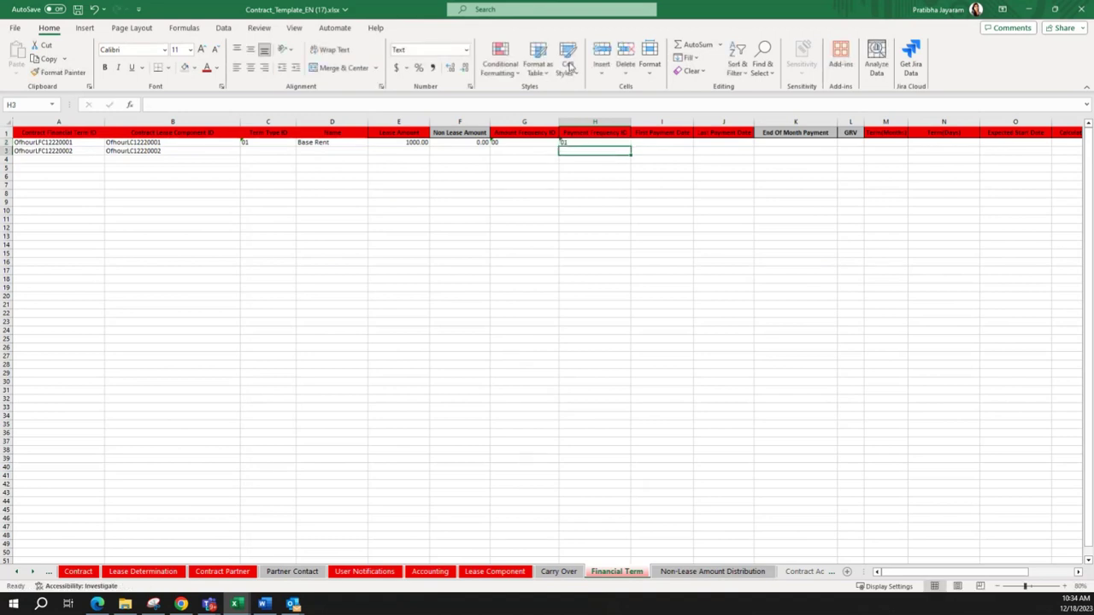
- Copy and paste 2019-01-01 as First Payment Date and 2028-05-30 as Last Payment Date in row 2, starting at I2
{"action": "left_click_drag", "start_coordinate": [886, 570], "coordinate": [911, 571]}
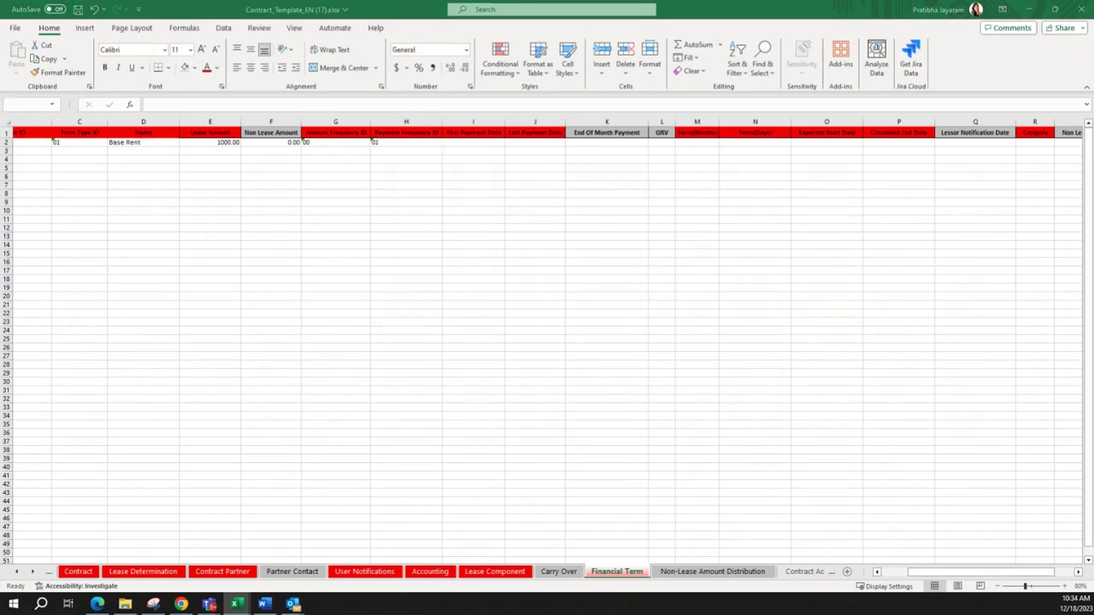
{"action": "key", "text": "ctrl+c"}
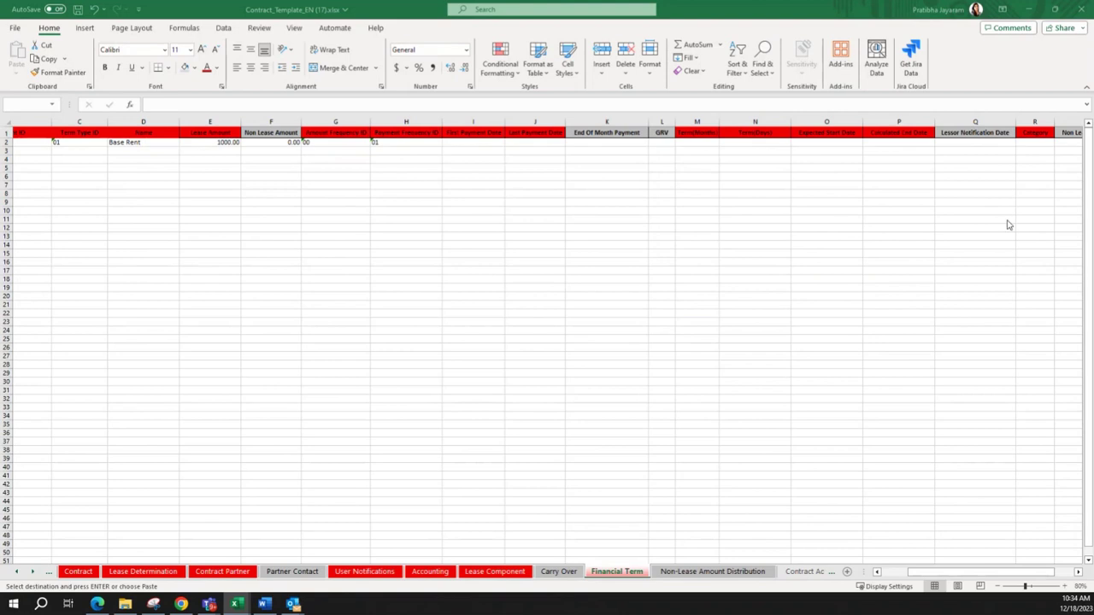
{"action": "left_click", "coordinate": [475, 144]}
{"action": "left_click", "coordinate": [476, 143]}
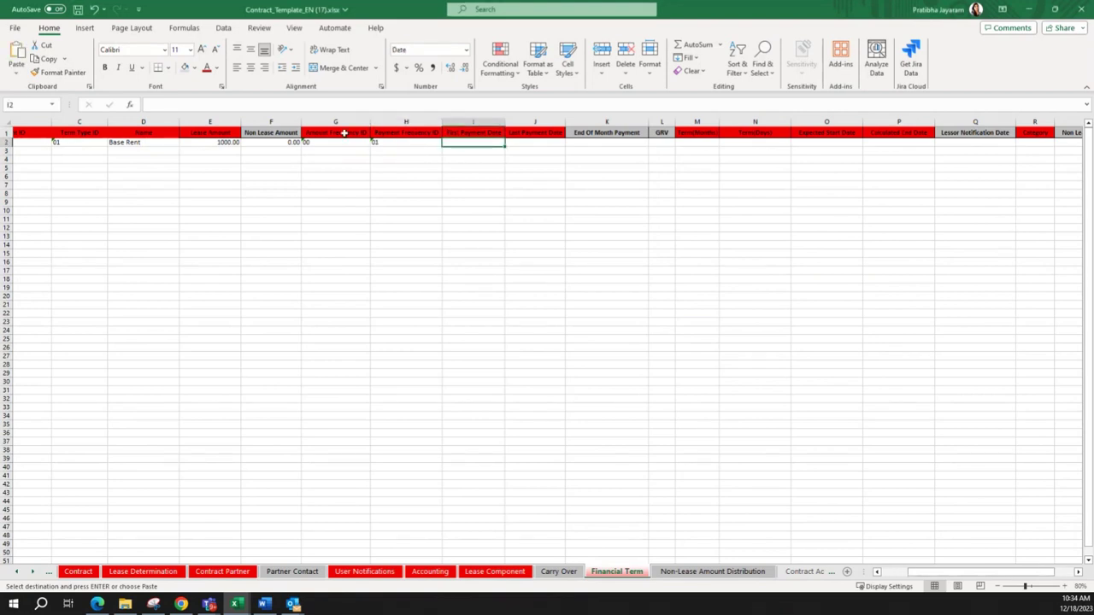
{"action": "key", "text": "ctrl+v"}
{"action": "left_click", "coordinate": [606, 145]}
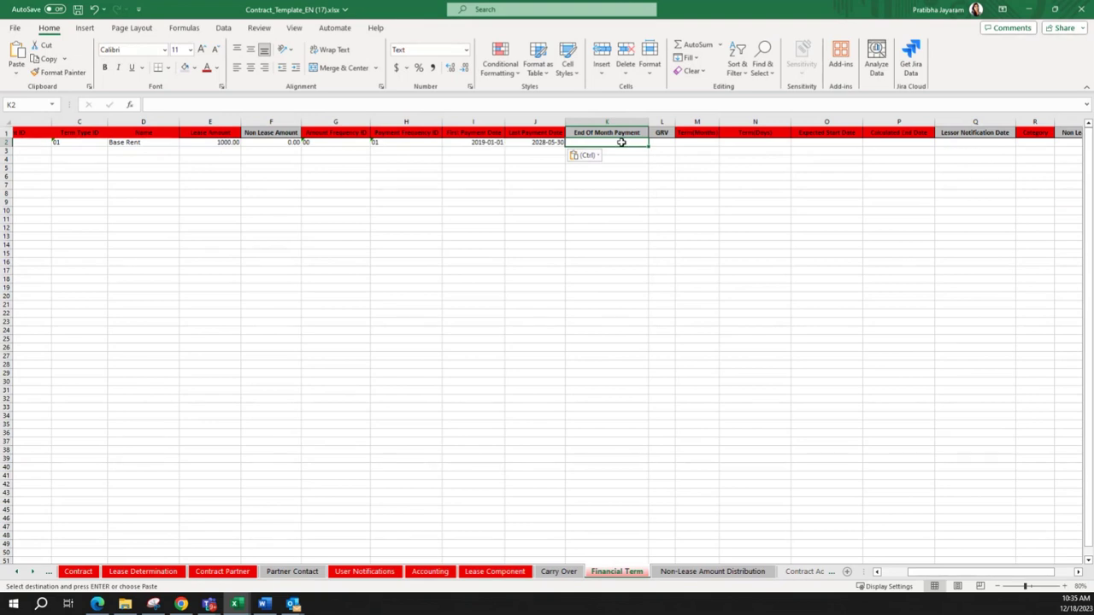
- Widen the GRV column L slightly, leaving its row 2 cell and the End Of Month Payment cell blank
{"action": "left_click", "coordinate": [489, 143]}
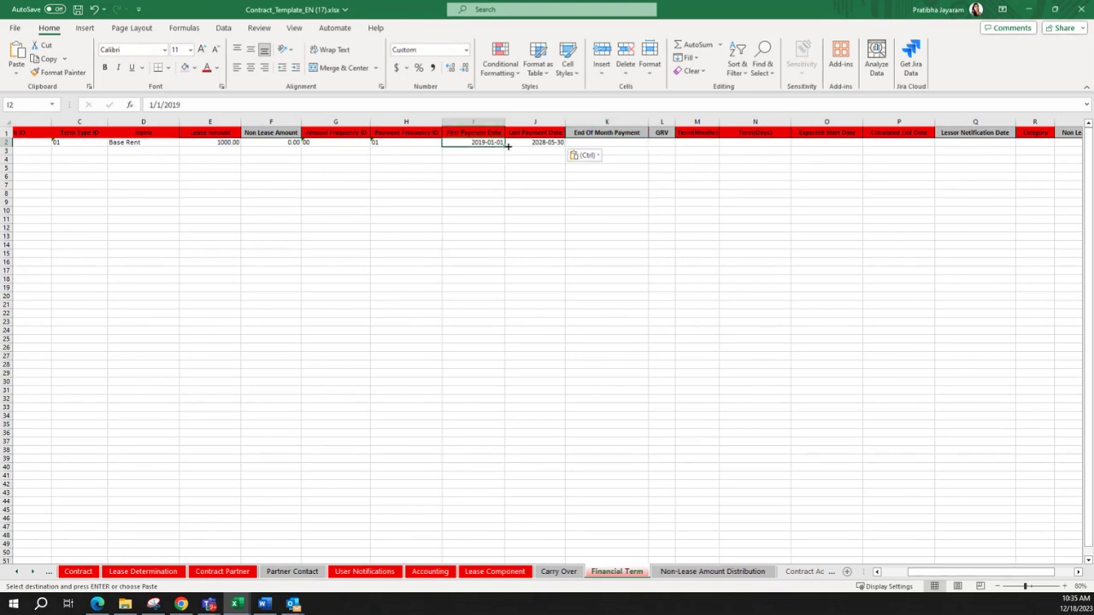
{"action": "left_click", "coordinate": [621, 145]}
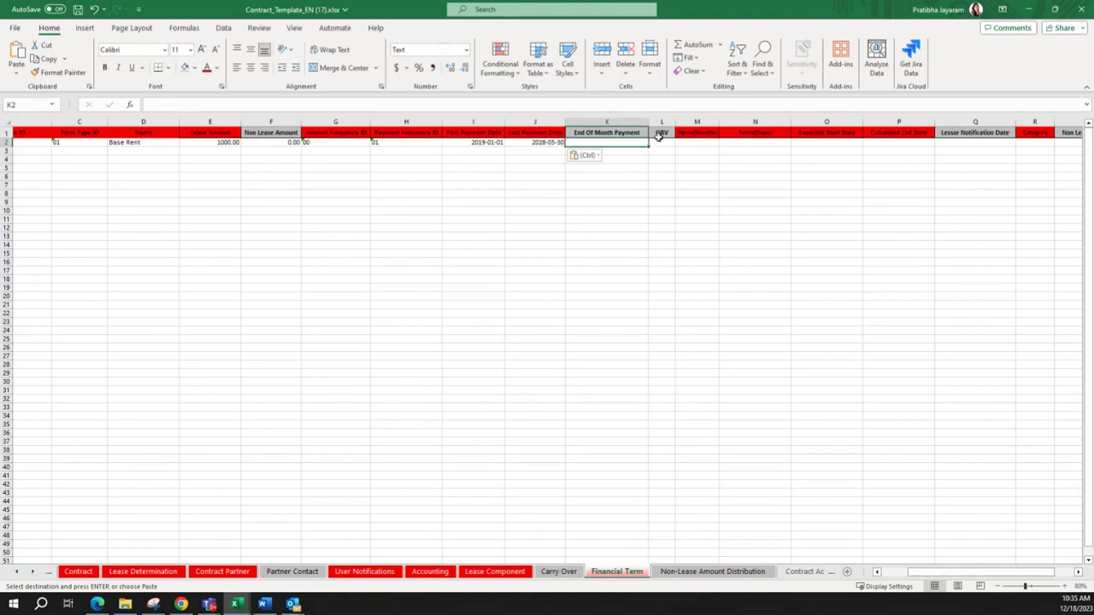
{"action": "left_click", "coordinate": [658, 141]}
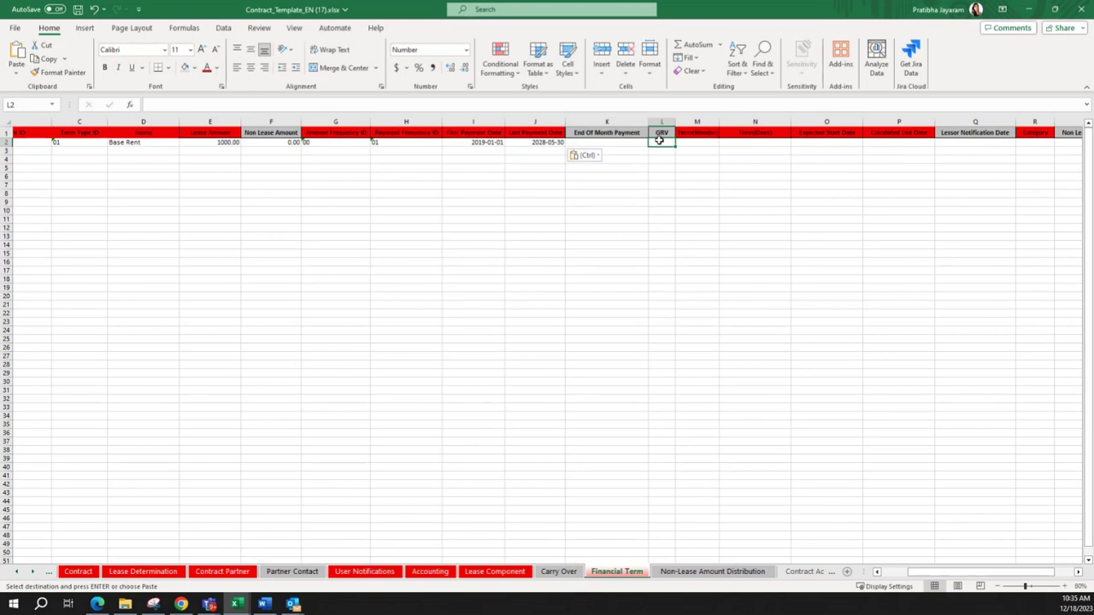
{"action": "left_click_drag", "start_coordinate": [675, 122], "coordinate": [692, 122]}
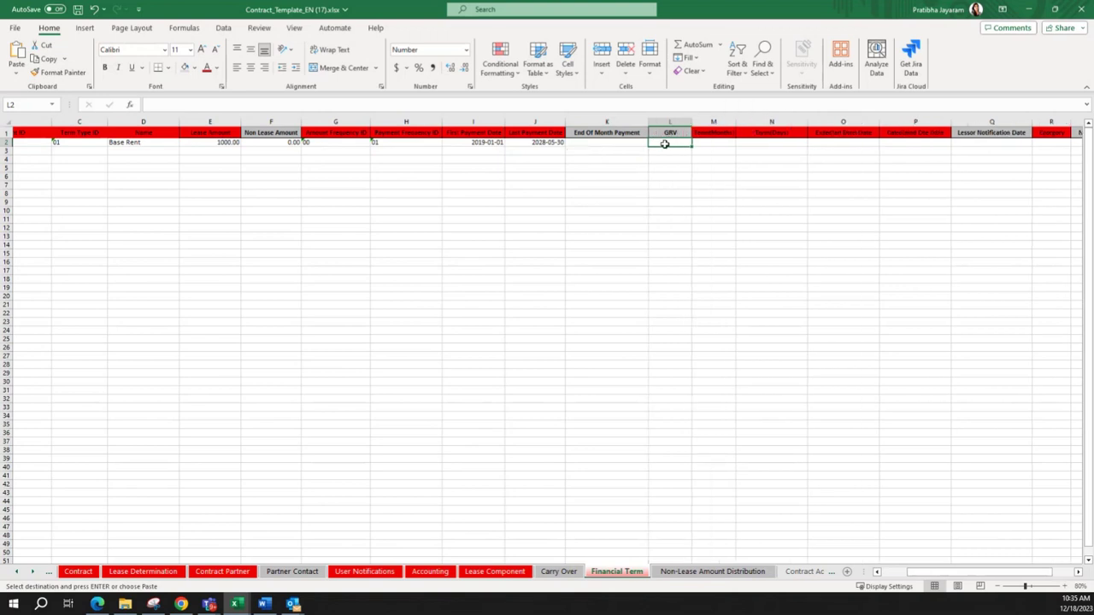
{"action": "left_click", "coordinate": [718, 145]}
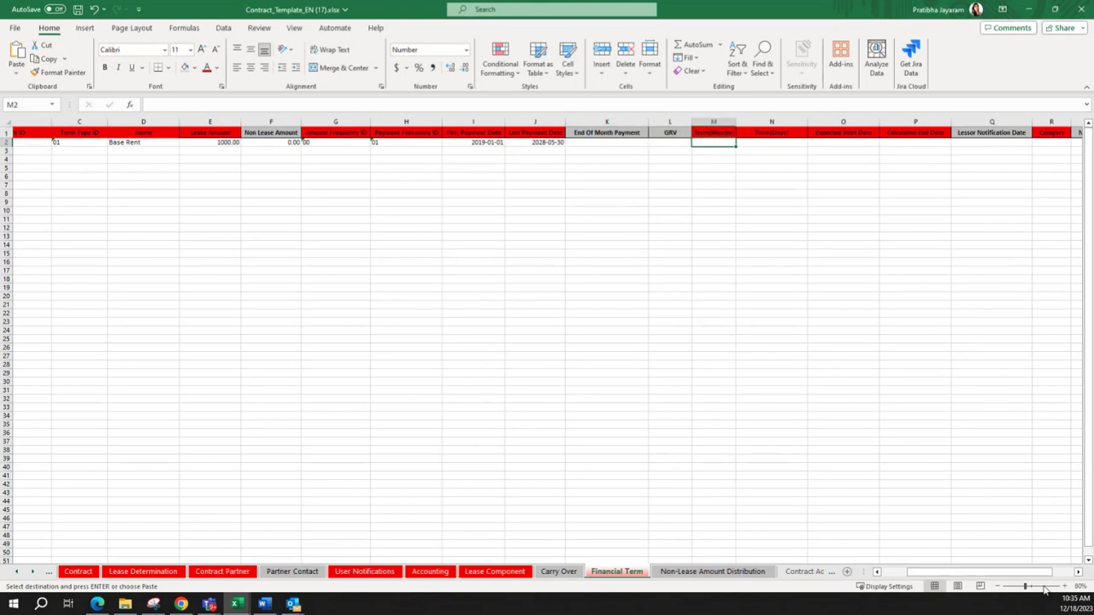
- Copy the First and Last Payment Dates from I2:J2 into Expected Start Date and Calculated End Date, starting at O2
{"action": "scroll", "coordinate": [983, 572], "scroll_direction": "right", "scroll_amount": 2}
{"action": "left_click", "coordinate": [345, 151]}
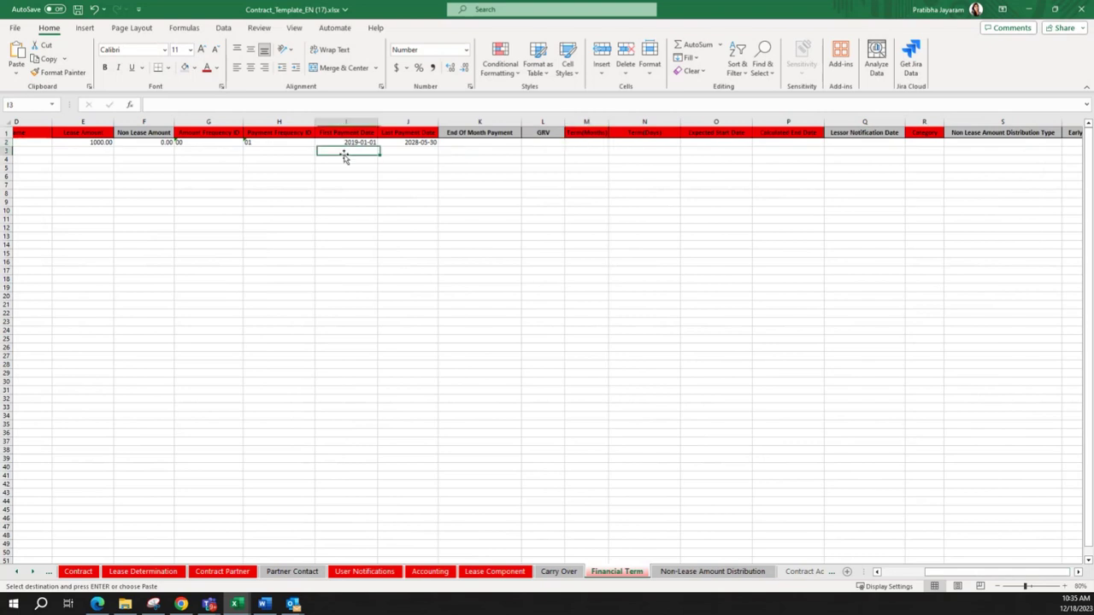
{"action": "left_click", "coordinate": [718, 143]}
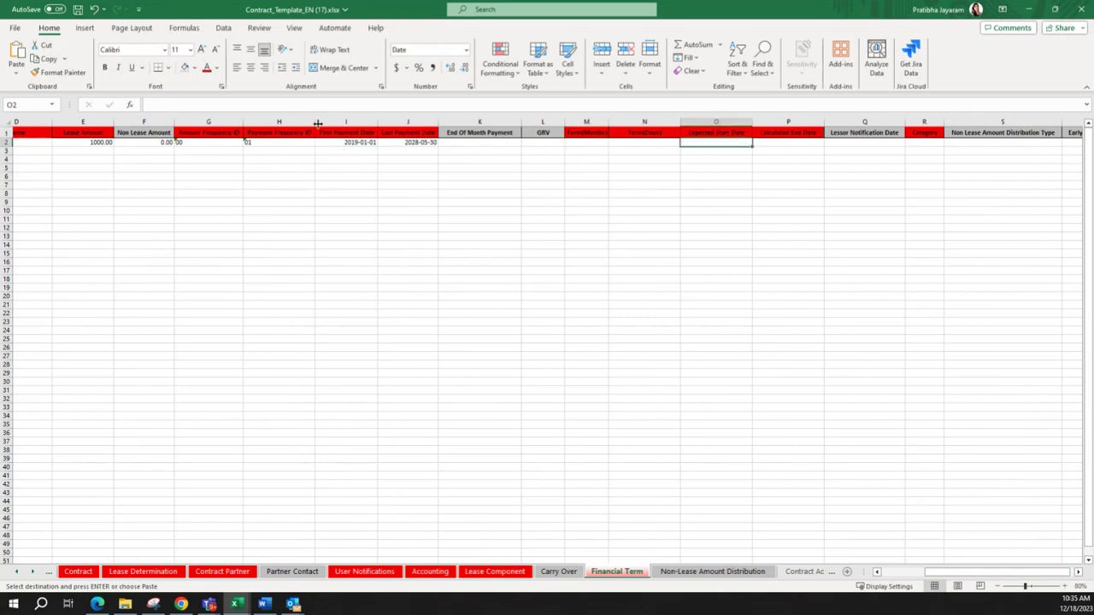
{"action": "left_click_drag", "start_coordinate": [338, 144], "coordinate": [413, 146]}
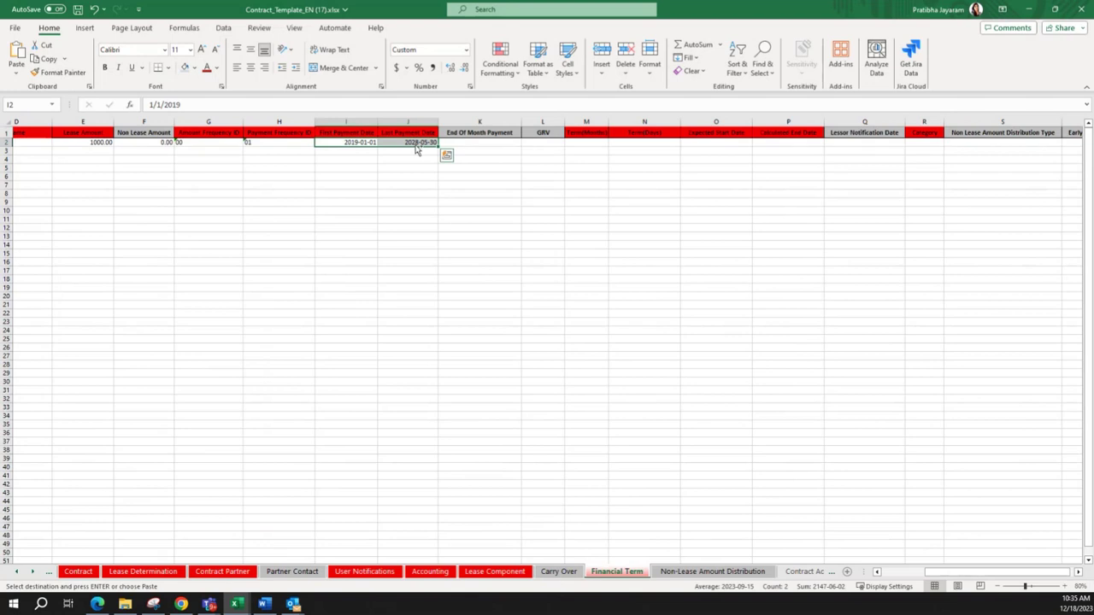
{"action": "key", "text": "ctrl+c"}
{"action": "left_click", "coordinate": [717, 143]}
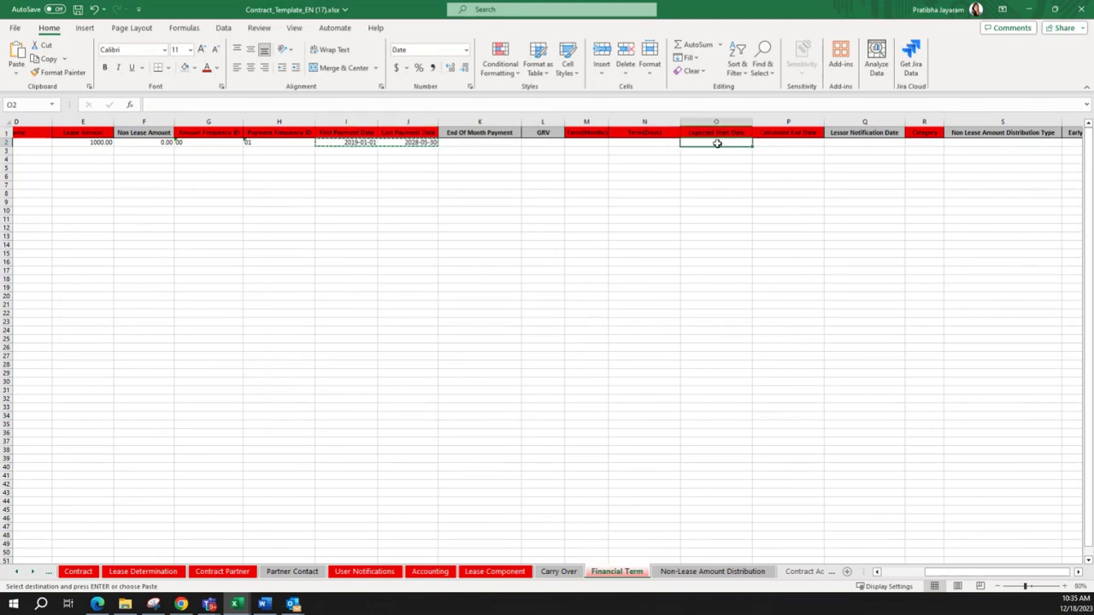
{"action": "key", "text": "ctrl+v"}
- Calculate the Term(Months) in M2 with =DATEDIF(O2,P2,"M"), using the Expected Start Date and Calculated End Date
{"action": "left_click", "coordinate": [590, 142]}
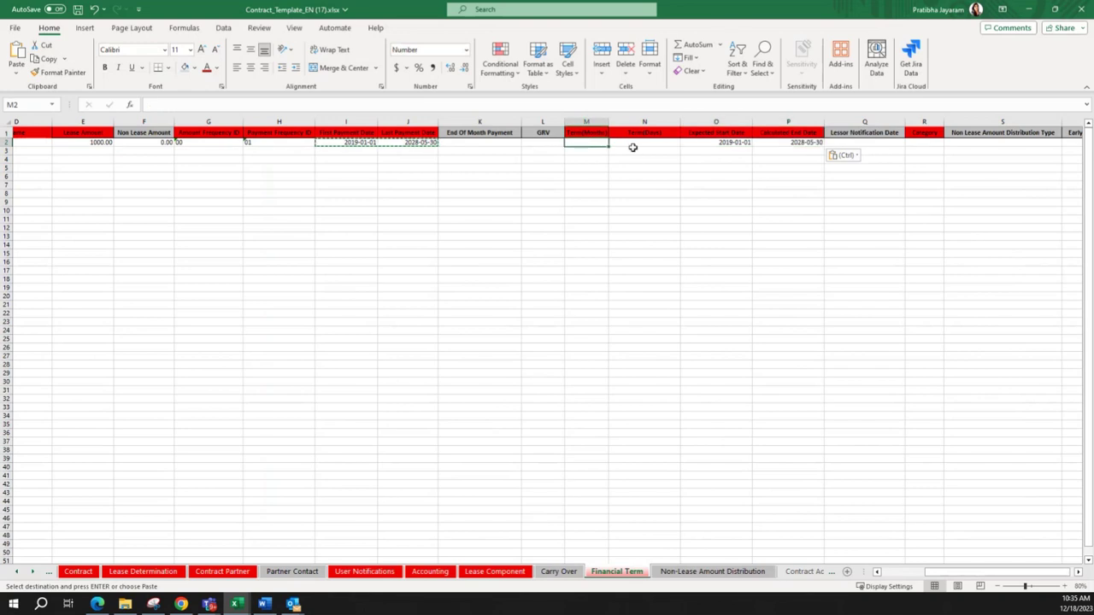
{"action": "type", "text": "=dat"}
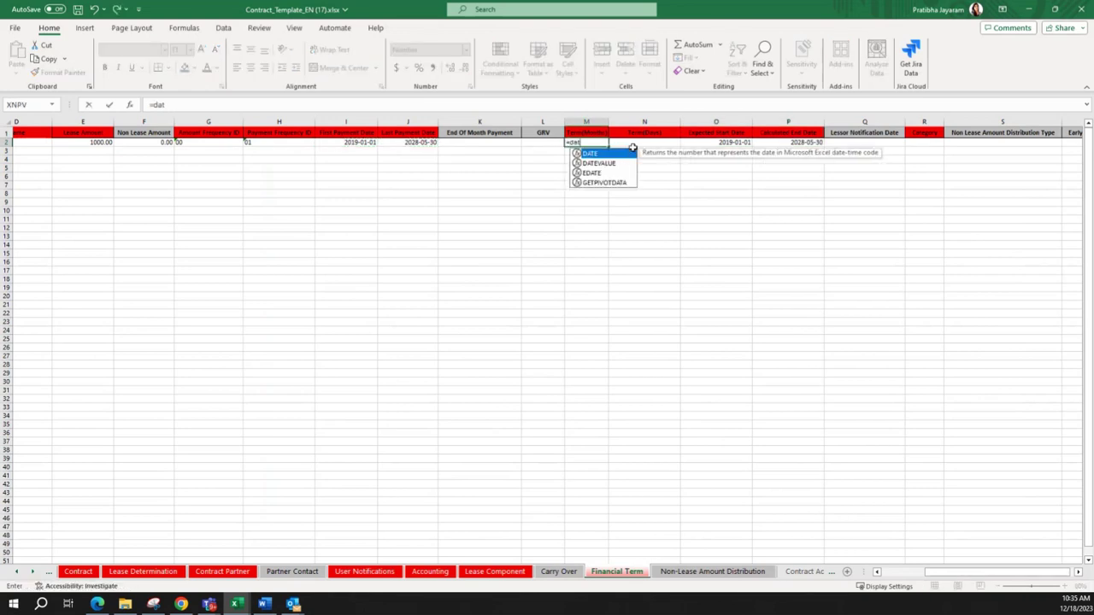
{"action": "type", "text": "edi"}
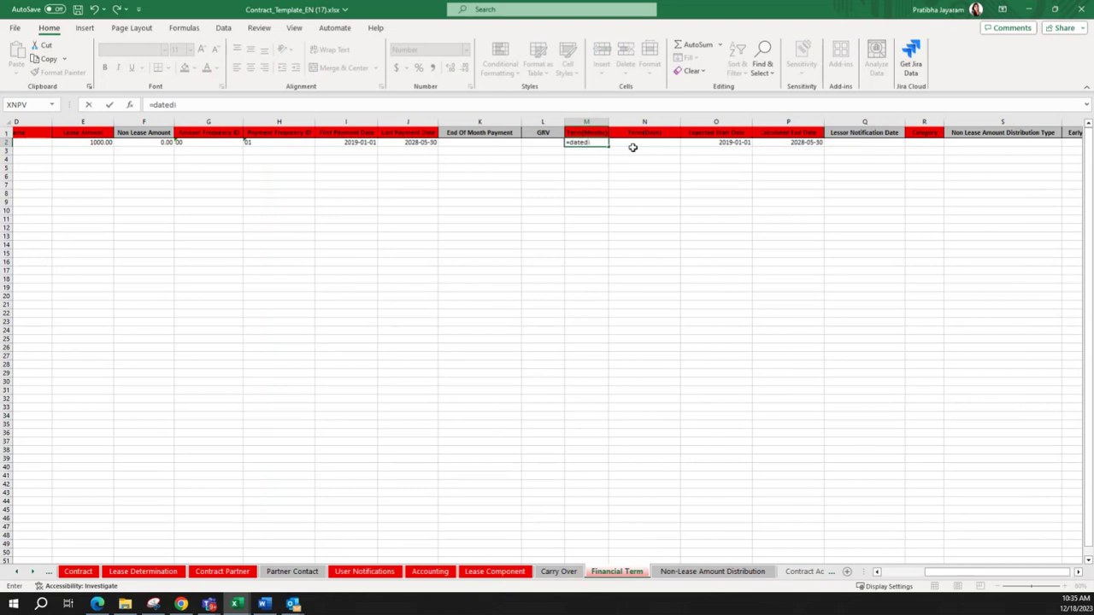
{"action": "type", "text": "f("}
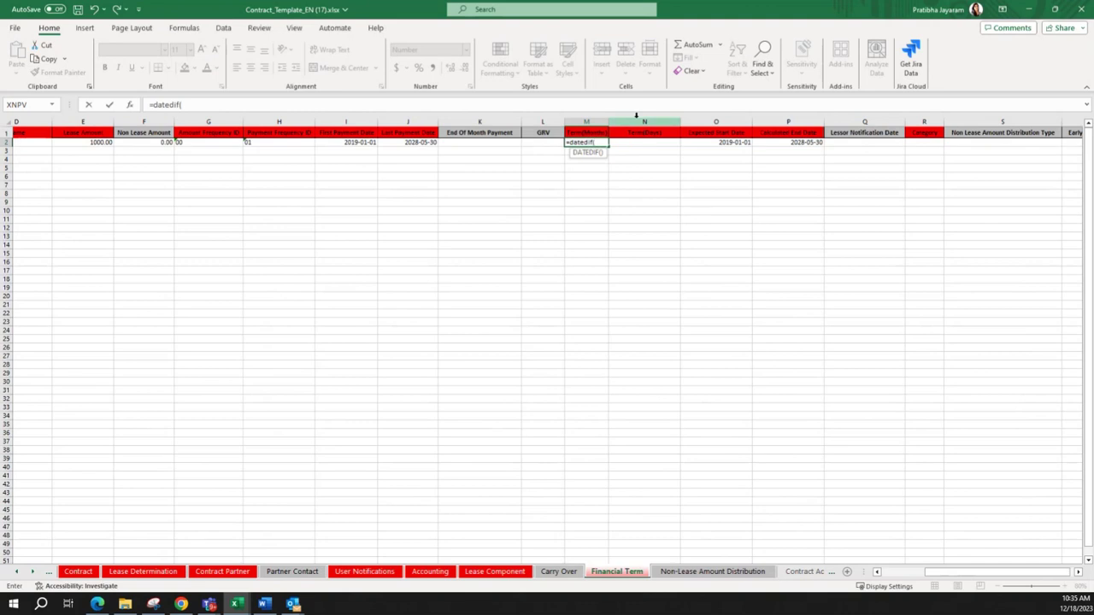
{"action": "left_click", "coordinate": [732, 143]}
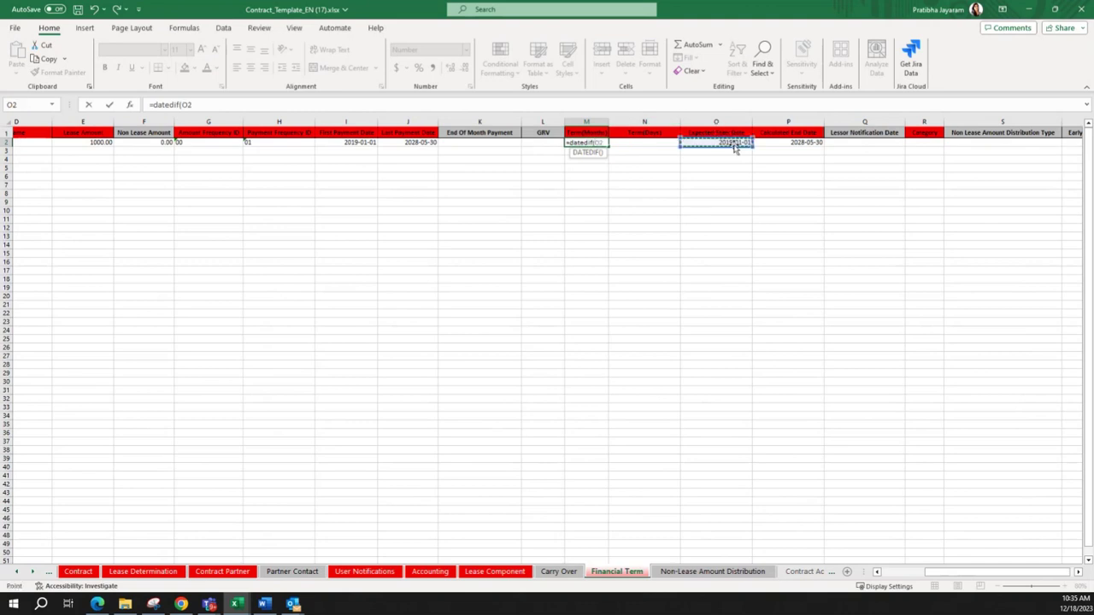
{"action": "type", "text": ","}
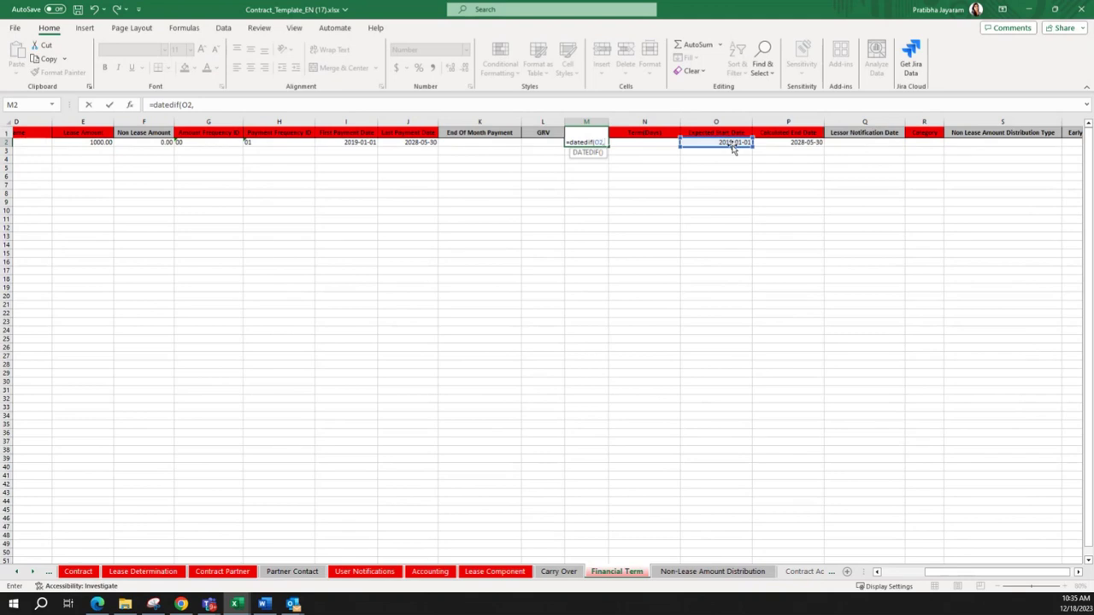
{"action": "left_click", "coordinate": [799, 144]}
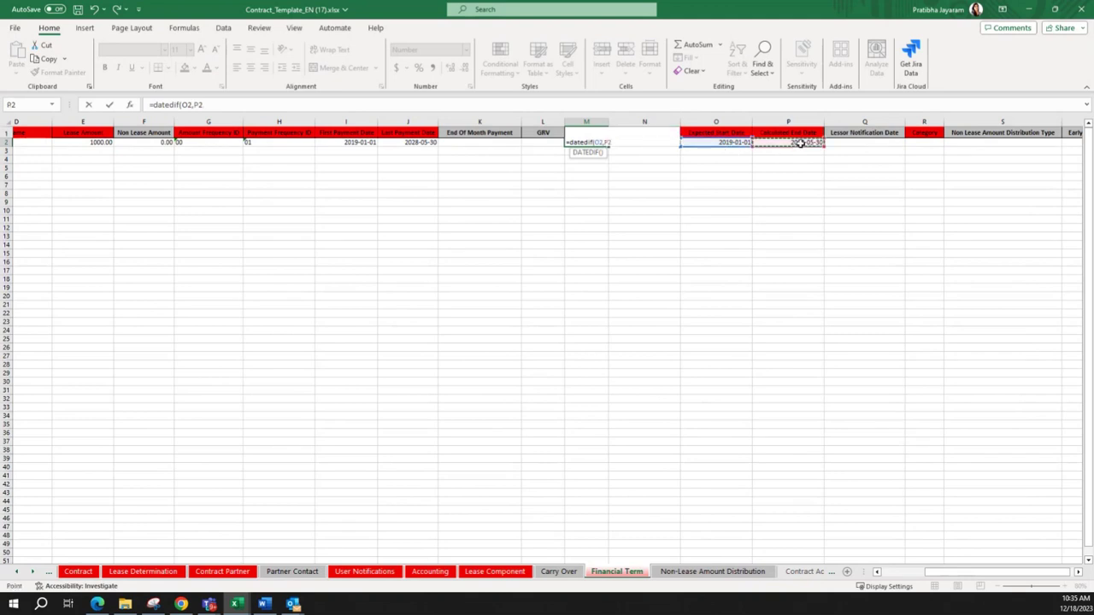
{"action": "type", "text": ",\"M\")"}
{"action": "key", "text": "Return"}
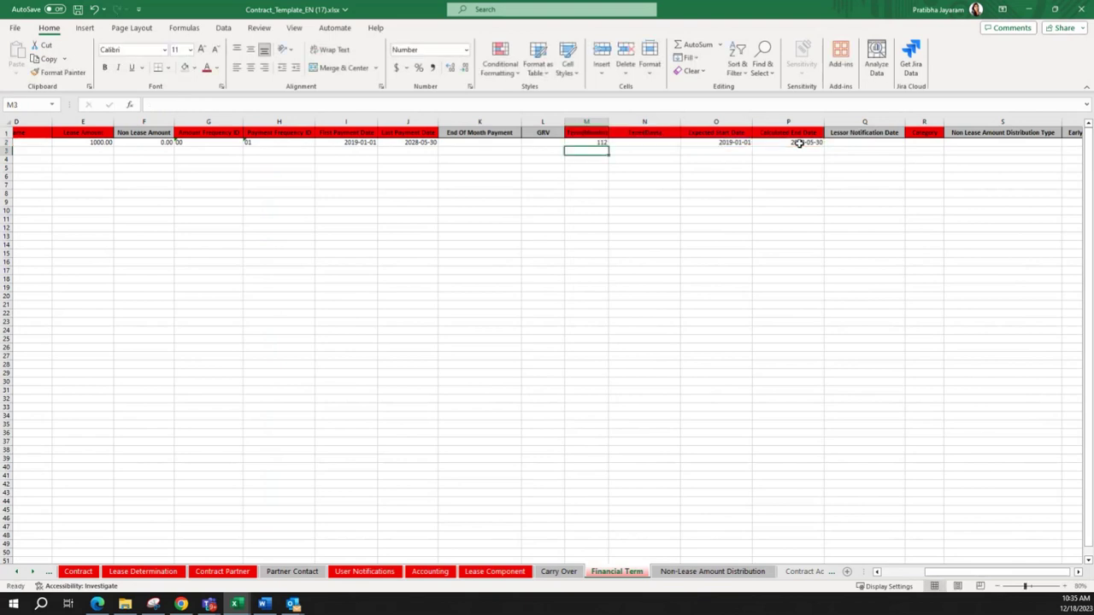
- Calculate the Term(Days) in N2 with the formula =DATEDIF(O2,P2+1,"MD")
{"action": "left_click", "coordinate": [630, 142]}
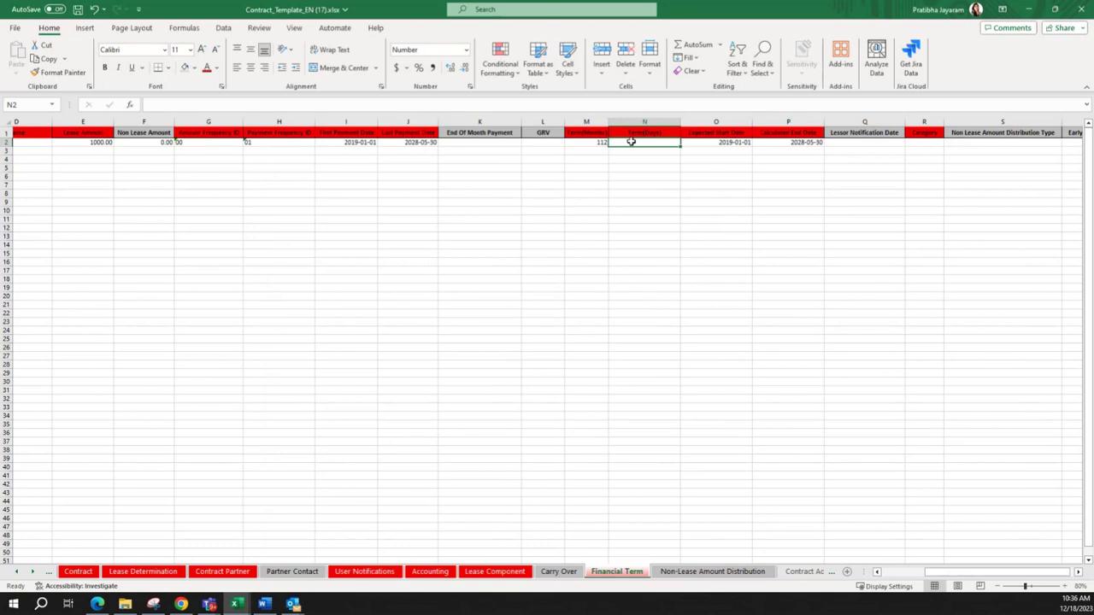
{"action": "type", "text": "="}
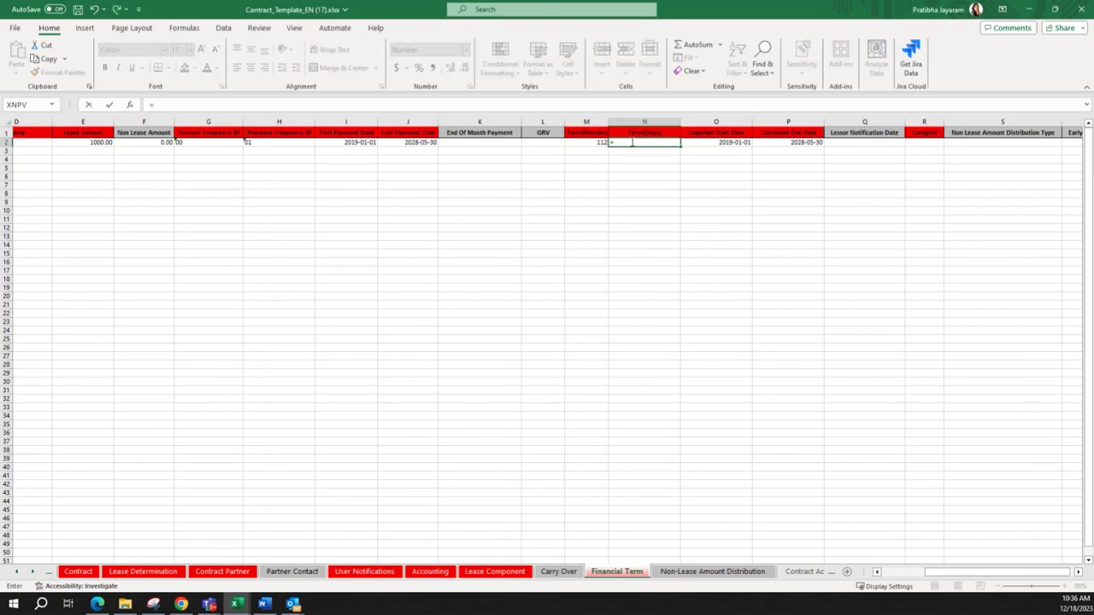
{"action": "key", "text": "Escape"}
{"action": "scroll", "coordinate": [598, 203], "scroll_direction": "up", "scroll_amount": 3}
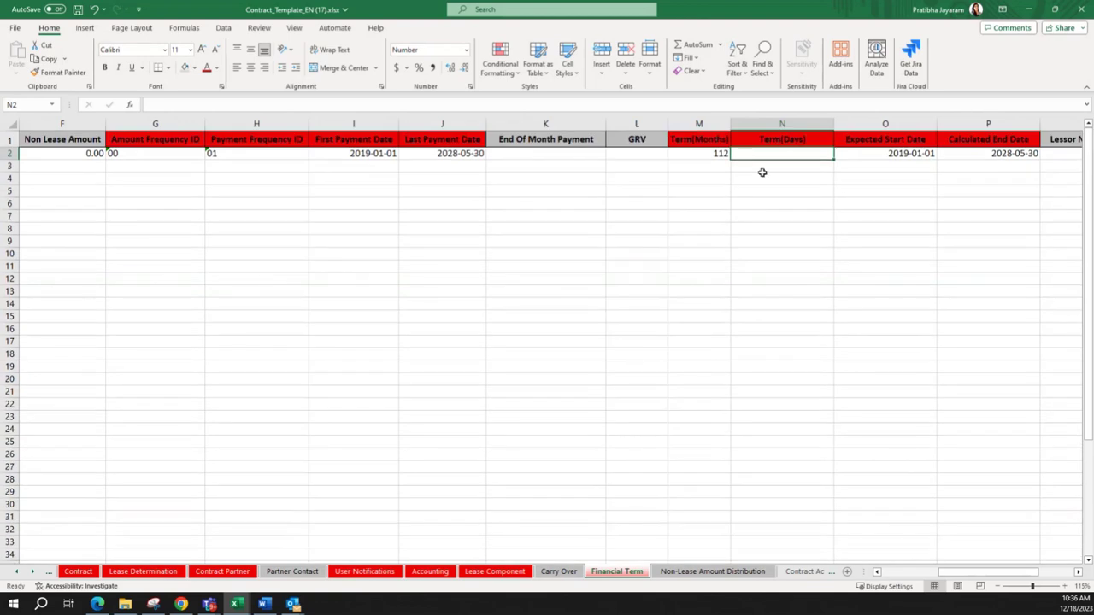
{"action": "type", "text": "=DATE"}
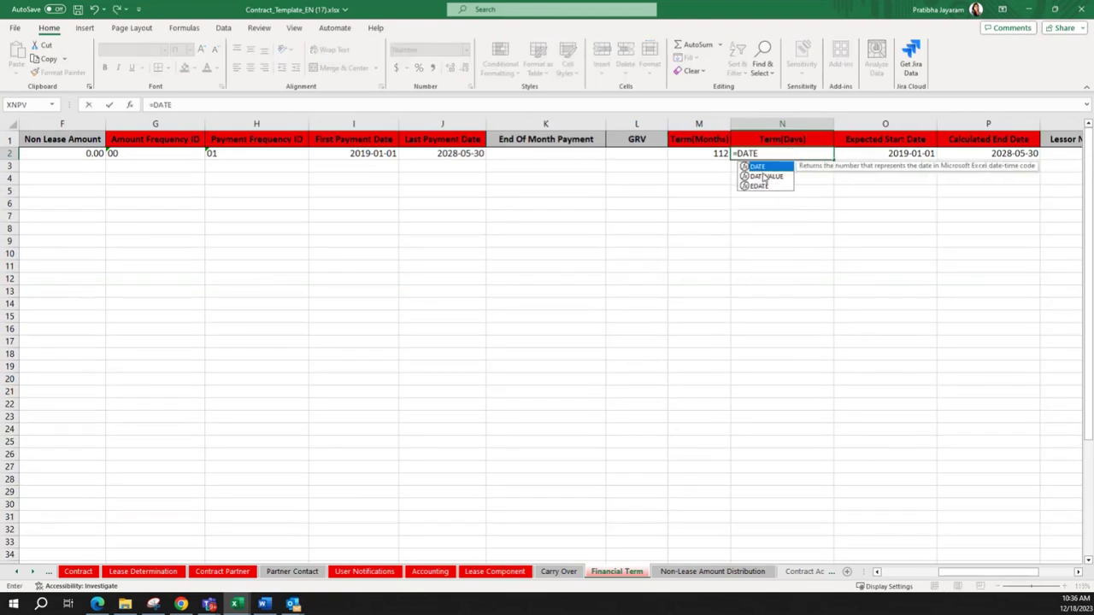
{"action": "type", "text": "DIF("}
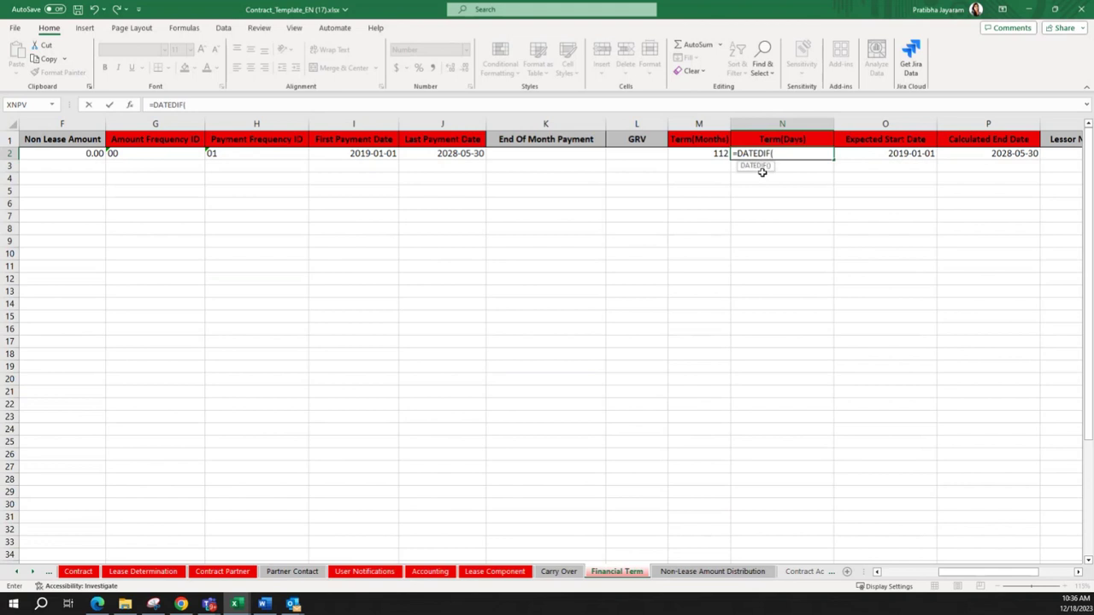
{"action": "left_click", "coordinate": [861, 154]}
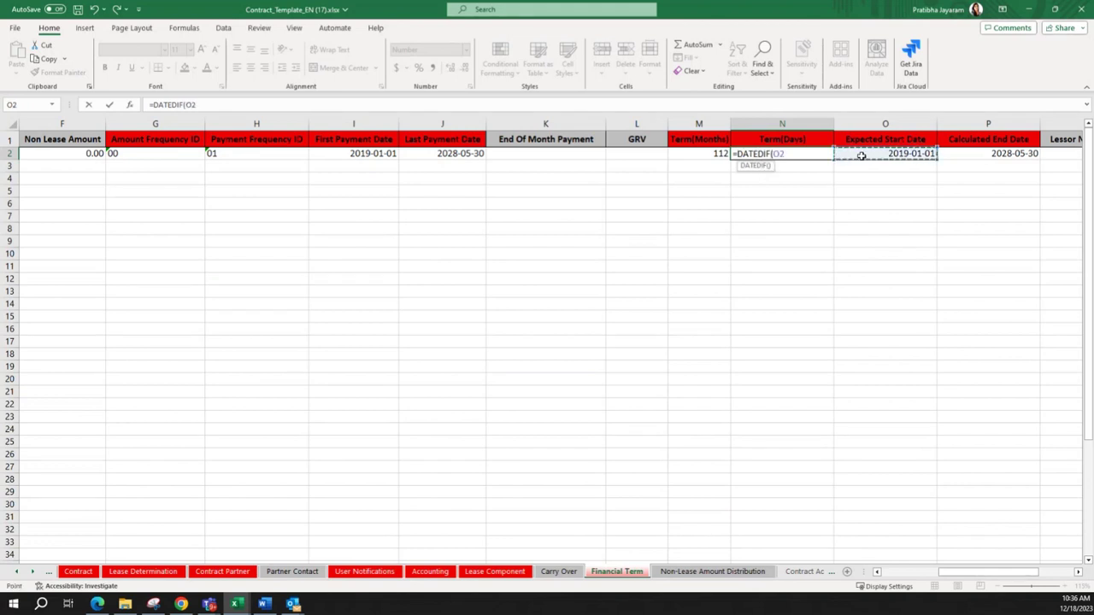
{"action": "type", "text": ","}
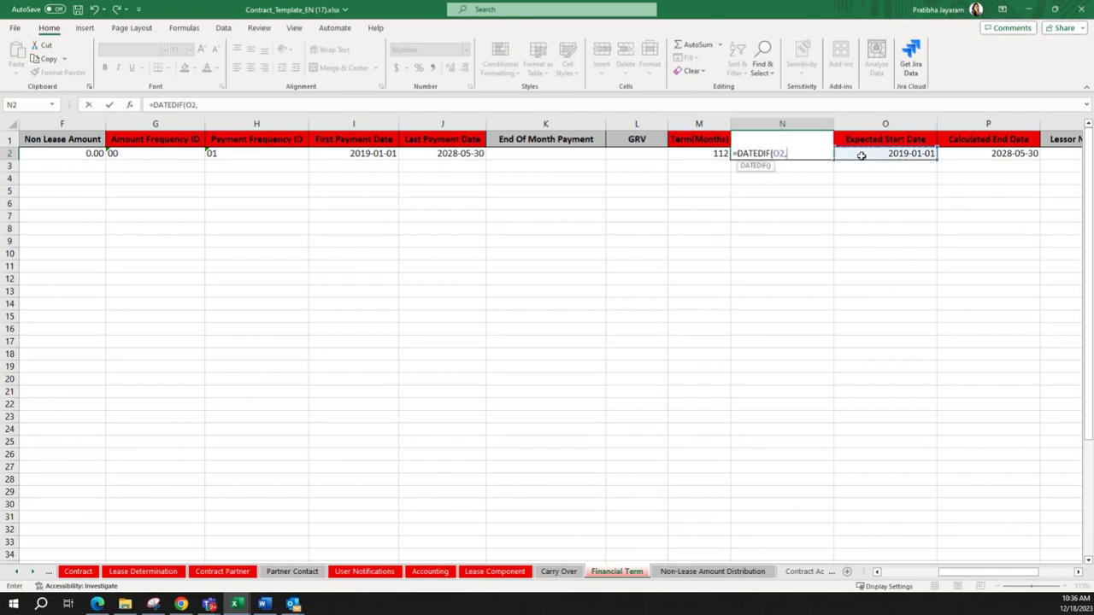
{"action": "left_click", "coordinate": [986, 151]}
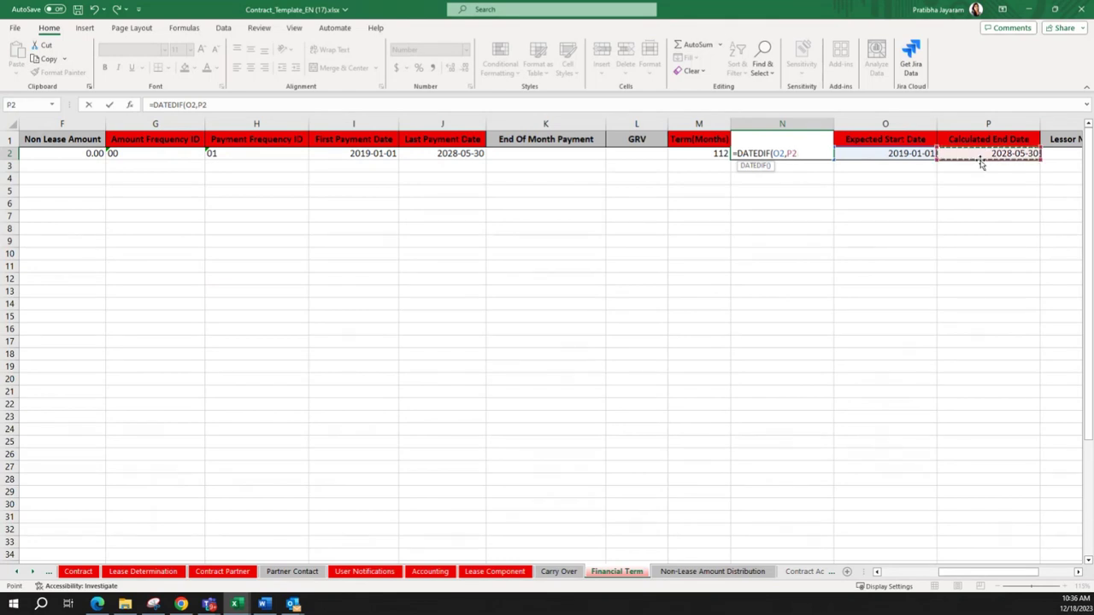
{"action": "type", "text": ",P2+1,\"MD\")"}
{"action": "key", "text": "ctrl+Return"}
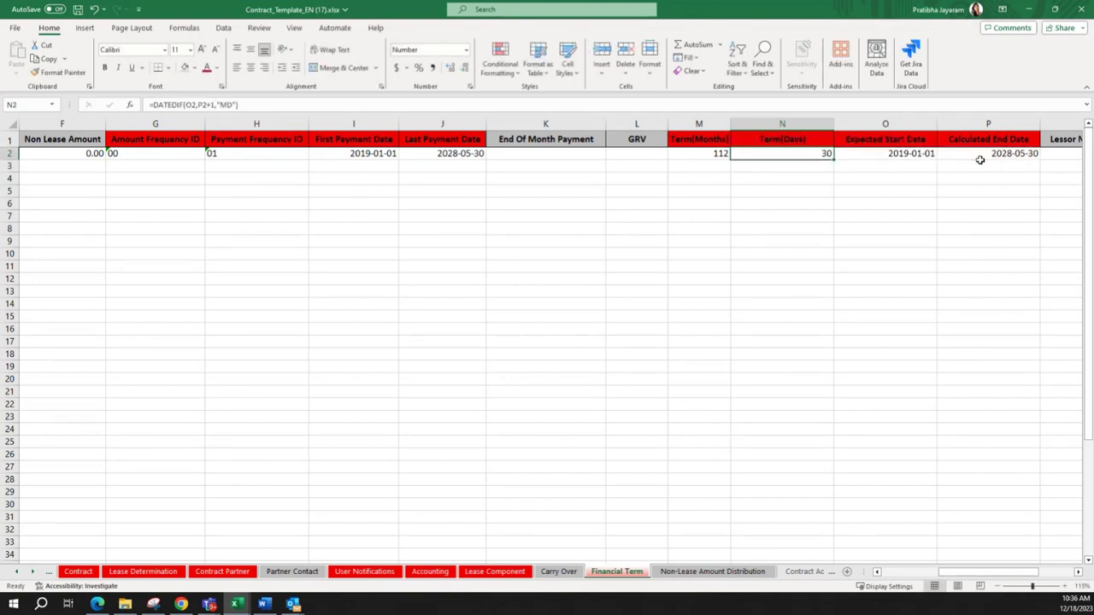
- Check the term formulas in M2 and N2 and replace them with static values, using Paste Special with Values and number formats
{"action": "key", "text": "Left"}
{"action": "key", "text": "Right"}
{"action": "key", "text": "Left"}
{"action": "key", "text": "Right"}
{"action": "key", "text": "Left"}
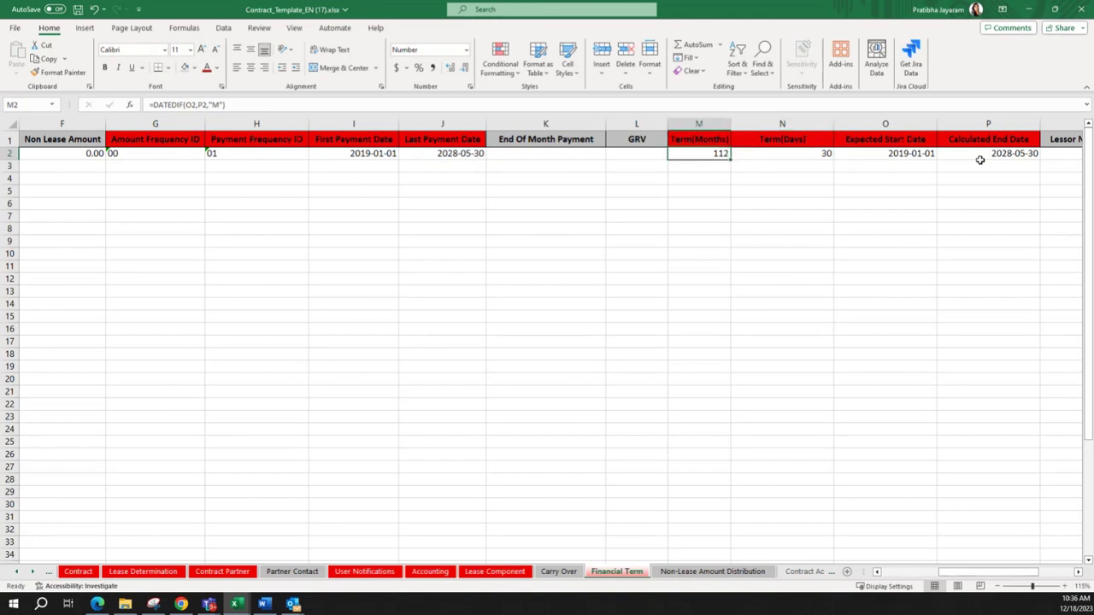
{"action": "key", "text": "Right"}
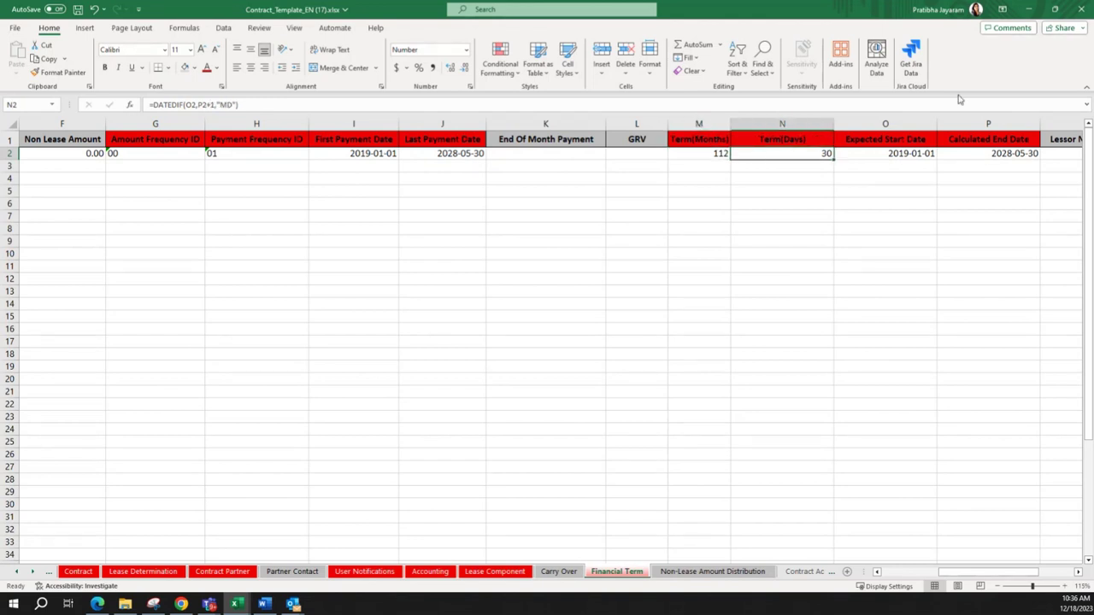
{"action": "left_click_drag", "start_coordinate": [711, 156], "coordinate": [761, 155]}
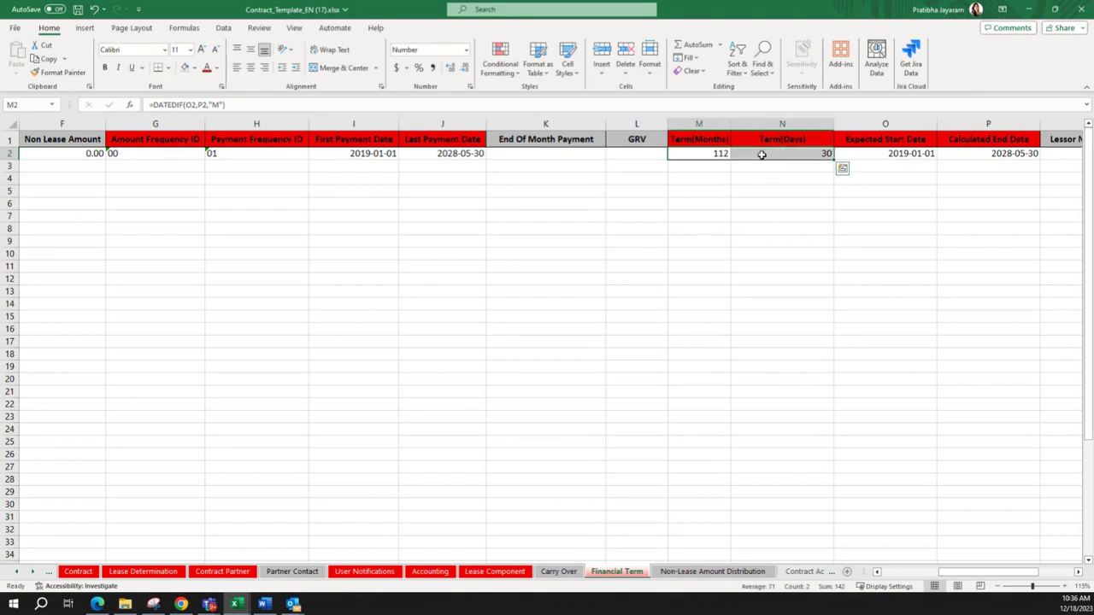
{"action": "key", "text": "ctrl+c"}
{"action": "key", "text": "alt"}
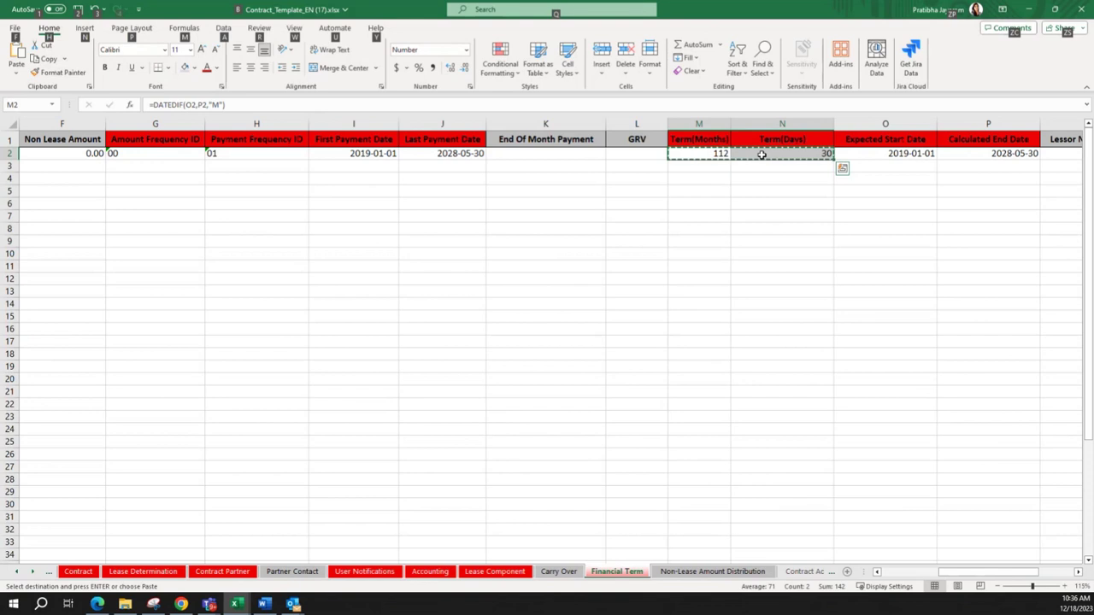
{"action": "key", "text": "e"}
{"action": "key", "text": "s"}
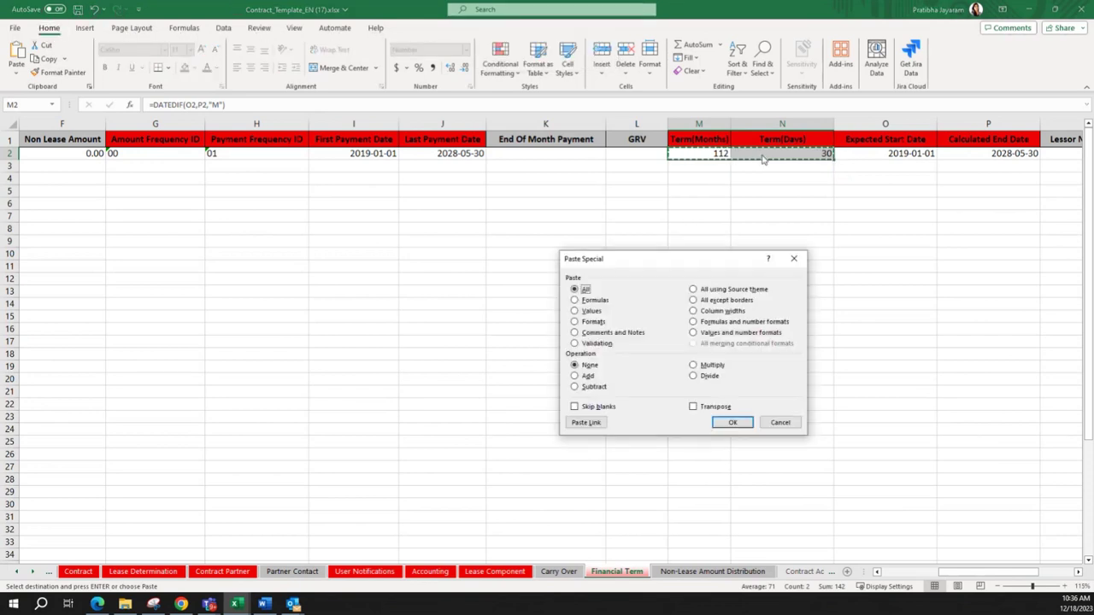
{"action": "key", "text": "u"}
{"action": "key", "text": "Return"}
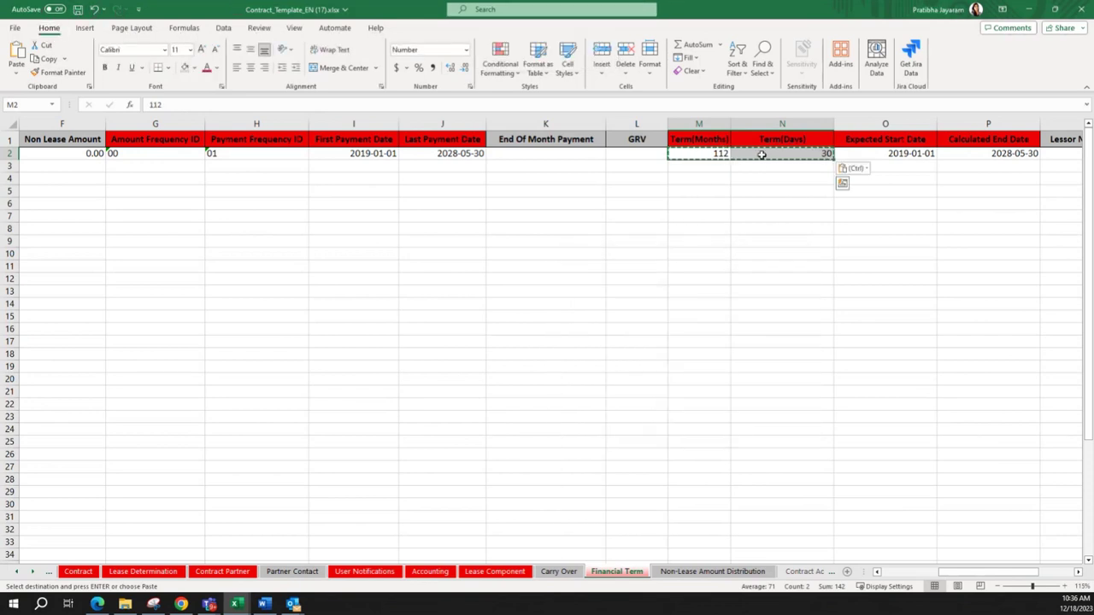
{"action": "left_click", "coordinate": [857, 278]}
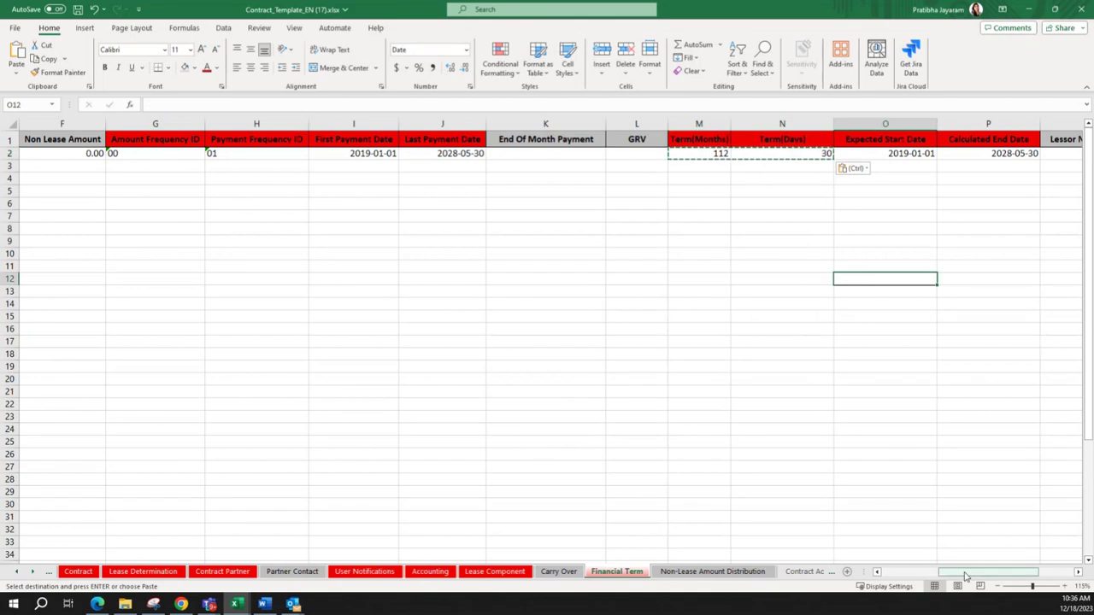
- Look up the Standard term ID in the Word document's Term Category table and enter 01 in the Excel sheet's Category cell R2
{"action": "left_click_drag", "start_coordinate": [965, 576], "coordinate": [1001, 576]}
{"action": "left_click", "coordinate": [763, 152]}
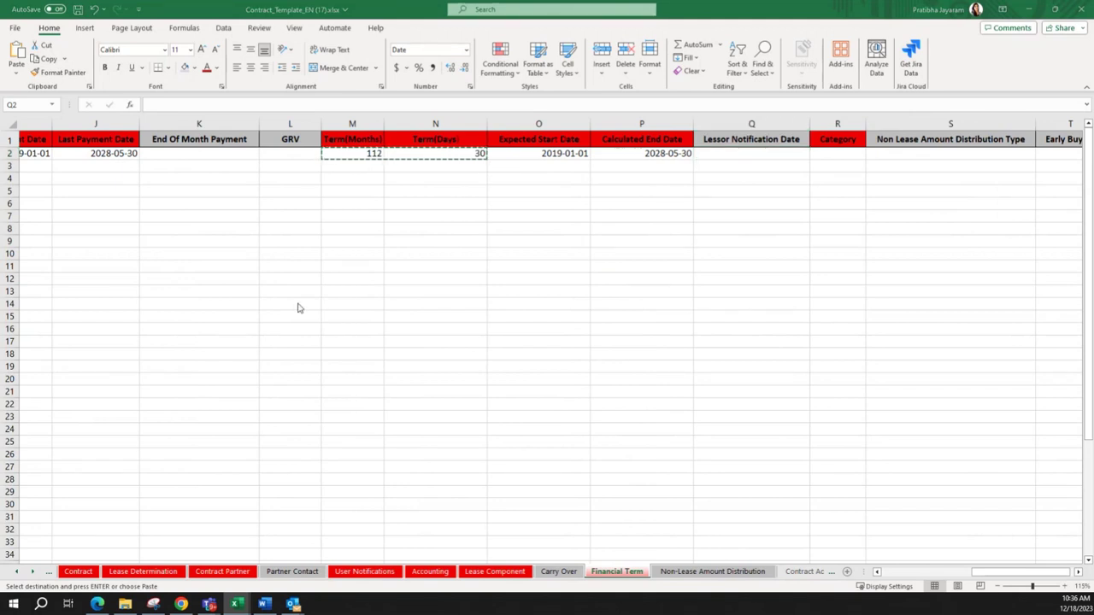
{"action": "left_click", "coordinate": [820, 155]}
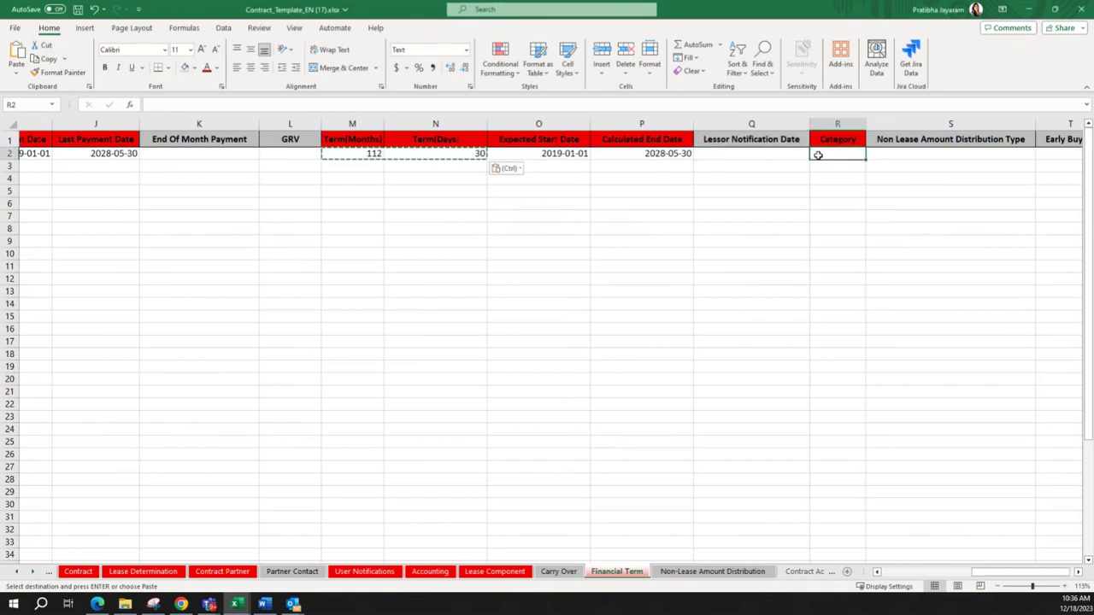
{"action": "key", "text": "alt+Tab"}
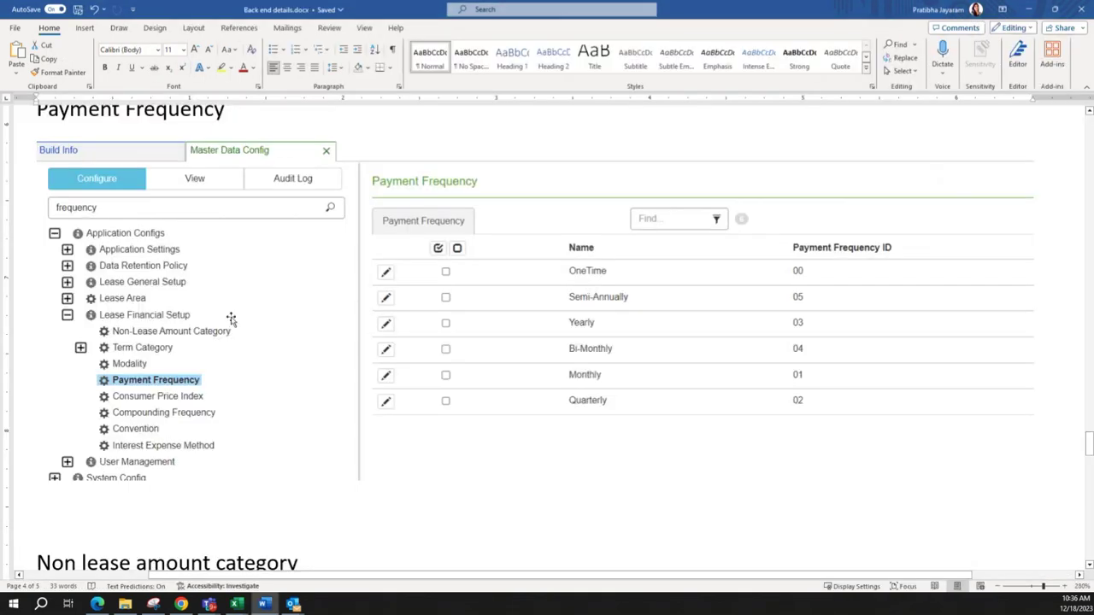
{"action": "scroll", "coordinate": [232, 319], "scroll_direction": "up", "scroll_amount": 10}
{"action": "scroll", "coordinate": [234, 319], "scroll_direction": "up", "scroll_amount": 10}
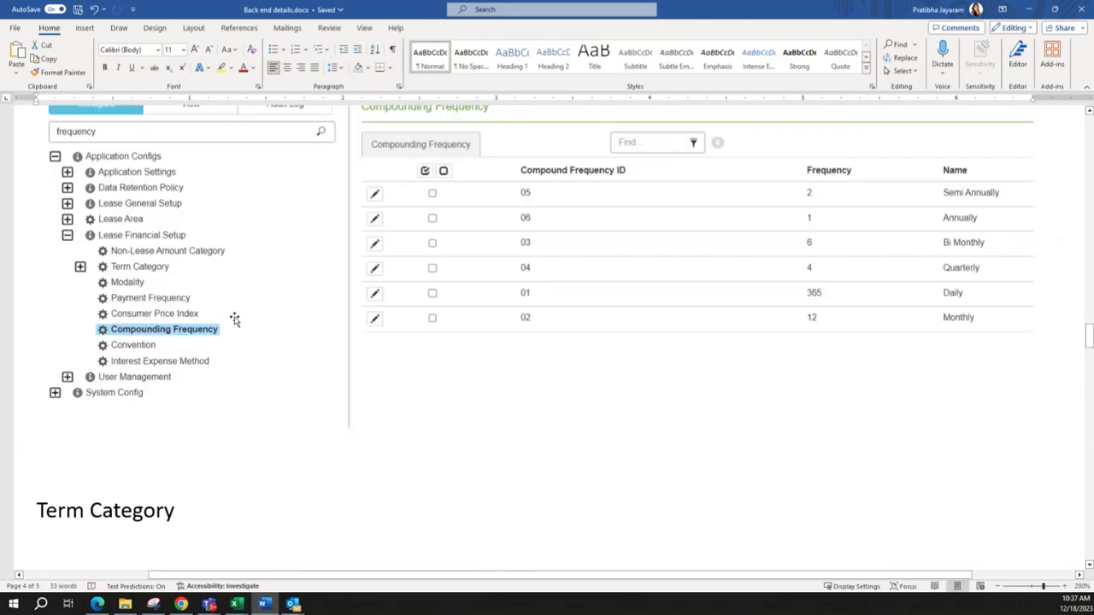
{"action": "scroll", "coordinate": [302, 359], "scroll_direction": "down", "scroll_amount": 1}
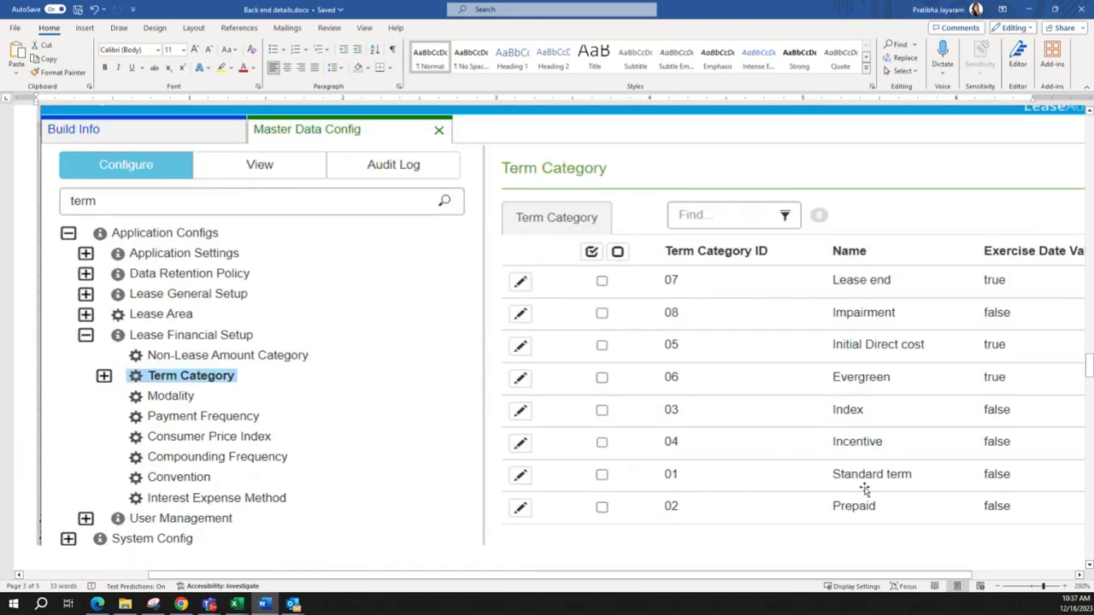
{"action": "key", "text": "alt+Tab"}
{"action": "left_click", "coordinate": [829, 154]}
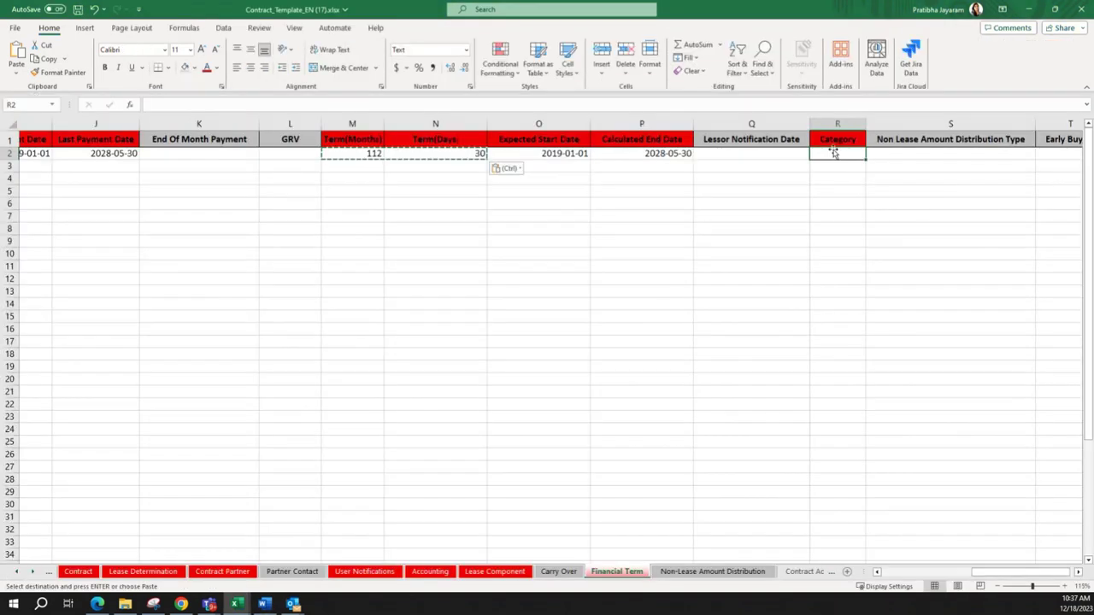
{"action": "type", "text": "01"}
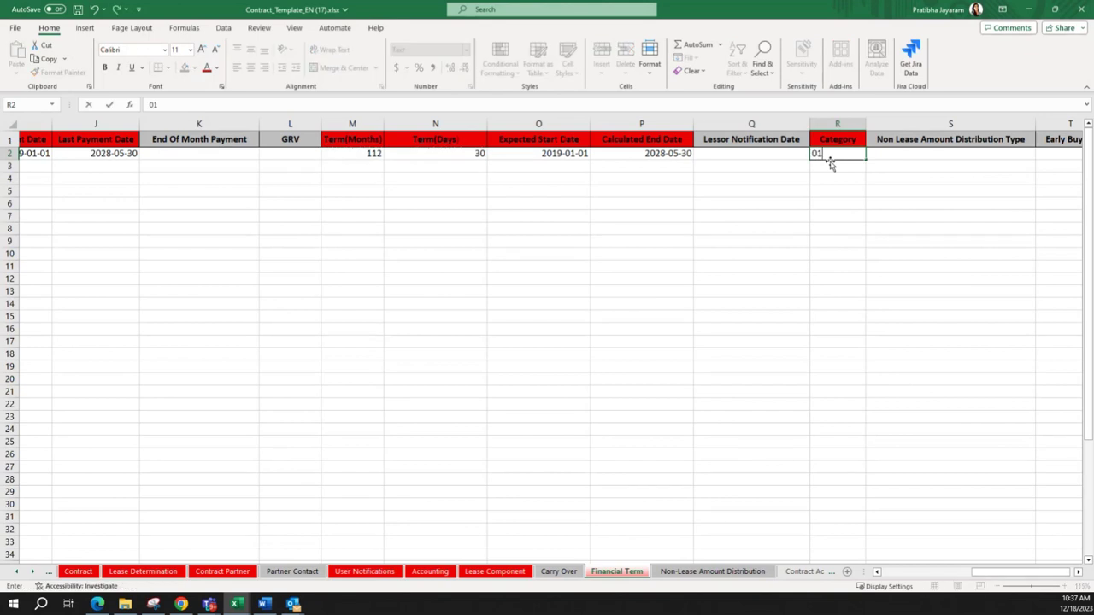
{"action": "key", "text": "Tab"}
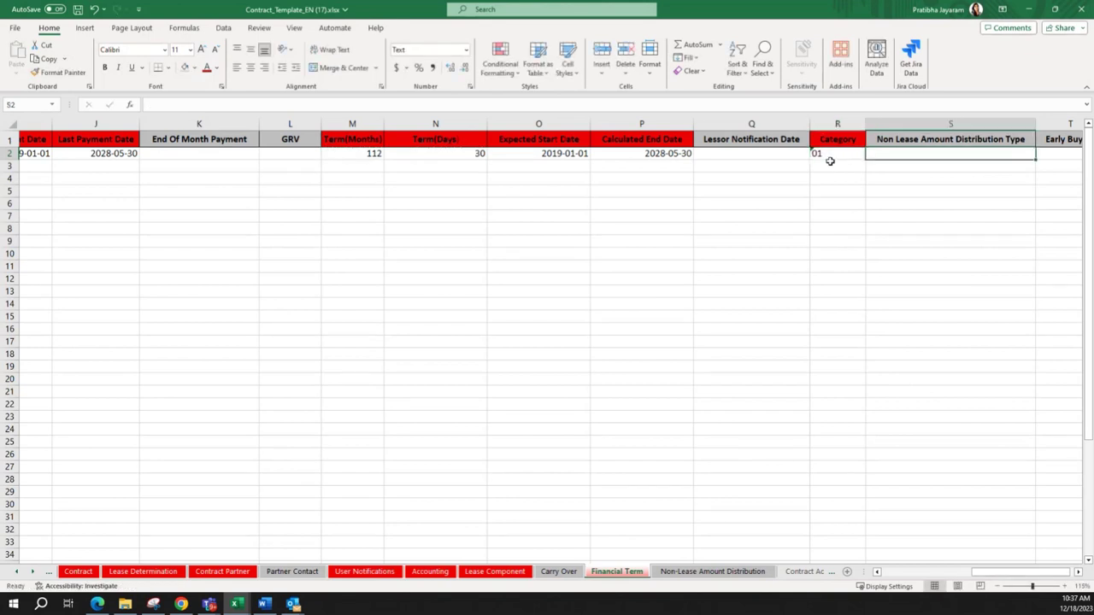
- Skip the Non Lease Amount Distribution Type and enter FALSE as the Early Buyout value in T2
{"action": "key", "text": "Tab"}
{"action": "key", "text": "Tab"}
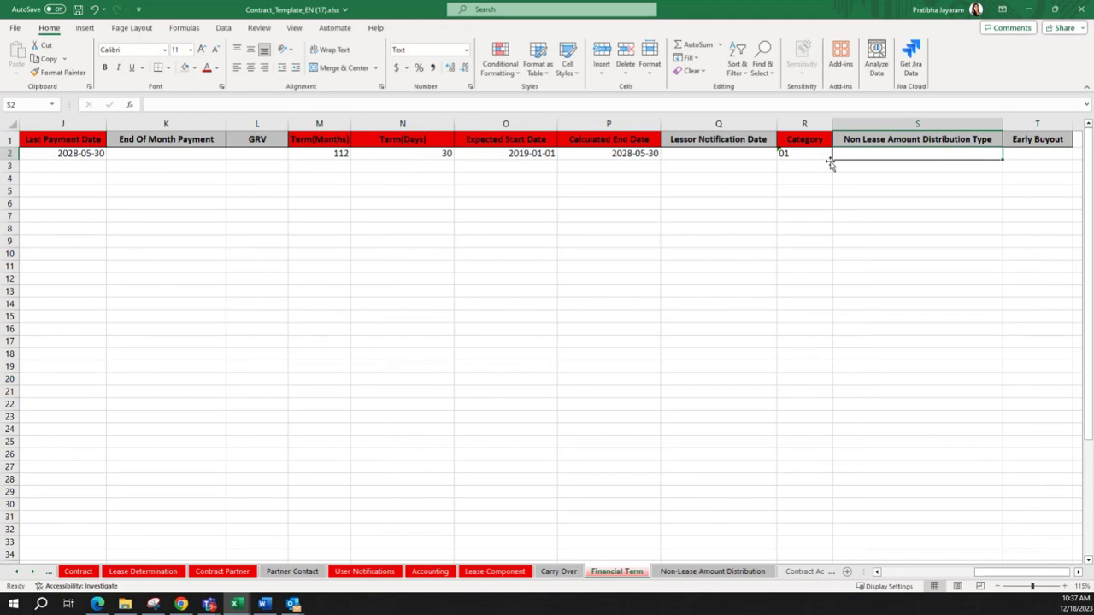
{"action": "key", "text": "Left"}
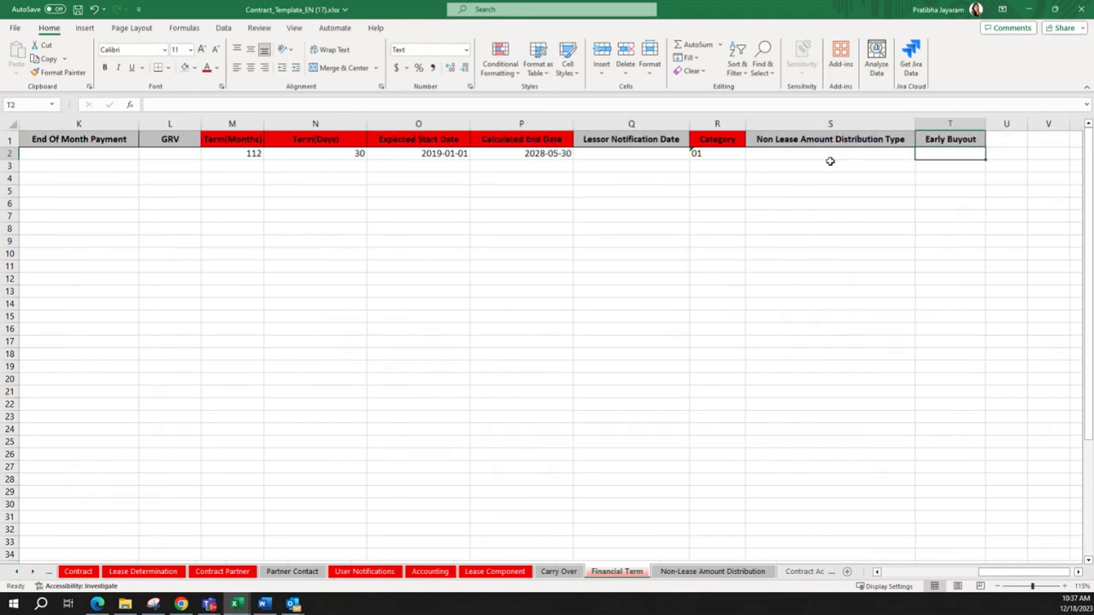
{"action": "key", "text": "Left"}
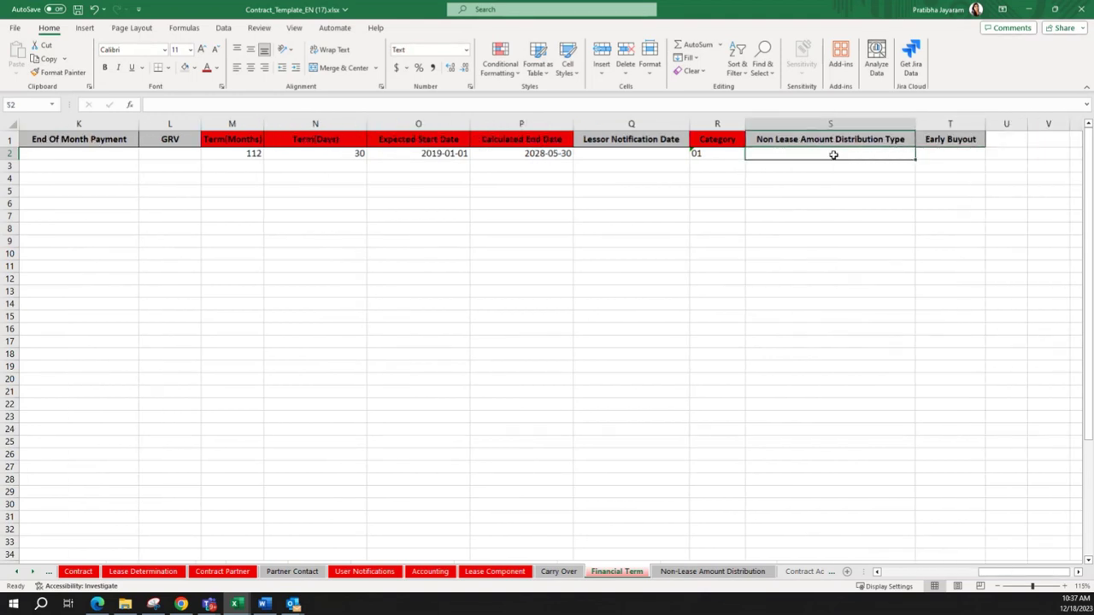
{"action": "left_click", "coordinate": [957, 151]}
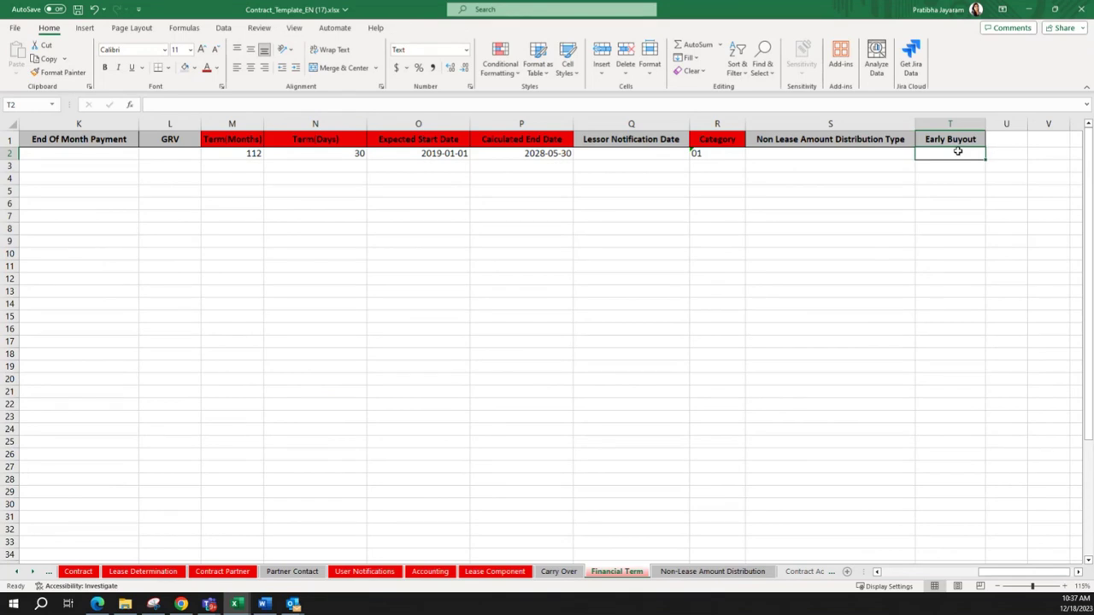
{"action": "type", "text": "FALSE"}
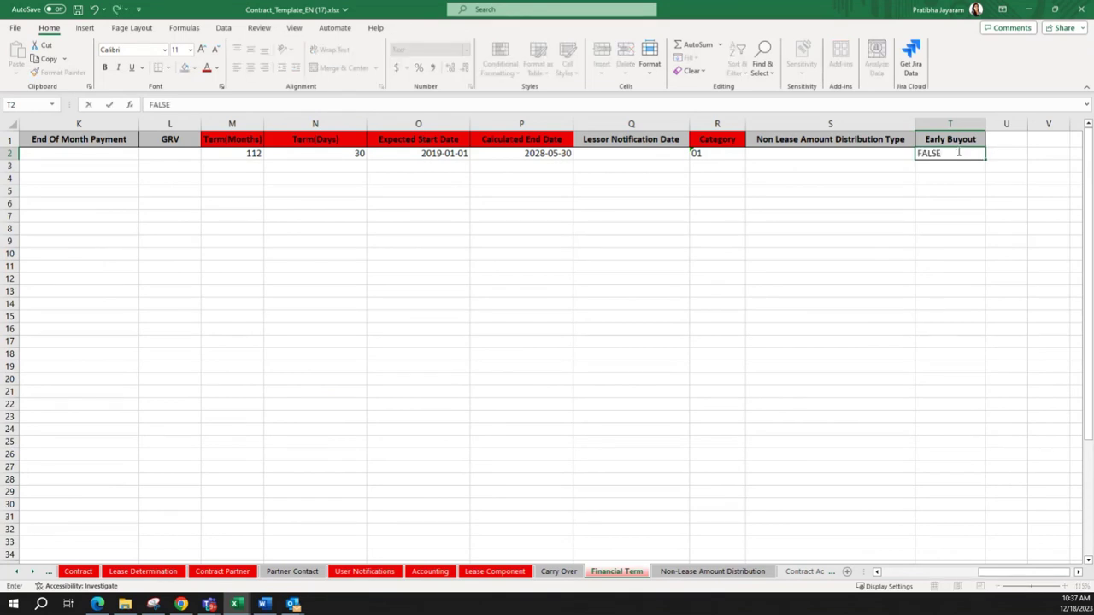
{"action": "key", "text": "Return"}
{"action": "left_click", "coordinate": [859, 166]}
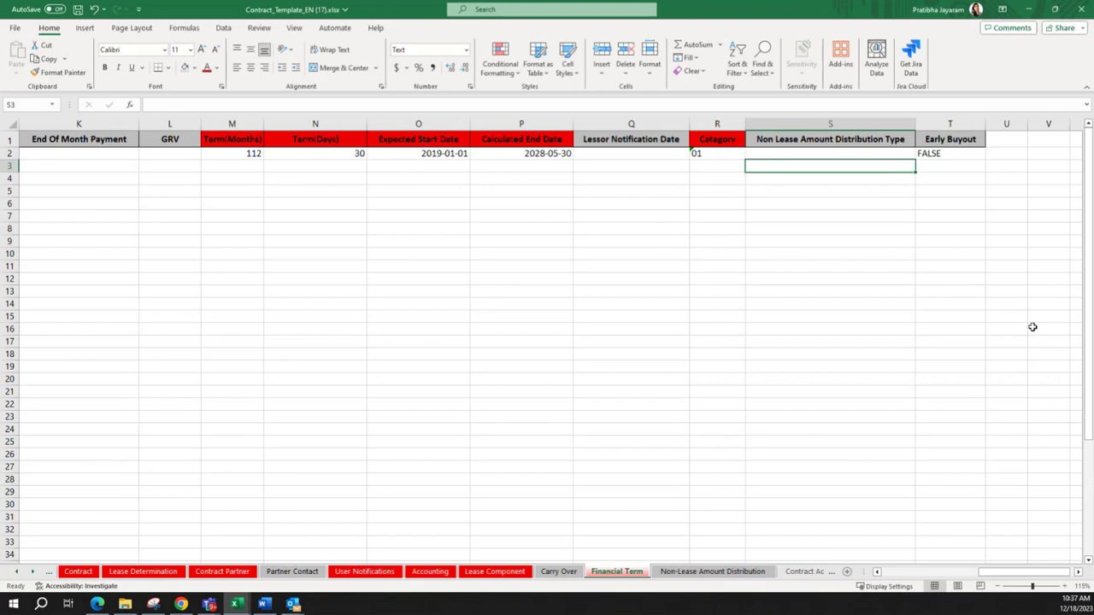
- Insert a blank row above row 3, between the first and second Contract Financial Term IDs
{"action": "left_click_drag", "start_coordinate": [1017, 576], "coordinate": [918, 576]}
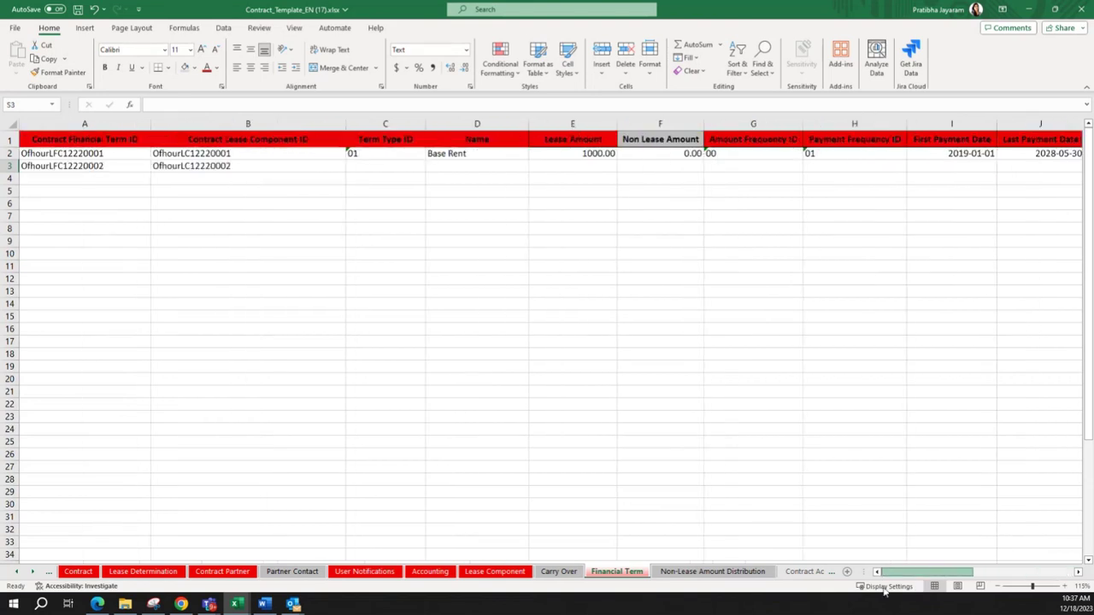
{"action": "left_click", "coordinate": [72, 152]}
{"action": "left_click", "coordinate": [60, 166]}
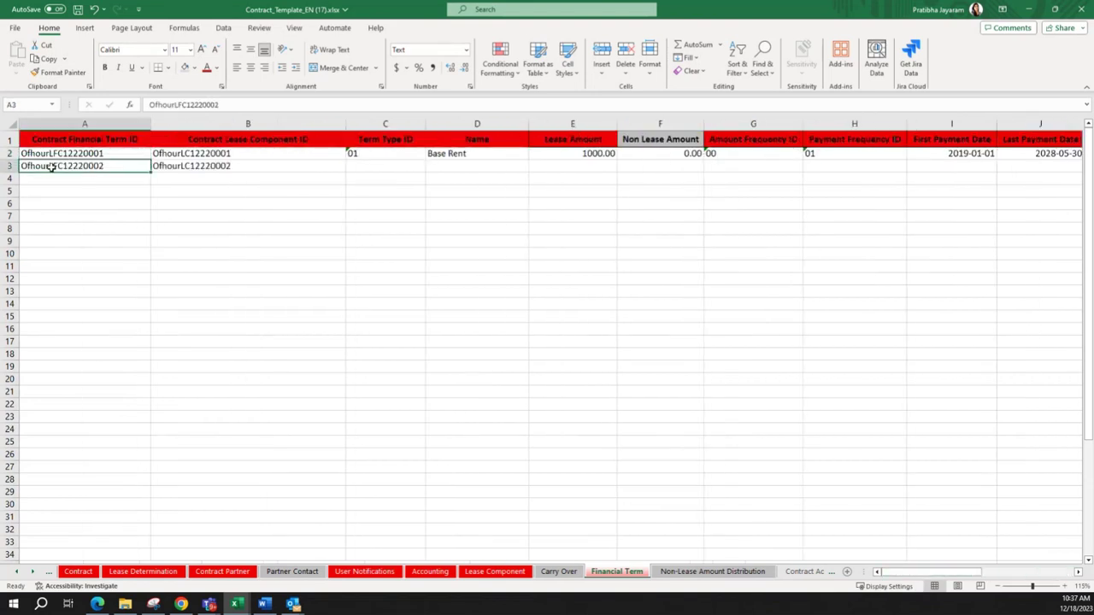
{"action": "right_click", "coordinate": [10, 168]}
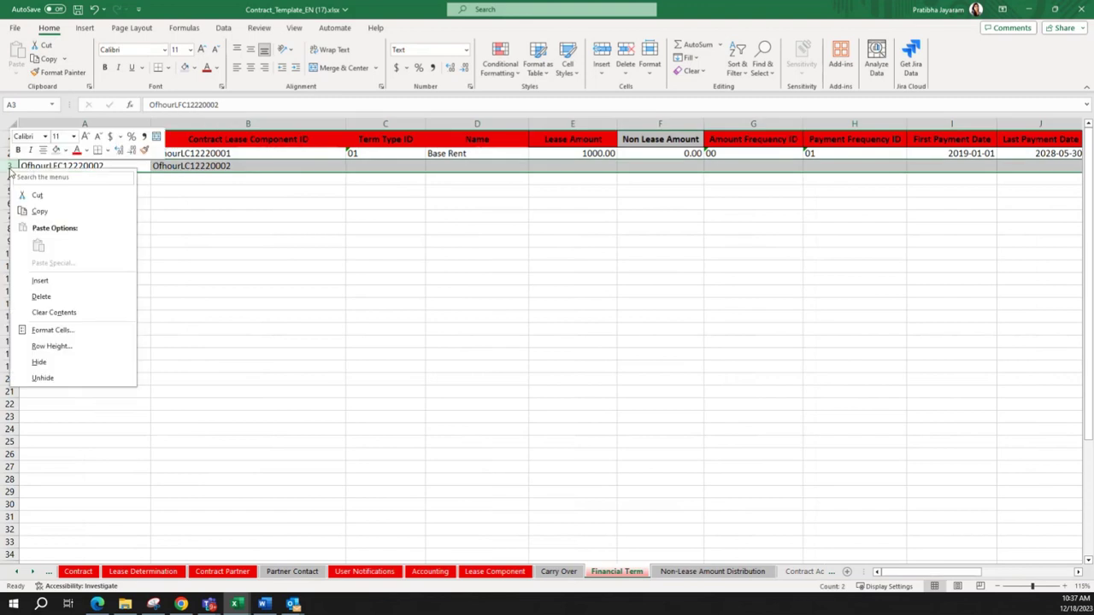
{"action": "left_click", "coordinate": [40, 280]}
{"action": "left_click_drag", "start_coordinate": [92, 152], "coordinate": [351, 152]}
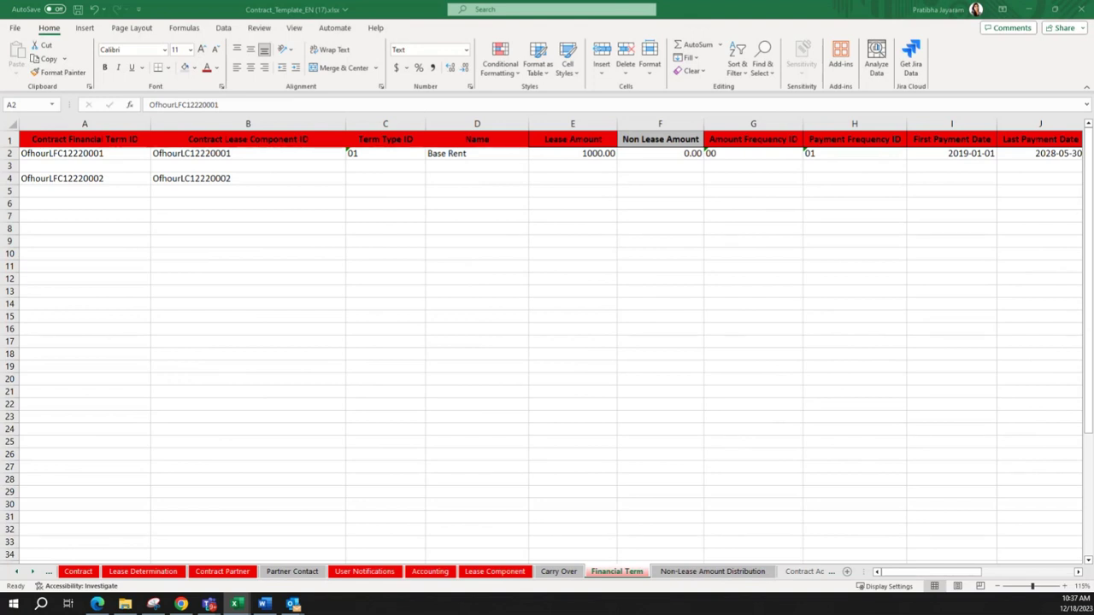
- Insert five more blank rows above row 4 to make room for additional financial terms
{"action": "left_click", "coordinate": [9, 153]}
{"action": "left_click", "coordinate": [9, 178]}
{"action": "left_click_drag", "start_coordinate": [9, 178], "coordinate": [8, 228]}
{"action": "right_click", "coordinate": [10, 202]}
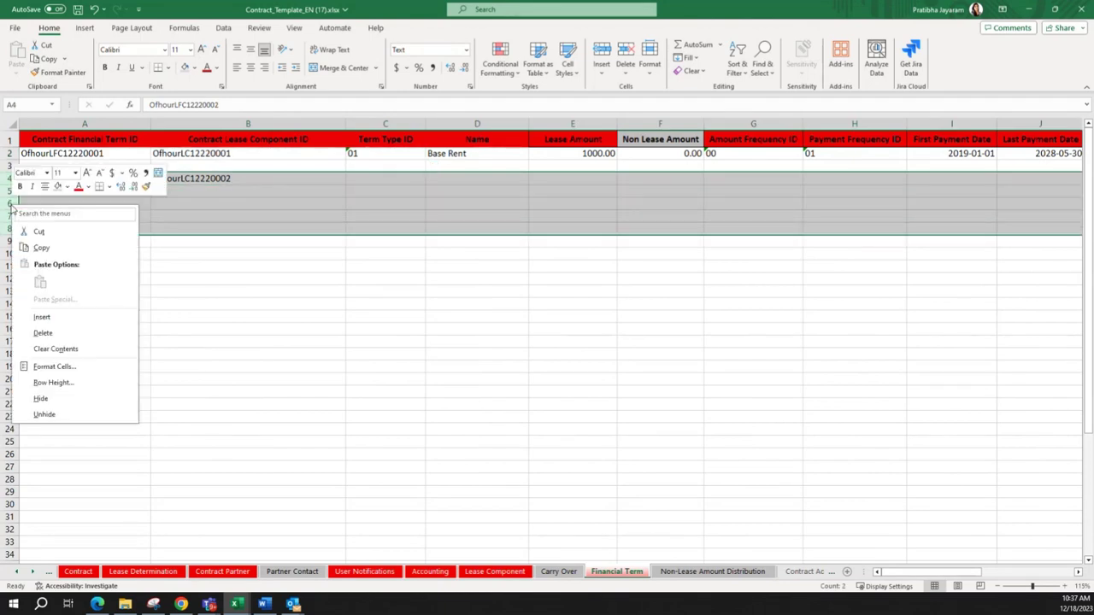
{"action": "left_click", "coordinate": [41, 317]}
{"action": "left_click", "coordinate": [60, 190]}
- Append -01 to the Contract Financial Term ID in A2 and fill the numbered series down to A5
{"action": "left_click", "coordinate": [77, 153]}
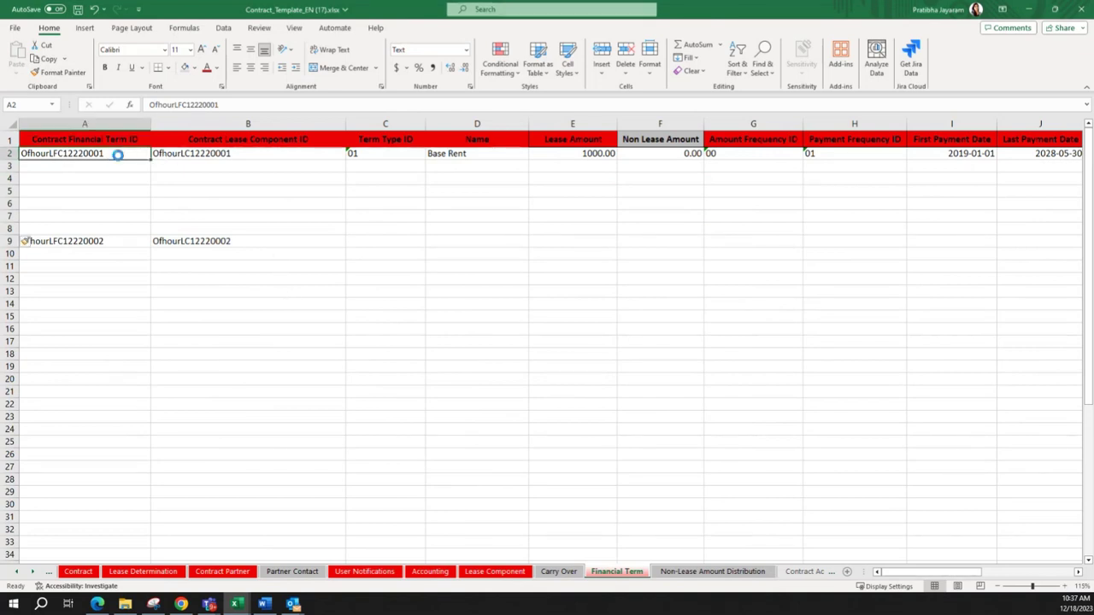
{"action": "key", "text": "ctrl+c"}
{"action": "left_click_drag", "start_coordinate": [122, 164], "coordinate": [123, 200]}
{"action": "left_click", "coordinate": [114, 151]}
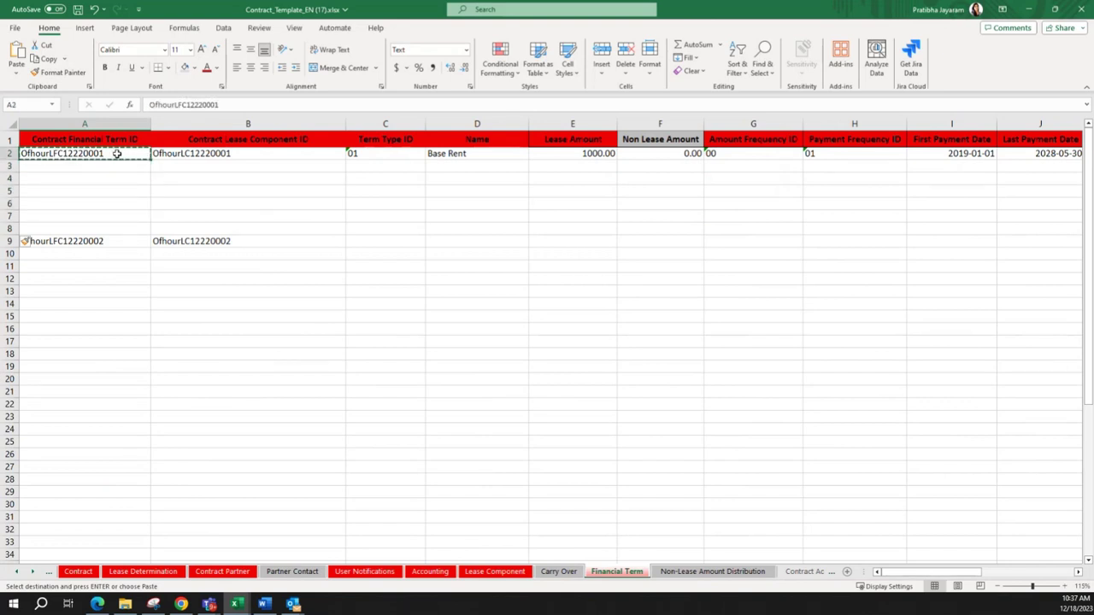
{"action": "double_click", "coordinate": [115, 151]}
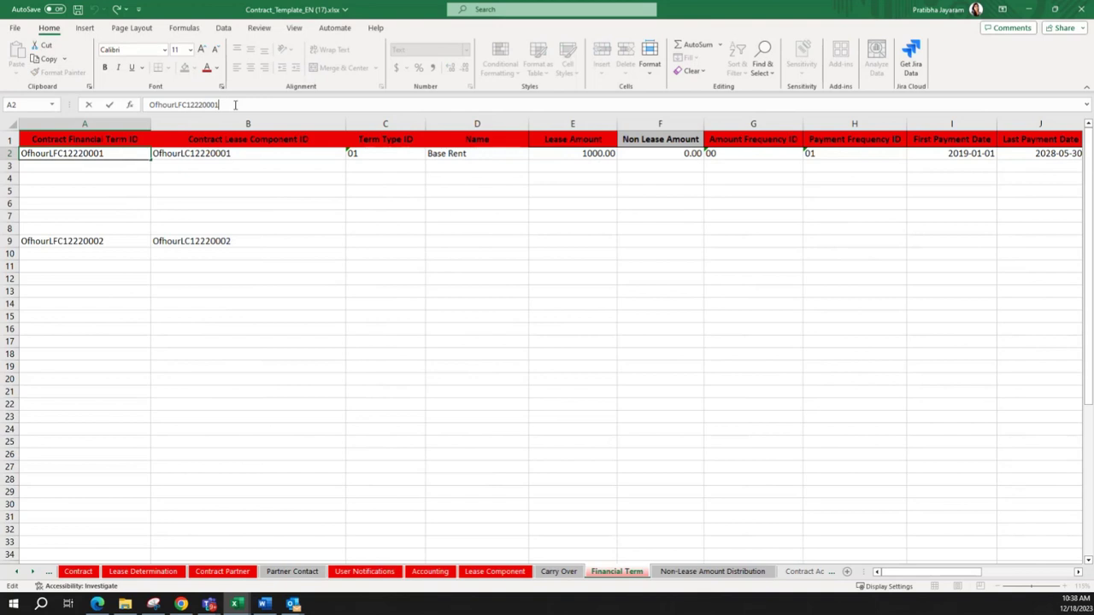
{"action": "type", "text": "-01"}
{"action": "key", "text": "Return"}
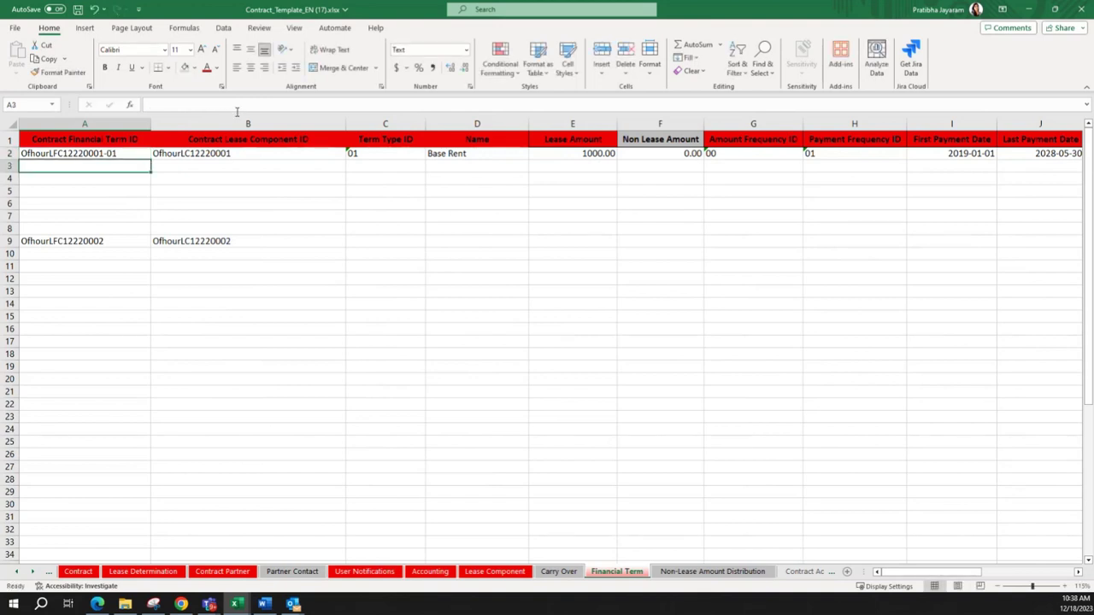
{"action": "key", "text": "Up"}
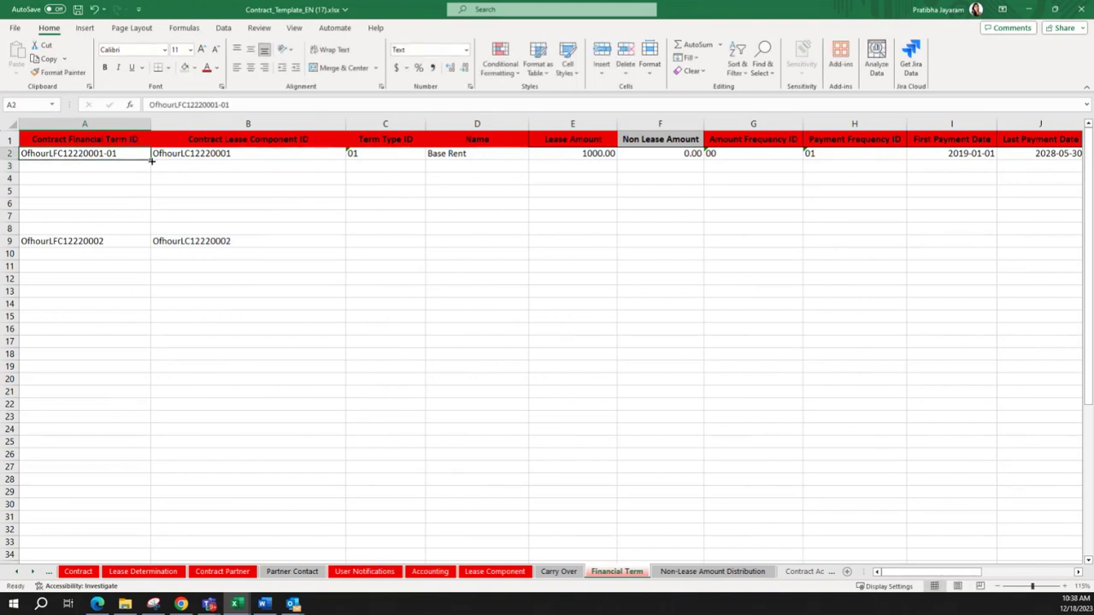
{"action": "left_click_drag", "start_coordinate": [151, 161], "coordinate": [145, 195]}
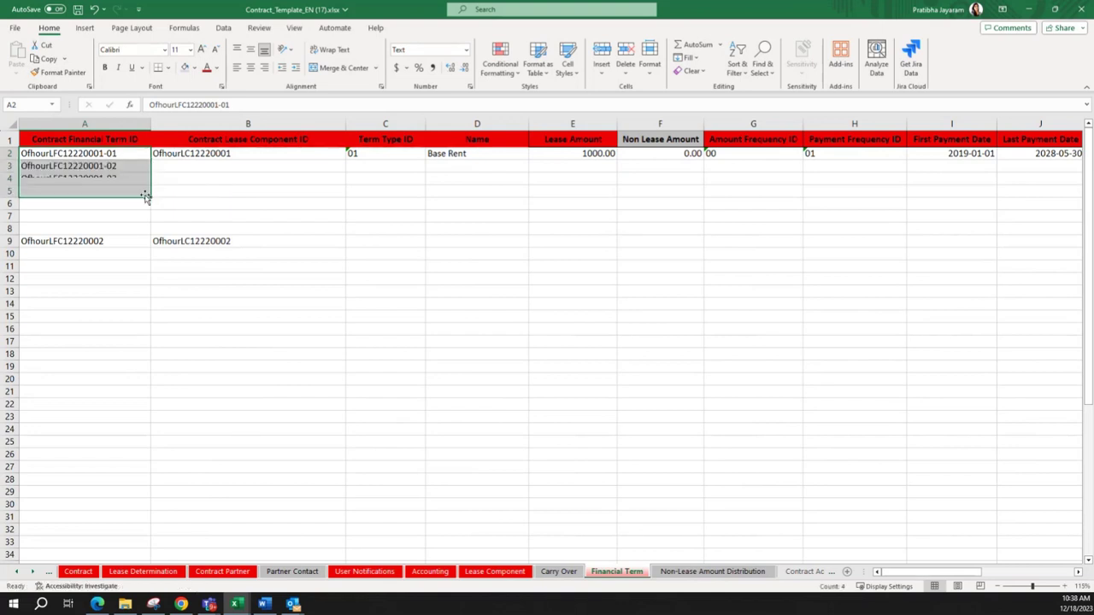
- Copy the Contract Lease Component ID from B2 into B3:B5
{"action": "left_click", "coordinate": [191, 154]}
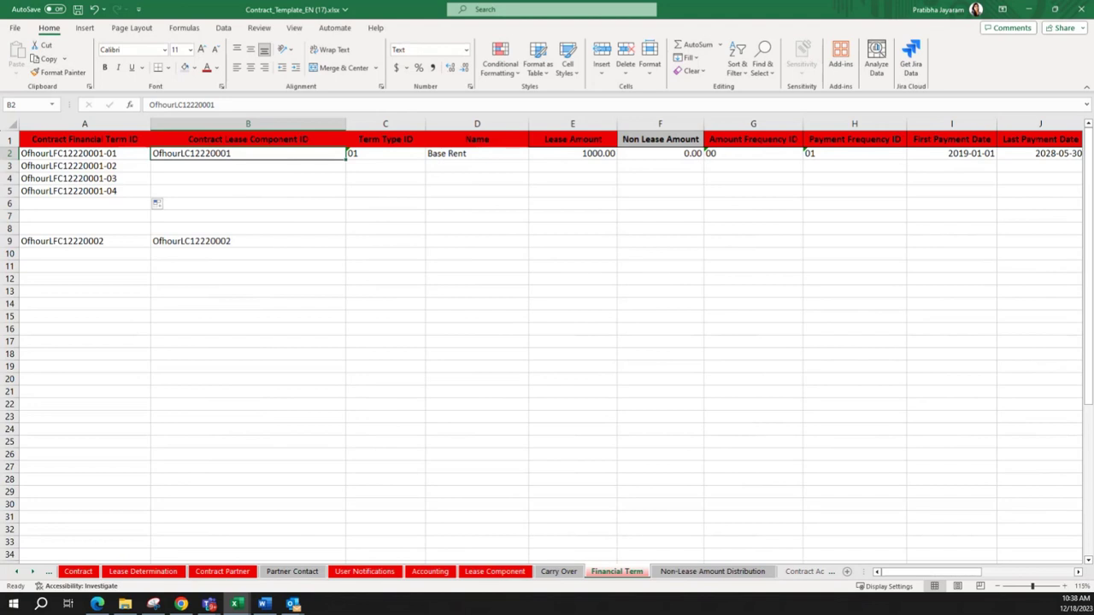
{"action": "left_click", "coordinate": [176, 168]}
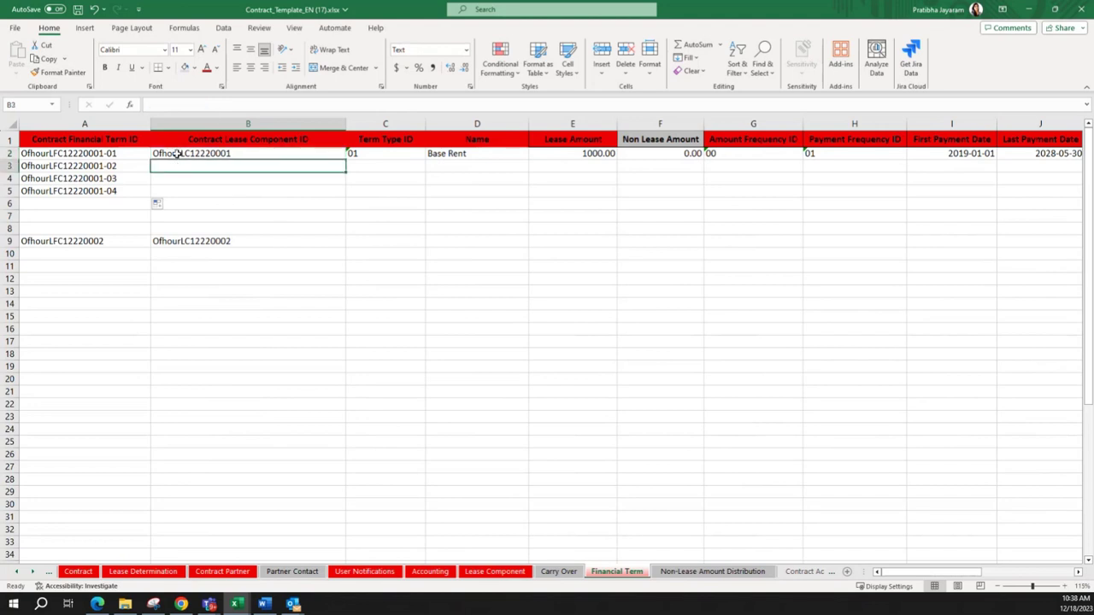
{"action": "left_click", "coordinate": [216, 153]}
{"action": "key", "text": "ctrl+c"}
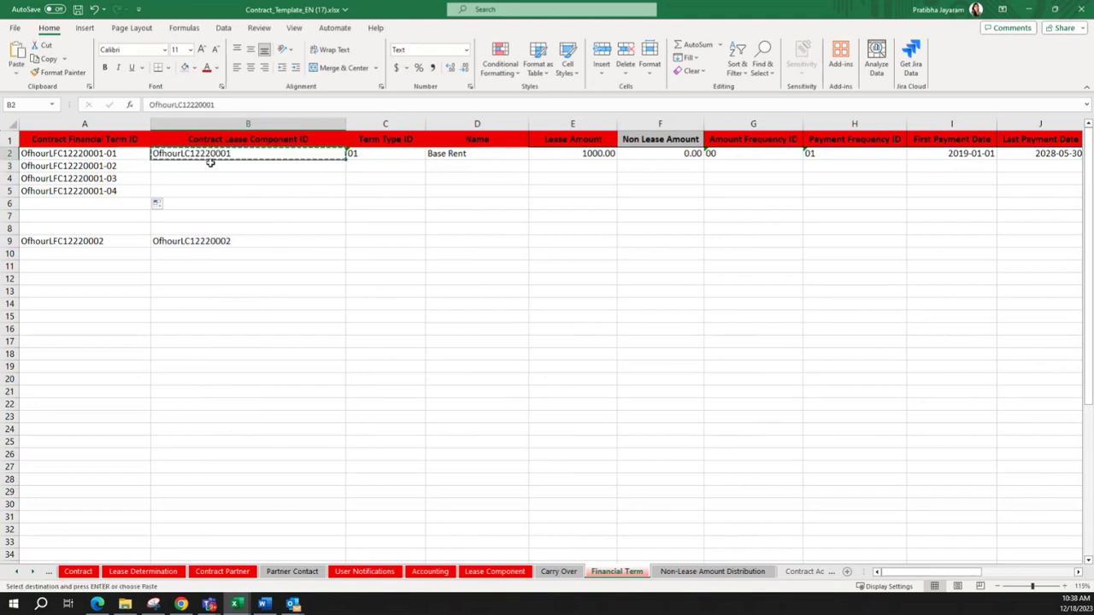
{"action": "left_click_drag", "start_coordinate": [192, 169], "coordinate": [193, 188]}
{"action": "key", "text": "ctrl+v"}
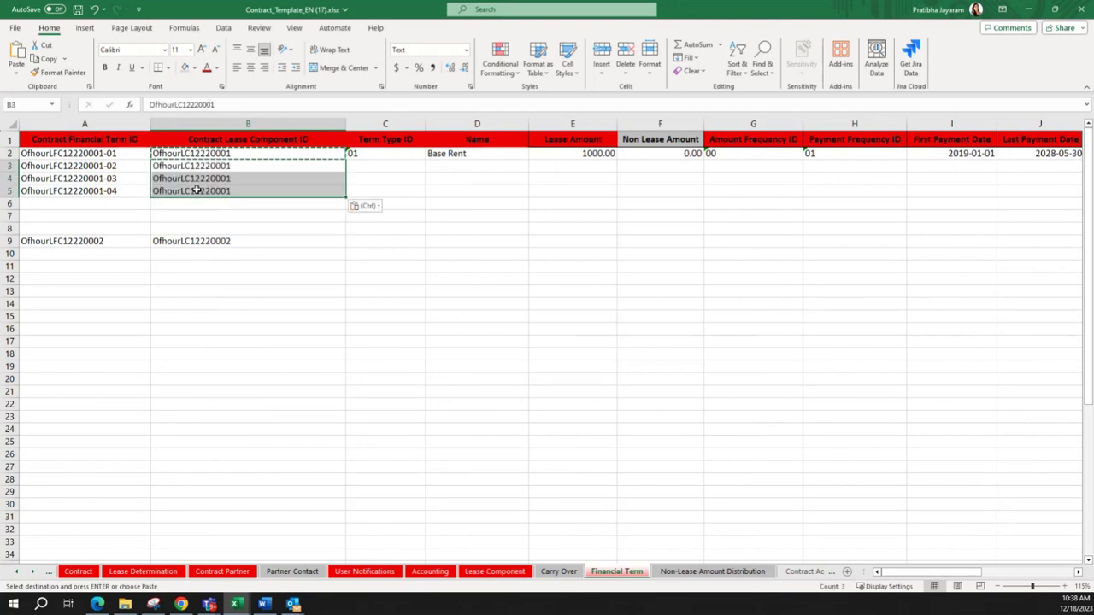
- Set row 3's Term Type ID to 50 and paste Incentive - Free Rent as its Name in D3
{"action": "left_click", "coordinate": [390, 166]}
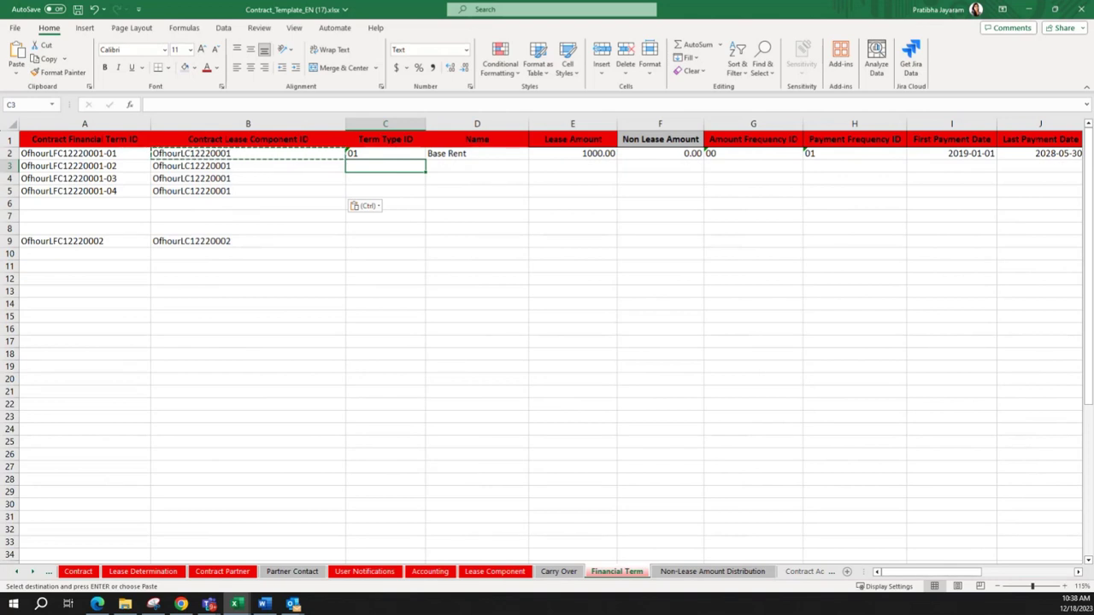
{"action": "left_click", "coordinate": [655, 176]}
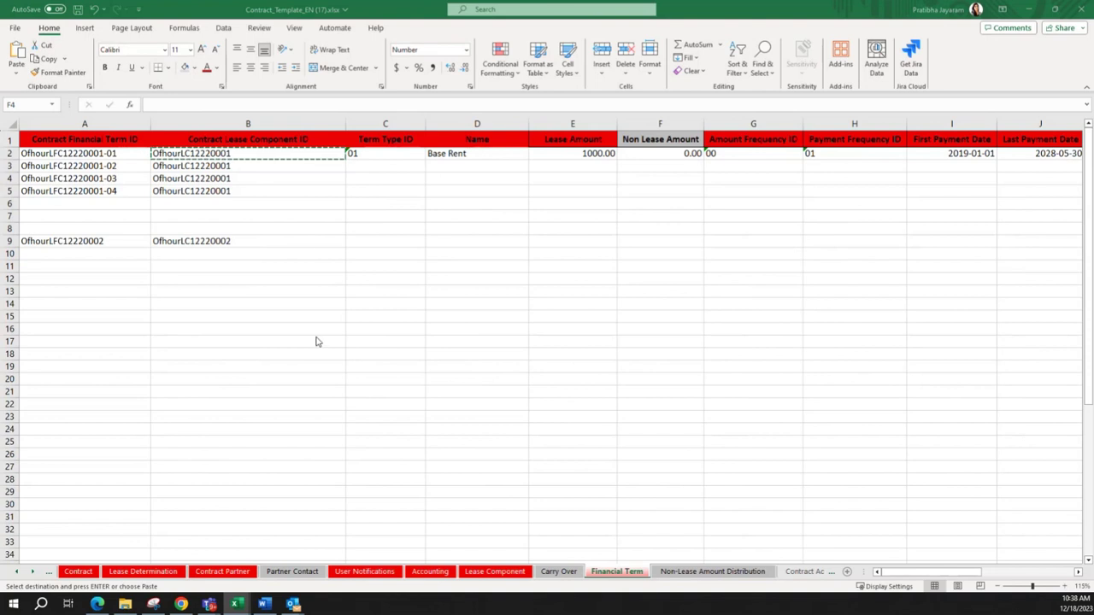
{"action": "left_click", "coordinate": [368, 166]}
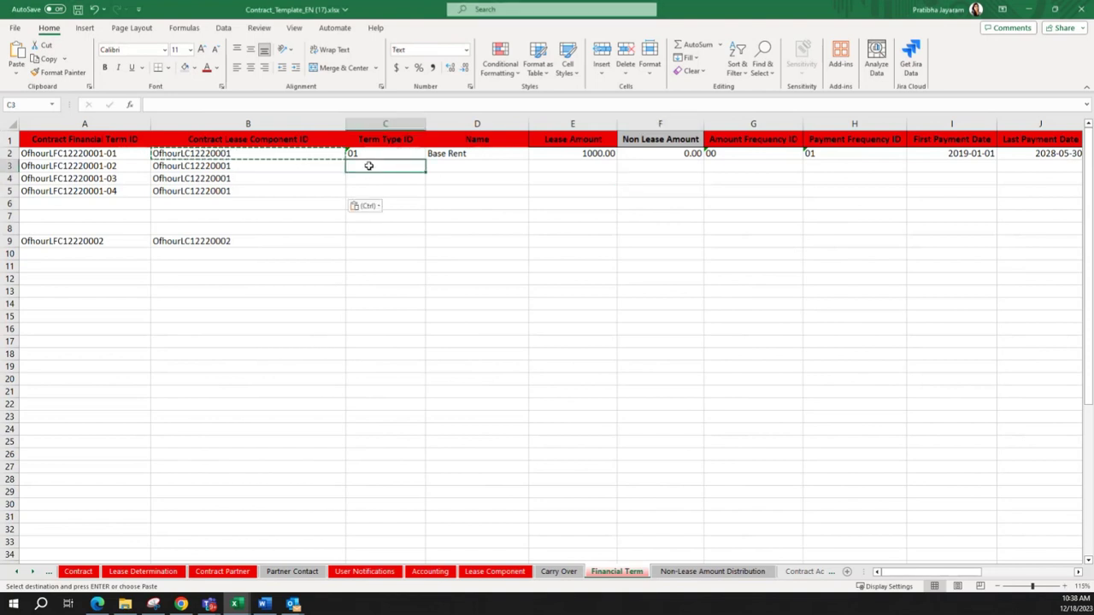
{"action": "type", "text": "50"}
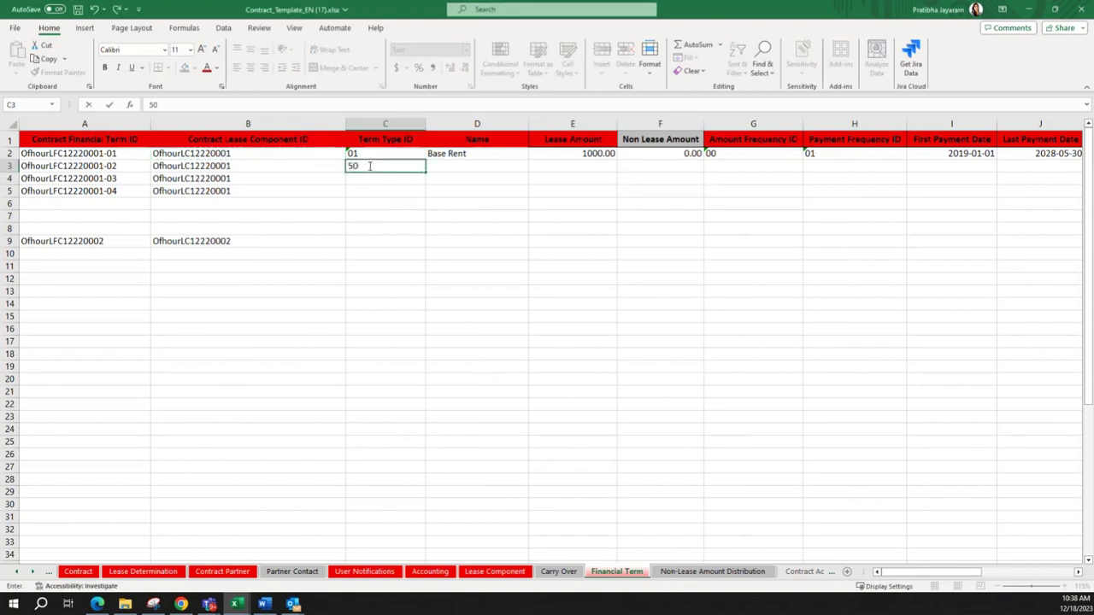
{"action": "key", "text": "Tab"}
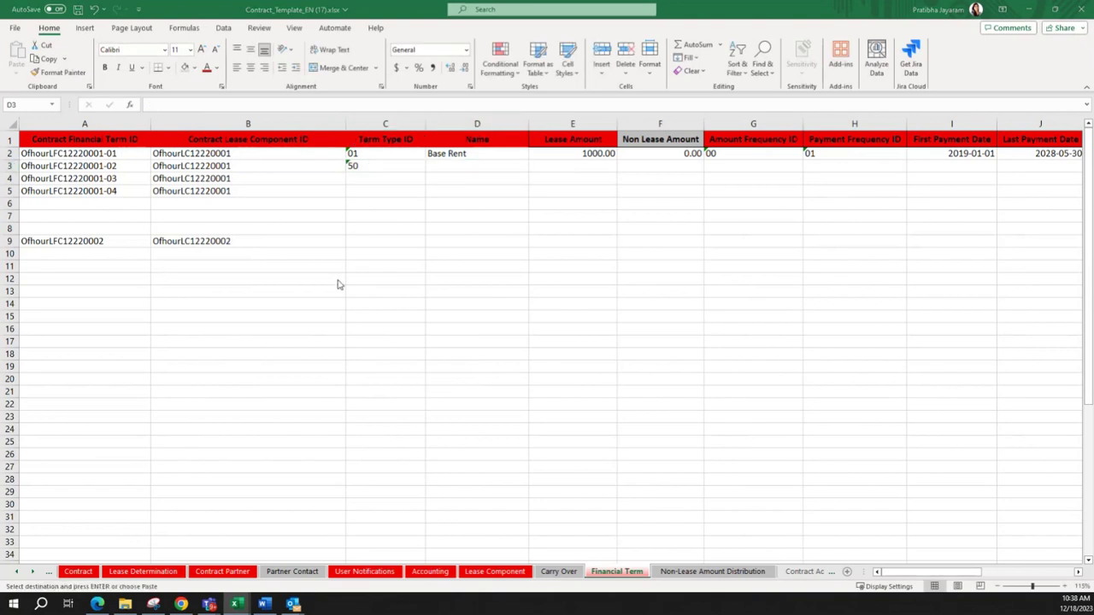
{"action": "left_click", "coordinate": [456, 164]}
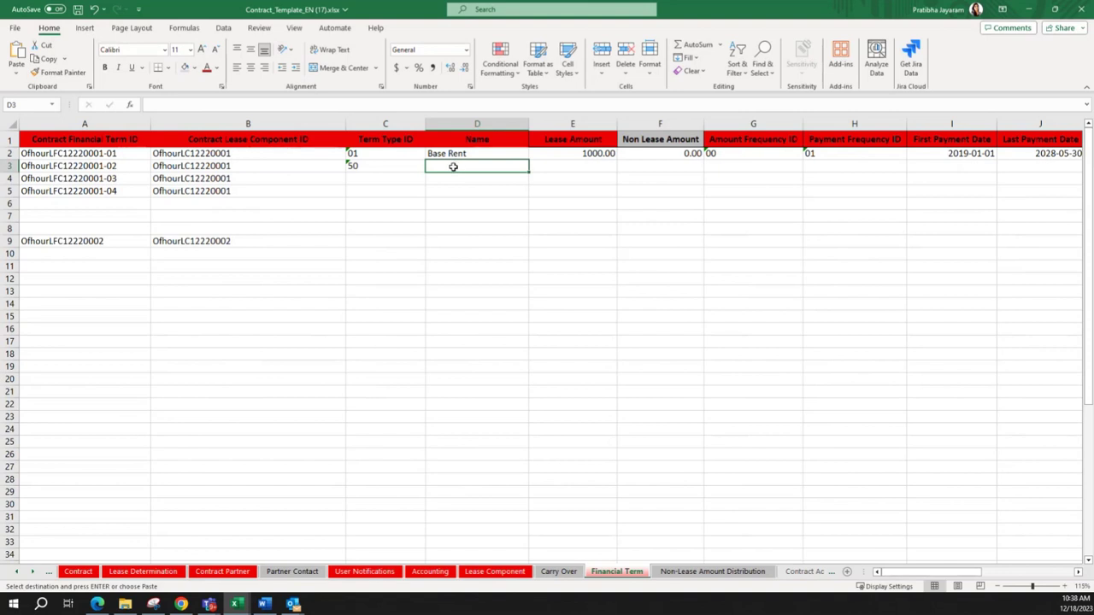
{"action": "key", "text": "ctrl+v"}
- Enter 0 as both the Lease Amount and the Non Lease Amount in row 3
{"action": "left_click", "coordinate": [596, 164]}
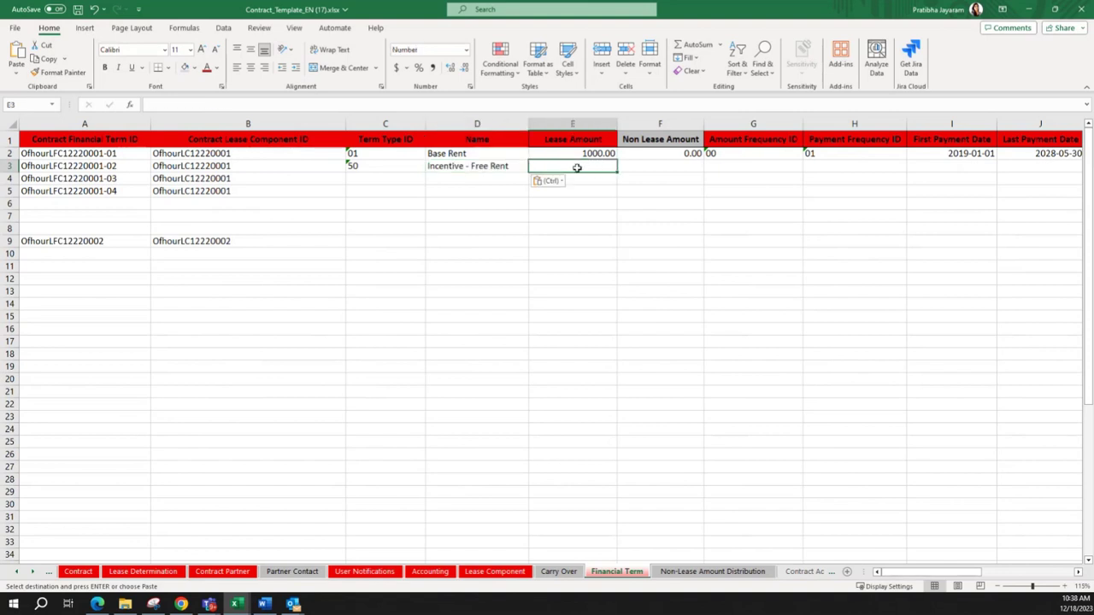
{"action": "type", "text": "0"}
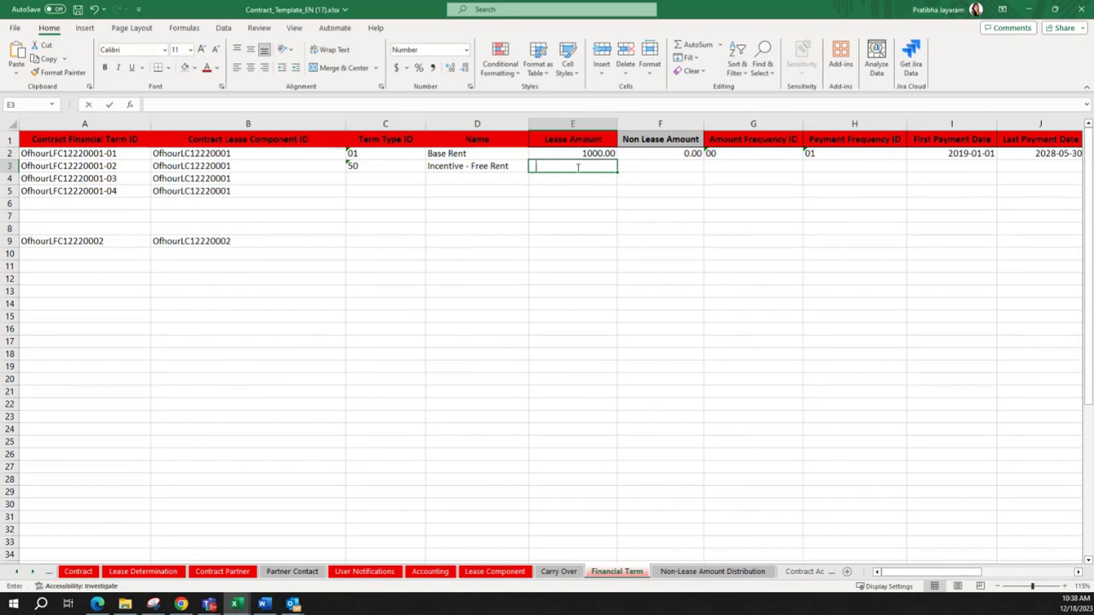
{"action": "left_click", "coordinate": [635, 170]}
{"action": "type", "text": "0"}
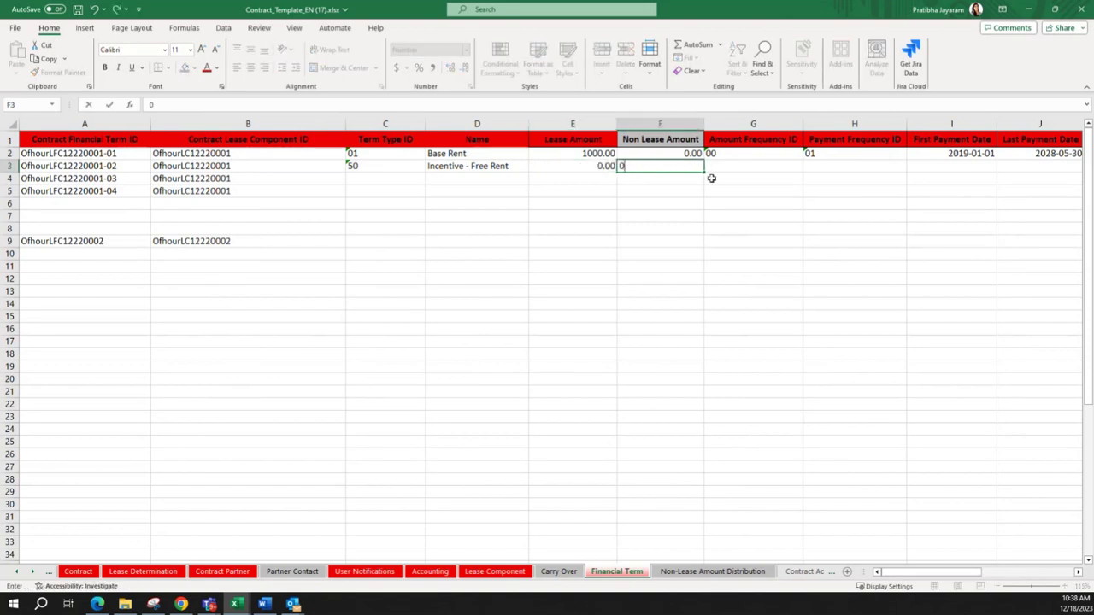
- Copy the Amount Frequency ID and Payment Frequency ID from G2:H2 into G3:H3
{"action": "left_click", "coordinate": [731, 171]}
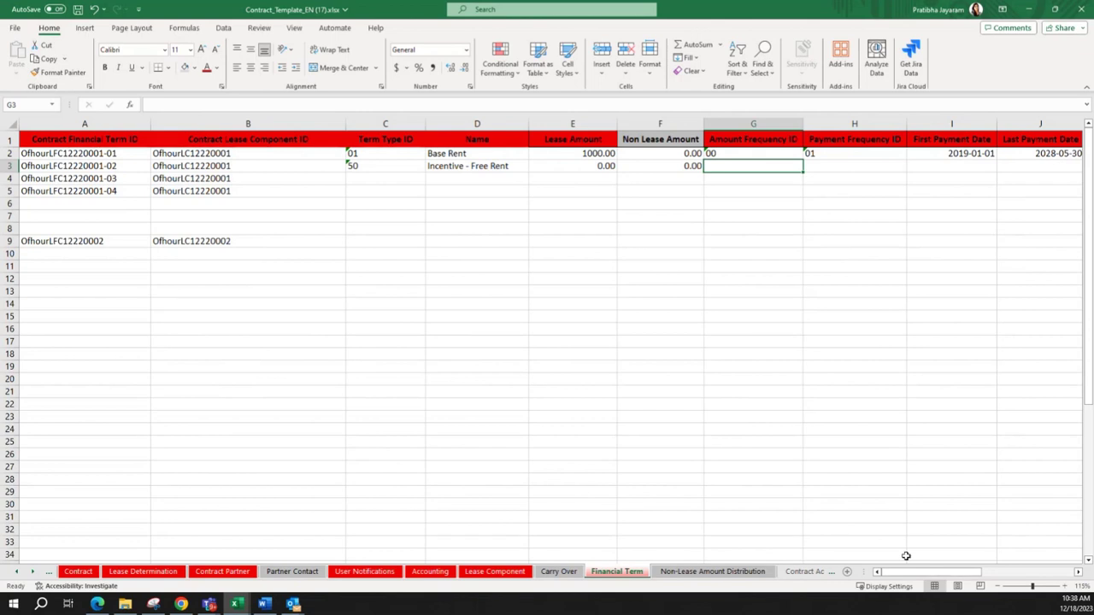
{"action": "left_click_drag", "start_coordinate": [911, 571], "coordinate": [951, 570]}
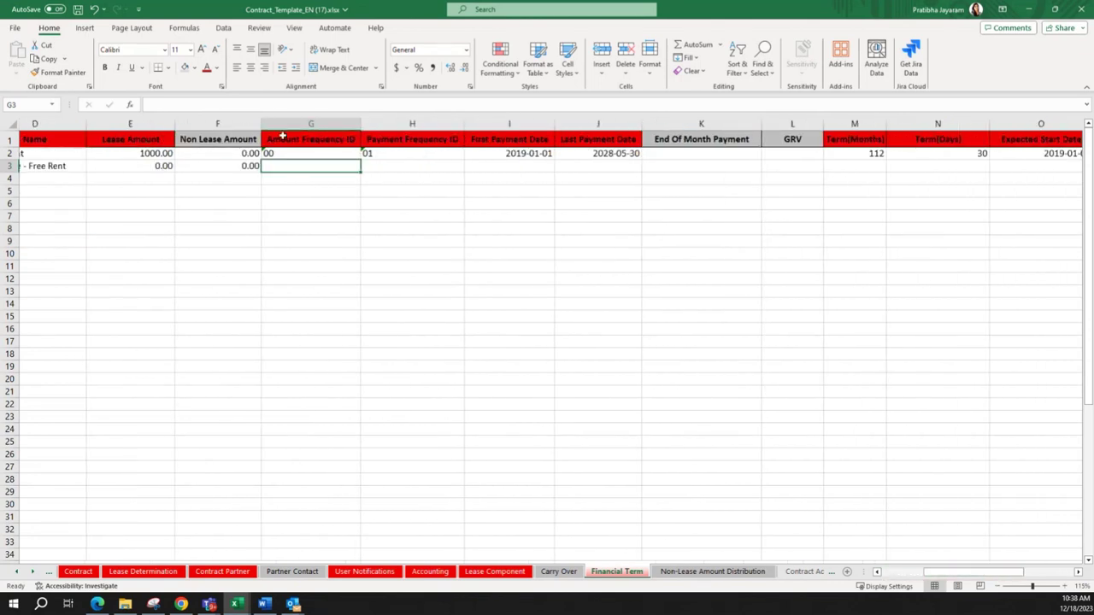
{"action": "left_click_drag", "start_coordinate": [288, 154], "coordinate": [402, 163]}
{"action": "key", "text": "ctrl+c"}
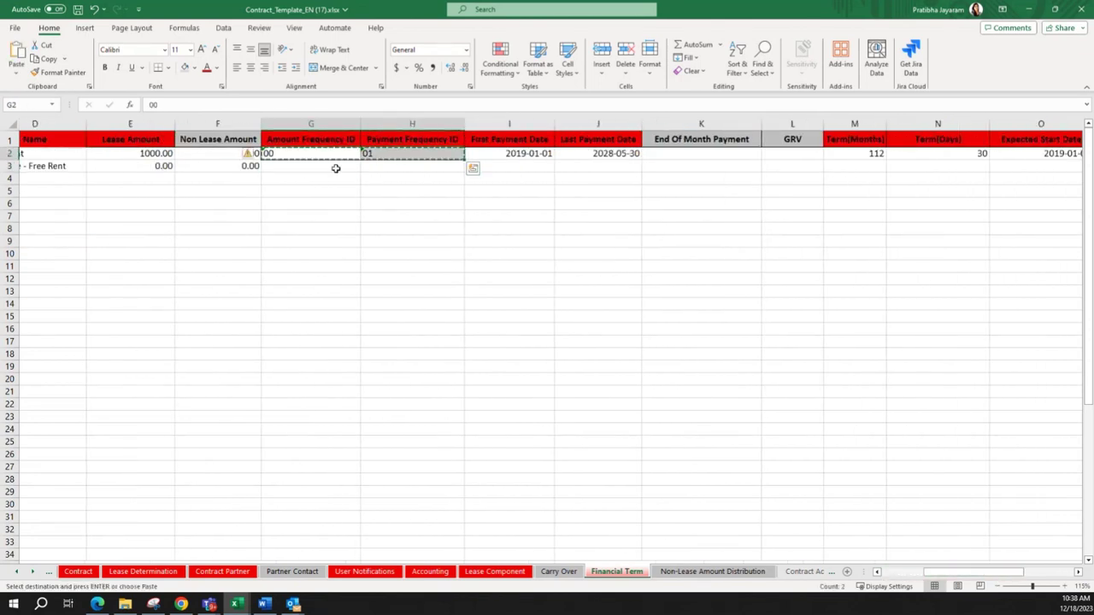
{"action": "left_click", "coordinate": [287, 166]}
{"action": "key", "text": "ctrl+v"}
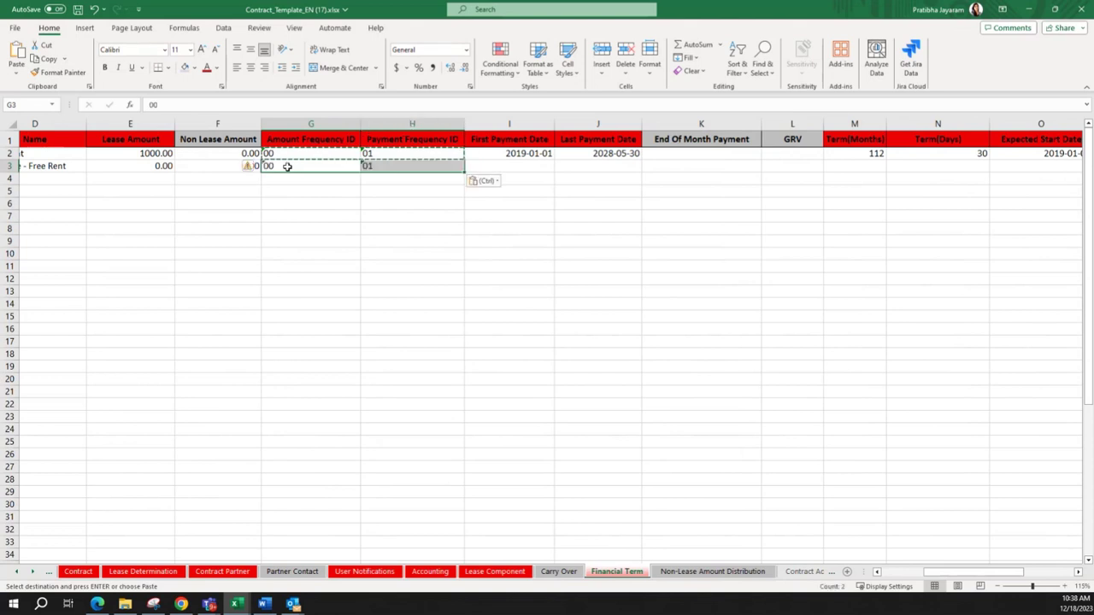
- Paste the Incentive - Free Rent payment dates 2022-02-01 and 2022-03-31 from the source file into I3:J3
{"action": "left_click", "coordinate": [525, 164]}
{"action": "left_click", "coordinate": [531, 154]}
{"action": "left_click", "coordinate": [527, 167]}
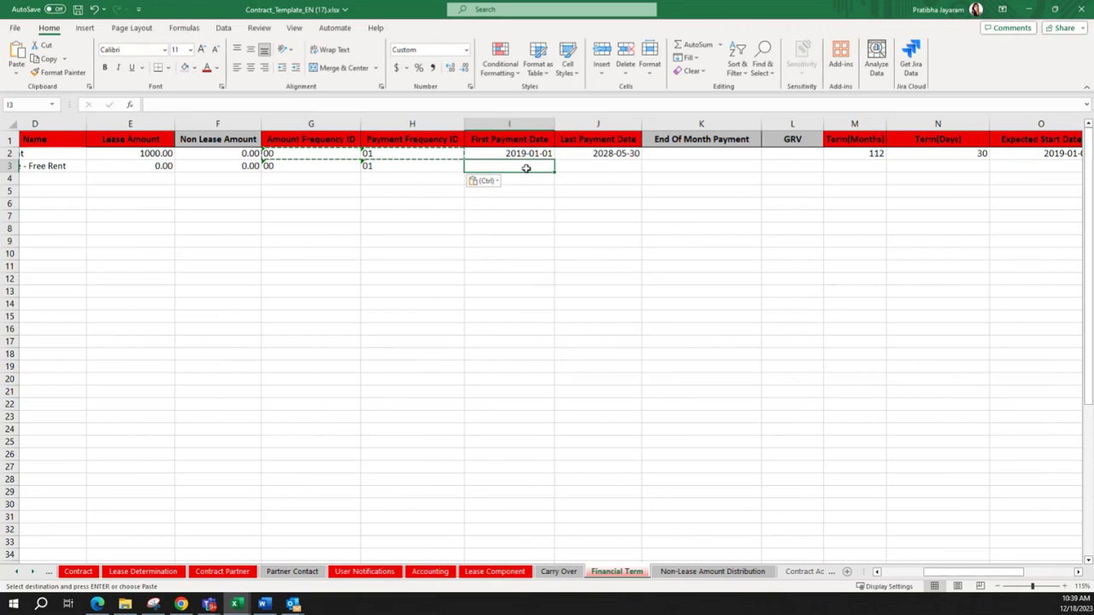
{"action": "key", "text": "alt+Tab"}
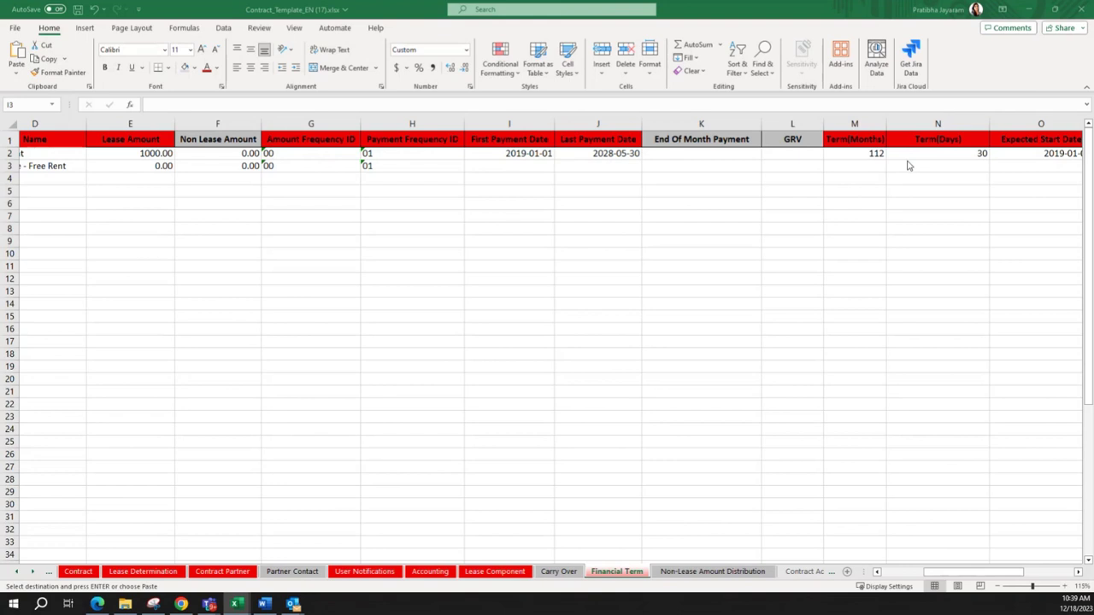
{"action": "left_click", "coordinate": [527, 167]}
{"action": "key", "text": "ctrl+v"}
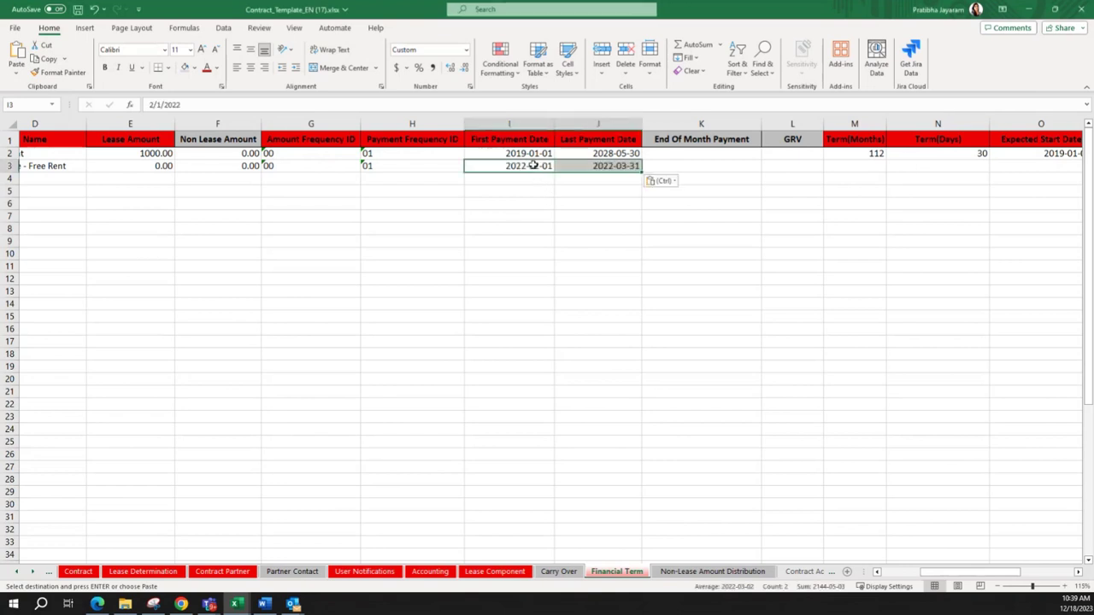
{"action": "left_click", "coordinate": [586, 178]}
{"action": "left_click", "coordinate": [742, 157]}
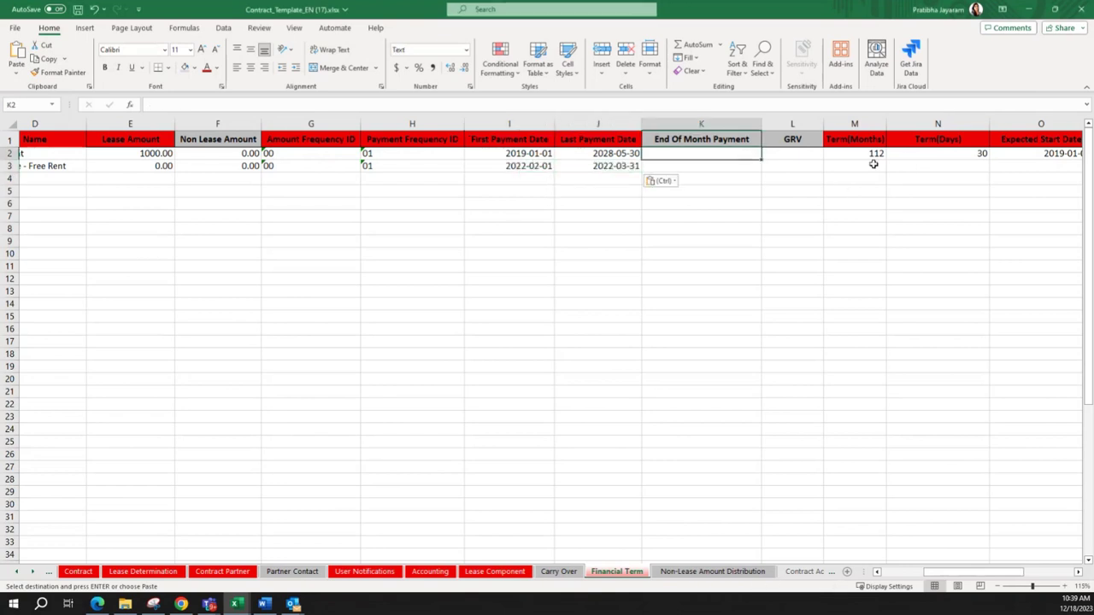
- Set the Incentive - Free Rent row's term to 2 months and 0 days
{"action": "left_click", "coordinate": [873, 164]}
{"action": "left_click_drag", "start_coordinate": [950, 574], "coordinate": [979, 575]}
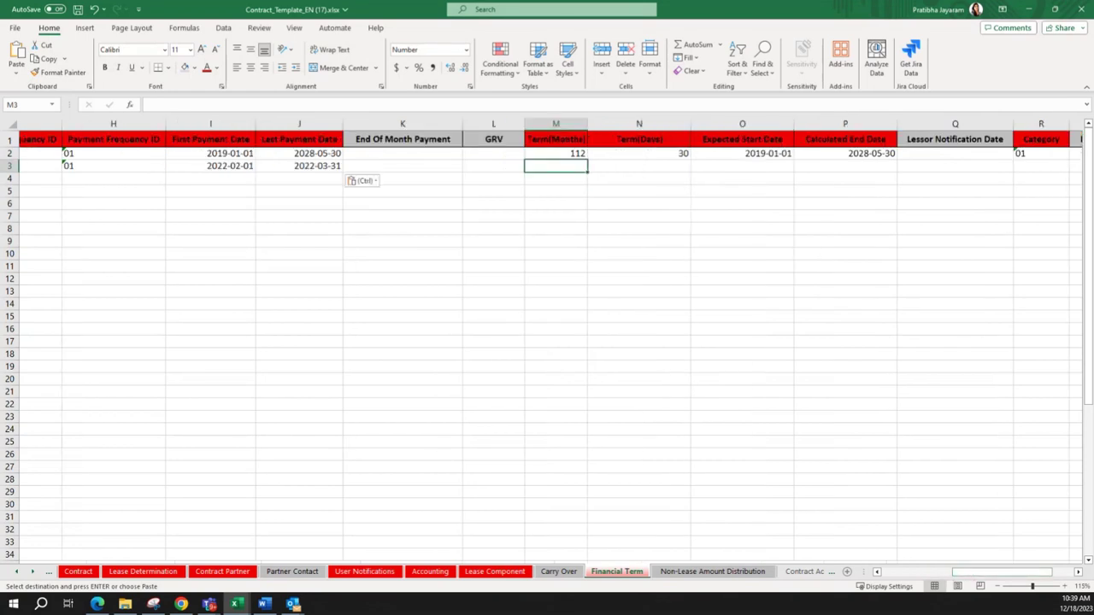
{"action": "key", "text": "alt+Tab"}
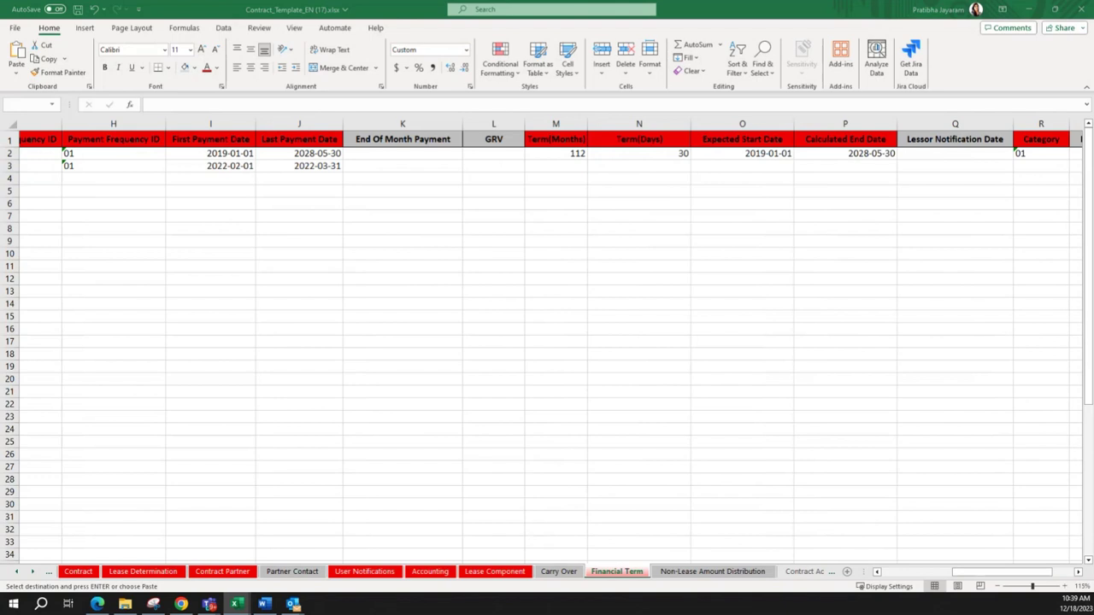
{"action": "key", "text": "alt+Tab"}
{"action": "left_click", "coordinate": [649, 164]}
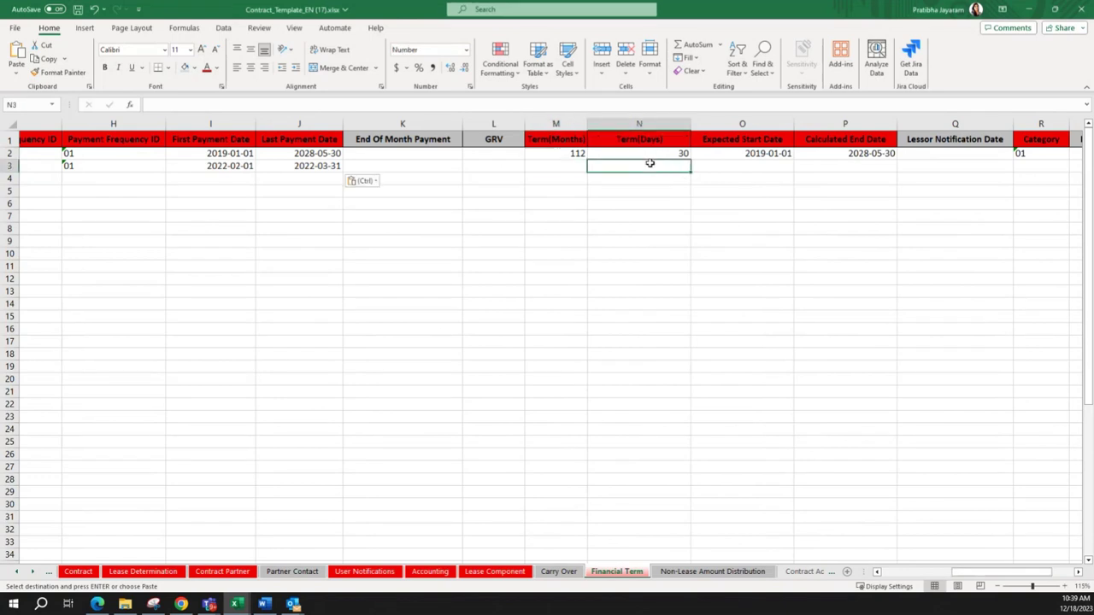
{"action": "left_click", "coordinate": [560, 164]}
{"action": "type", "text": "2"}
{"action": "key", "text": "Tab"}
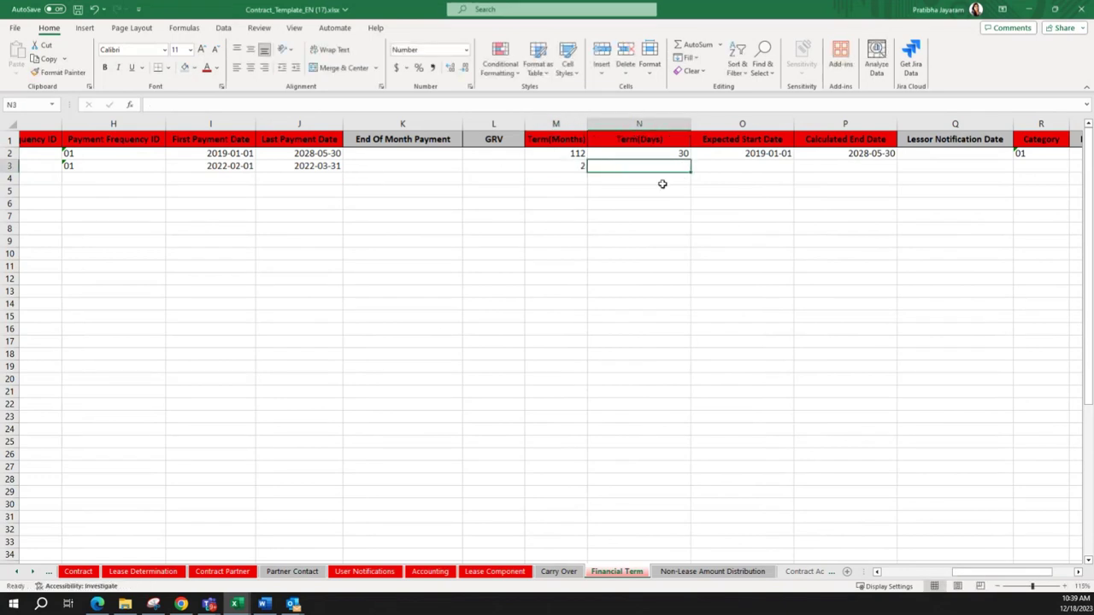
{"action": "type", "text": "0"}
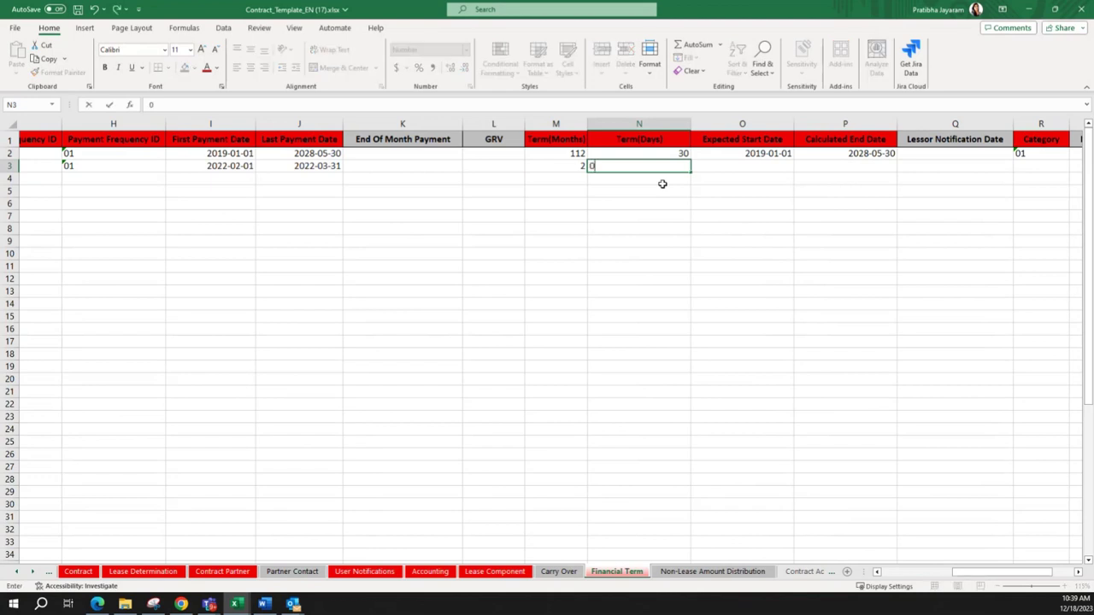
{"action": "key", "text": "Tab"}
- Copy the First and Last Payment Dates from I3:J3 into the Expected Start Date and Calculated End Date cells O3:P3
{"action": "key", "text": "Left"}
{"action": "key", "text": "Left"}
{"action": "key", "text": "Left"}
{"action": "key", "text": "Left"}
{"action": "key", "text": "Left"}
{"action": "key", "text": "Left"}
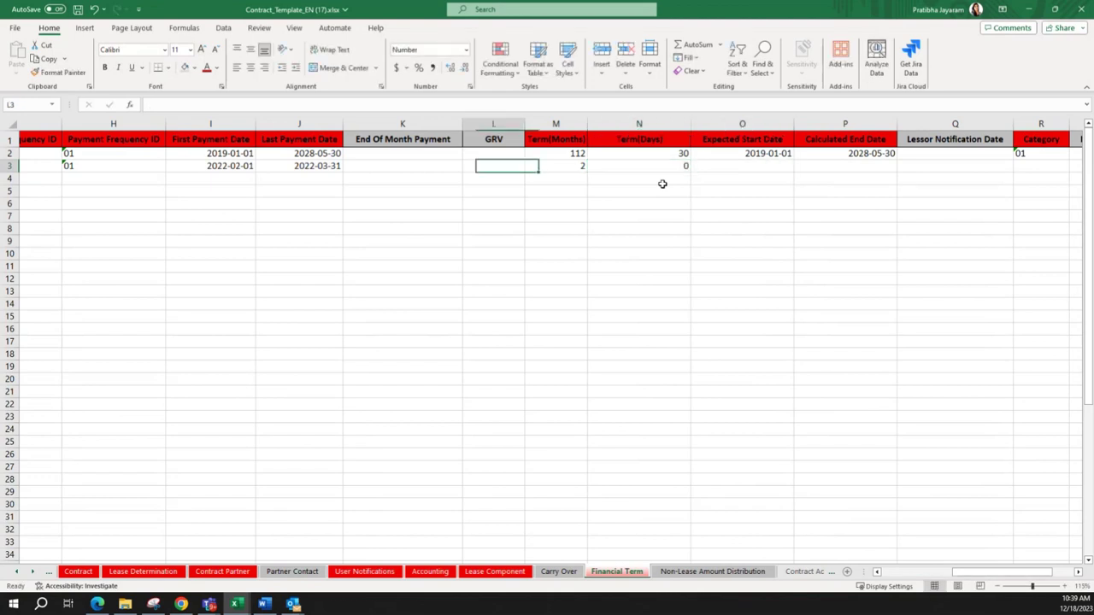
{"action": "key", "text": "shift+Right"}
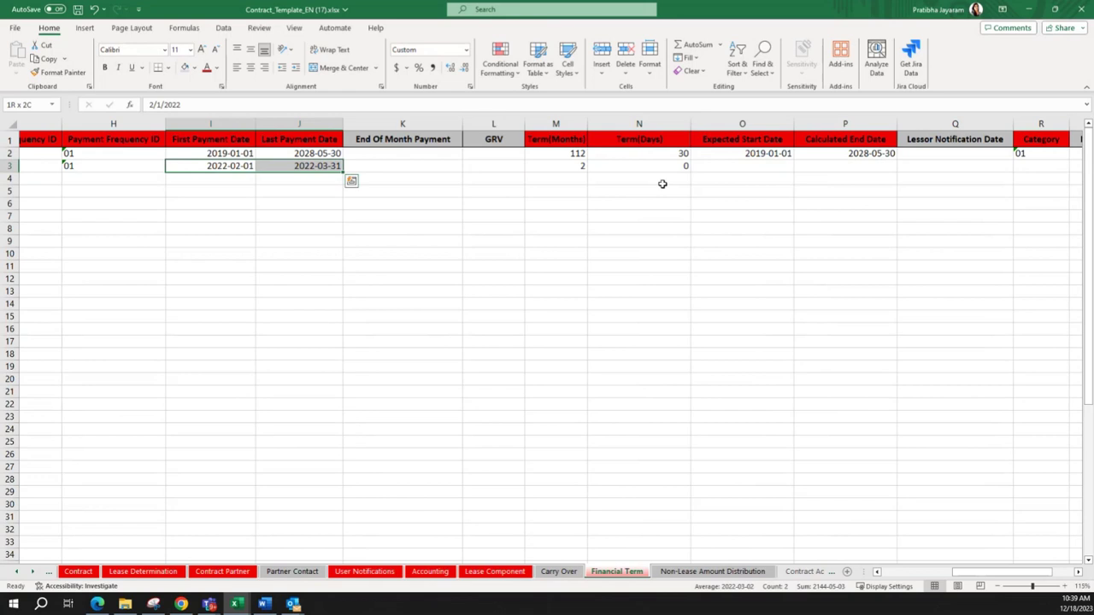
{"action": "key", "text": "ctrl+c"}
{"action": "key", "text": "Right"}
{"action": "key", "text": "Right"}
{"action": "key", "text": "Right"}
{"action": "key", "text": "Right"}
{"action": "key", "text": "Right"}
{"action": "key", "text": "Right"}
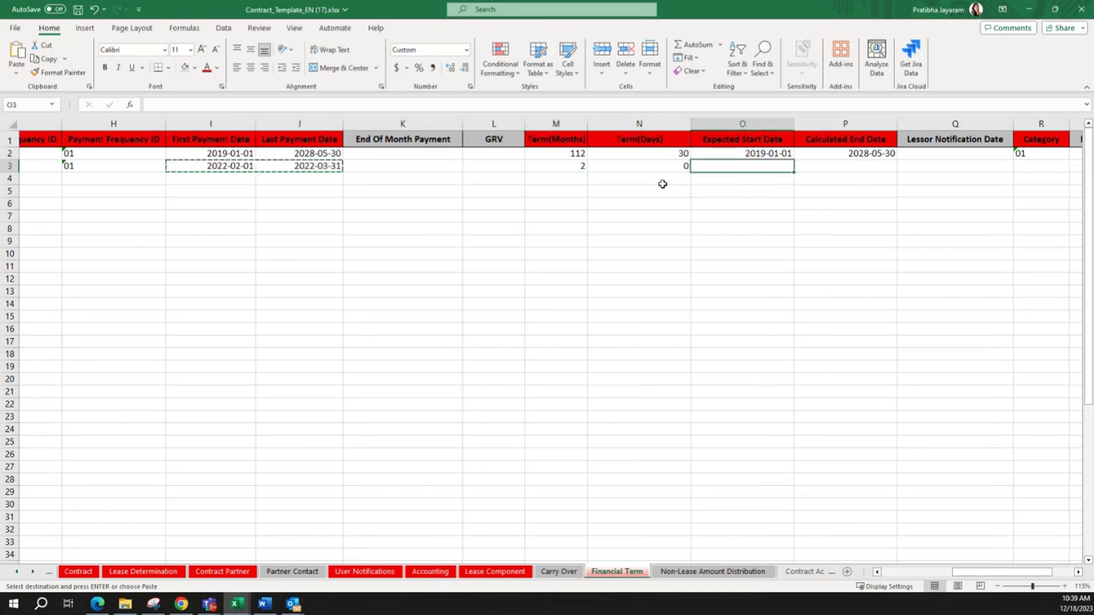
{"action": "key", "text": "ctrl+v"}
- Set the Category of the Incentive - Free Rent row to 04
{"action": "key", "text": "Right"}
{"action": "key", "text": "Right"}
{"action": "key", "text": "Right"}
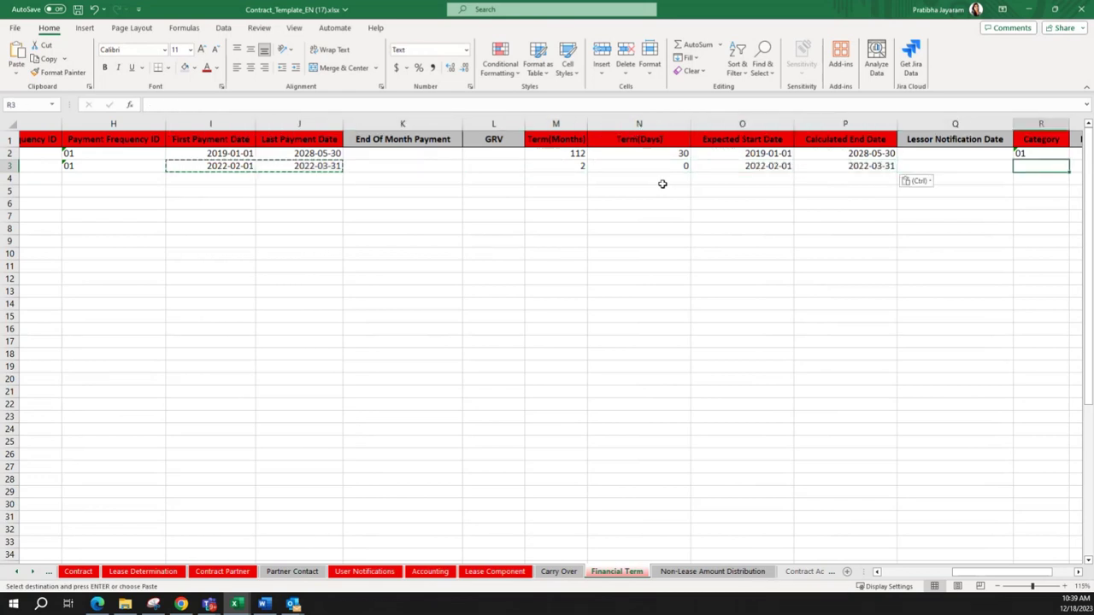
{"action": "key", "text": "Right"}
{"action": "key", "text": "Right"}
{"action": "key", "text": "Left"}
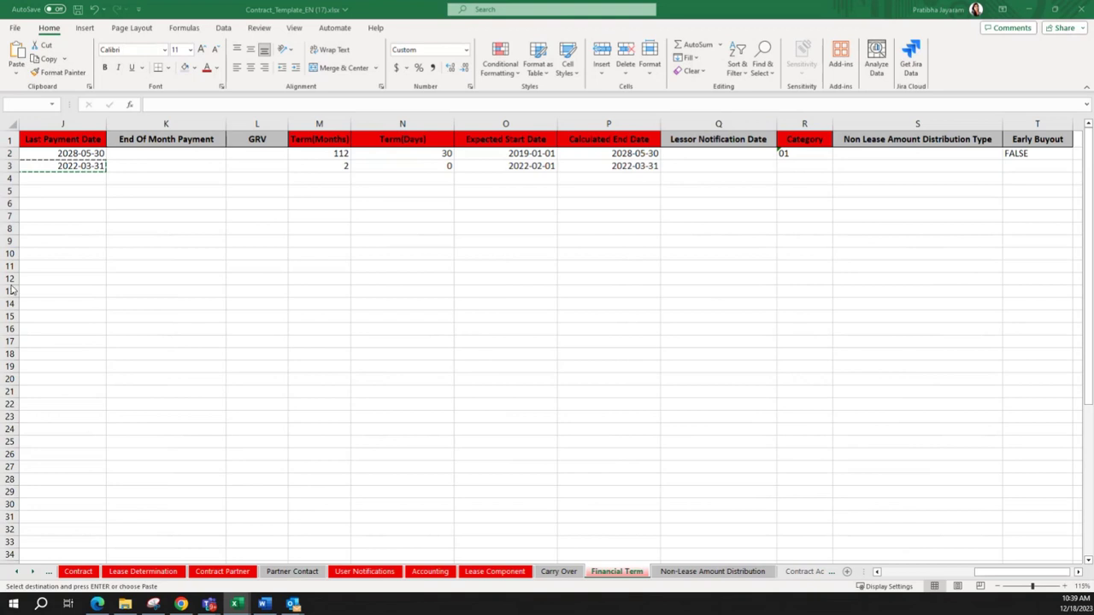
{"action": "left_click", "coordinate": [799, 169]}
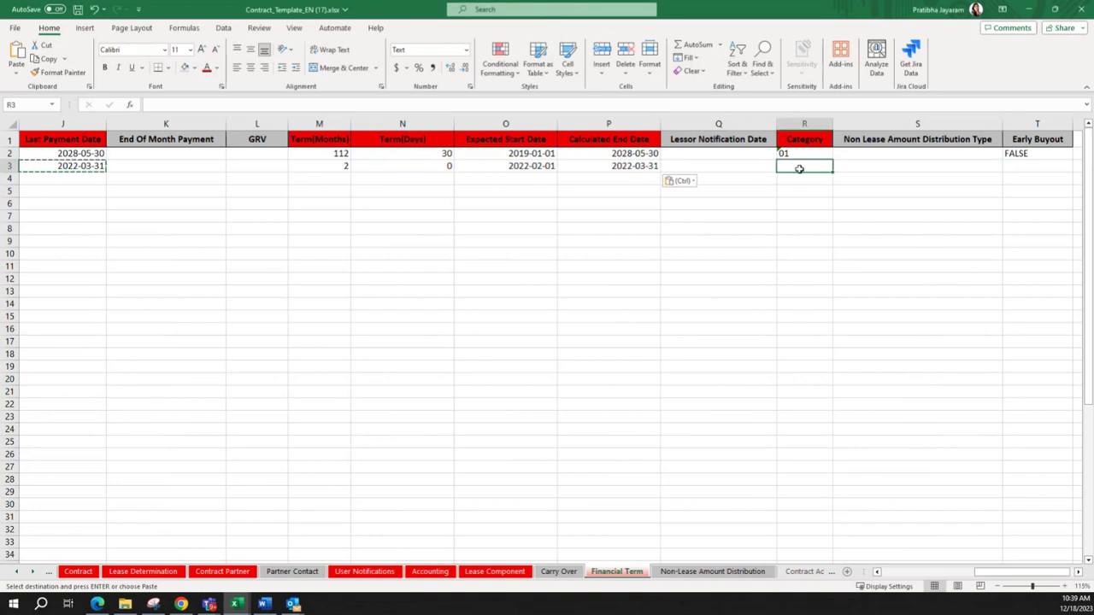
{"action": "type", "text": "04"}
{"action": "key", "text": "Tab"}
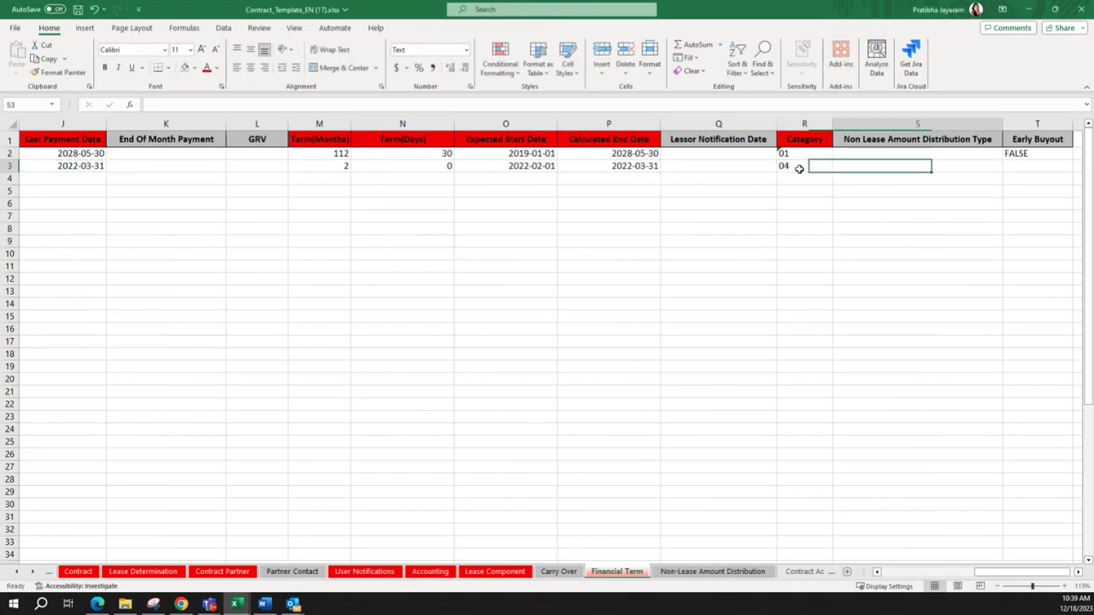
{"action": "key", "text": "Tab"}
{"action": "key", "text": "Up"}
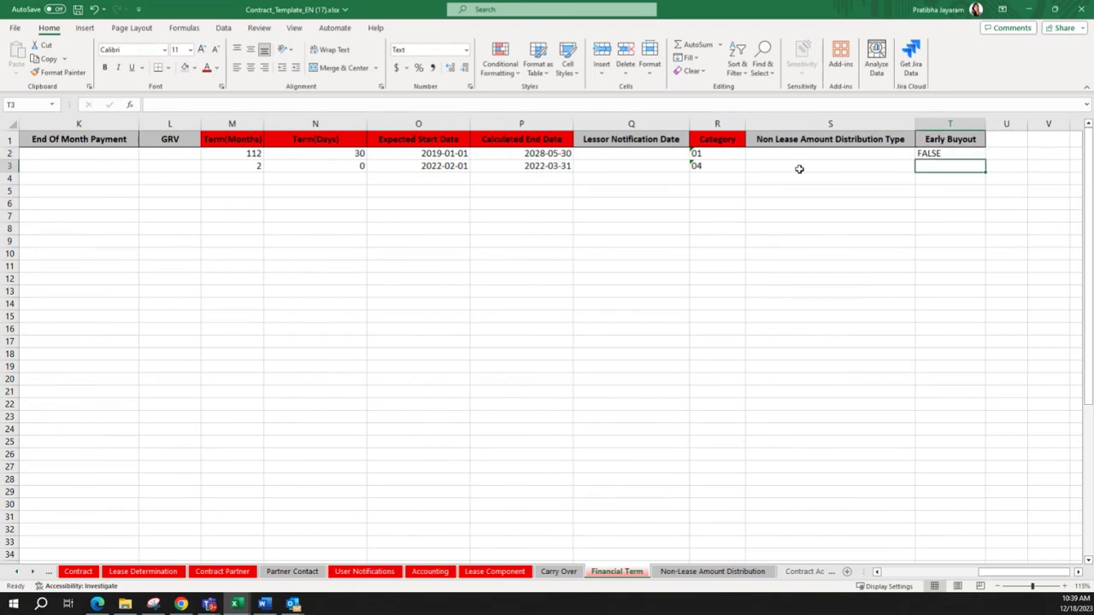
{"action": "left_click", "coordinate": [799, 168]}
{"action": "key", "text": "Tab"}
{"action": "left_click", "coordinate": [799, 168]}
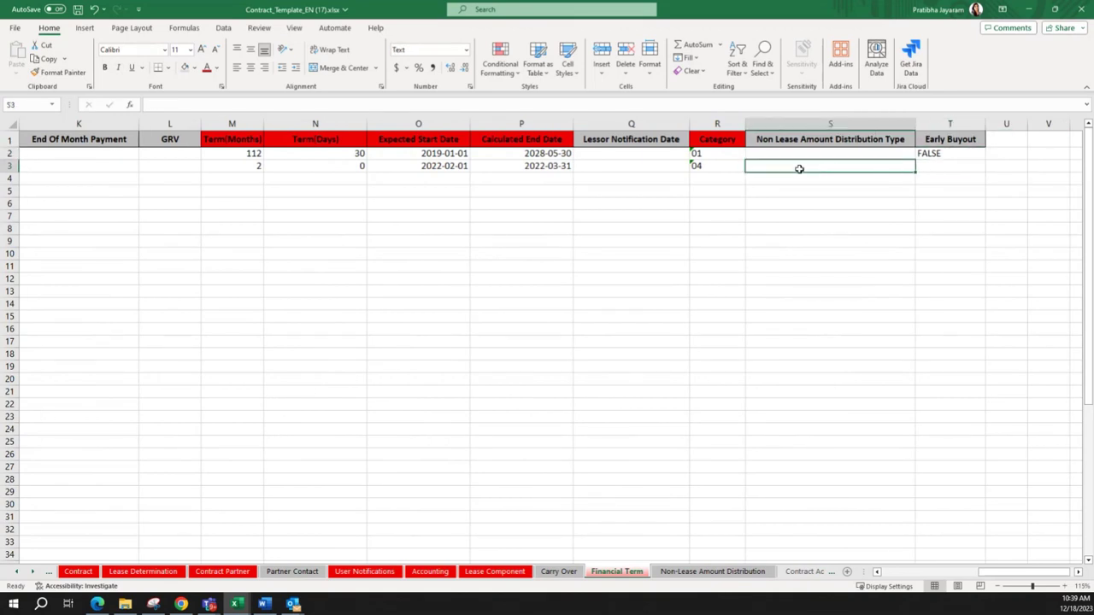
- Set row 4's Term Type ID to 60 and paste Initial Direct cost (IDC) as its Name in D4
{"action": "key", "text": "Left"}
{"action": "key", "text": "Left"}
{"action": "key", "text": "Left"}
{"action": "key", "text": "Left"}
{"action": "key", "text": "Left"}
{"action": "key", "text": "Left"}
{"action": "key", "text": "Left"}
{"action": "key", "text": "Left"}
{"action": "key", "text": "Left"}
{"action": "key", "text": "Left"}
{"action": "key", "text": "Left"}
{"action": "key", "text": "Left"}
{"action": "key", "text": "Left"}
{"action": "key", "text": "Left"}
{"action": "key", "text": "Left"}
{"action": "key", "text": "Left"}
{"action": "key", "text": "Left"}
{"action": "key", "text": "Down"}
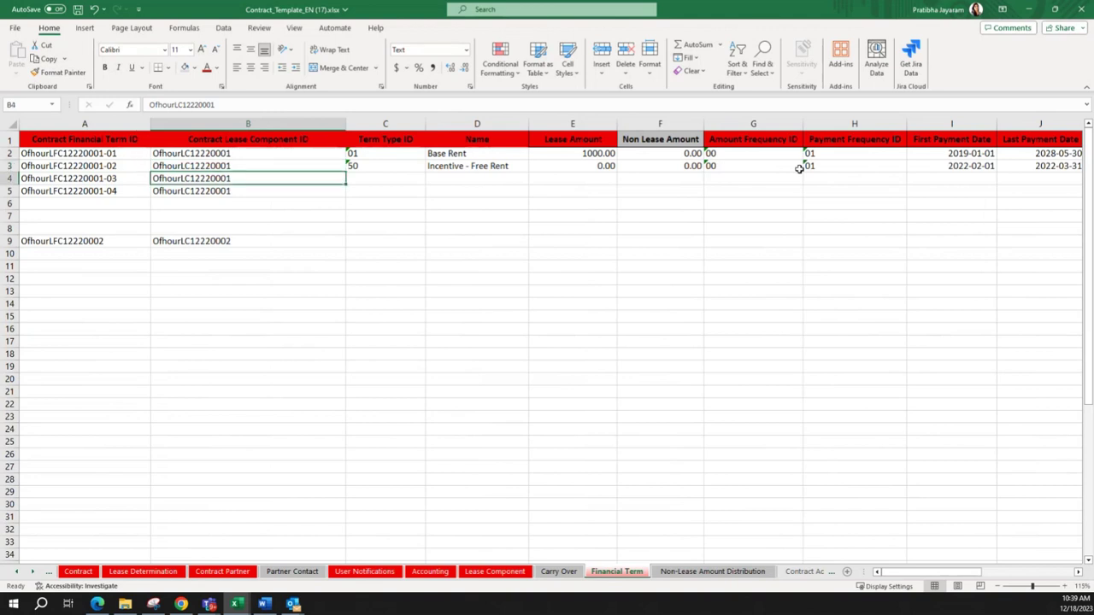
{"action": "key", "text": "Right"}
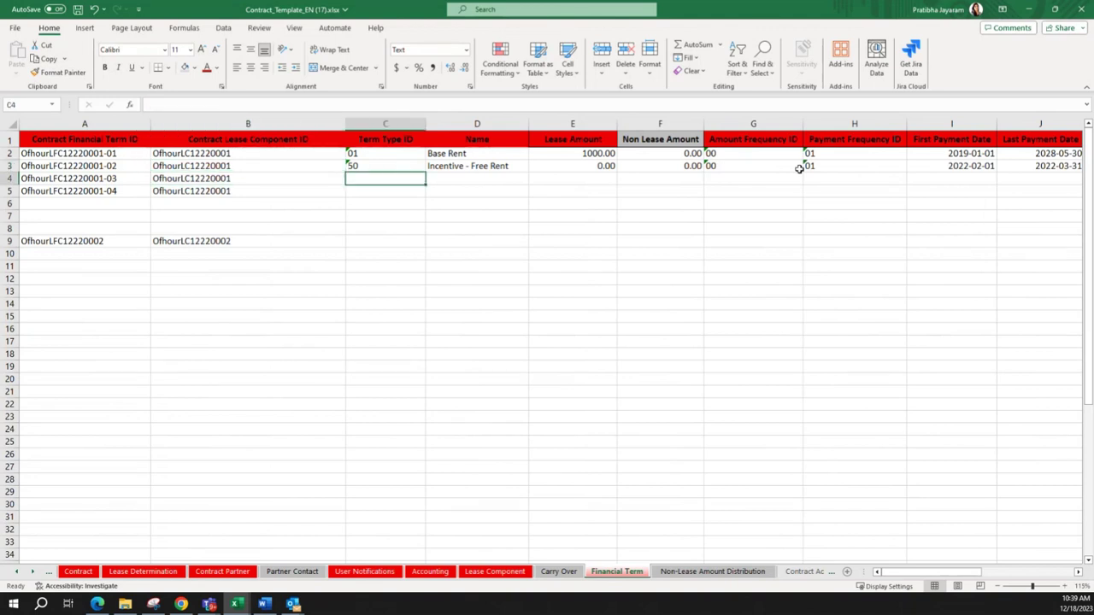
{"action": "key", "text": "alt+Tab"}
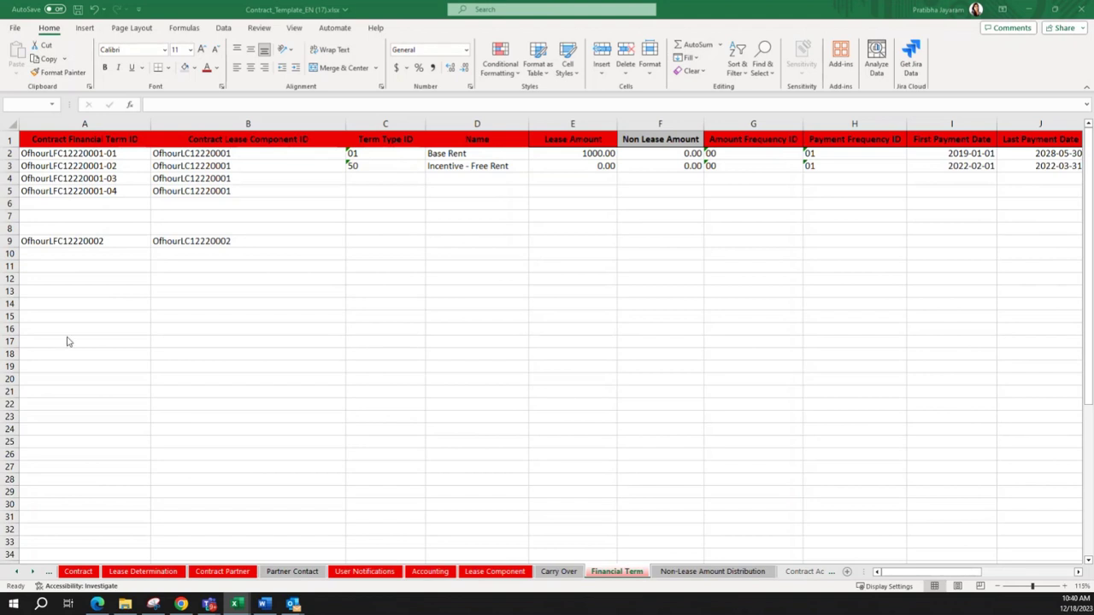
{"action": "left_click", "coordinate": [386, 180]}
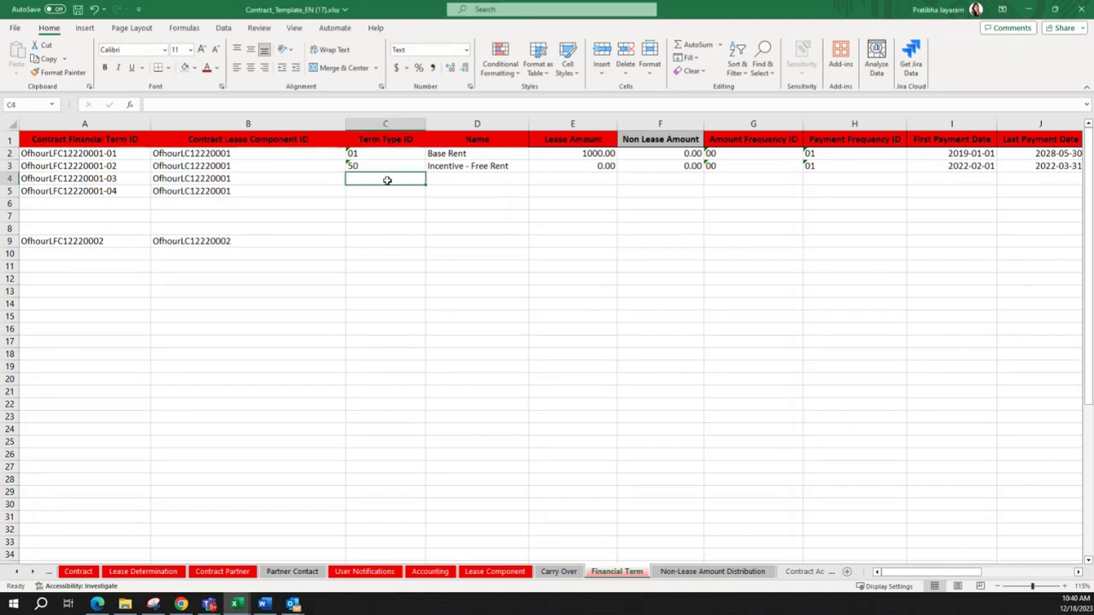
{"action": "type", "text": "60"}
{"action": "key", "text": "Tab"}
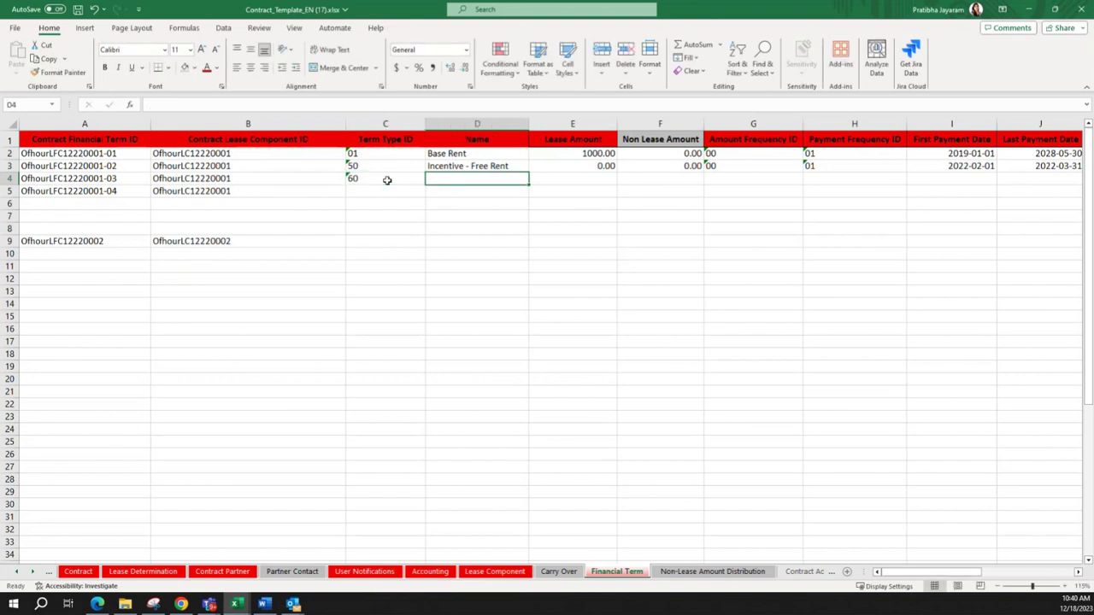
{"action": "key", "text": "ctrl+c"}
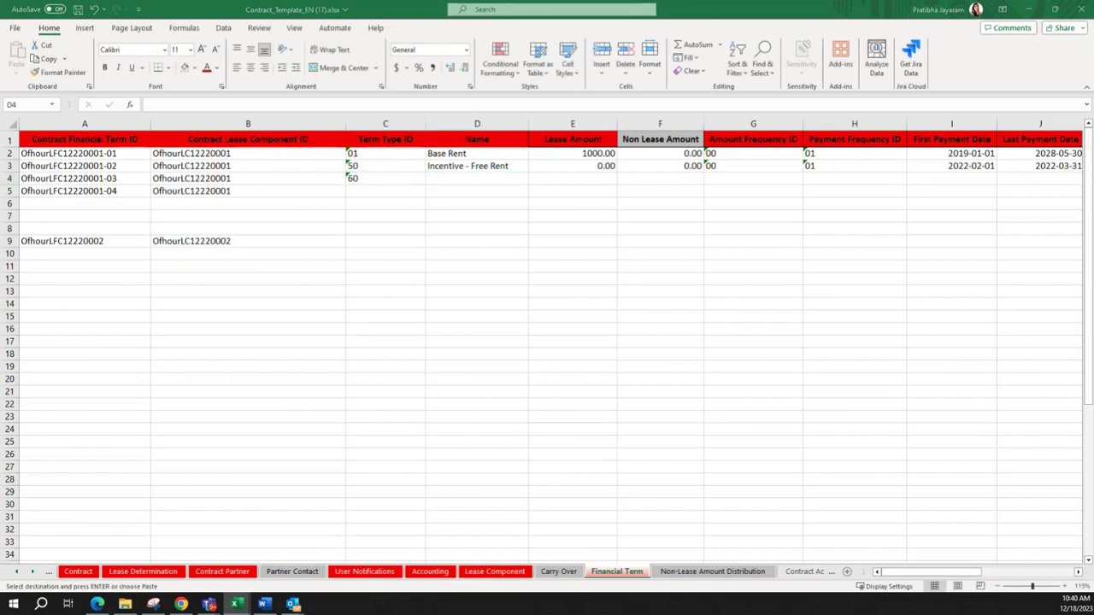
{"action": "key", "text": "ctrl+v"}
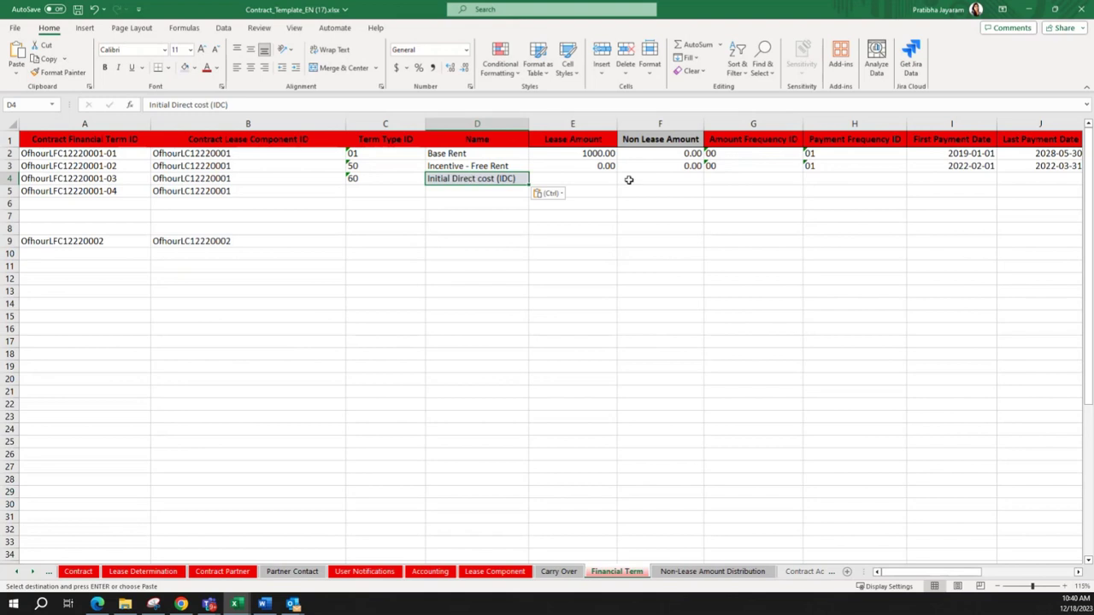
- Enter 0 as the Lease Amount and 1000 as the Non Lease Amount in row 4
{"action": "left_click", "coordinate": [603, 177]}
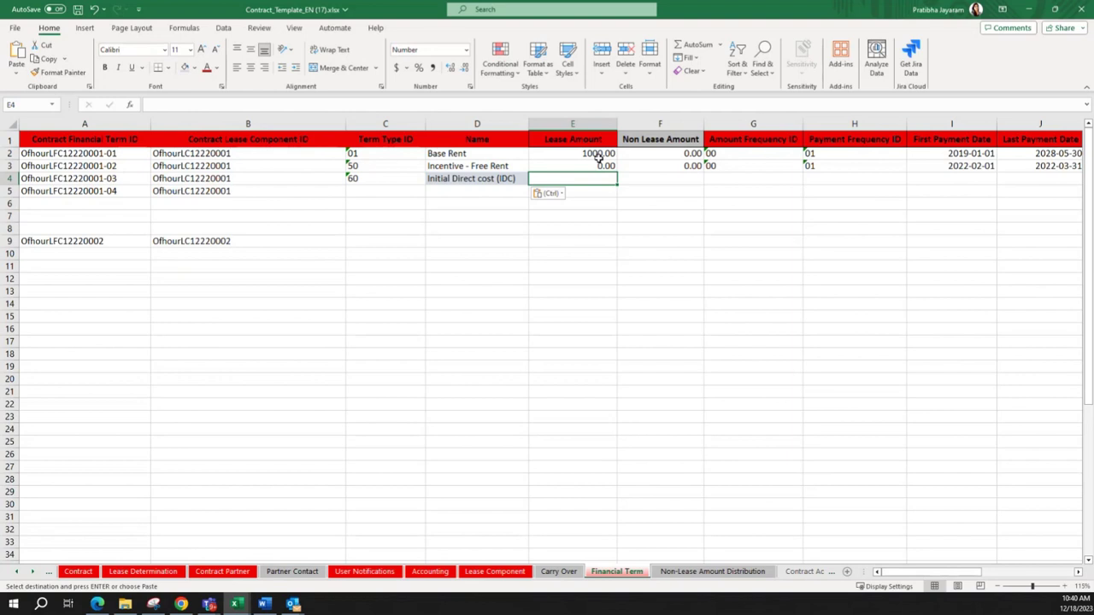
{"action": "type", "text": "0"}
{"action": "key", "text": "Tab"}
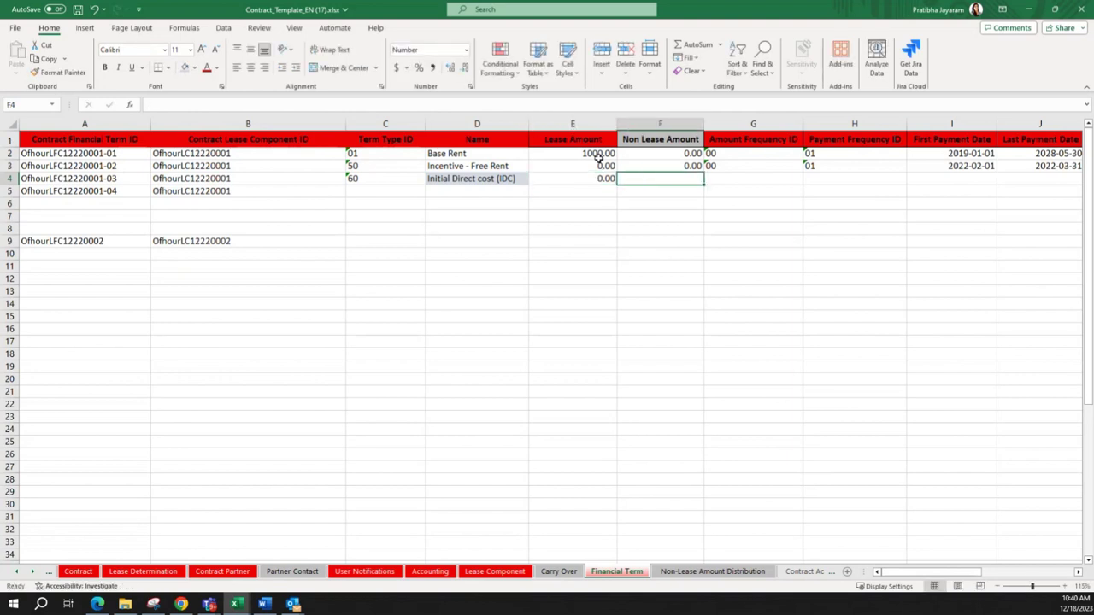
{"action": "type", "text": "1000"}
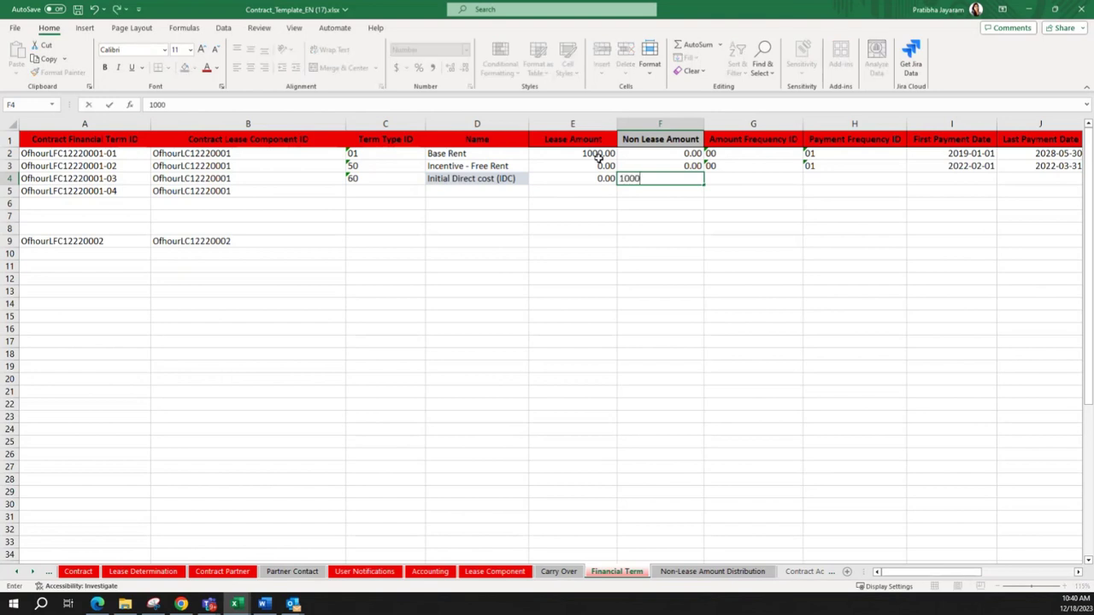
{"action": "key", "text": "Tab"}
- Copy the Amount Frequency ID and Payment Frequency ID from G3:H3 into G4:H4
{"action": "key", "text": "Up"}
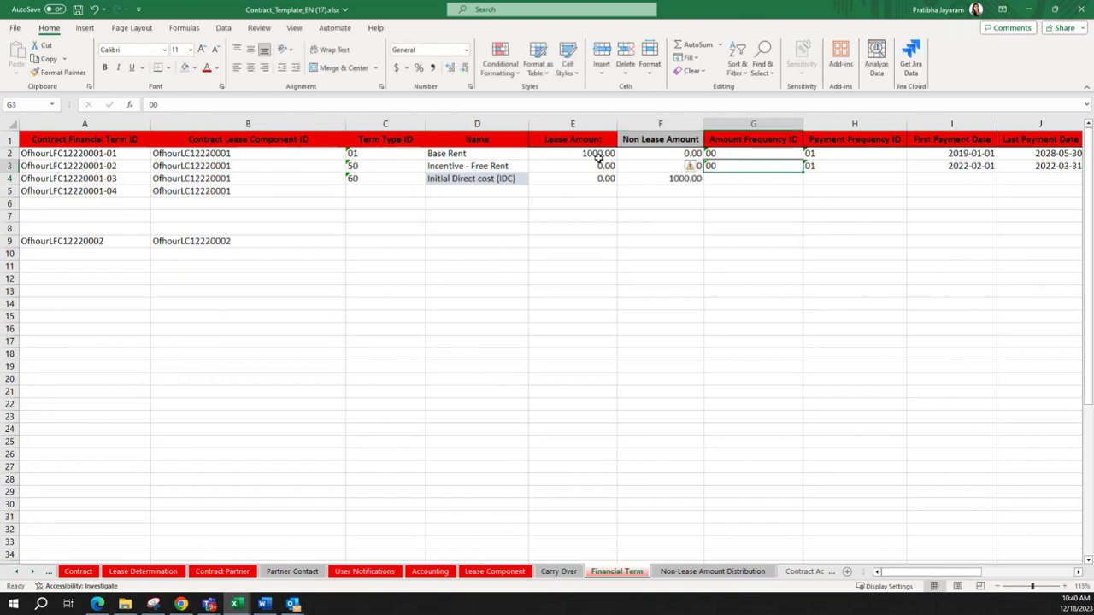
{"action": "key", "text": "shift+Right"}
{"action": "key", "text": "ctrl+c"}
{"action": "key", "text": "Down"}
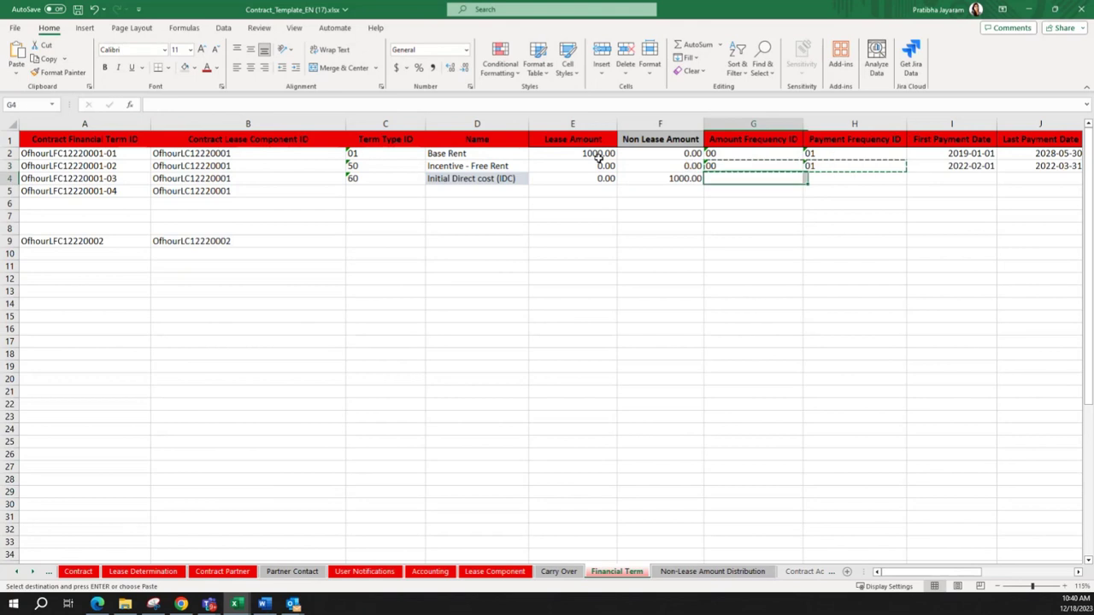
{"action": "key", "text": "ctrl+v"}
{"action": "key", "text": "Right"}
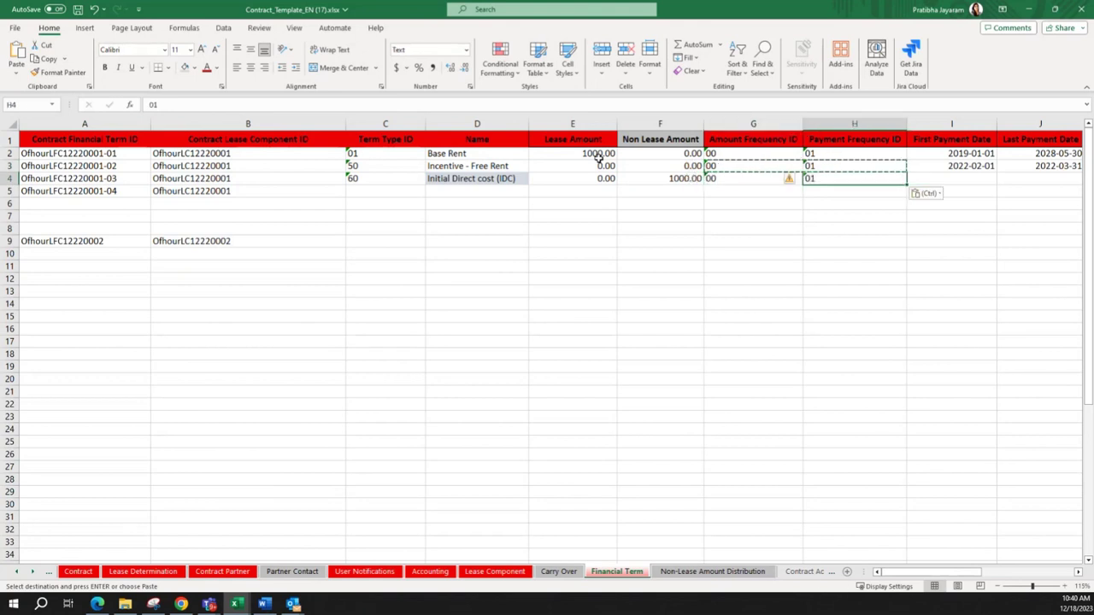
- Copy the Base Rent First Payment Date from I2 into both the First and Last Payment Date cells of row 4
{"action": "key", "text": "Right"}
{"action": "key", "text": "Left"}
{"action": "key", "text": "Up"}
{"action": "key", "text": "Right"}
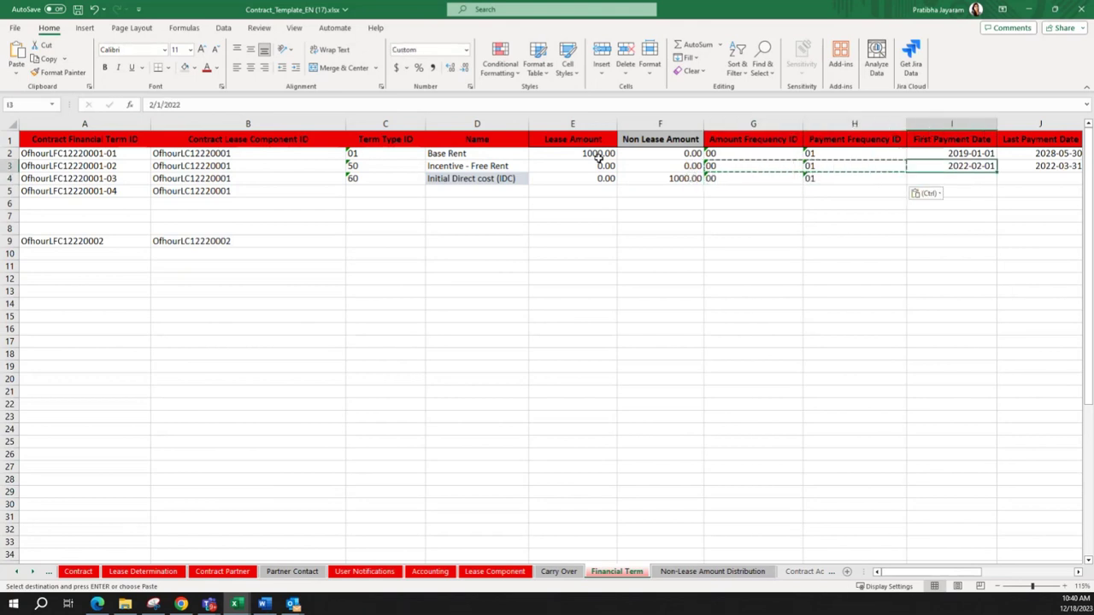
{"action": "key", "text": "Right"}
{"action": "key", "text": "Up"}
{"action": "key", "text": "Left"}
{"action": "key", "text": "ctrl+c"}
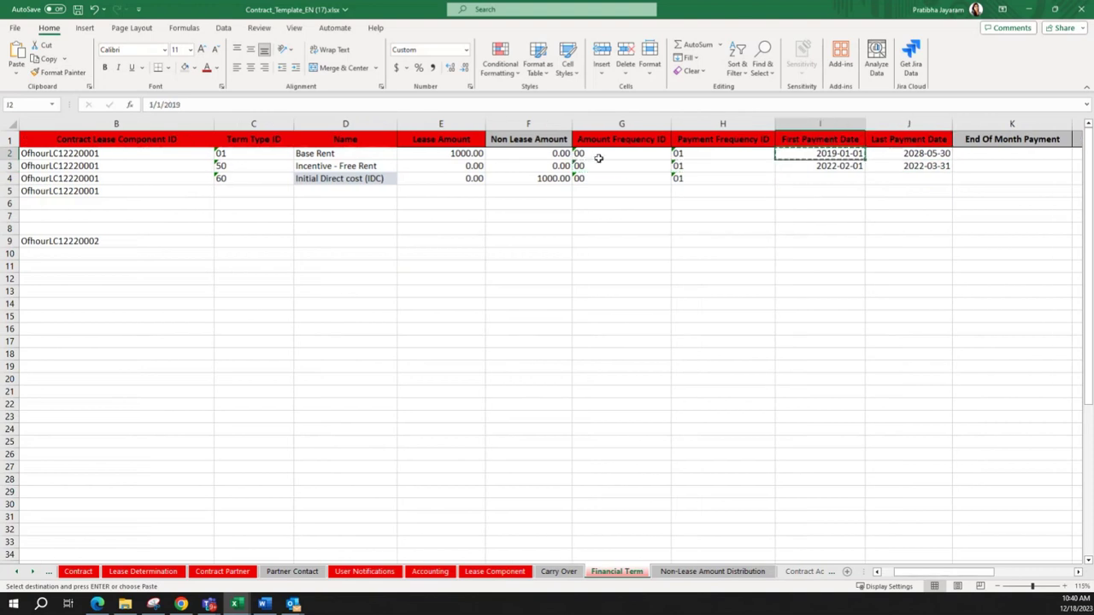
{"action": "key", "text": "Down"}
{"action": "key", "text": "Down"}
{"action": "key", "text": "shift+Right"}
{"action": "key", "text": "ctrl+v"}
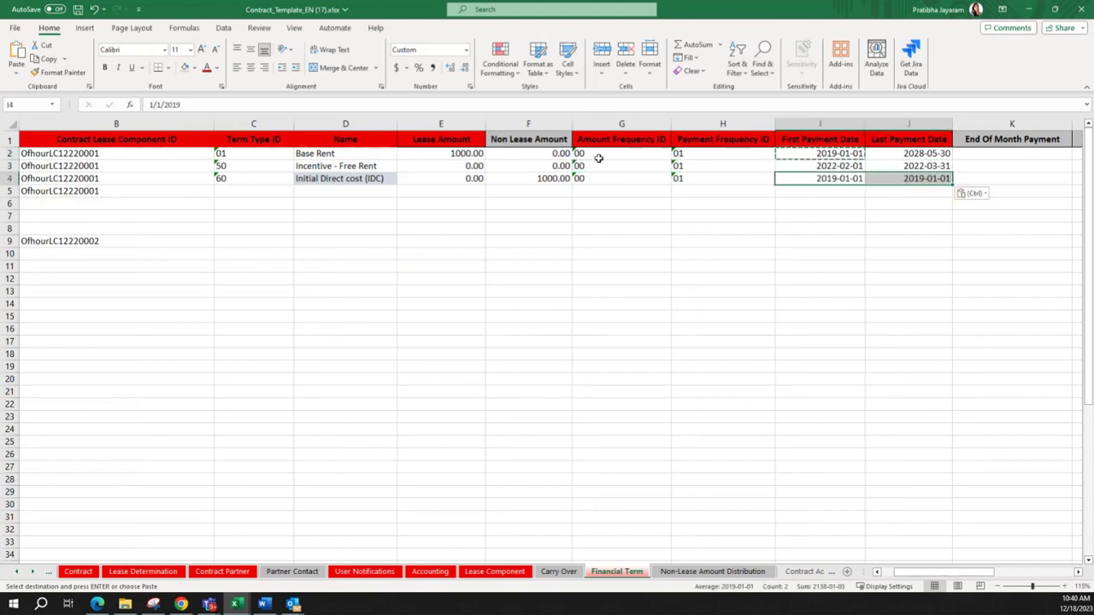
{"action": "key", "text": "Right"}
{"action": "key", "text": "Right"}
{"action": "key", "text": "Left"}
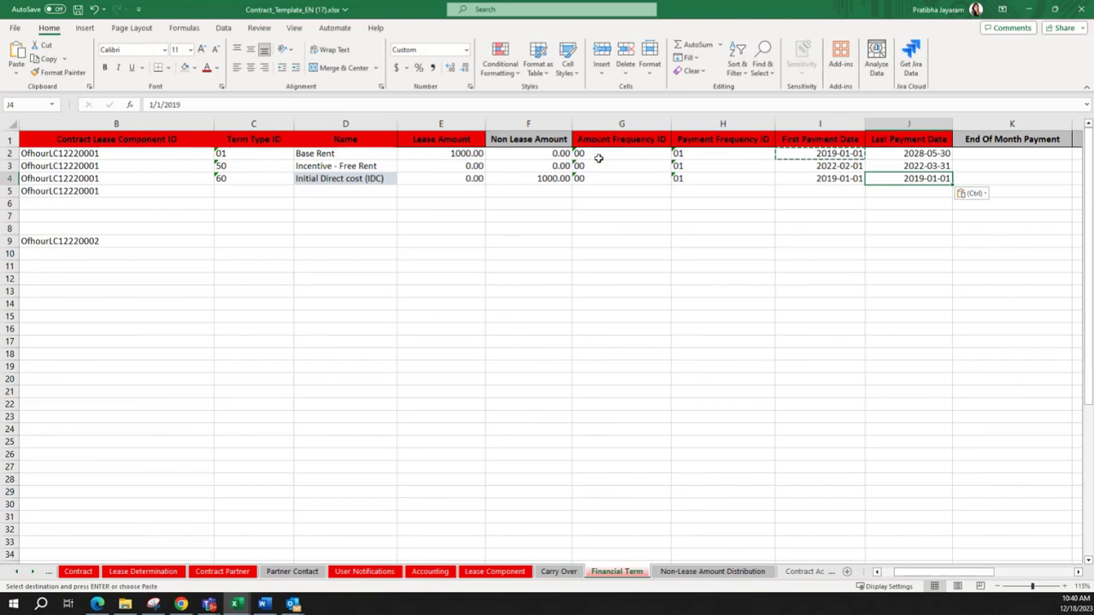
- Enter 0 for both Term(Months) and Term(Days) in row 4
{"action": "key", "text": "ctrl+c"}
{"action": "key", "text": "Right"}
{"action": "key", "text": "Right"}
{"action": "key", "text": "Right"}
{"action": "key", "text": "Right"}
{"action": "key", "text": "Right"}
{"action": "key", "text": "Right"}
{"action": "key", "text": "Left"}
{"action": "key", "text": "Left"}
{"action": "key", "text": "Left"}
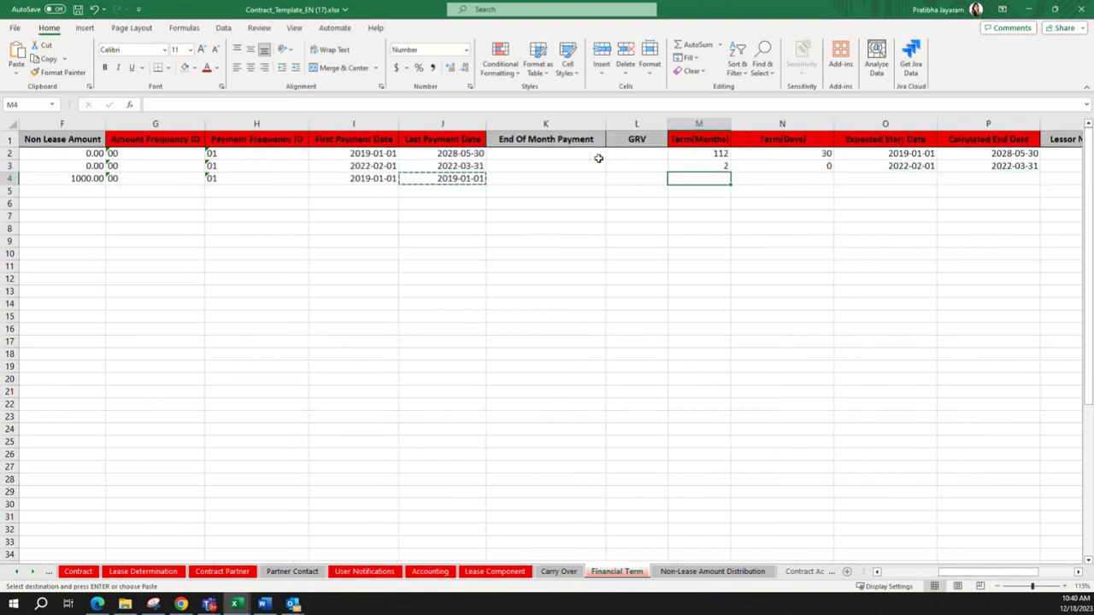
{"action": "type", "text": "0"}
{"action": "key", "text": "Right"}
{"action": "type", "text": "0"}
{"action": "key", "text": "Right"}
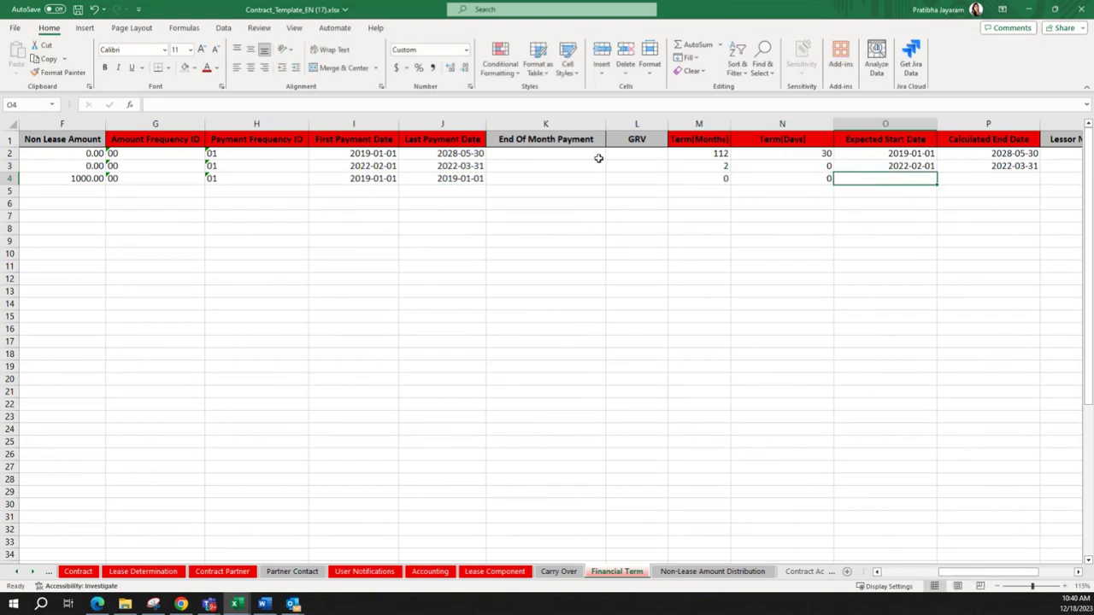
- Copy row 4's Last Payment Date from J4 into its Expected Start Date and Calculated End Date cells, O4:P4
{"action": "key", "text": "shift+Right"}
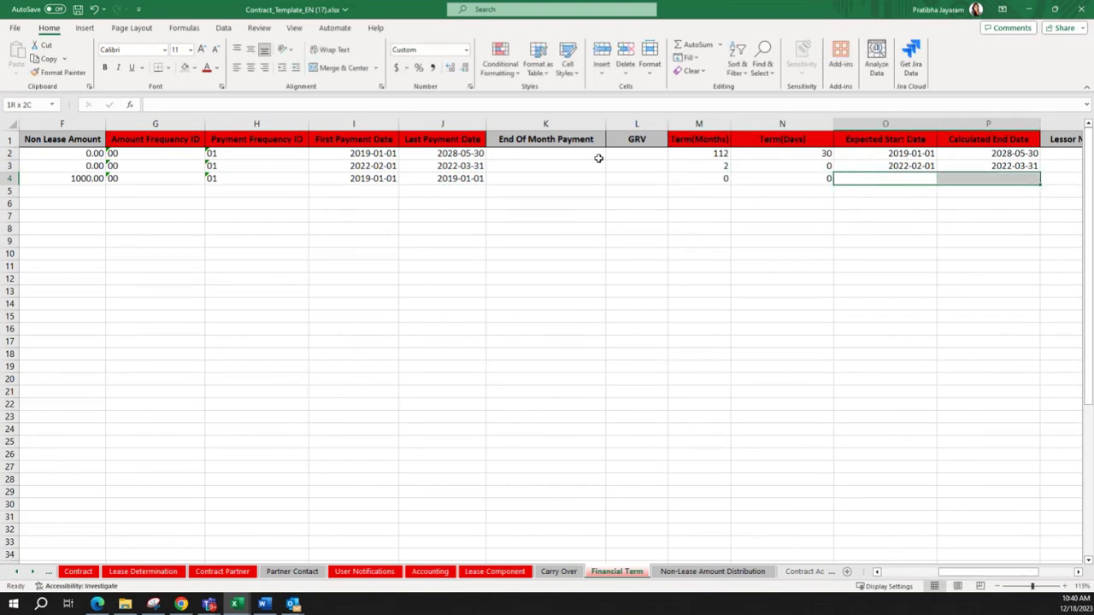
{"action": "left_click", "coordinate": [647, 203]}
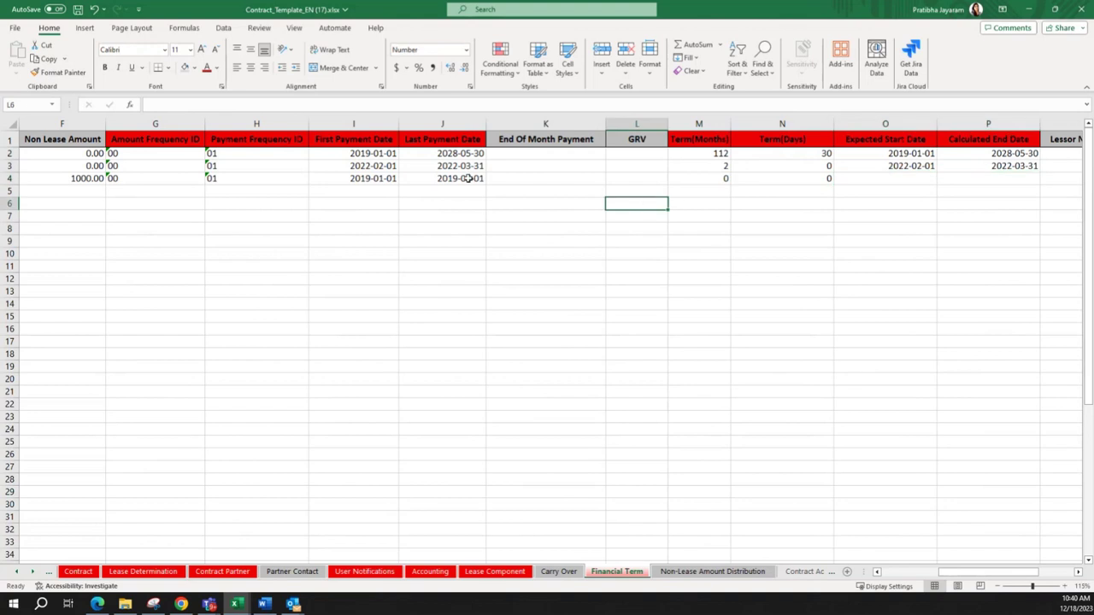
{"action": "left_click", "coordinate": [467, 178]}
{"action": "key", "text": "ctrl+c"}
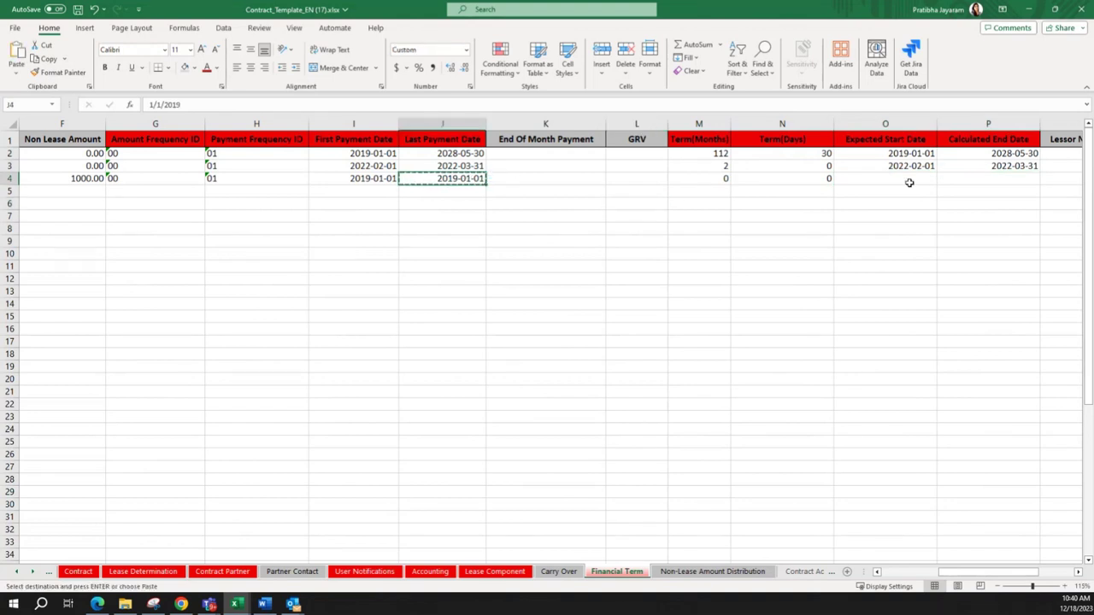
{"action": "left_click_drag", "start_coordinate": [908, 180], "coordinate": [974, 180]}
{"action": "key", "text": "ctrl+v"}
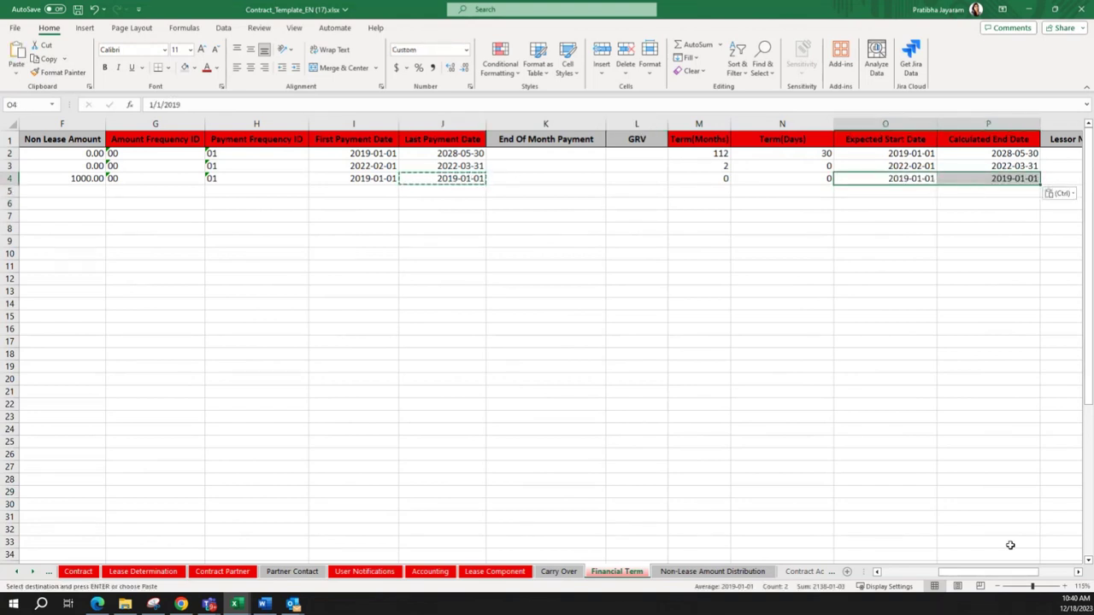
{"action": "left_click_drag", "start_coordinate": [1010, 572], "coordinate": [1037, 573]}
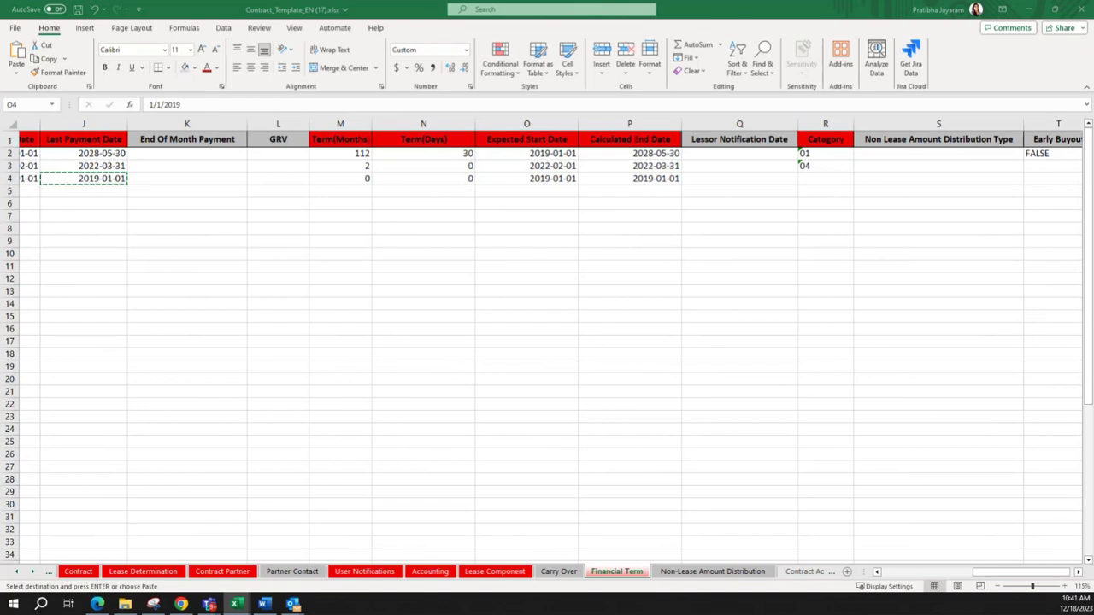
{"action": "left_click_drag", "start_coordinate": [526, 178], "coordinate": [630, 178]}
{"action": "key", "text": "ctrl+v"}
- Set row 4's Category to 05 and its Non Lease Amount Distribution Type to percentage
{"action": "left_click", "coordinate": [817, 179]}
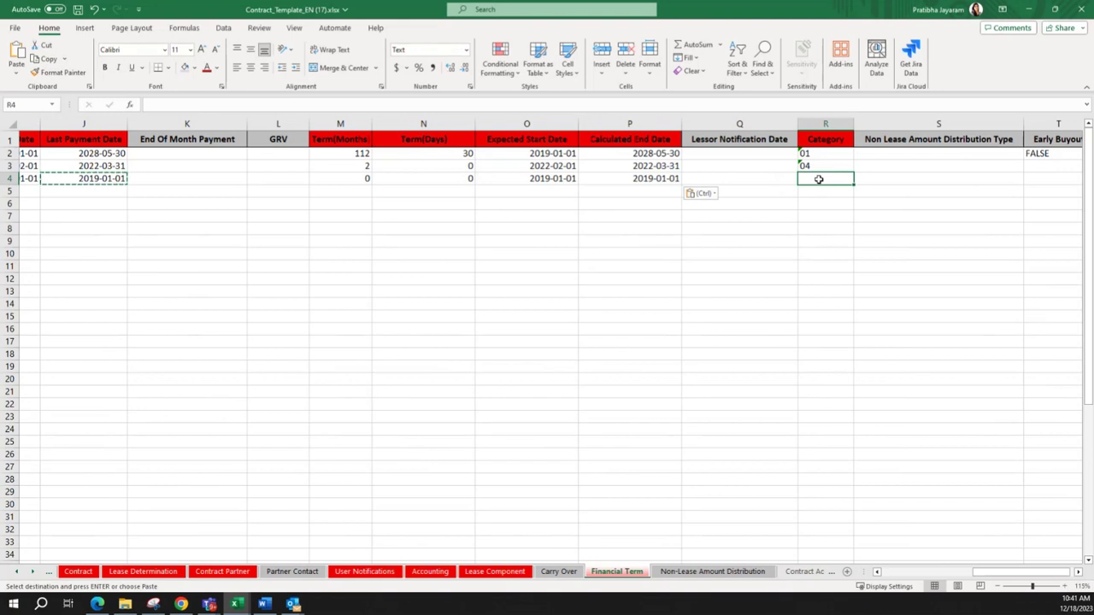
{"action": "type", "text": "05"}
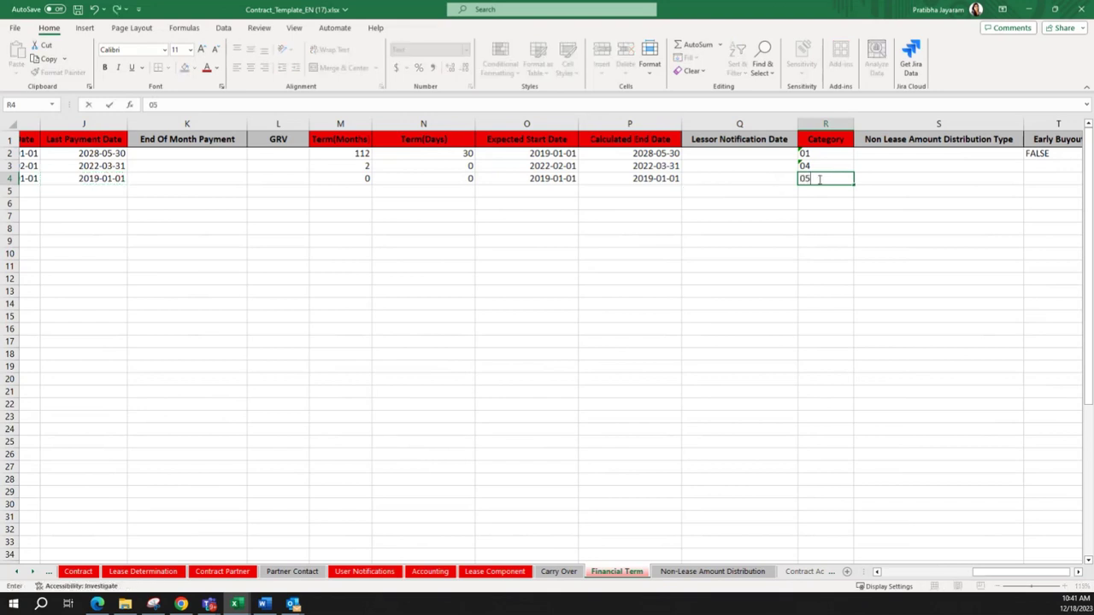
{"action": "key", "text": "Tab"}
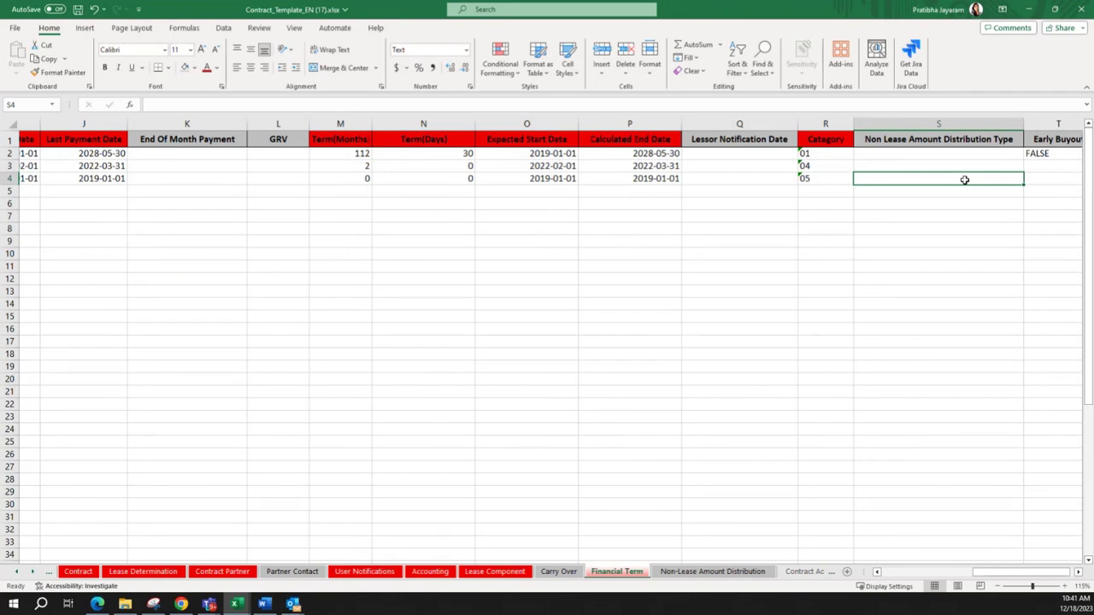
{"action": "type", "text": "pe"}
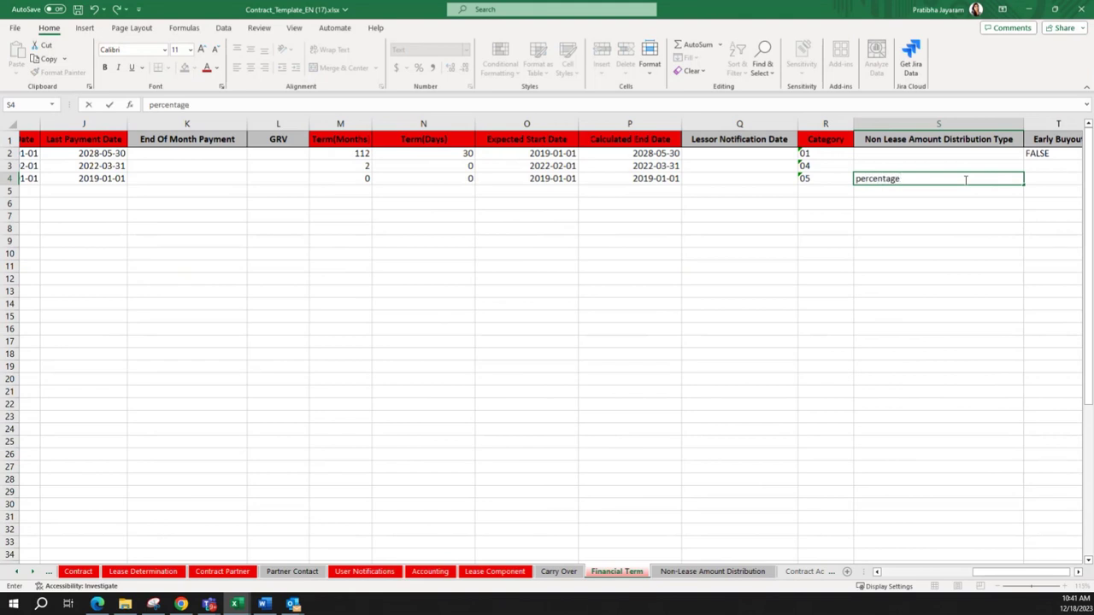
{"action": "type", "text": "rcentage"}
{"action": "key", "text": "Tab"}
{"action": "key", "text": "Left"}
{"action": "key", "text": "Left"}
{"action": "key", "text": "Left"}
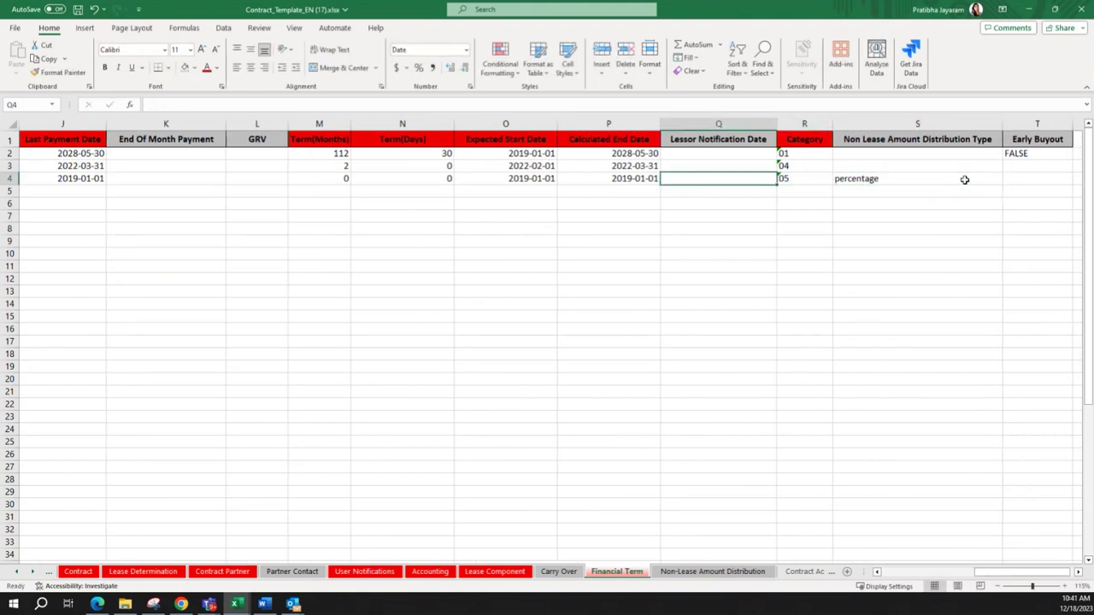
{"action": "key", "text": "Right"}
{"action": "key", "text": "Right"}
{"action": "key", "text": "Left"}
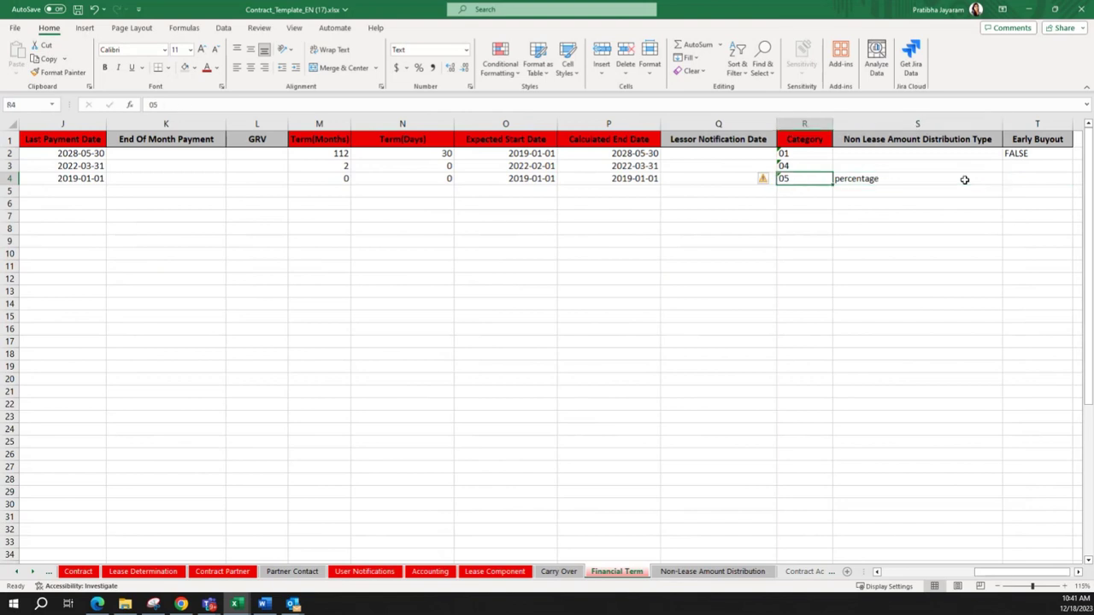
{"action": "left_click", "coordinate": [884, 177]}
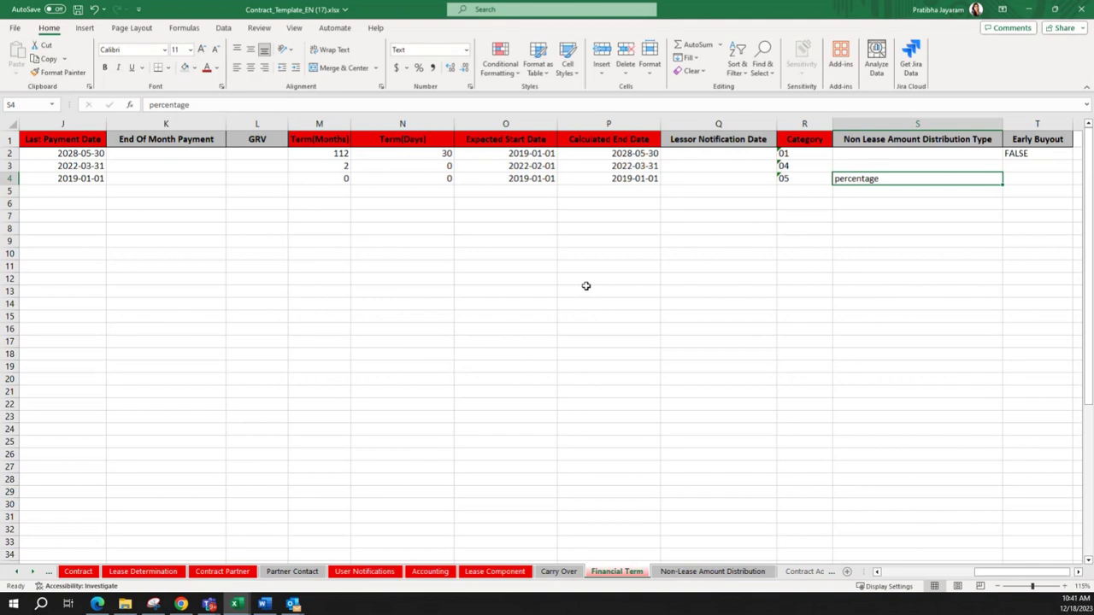
- Review the Amount and Percentage columns on the Non-Lease Amount Distribution sheet, and return to the Financial Term sheet
{"action": "left_click", "coordinate": [712, 570]}
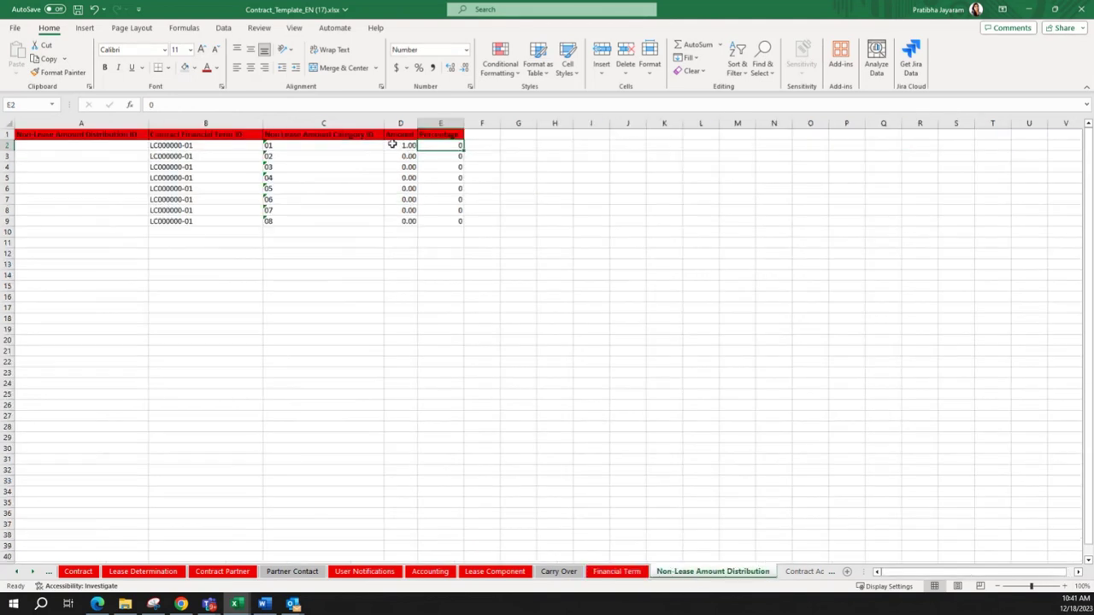
{"action": "left_click_drag", "start_coordinate": [401, 146], "coordinate": [464, 205]}
{"action": "left_click", "coordinate": [481, 329]}
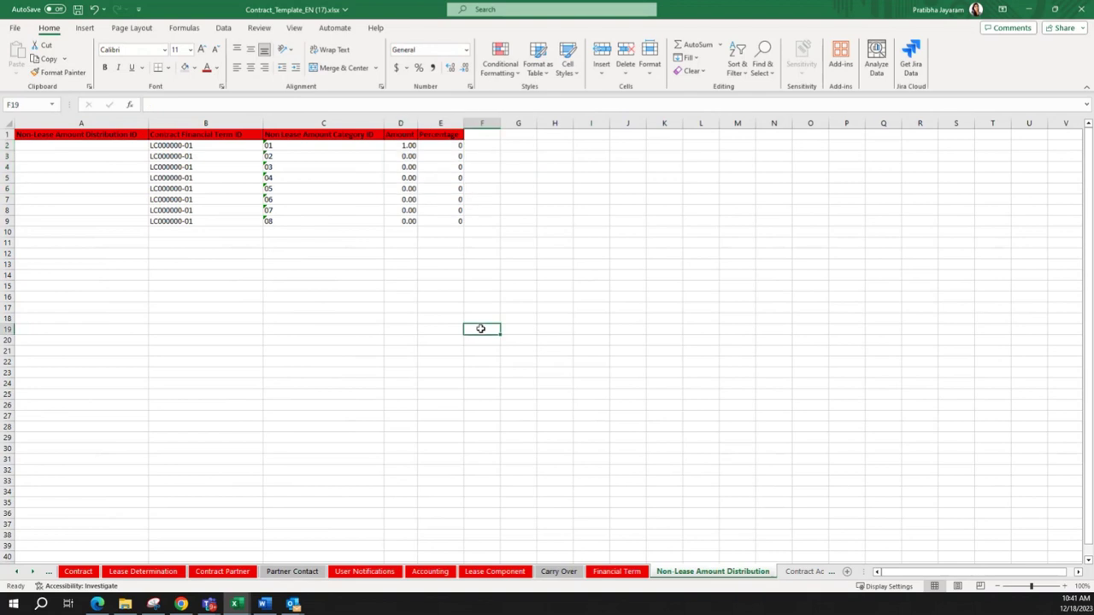
{"action": "left_click", "coordinate": [613, 577]}
{"action": "left_click", "coordinate": [889, 232]}
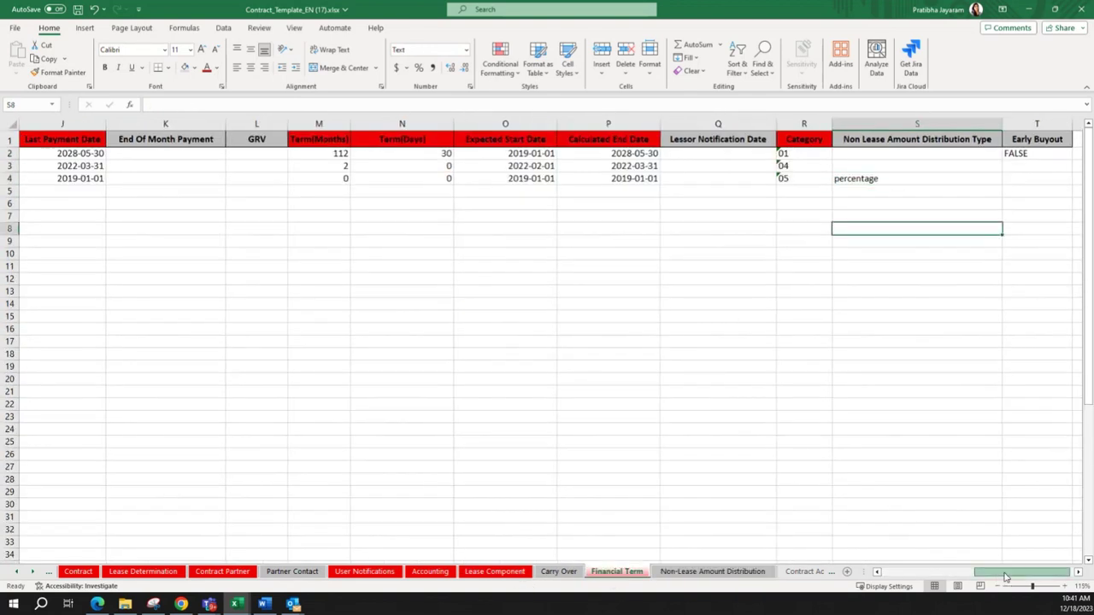
- Set row 5's Term Type ID to 30 and enter Prepaid Rent as its Name
{"action": "left_click_drag", "start_coordinate": [997, 572], "coordinate": [903, 582]}
{"action": "left_click", "coordinate": [378, 188]}
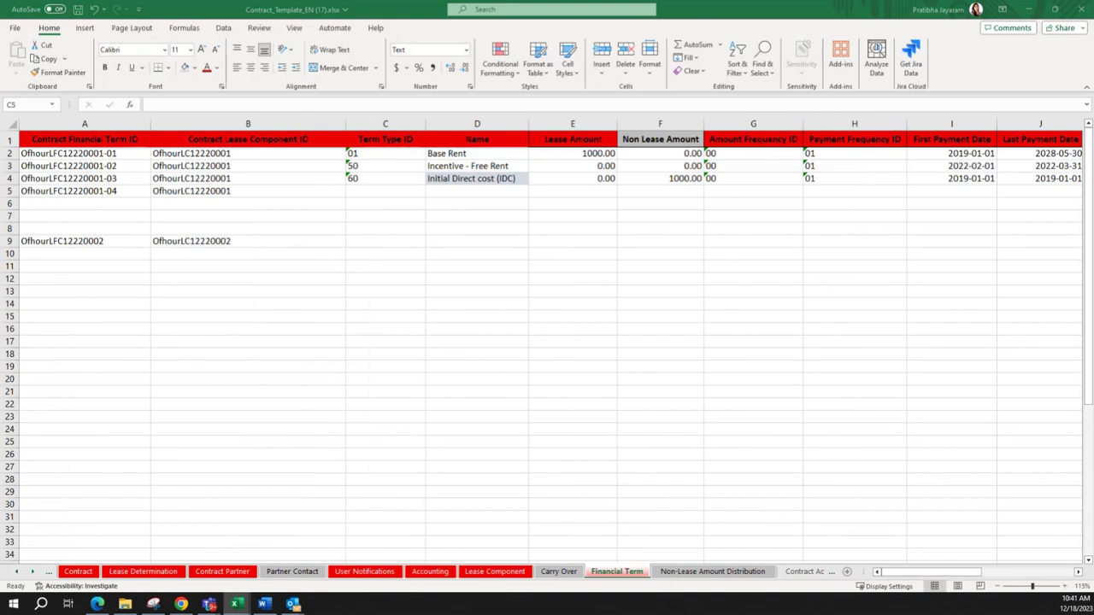
{"action": "left_click", "coordinate": [357, 194]}
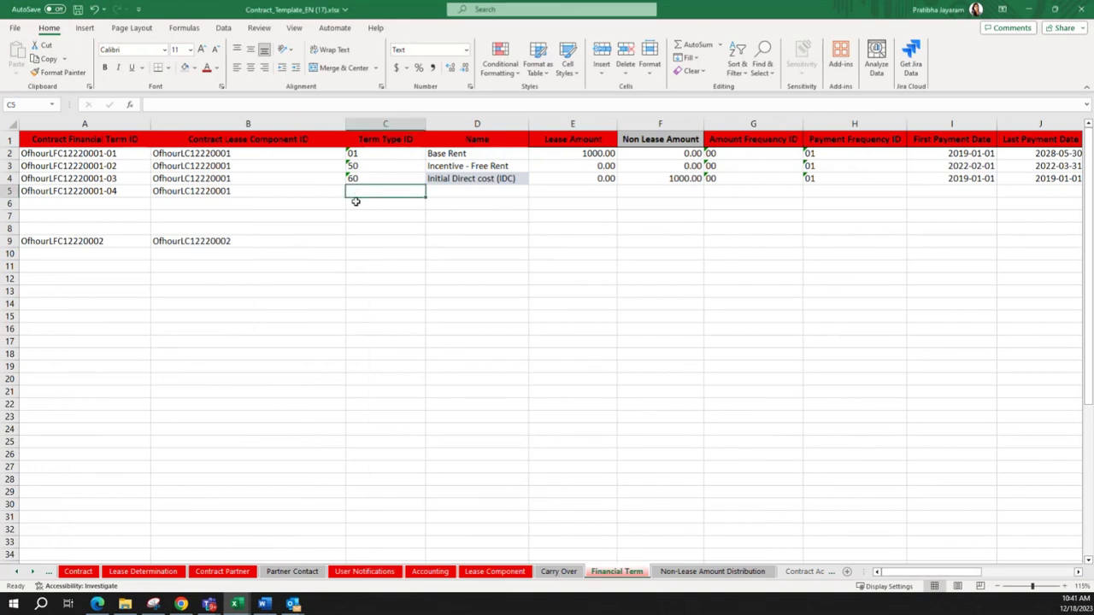
{"action": "type", "text": "30"}
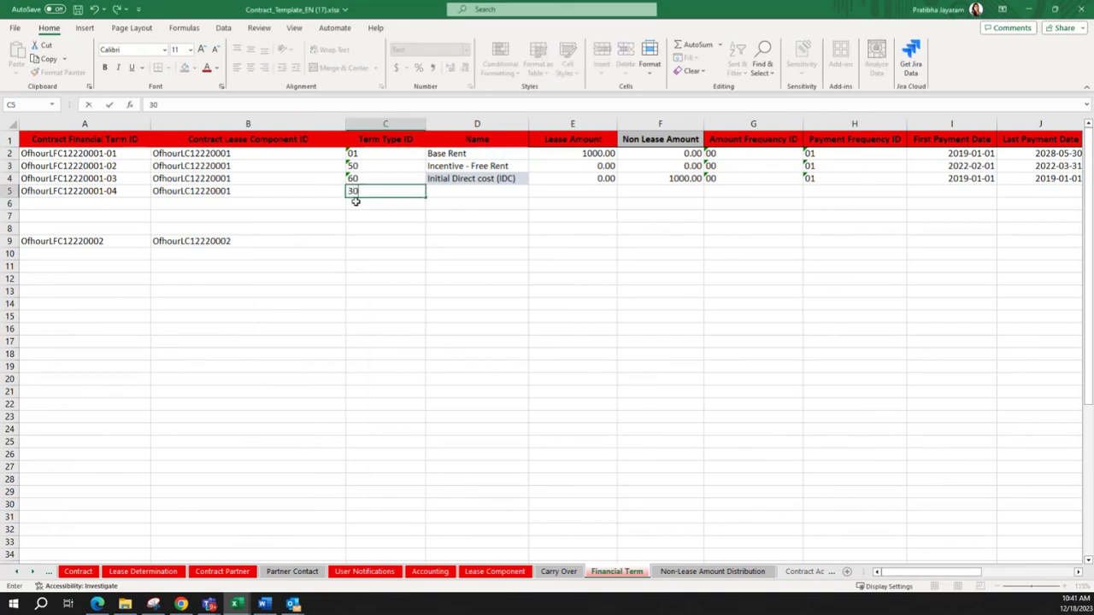
{"action": "key", "text": "Tab"}
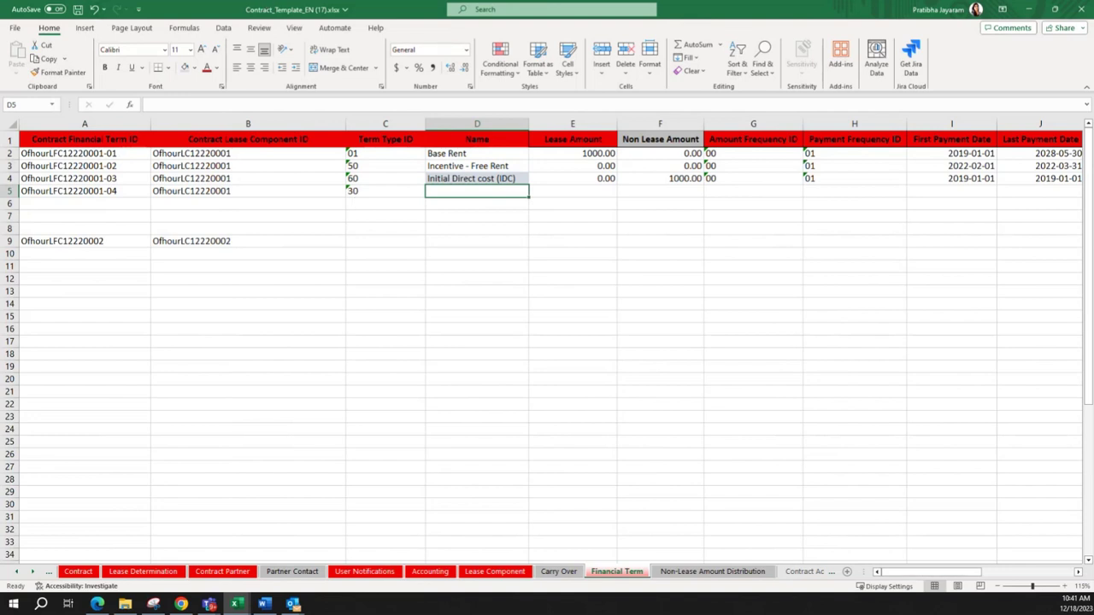
{"action": "left_click", "coordinate": [477, 200]}
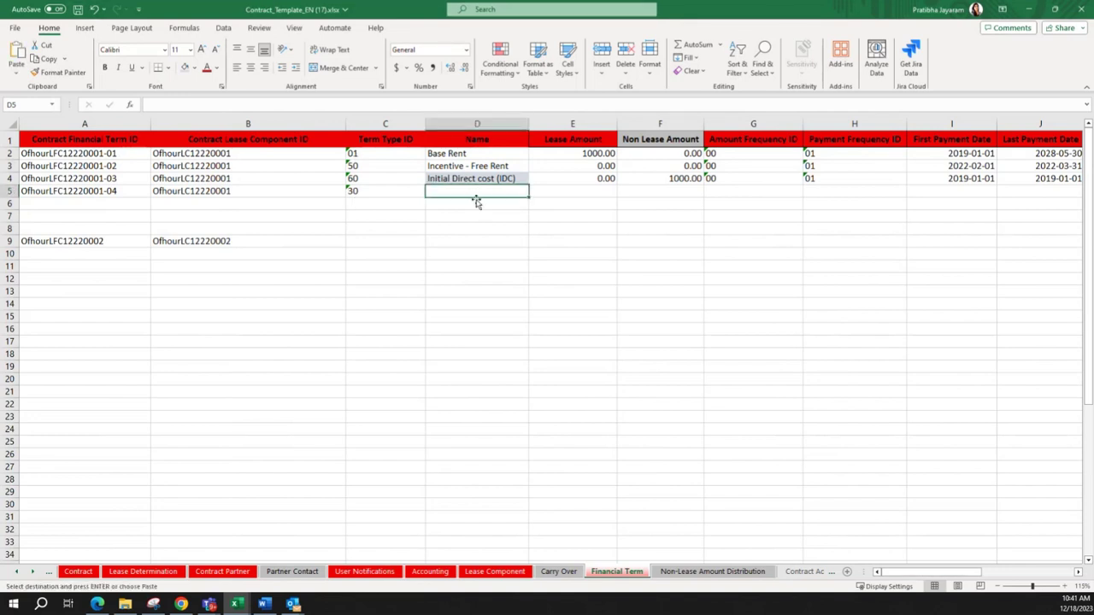
{"action": "type", "text": "Prepaid Rent"}
- Enter 0 as the Lease Amount and 1000 as the Non Lease Amount in row 5
{"action": "left_click", "coordinate": [576, 193]}
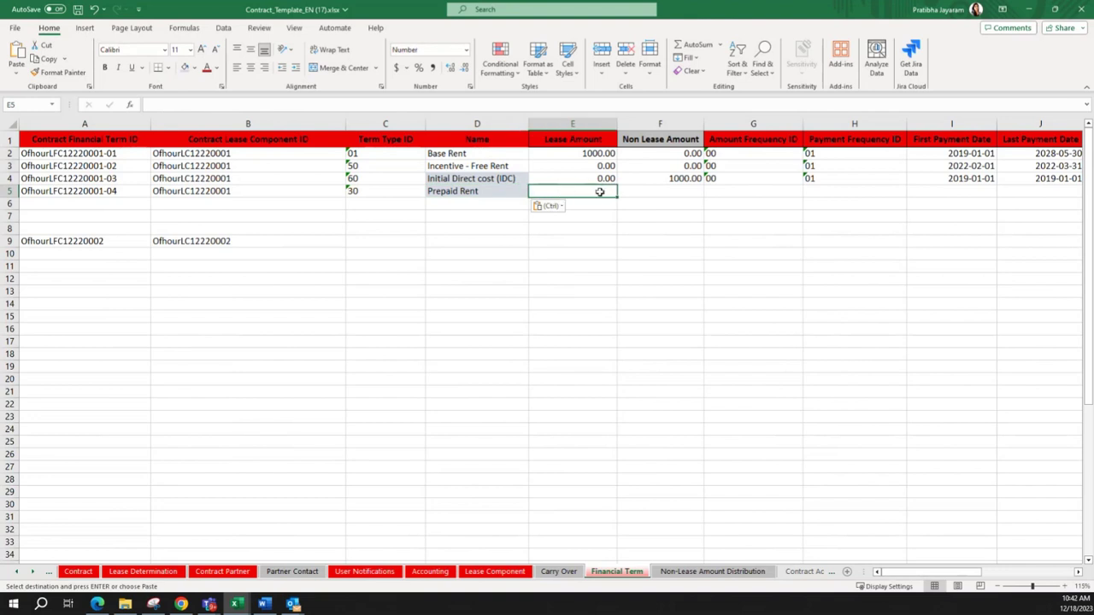
{"action": "type", "text": "0"}
{"action": "left_click", "coordinate": [658, 188]}
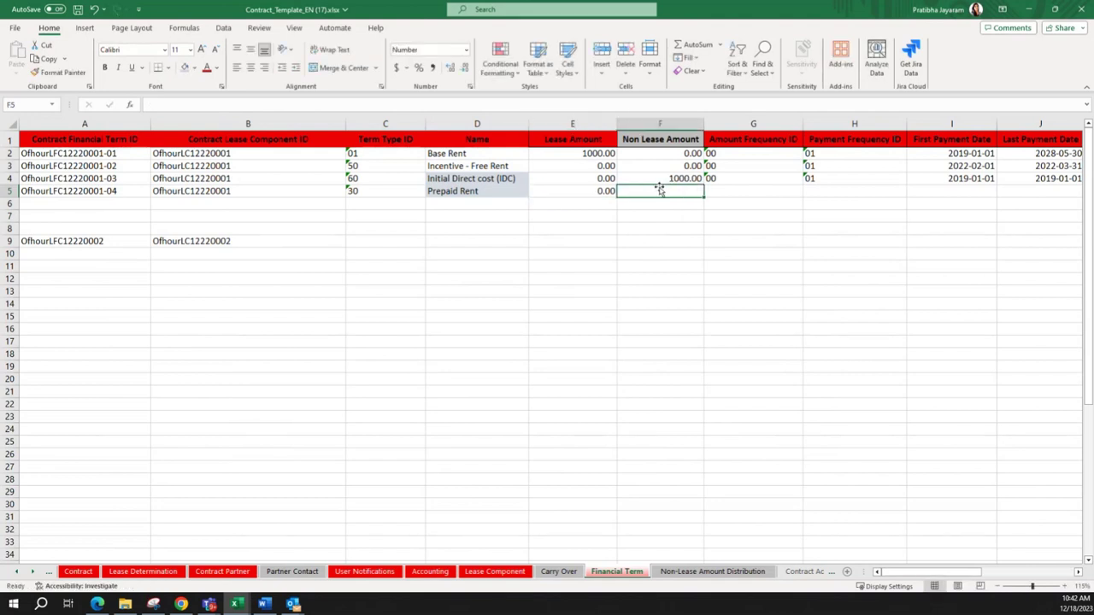
{"action": "type", "text": "100"}
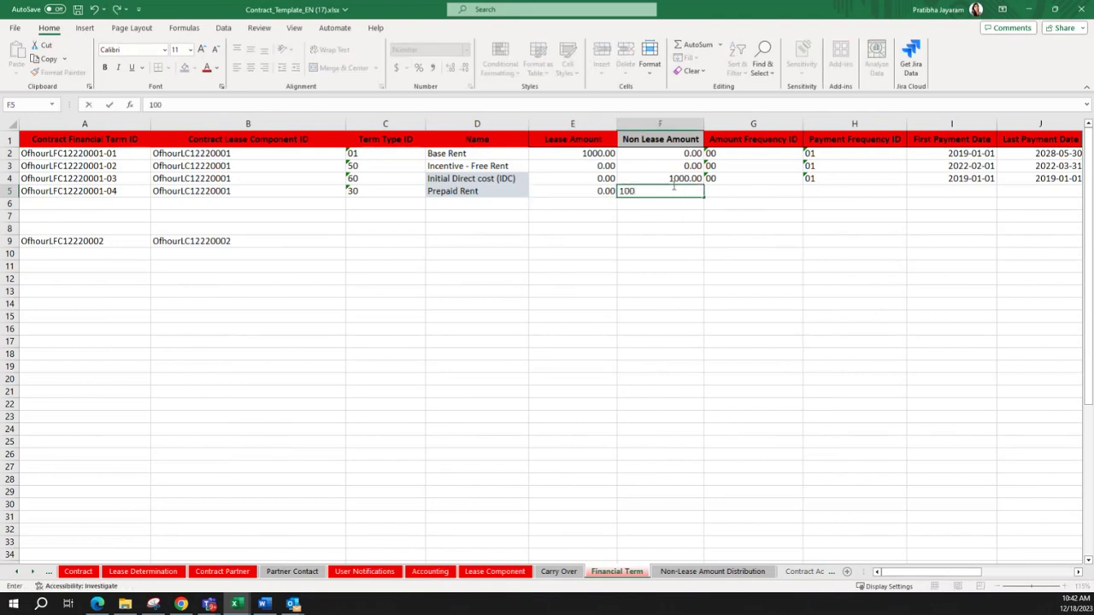
{"action": "type", "text": "0"}
{"action": "key", "text": "Tab"}
- Copy the Amount Frequency ID and Payment Frequency ID from G4:H4 into G5:H5
{"action": "key", "text": "Up"}
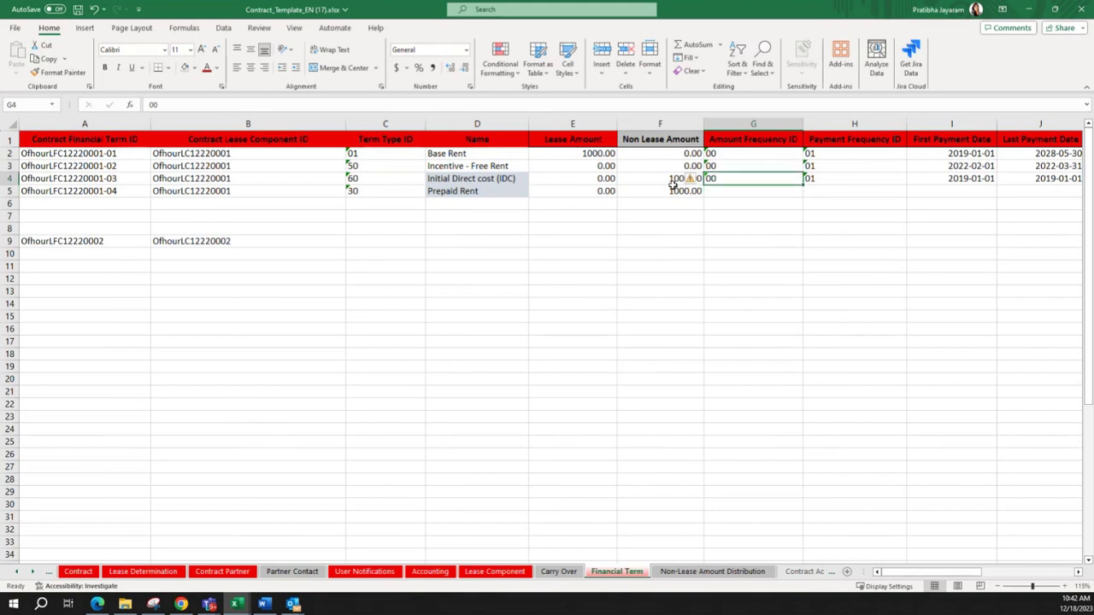
{"action": "type", "text": "00\t01"}
{"action": "key", "text": "ctrl+c"}
{"action": "key", "text": "Down"}
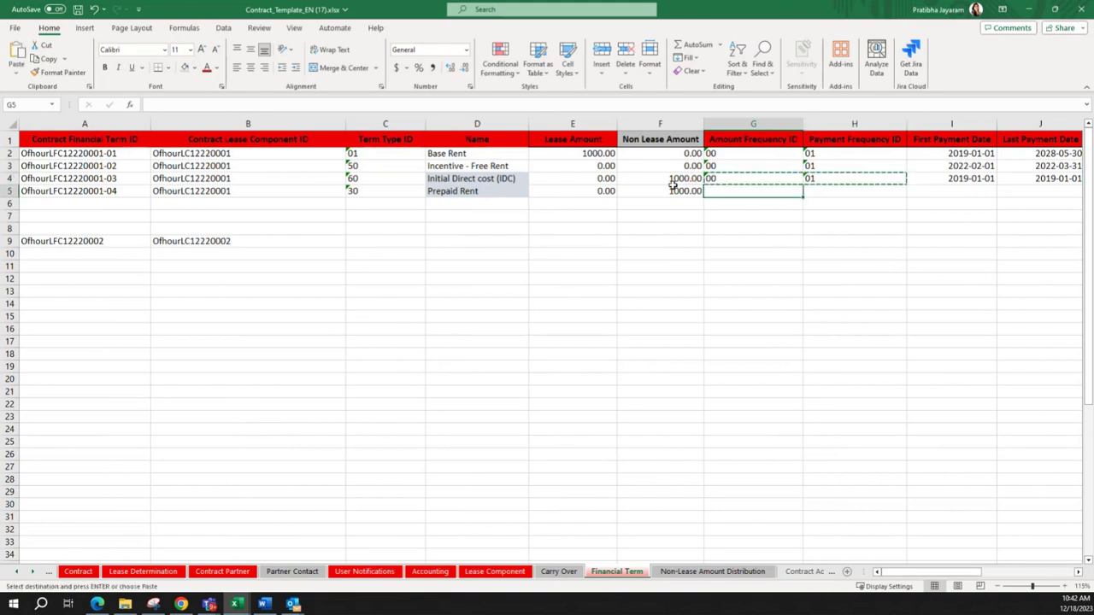
{"action": "key", "text": "ctrl+v"}
- Copy the First and Last Payment Dates from I4:J4 into I5:J5
{"action": "key", "text": "Right"}
{"action": "key", "text": "Up"}
{"action": "key", "text": "Right"}
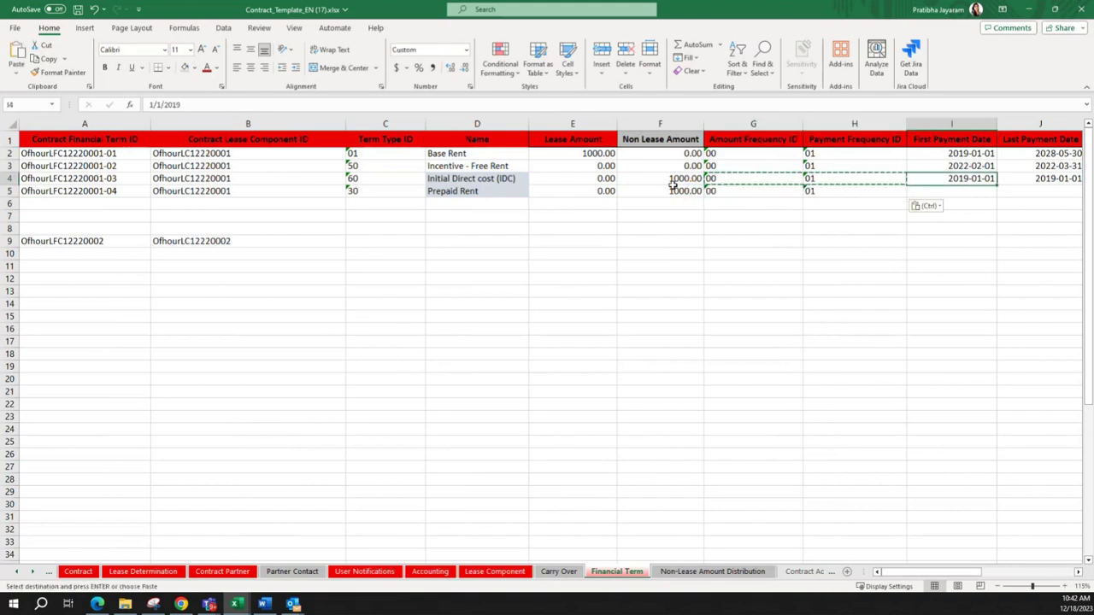
{"action": "key", "text": "Right"}
{"action": "key", "text": "shift+Left"}
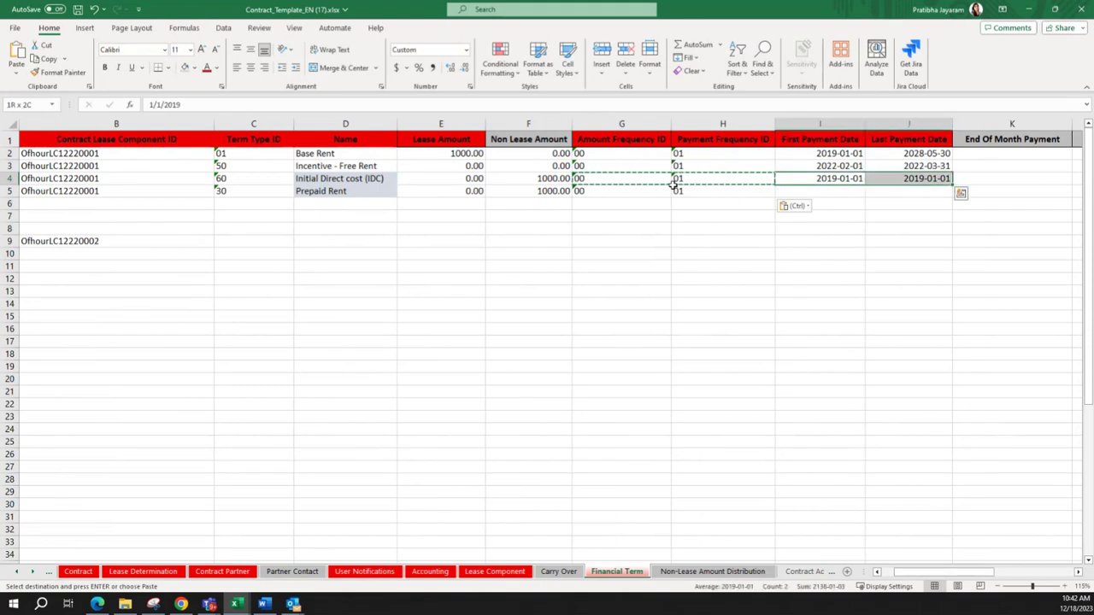
{"action": "key", "text": "ctrl+c"}
{"action": "key", "text": "Down"}
{"action": "key", "text": "ctrl+v"}
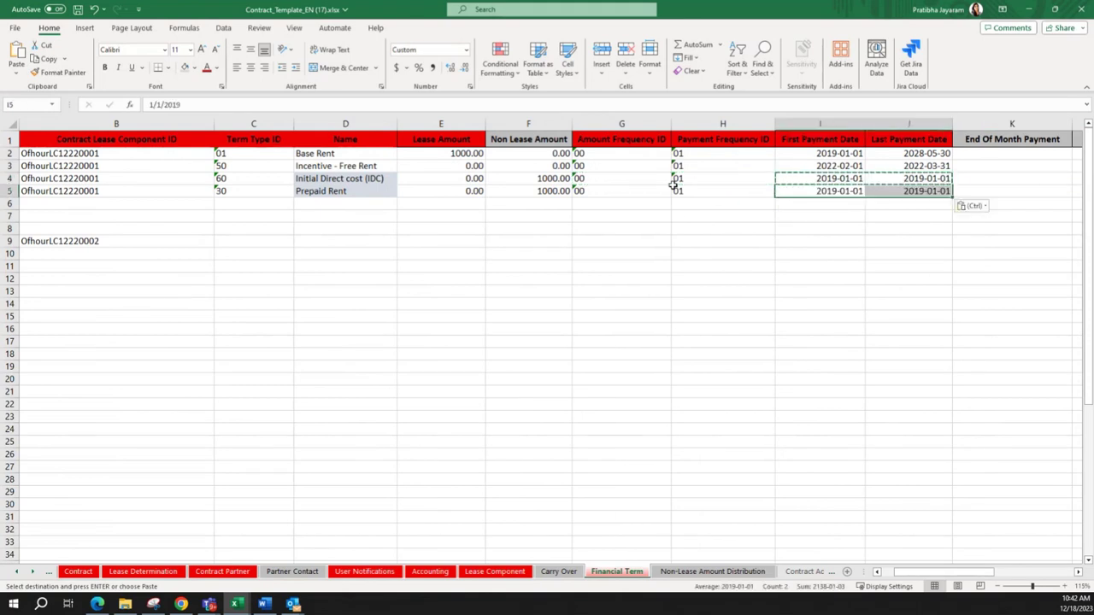
- Copy the Term(Months) and Term(Days) values from M4:N4 into M5:N5
{"action": "left_click", "coordinate": [1020, 578]}
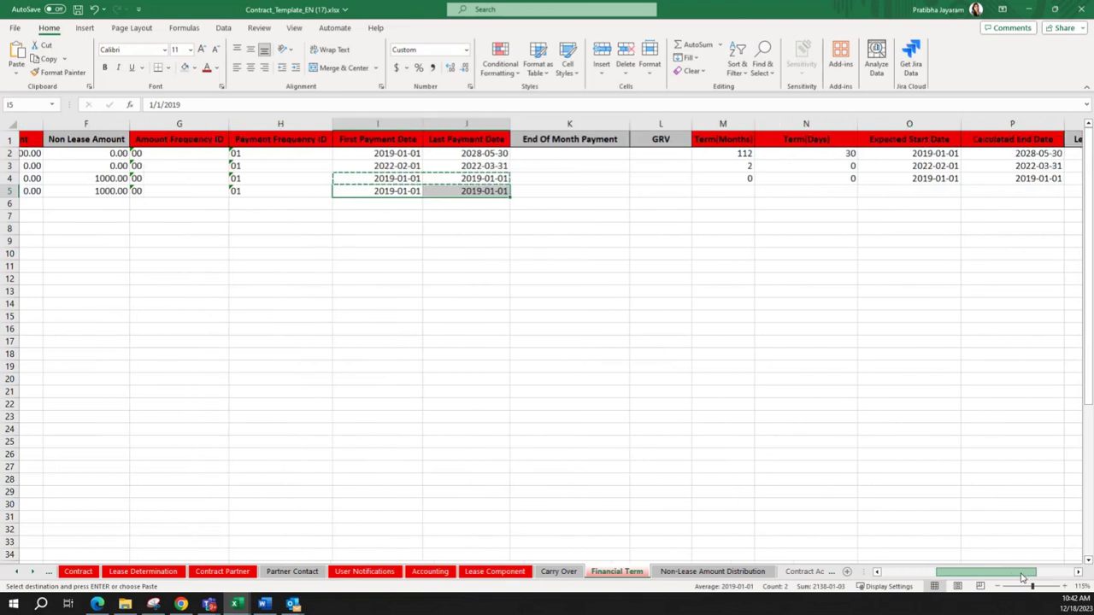
{"action": "left_click_drag", "start_coordinate": [708, 179], "coordinate": [776, 179]}
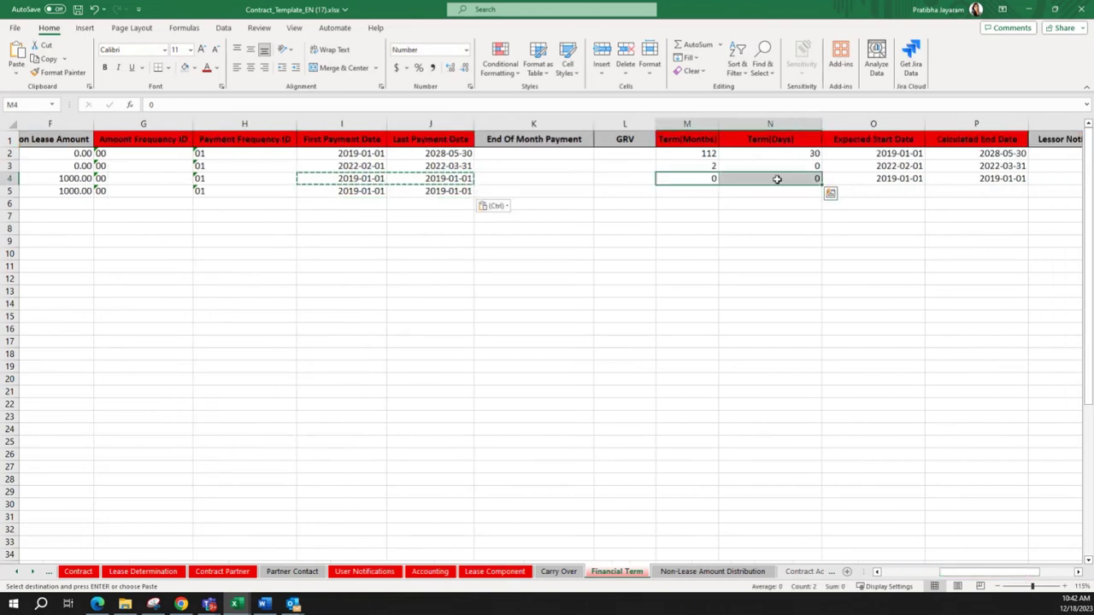
{"action": "key", "text": "ctrl+c"}
{"action": "left_click", "coordinate": [697, 193]}
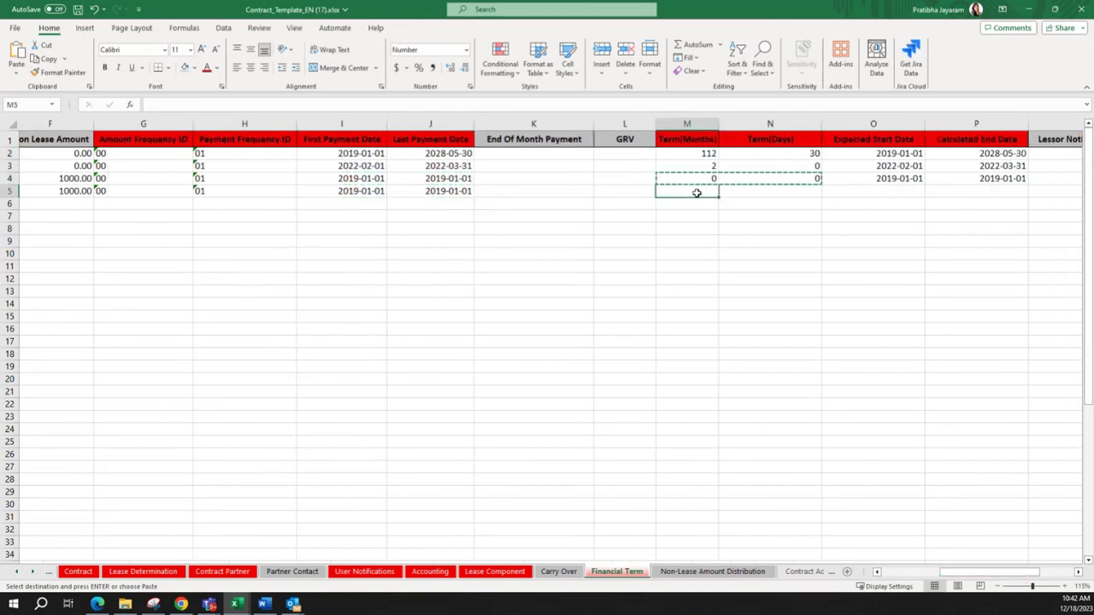
{"action": "key", "text": "ctrl+v"}
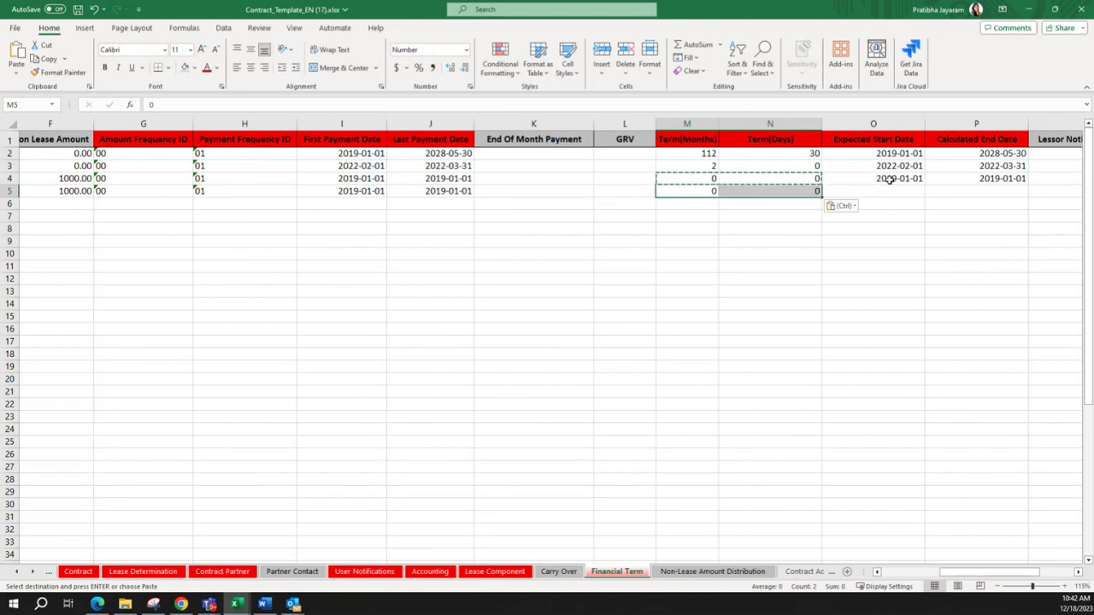
- Copy the Expected Start Date and Calculated End Date from O4:P4 into O5:P5
{"action": "left_click_drag", "start_coordinate": [881, 178], "coordinate": [957, 178]}
{"action": "key", "text": "ctrl+c"}
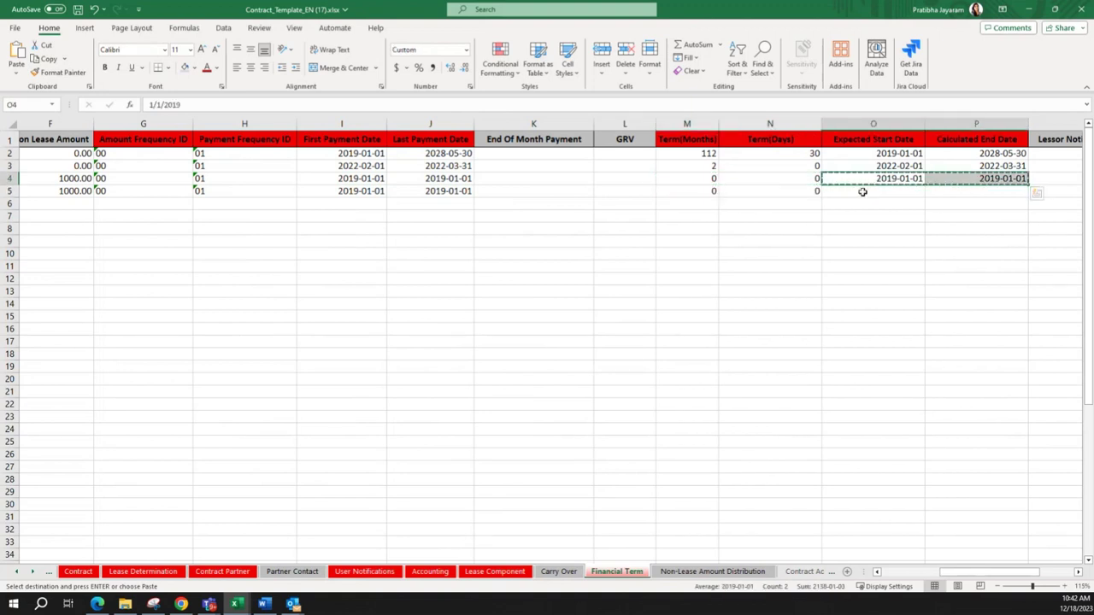
{"action": "left_click", "coordinate": [860, 190]}
{"action": "key", "text": "ctrl+v"}
{"action": "left_click", "coordinate": [959, 264]}
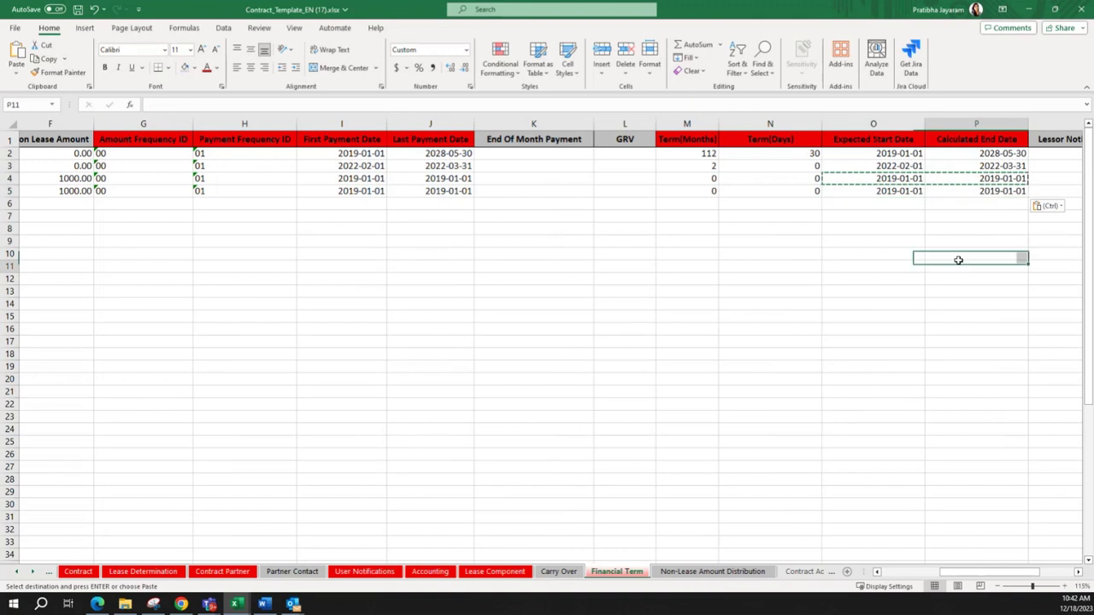
- Enter 02 as the Category of the Prepaid Rent term in row 5
{"action": "left_click_drag", "start_coordinate": [984, 573], "coordinate": [1017, 575]}
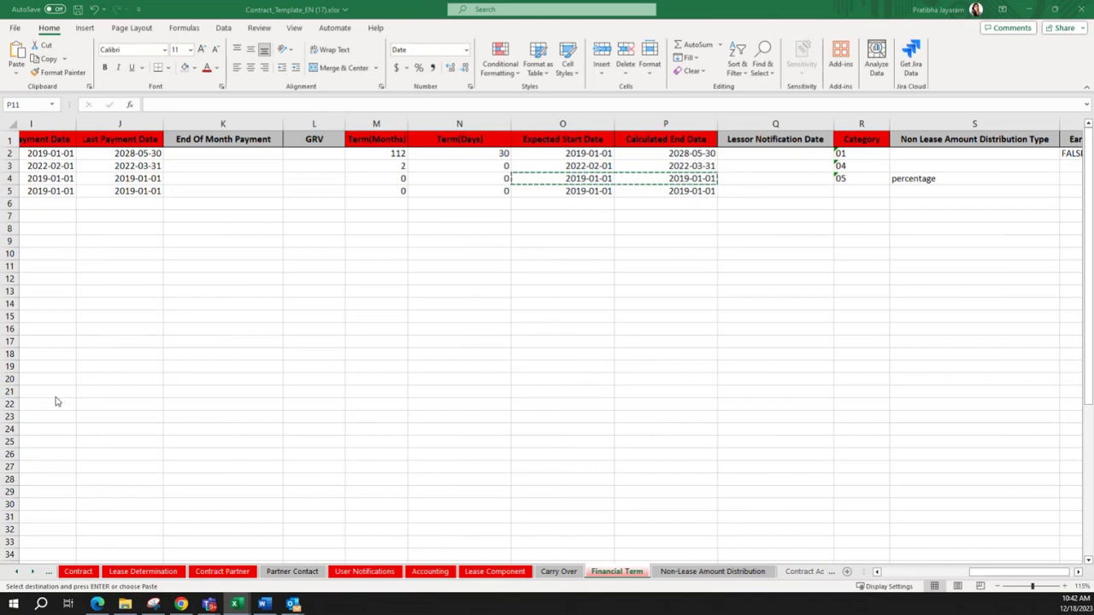
{"action": "left_click", "coordinate": [859, 191]}
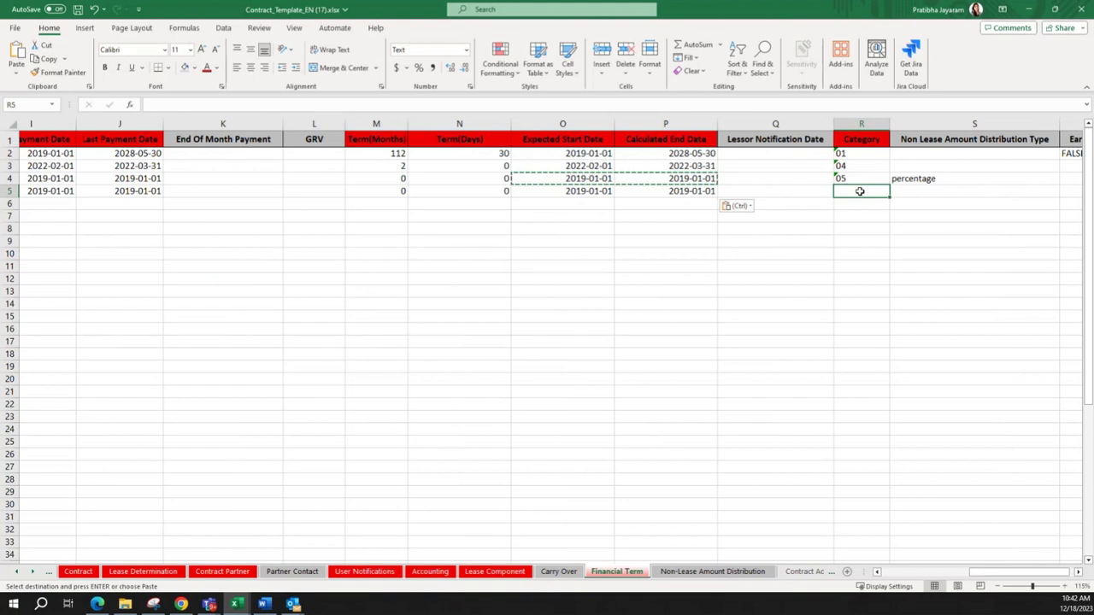
{"action": "type", "text": "02"}
{"action": "key", "text": "Tab"}
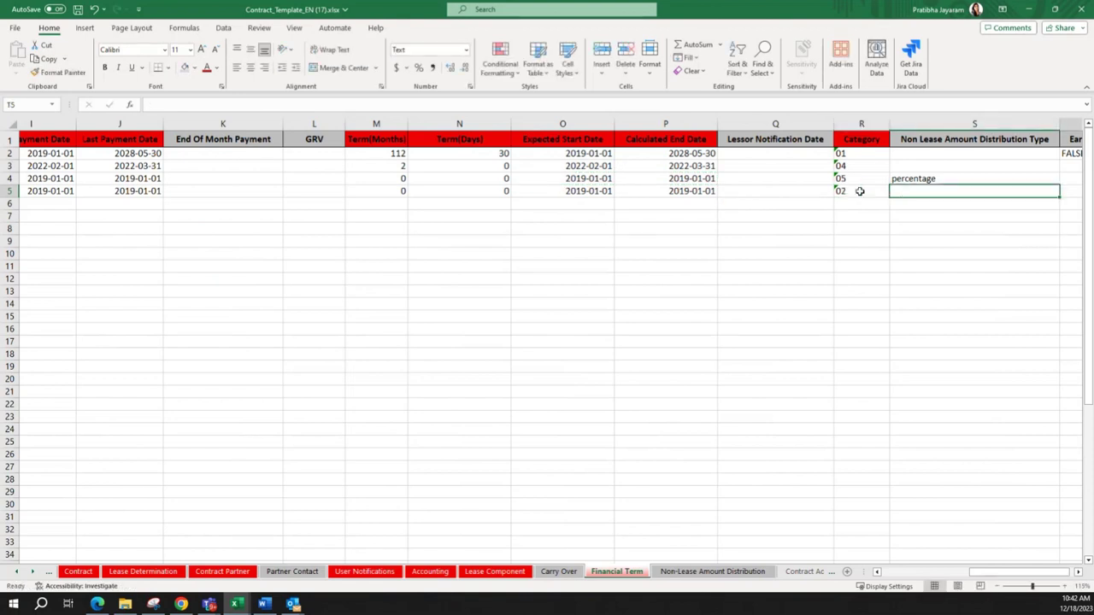
- Copy the Non Lease Amount Distribution Type "percentage" from S4 into S5
{"action": "scroll", "coordinate": [859, 191], "scroll_direction": "right", "scroll_amount": 1}
{"action": "key", "text": "Up"}
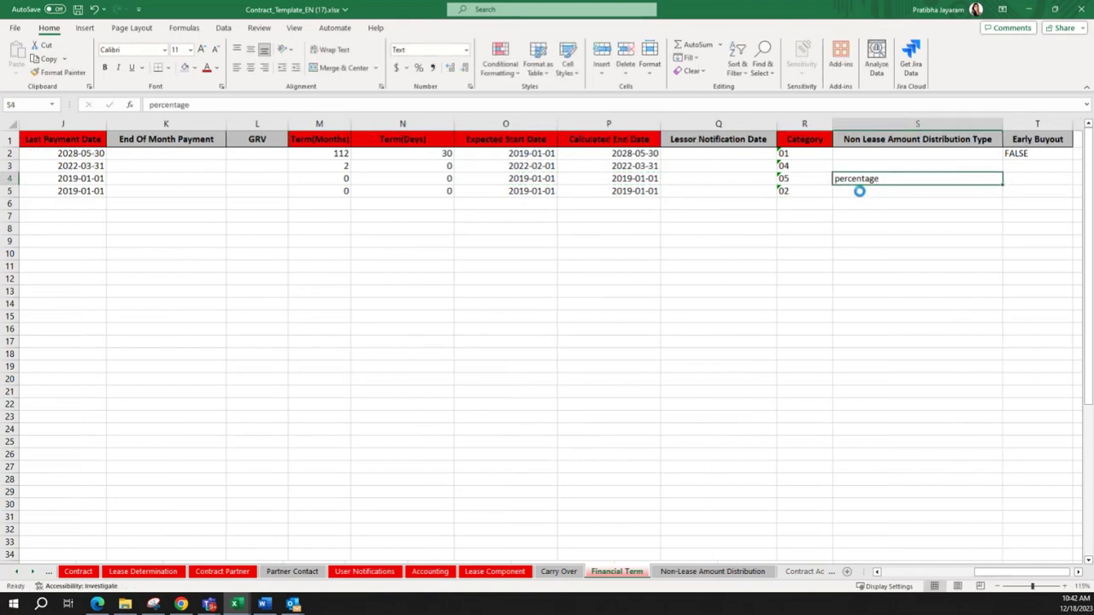
{"action": "key", "text": "ctrl+c"}
{"action": "key", "text": "Down"}
{"action": "key", "text": "ctrl+v"}
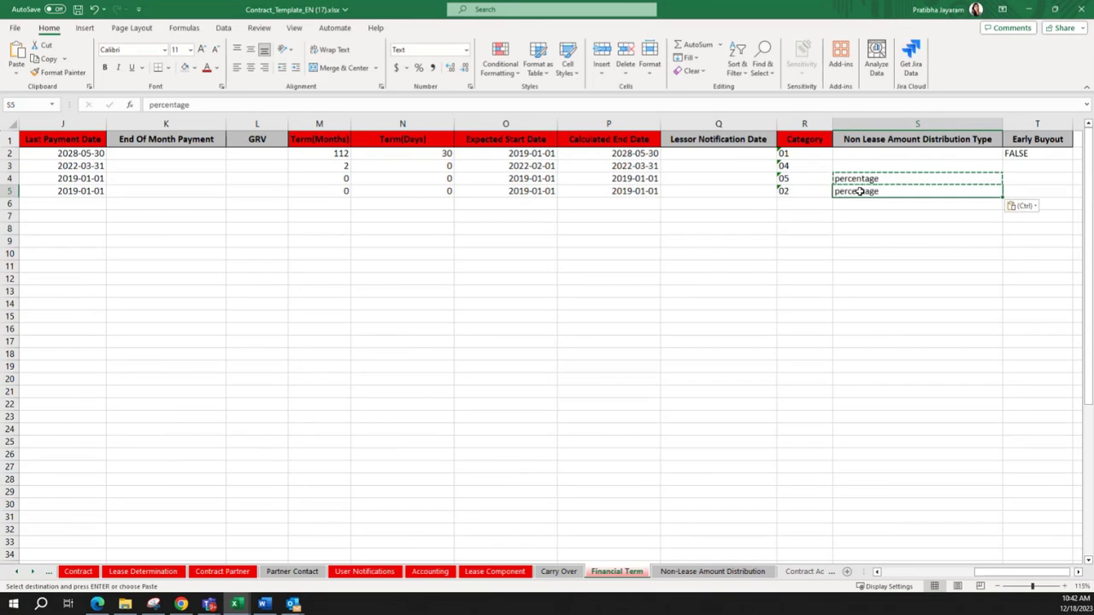
{"action": "key", "text": "Right"}
{"action": "key", "text": "Left"}
{"action": "left_click", "coordinate": [804, 253]}
- Delete the empty rows 6 to 8 so the second contract's entry directly follows the Prepaid Rent row
{"action": "left_click", "coordinate": [905, 571]}
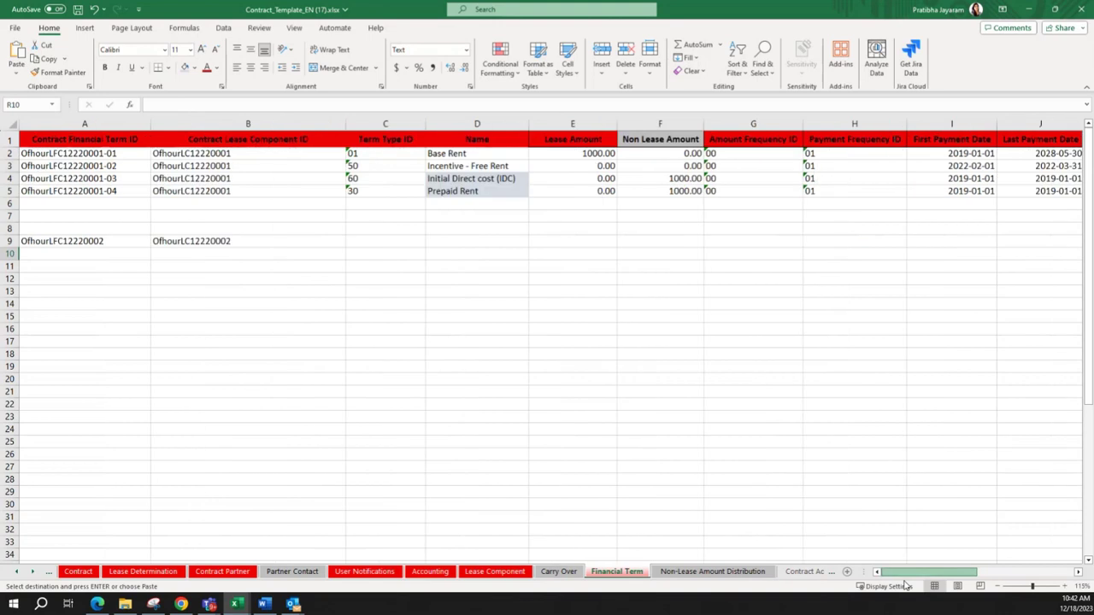
{"action": "left_click", "coordinate": [204, 253]}
{"action": "left_click_drag", "start_coordinate": [10, 204], "coordinate": [11, 232]}
{"action": "key", "text": "ctrl+minus"}
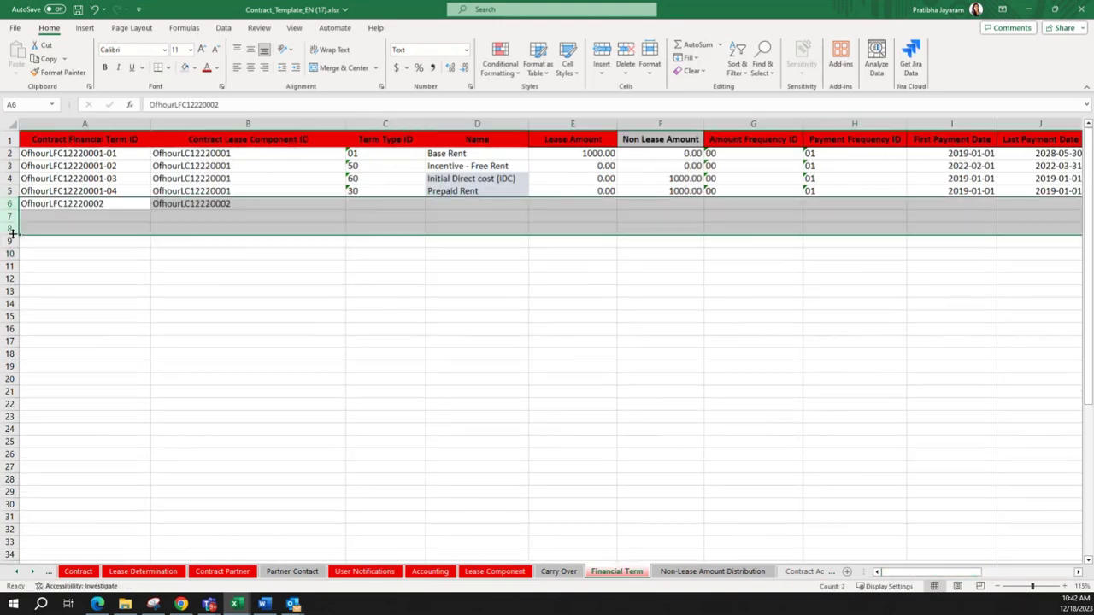
{"action": "left_click", "coordinate": [367, 251]}
- Copy the Base Rent term details from C2:T2 into row 6 starting at C6, and save the workbook
{"action": "left_click", "coordinate": [242, 209]}
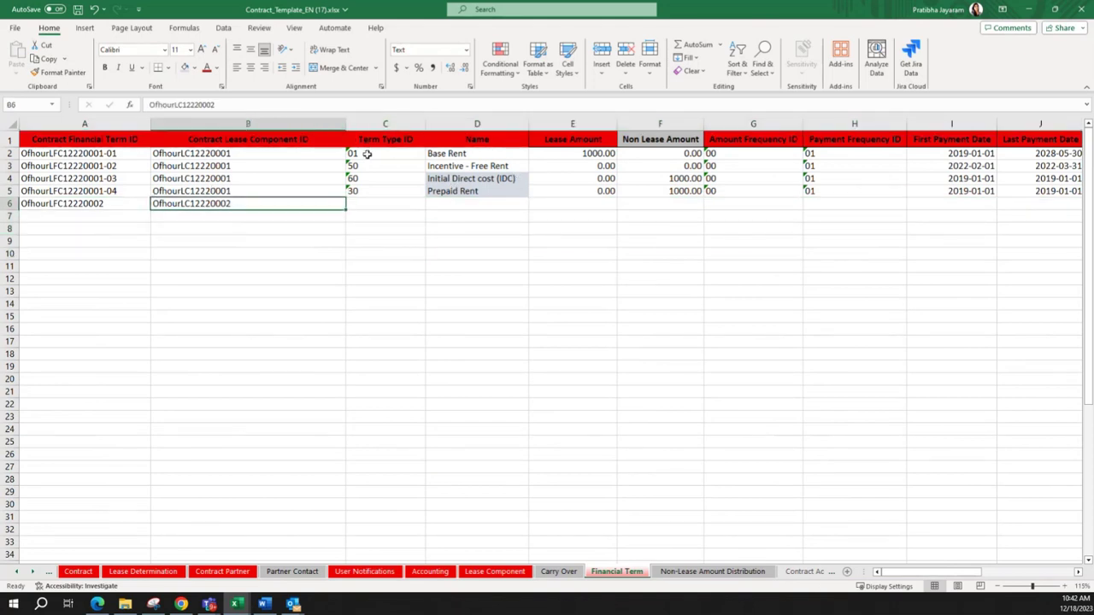
{"action": "left_click_drag", "start_coordinate": [365, 153], "coordinate": [1048, 157]}
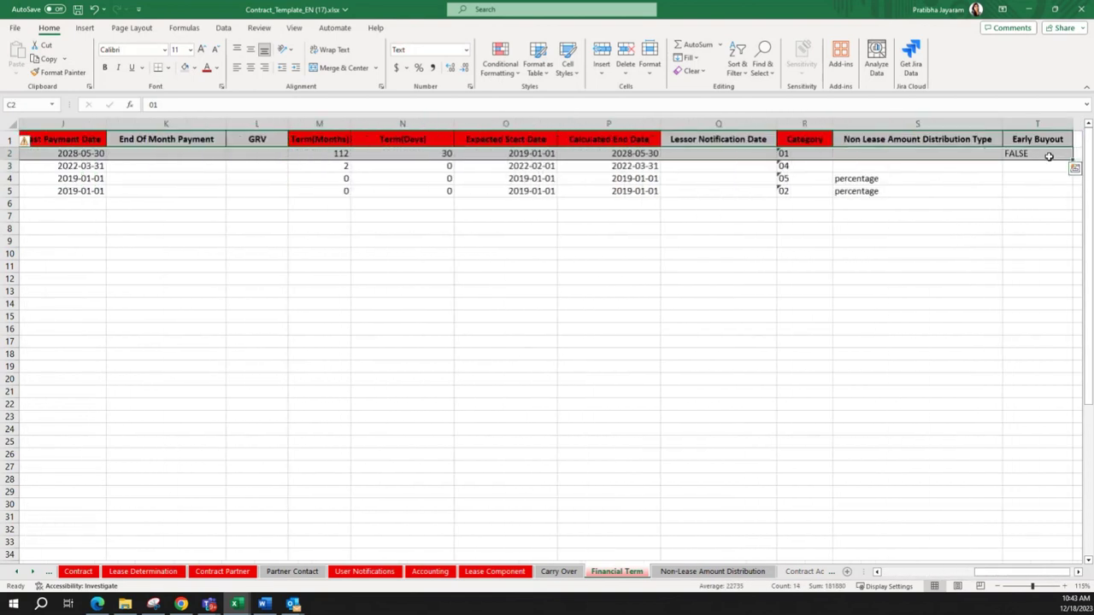
{"action": "key", "text": "ctrl+c"}
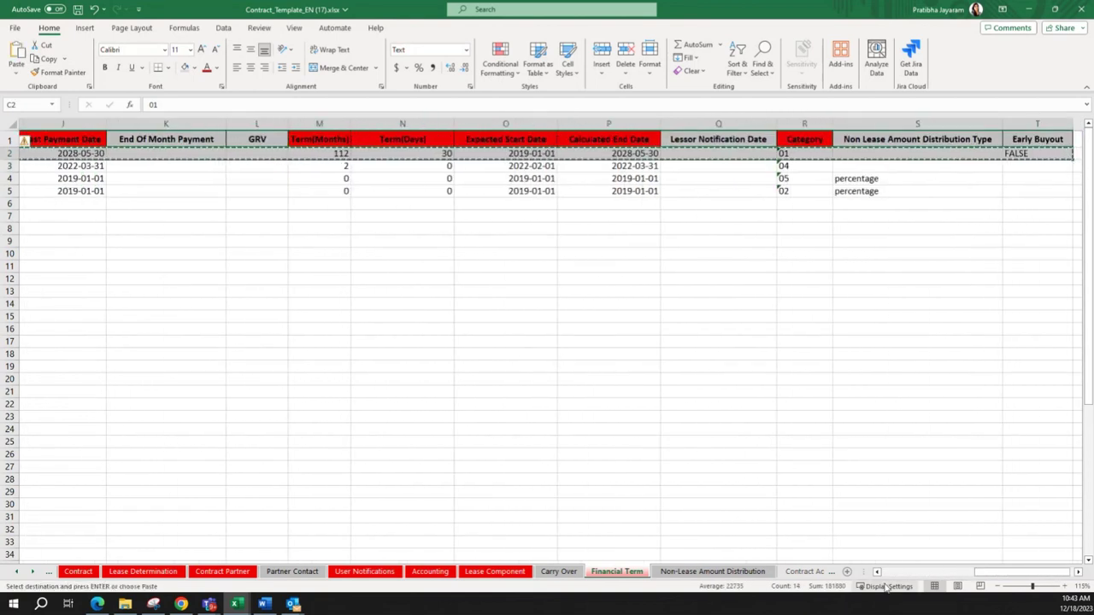
{"action": "left_click_drag", "start_coordinate": [991, 576], "coordinate": [897, 577]}
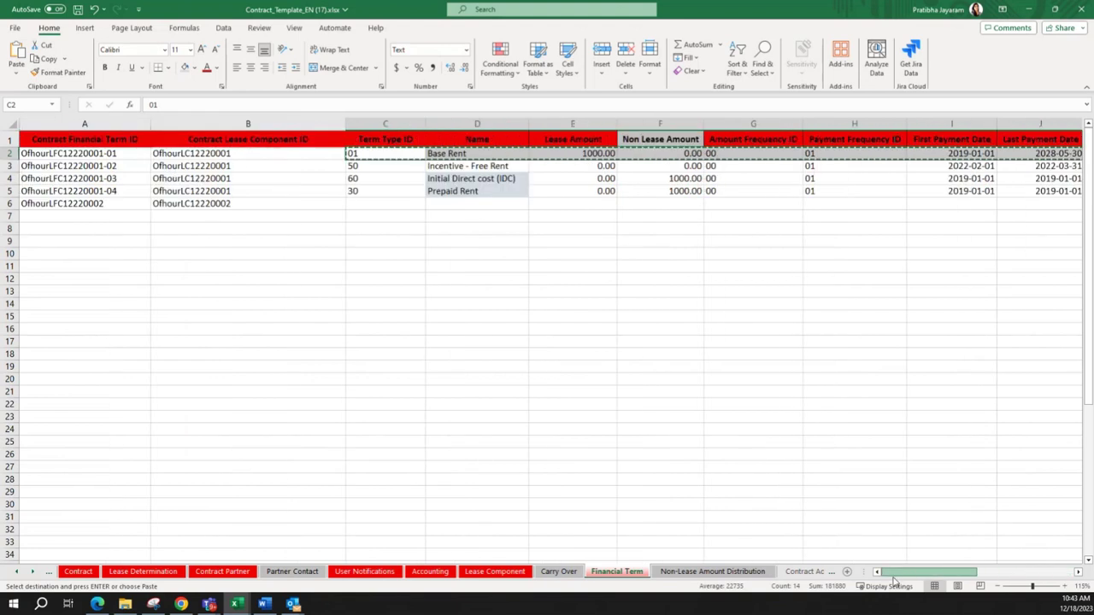
{"action": "left_click", "coordinate": [361, 211]}
{"action": "key", "text": "ctrl+v"}
{"action": "left_click", "coordinate": [606, 340]}
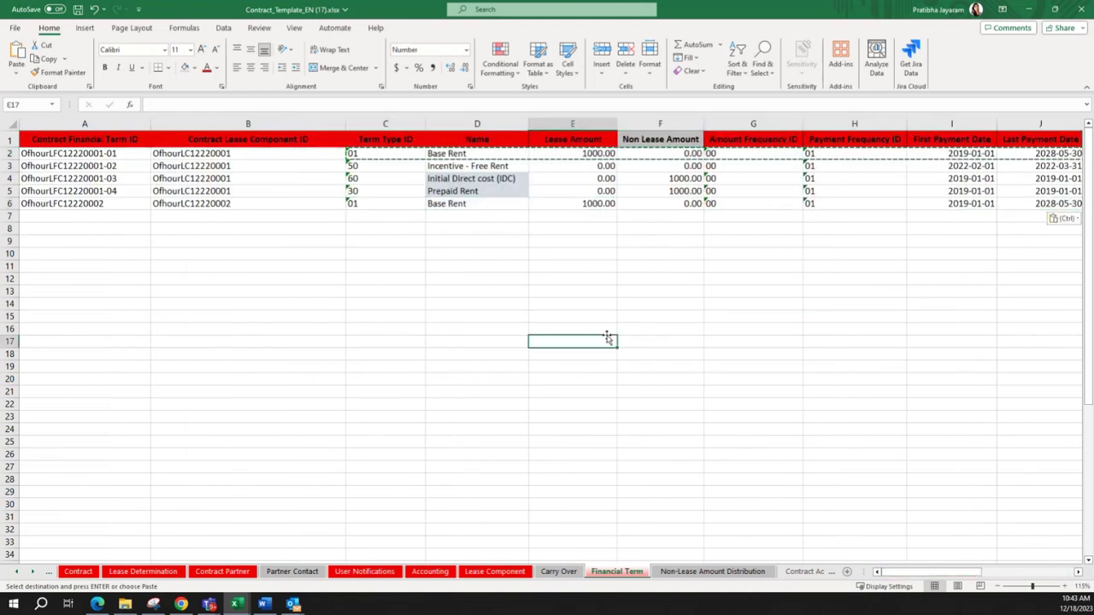
{"action": "key", "text": "ctrl+s"}
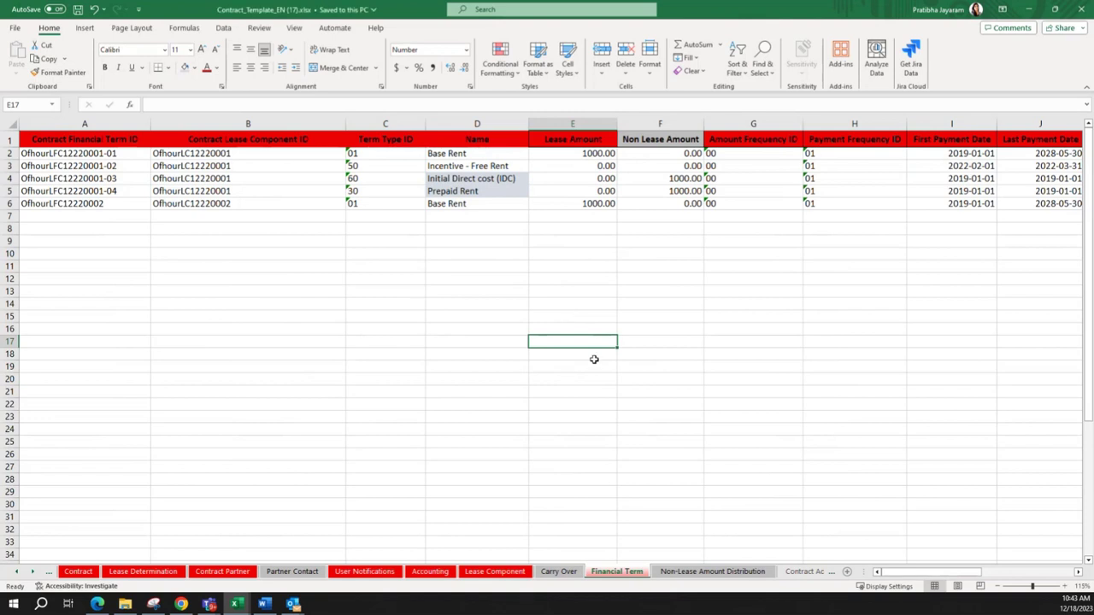
- Clear the sample entries from B2:E10 on the Non-Lease Amount Distribution sheet
{"action": "left_click", "coordinate": [685, 575]}
{"action": "left_click", "coordinate": [81, 166]}
{"action": "left_click", "coordinate": [689, 575]}
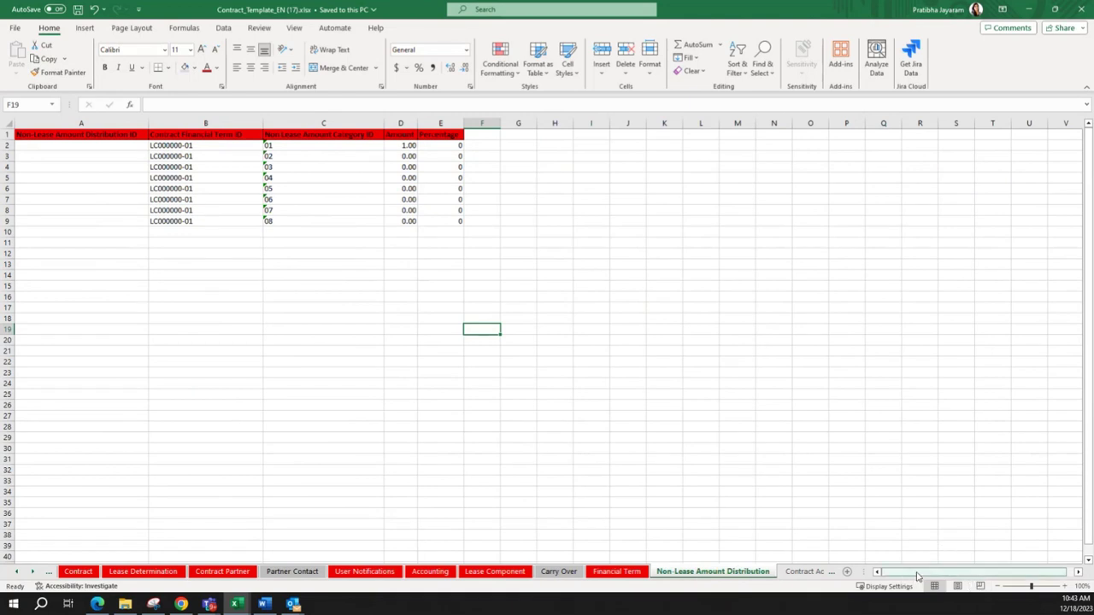
{"action": "left_click_drag", "start_coordinate": [917, 577], "coordinate": [930, 577]}
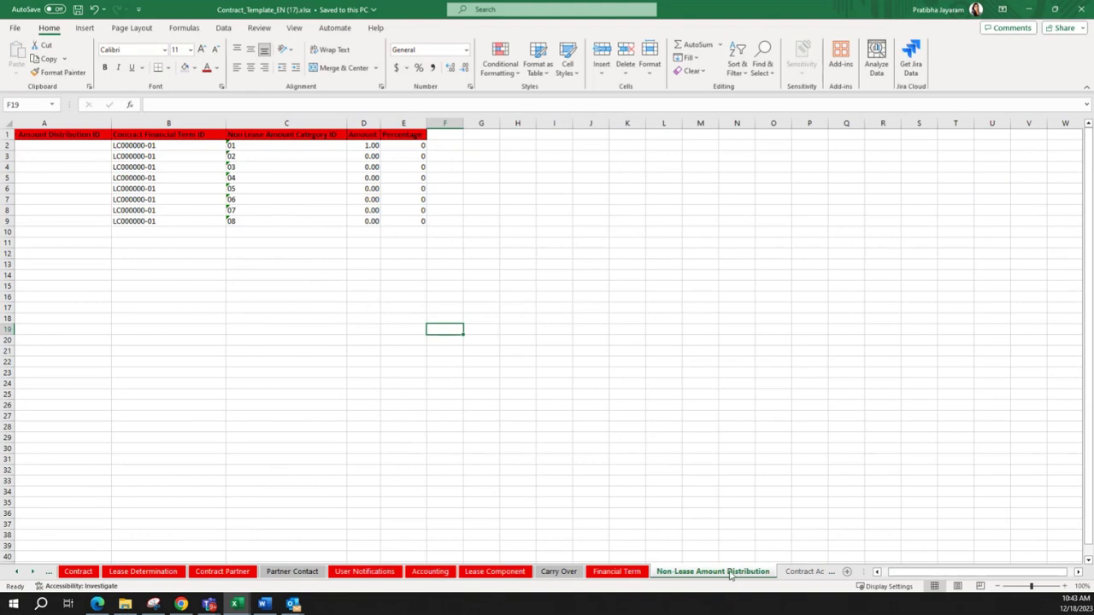
{"action": "left_click", "coordinate": [616, 572]}
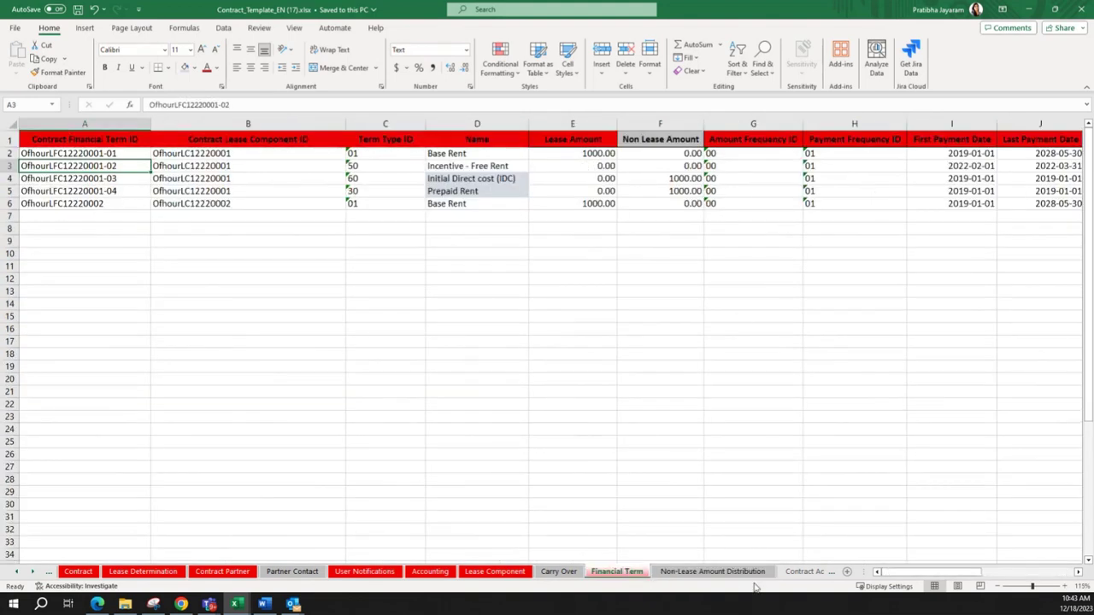
{"action": "left_click", "coordinate": [712, 571]}
{"action": "scroll", "coordinate": [936, 584], "scroll_direction": "left", "scroll_amount": 2}
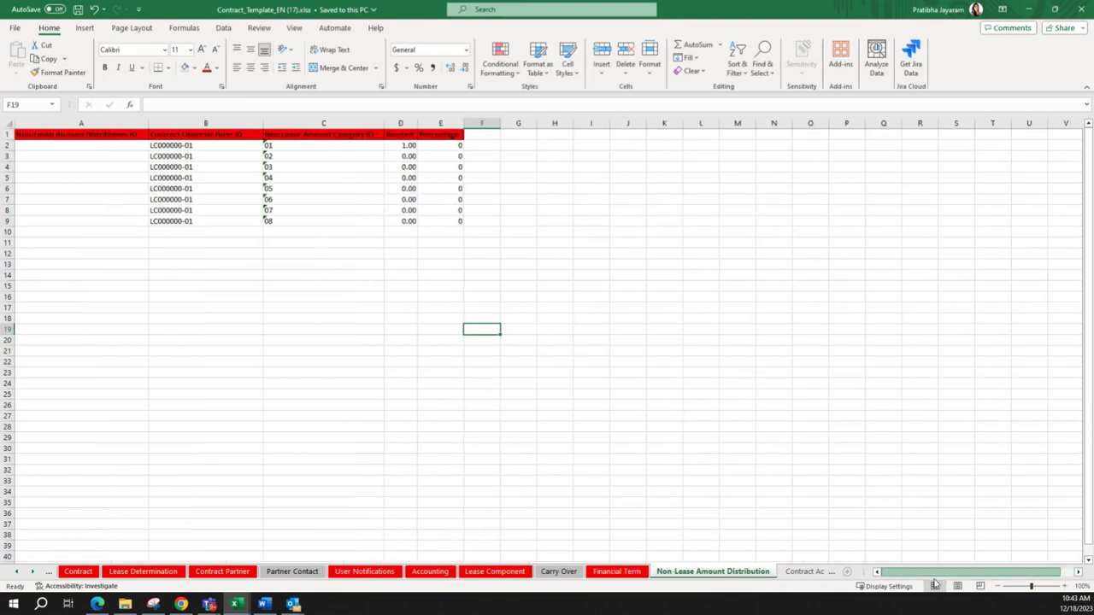
{"action": "left_click_drag", "start_coordinate": [173, 143], "coordinate": [427, 232]}
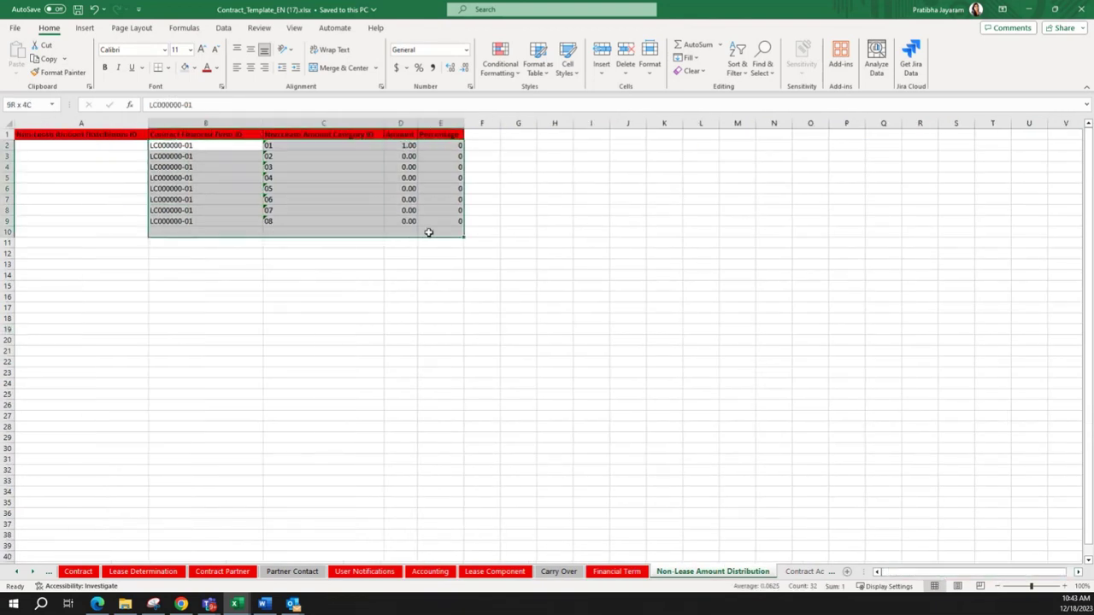
{"action": "key", "text": "Delete"}
{"action": "left_click", "coordinate": [81, 182]}
{"action": "left_click", "coordinate": [80, 137]}
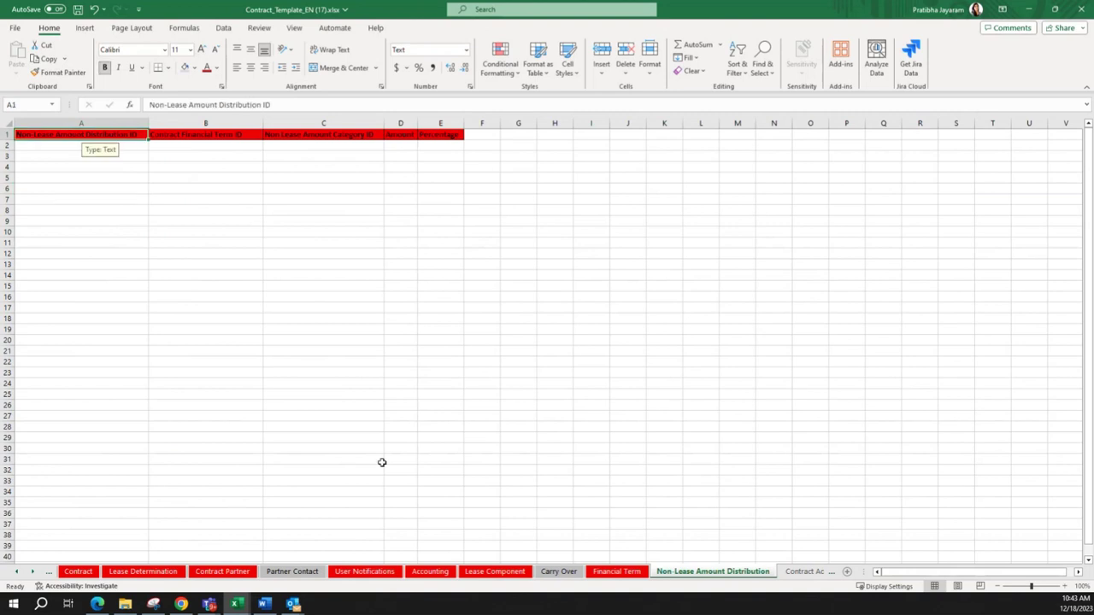
- Copy the IDC and Prepaid Rent Contract Financial Term IDs from A4:A5 of Financial Term into B2:B3 of Non-Lease Amount Distribution
{"action": "left_click", "coordinate": [504, 573]}
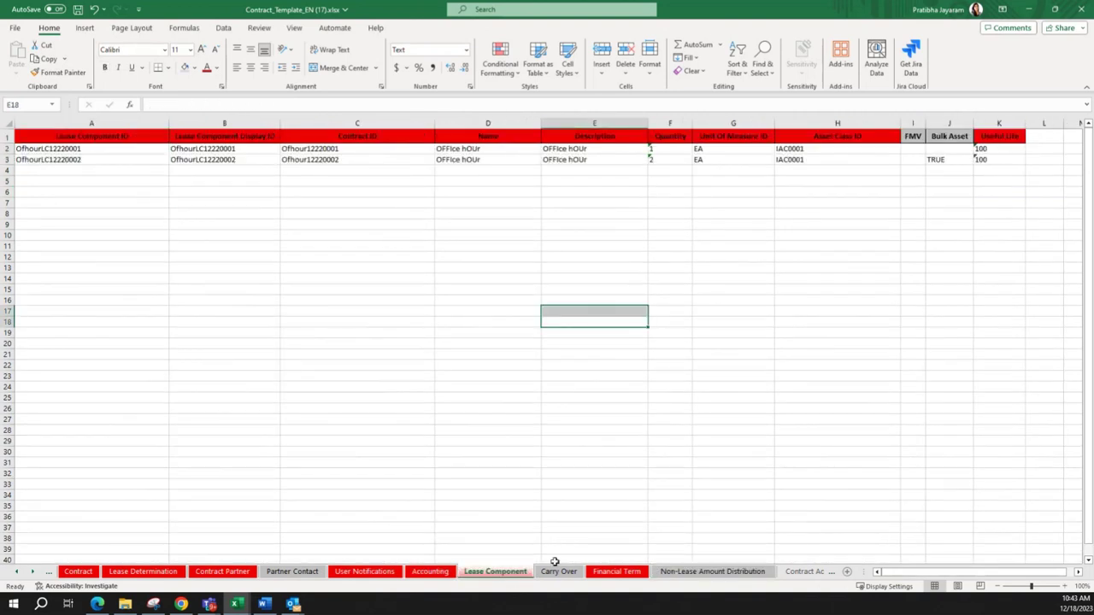
{"action": "left_click", "coordinate": [616, 570]}
{"action": "left_click", "coordinate": [466, 182]}
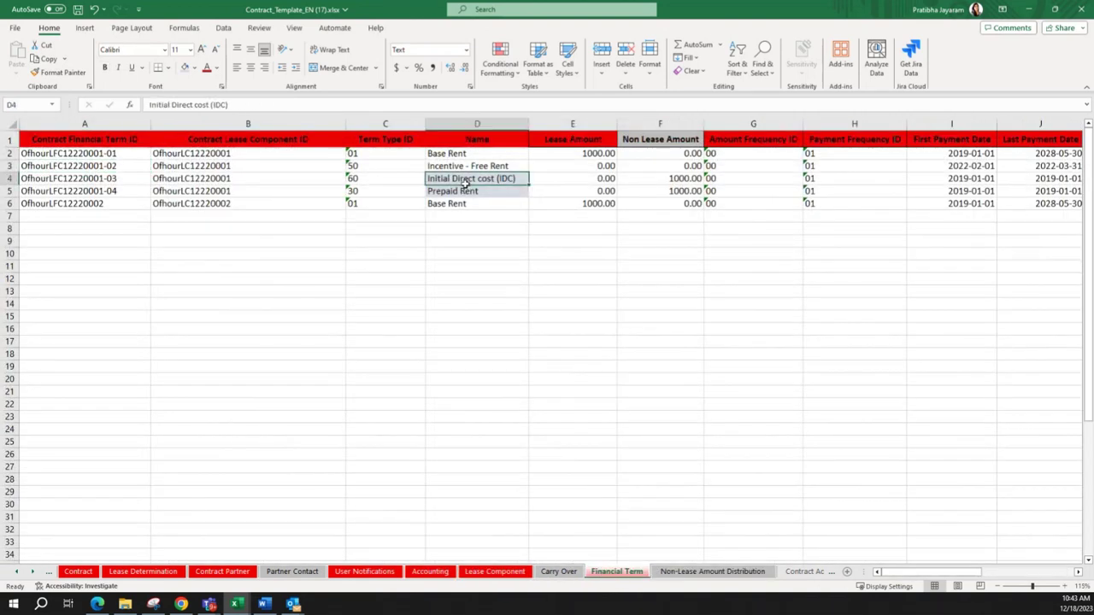
{"action": "left_click_drag", "start_coordinate": [466, 182], "coordinate": [469, 188]}
{"action": "left_click", "coordinate": [175, 190]}
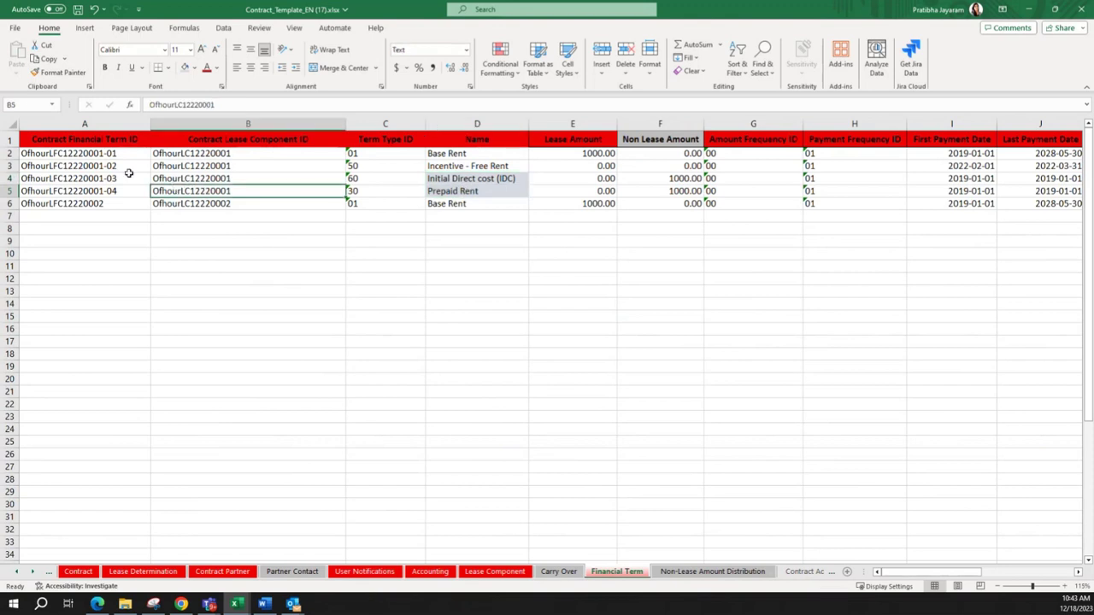
{"action": "left_click_drag", "start_coordinate": [122, 177], "coordinate": [123, 190]}
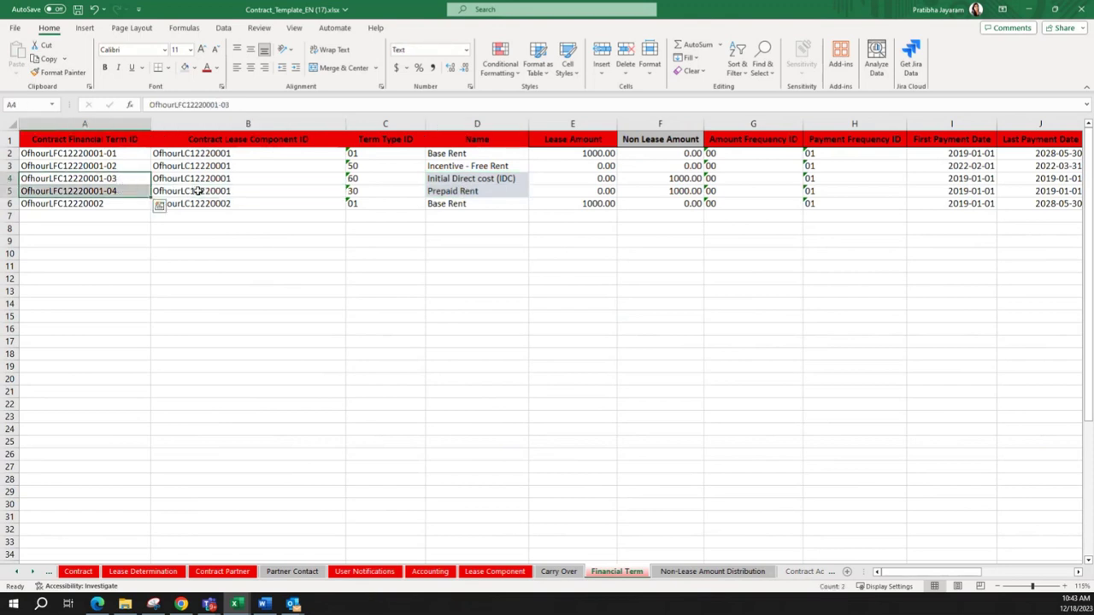
{"action": "key", "text": "ctrl+c"}
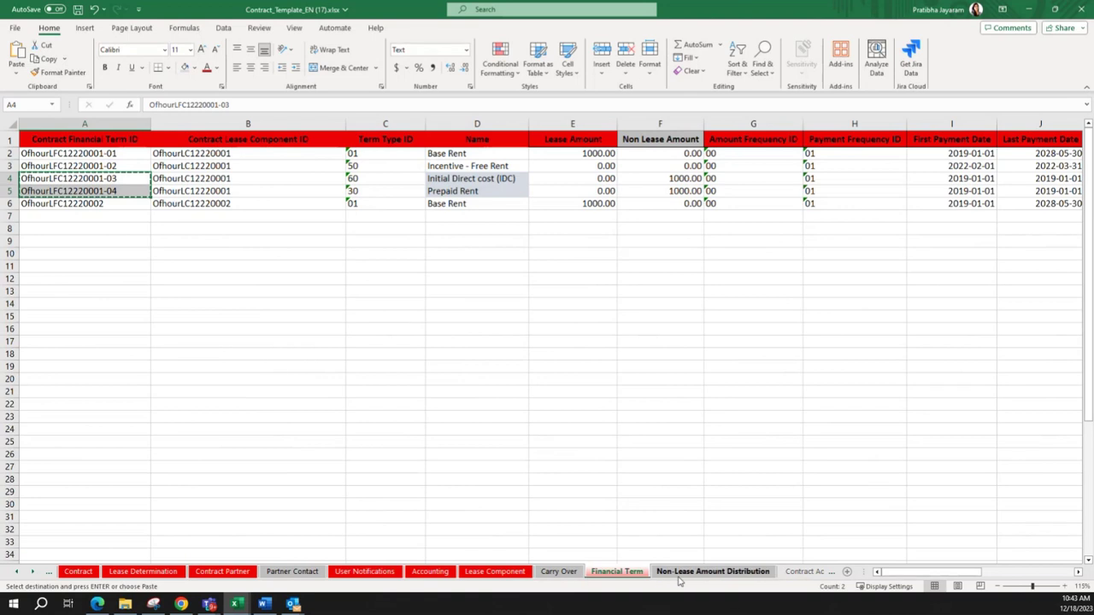
{"action": "left_click", "coordinate": [712, 571]}
{"action": "left_click", "coordinate": [73, 151]}
{"action": "left_click", "coordinate": [162, 145]}
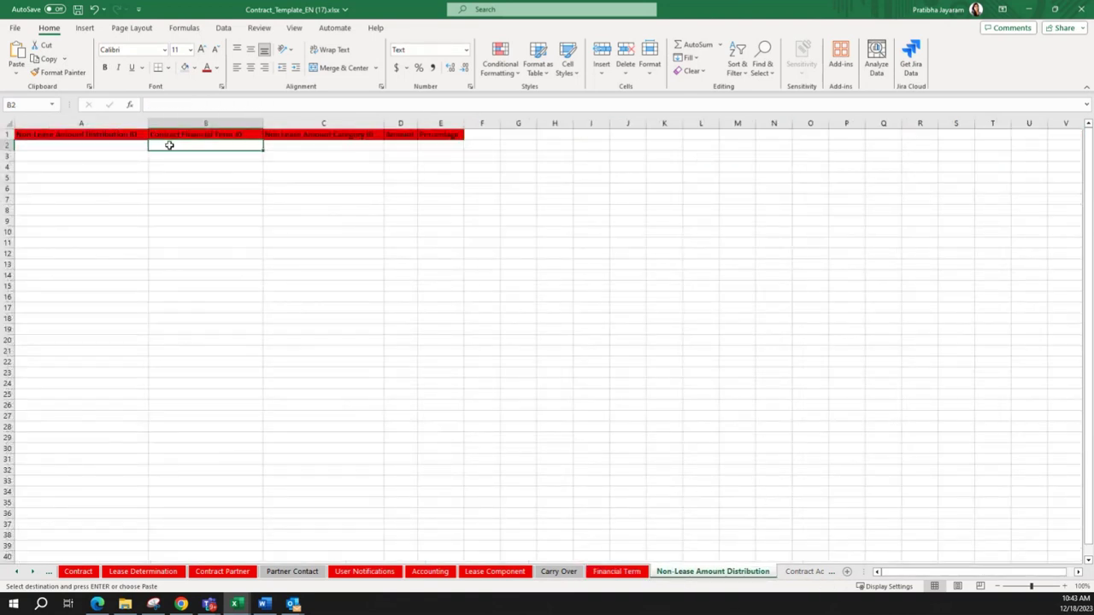
{"action": "key", "text": "ctrl+v"}
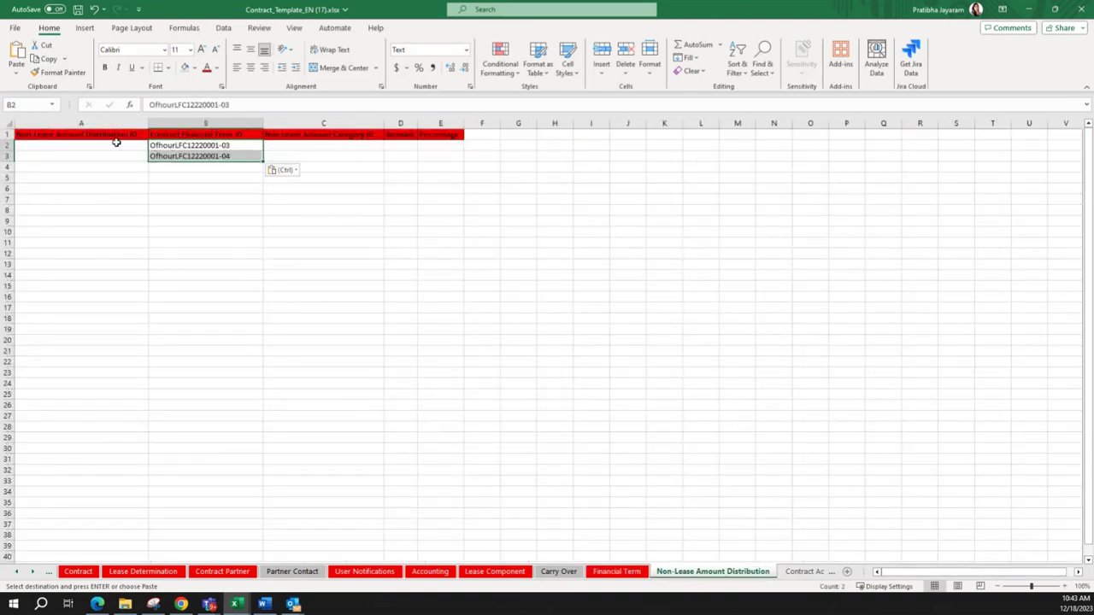
- Copy the Contract Financial Term IDs from B2:B3 into the Non-Lease Amount Distribution ID cells A2:A3
{"action": "key", "text": "ctrl+c"}
{"action": "left_click", "coordinate": [78, 145]}
{"action": "key", "text": "ctrl+v"}
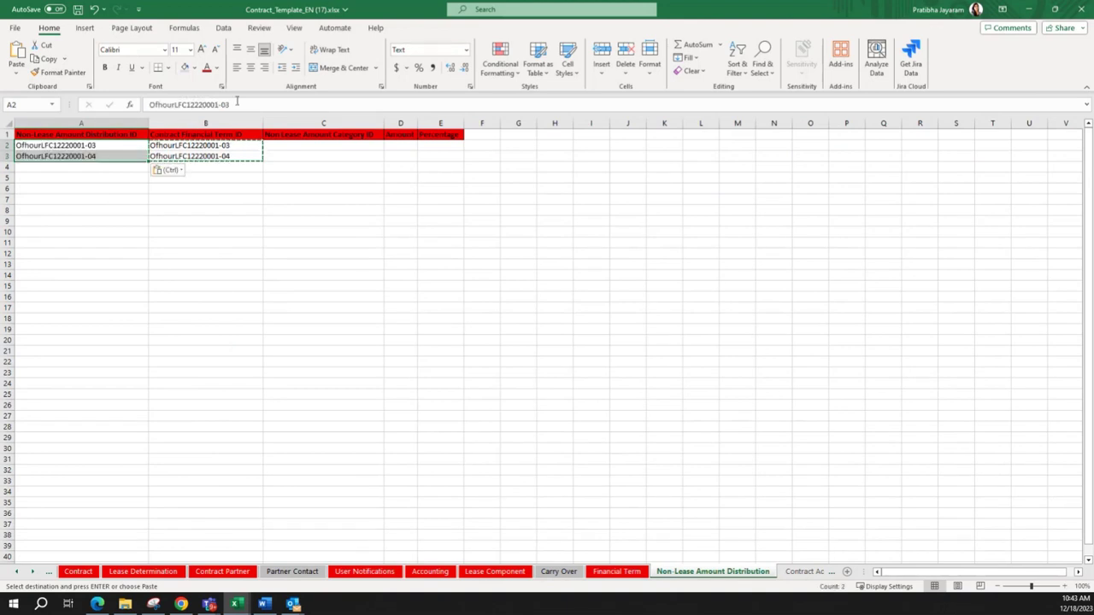
- Append -01 to the Non-Lease Amount Distribution ID in A2 and -02 to the one in A3
{"action": "left_click", "coordinate": [247, 104]}
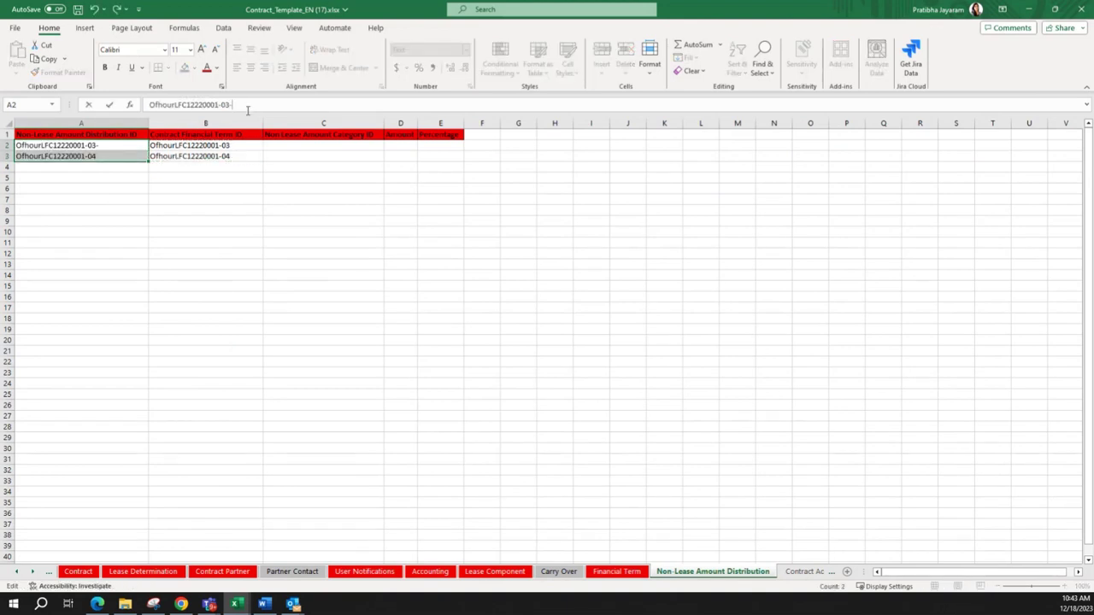
{"action": "key", "text": "Return"}
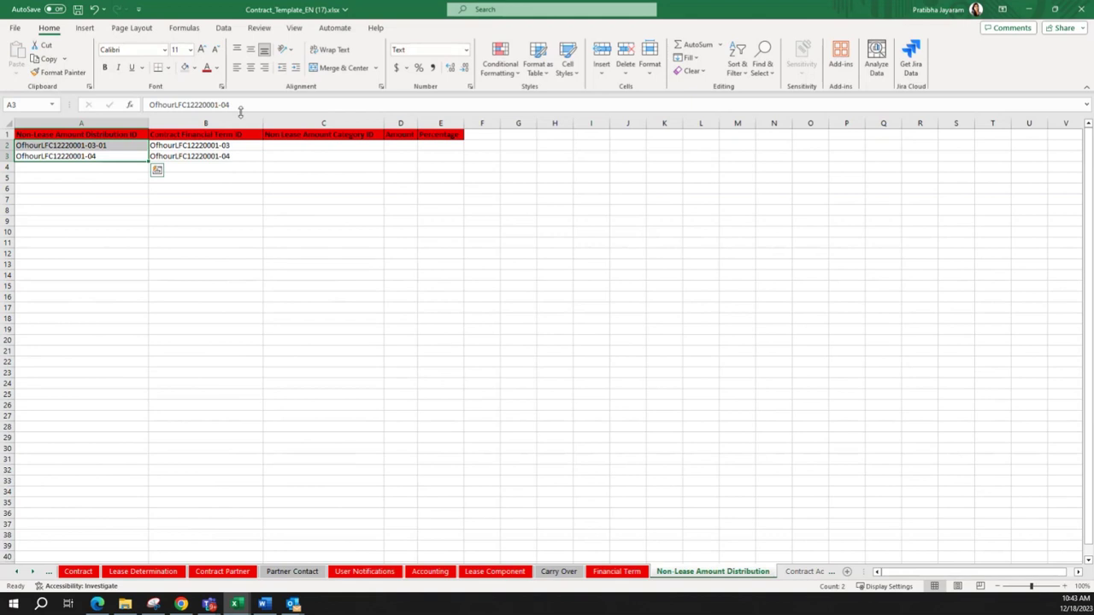
{"action": "left_click", "coordinate": [100, 156]}
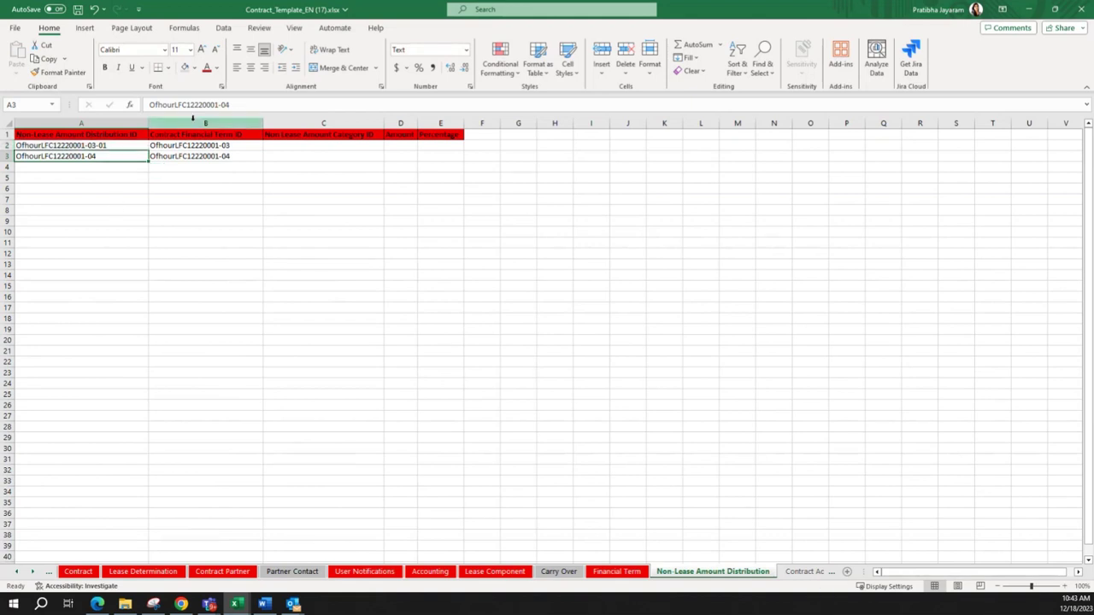
{"action": "left_click", "coordinate": [242, 104]}
{"action": "type", "text": "-02"}
{"action": "key", "text": "Return"}
{"action": "key", "text": "Up"}
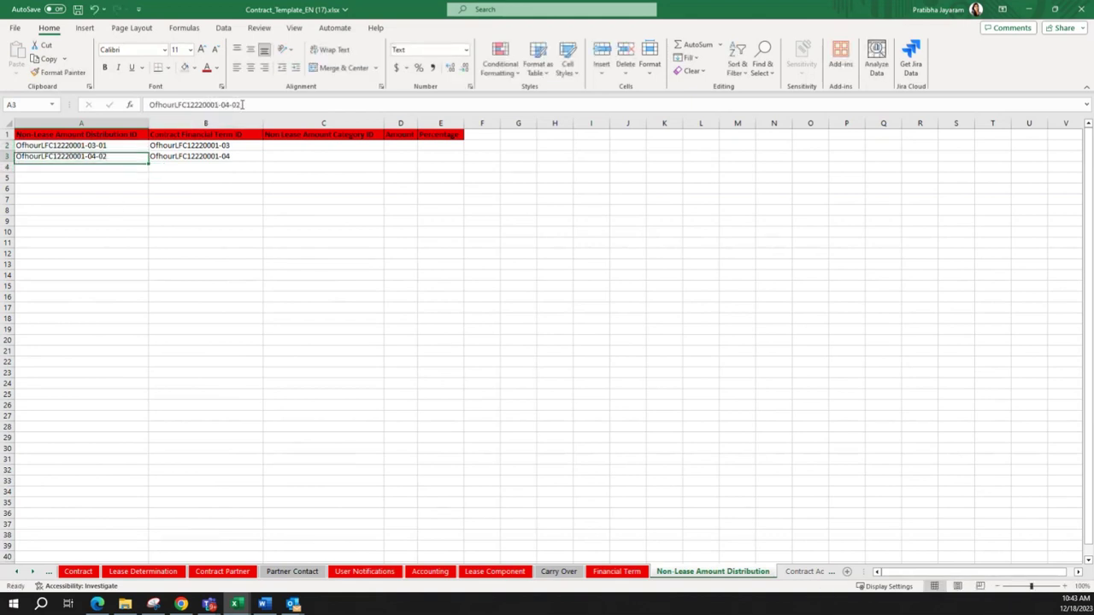
- Look up the Non-Lease Amount Category codes in the Back end details document in Word
{"action": "key", "text": "Right"}
{"action": "key", "text": "Right"}
{"action": "key", "text": "Left"}
{"action": "key", "text": "Up"}
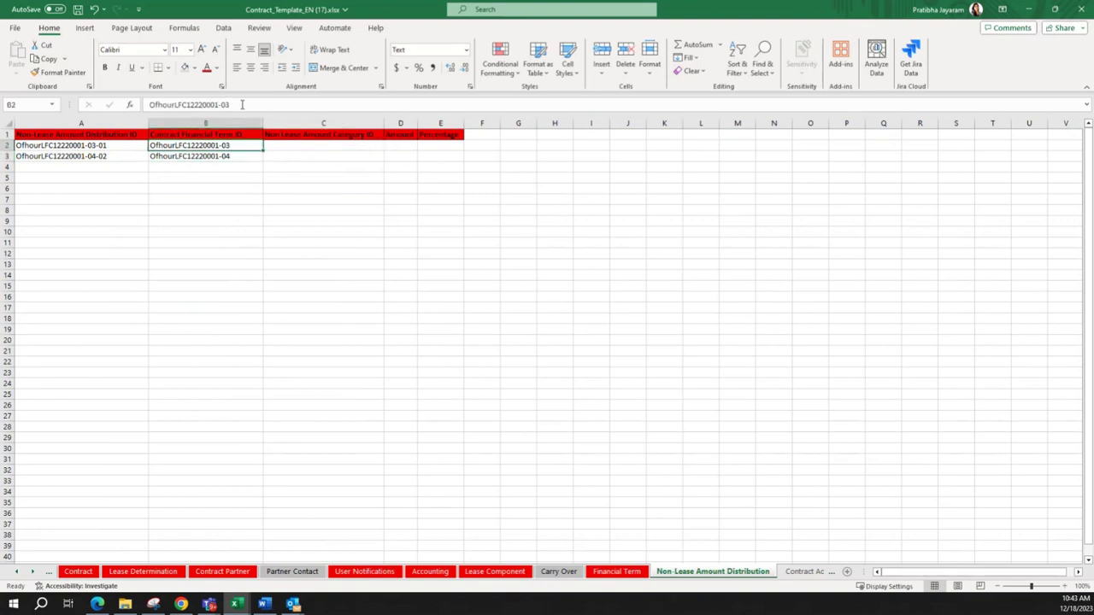
{"action": "key", "text": "Right"}
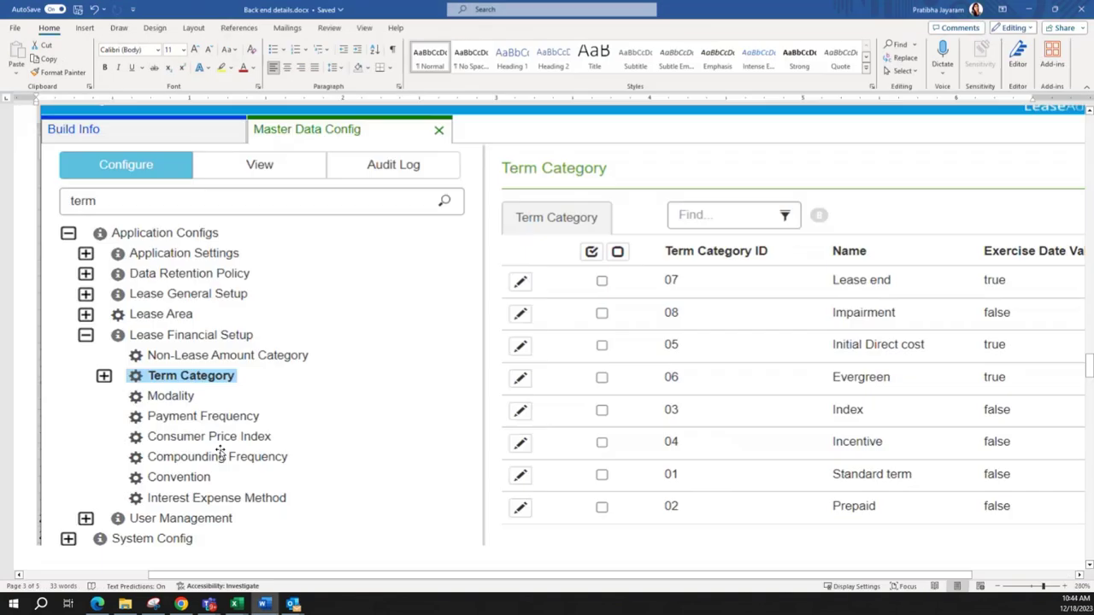
{"action": "scroll", "coordinate": [152, 415], "scroll_direction": "up", "scroll_amount": 15}
{"action": "scroll", "coordinate": [152, 415], "scroll_direction": "up", "scroll_amount": 3}
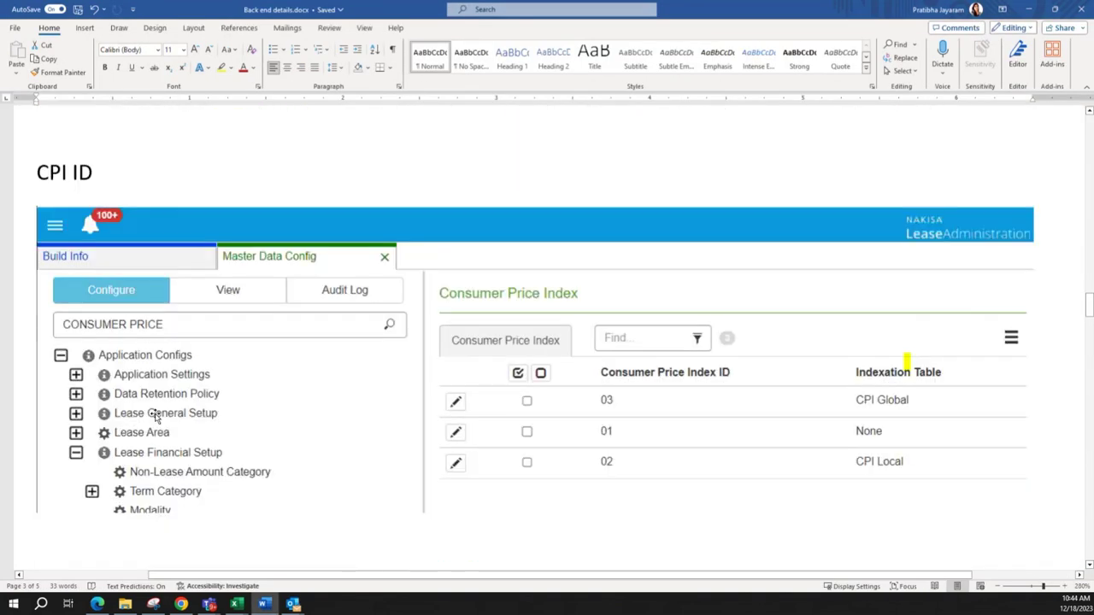
{"action": "scroll", "coordinate": [154, 414], "scroll_direction": "down", "scroll_amount": 15}
{"action": "scroll", "coordinate": [156, 419], "scroll_direction": "down", "scroll_amount": 15}
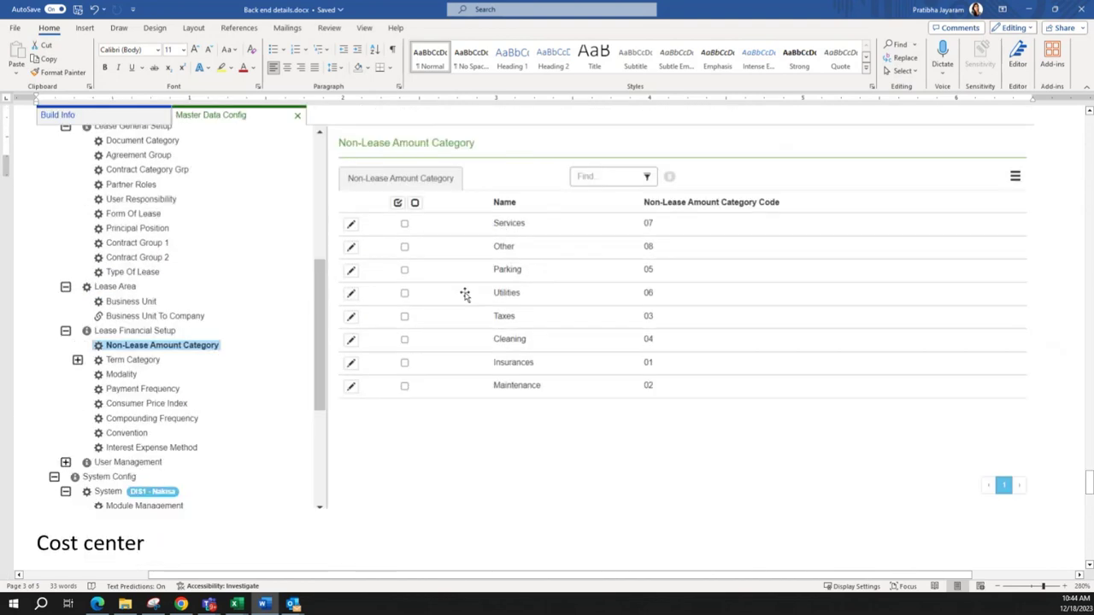
{"action": "scroll", "coordinate": [667, 361], "scroll_direction": "up", "scroll_amount": 4}
{"action": "scroll", "coordinate": [586, 484], "scroll_direction": "down", "scroll_amount": 2}
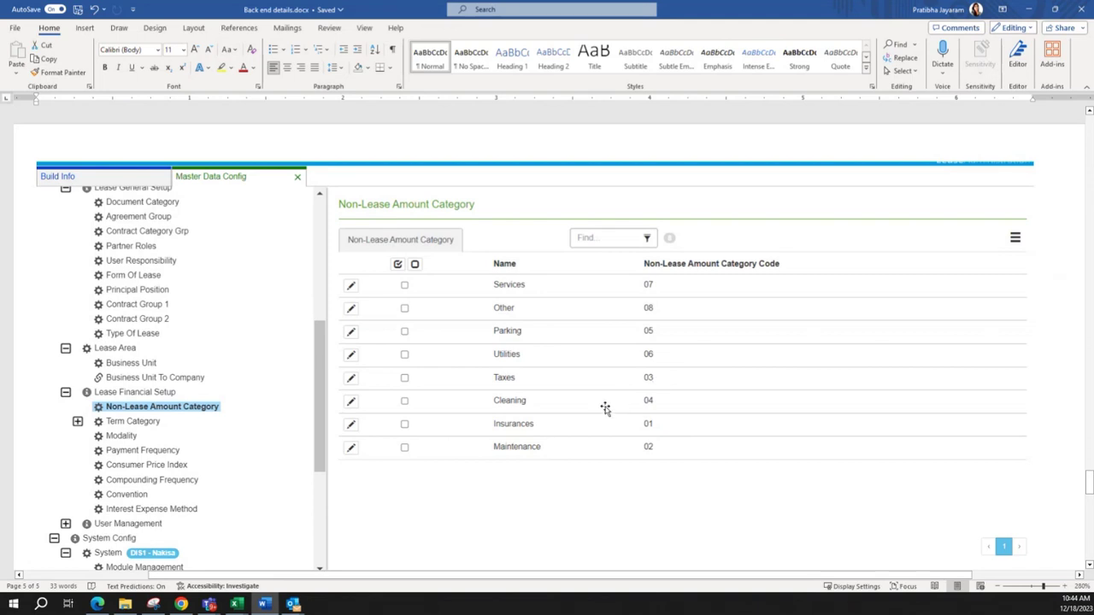
- Back in the Excel template, insert a row above row 3 and continue the distribution ID from A2 into A3, ending in -03-02
{"action": "key", "text": "alt+Tab"}
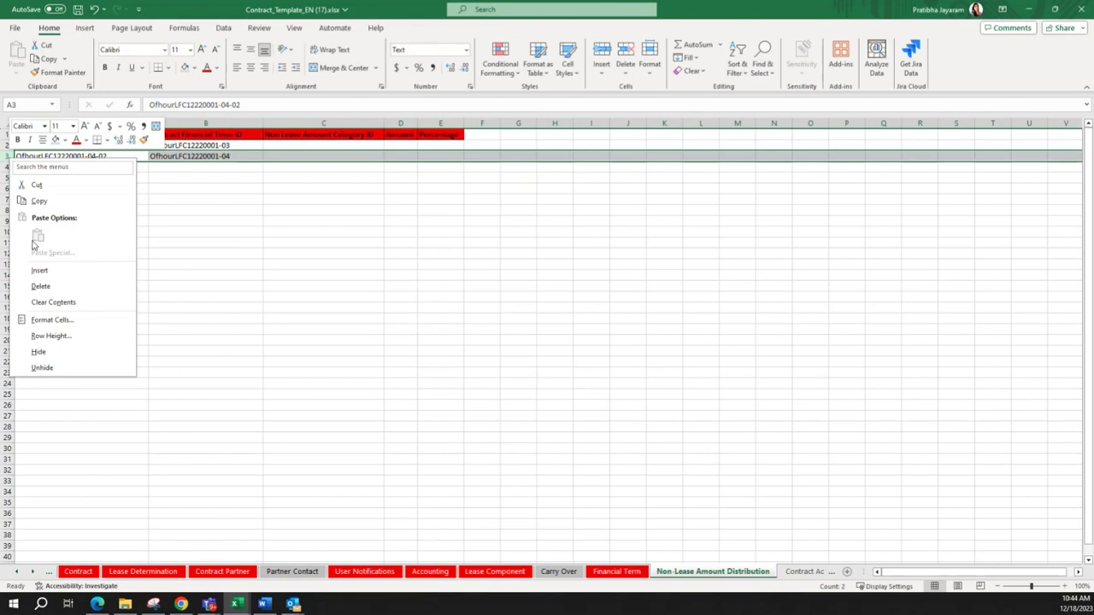
{"action": "left_click", "coordinate": [39, 270]}
{"action": "left_click_drag", "start_coordinate": [43, 146], "coordinate": [145, 161]}
{"action": "left_click", "coordinate": [137, 146]}
- Copy the IDC Contract Financial Term ID from B2 into B3 of Non-Lease Amount Distribution
{"action": "left_click", "coordinate": [200, 146]}
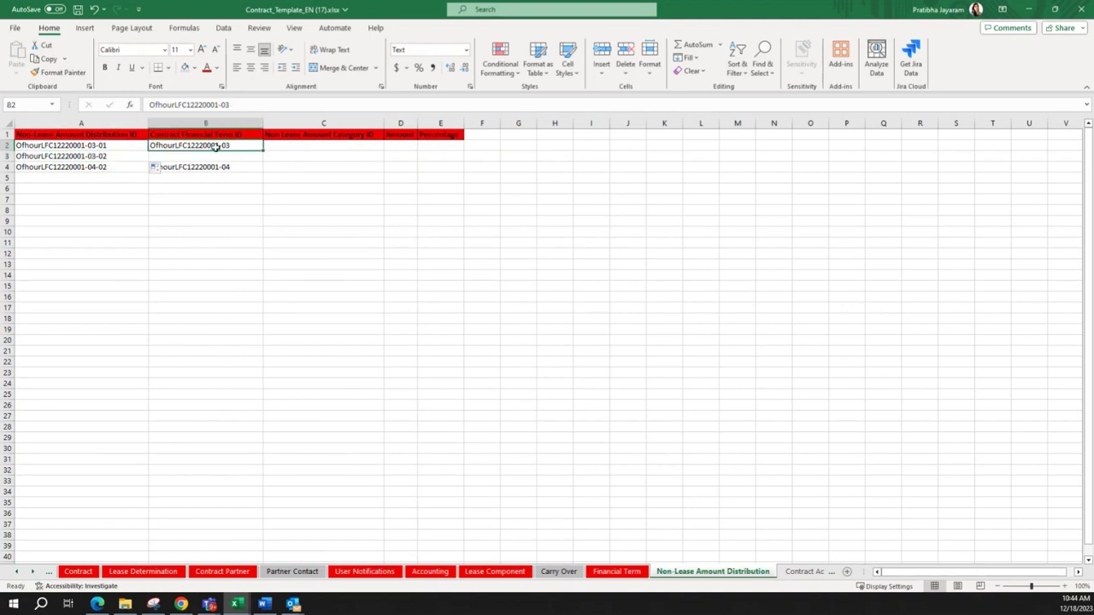
{"action": "key", "text": "ctrl+c"}
{"action": "left_click", "coordinate": [222, 156]}
{"action": "key", "text": "ctrl+v"}
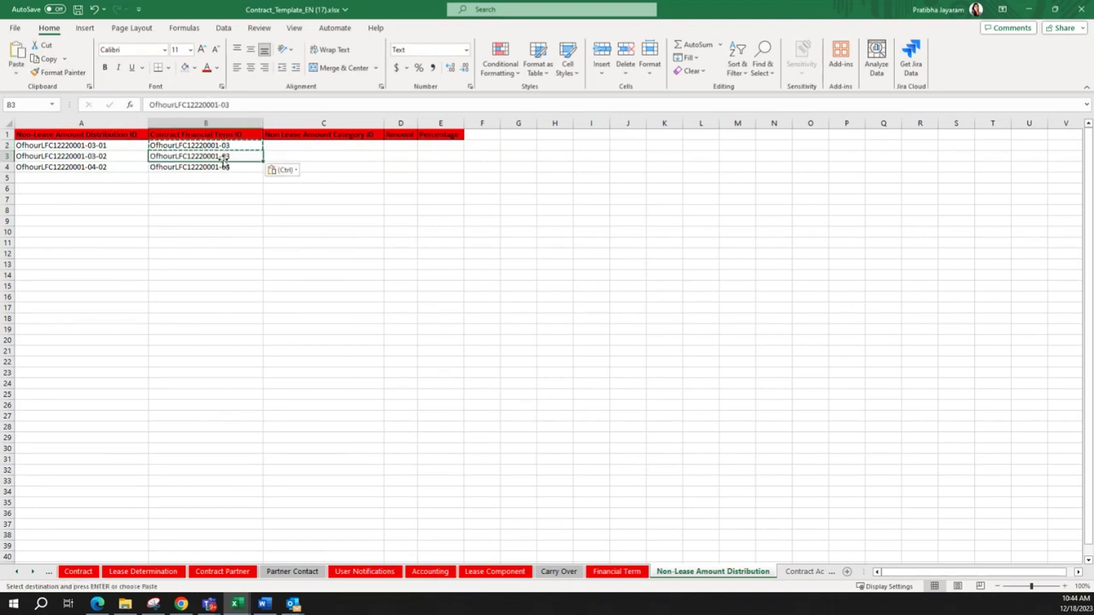
- Check the IDC term's Non Lease Amount on Financial Term, and set Percentage E2 to 50 and Amount D2 to 0 on Non-Lease Amount Distribution
{"action": "left_click", "coordinate": [199, 146]}
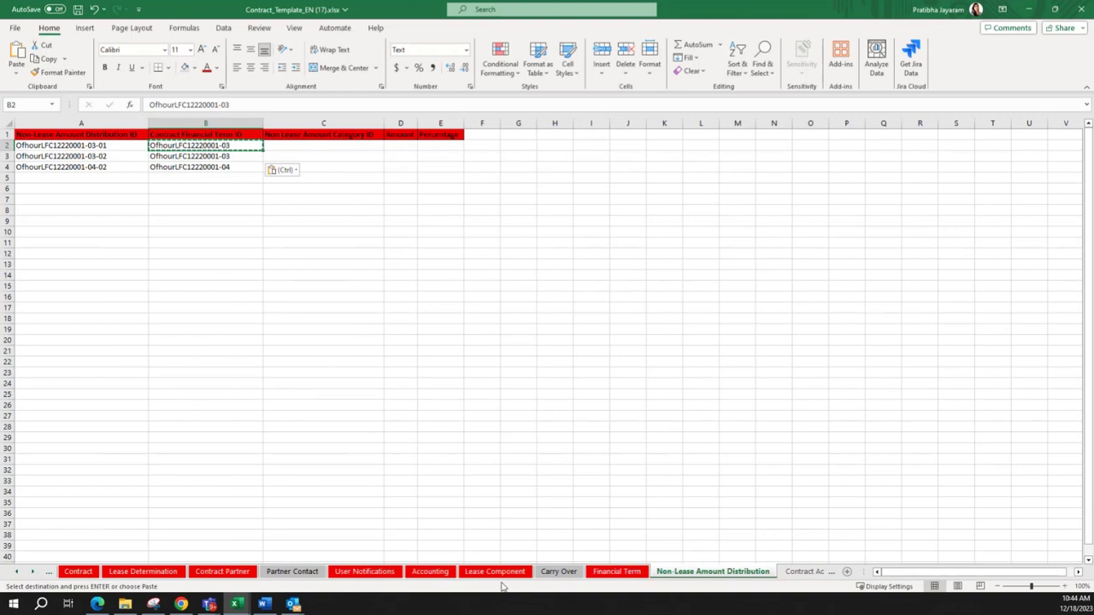
{"action": "left_click", "coordinate": [628, 571]}
{"action": "left_click", "coordinate": [461, 179]}
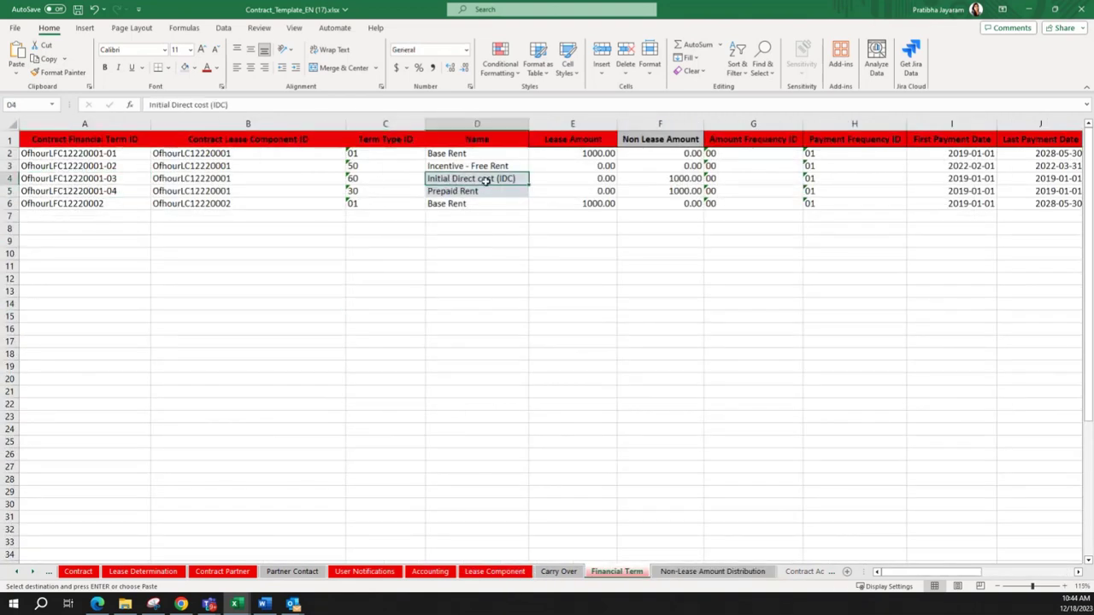
{"action": "left_click", "coordinate": [675, 179]}
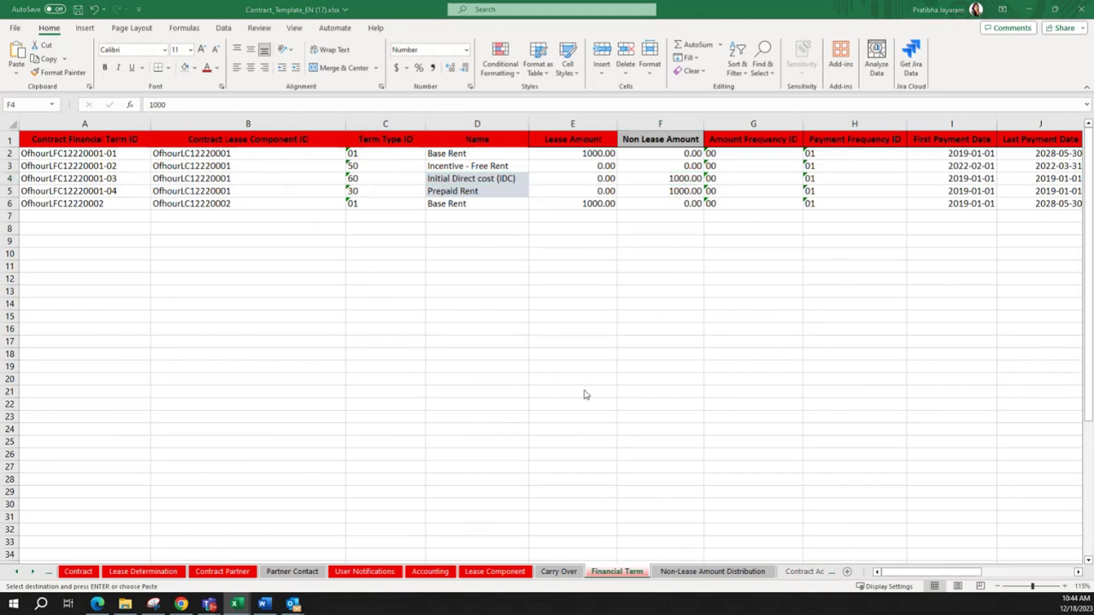
{"action": "left_click", "coordinate": [718, 578]}
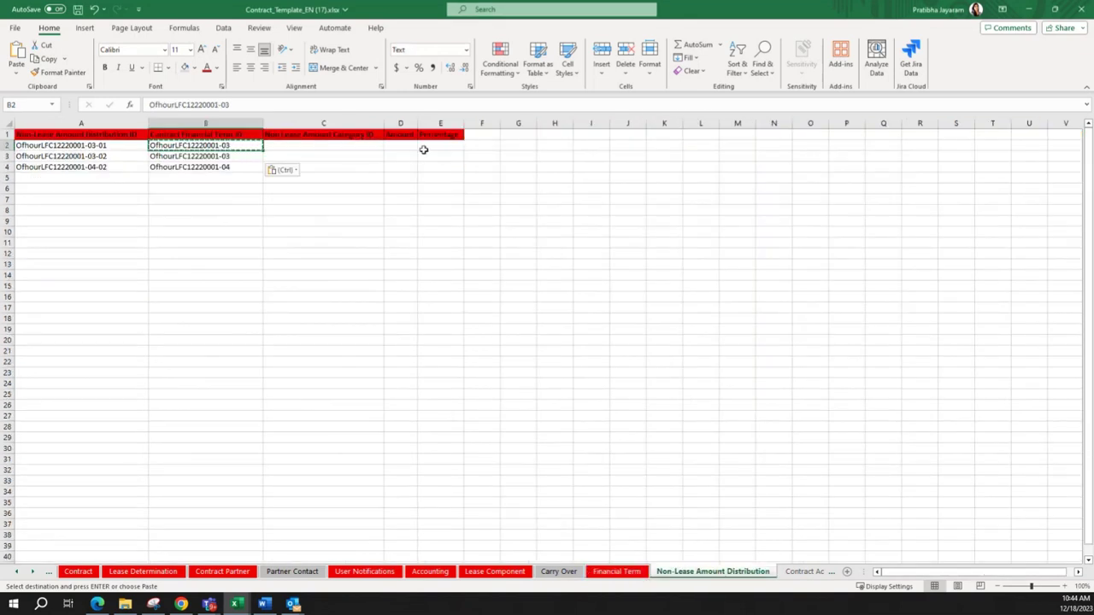
{"action": "left_click", "coordinate": [440, 150]}
{"action": "type", "text": "5"}
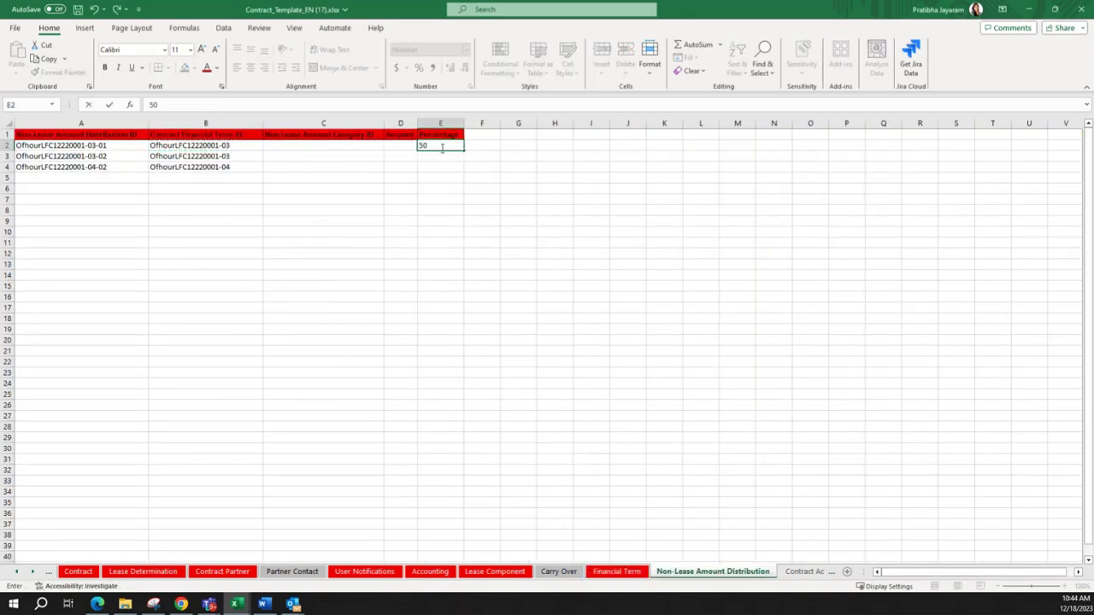
{"action": "type", "text": "0"}
{"action": "key", "text": "Left"}
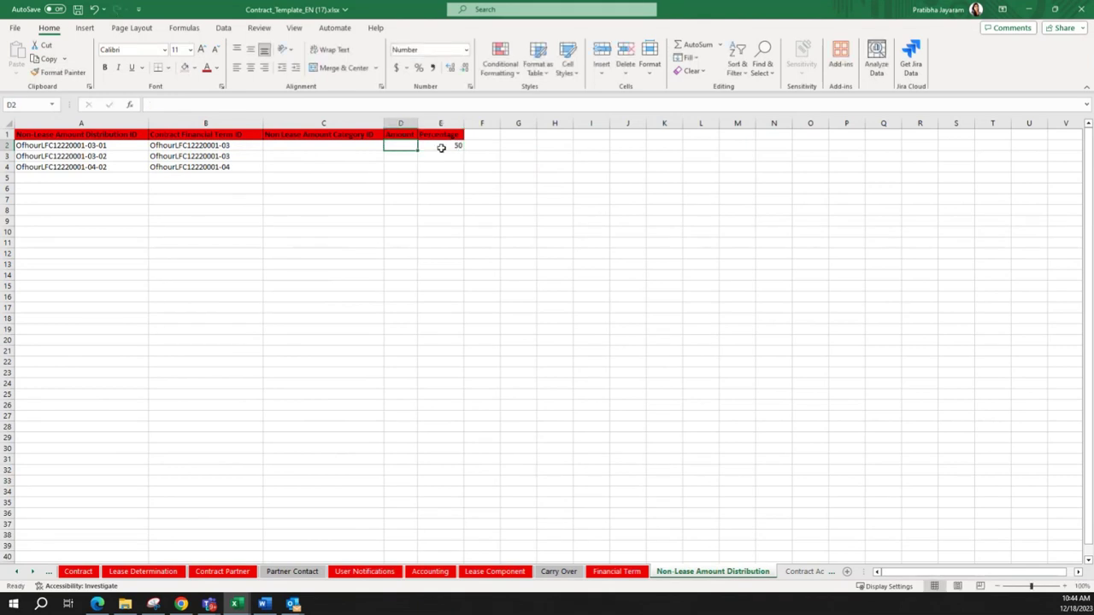
{"action": "type", "text": "0"}
{"action": "key", "text": "Left"}
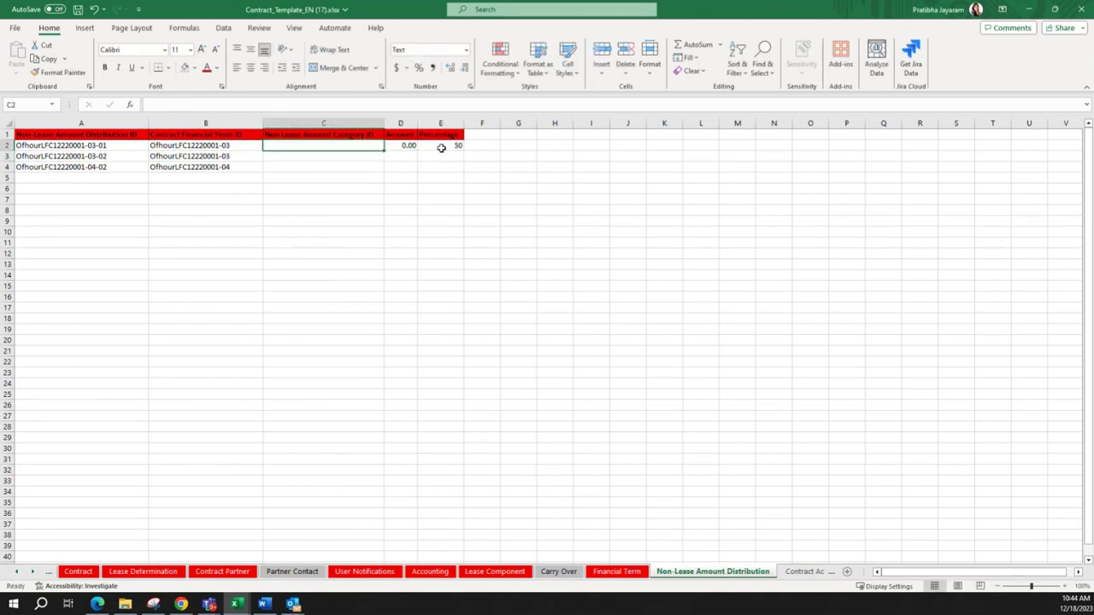
- Look up the Utilities code in the Word document and enter 06 as the Non-Lease Amount Category ID in C2
{"action": "key", "text": "alt+Tab"}
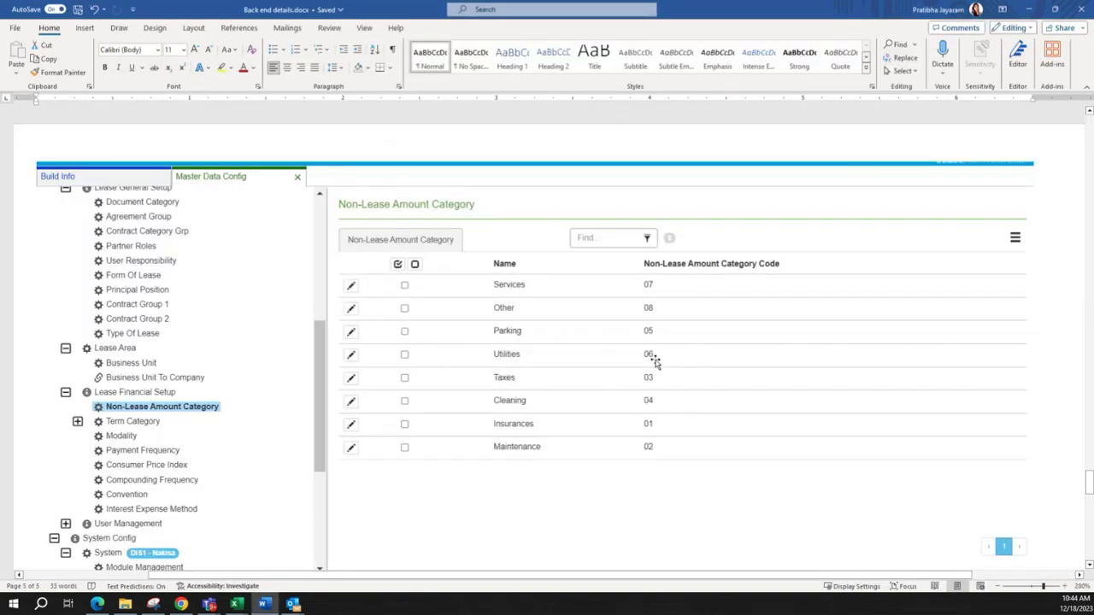
{"action": "key", "text": "alt+Tab"}
{"action": "type", "text": "0"}
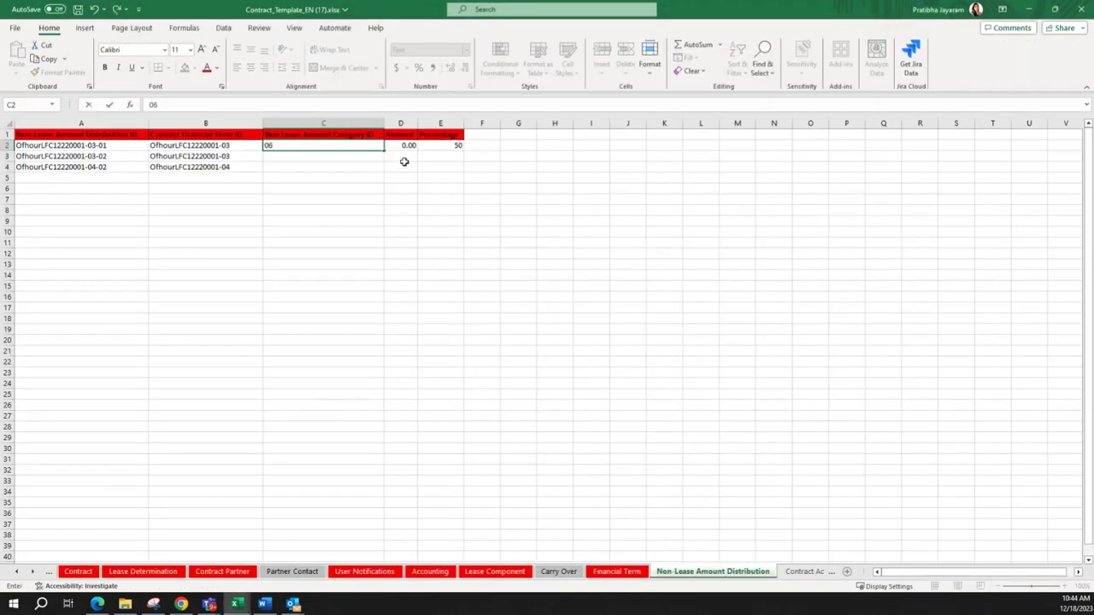
{"action": "type", "text": "6"}
{"action": "key", "text": "Return"}
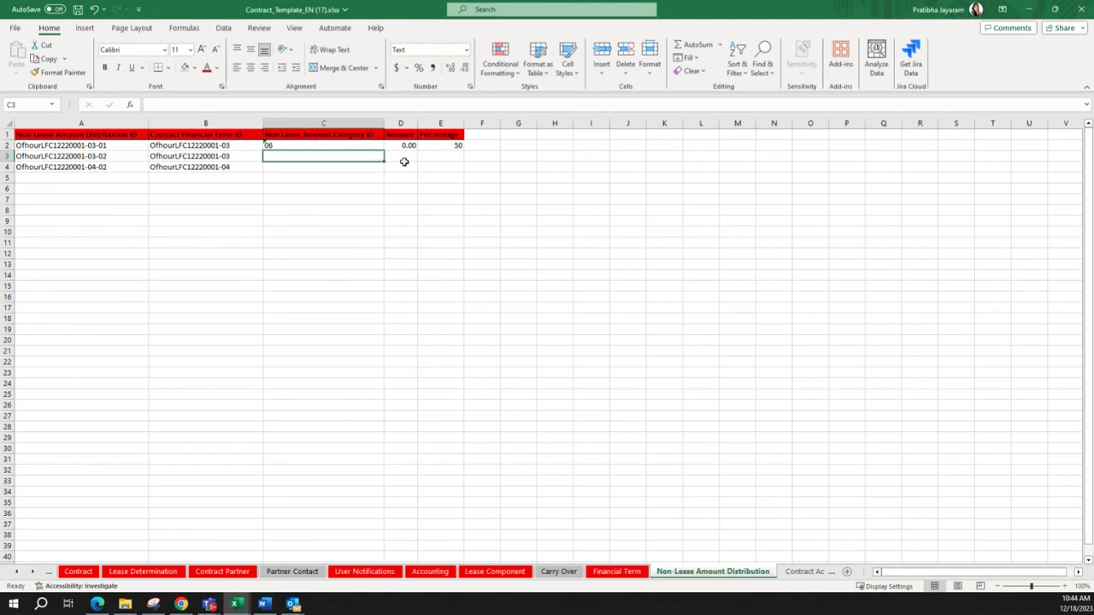
- Look up the Insurances code in the Word document and fill row 3 with Category ID 01, Amount 0 and Percentage 50
{"action": "key", "text": "alt+Tab"}
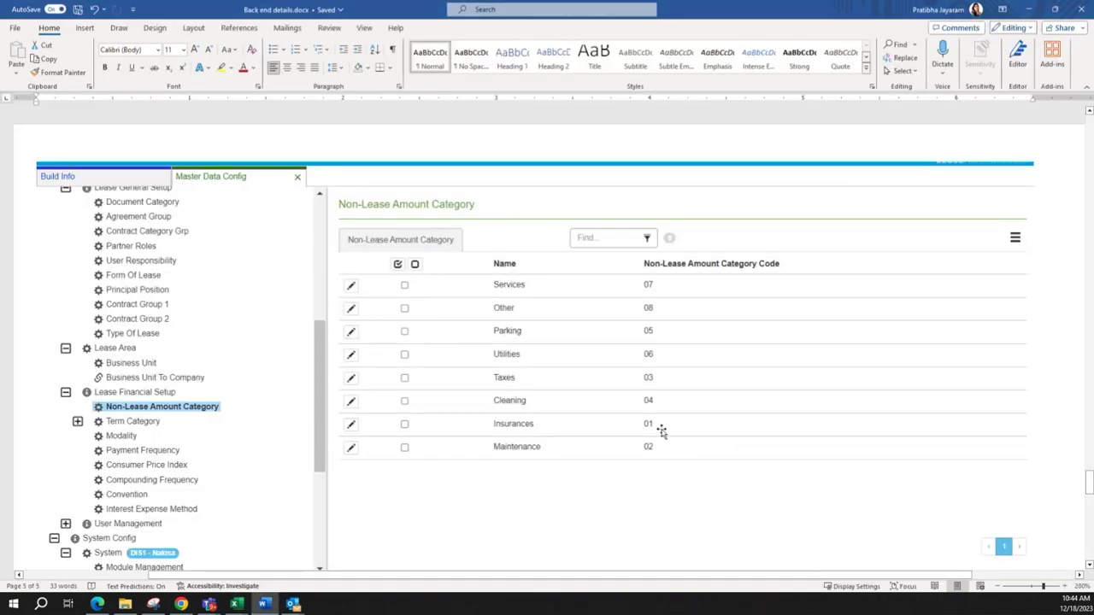
{"action": "key", "text": "alt+Tab"}
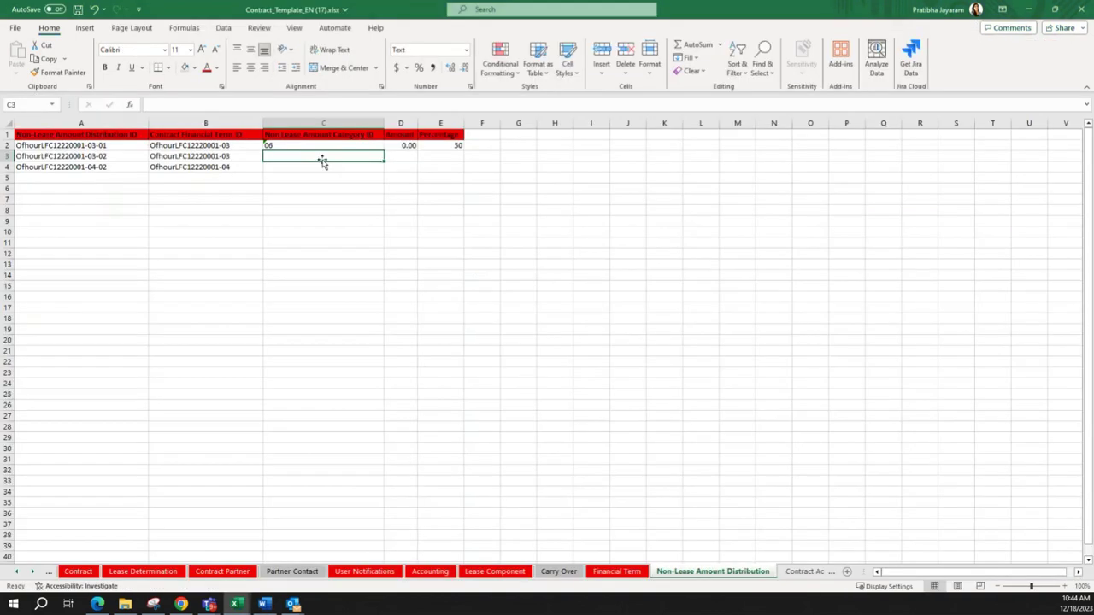
{"action": "type", "text": "01"}
{"action": "key", "text": "Tab"}
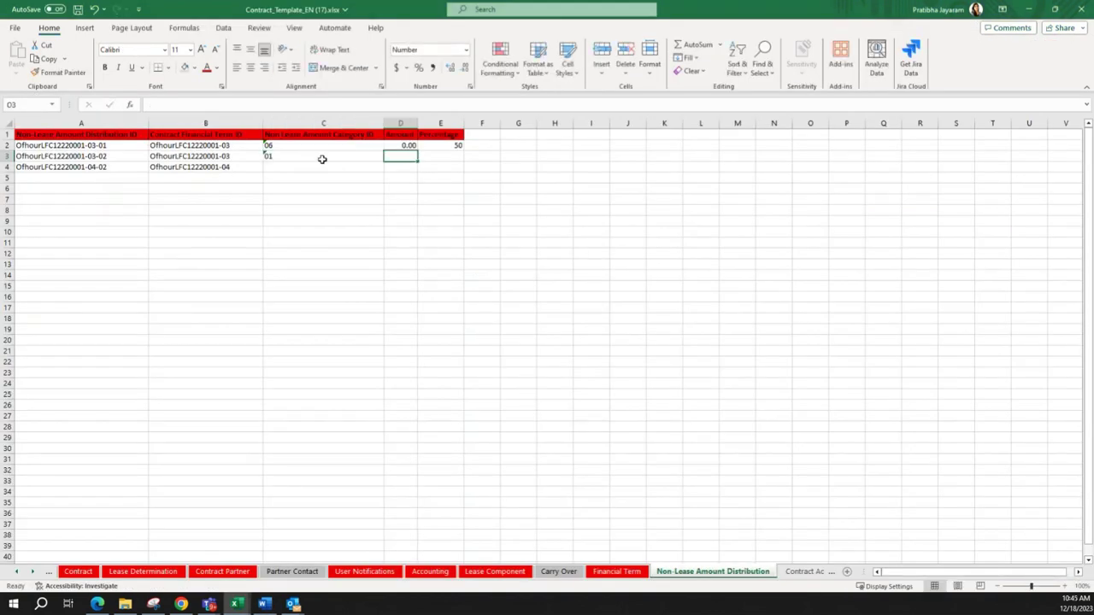
{"action": "type", "text": "0"}
{"action": "key", "text": "Tab"}
{"action": "type", "text": "50"}
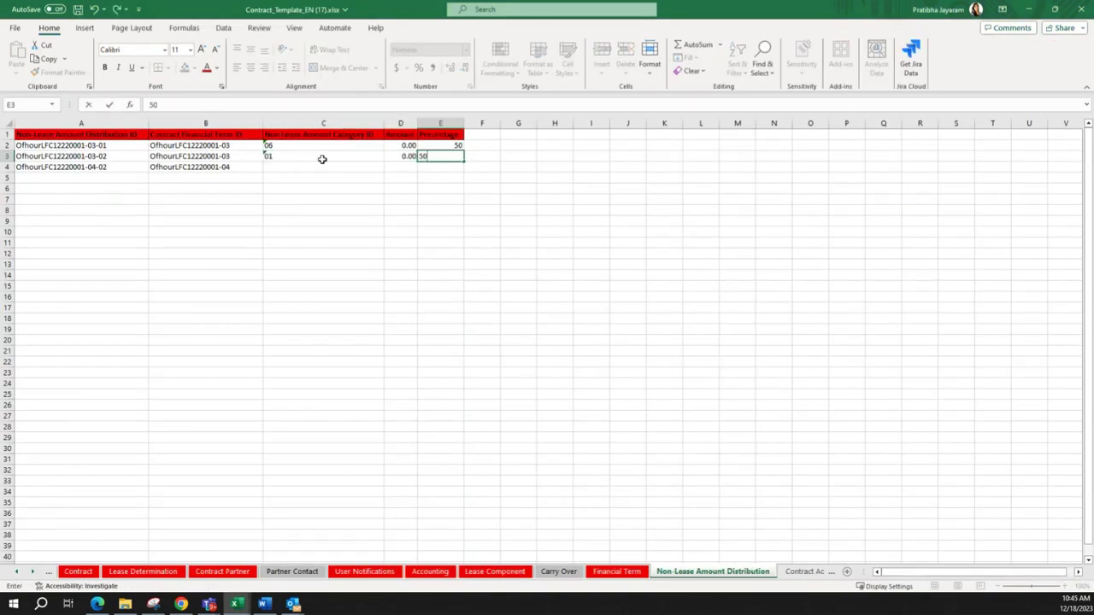
{"action": "key", "text": "Down"}
- Compare the Non Lease Amounts of the IDC and Prepaid Rent terms on Financial Term with the distribution percentages in E2:E3
{"action": "left_click", "coordinate": [616, 571]}
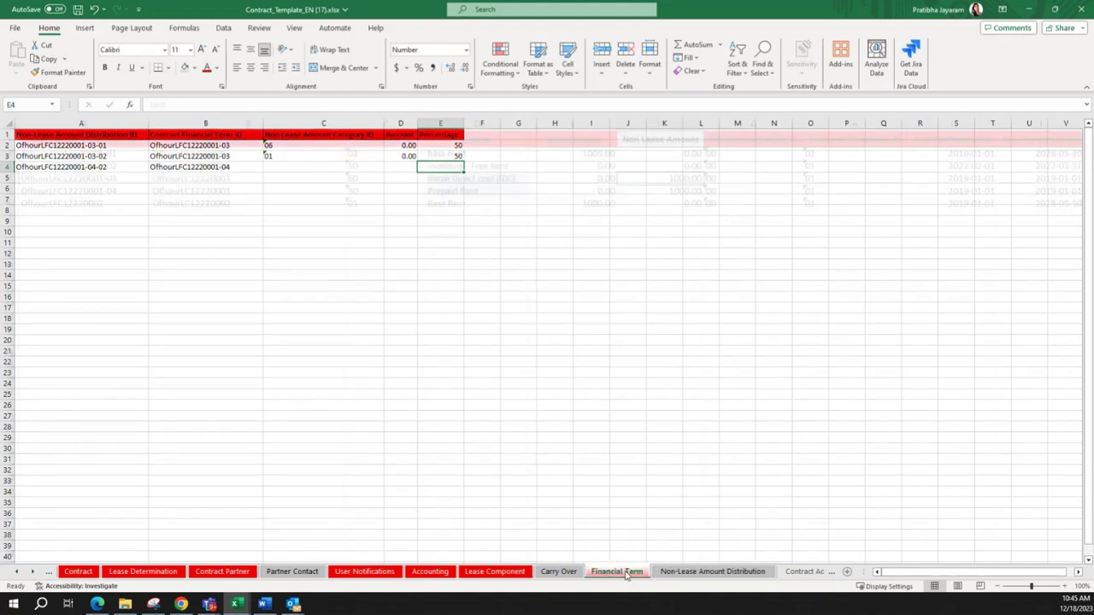
{"action": "scroll", "coordinate": [947, 569], "scroll_direction": "right", "scroll_amount": 4}
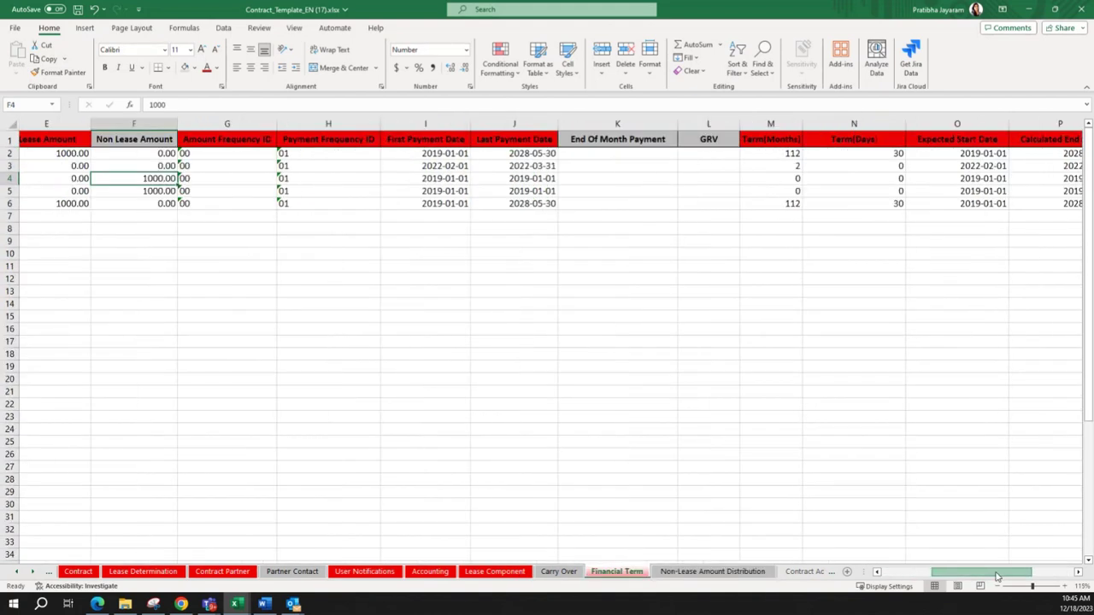
{"action": "left_click", "coordinate": [713, 570]}
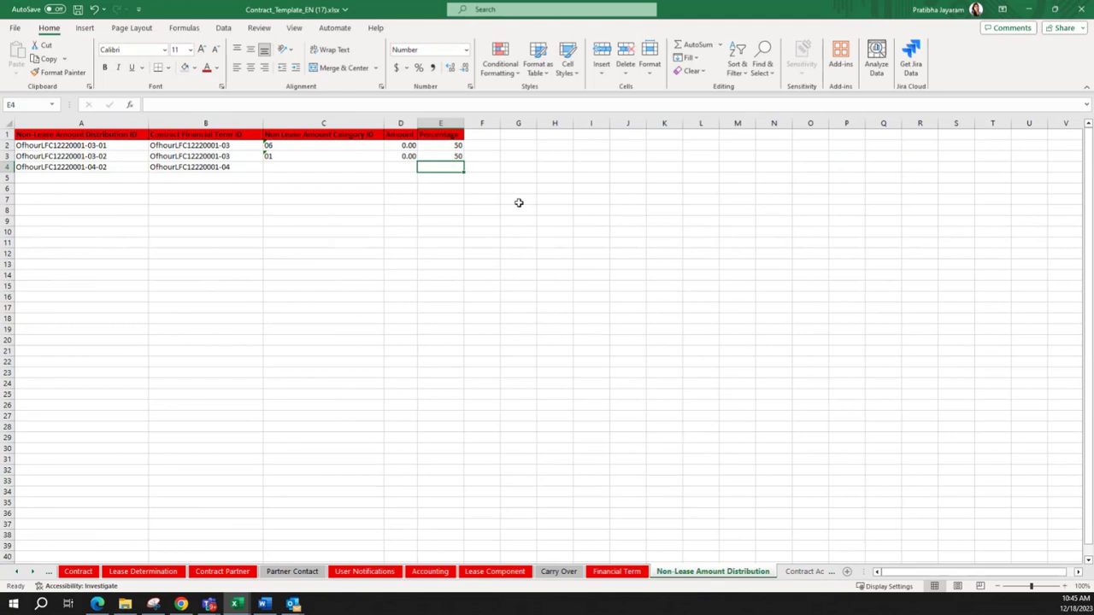
{"action": "left_click", "coordinate": [402, 156]}
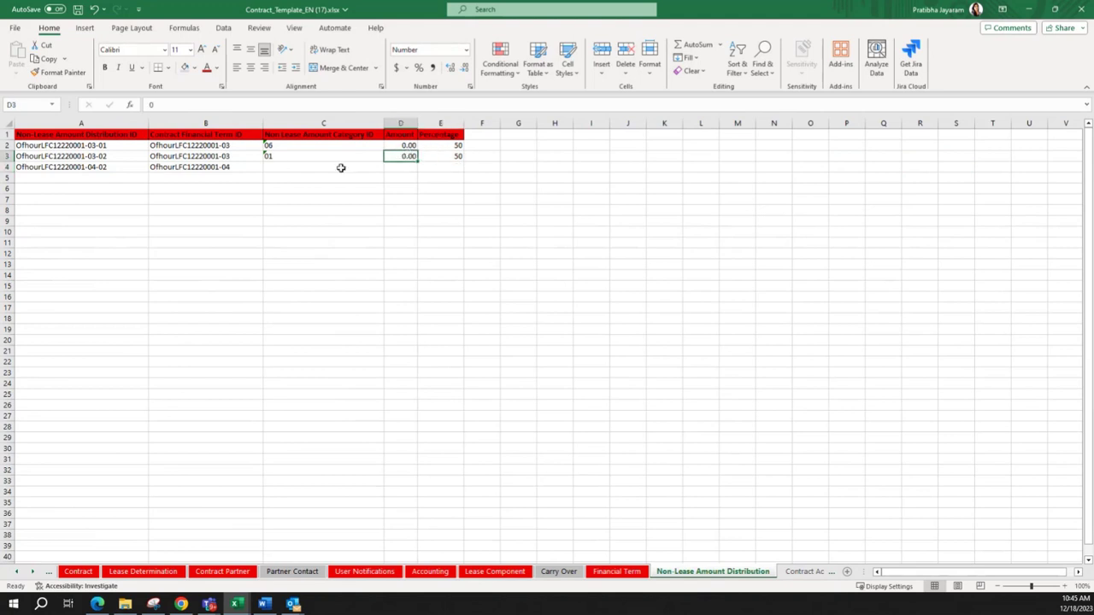
{"action": "left_click_drag", "start_coordinate": [450, 146], "coordinate": [449, 155]}
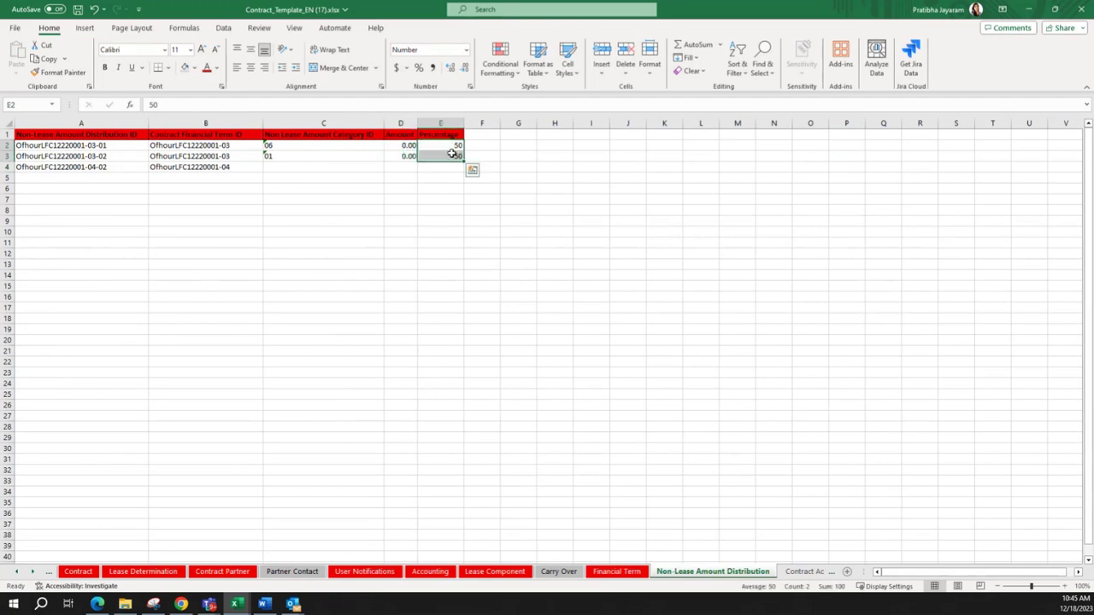
{"action": "left_click", "coordinate": [312, 167]}
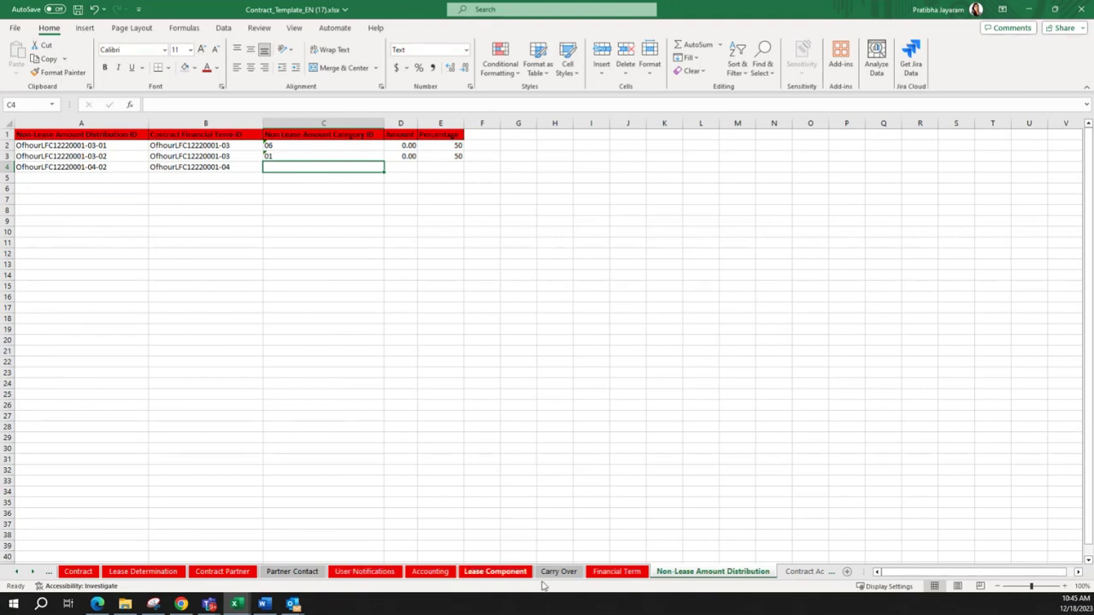
{"action": "left_click", "coordinate": [616, 572]}
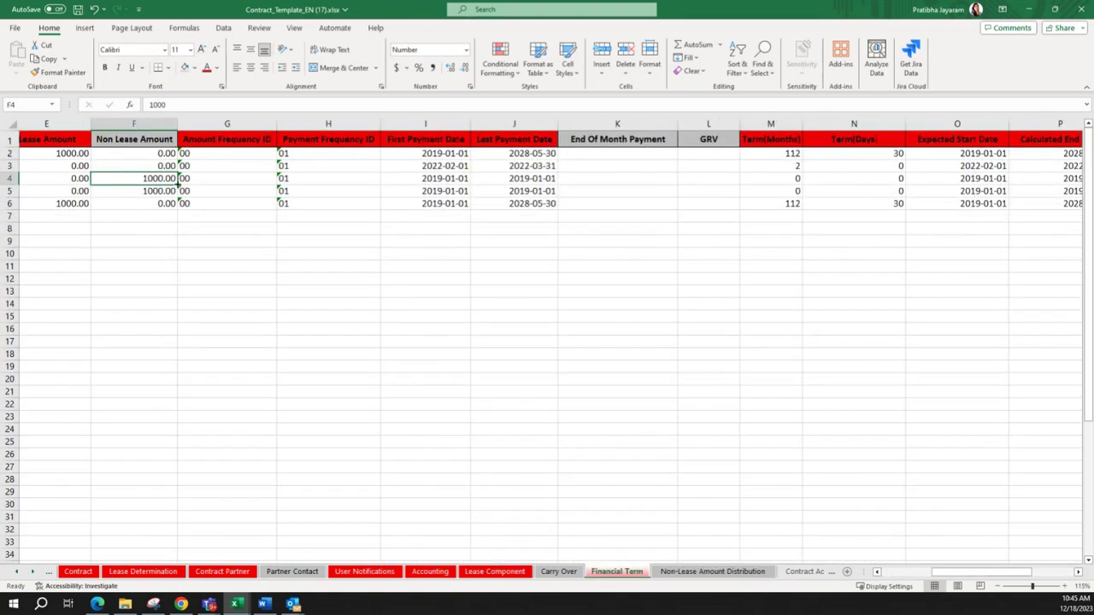
{"action": "left_click_drag", "start_coordinate": [177, 185], "coordinate": [158, 192]}
{"action": "left_click", "coordinate": [569, 334]}
{"action": "left_click", "coordinate": [700, 575]}
{"action": "left_click", "coordinate": [700, 574]}
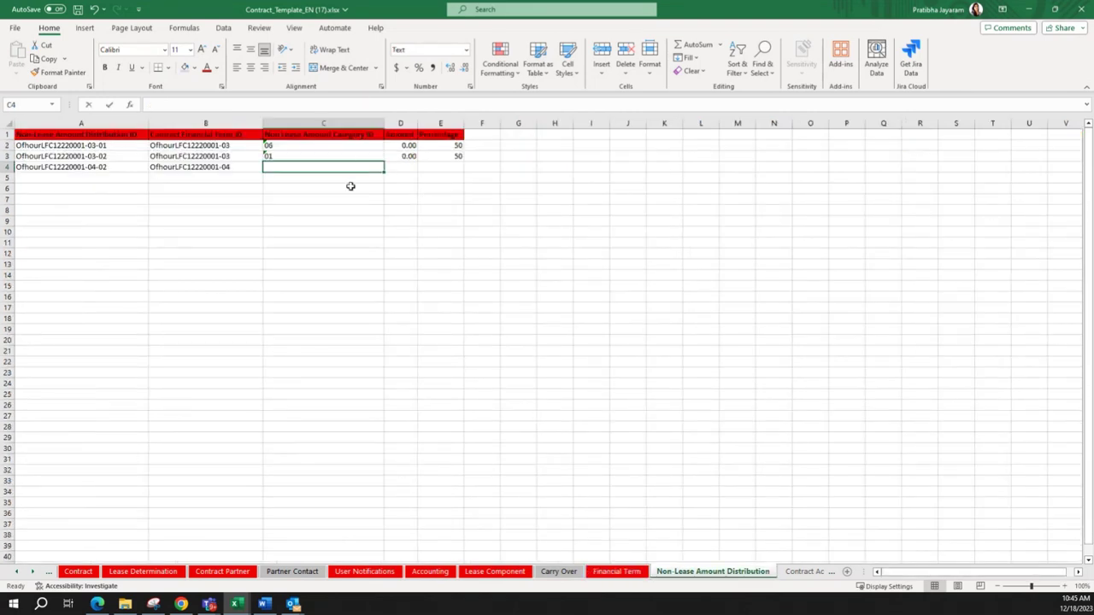
- Fill the Prepaid Rent distribution in row 4 with Category ID 01, Amount 0 and Percentage 100
{"action": "type", "text": "01"}
{"action": "key", "text": "Tab"}
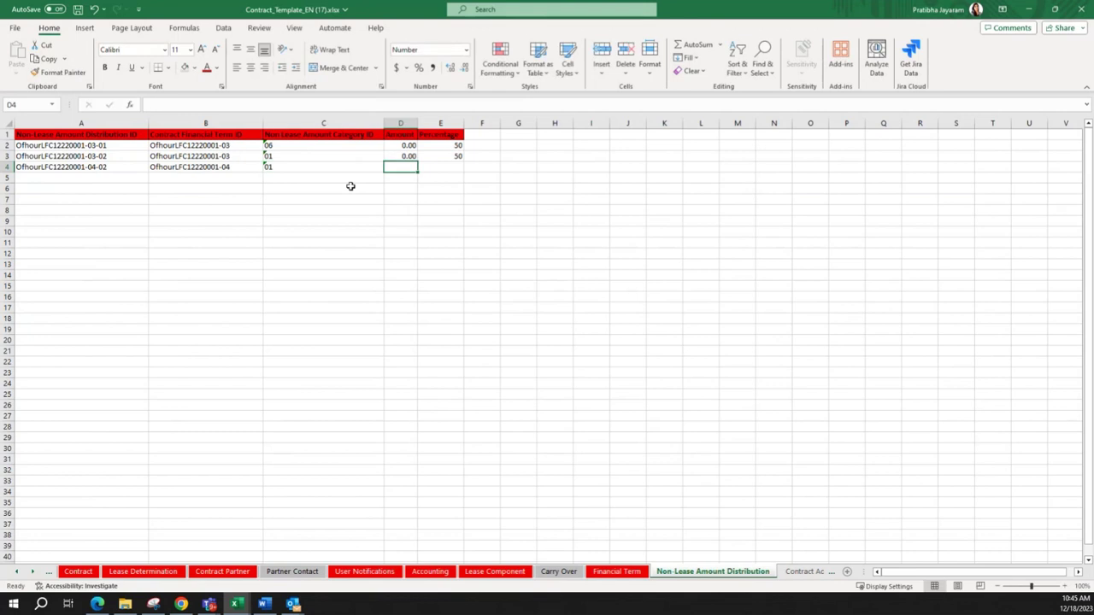
{"action": "type", "text": "0"}
{"action": "key", "text": "Tab"}
{"action": "type", "text": "100"}
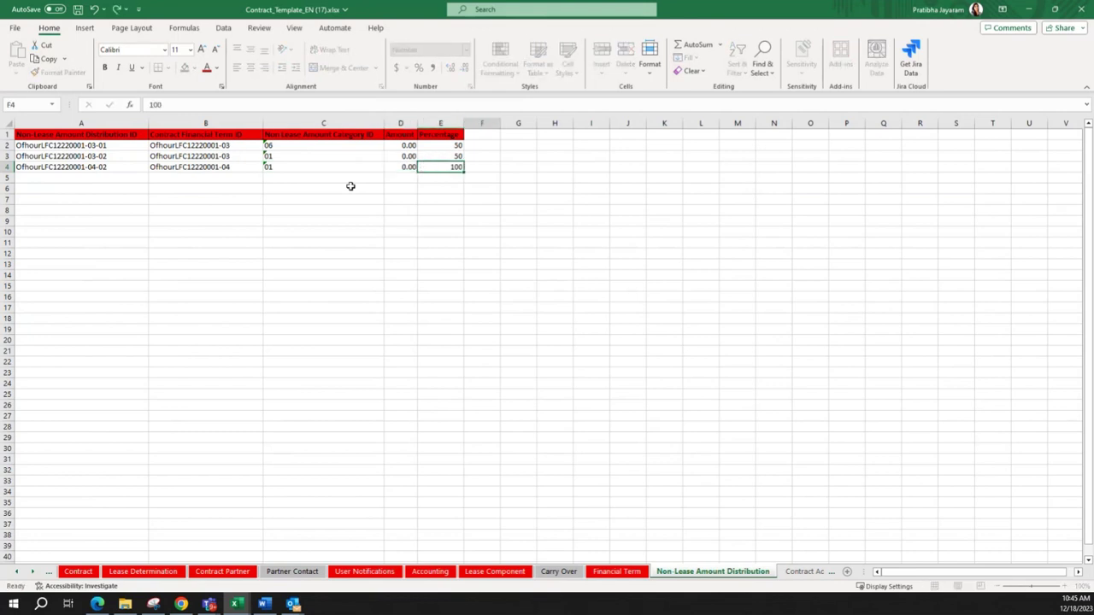
{"action": "key", "text": "Tab"}
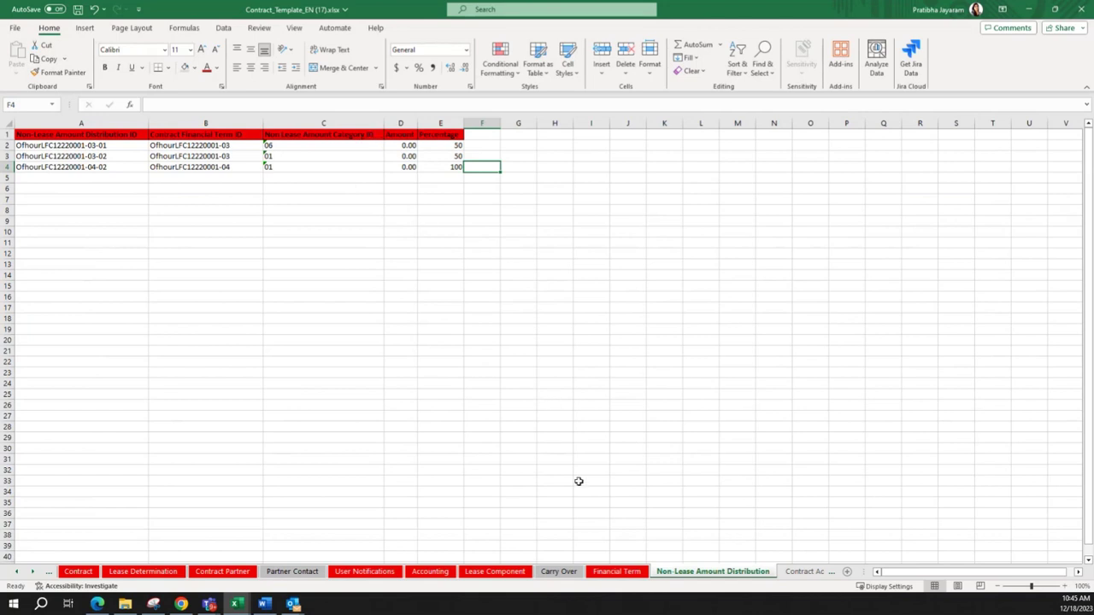
- Review the category IDs in C3:C4 and save the contract template workbook
{"action": "left_click_drag", "start_coordinate": [312, 157], "coordinate": [313, 164]}
{"action": "left_click", "coordinate": [440, 188]}
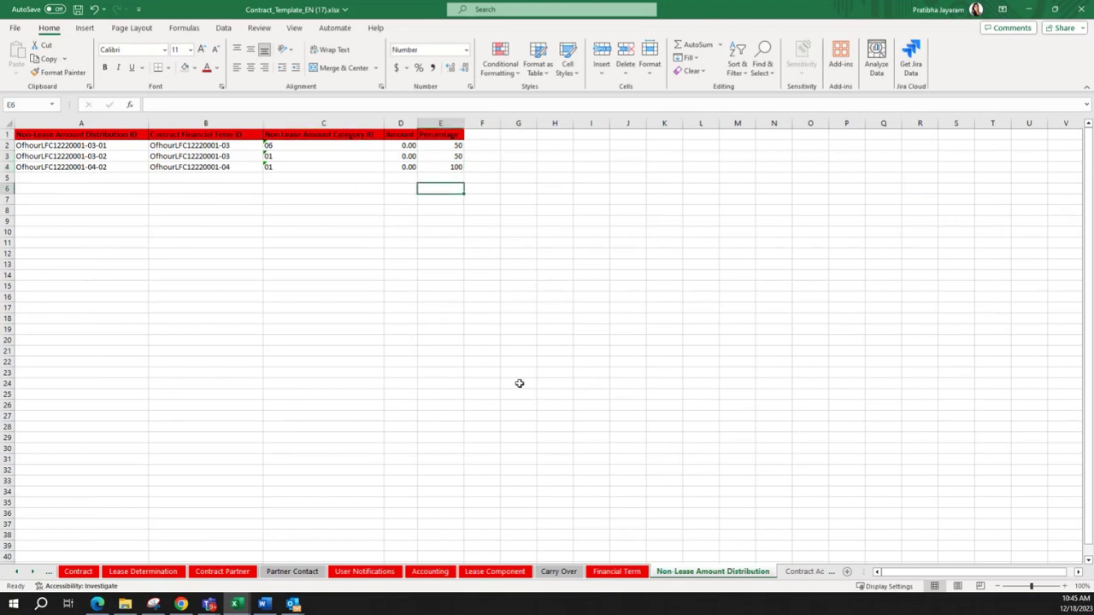
{"action": "left_click", "coordinate": [519, 391]}
{"action": "key", "text": "ctrl+s"}
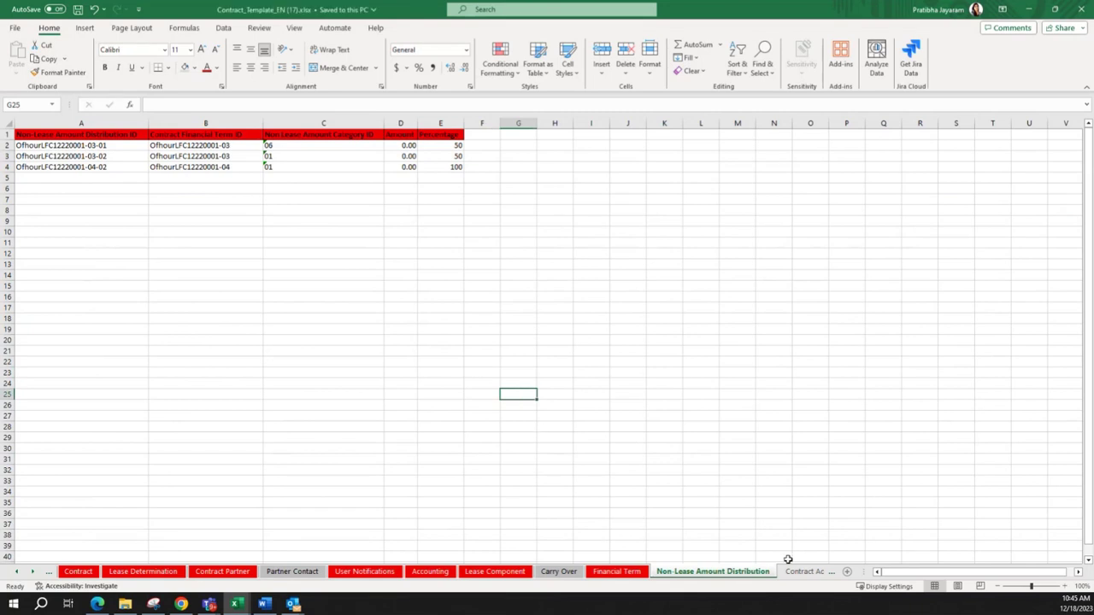
- Clear the sample data in row 2 of the Lease Component Additional sheet
{"action": "left_click", "coordinate": [32, 571]}
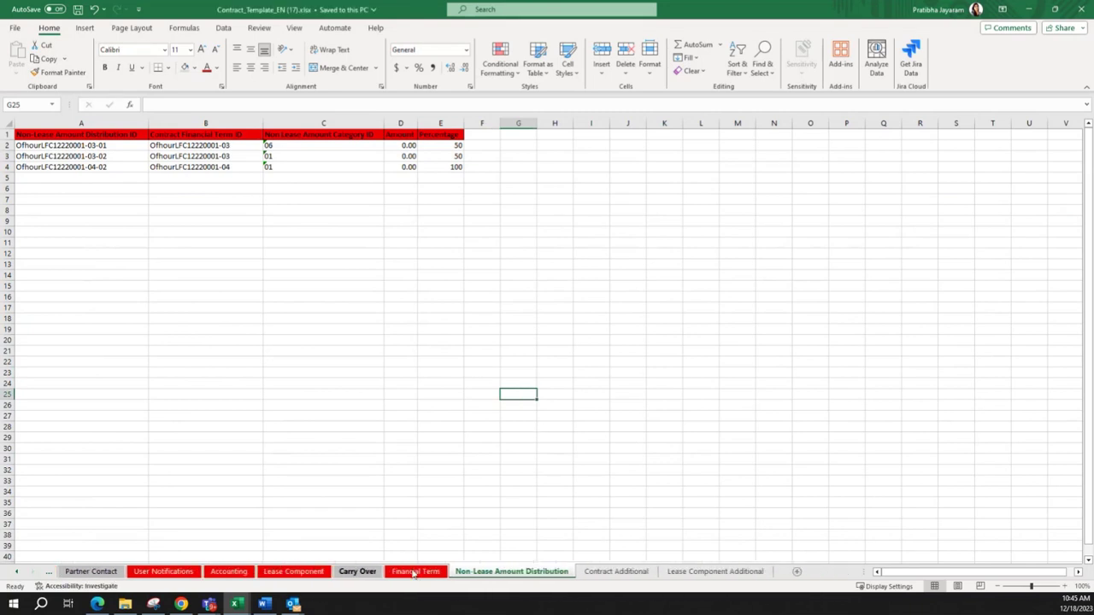
{"action": "left_click", "coordinate": [617, 570]}
{"action": "left_click", "coordinate": [710, 571]}
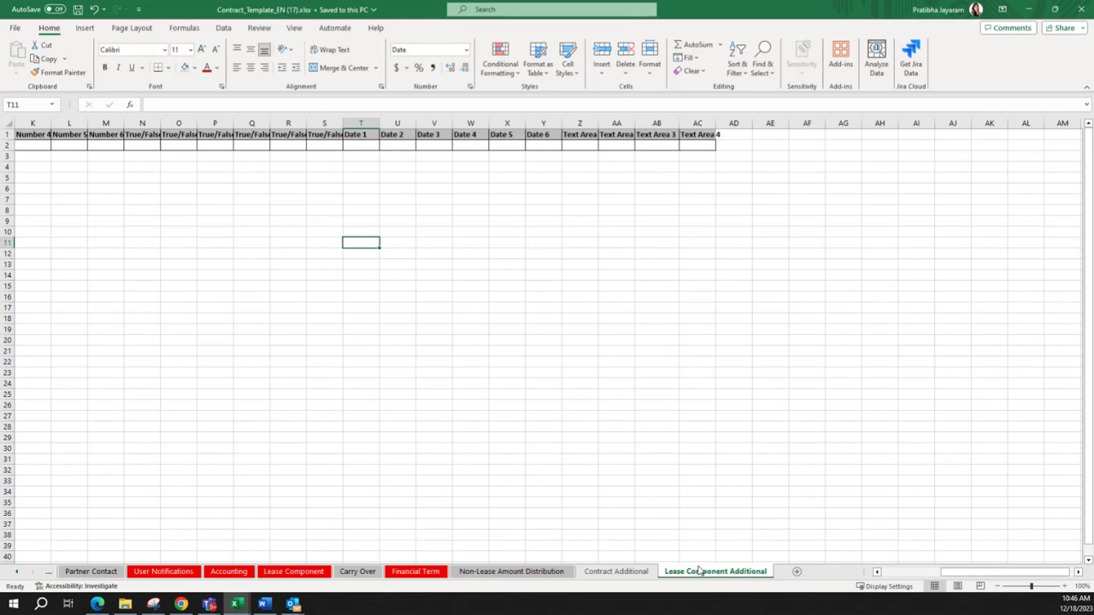
{"action": "left_click", "coordinate": [633, 575]}
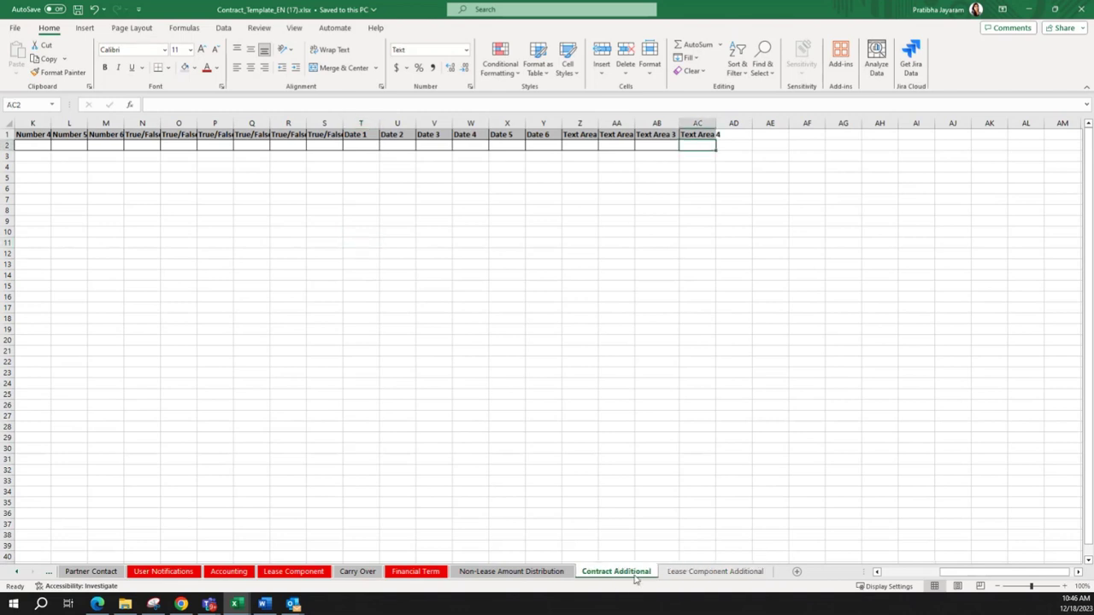
{"action": "left_click", "coordinate": [678, 571]}
{"action": "left_click", "coordinate": [8, 145]}
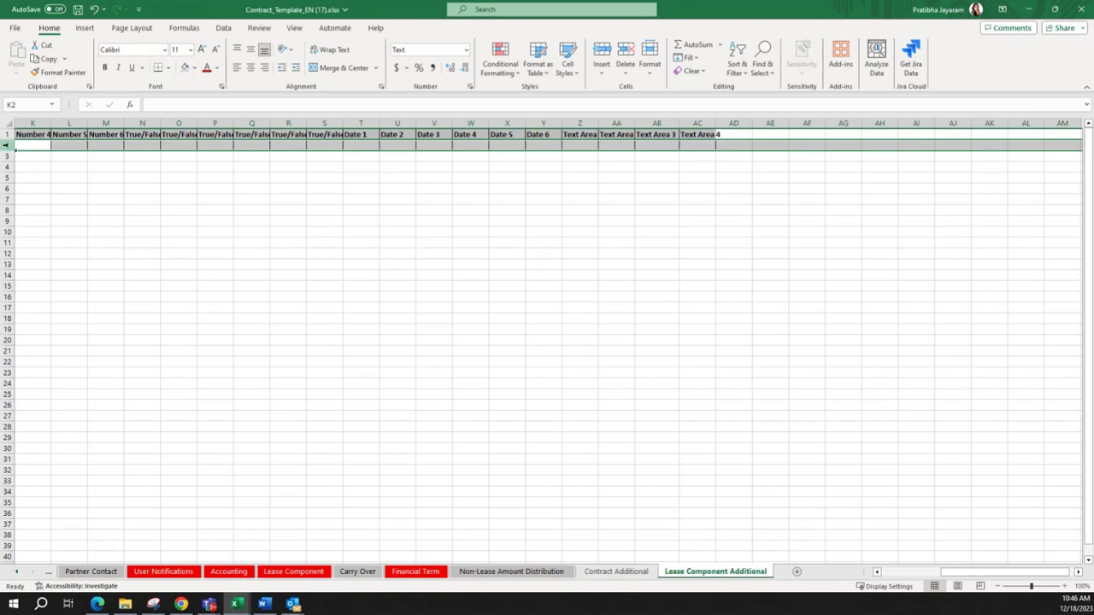
- Clear the contract ID and demo text in row 2 of the Contract Additional sheet
{"action": "left_click", "coordinate": [615, 571]}
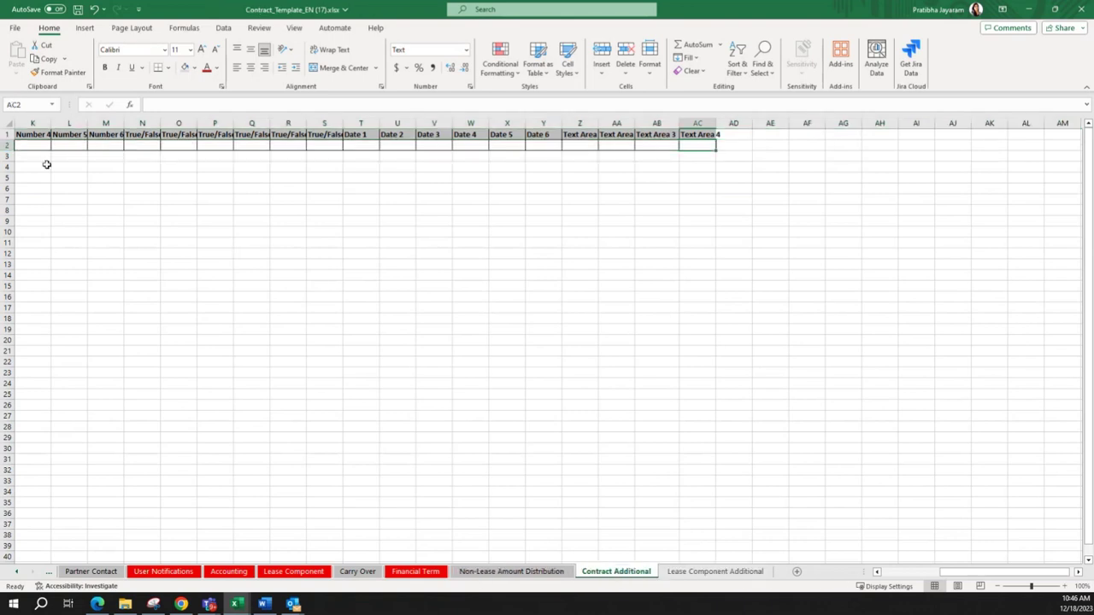
{"action": "left_click_drag", "start_coordinate": [962, 575], "coordinate": [899, 575]}
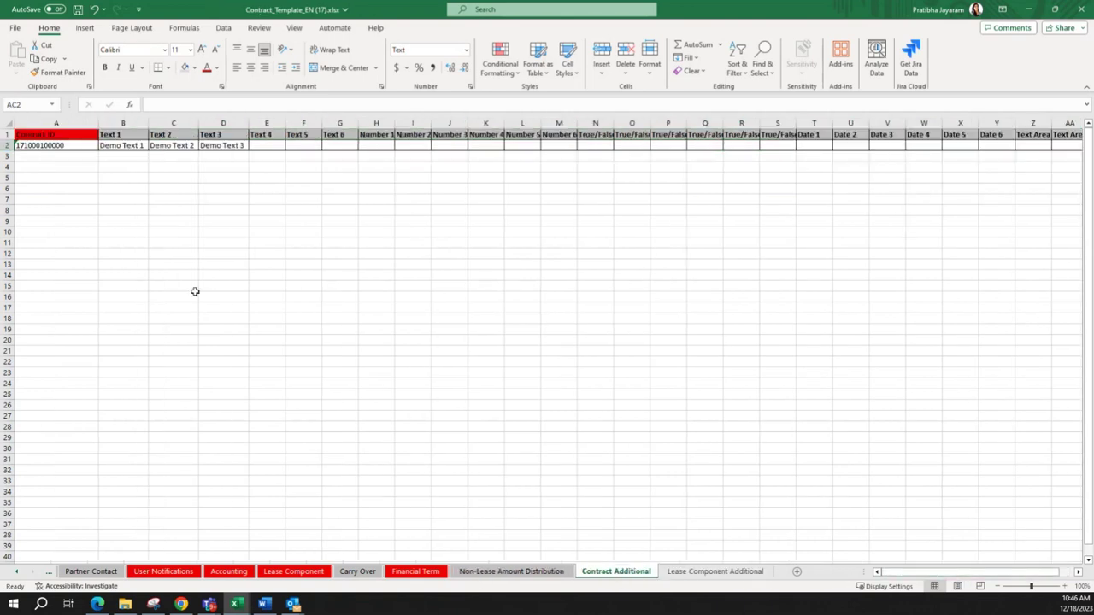
{"action": "left_click", "coordinate": [7, 146]}
{"action": "key", "text": "Delete"}
{"action": "left_click", "coordinate": [303, 263]}
- Return to the Non-Lease Amount Distribution sheet, then save and close the contract template workbook
{"action": "left_click", "coordinate": [512, 571]}
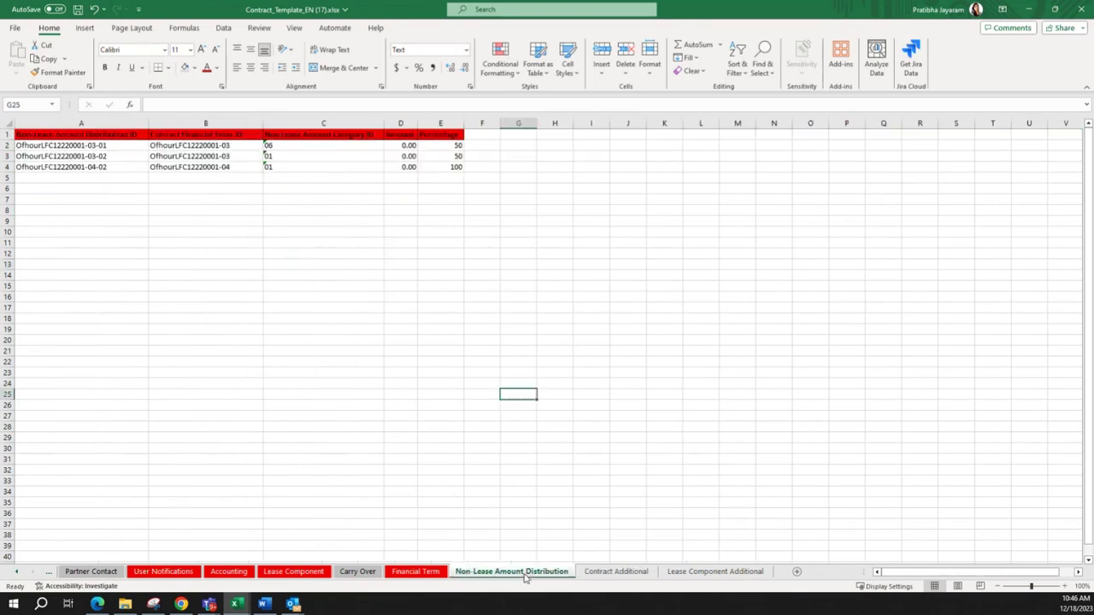
{"action": "left_click", "coordinate": [128, 471]}
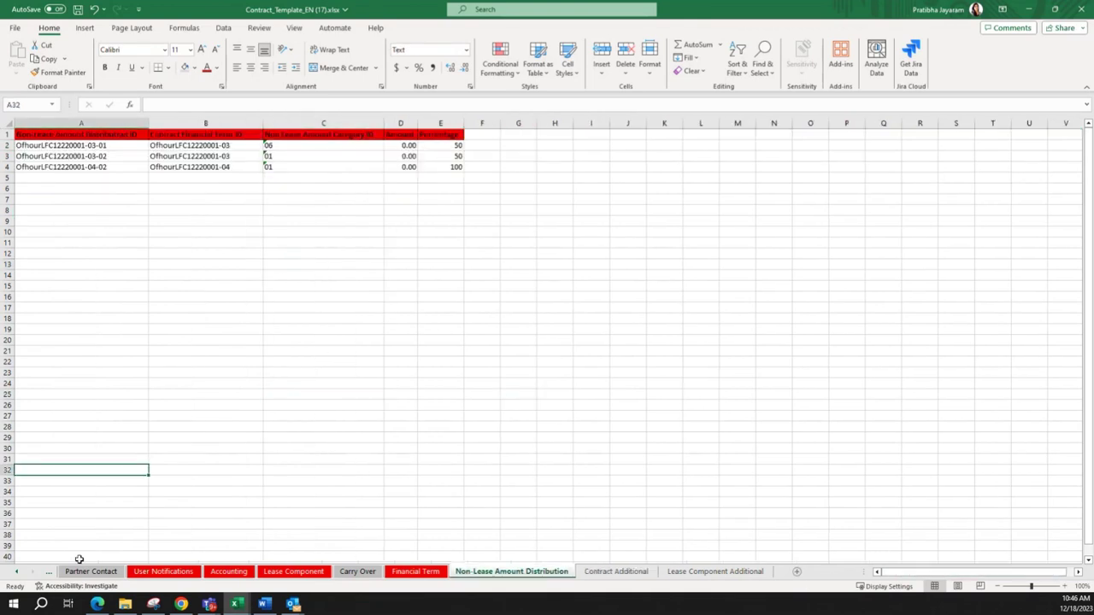
{"action": "left_click", "coordinate": [14, 572]}
{"action": "left_click", "coordinate": [14, 572]}
{"action": "left_click", "coordinate": [15, 572]}
{"action": "left_click", "coordinate": [373, 318]}
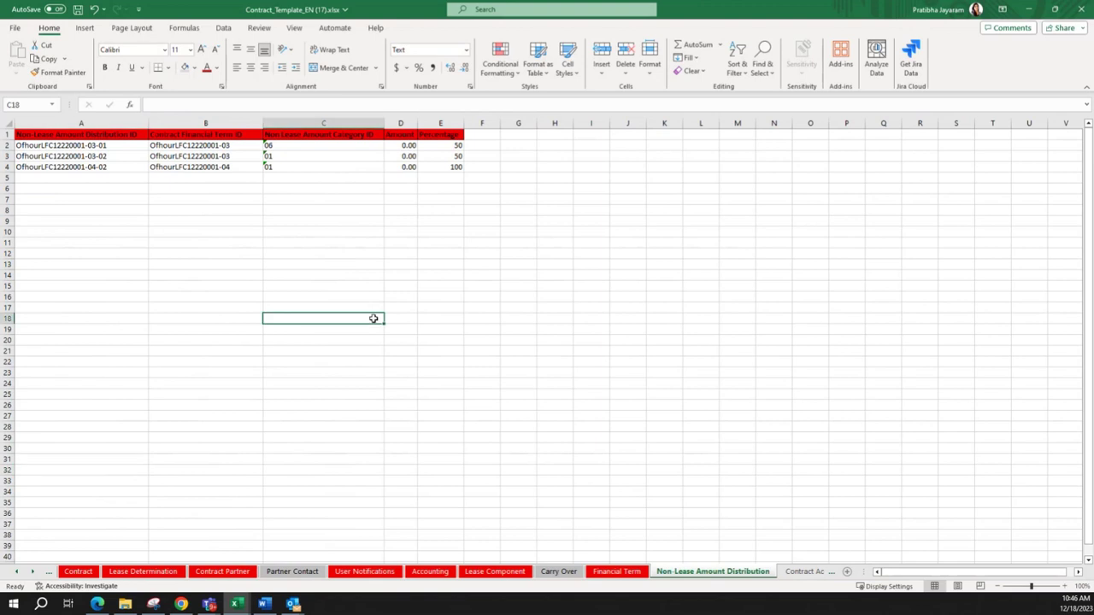
{"action": "key", "text": "ctrl+s"}
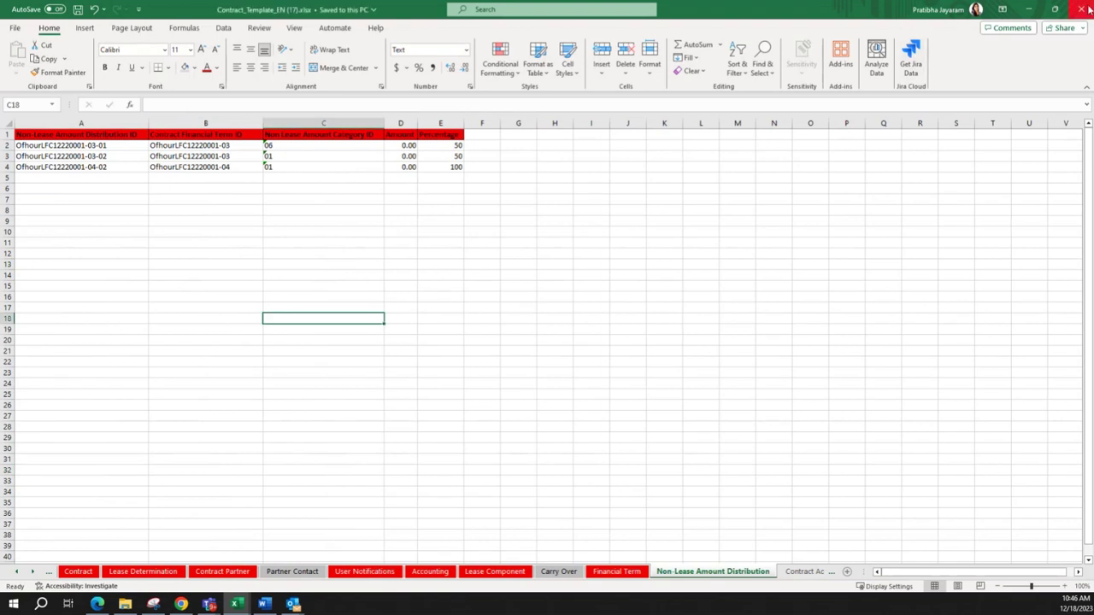
{"action": "left_click", "coordinate": [1089, 8]}
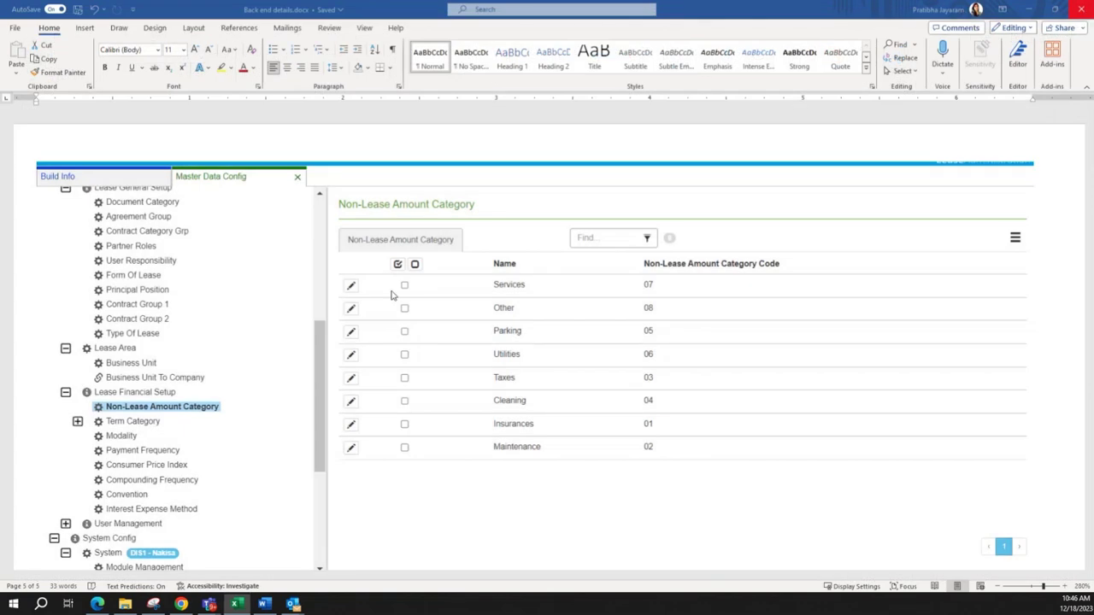
- Switch to Lease Administration in Chrome and upload Contract_Template_EN (17).xlsx to the Office hour staging area
{"action": "key", "text": "alt+Tab"}
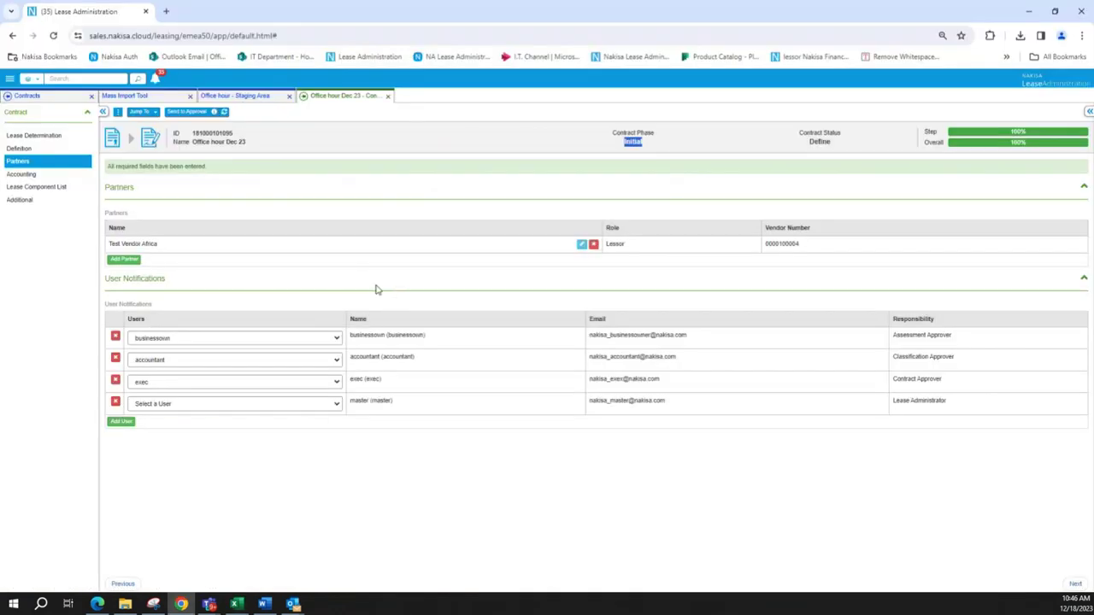
{"action": "left_click", "coordinate": [231, 96]}
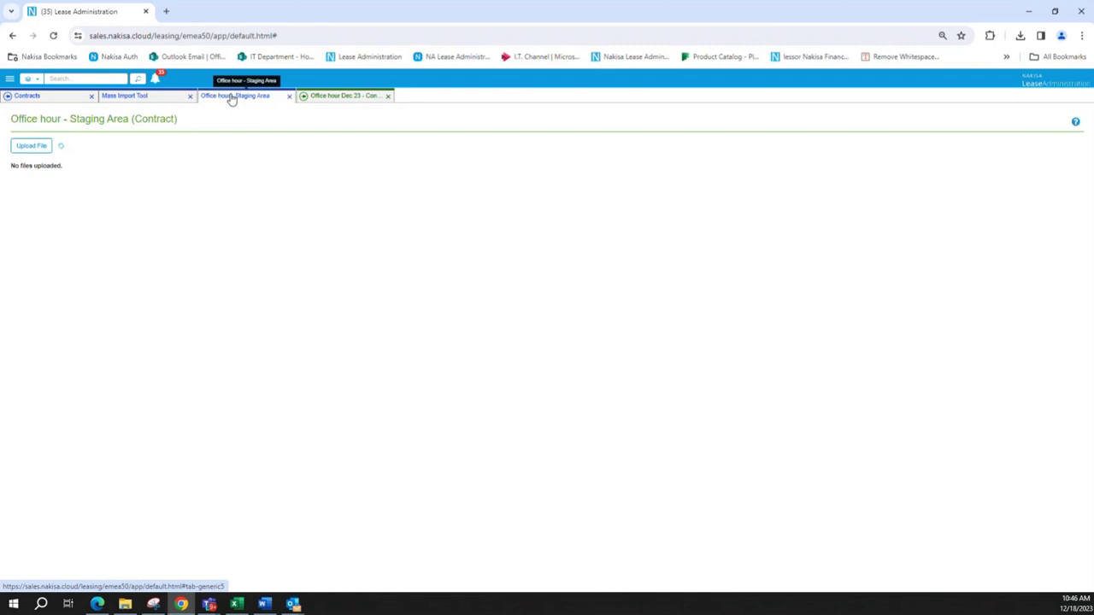
{"action": "left_click", "coordinate": [34, 147]}
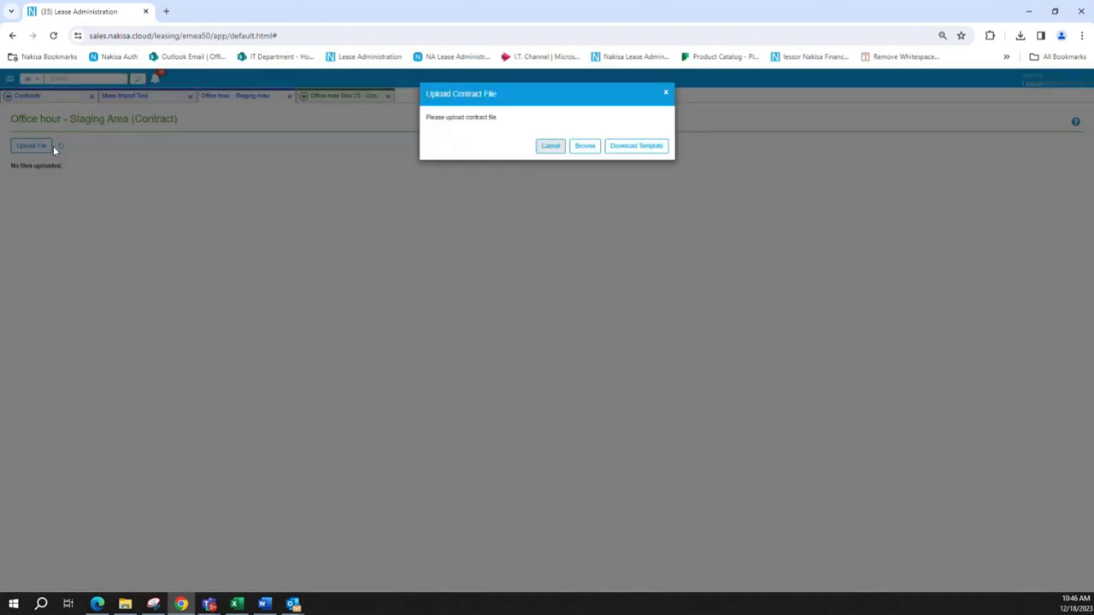
{"action": "left_click", "coordinate": [582, 147]}
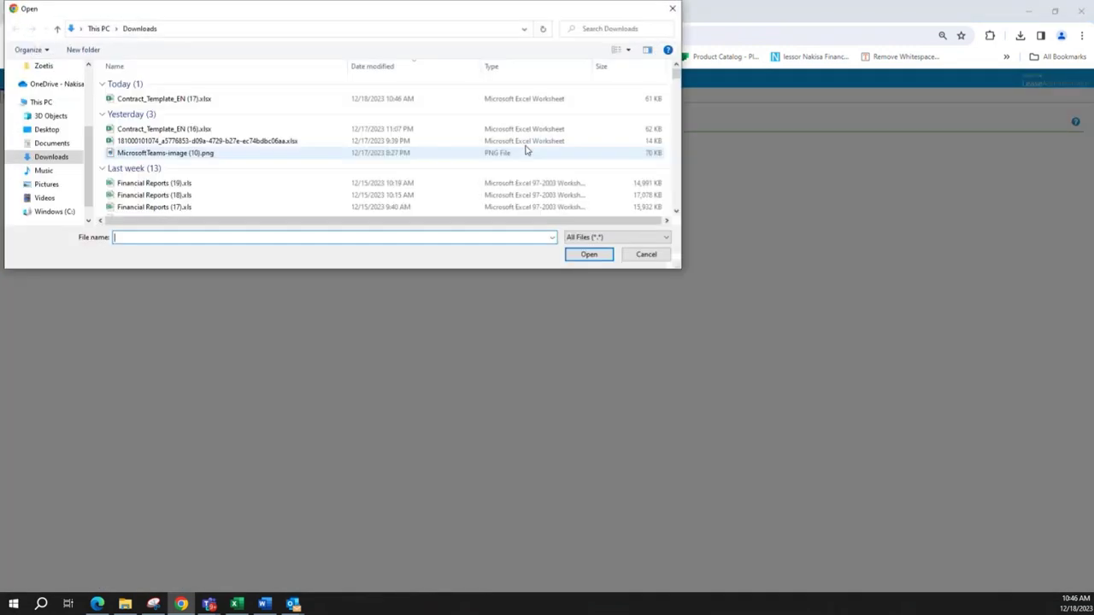
{"action": "left_click", "coordinate": [147, 100]}
{"action": "left_click", "coordinate": [587, 255]}
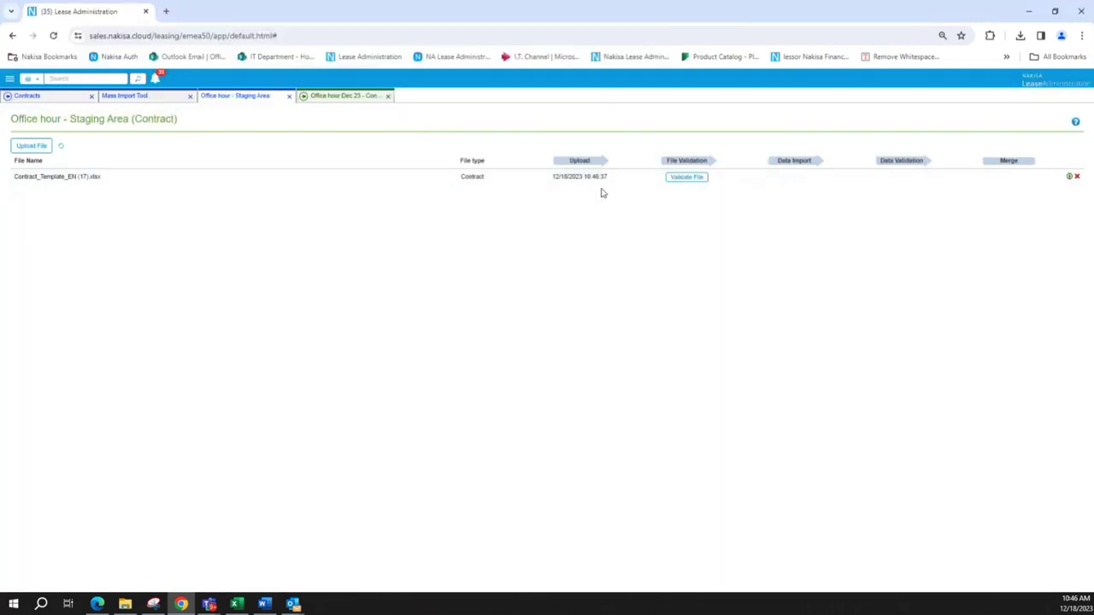
- Run the uploaded contract template through file validation, data import and data validation
{"action": "left_click", "coordinate": [684, 179]}
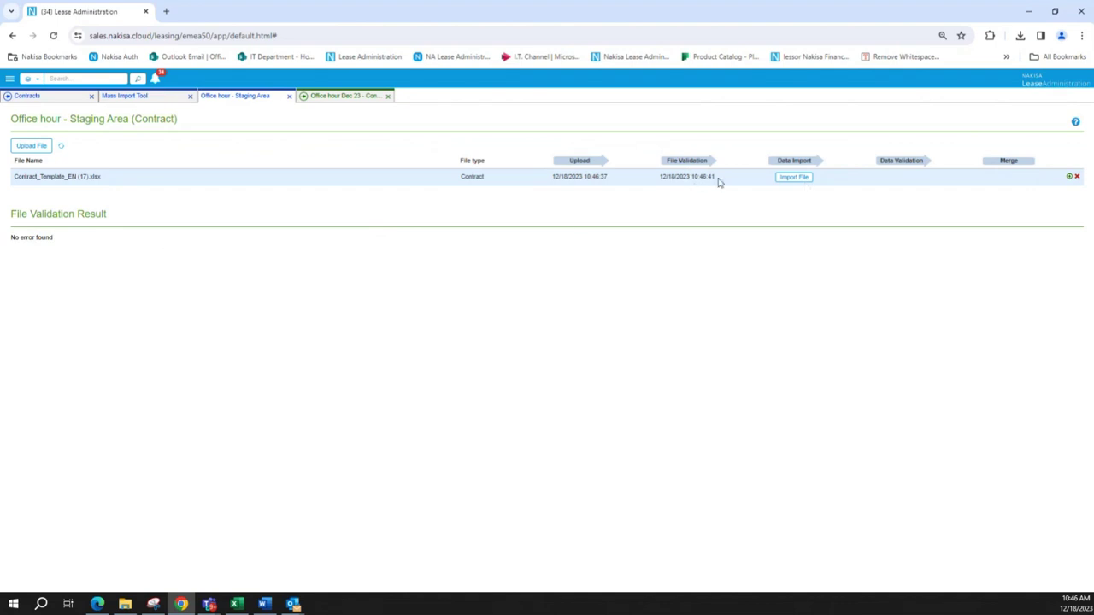
{"action": "left_click", "coordinate": [793, 178]}
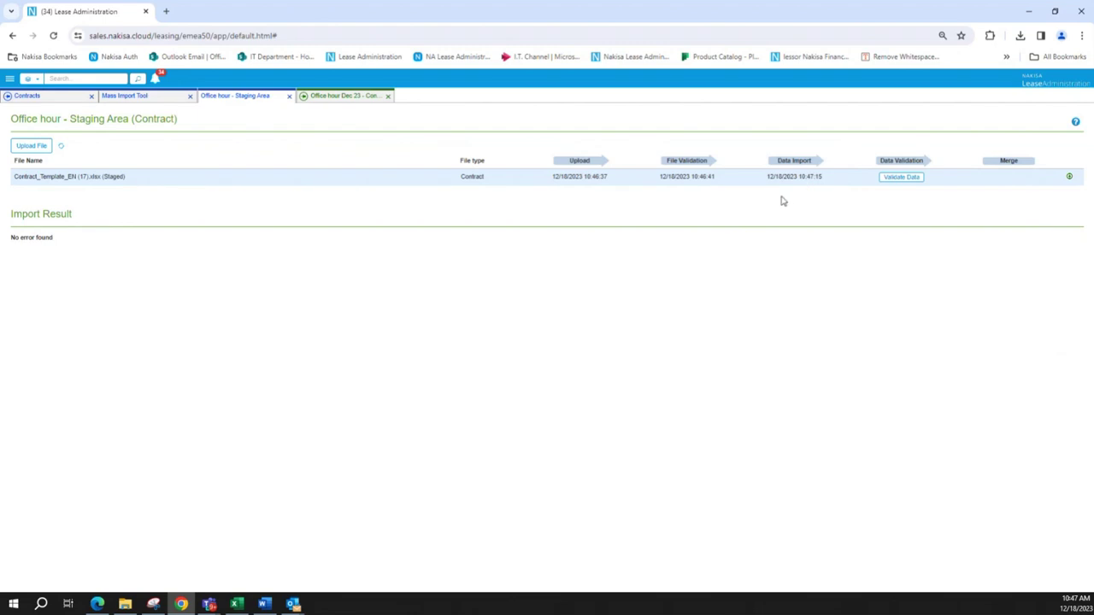
{"action": "left_click", "coordinate": [908, 181]}
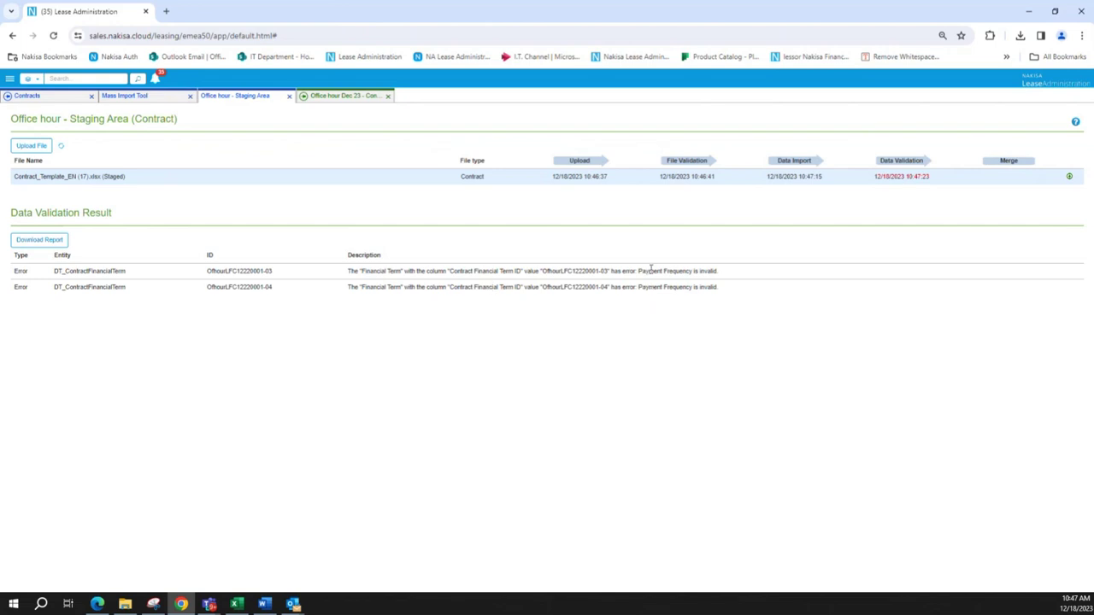
- Review the Financial Term errors in the Data Validation Result and reopen Contract_Template_EN (17).xlsx in Excel
{"action": "left_click_drag", "start_coordinate": [469, 277], "coordinate": [731, 294]}
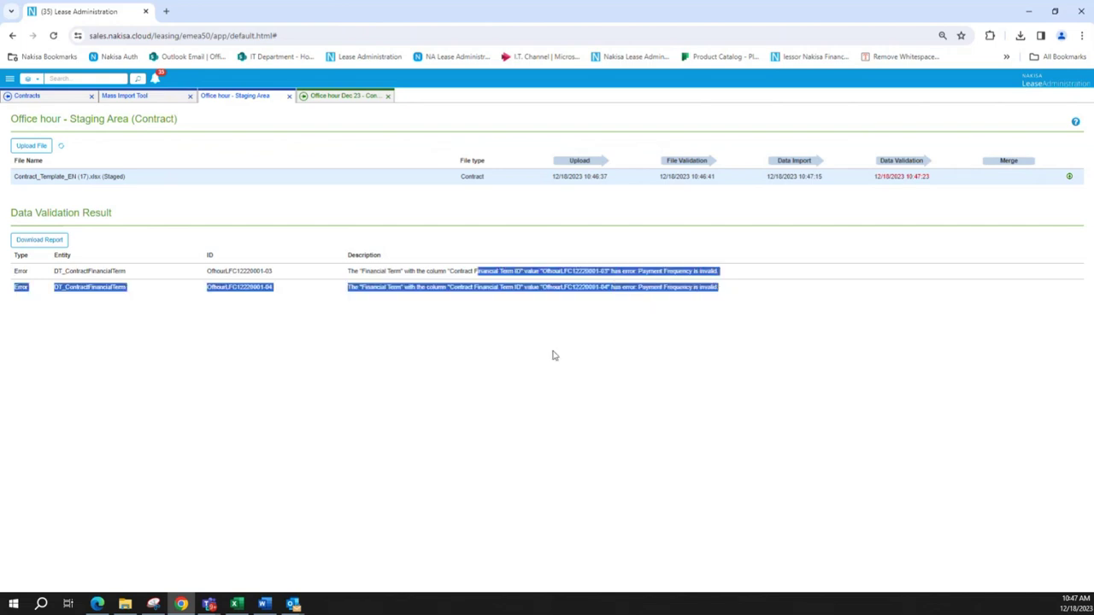
{"action": "left_click", "coordinate": [552, 356]}
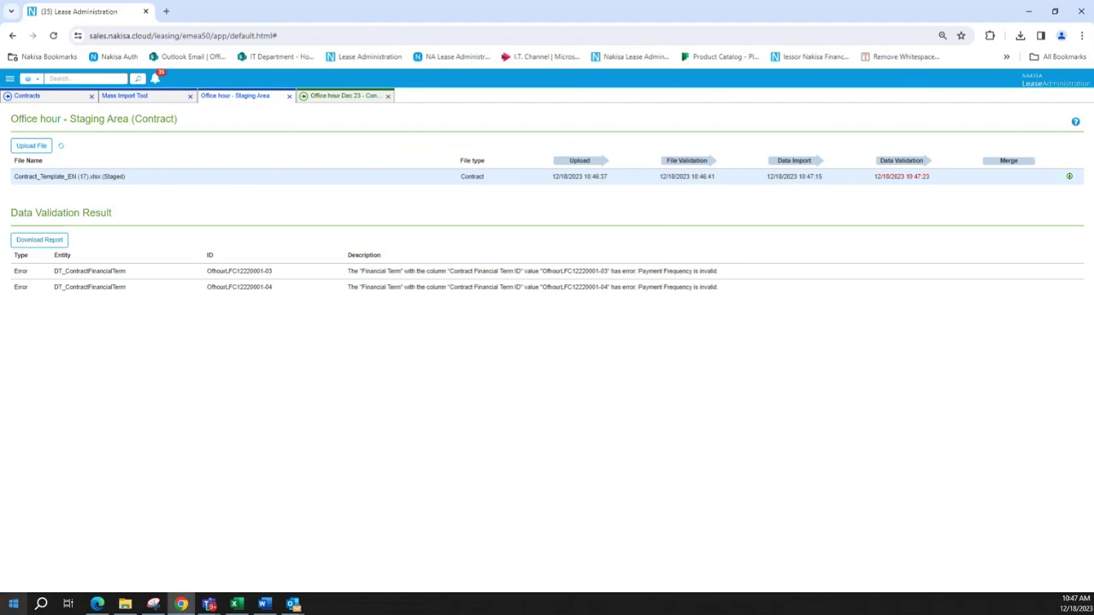
{"action": "left_click", "coordinate": [125, 603]}
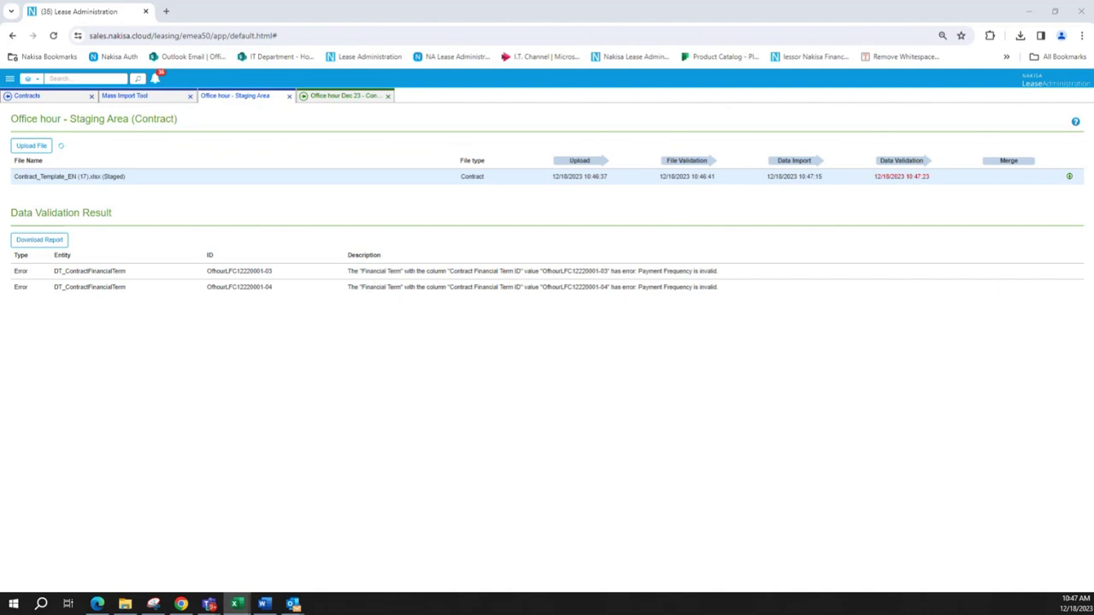
{"action": "key", "text": "alt+Tab"}
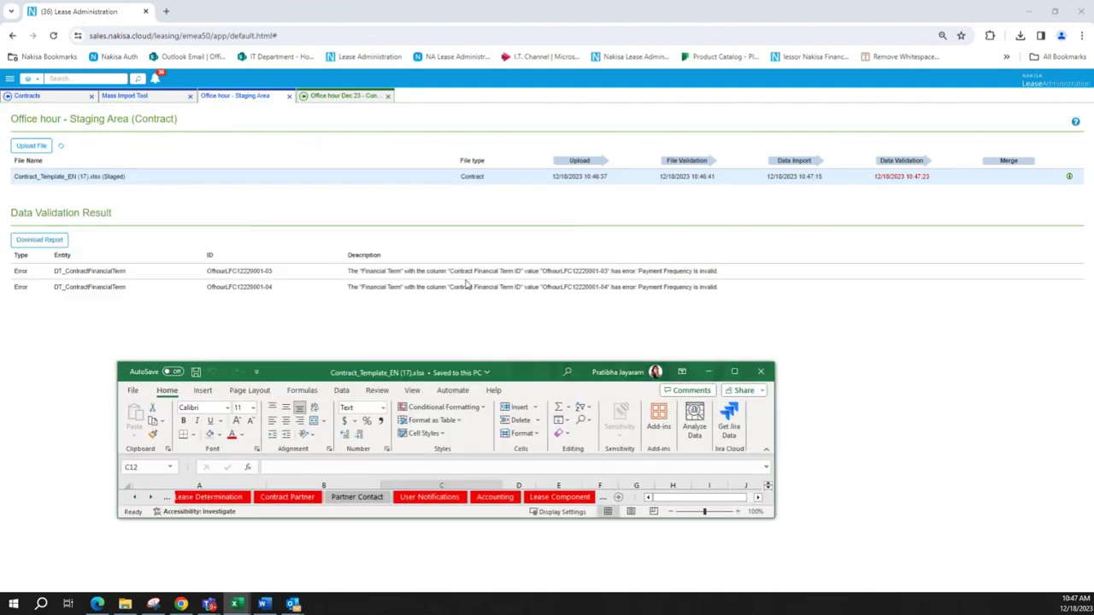
{"action": "left_click", "coordinate": [602, 271]}
{"action": "double_click", "coordinate": [605, 287]}
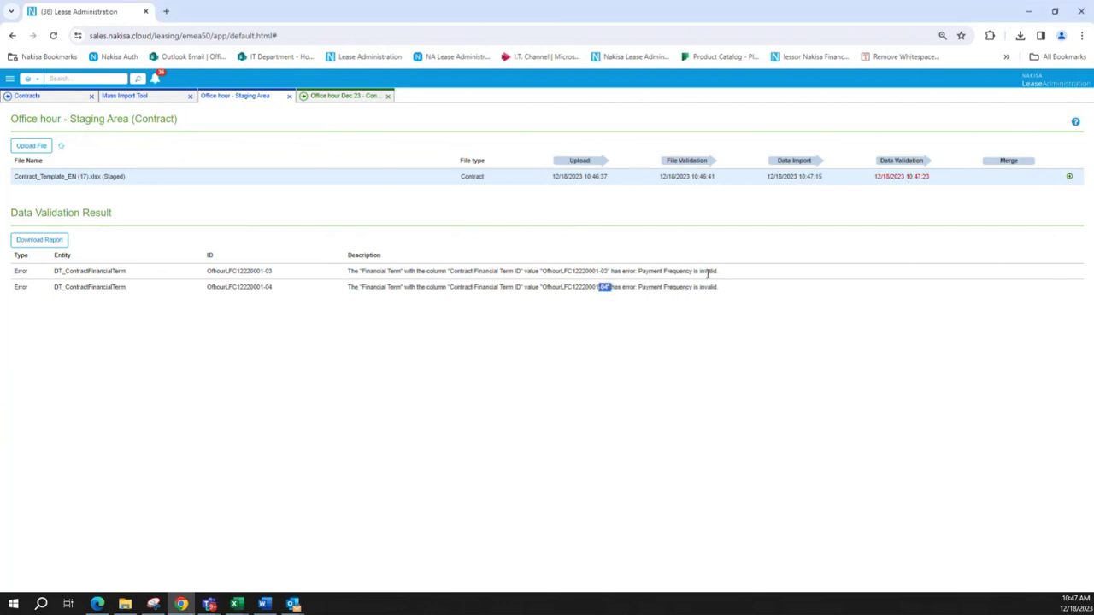
{"action": "key", "text": "alt+Tab"}
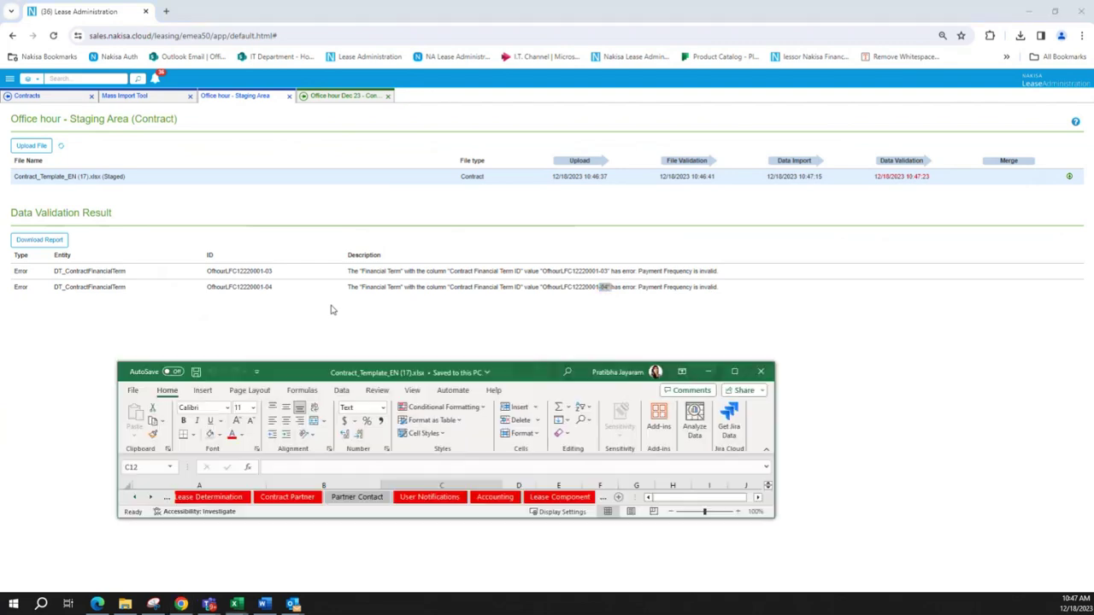
{"action": "left_click", "coordinate": [734, 372]}
{"action": "left_click", "coordinate": [555, 383]}
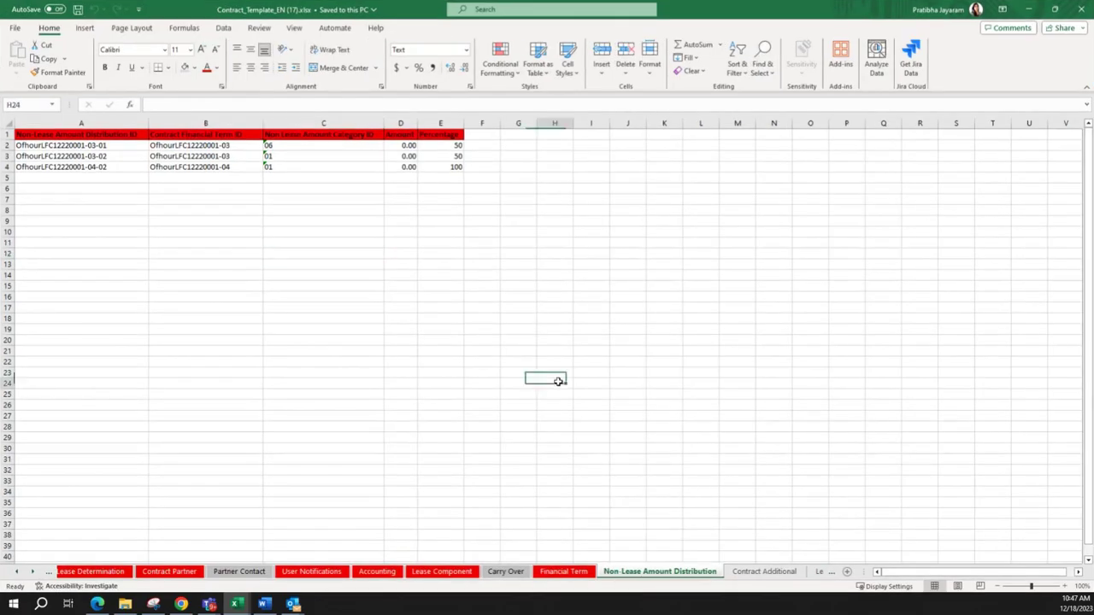
- On the Financial Term sheet, copy Amount Frequency ID 00 from G4:G5 into Payment Frequency ID for the IDC and Prepaid Rent terms
{"action": "left_click", "coordinate": [565, 572]}
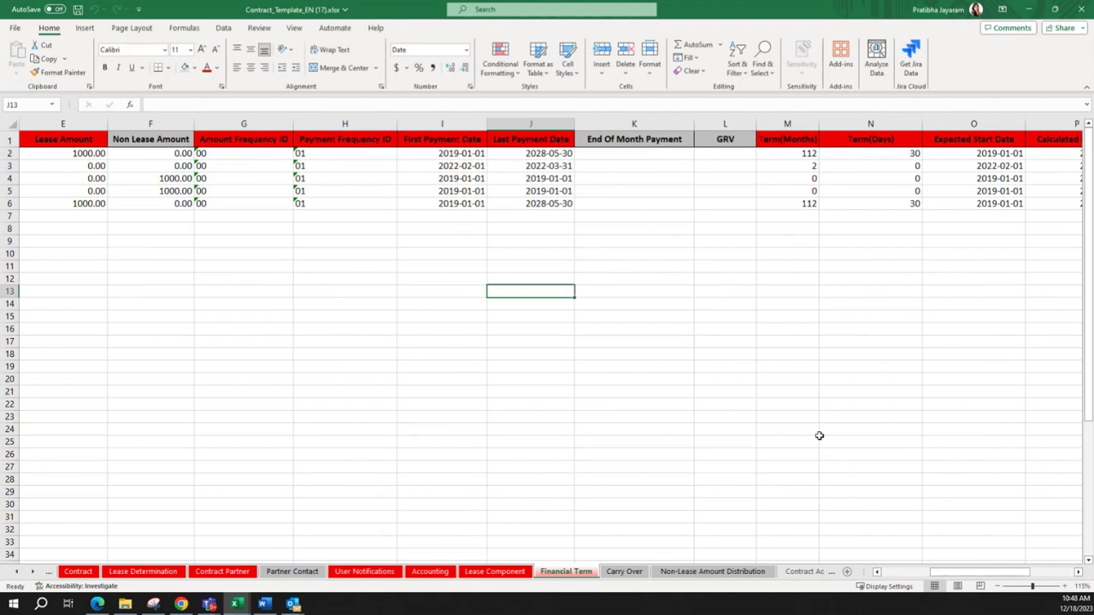
{"action": "left_click_drag", "start_coordinate": [946, 578], "coordinate": [898, 579]}
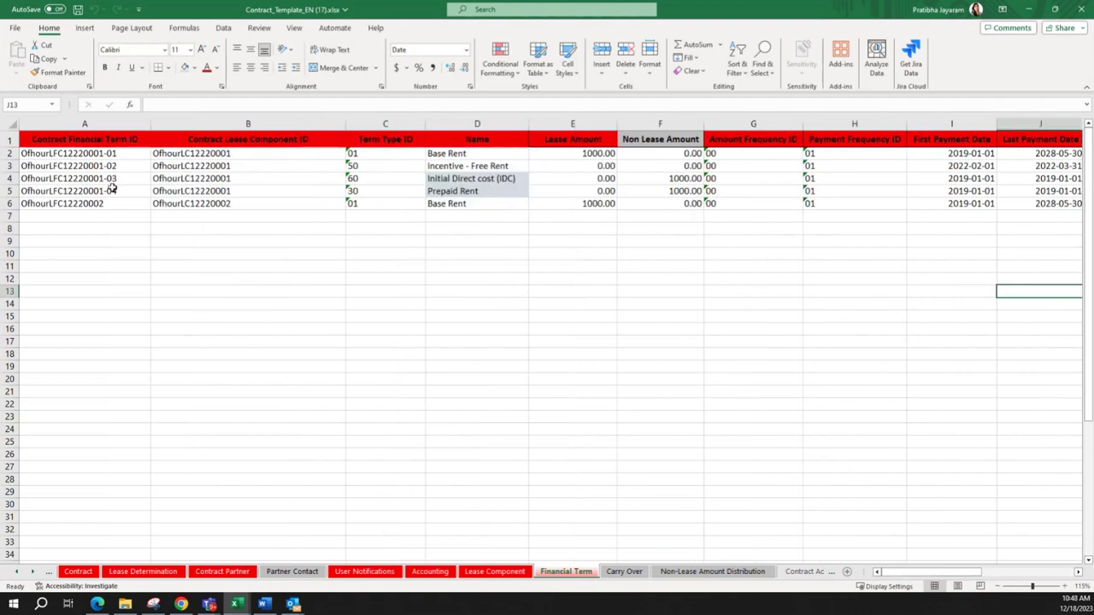
{"action": "left_click_drag", "start_coordinate": [113, 180], "coordinate": [987, 196]}
{"action": "left_click", "coordinate": [481, 186]}
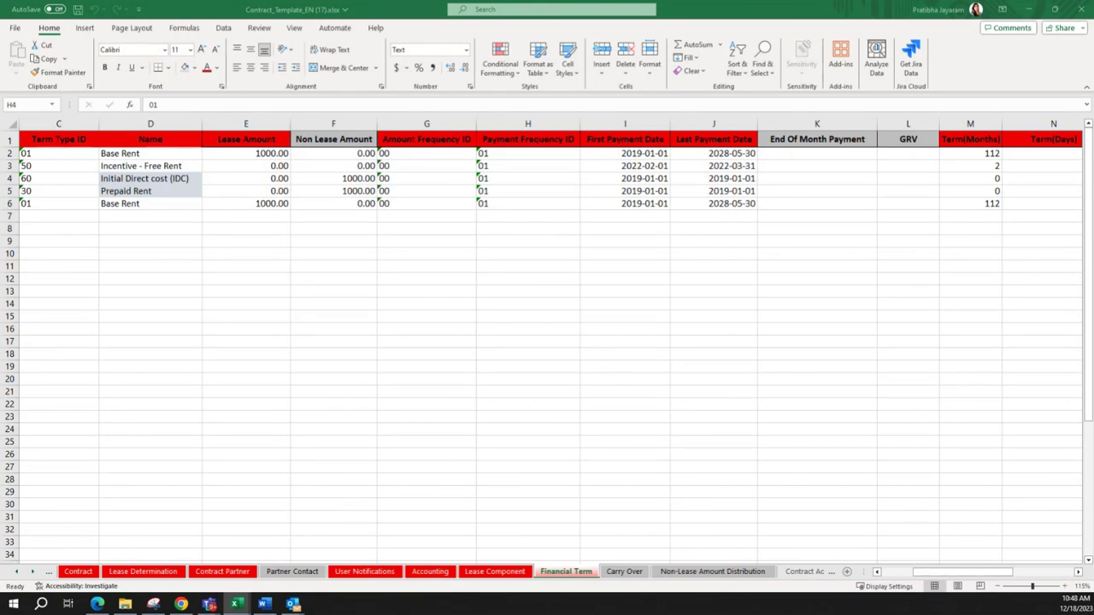
{"action": "left_click", "coordinate": [518, 186]}
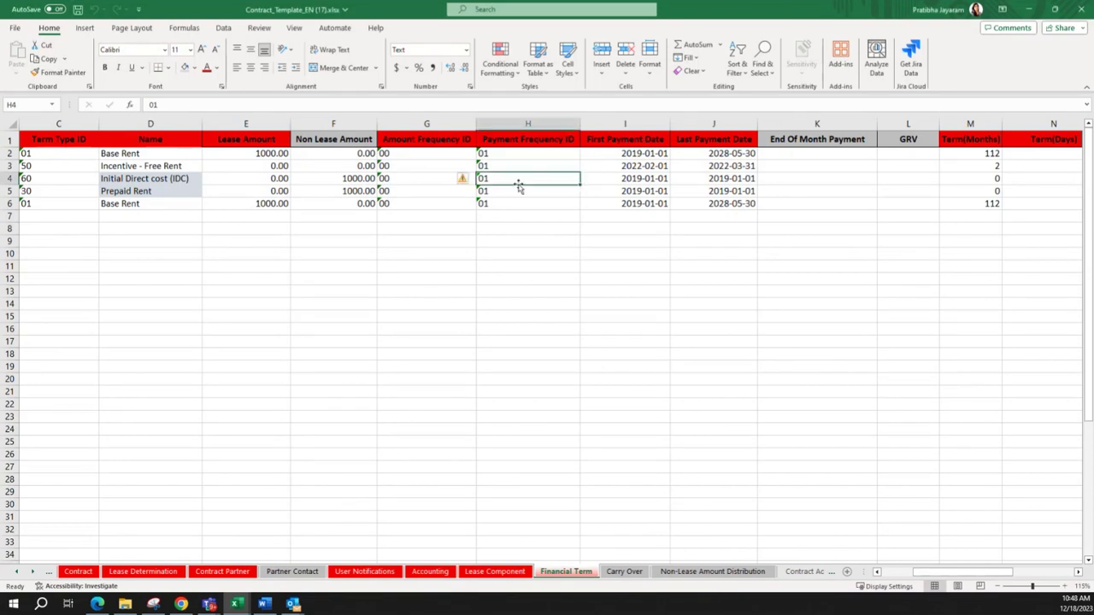
{"action": "left_click", "coordinate": [421, 184]}
{"action": "left_click_drag", "start_coordinate": [422, 183], "coordinate": [420, 190]}
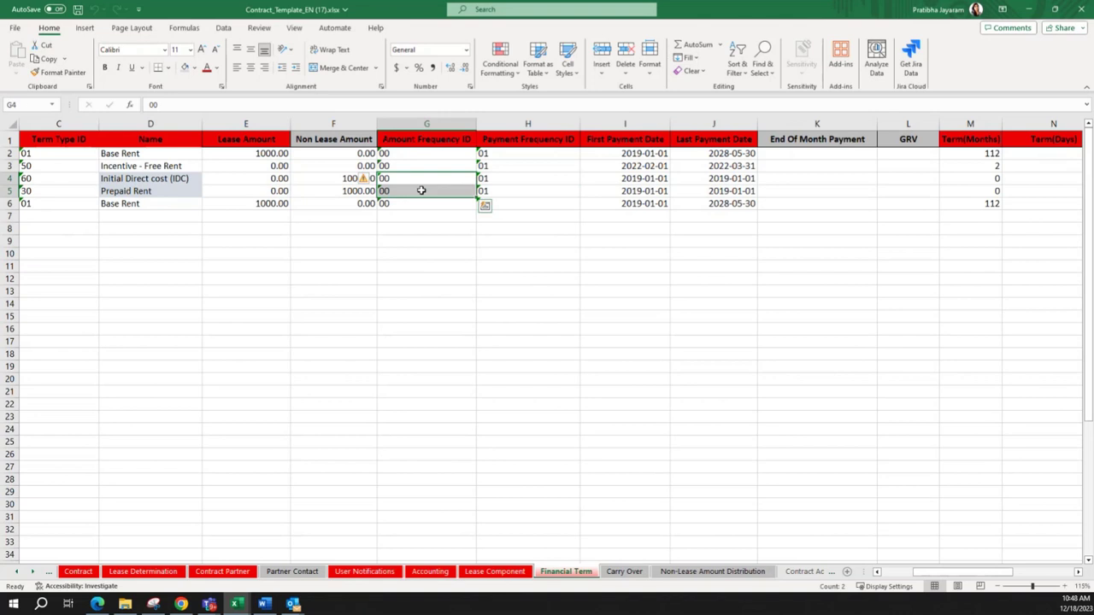
{"action": "key", "text": "ctrl+c"}
{"action": "key", "text": "Right"}
{"action": "key", "text": "ctrl+v"}
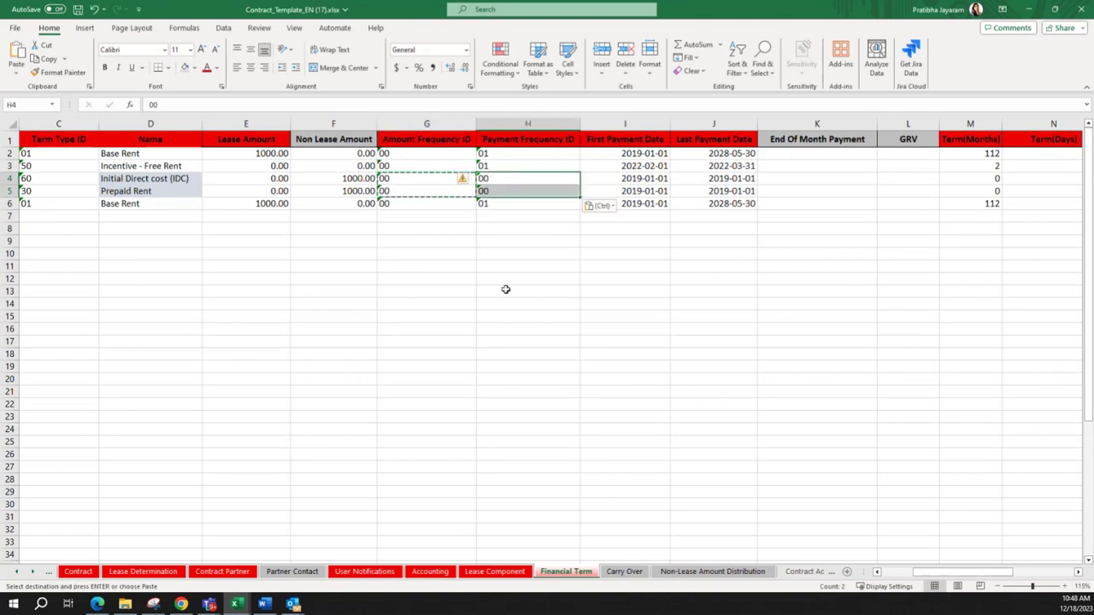
- Save the corrected contract template workbook and close it
{"action": "left_click", "coordinate": [512, 290]}
{"action": "key", "text": "ctrl+s"}
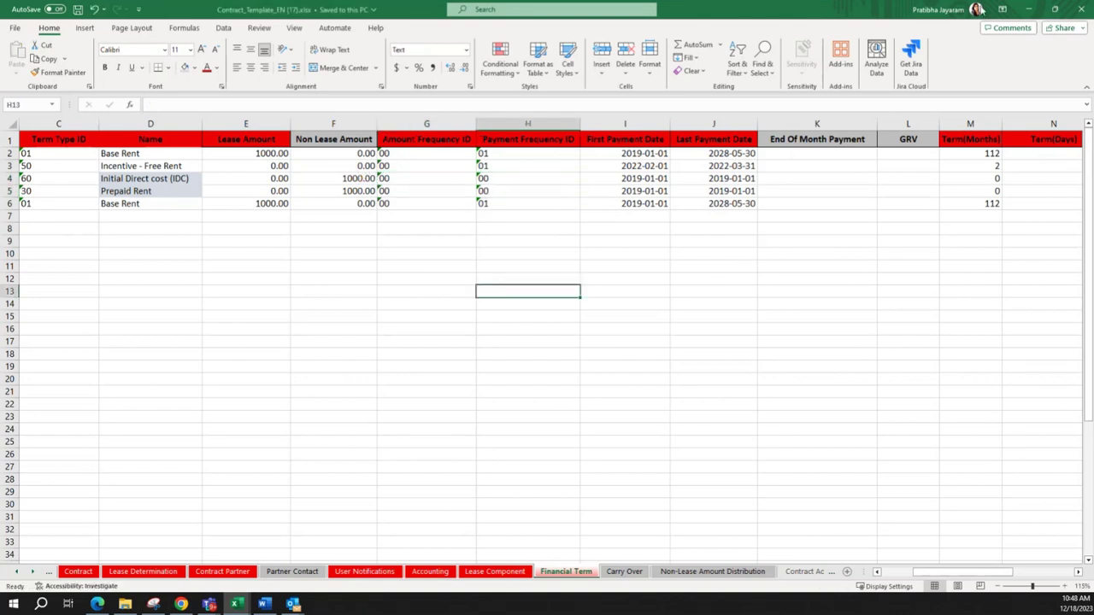
{"action": "left_click", "coordinate": [1084, 9]}
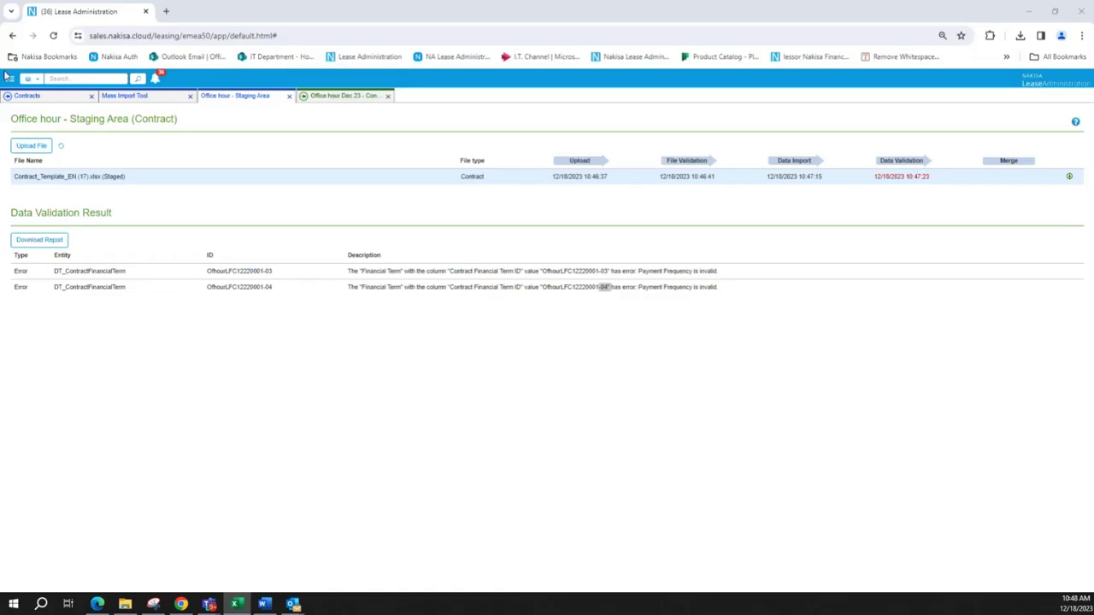
- Upload the corrected Contract_Template_EN (17).xlsx from the Downloads folder to the contract staging area
{"action": "left_click", "coordinate": [39, 146]}
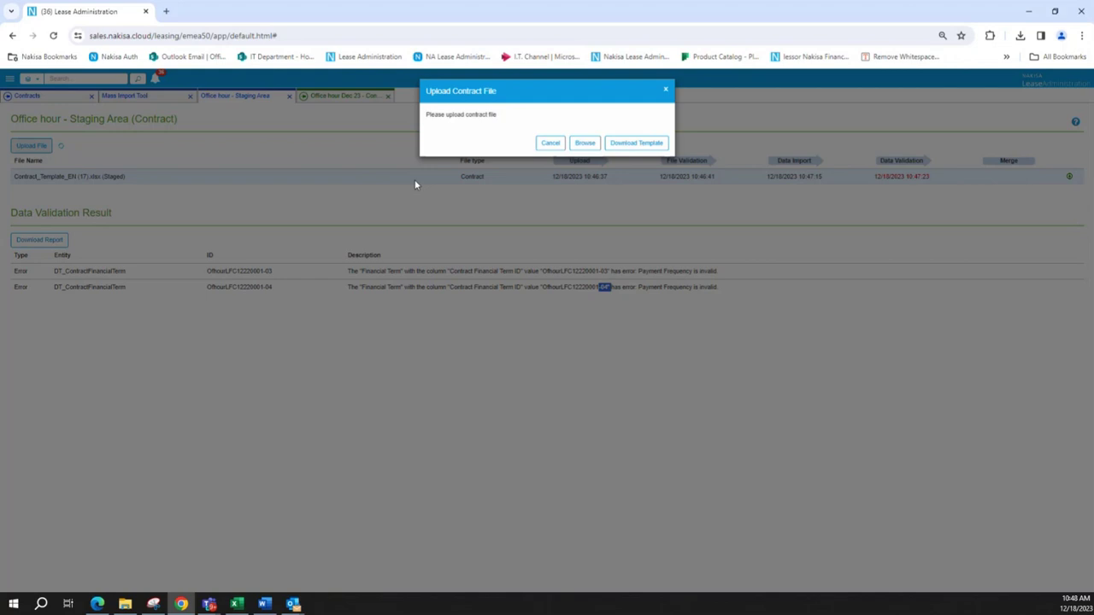
{"action": "left_click", "coordinate": [588, 149]}
{"action": "left_click", "coordinate": [193, 98]}
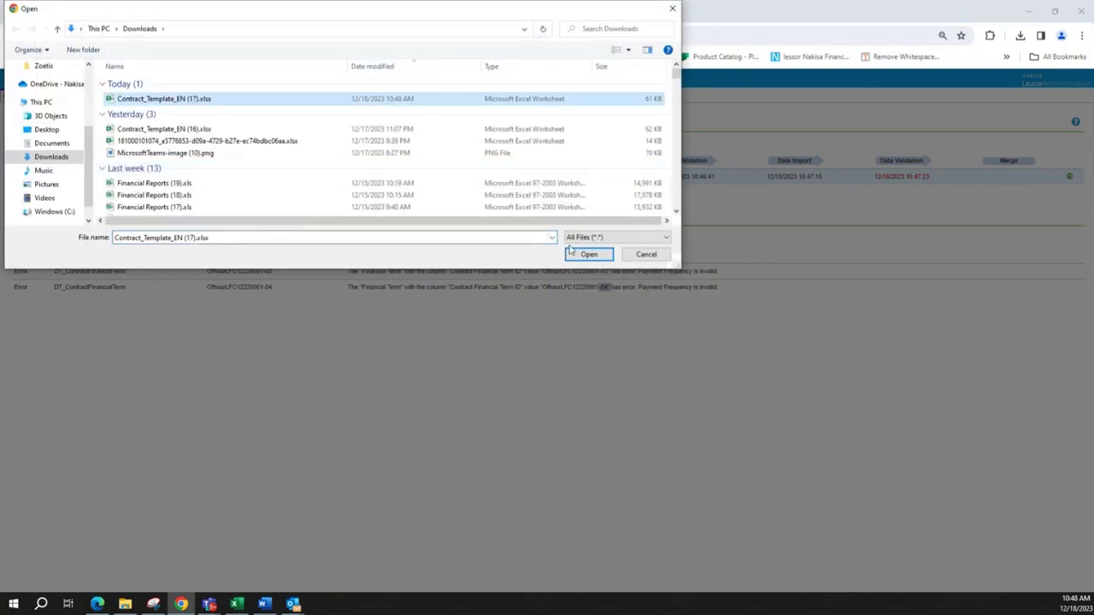
{"action": "left_click", "coordinate": [584, 251]}
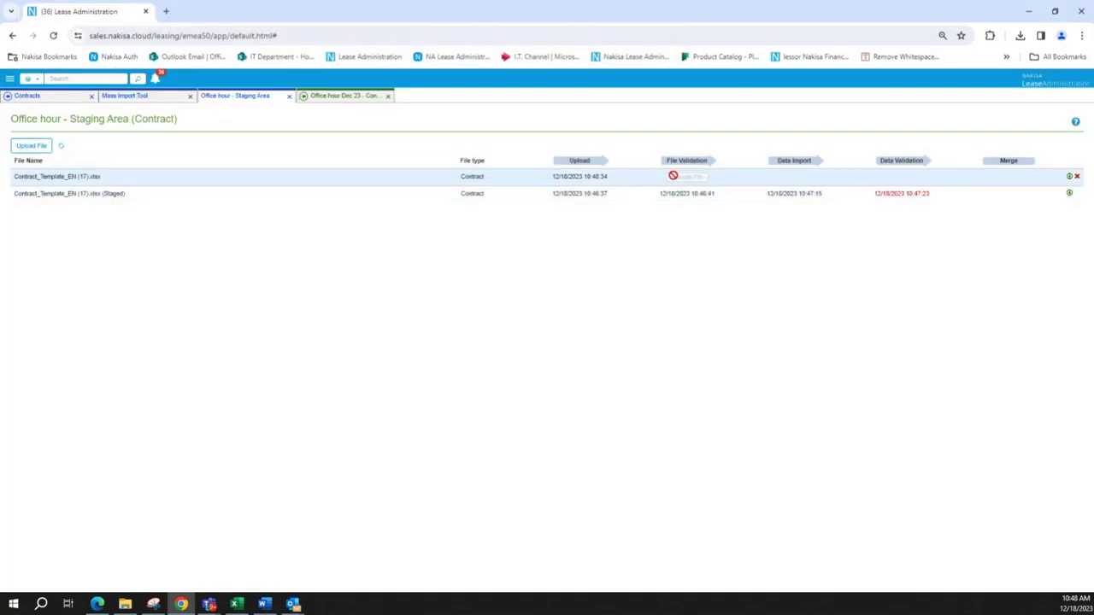
- Run the re-uploaded contract template through file validation, data import and data validation
{"action": "left_click", "coordinate": [792, 178]}
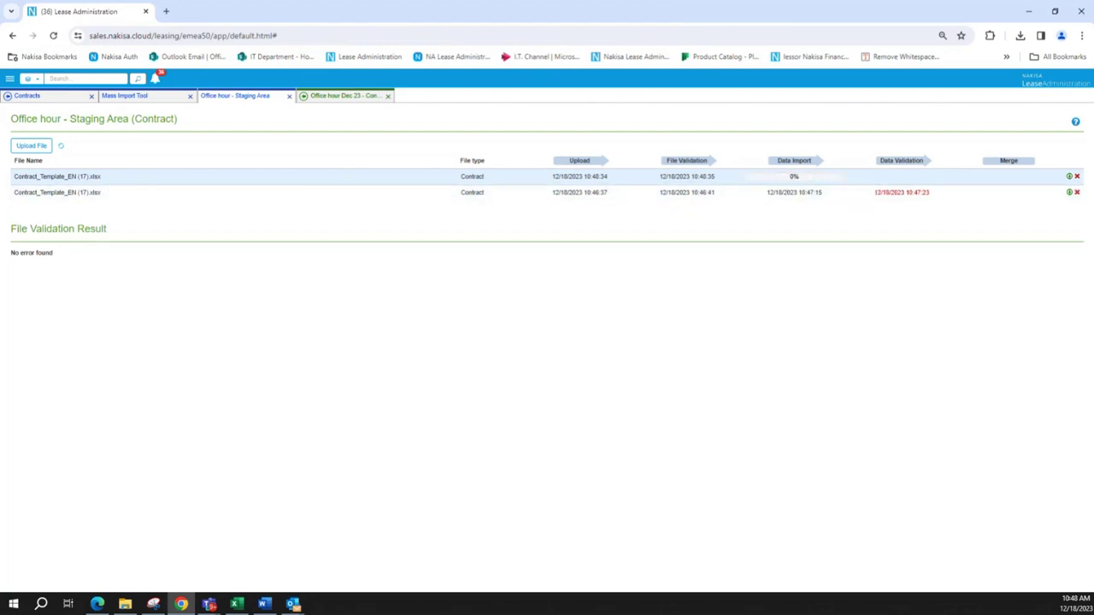
{"action": "left_click", "coordinate": [236, 603]}
{"action": "key", "text": "alt+Tab"}
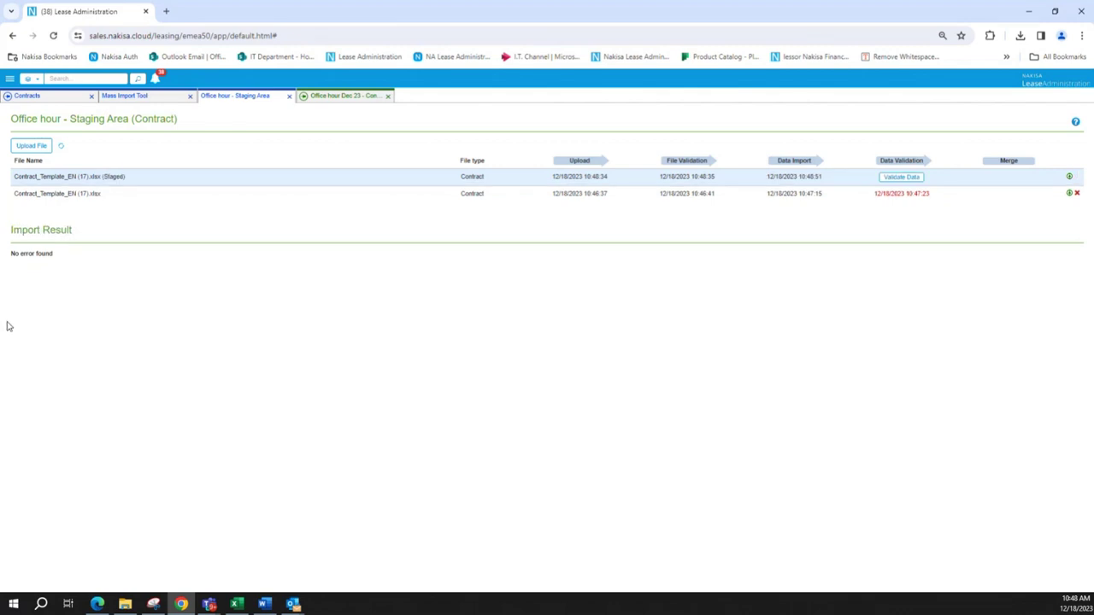
{"action": "left_click", "coordinate": [917, 178]}
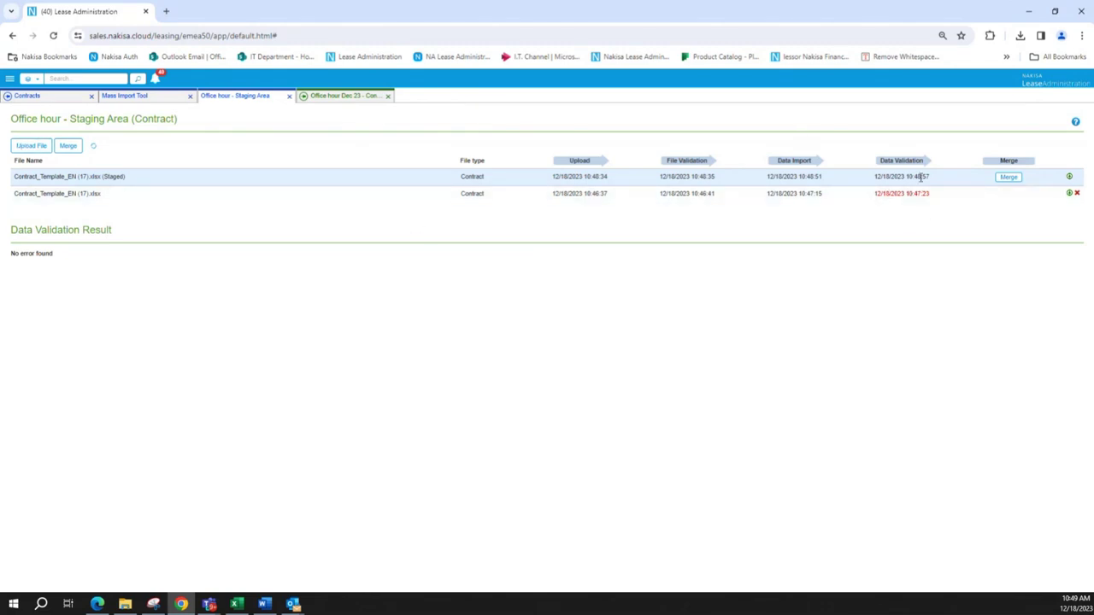
- Merge the staged contract template into the system and refresh the Contracts list
{"action": "left_click", "coordinate": [1012, 184]}
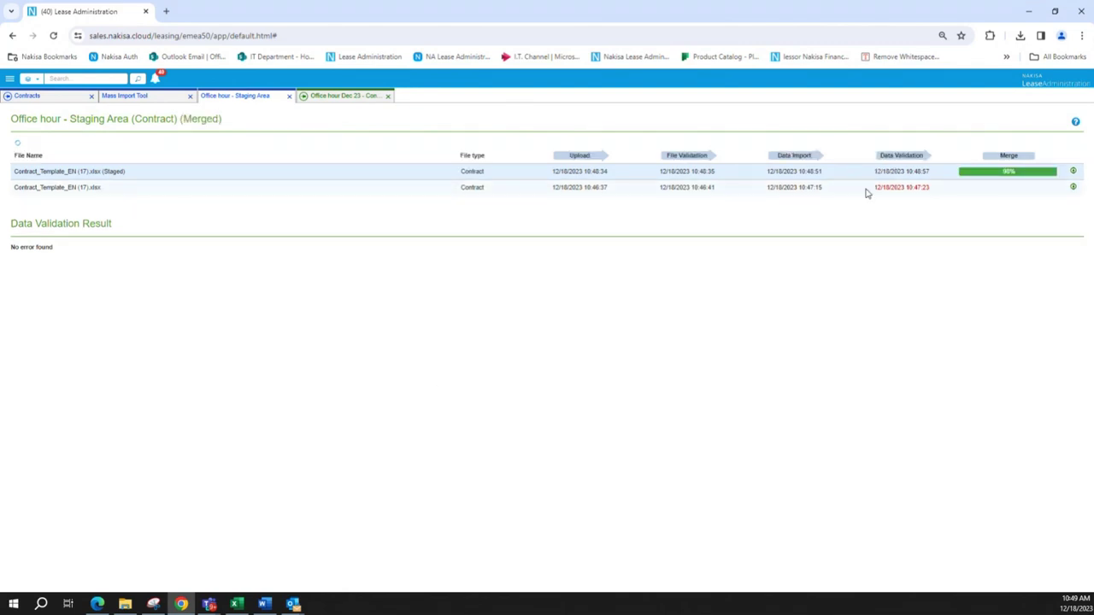
{"action": "left_click", "coordinate": [58, 97]}
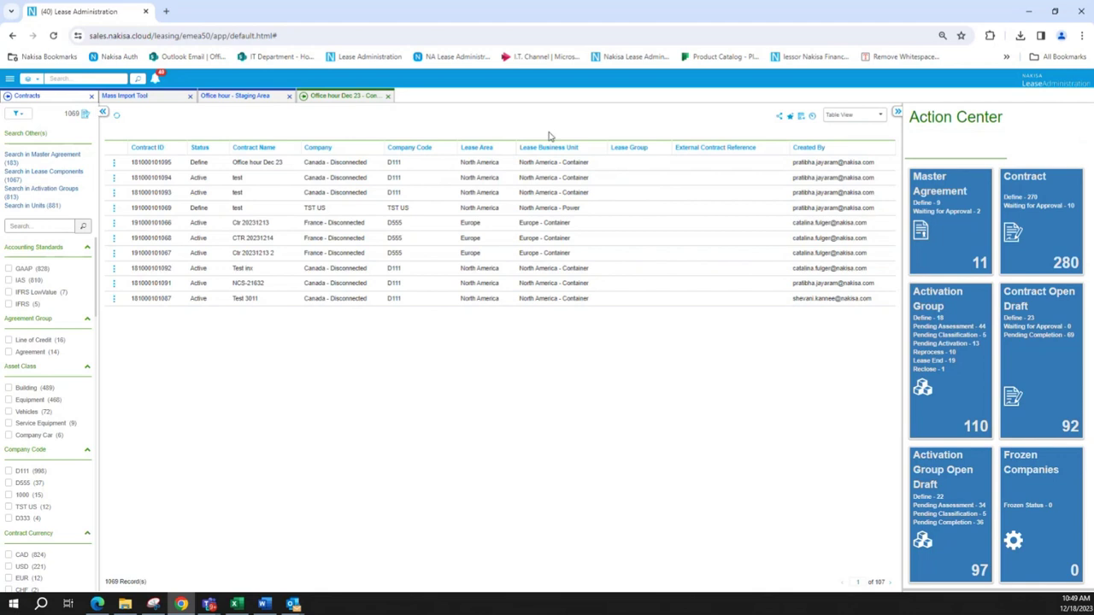
{"action": "left_click", "coordinate": [119, 119]}
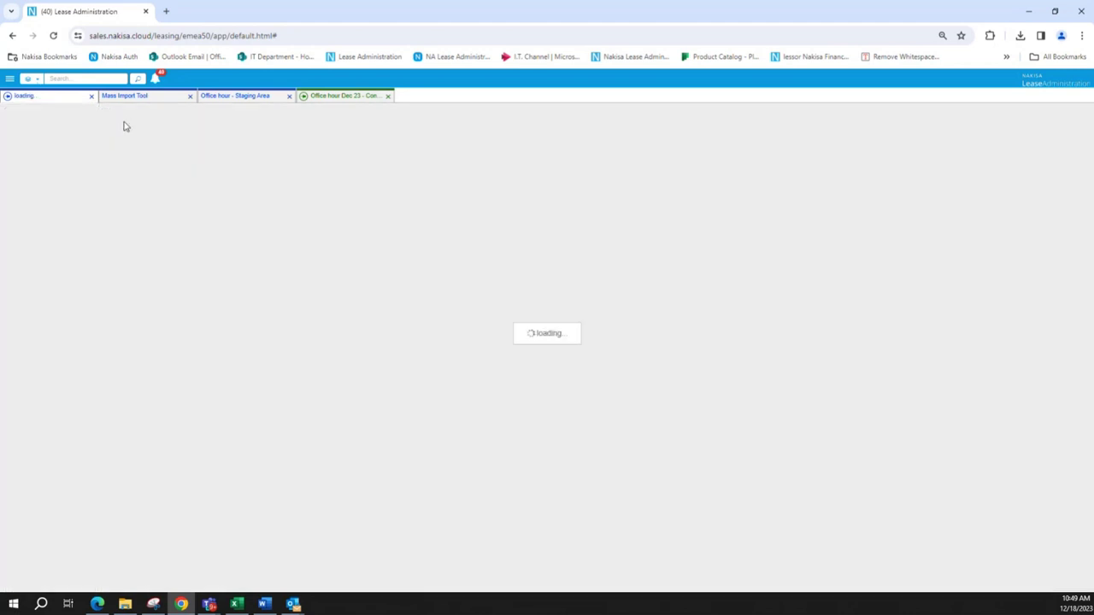